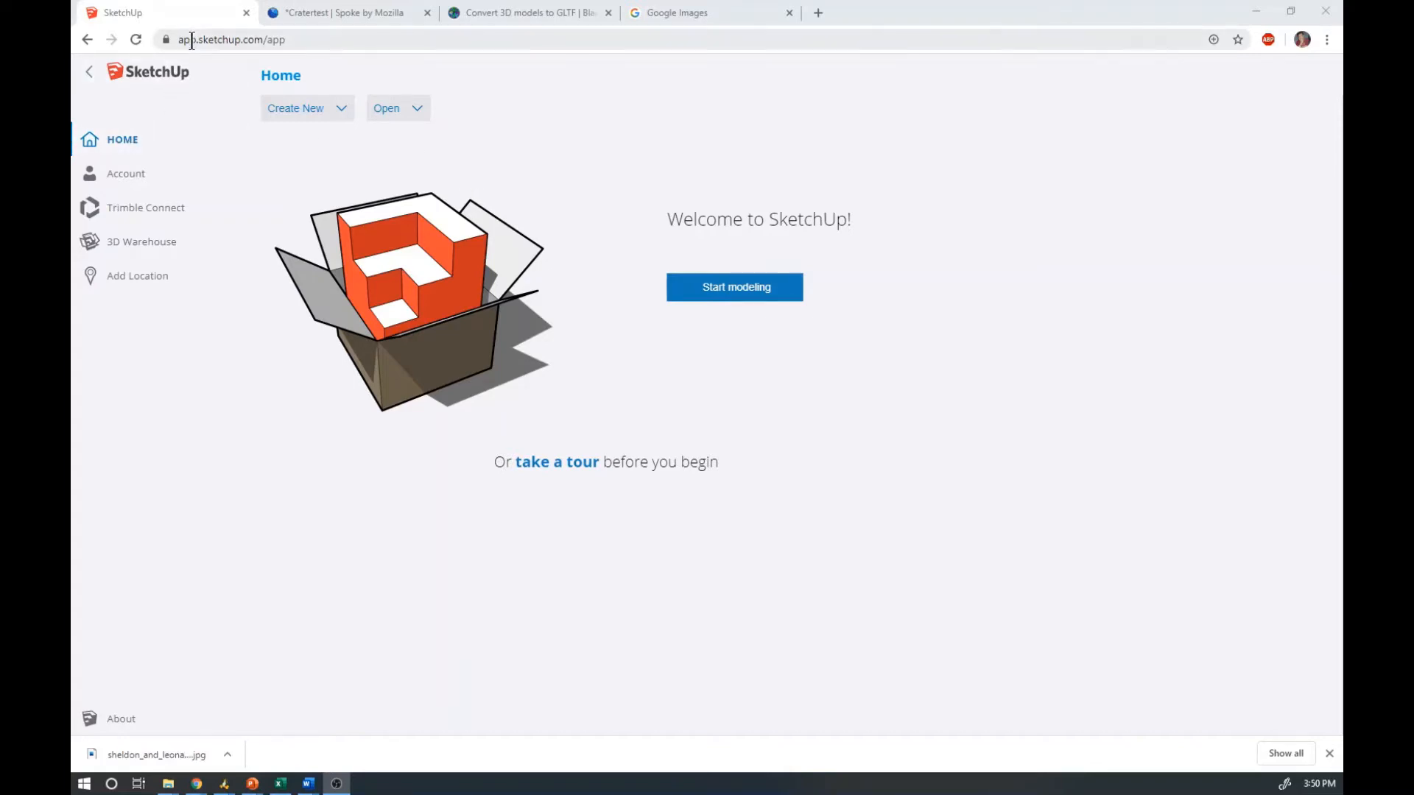
# Create a new blank model from the SketchUp home page
pyautogui.doubleClick(218, 40)
pyautogui.moveTo(218, 39); pyautogui.dragTo(329, 37)
pyautogui.click(330, 37)
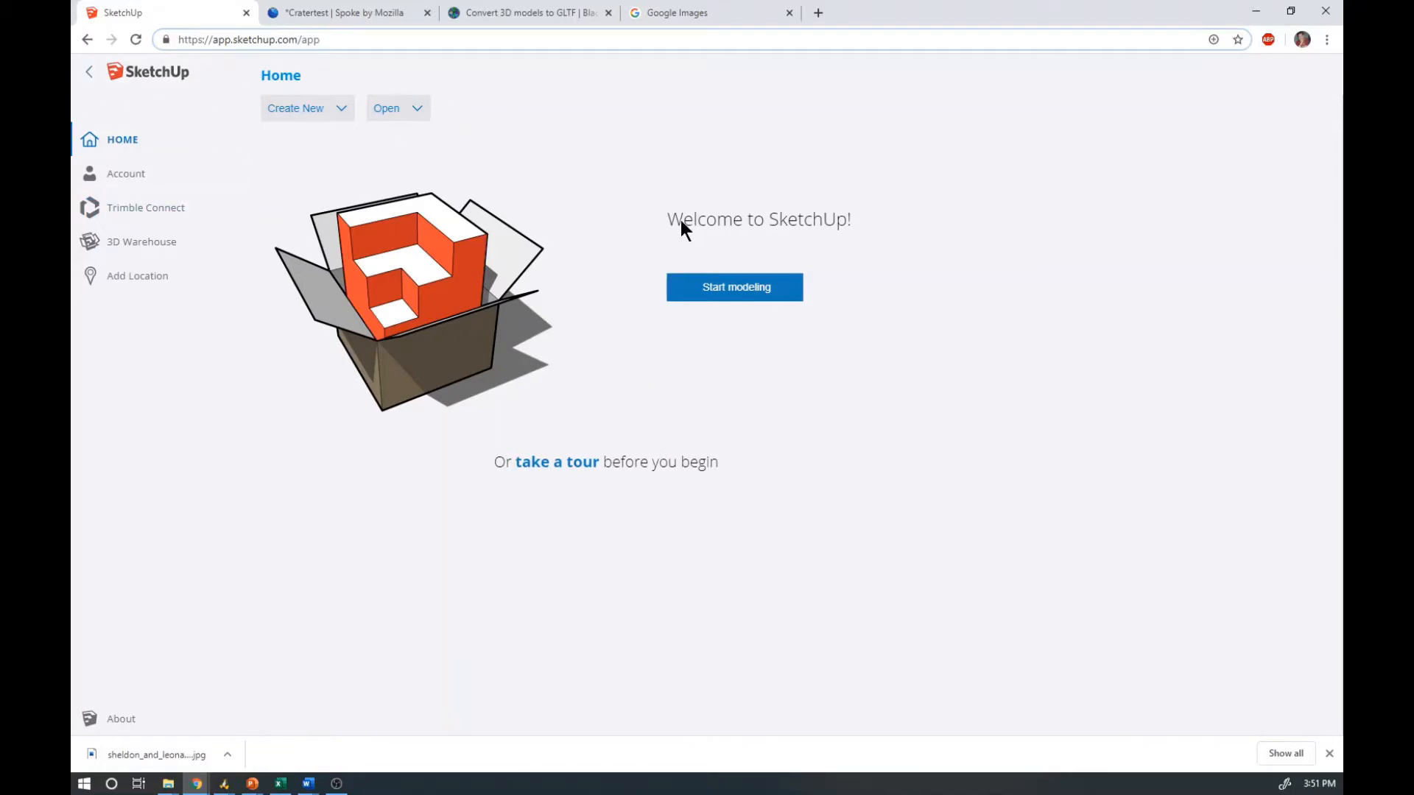
pyautogui.click(340, 111)
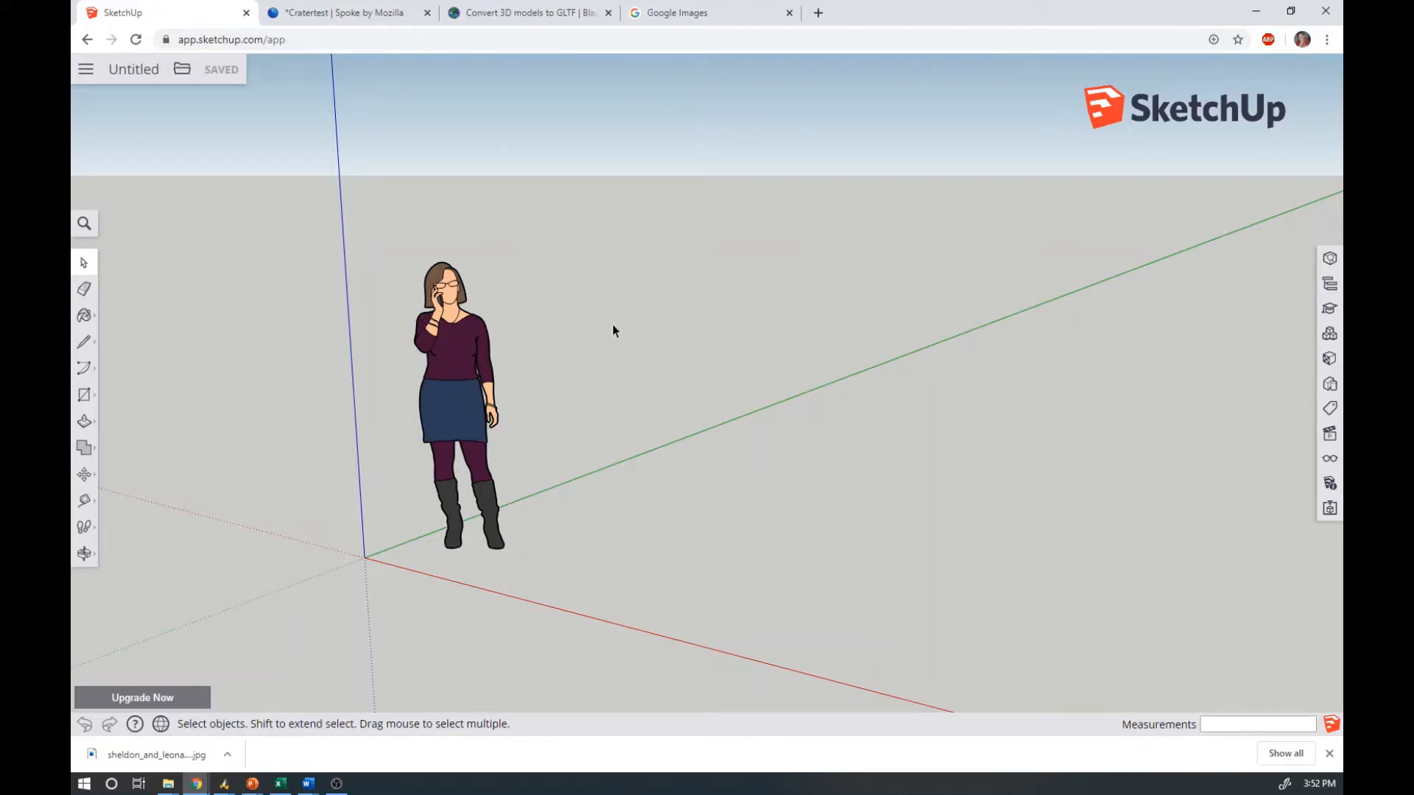
# Orbit the new scene slightly and zoom in and out on the standing figure to examine it
pyautogui.press('o')
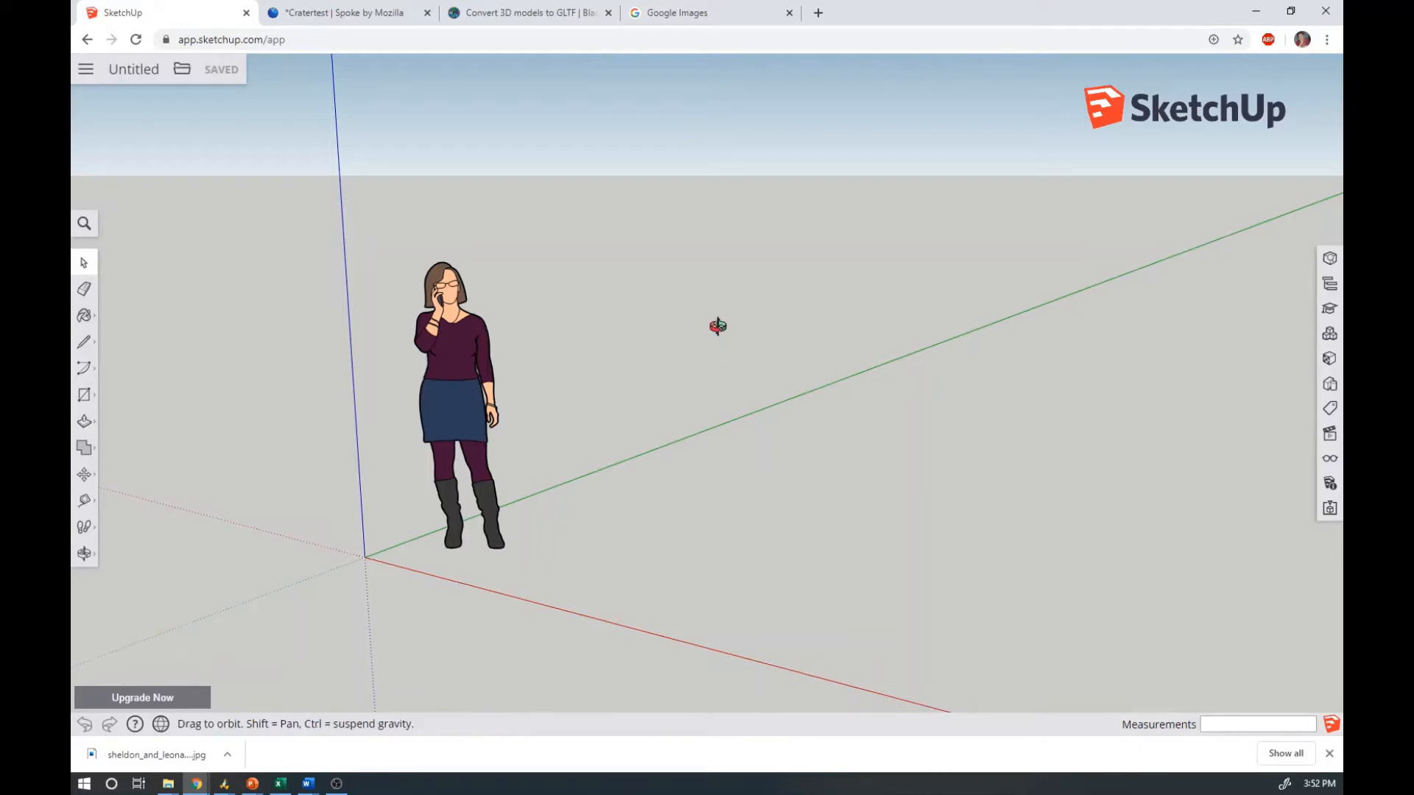
pyautogui.moveTo(719, 324); pyautogui.dragTo(808, 335)
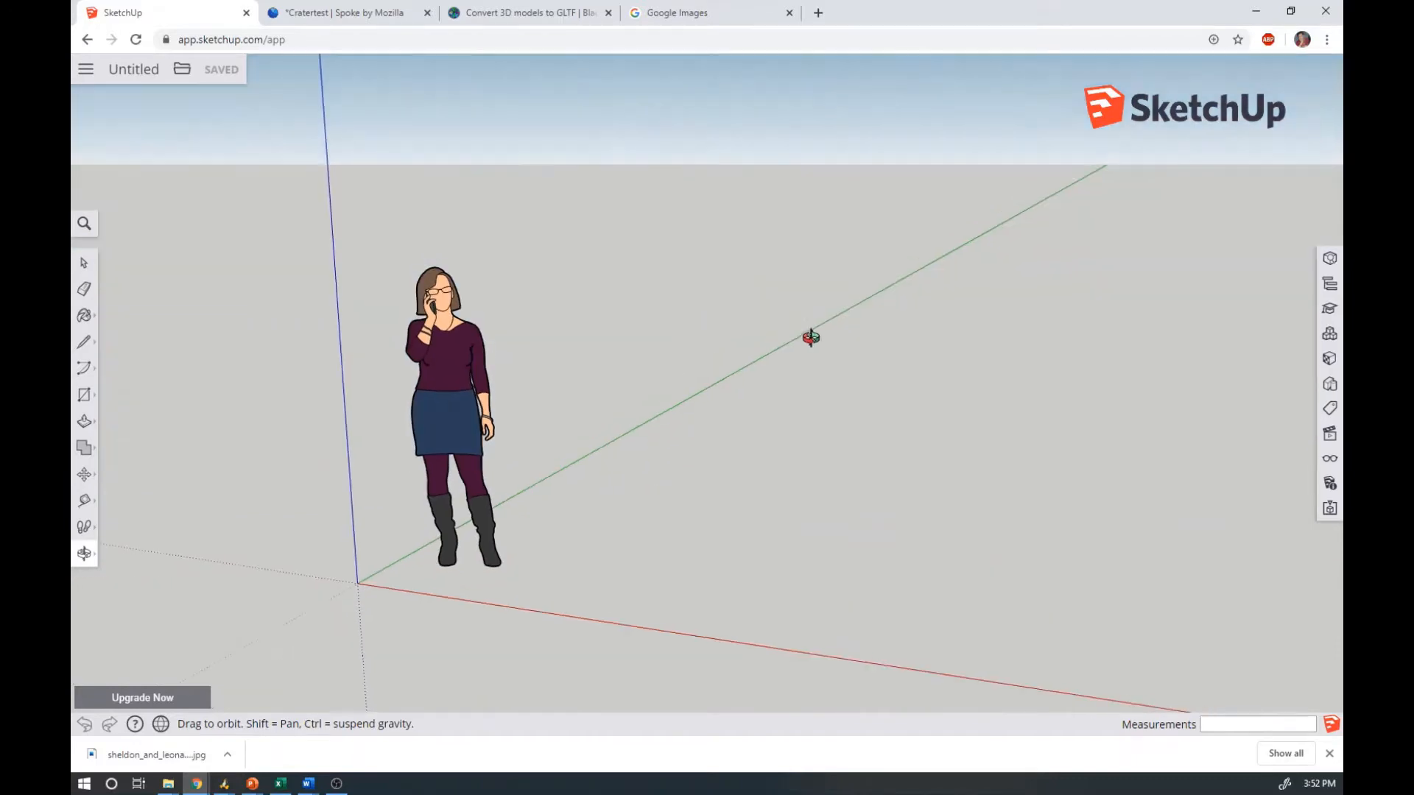
pyautogui.press('space')
pyautogui.scroll(3, 495, 430)
pyautogui.scroll(-4, 495, 427)
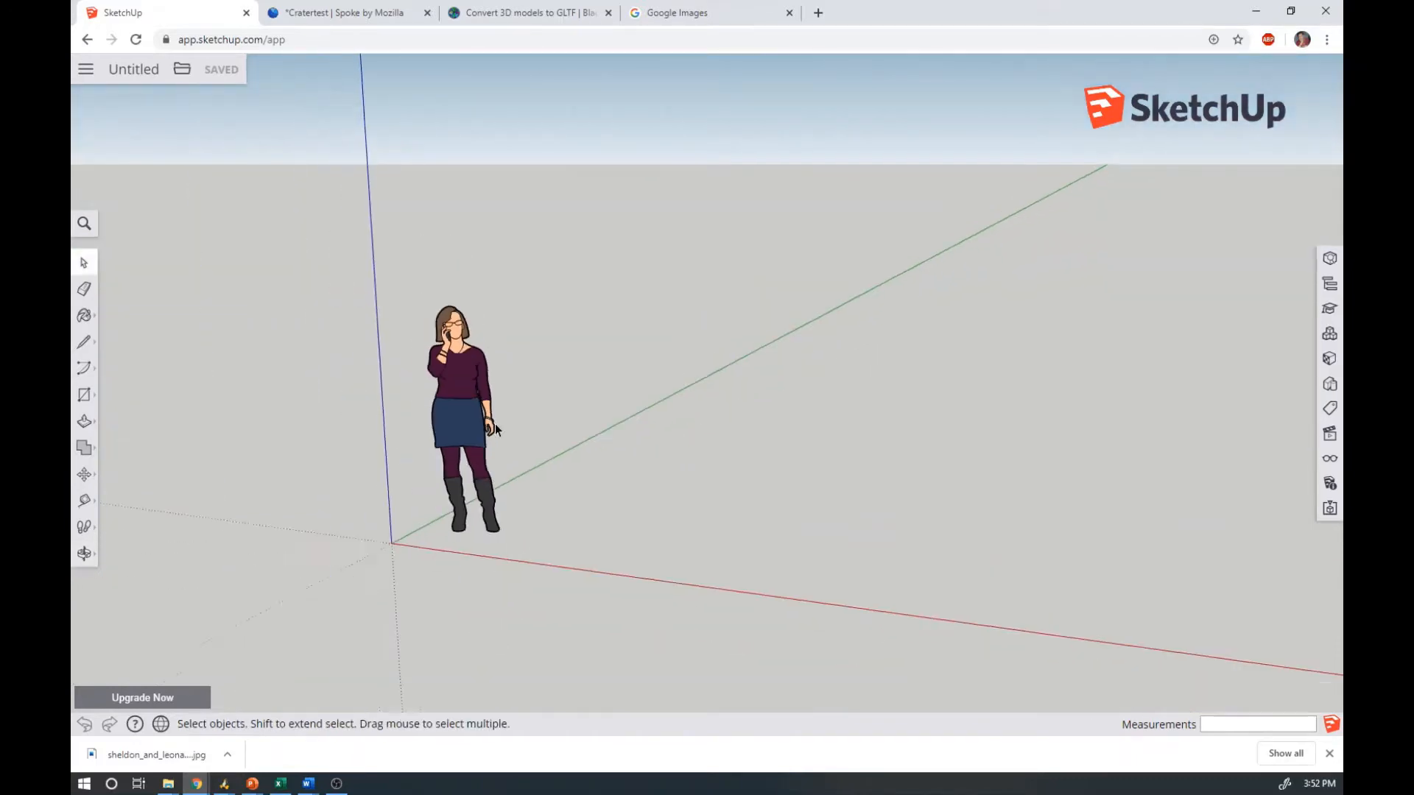
pyautogui.scroll(4, 495, 427)
pyautogui.scroll(-3, 495, 430)
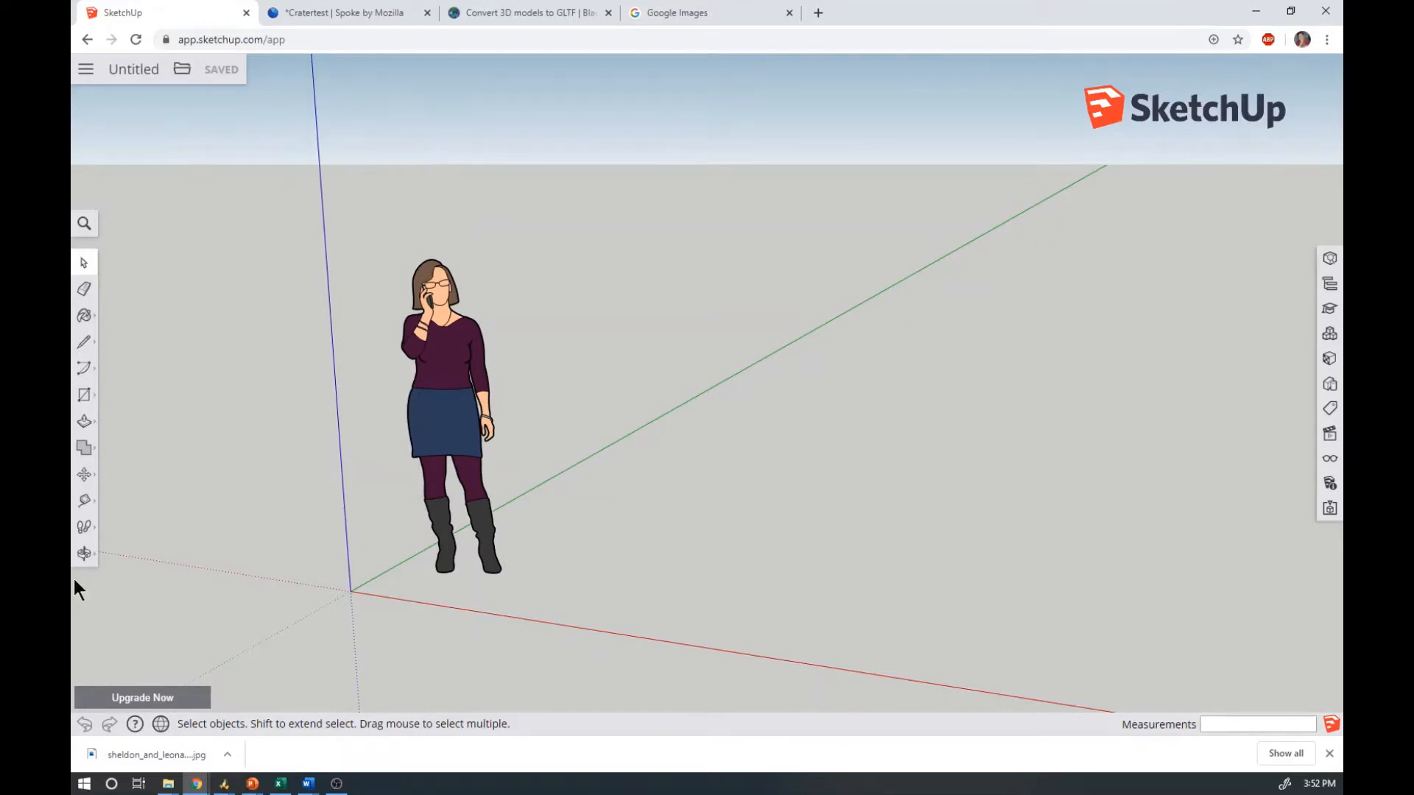
# Move the standing figure about 0.47 m across the ground
pyautogui.click(424, 370)
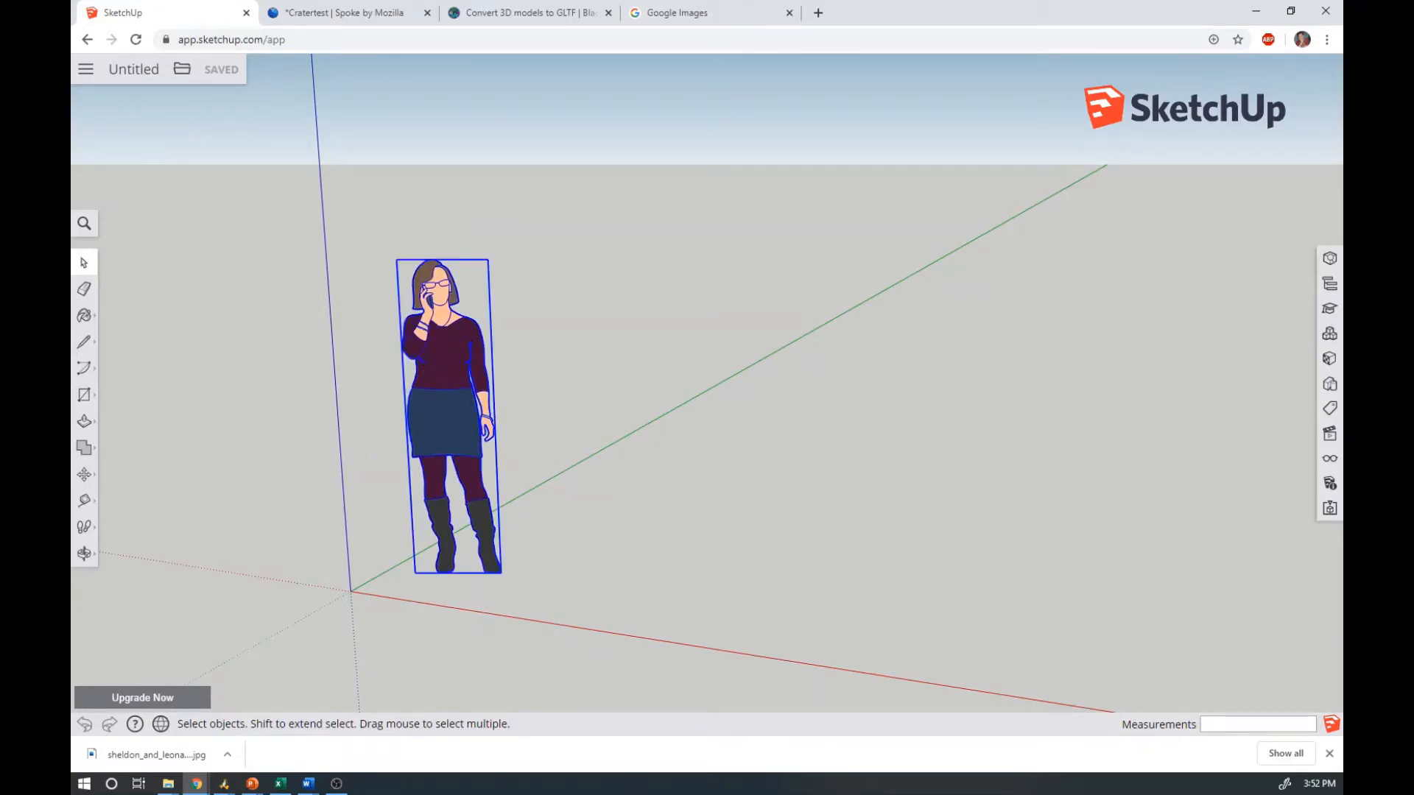
pyautogui.click(87, 480)
pyautogui.click(122, 444)
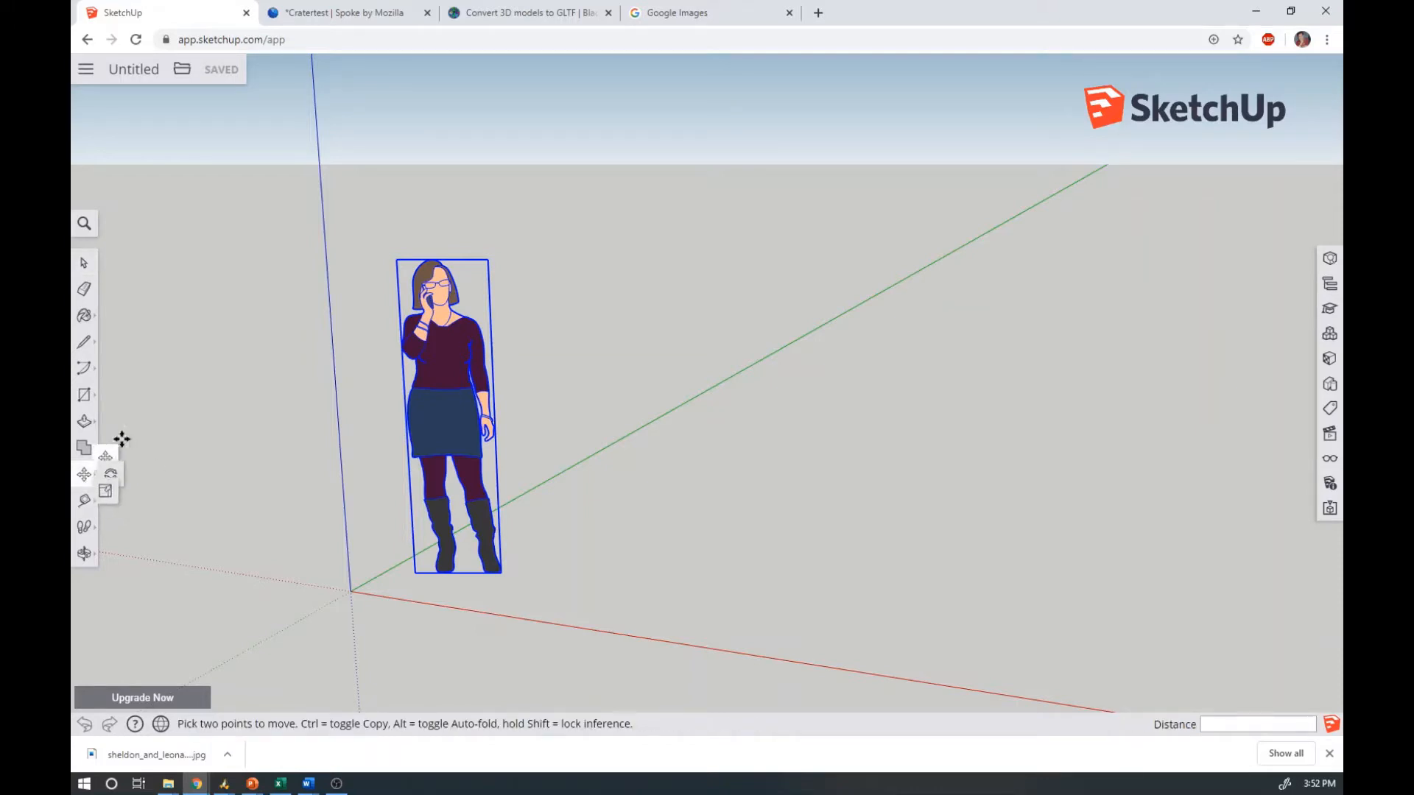
pyautogui.click(428, 416)
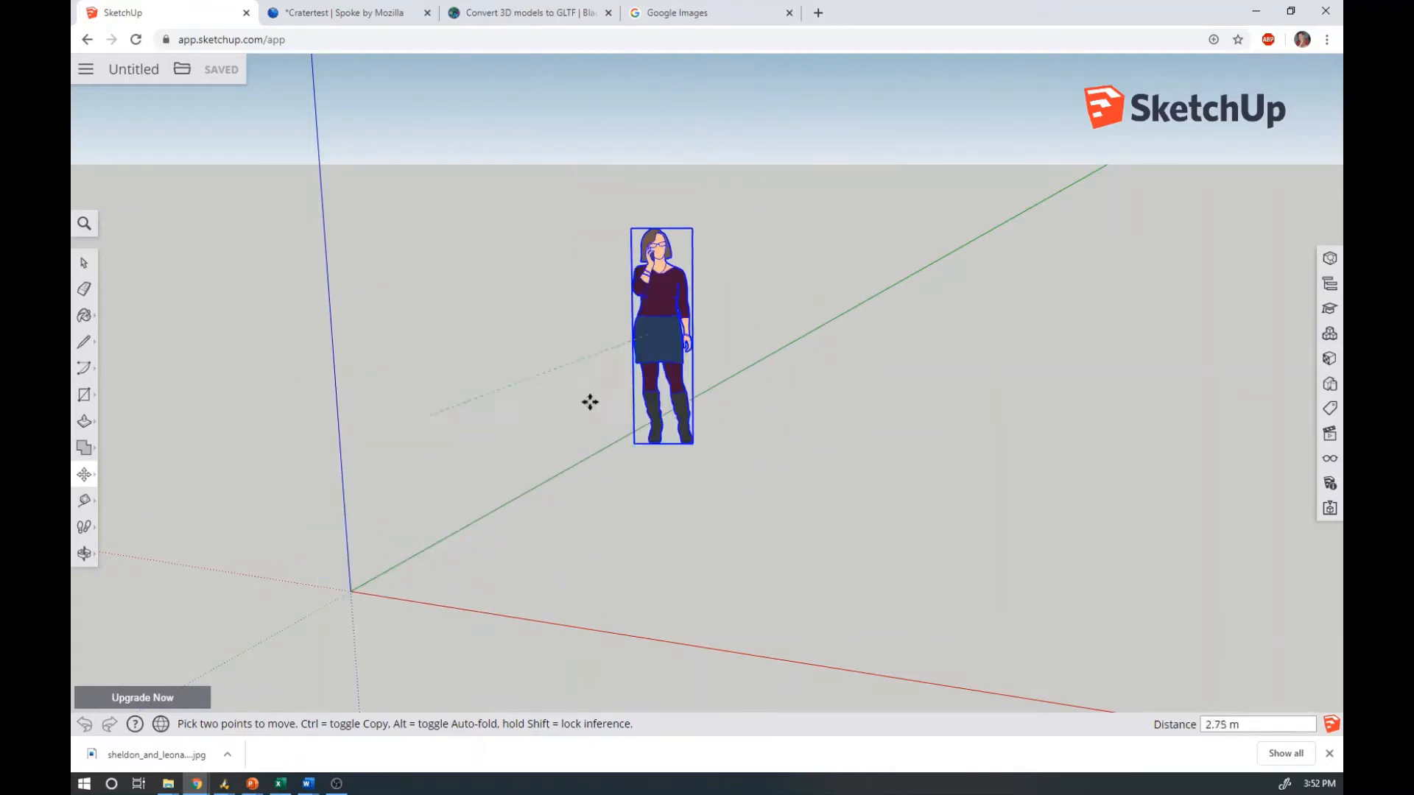
pyautogui.click(440, 420)
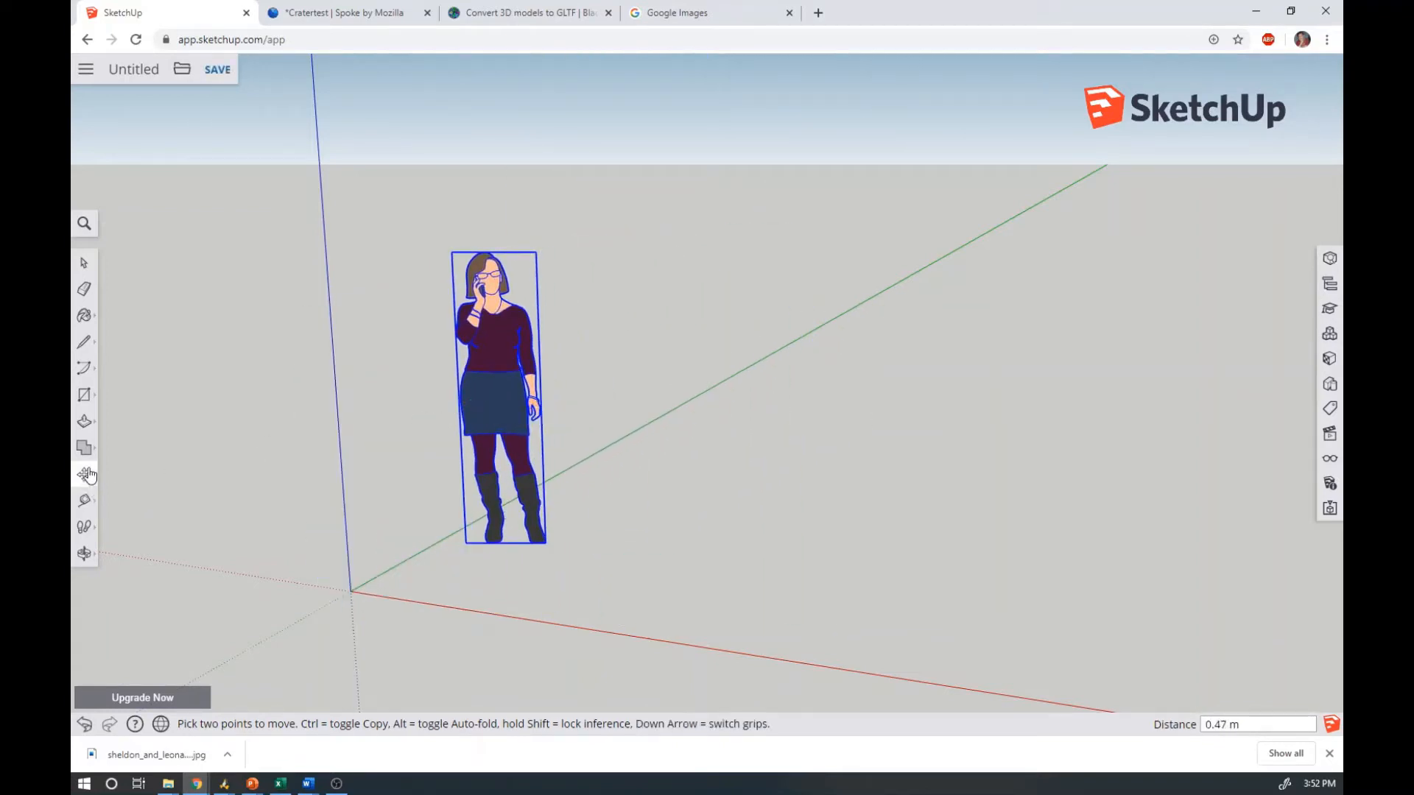
# Rotate the figure about 19.3 degrees around its waist so that it leans, and undo the rotation
pyautogui.click(87, 475)
pyautogui.click(122, 474)
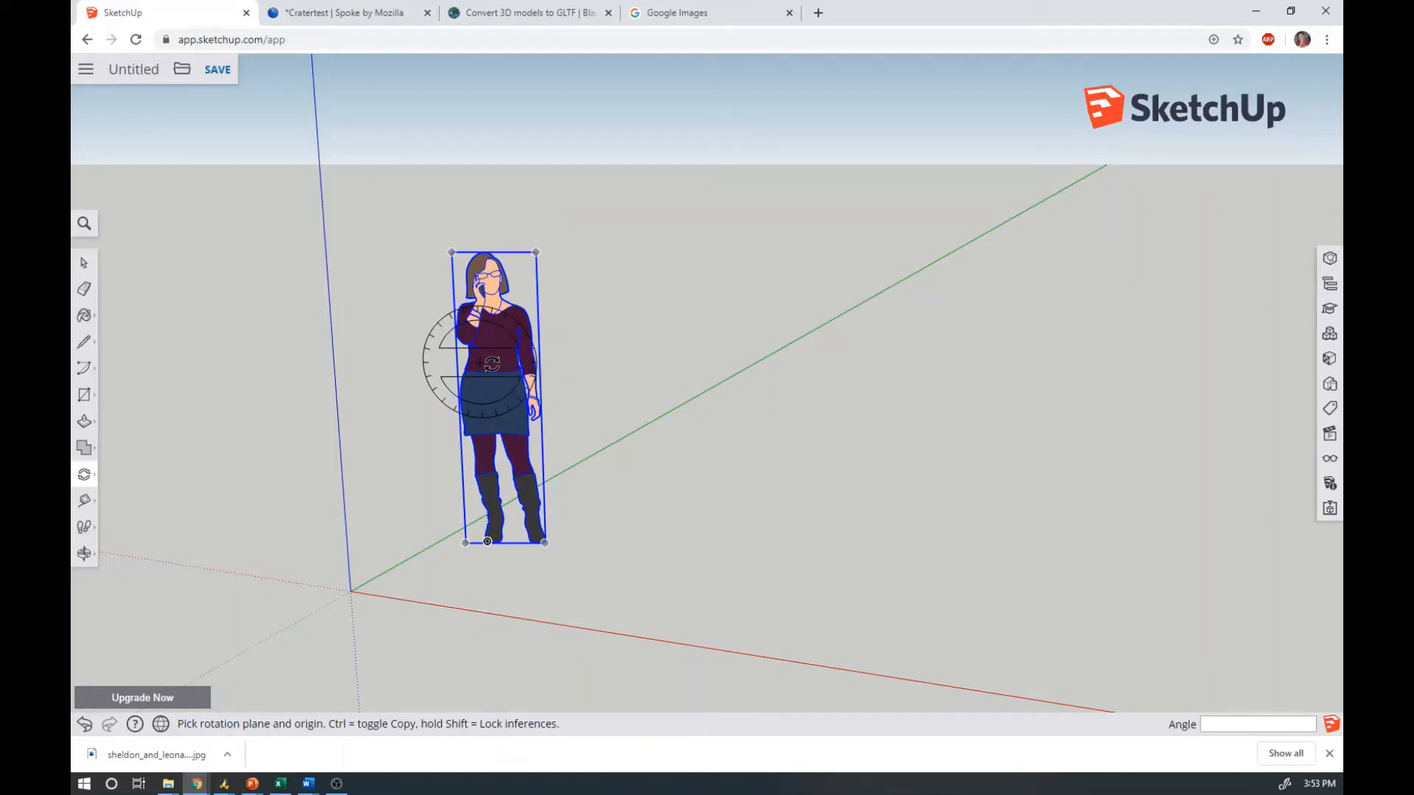
pyautogui.click(480, 362)
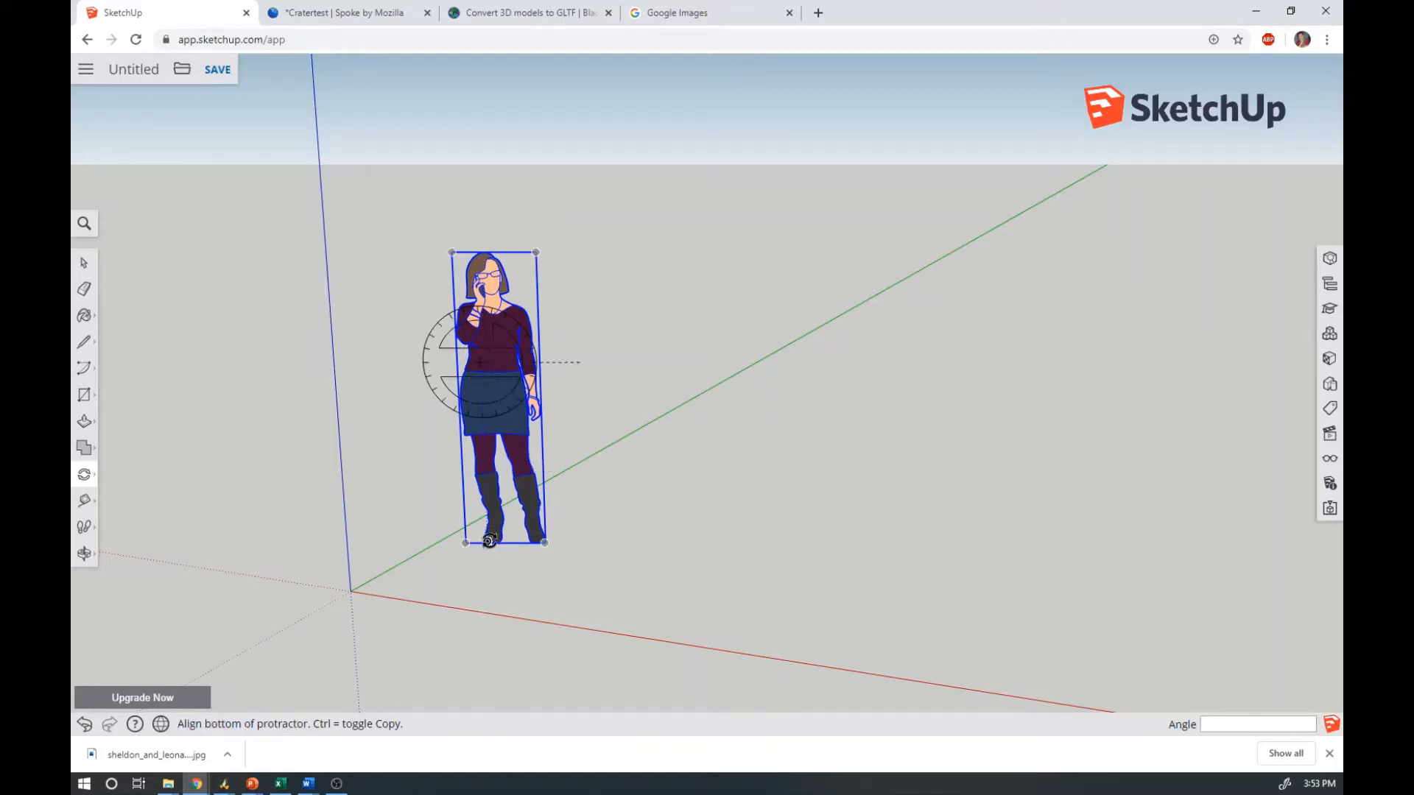
pyautogui.click(488, 541)
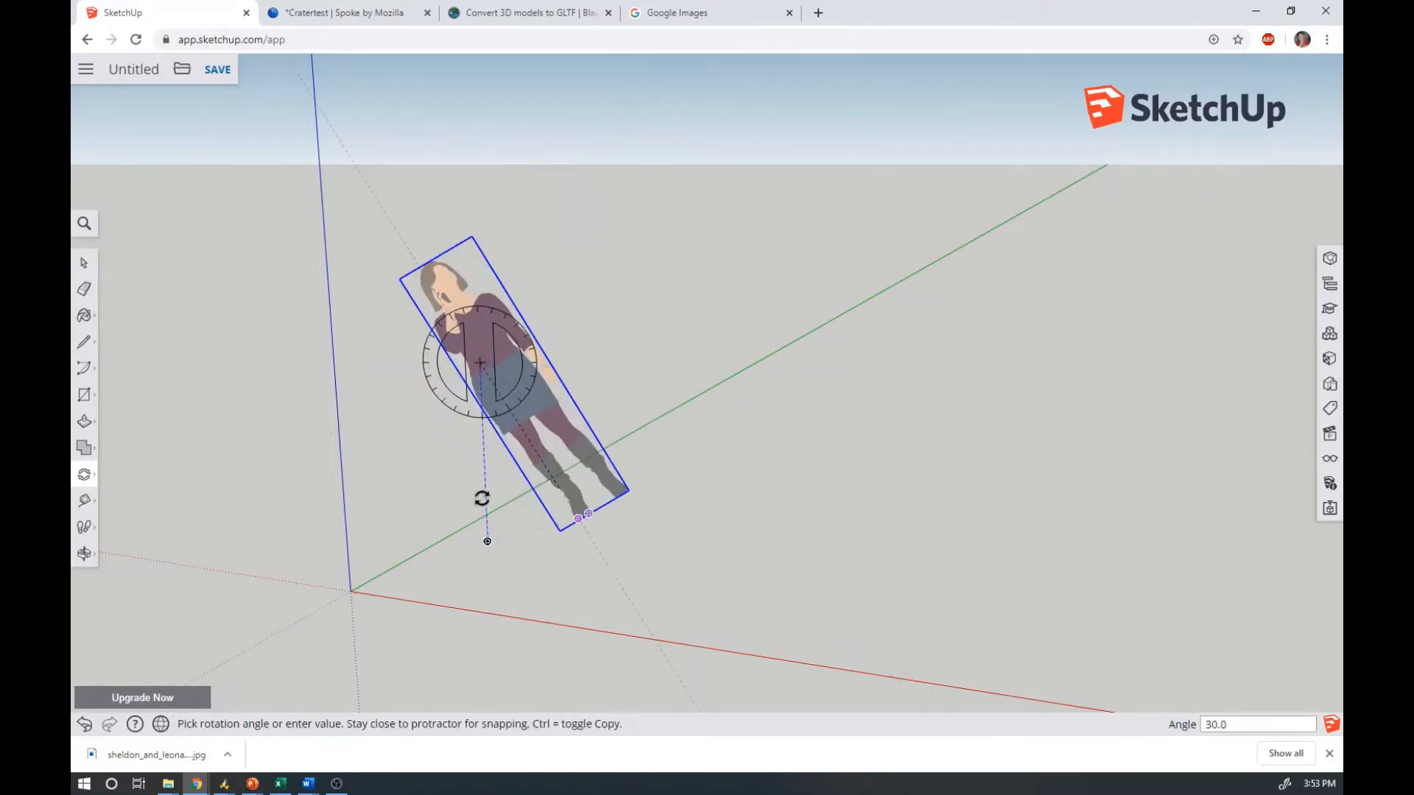
pyautogui.click(441, 476)
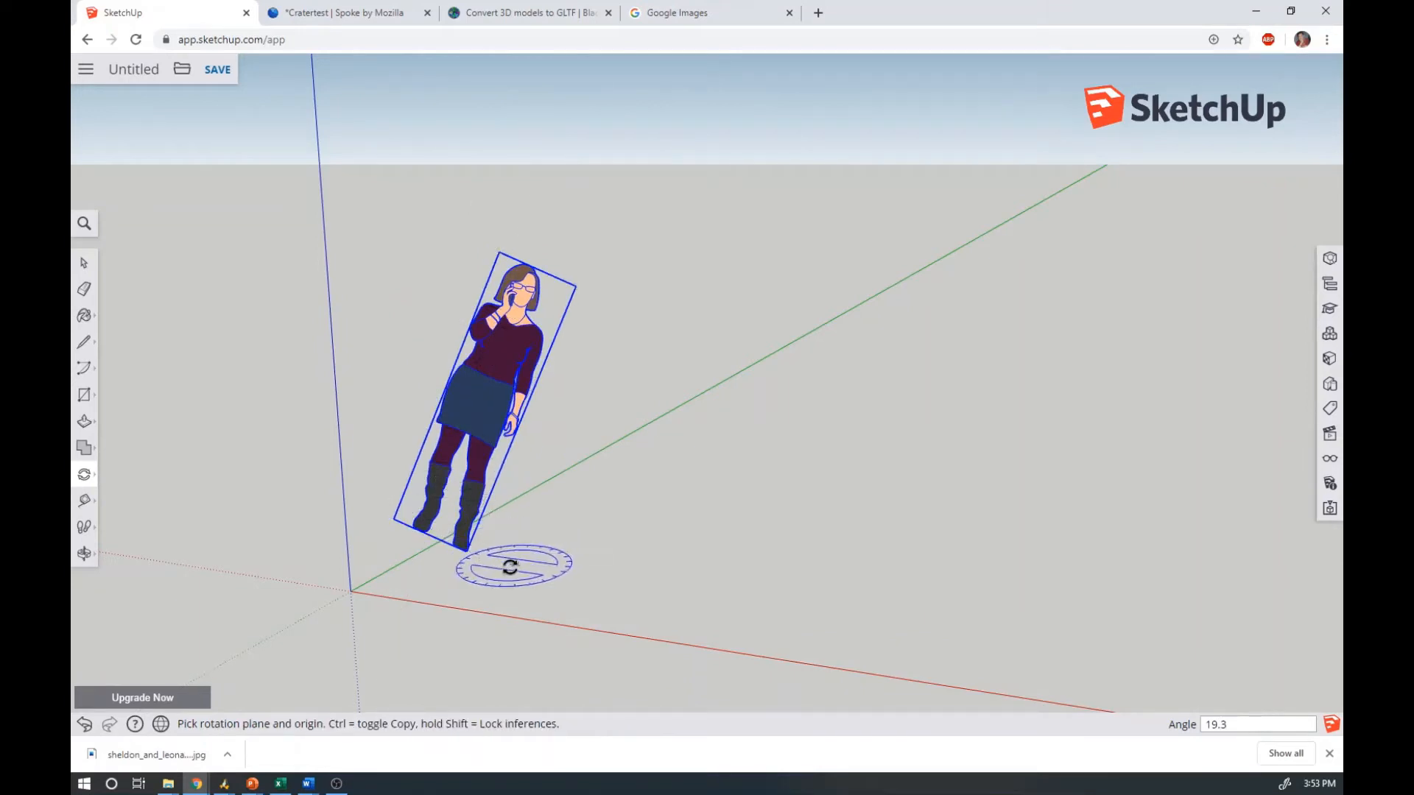
pyautogui.hotkey('ctrl', 'z')
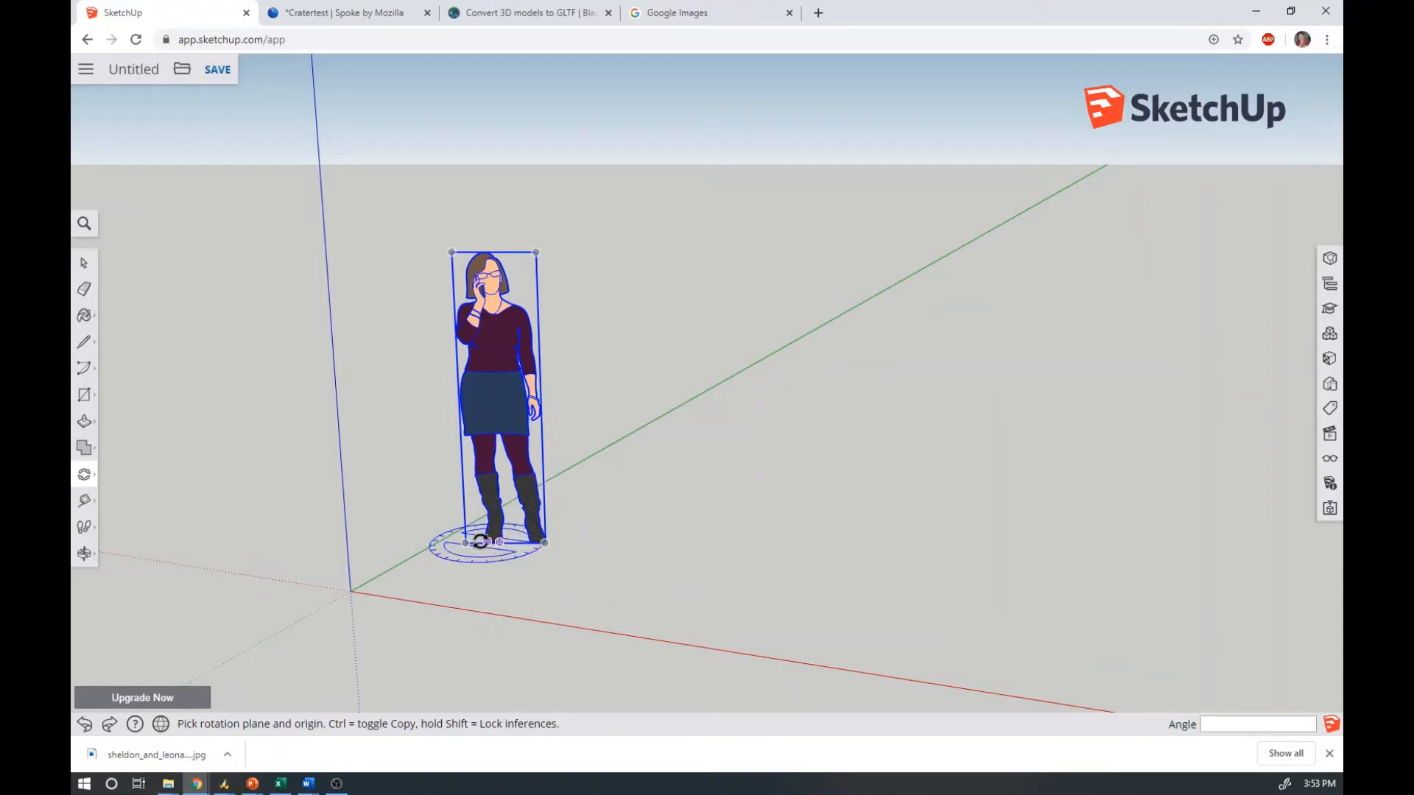
# Try to rotate the figure around a vertical axis through a point at its feet
pyautogui.click(482, 541)
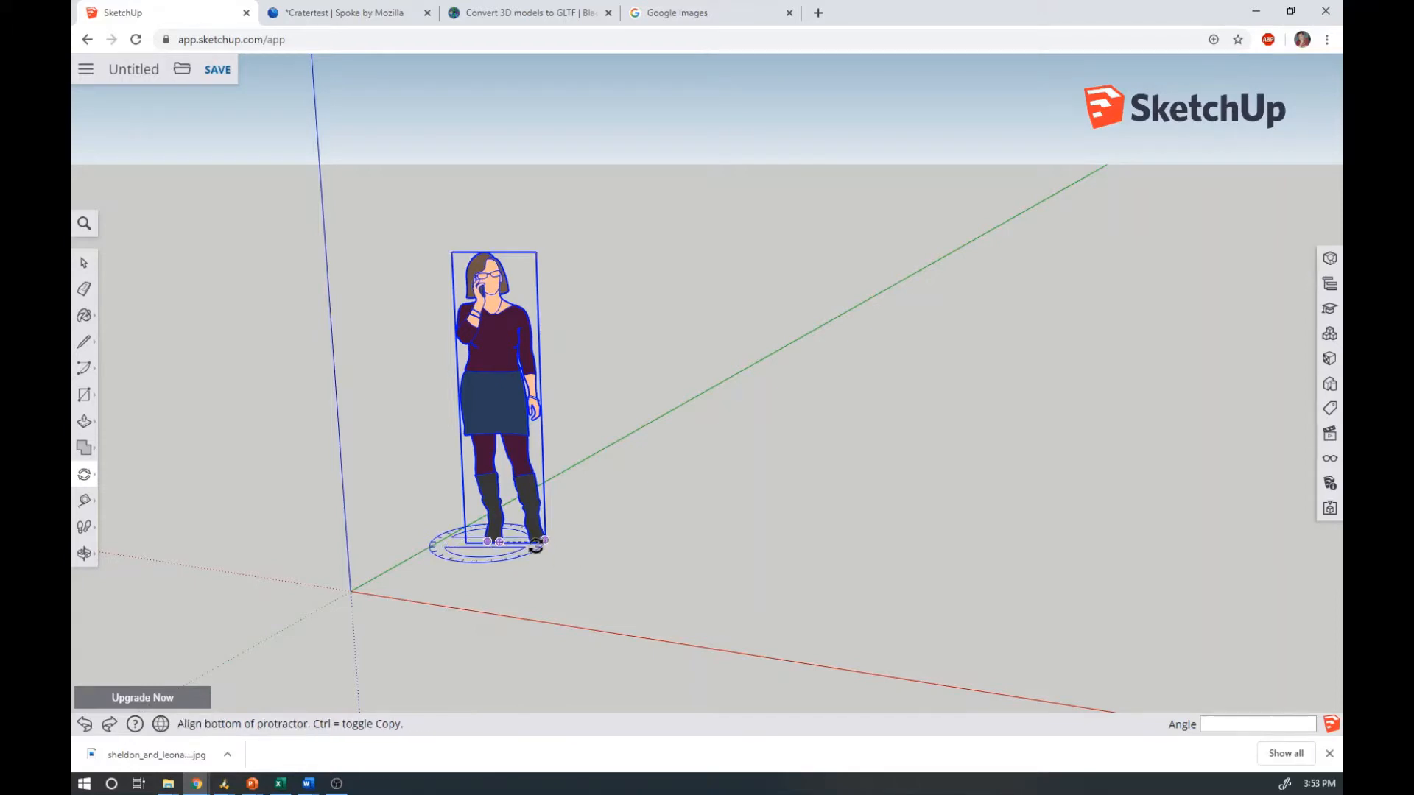
pyautogui.click(541, 543)
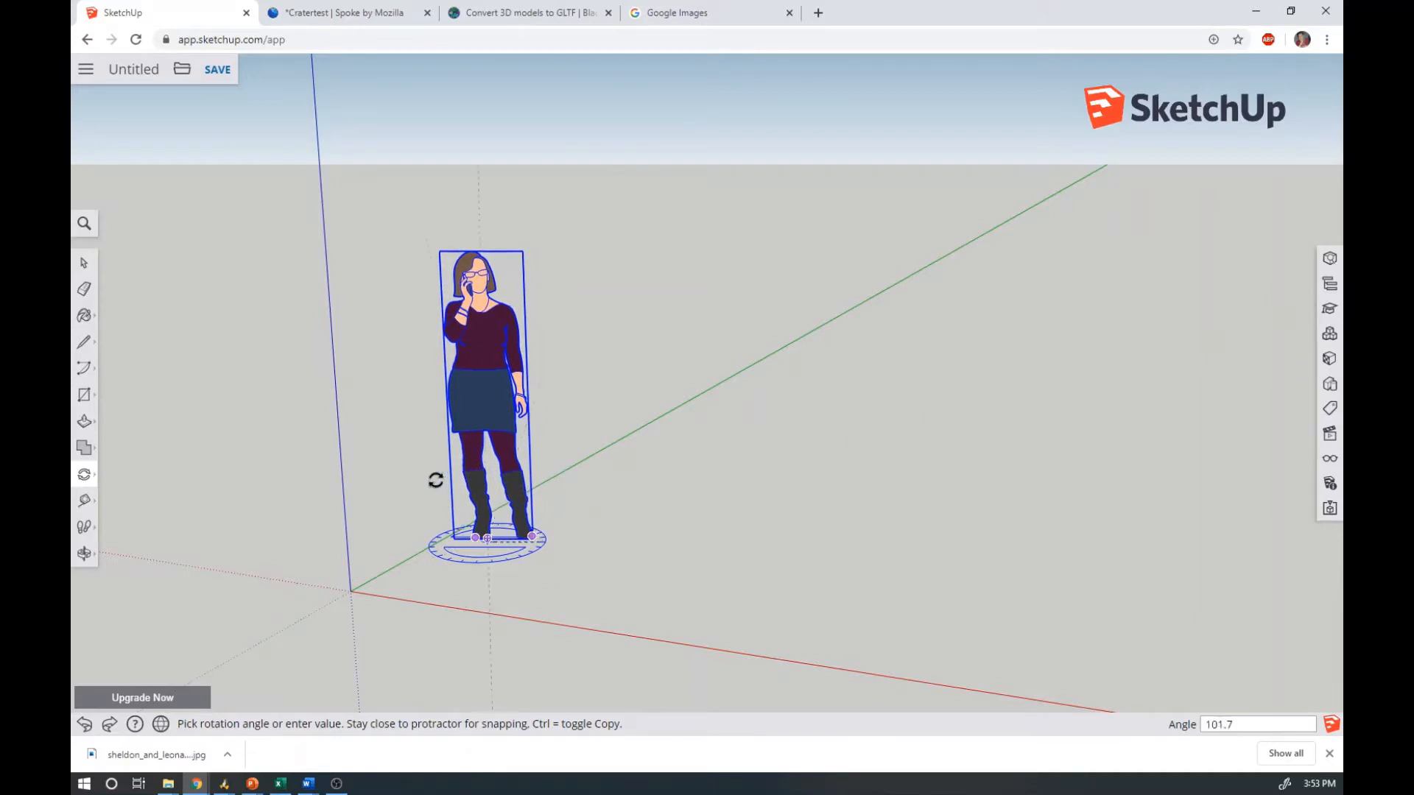
pyautogui.click(477, 548)
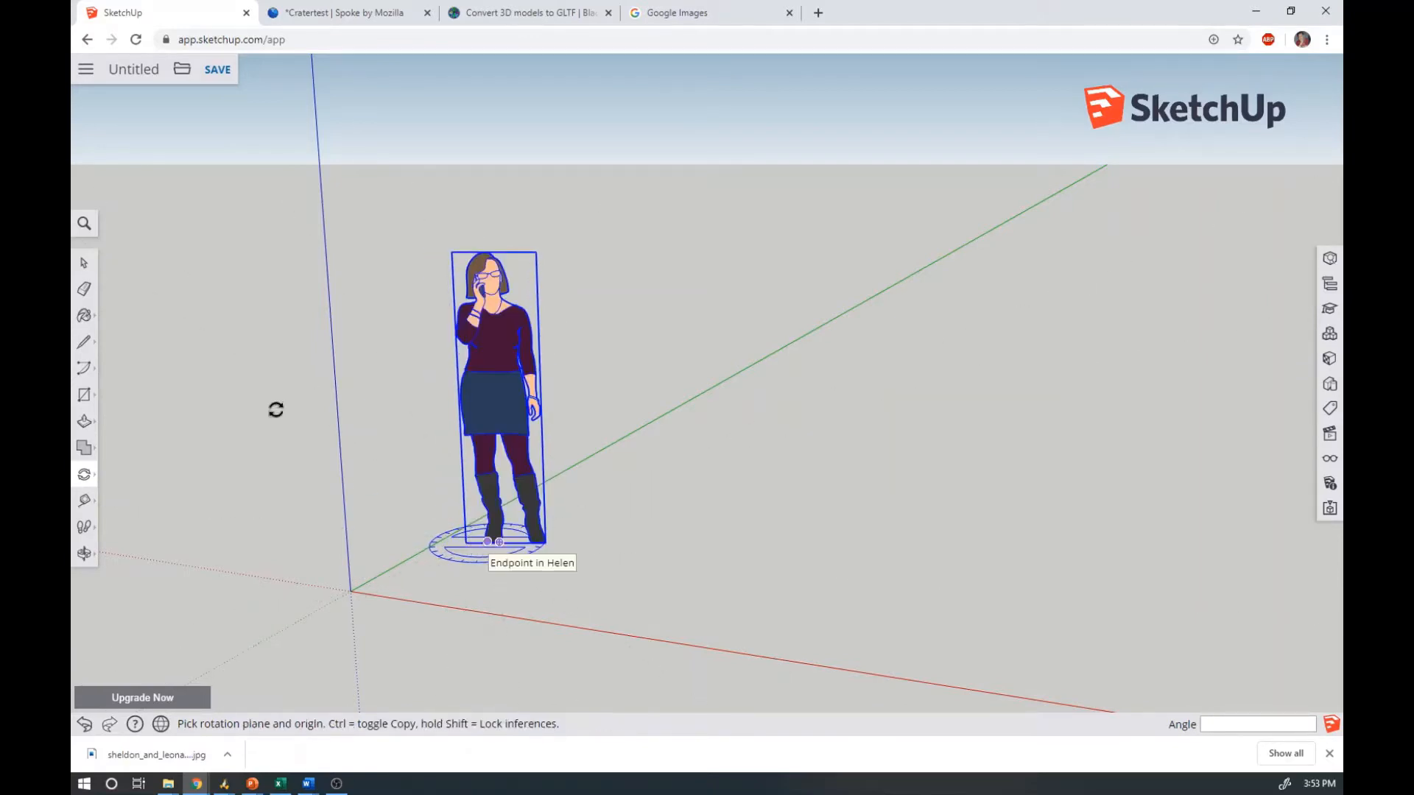
# Delete the standing figure from the model
pyautogui.click(84, 263)
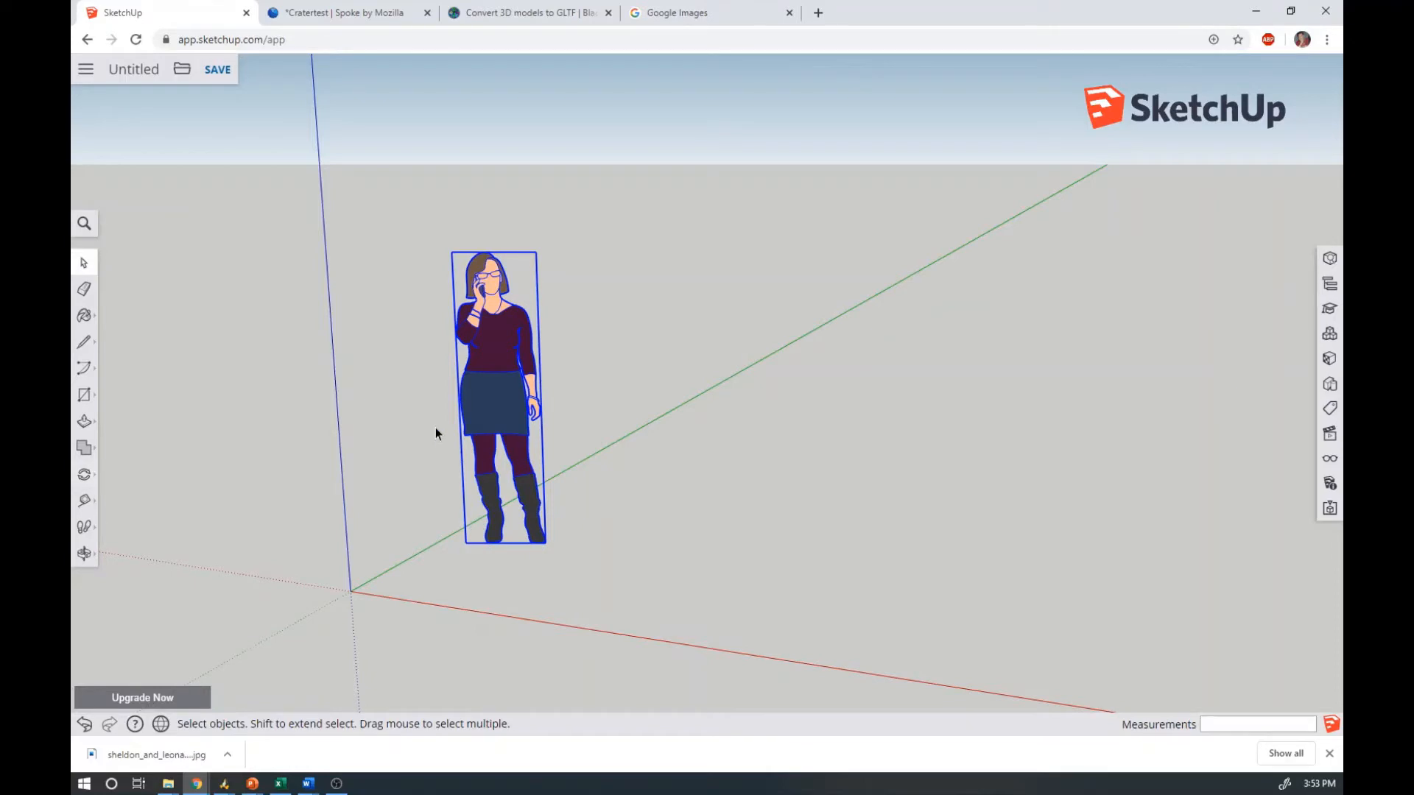
pyautogui.click(492, 363)
pyautogui.press('Delete')
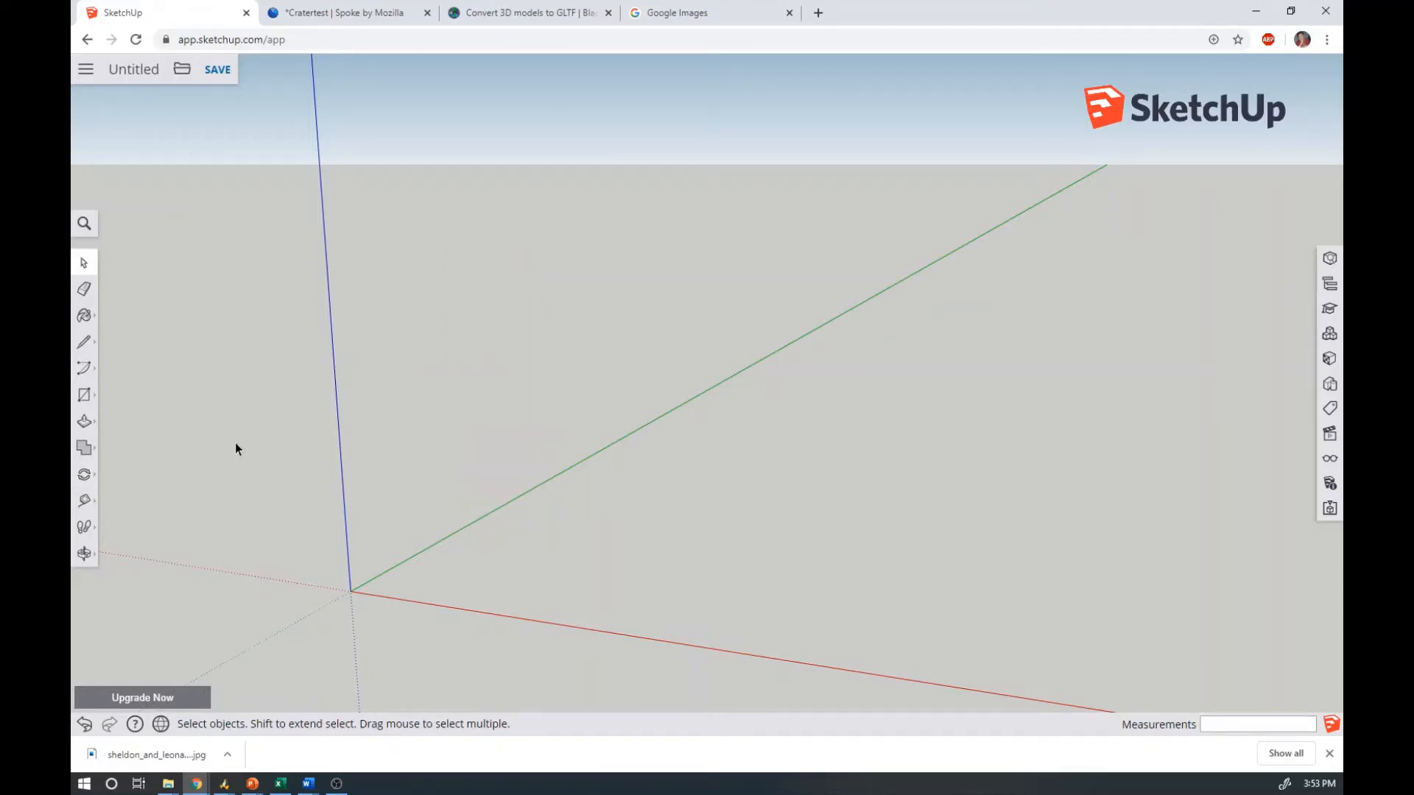
pyautogui.click(85, 398)
pyautogui.click(119, 338)
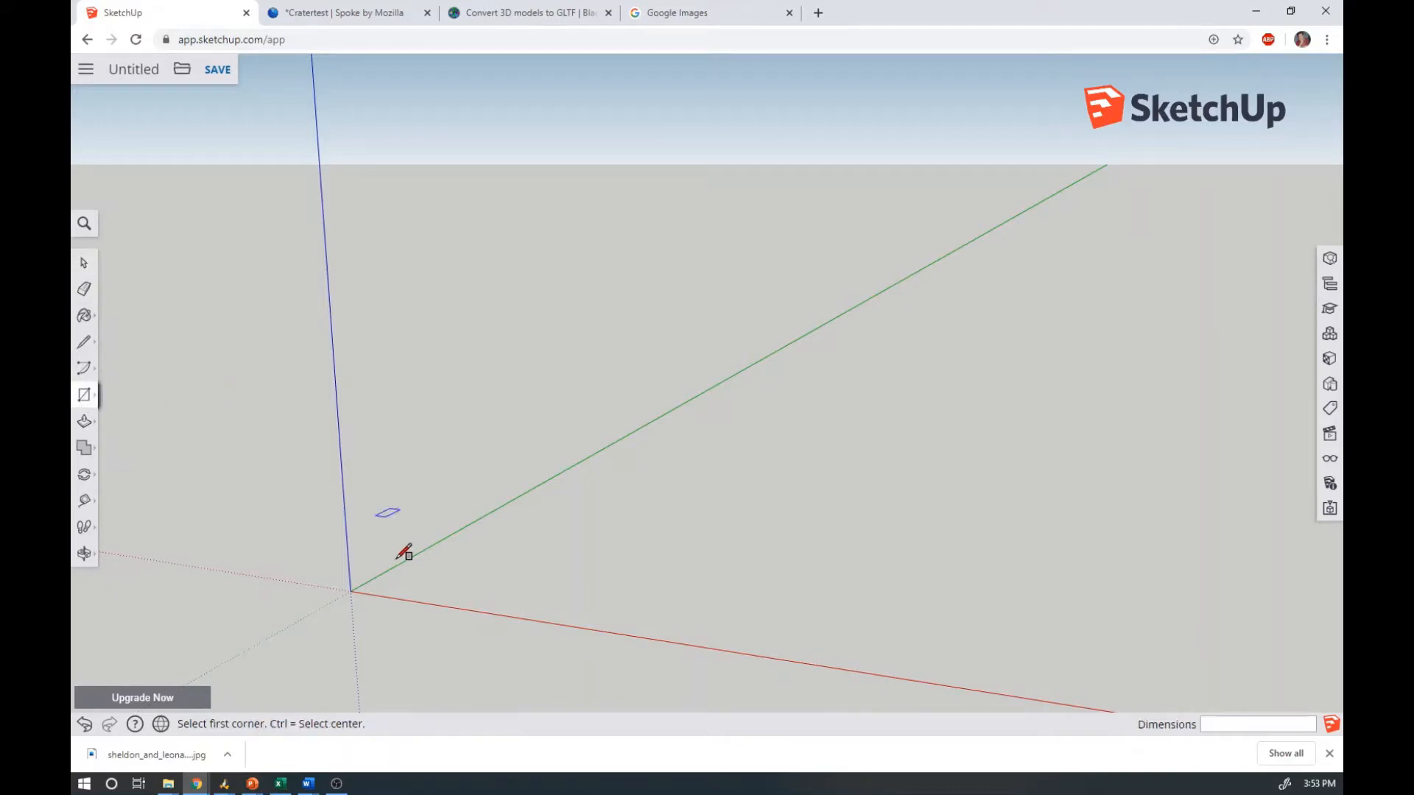
pyautogui.click(350, 590)
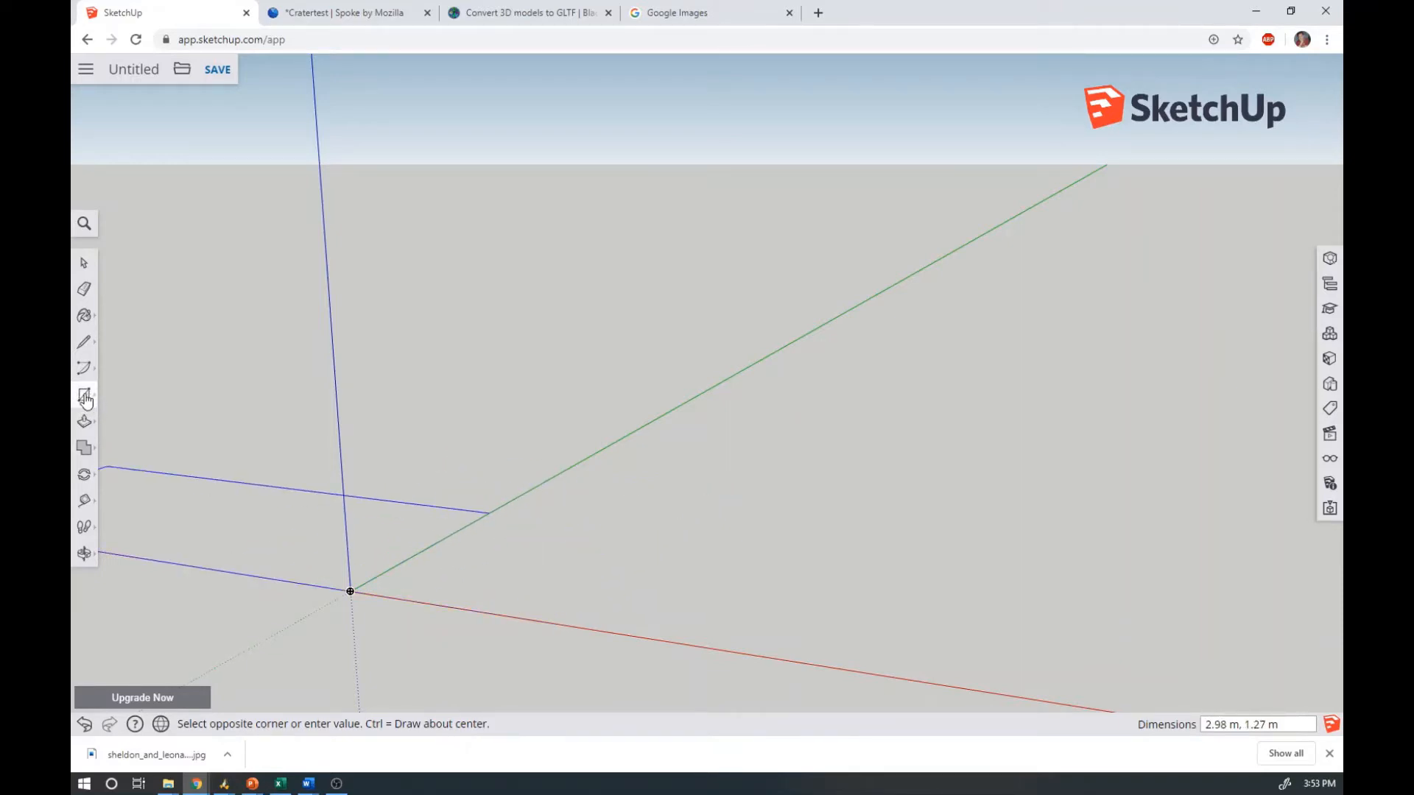
# Draw a rectangle on the ground plane from the origin with dimensions 3, 3 in metres
pyautogui.click(85, 398)
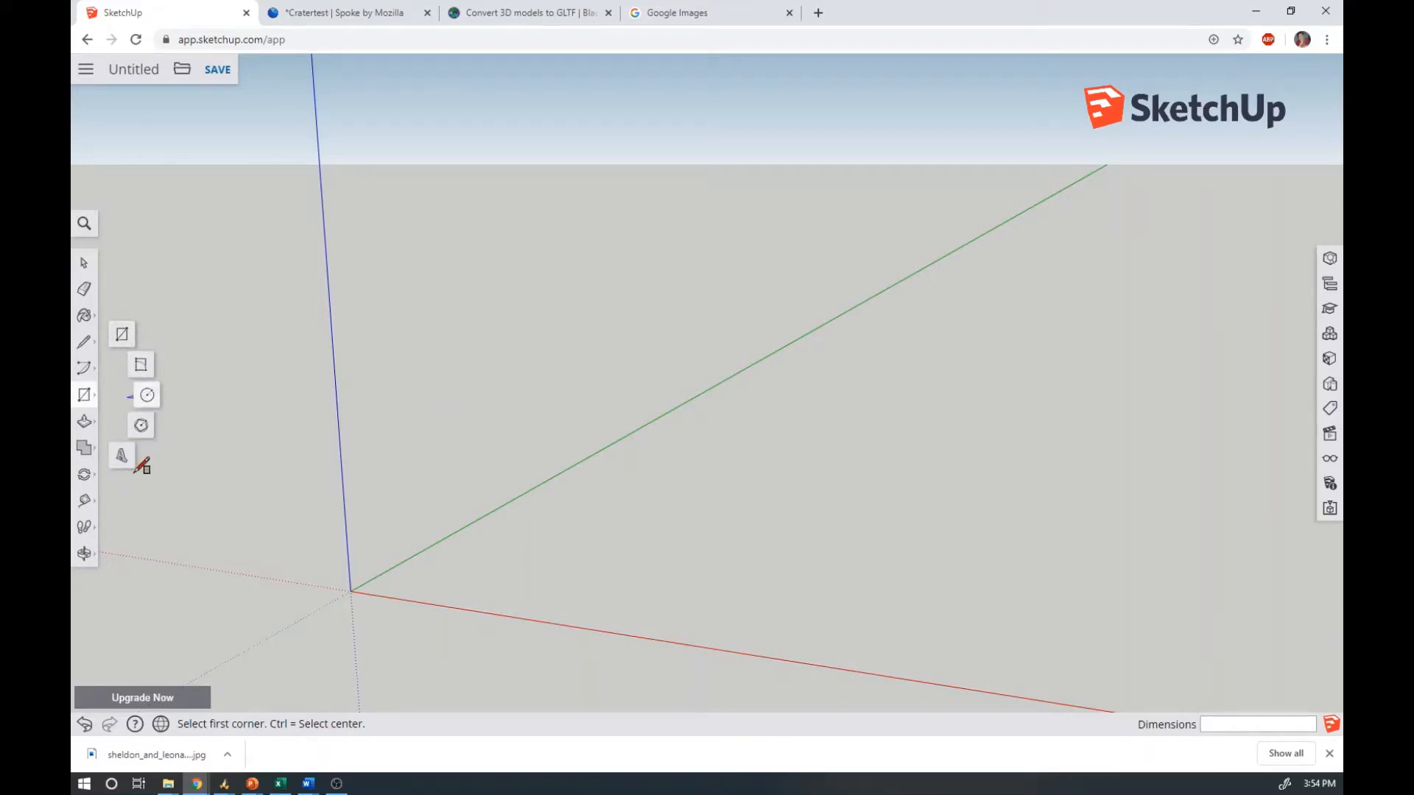
pyautogui.click(351, 590)
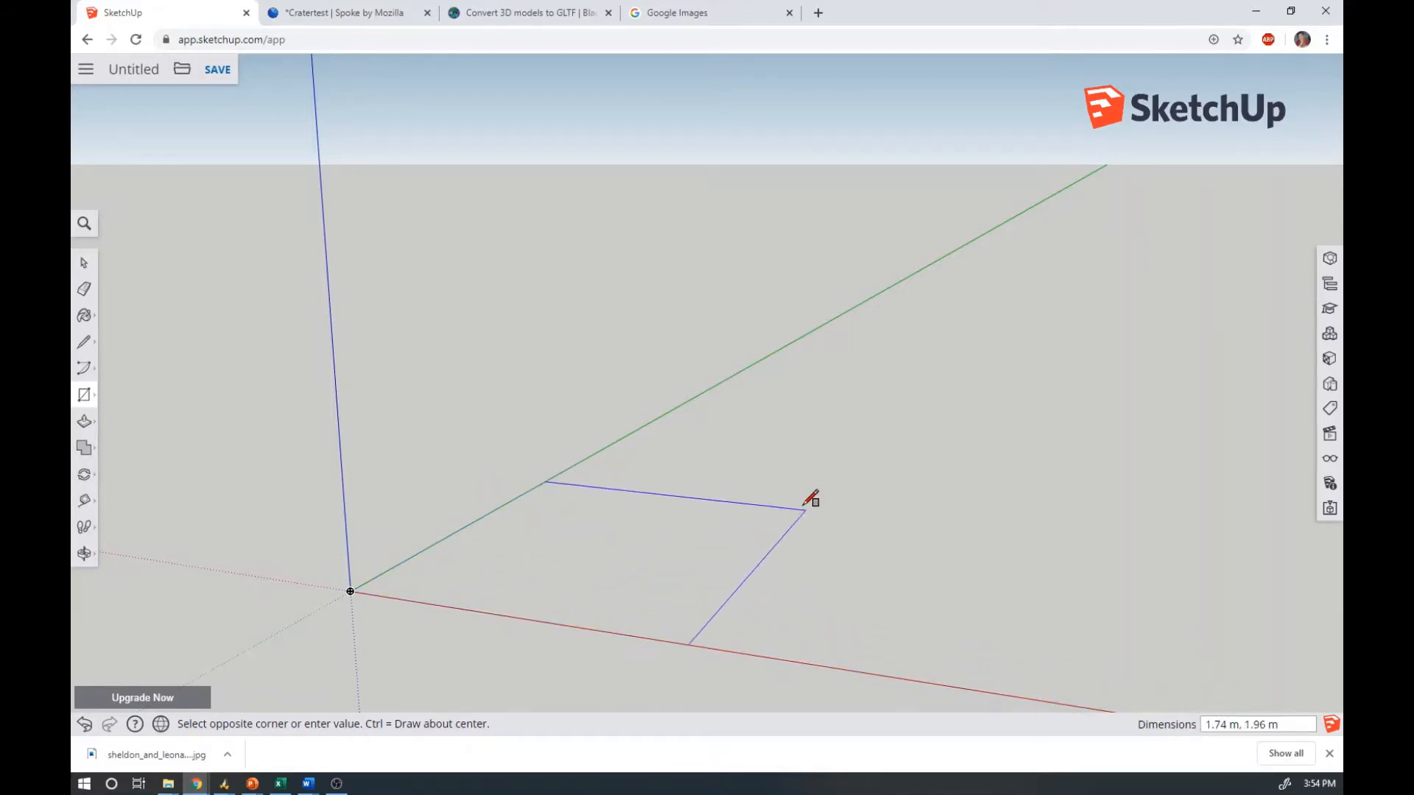
pyautogui.click(870, 467)
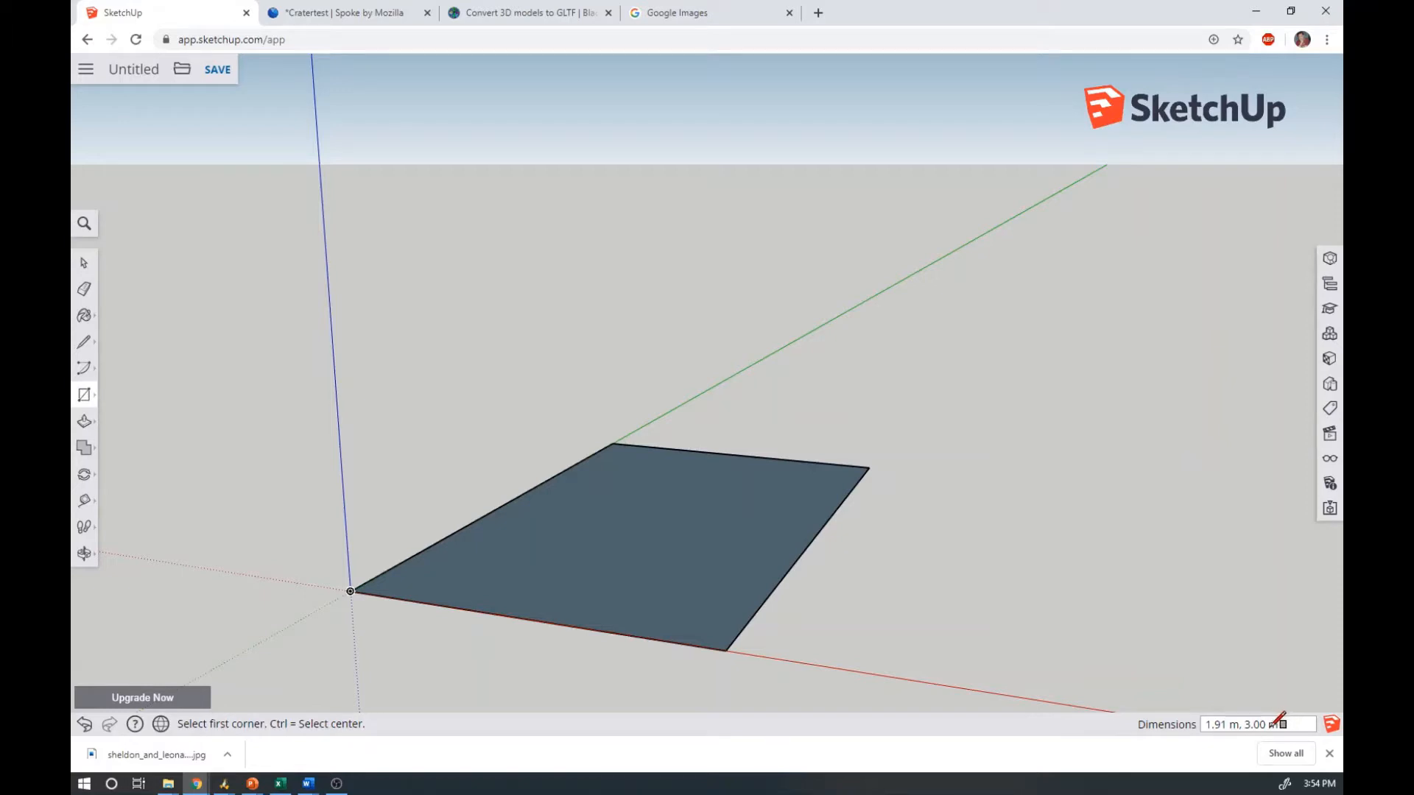
pyautogui.write('g')
pyautogui.press('Return')
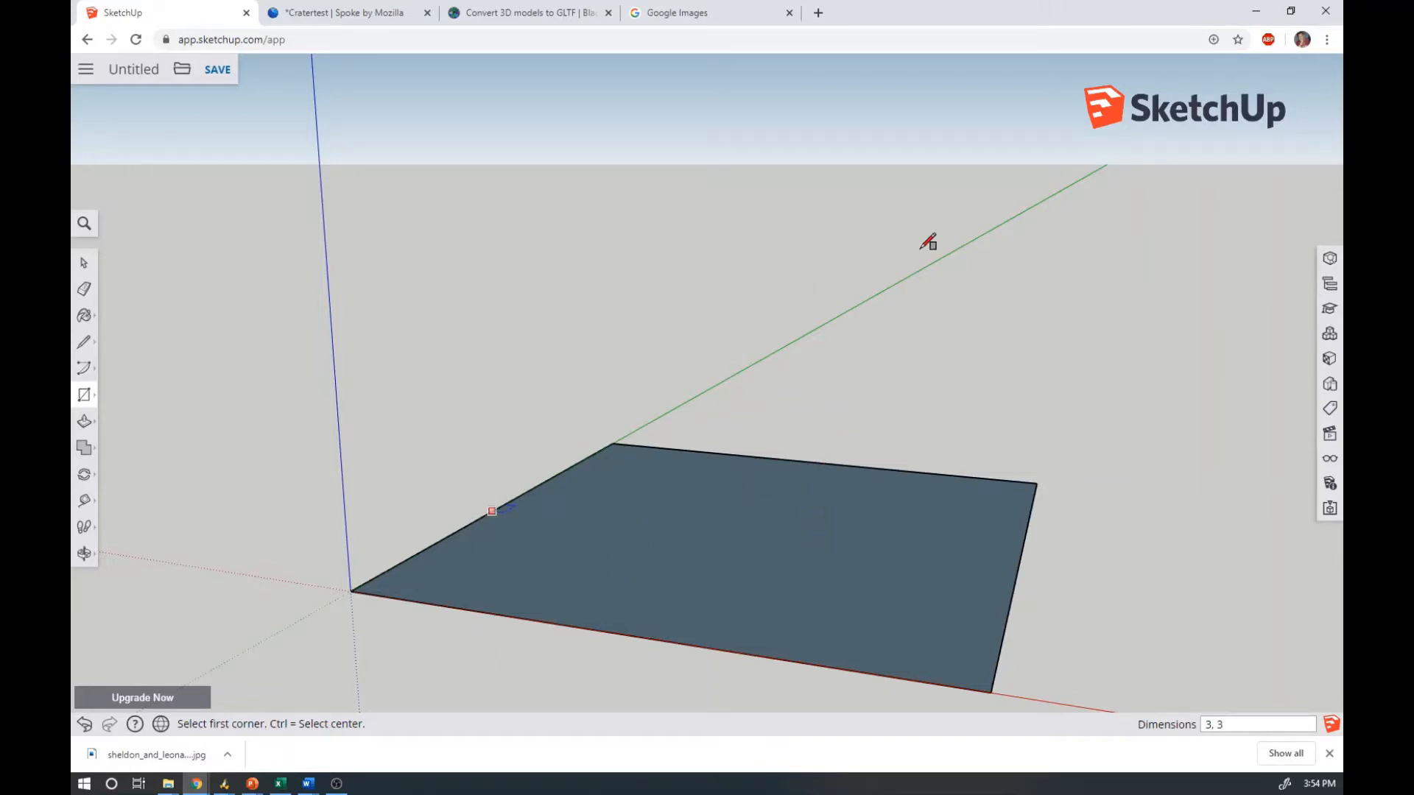
# Orbit and zoom around the ground square to examine its shape from above and from an angle
pyautogui.moveTo(776, 353); pyautogui.dragTo(935, 761, button='middle')
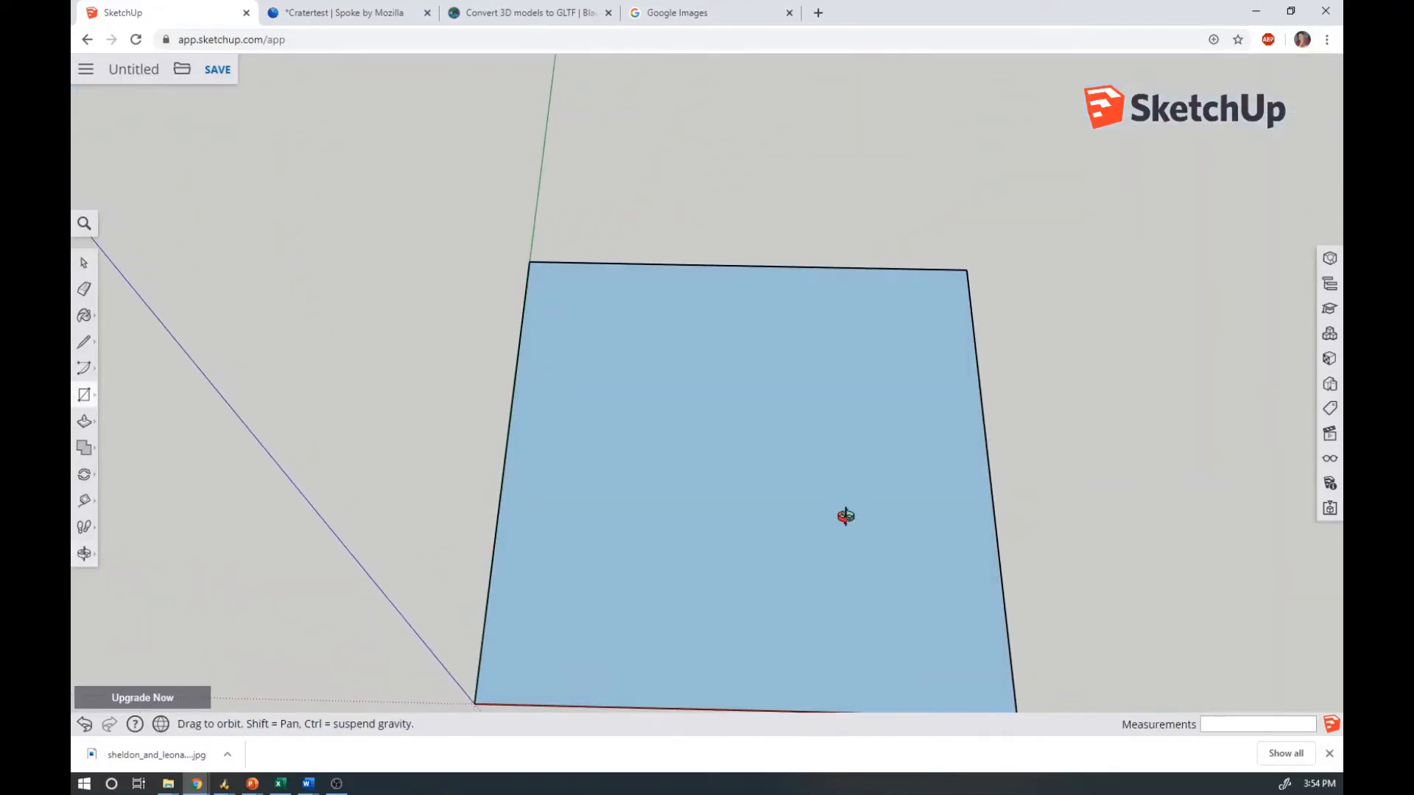
pyautogui.moveTo(845, 515); pyautogui.dragTo(852, 527, button='middle')
pyautogui.scroll(-2, 876, 506)
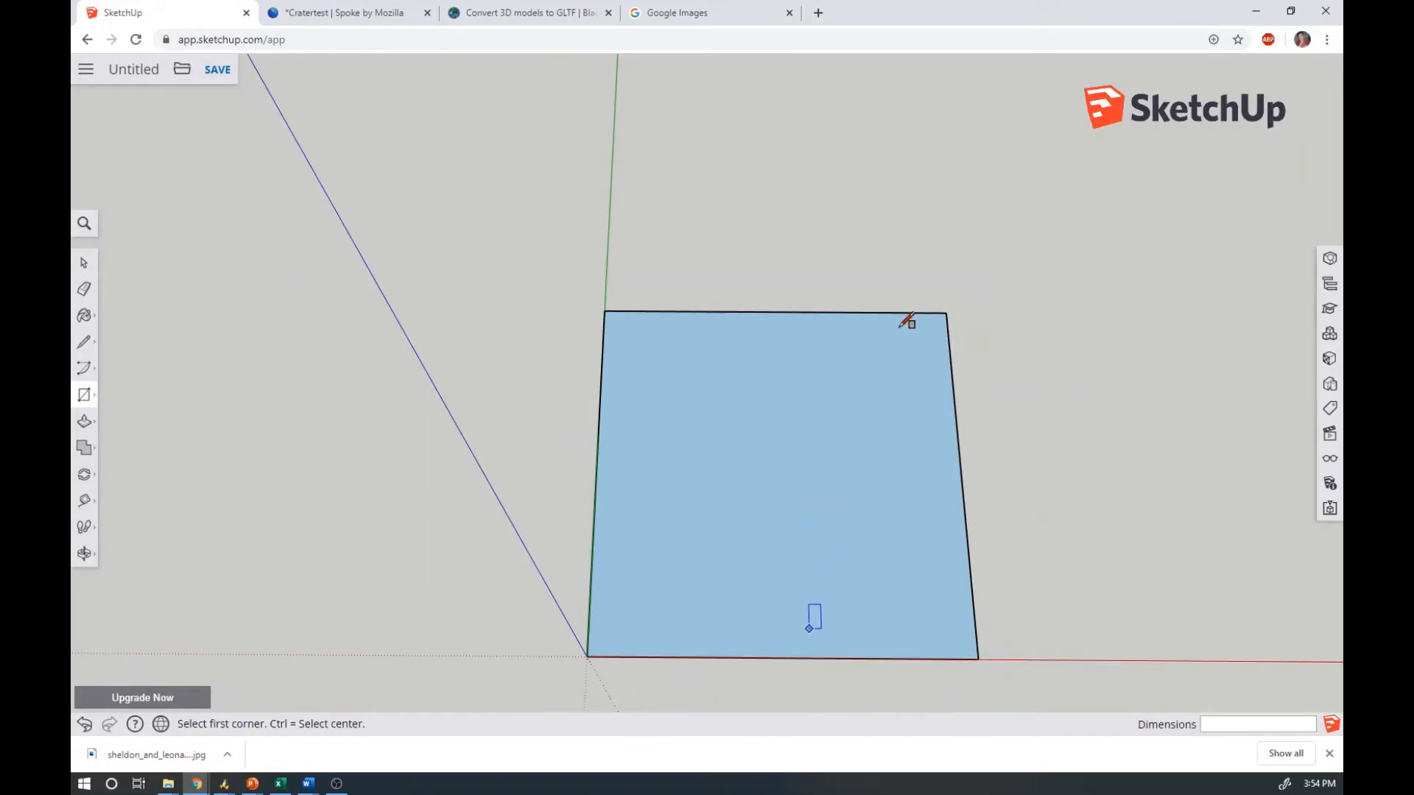
pyautogui.scroll(-2, 930, 125)
pyautogui.scroll(2, 903, 445)
pyautogui.scroll(1, 903, 446)
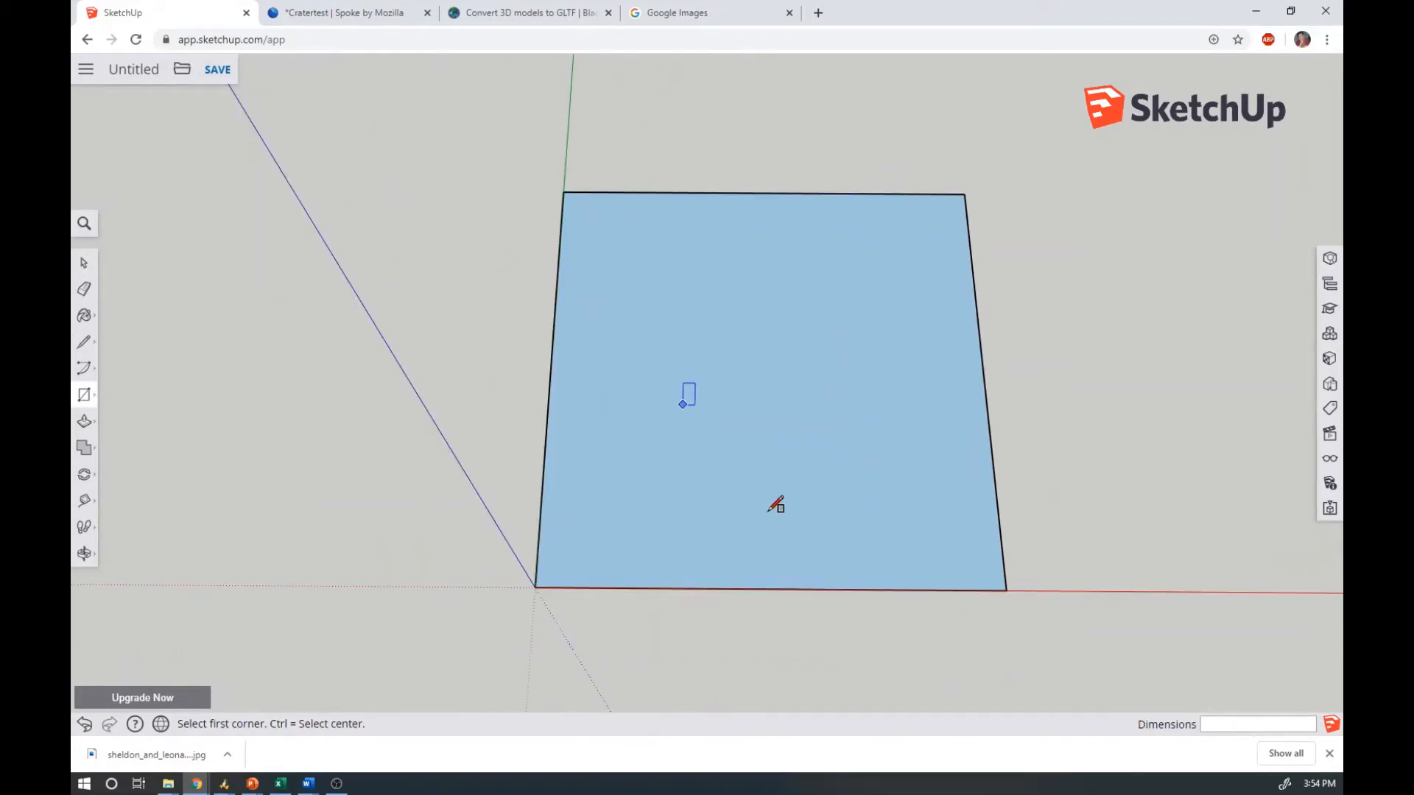
pyautogui.moveTo(776, 501); pyautogui.dragTo(642, 191, button='middle')
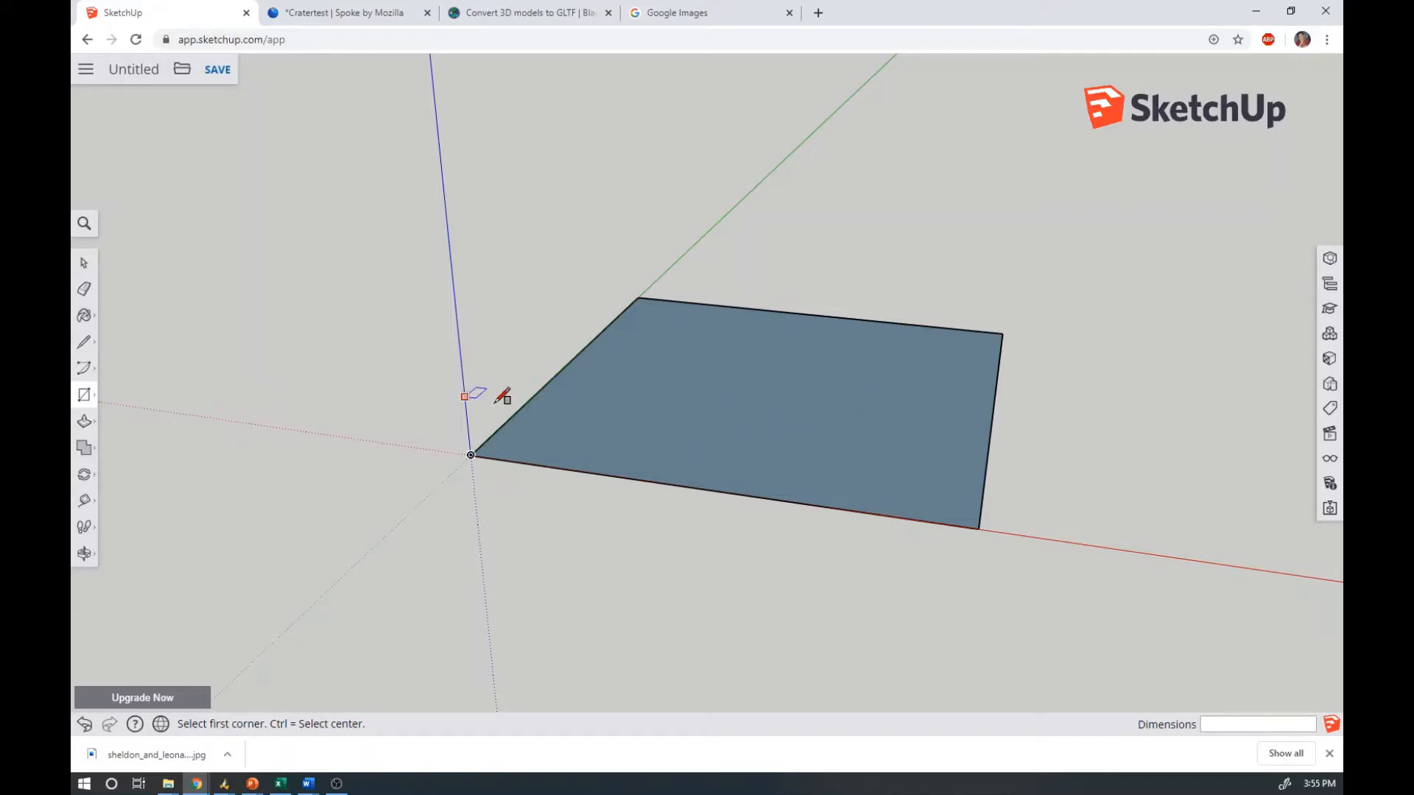
# Push/Pull the square up about 2.05 m into a box and raise its top face about 0.31 m more
pyautogui.click(85, 426)
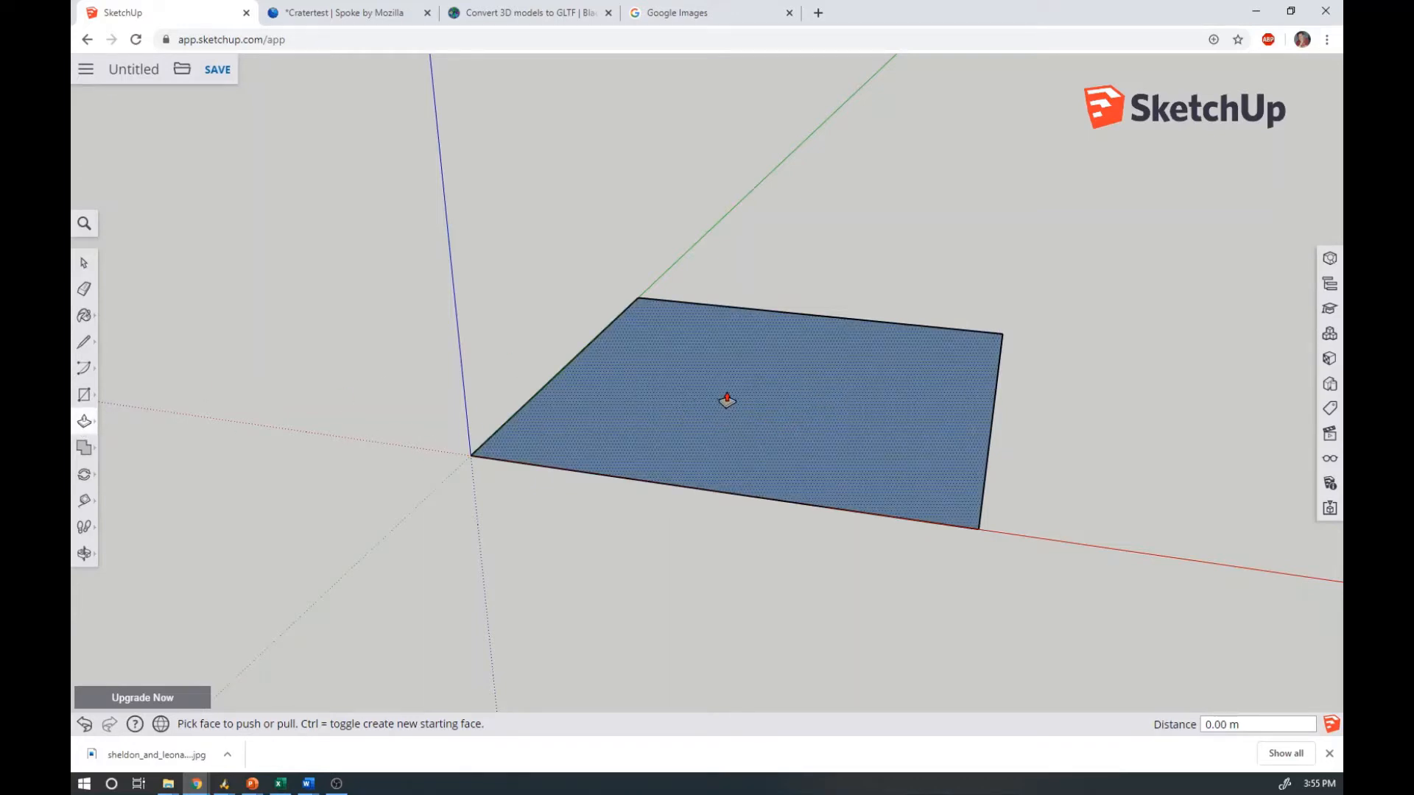
pyautogui.moveTo(743, 398); pyautogui.dragTo(719, 86)
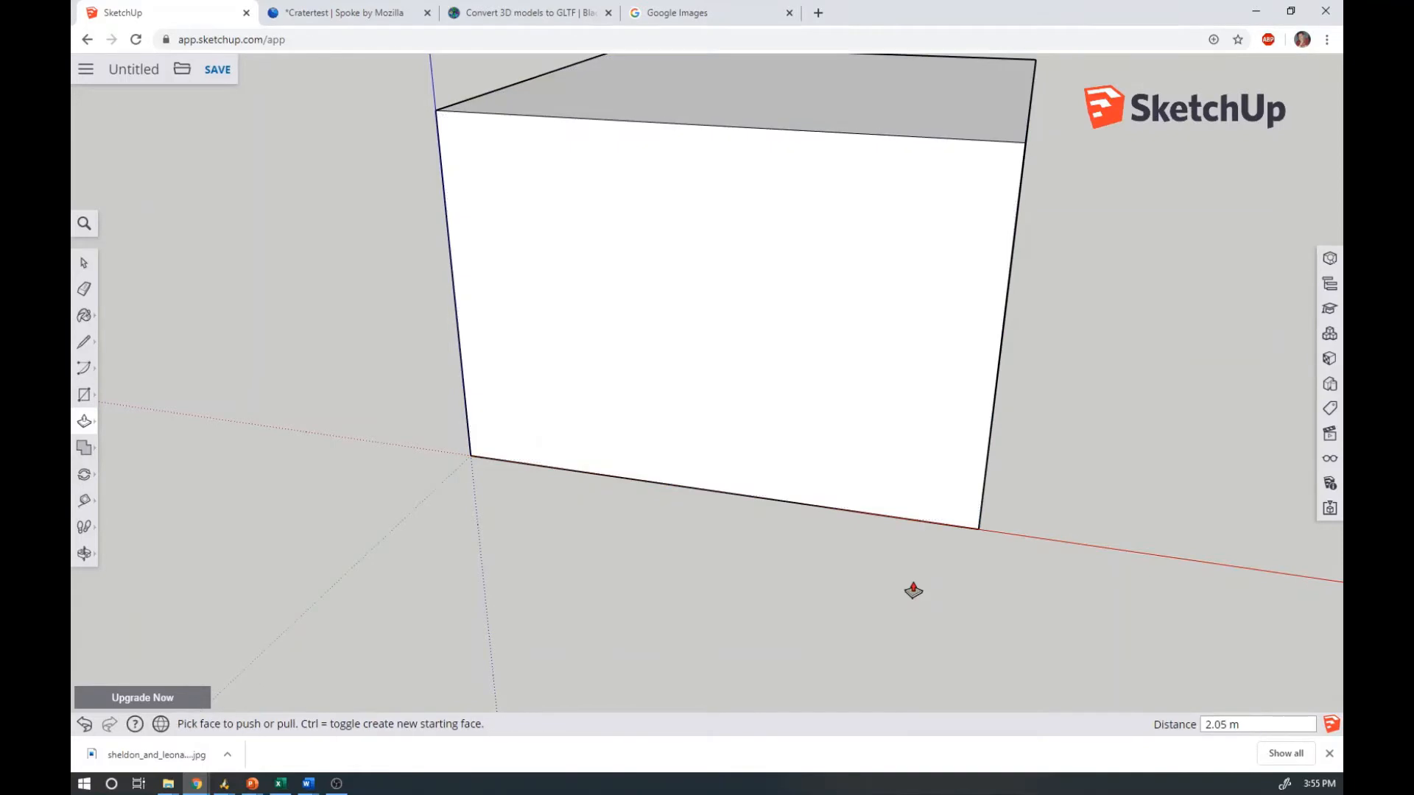
pyautogui.moveTo(963, 479); pyautogui.dragTo(695, 581, button='middle')
pyautogui.scroll(-3, 694, 581)
pyautogui.scroll(-1, 696, 584)
pyautogui.moveTo(805, 260); pyautogui.dragTo(806, 238)
pyautogui.moveTo(930, 502); pyautogui.dragTo(967, 388, button='middle')
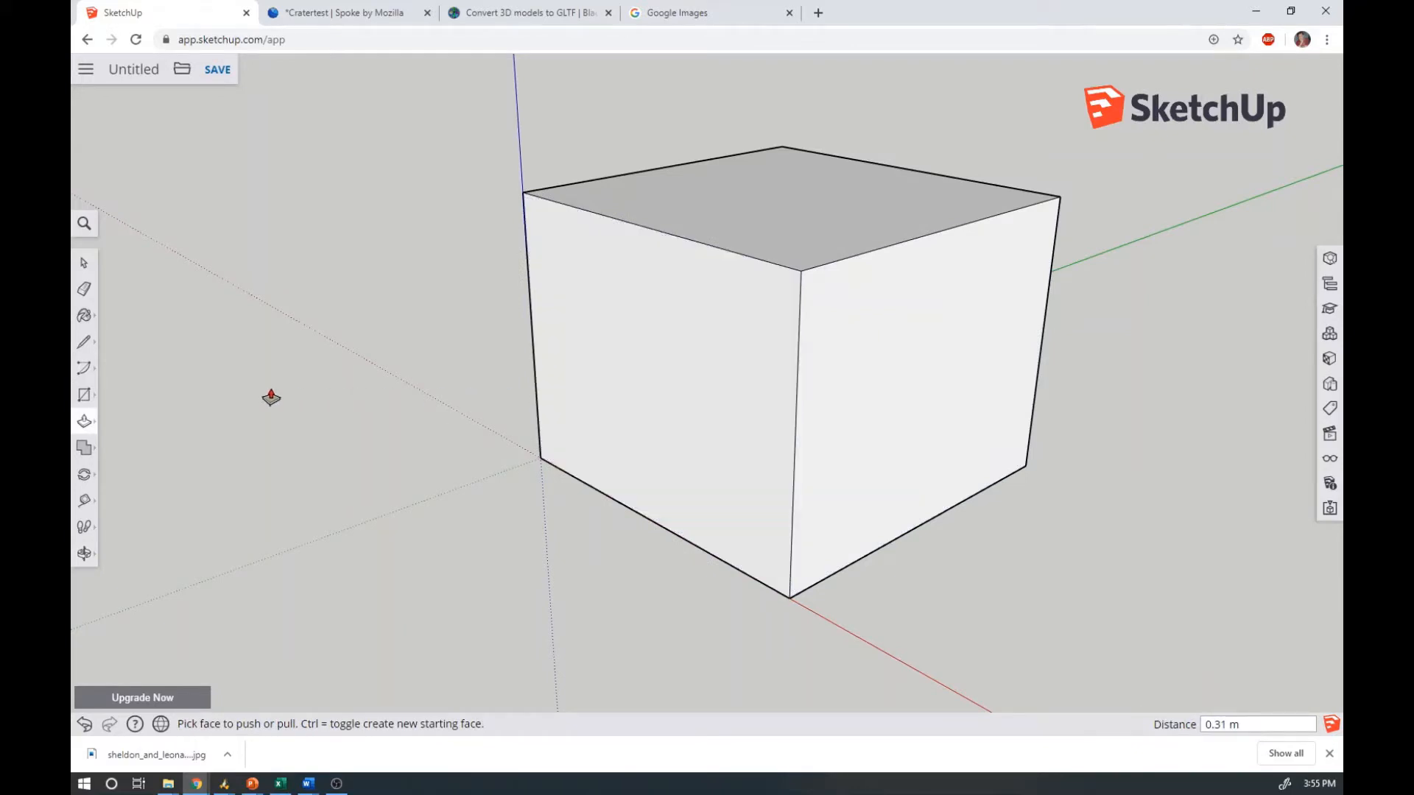
# Try to rotate the ungrouped box's front corner edges about its upper front corner, and undo the last raise of its top face
pyautogui.click(84, 474)
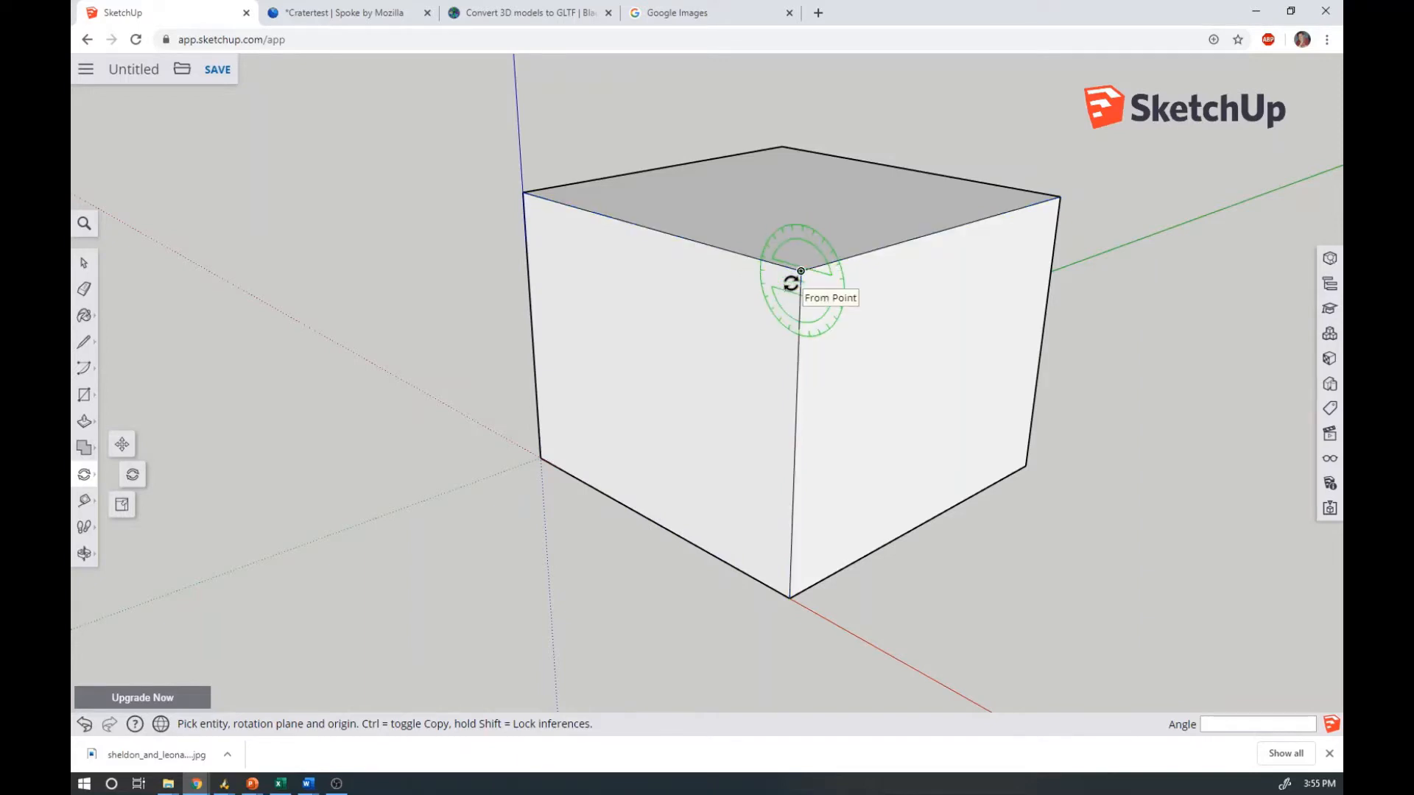
pyautogui.click(790, 598)
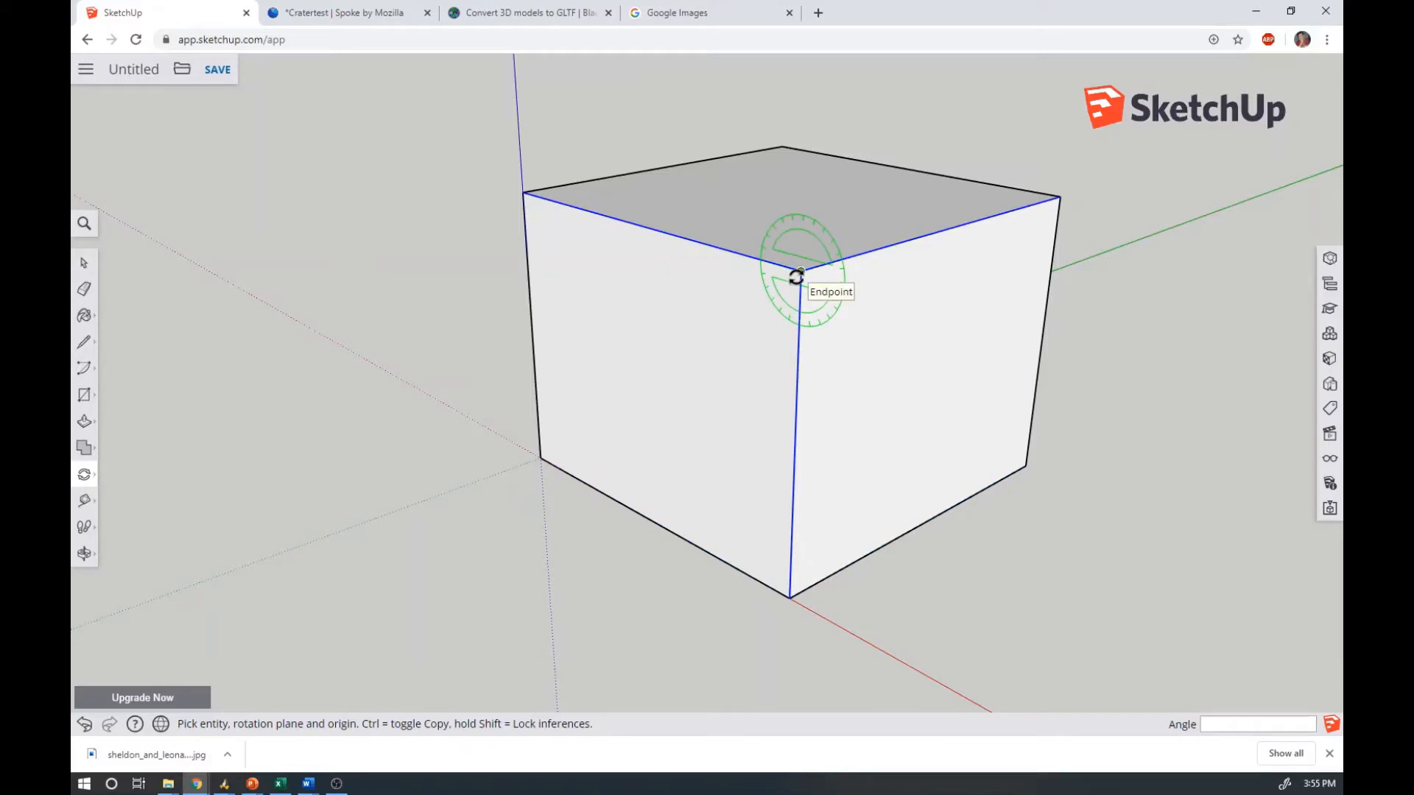
pyautogui.click(687, 304)
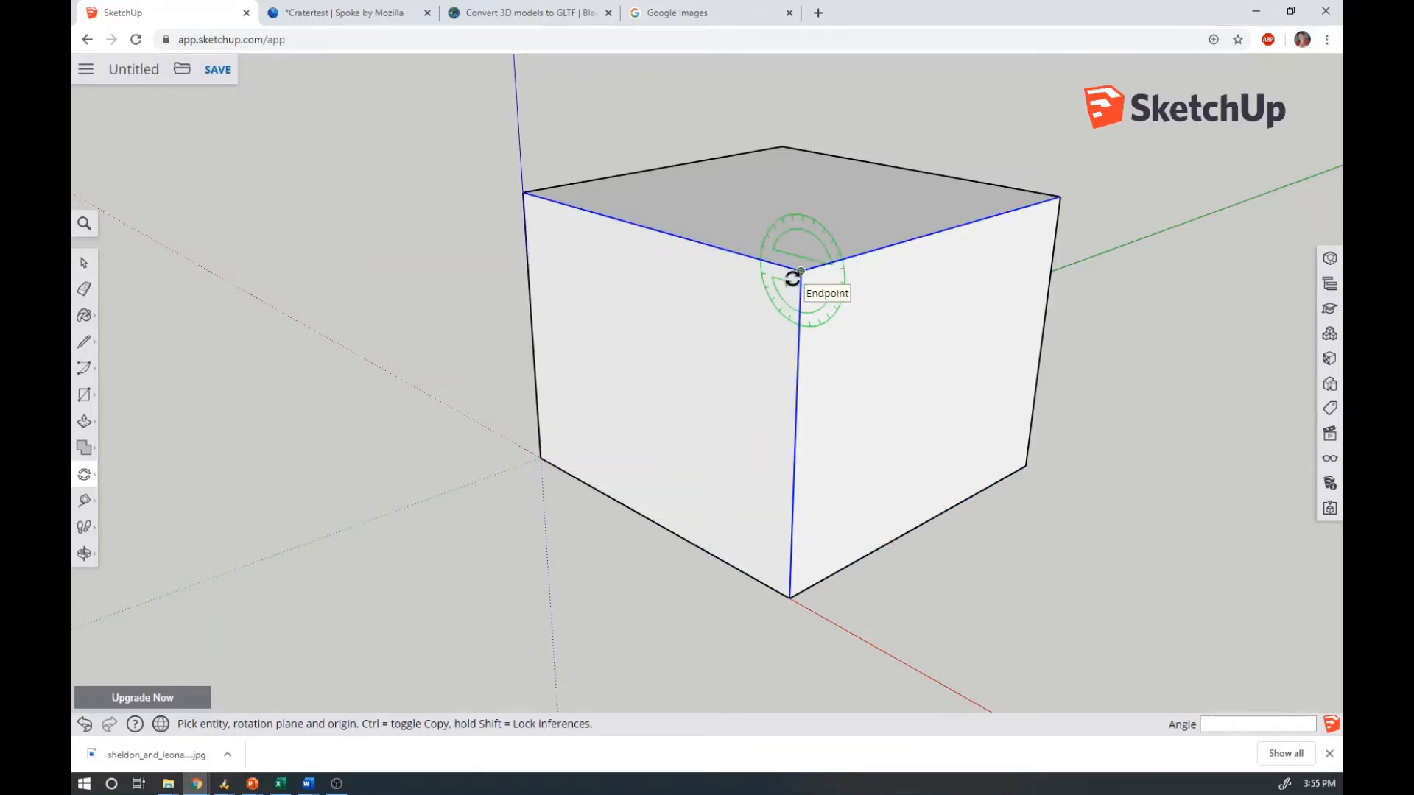
pyautogui.click(798, 274)
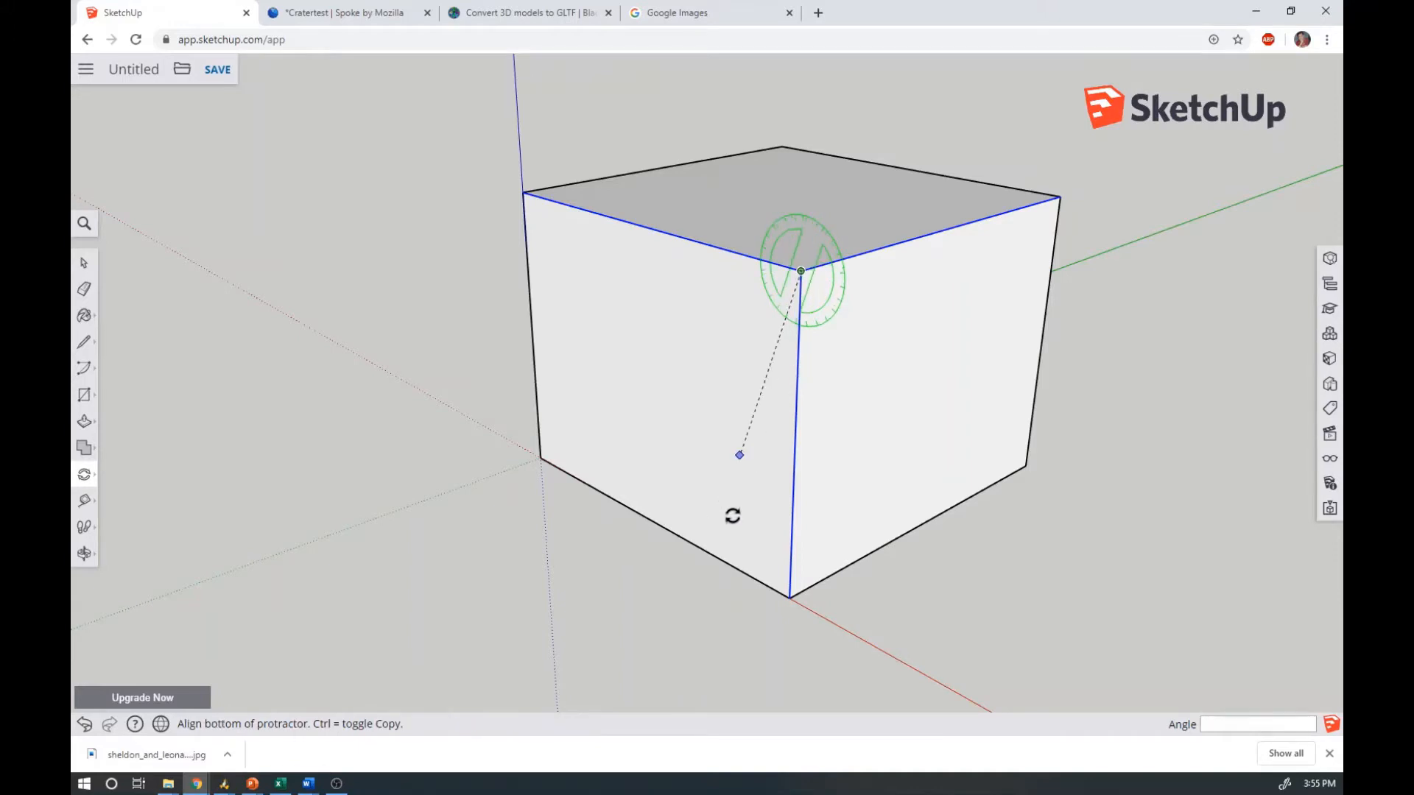
pyautogui.click(788, 598)
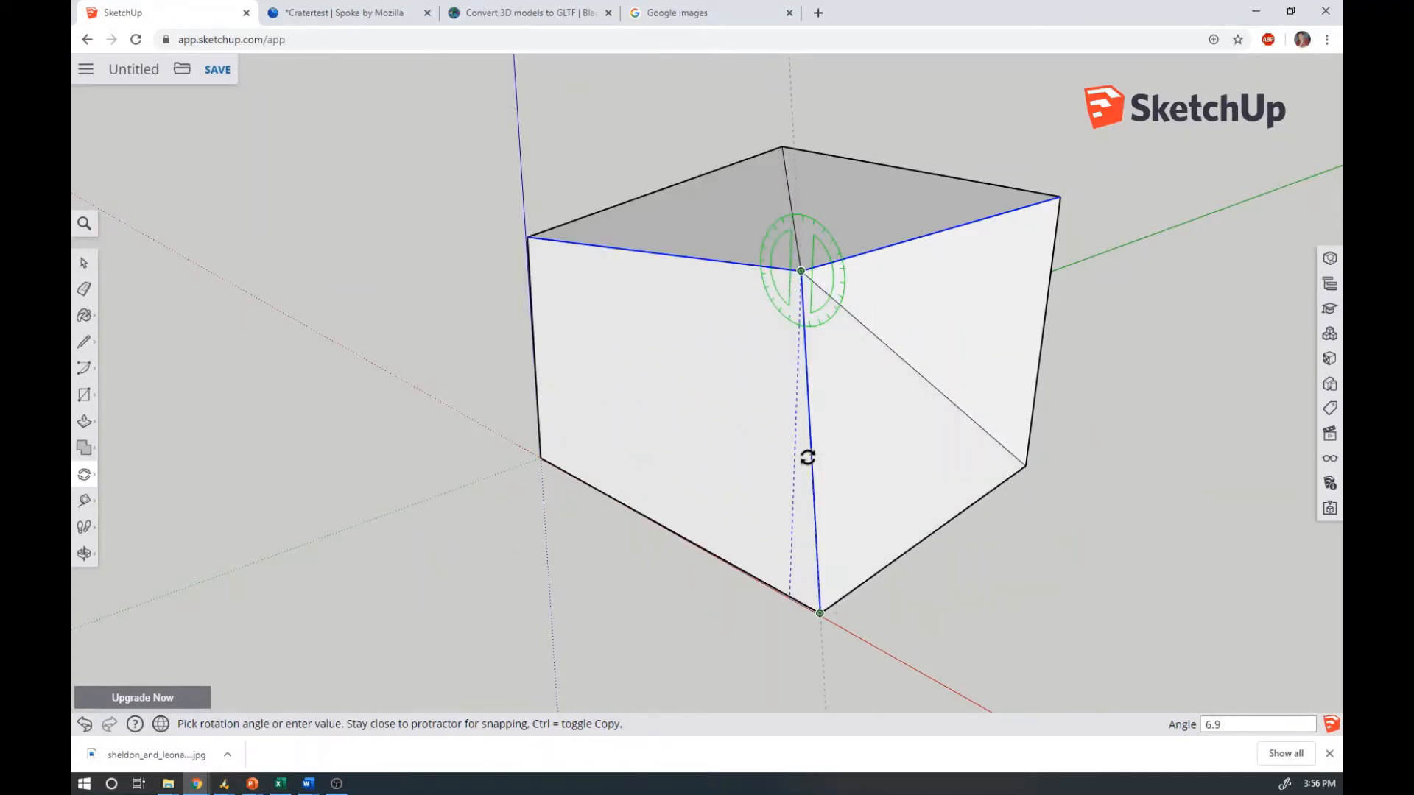
pyautogui.press('ctrl')
pyautogui.press('Escape')
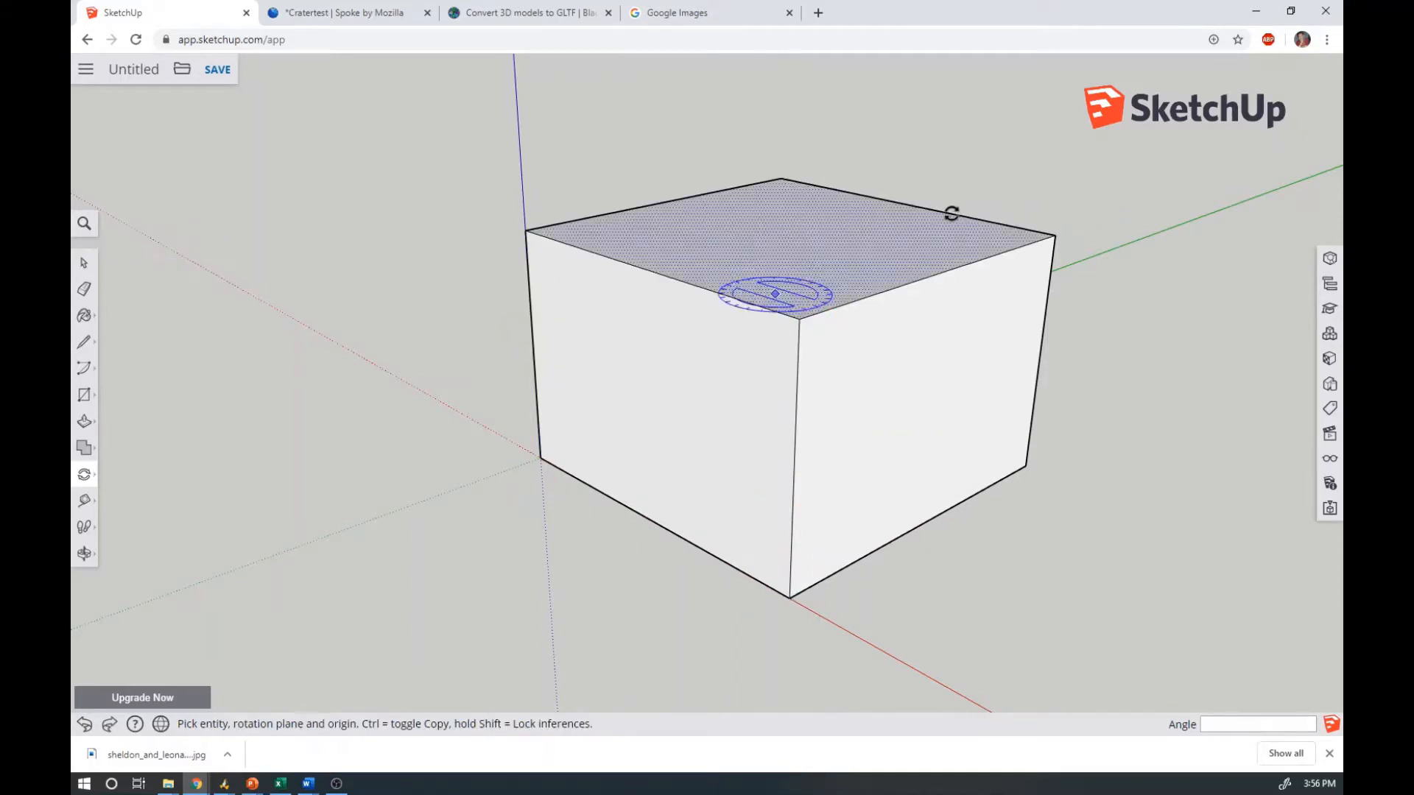
# Select all faces and edges of the box and try rotating it about its upper front corner
pyautogui.click(85, 263)
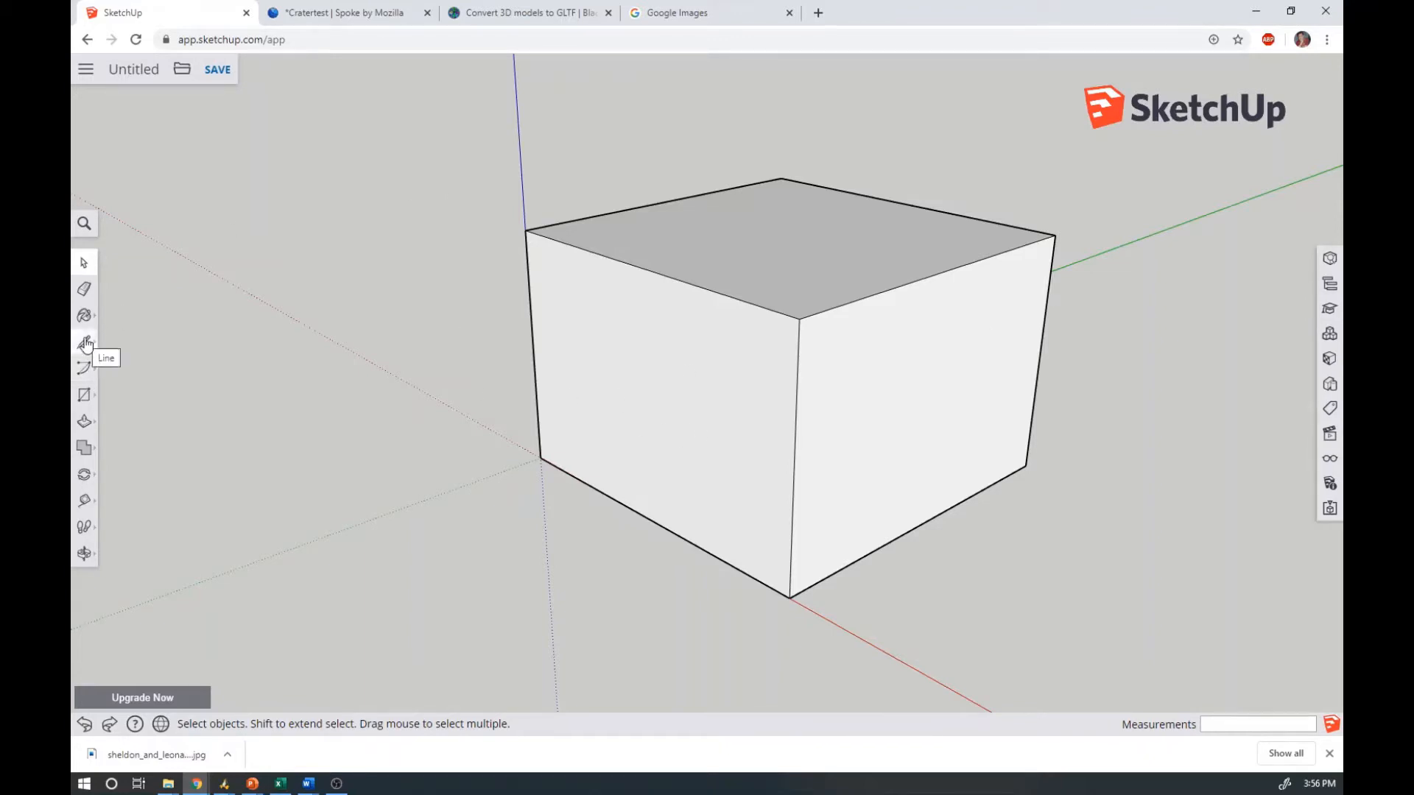
pyautogui.click(590, 379)
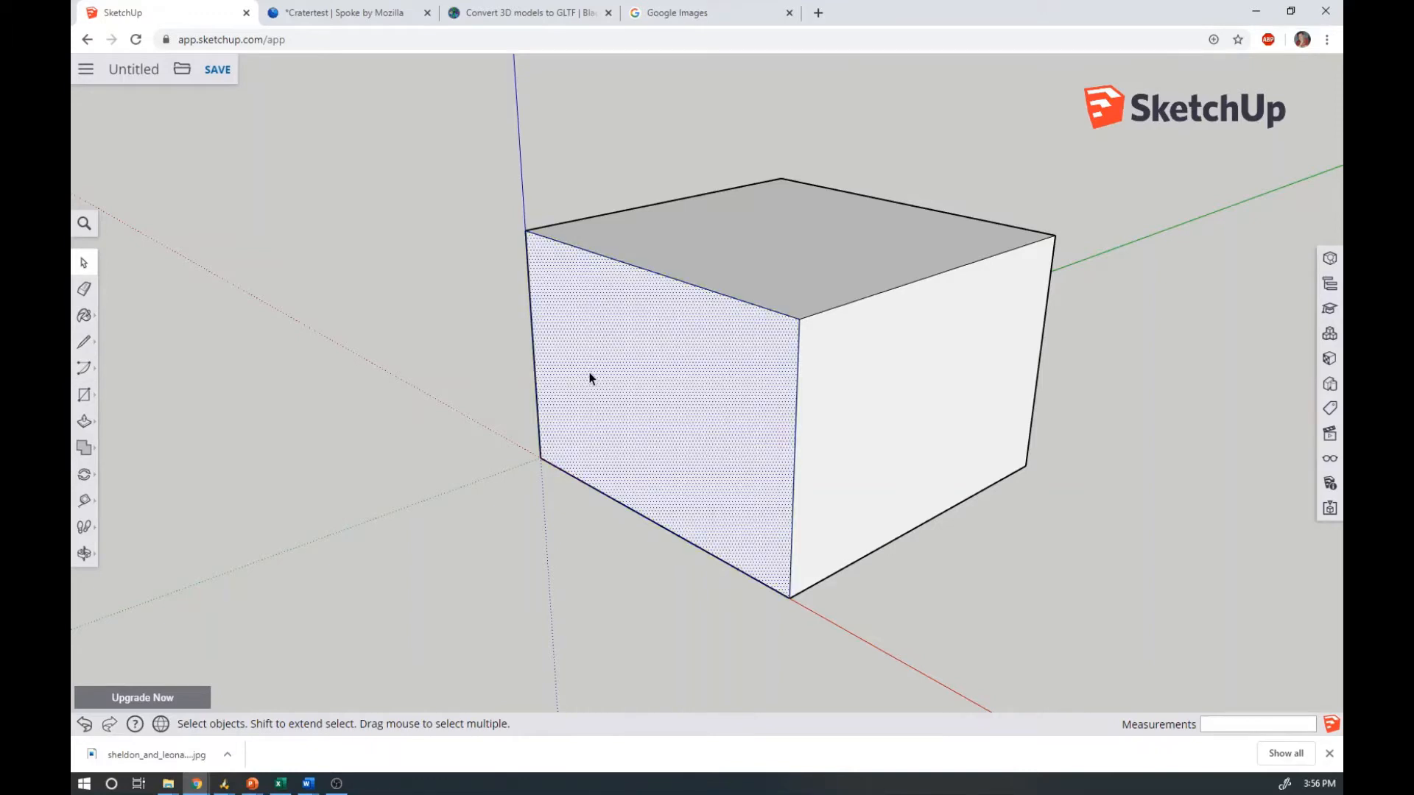
pyautogui.tripleClick(590, 378)
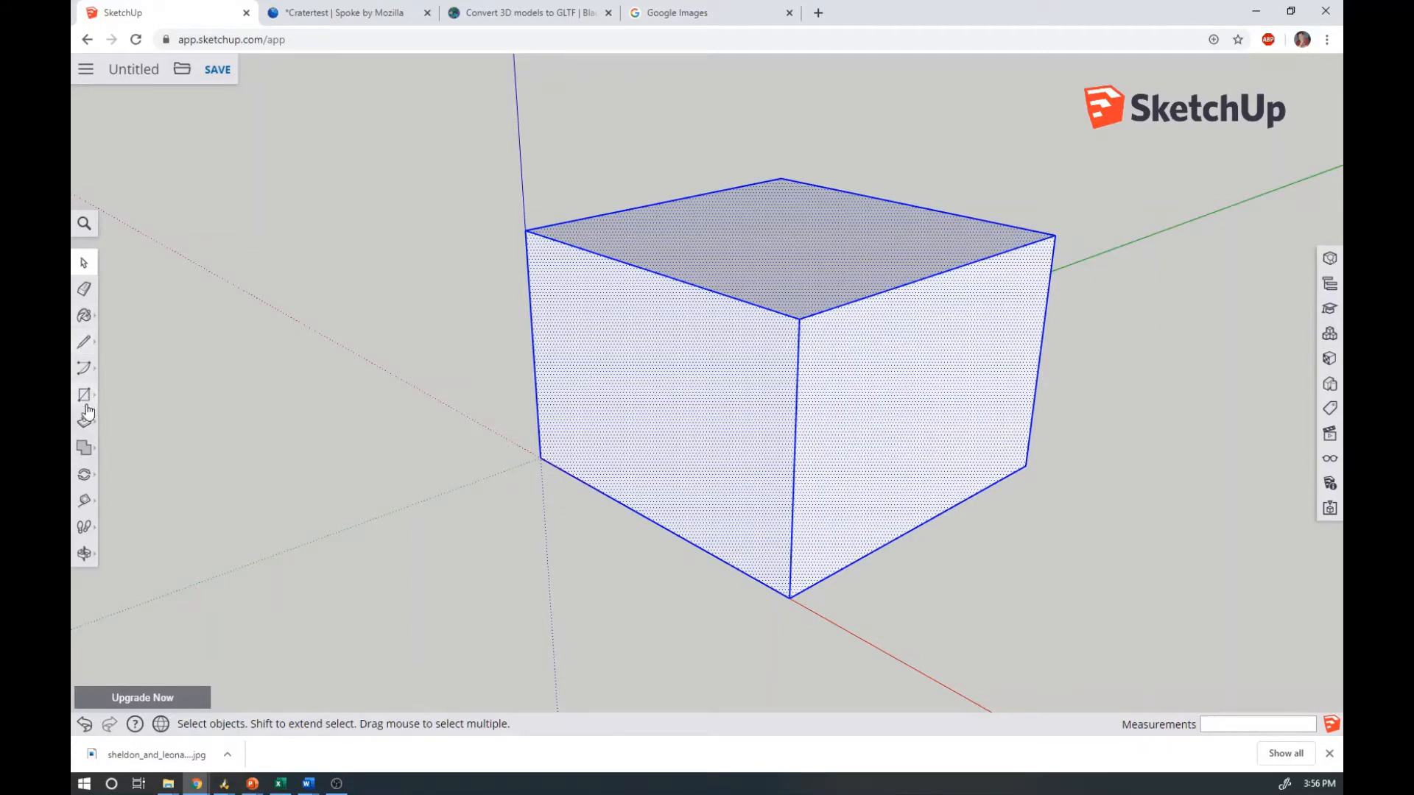
pyautogui.click(84, 478)
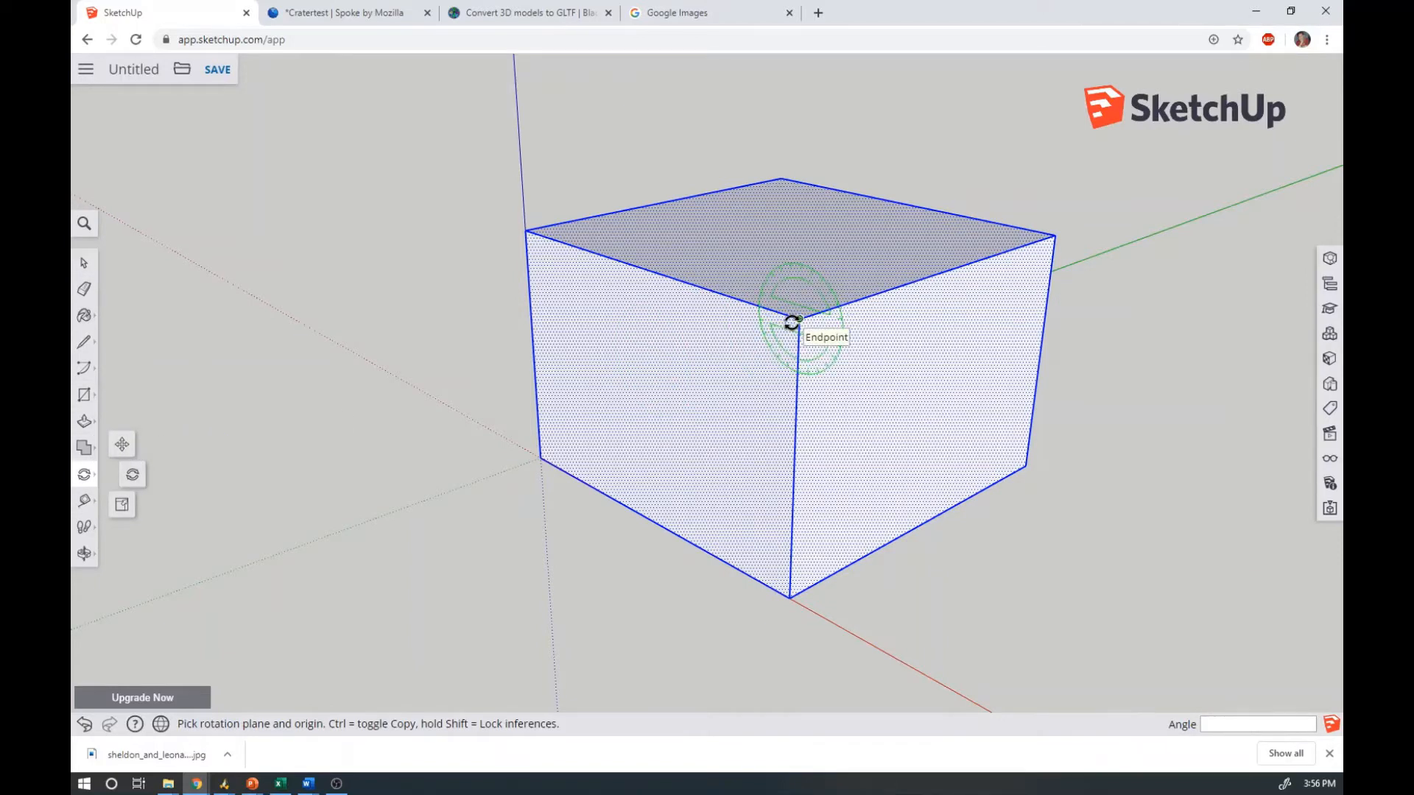
pyautogui.click(799, 318)
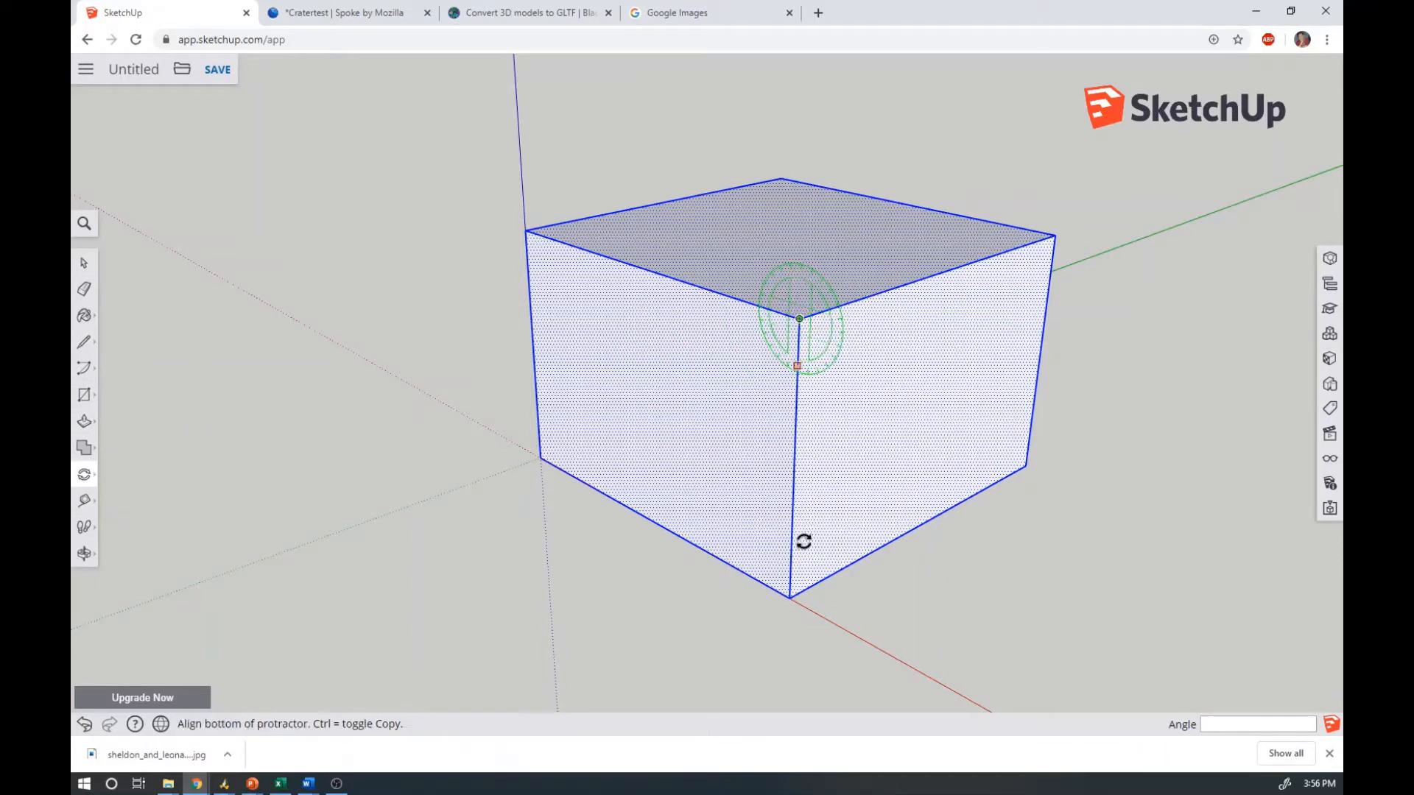
pyautogui.click(790, 598)
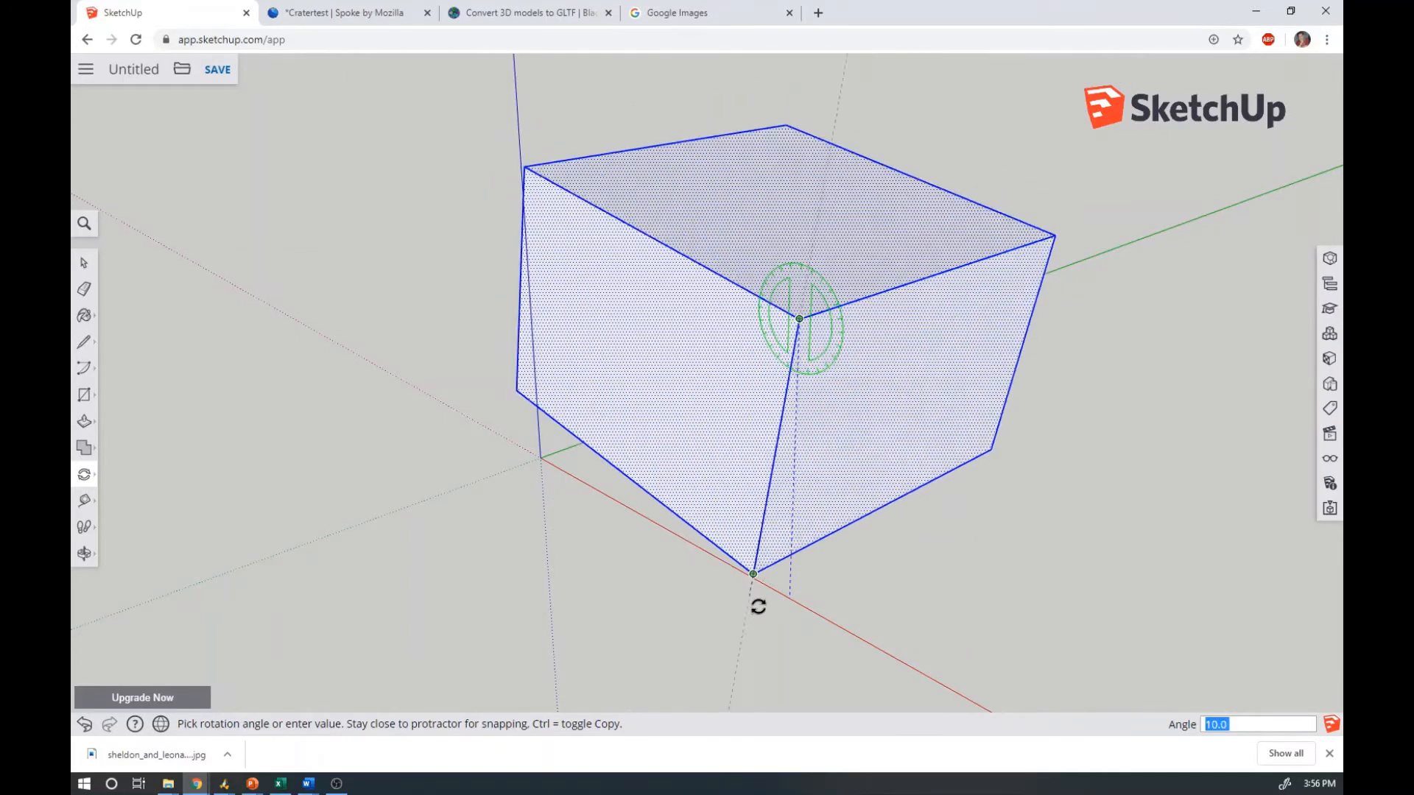
pyautogui.press('Escape')
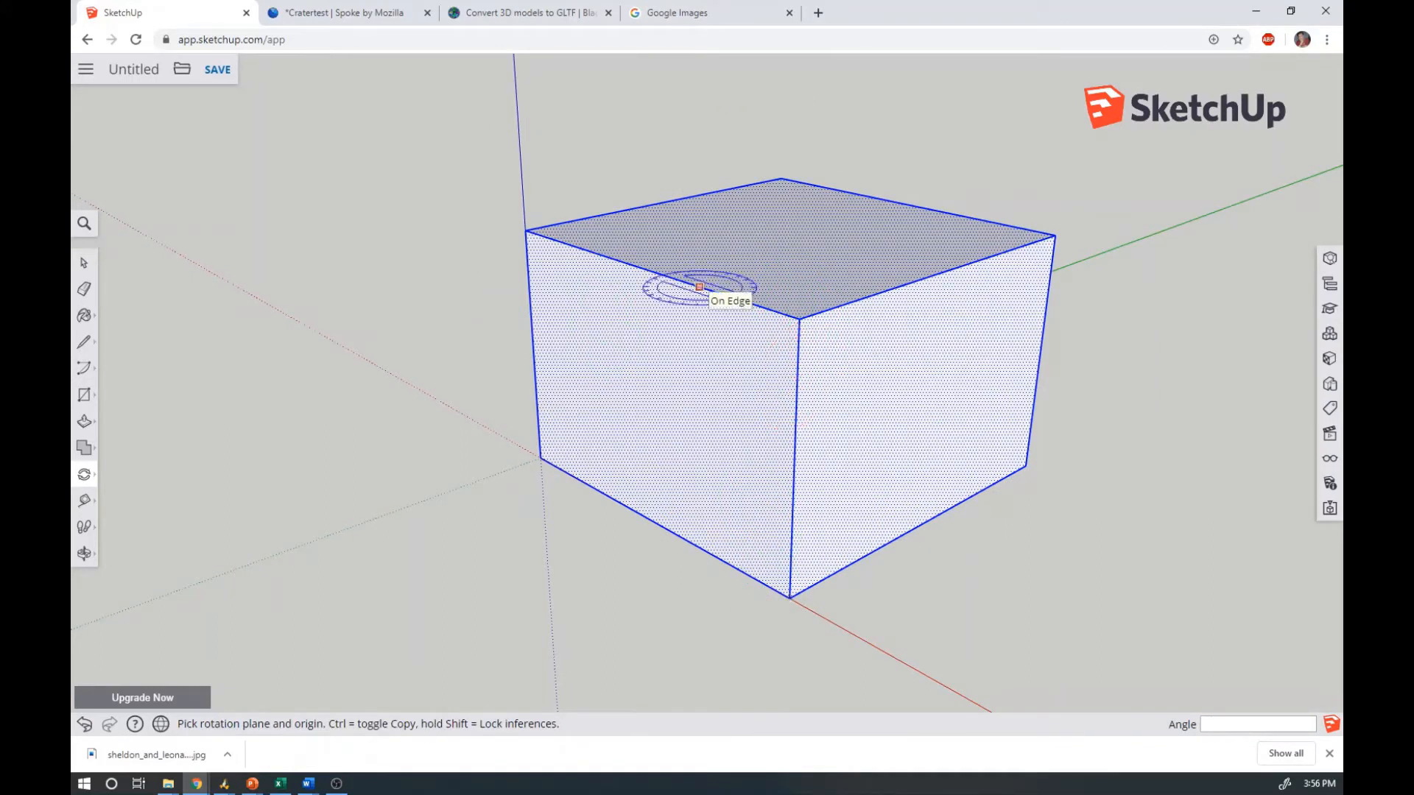
# Make the selected box faces and edges into a group and clear the selection
pyautogui.click(84, 262)
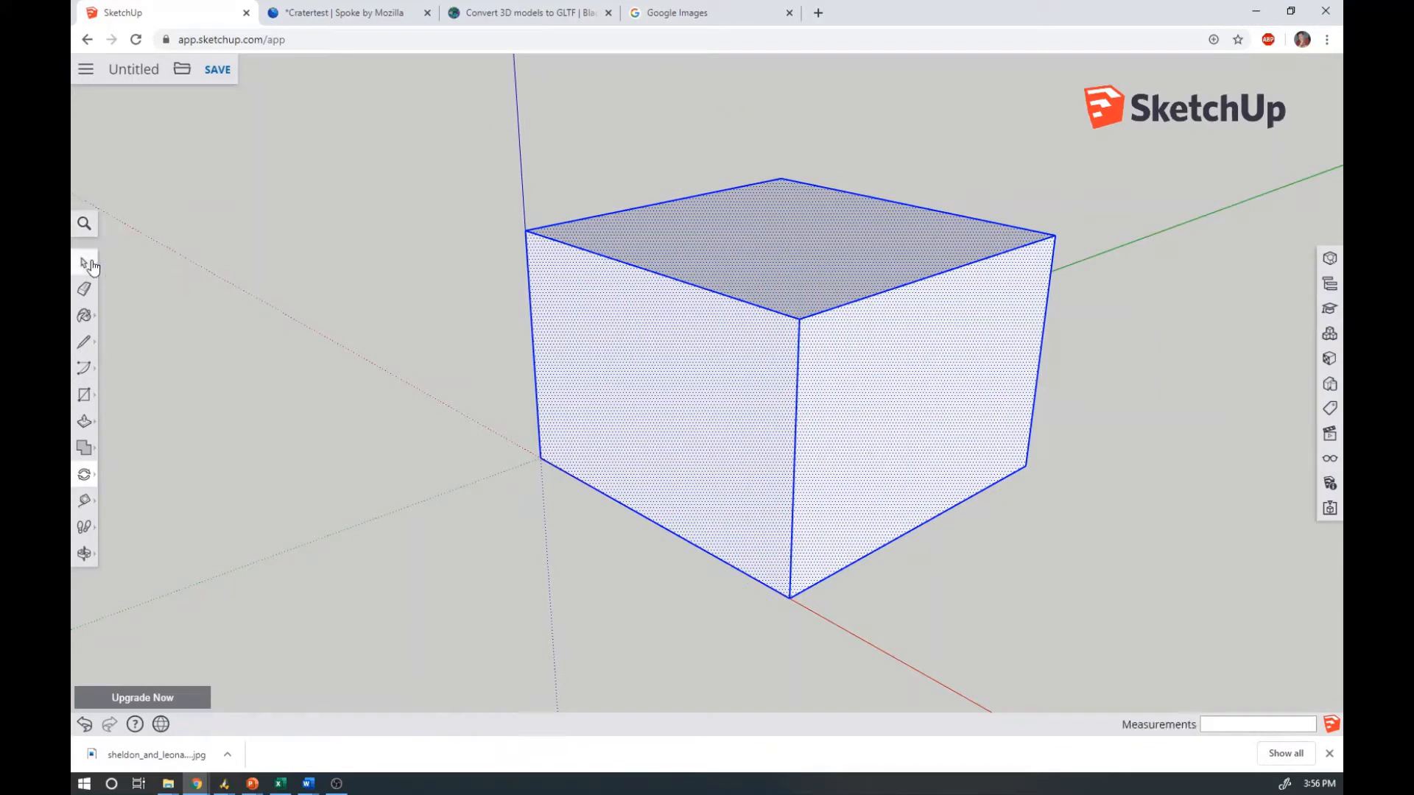
pyautogui.rightClick(735, 233)
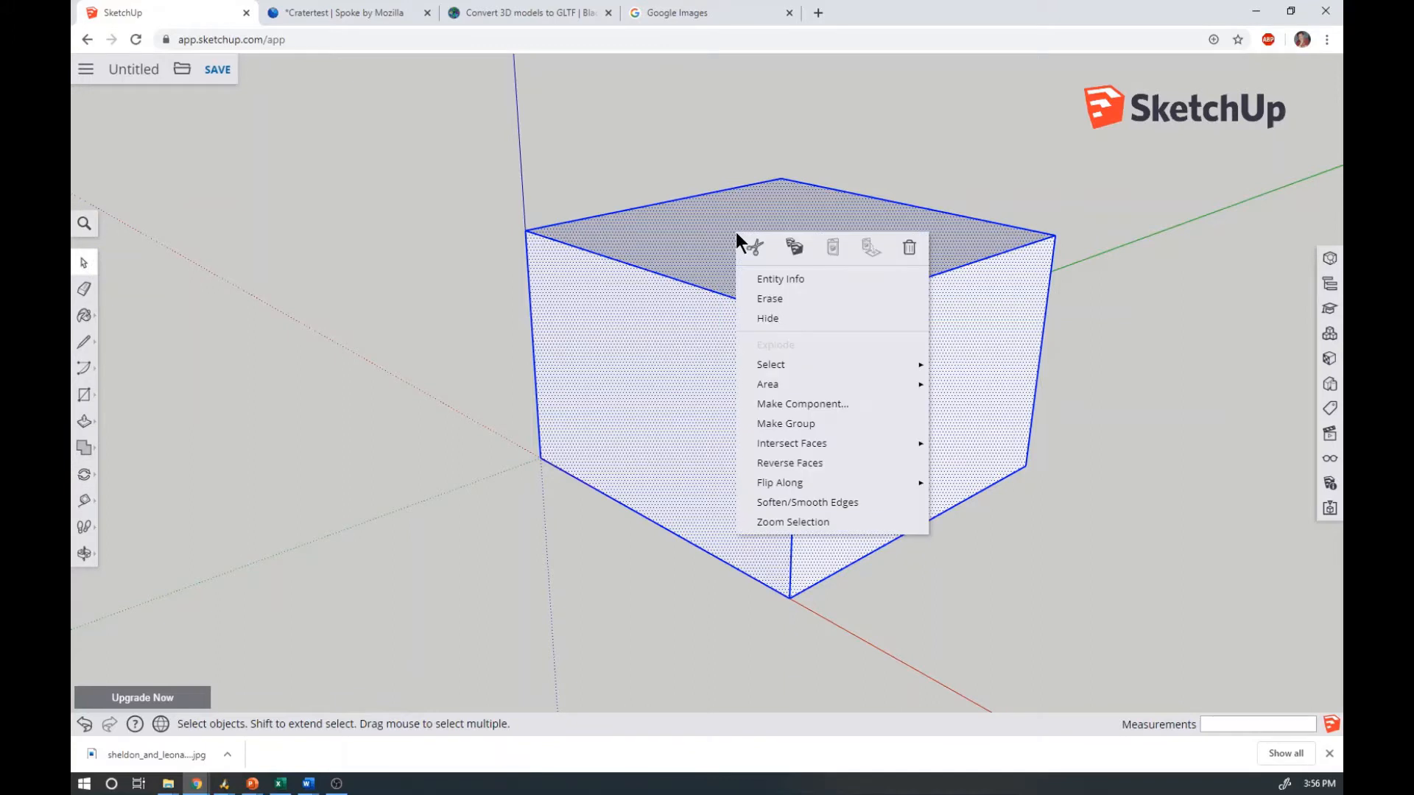
pyautogui.click(811, 424)
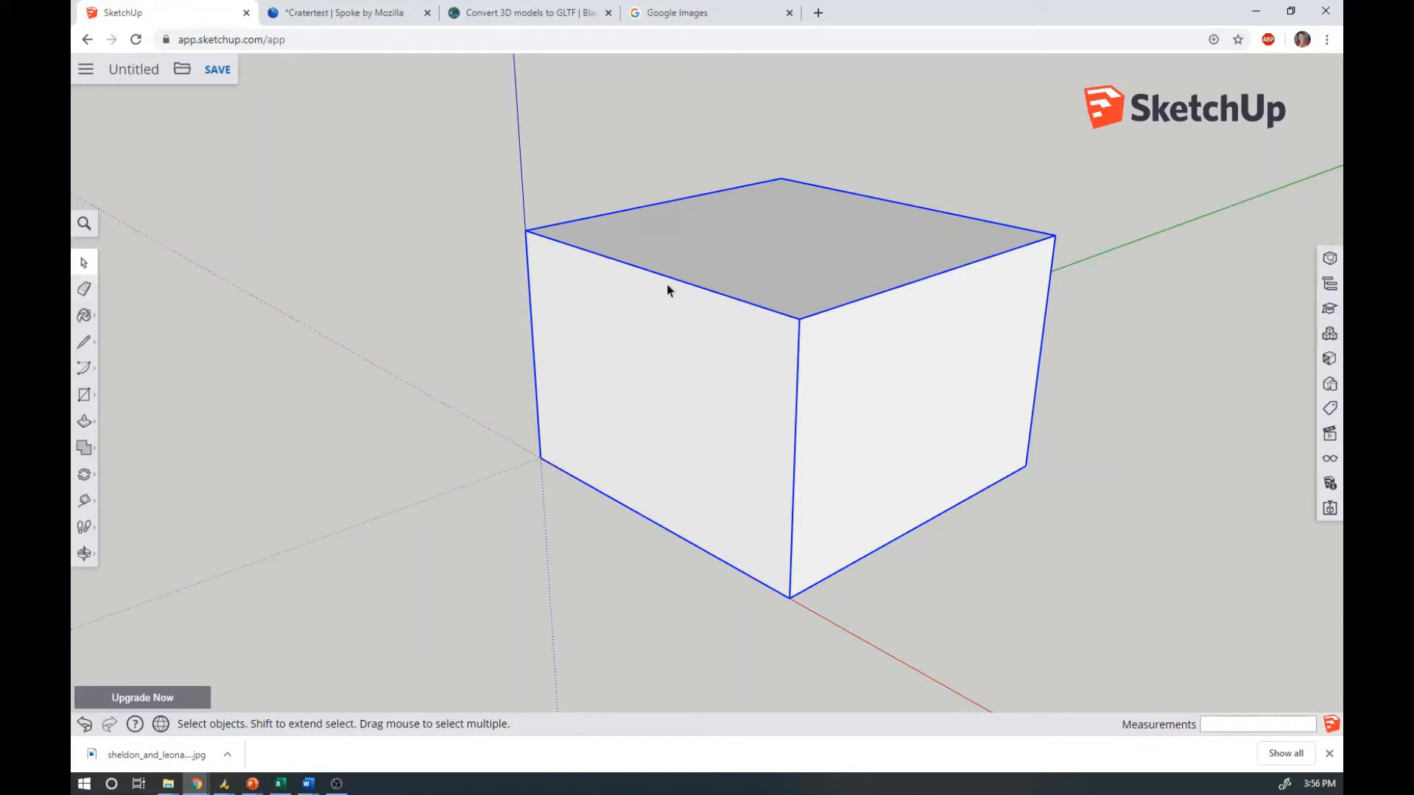
pyautogui.moveTo(850, 242); pyautogui.dragTo(853, 243)
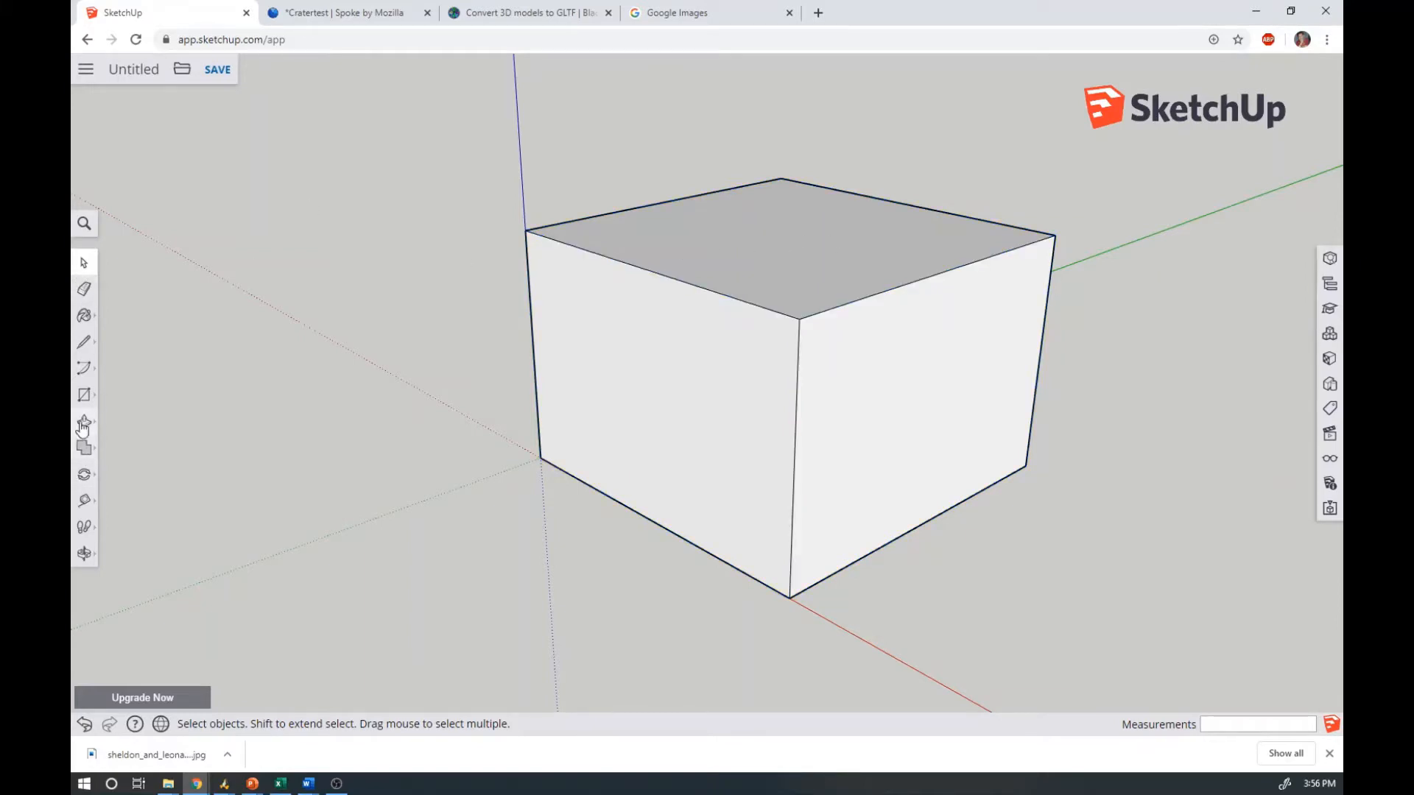
# Try to move the grouped box away from the origin as a single object
pyautogui.click(86, 472)
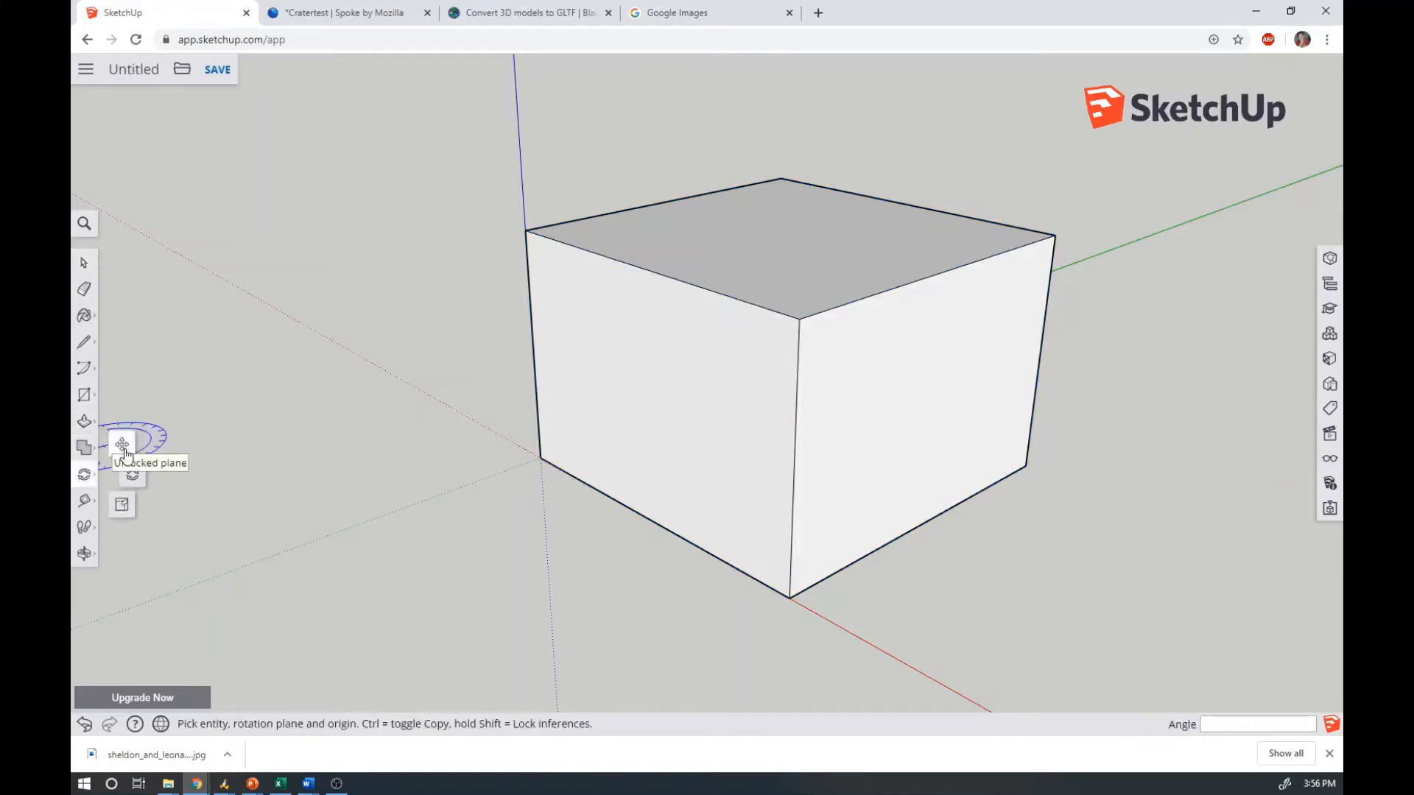
pyautogui.click(116, 458)
pyautogui.click(732, 274)
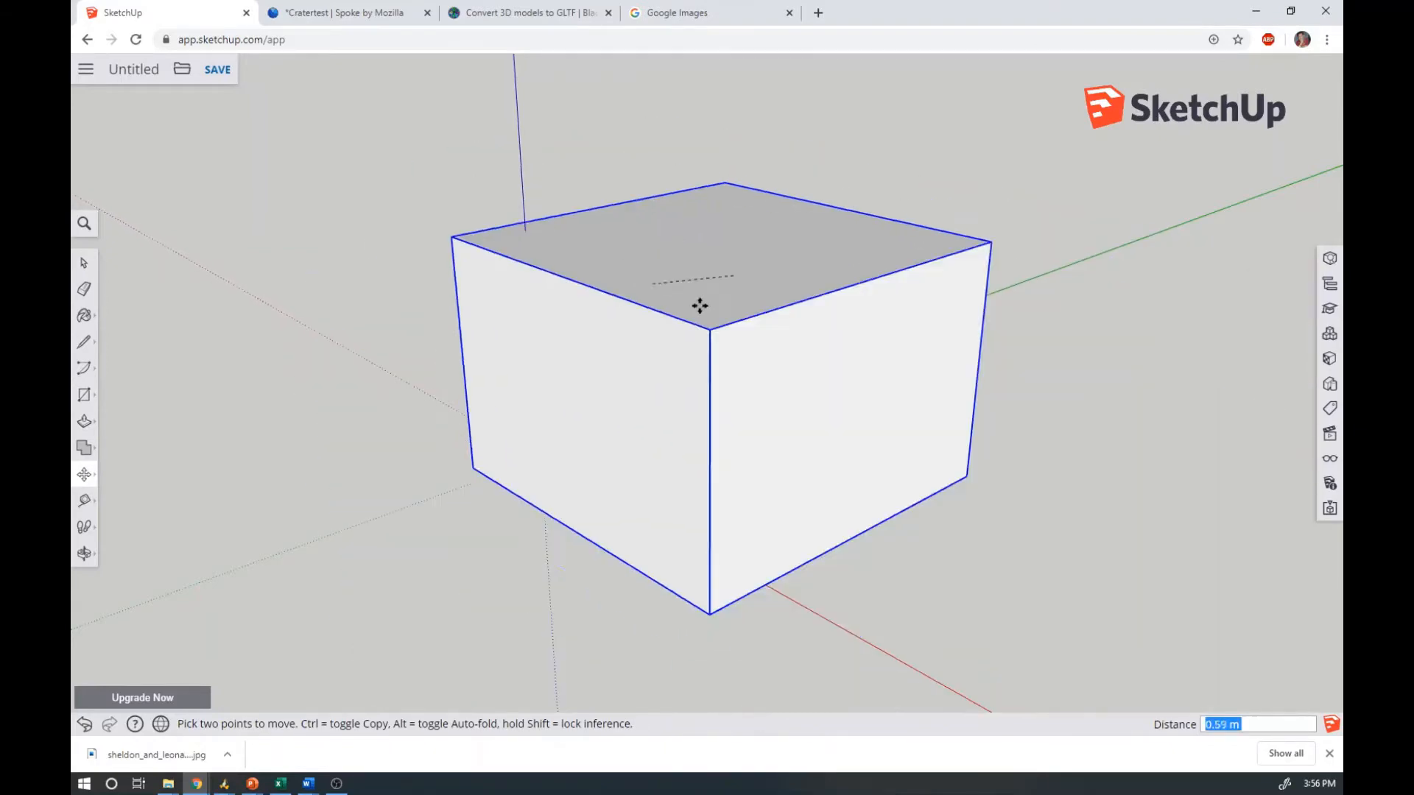
pyautogui.click(689, 299)
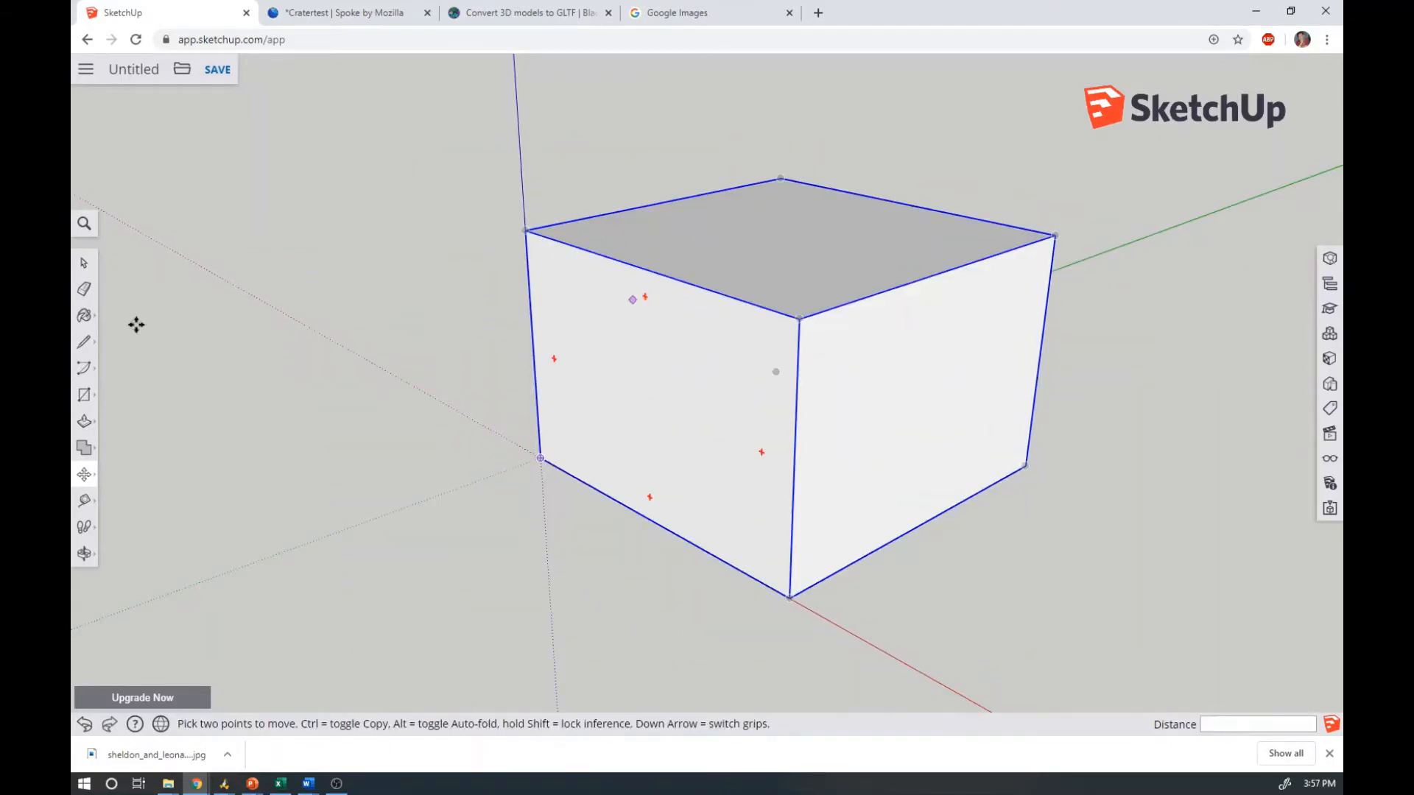
# Open the box group for editing, select its top face and an upper front edge, and close the group
pyautogui.click(84, 263)
pyautogui.click(720, 259)
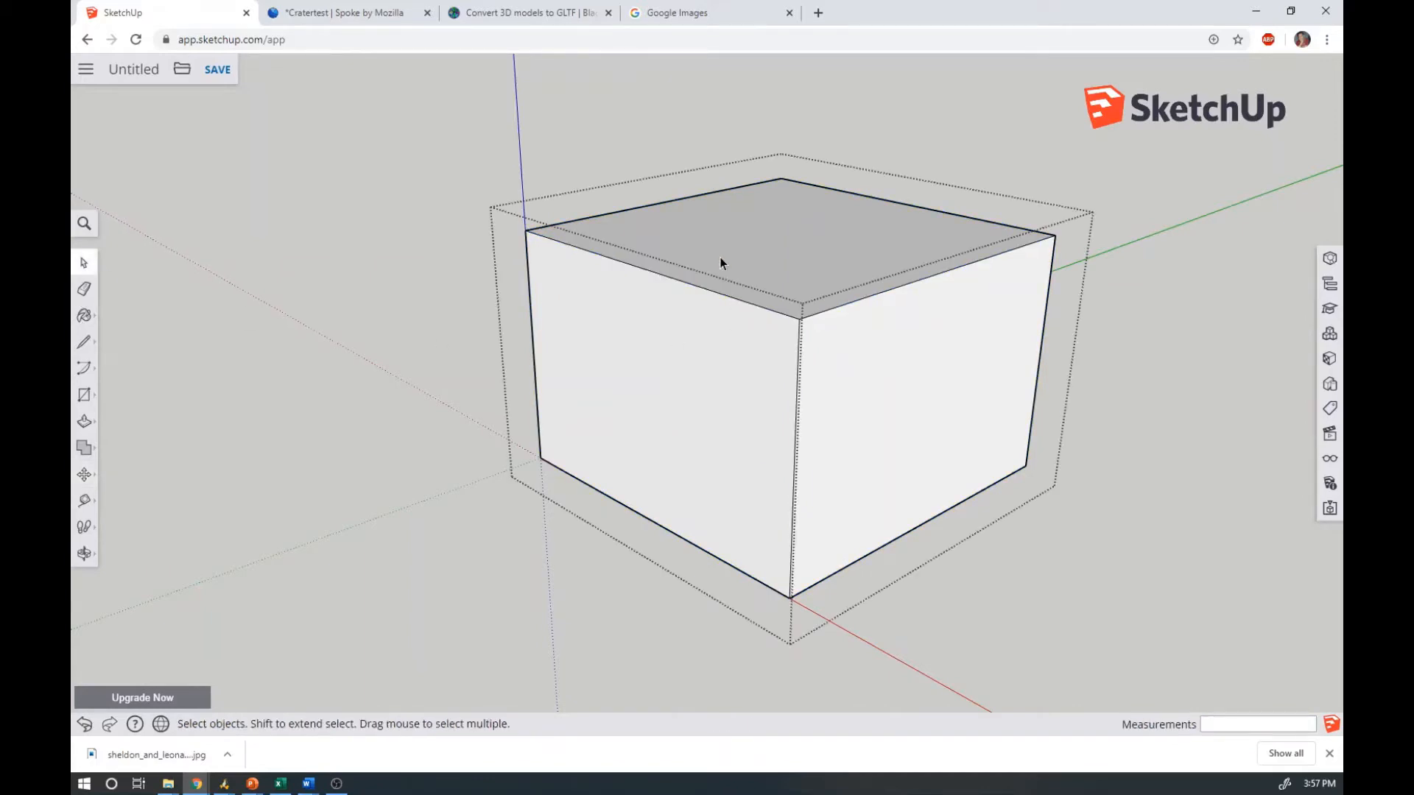
pyautogui.click(823, 254)
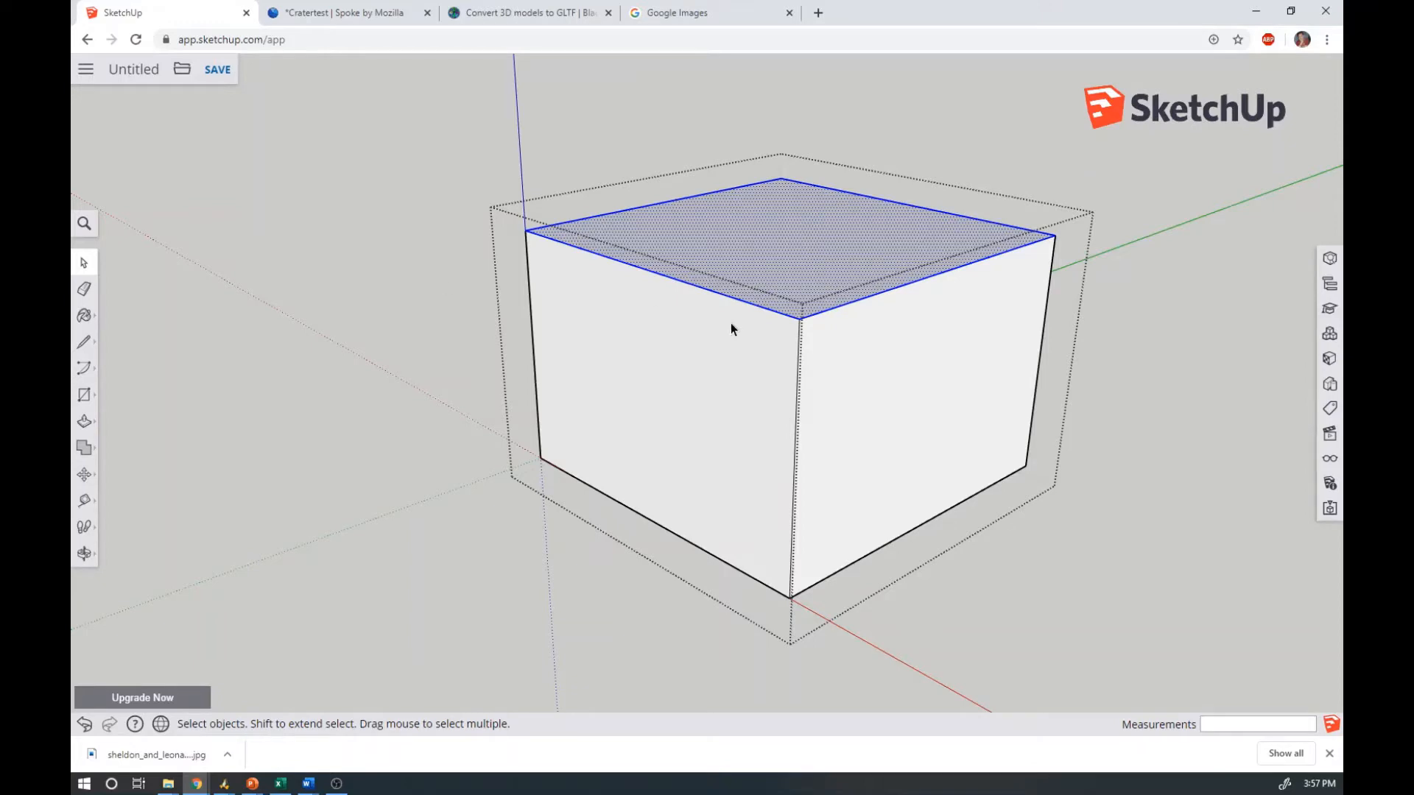
pyautogui.click(678, 273)
pyautogui.click(714, 291)
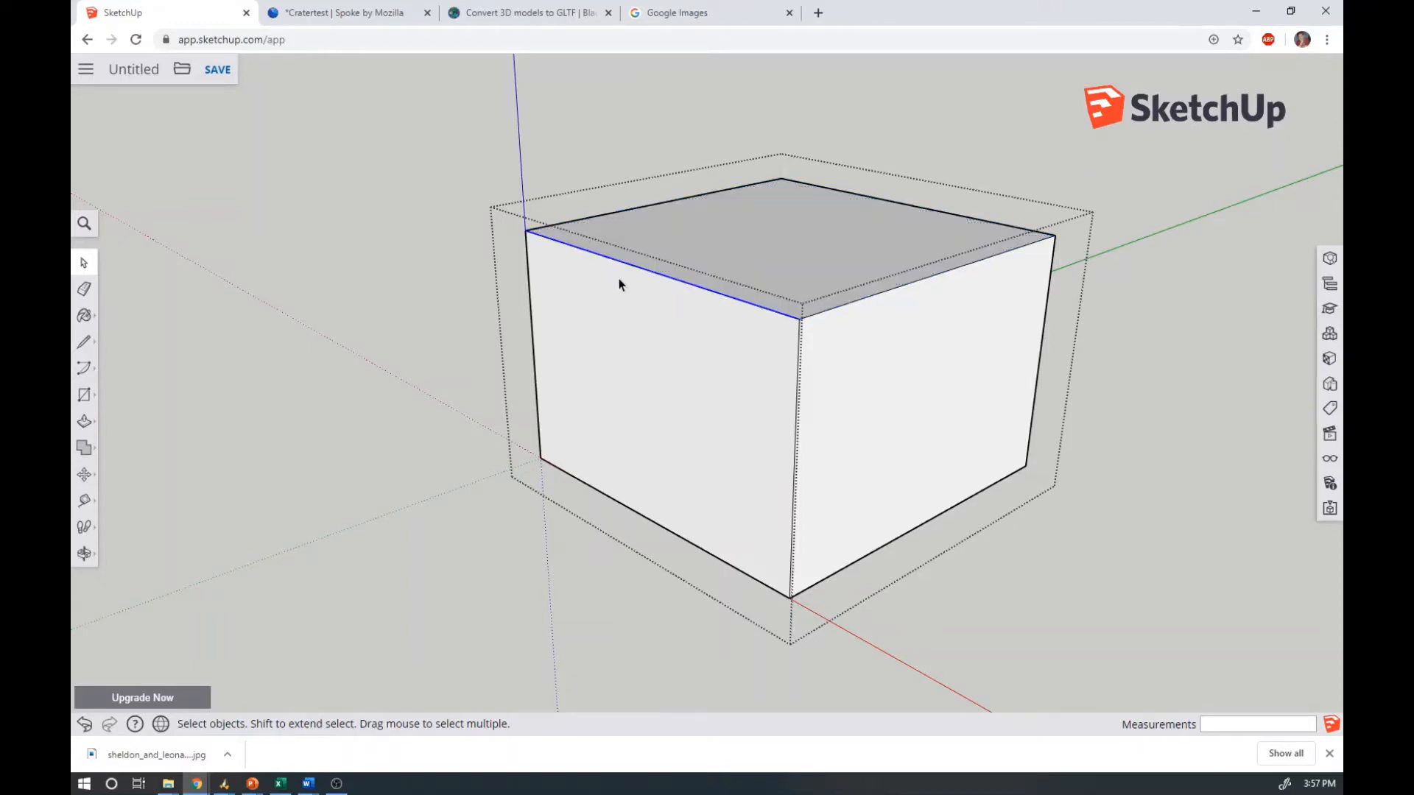
pyautogui.click(333, 455)
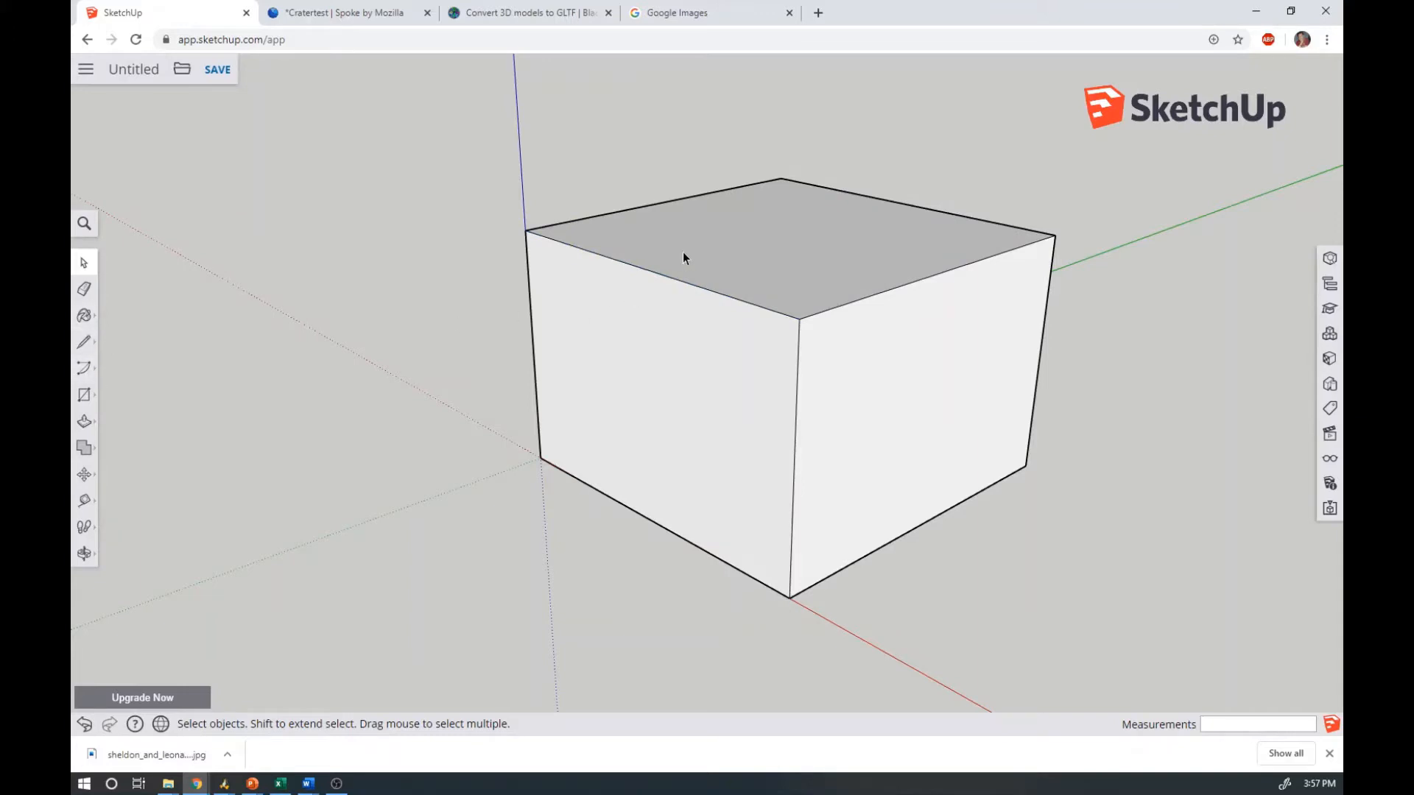
# Undo the grouping and the Push/Pull to return to the flat square on the ground
pyautogui.tripleClick(716, 242)
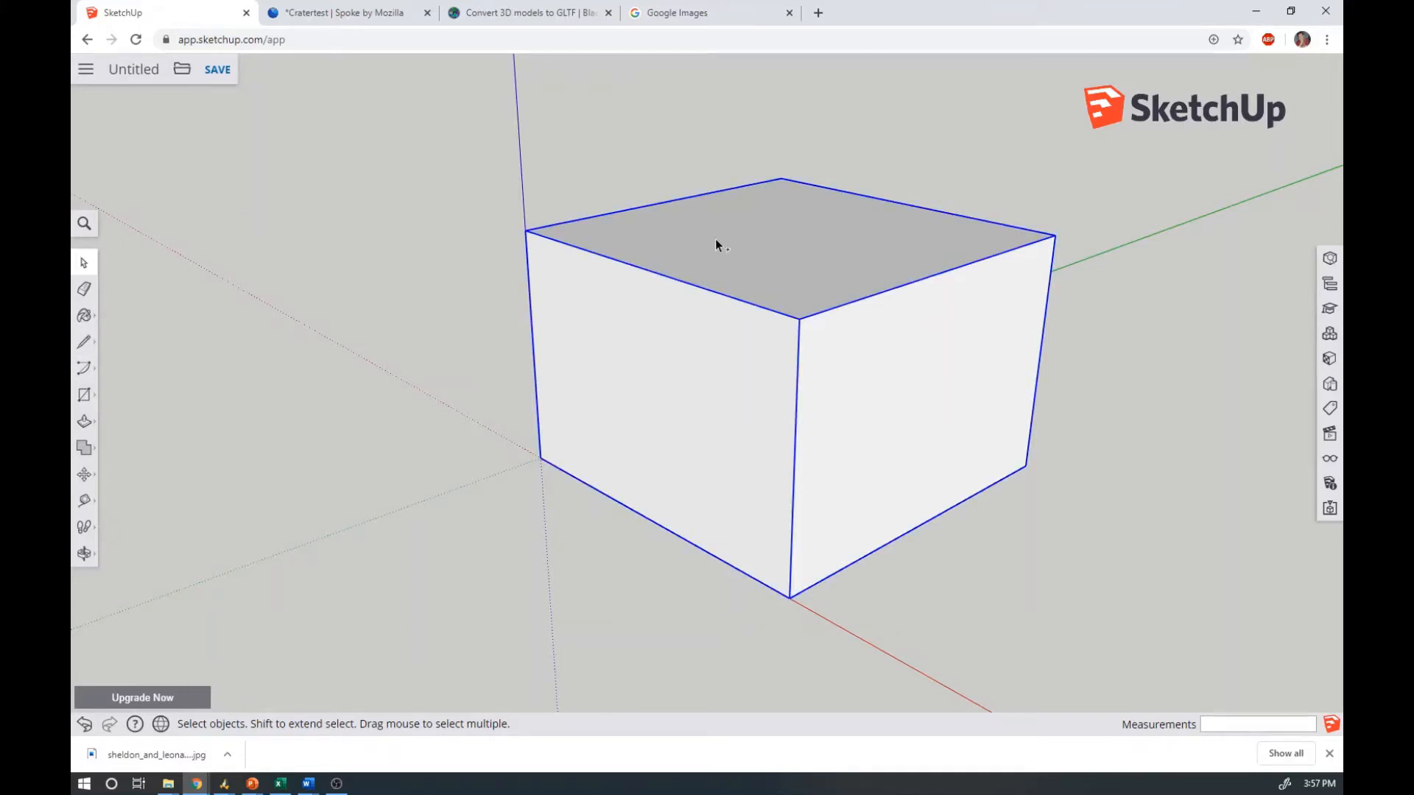
pyautogui.hotkey('ctrl', 'z')
pyautogui.hotkey('ctrl', 'z')
pyautogui.hotkey('ctrl', 'z')
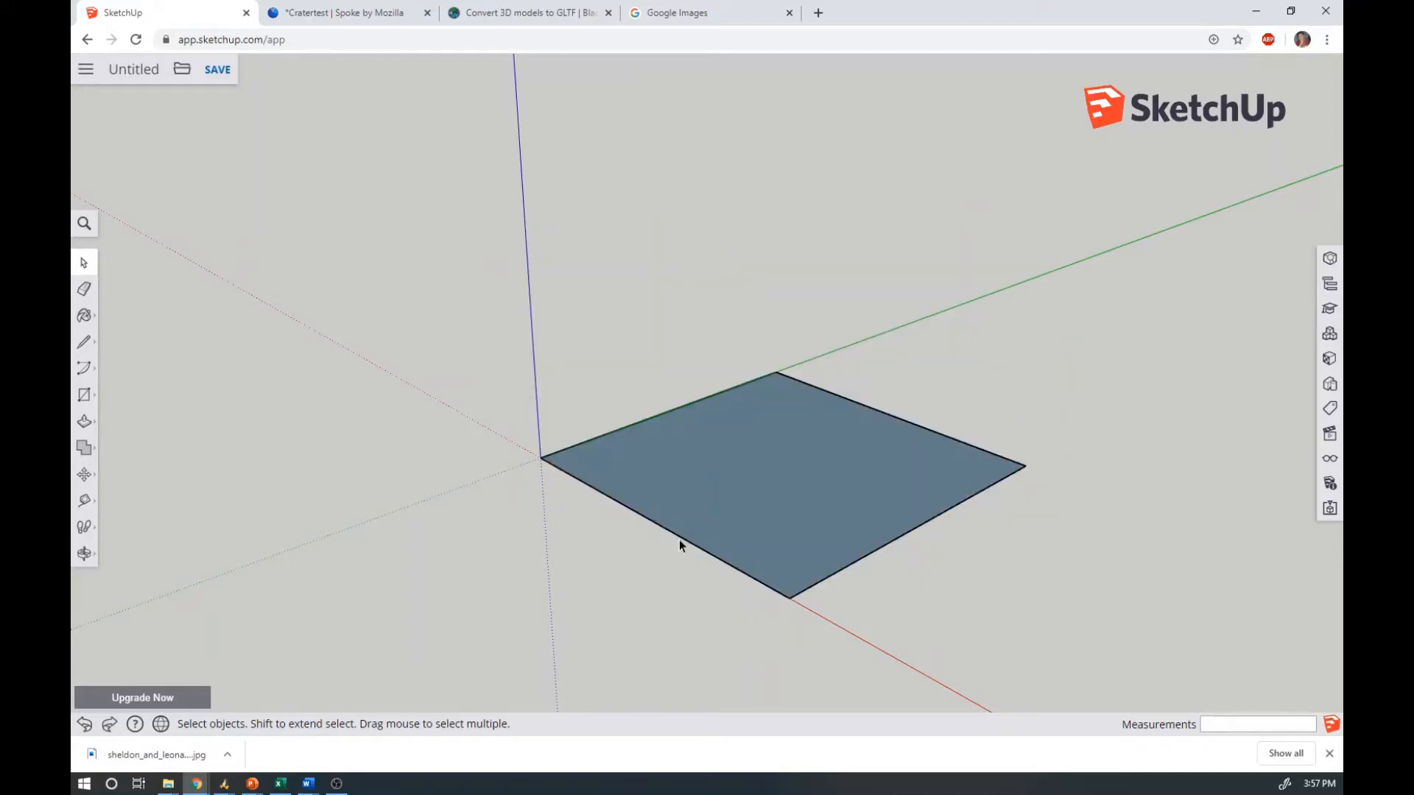
# Offset the ground square's edges inward and delete the inner face to leave a square frame
pyautogui.click(86, 422)
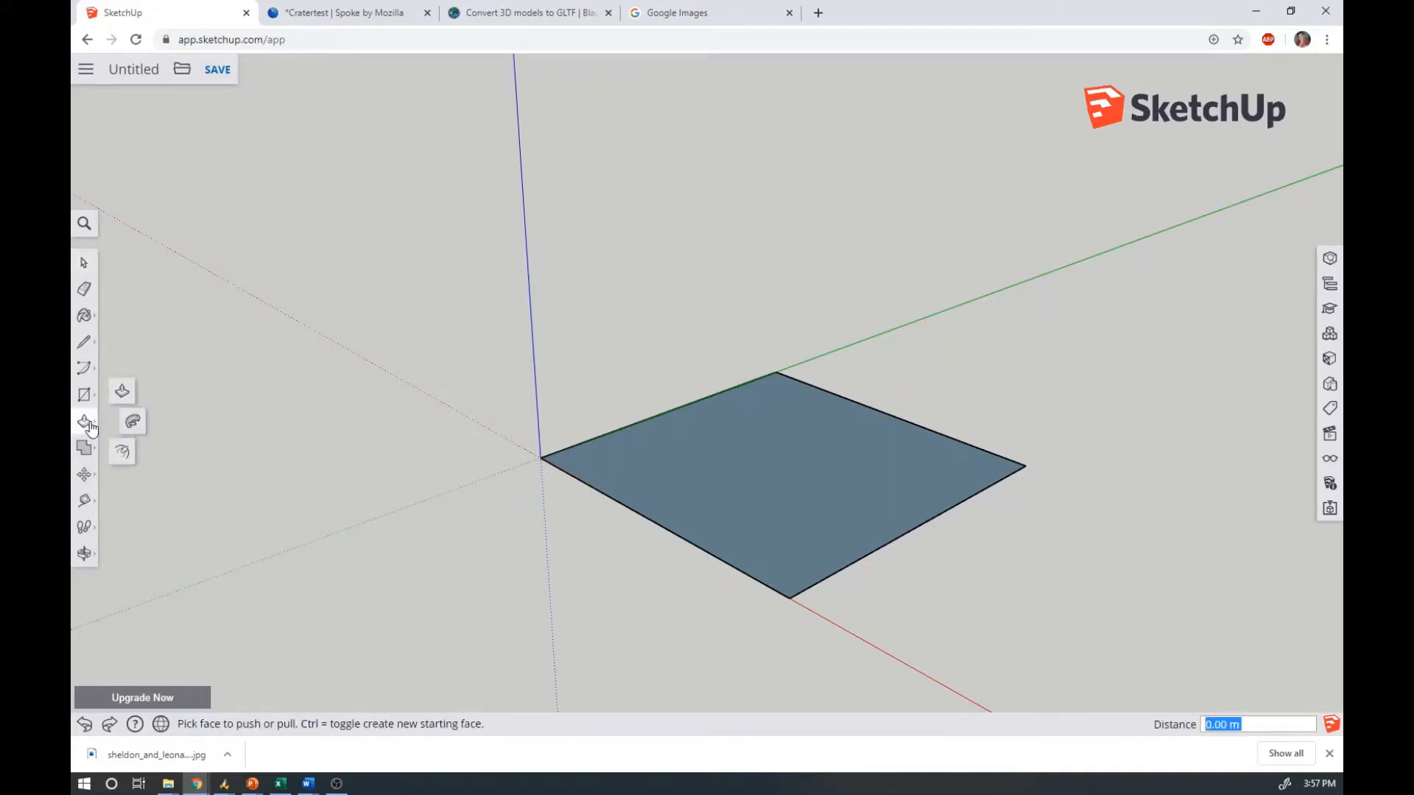
pyautogui.click(122, 454)
pyautogui.click(623, 479)
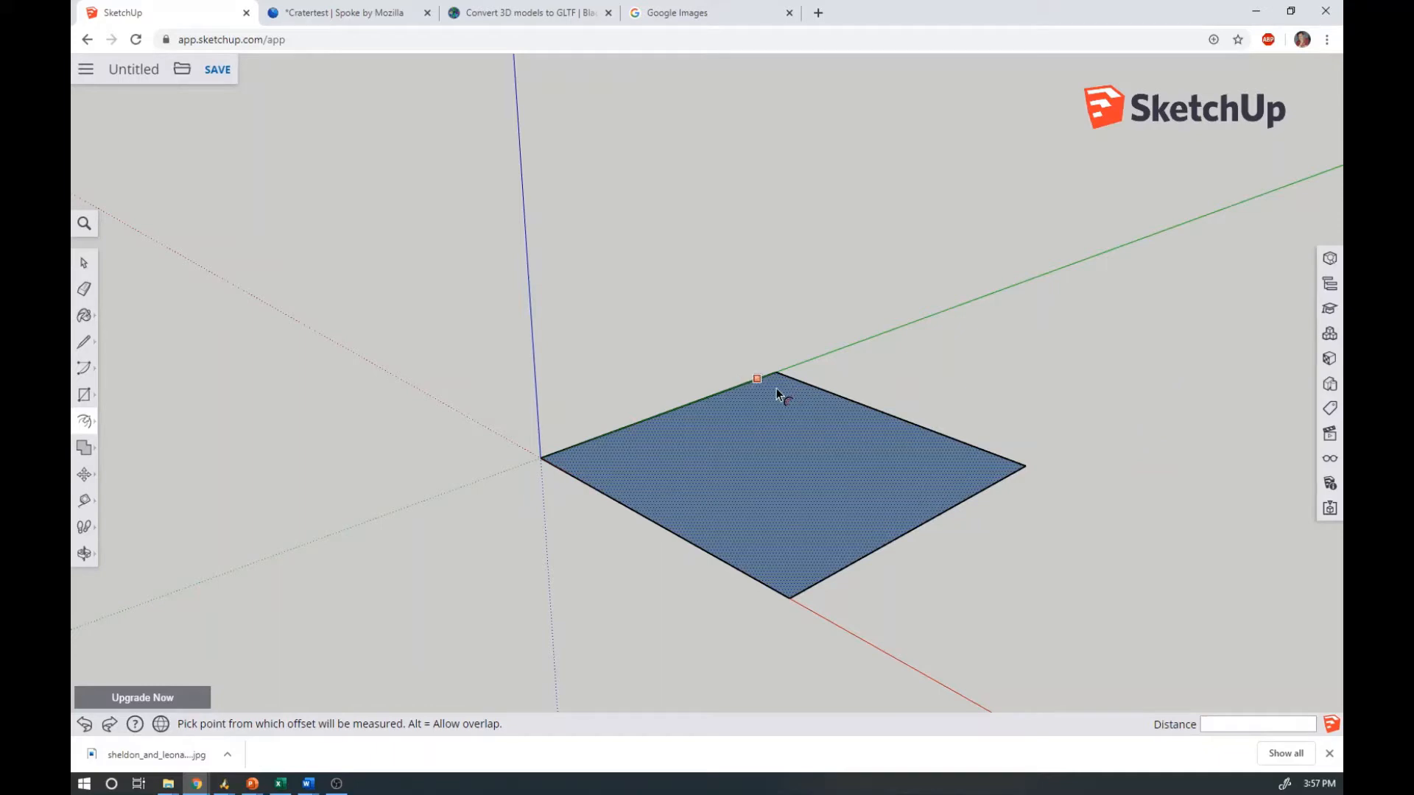
pyautogui.click(581, 466)
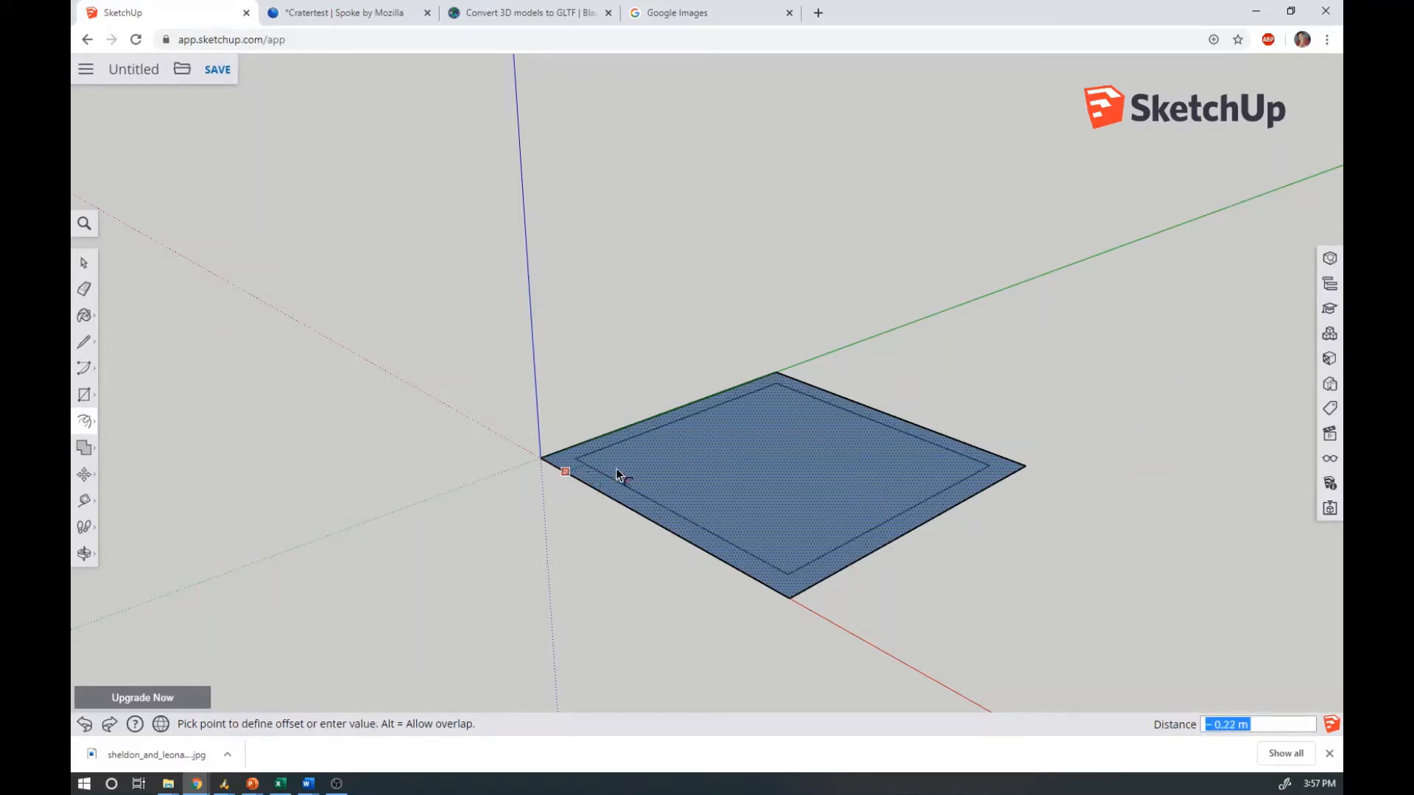
pyautogui.click(668, 501)
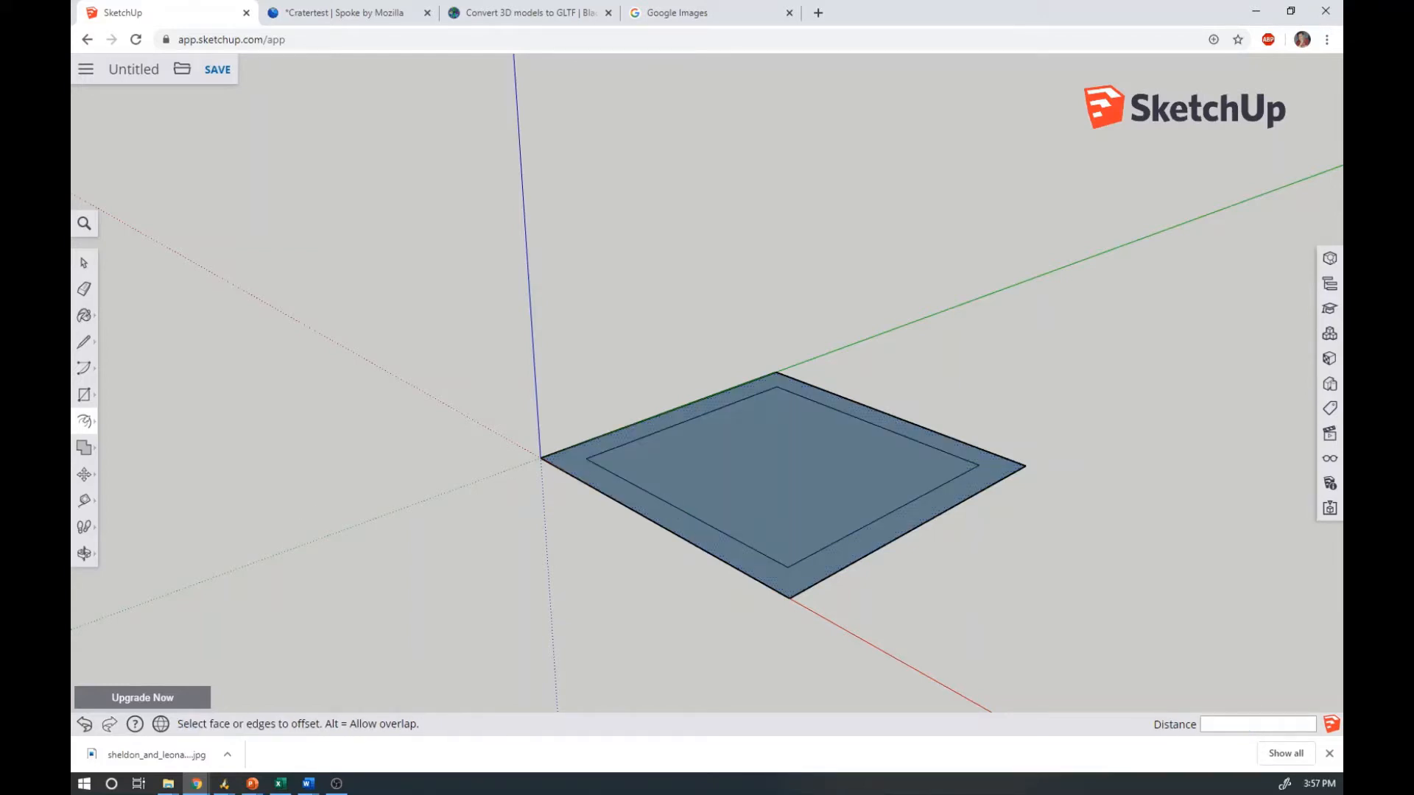
pyautogui.click(81, 263)
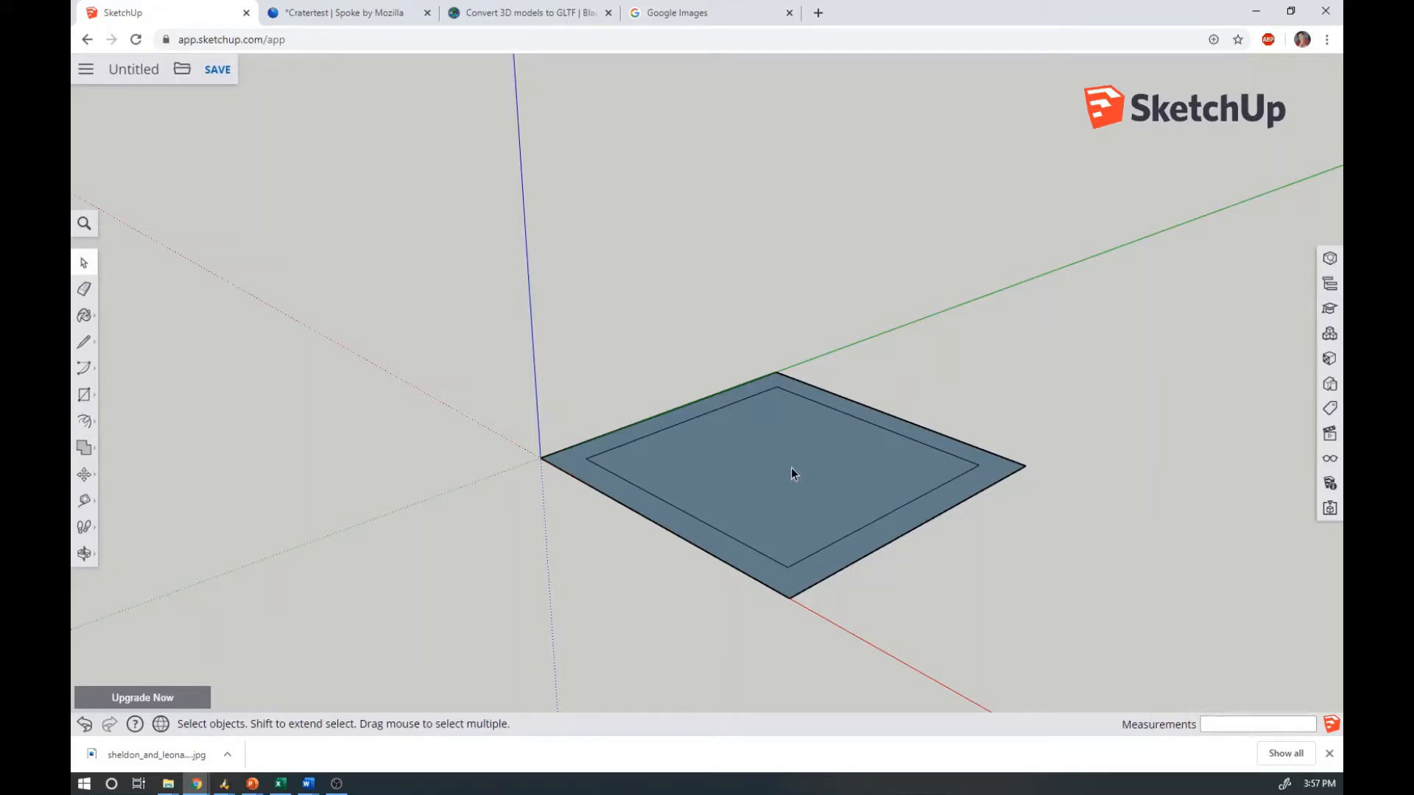
pyautogui.press('Delete')
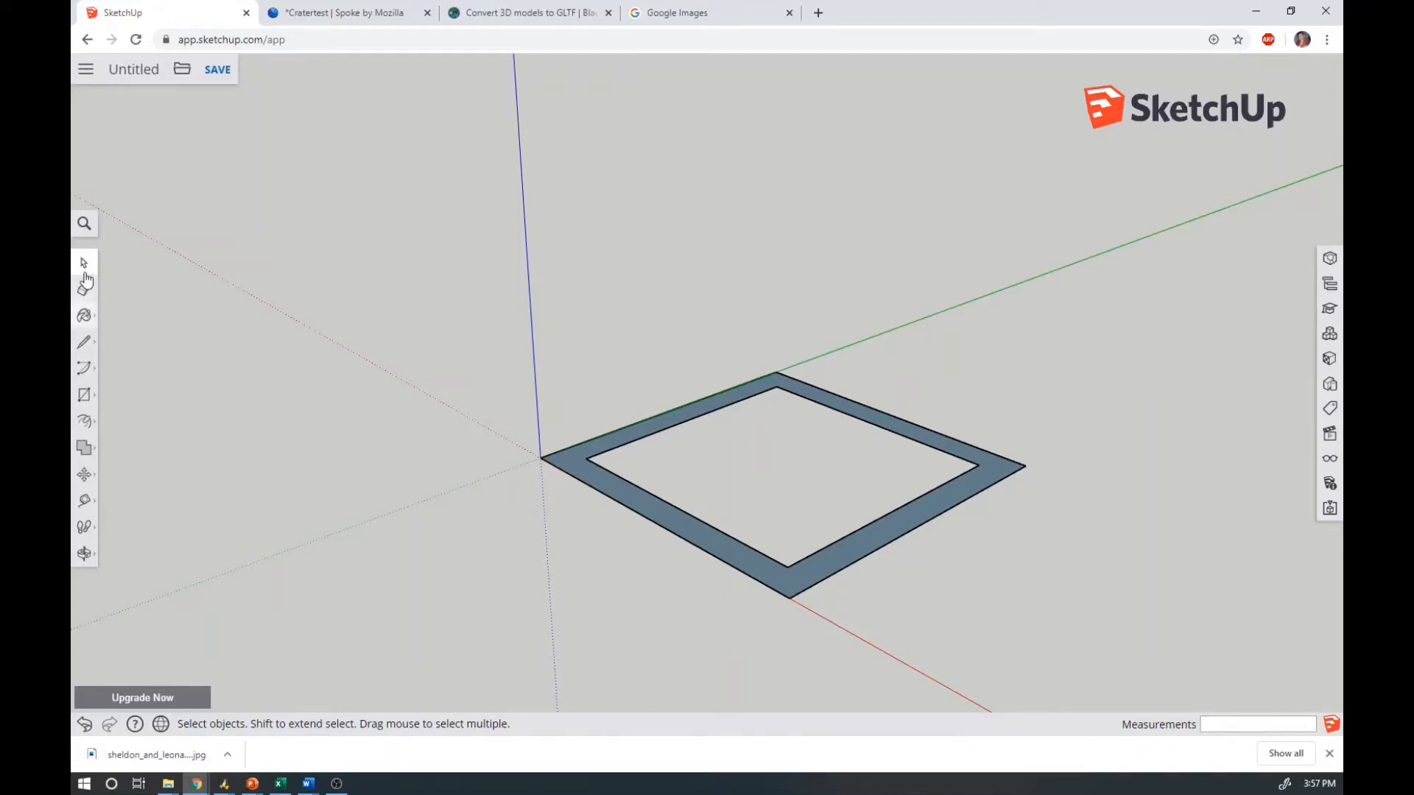
# Delete the remaining square frame to empty the model
pyautogui.doubleClick(569, 457)
pyautogui.press('Delete')
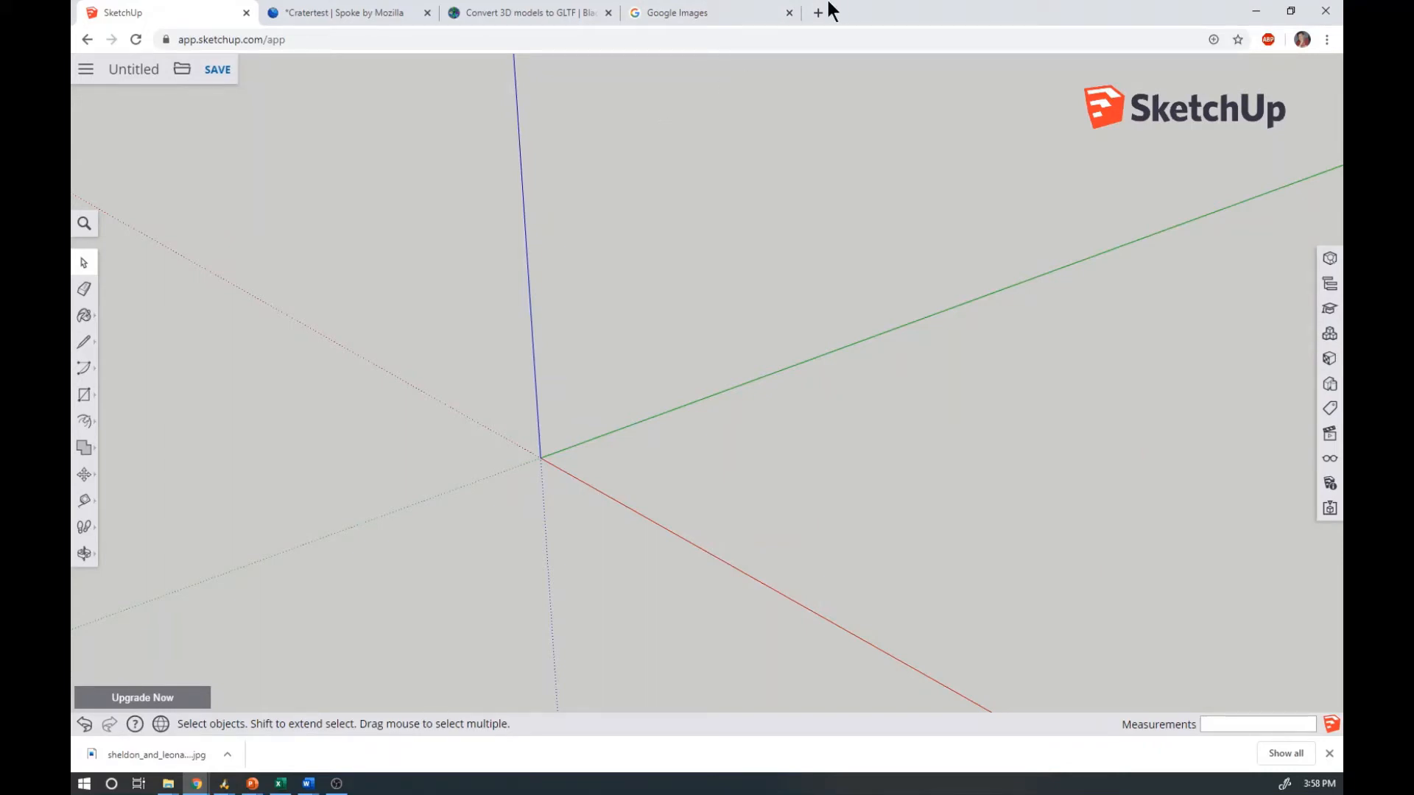
# Switch to Google Images and search for "tv floor plans"
pyautogui.click(703, 15)
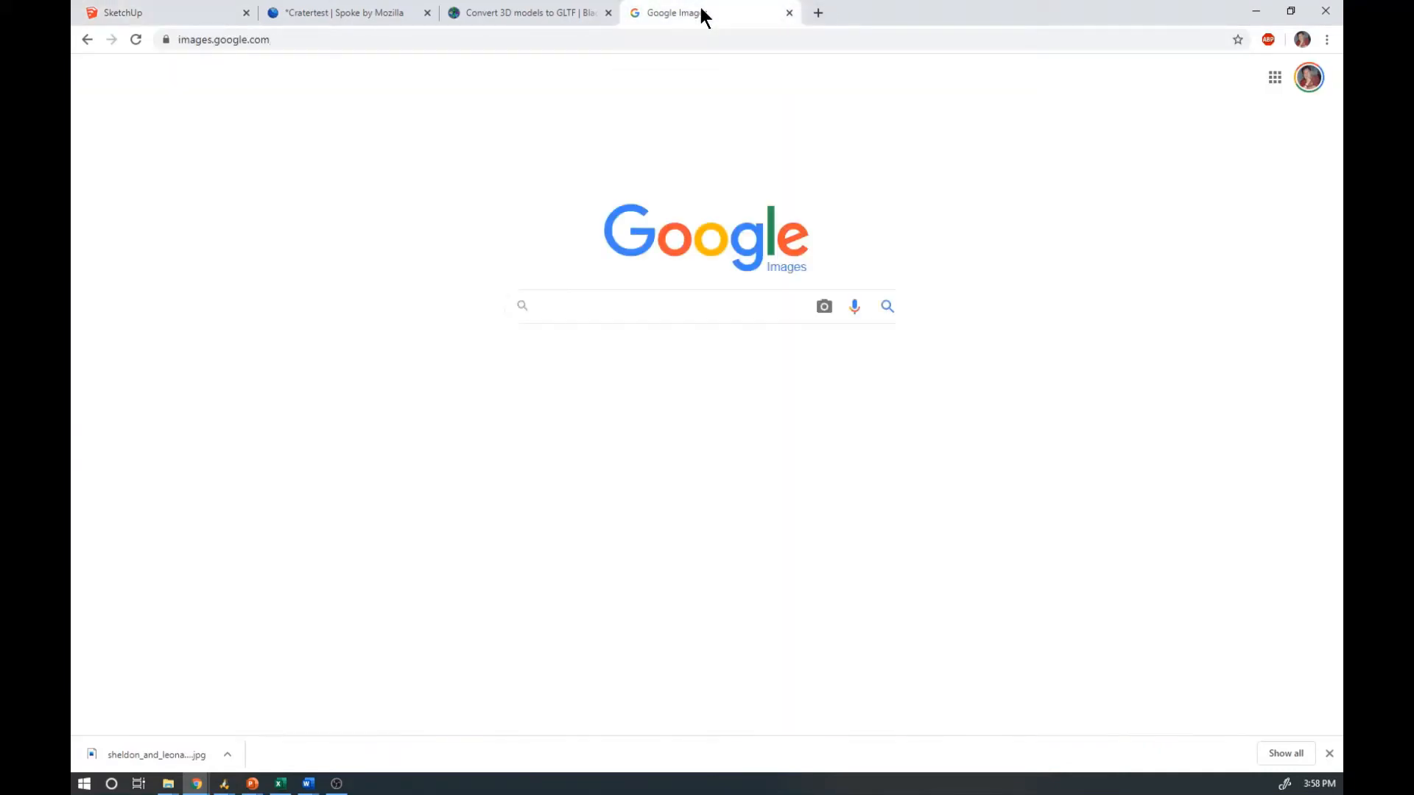
pyautogui.click(582, 306)
pyautogui.write('tv ')
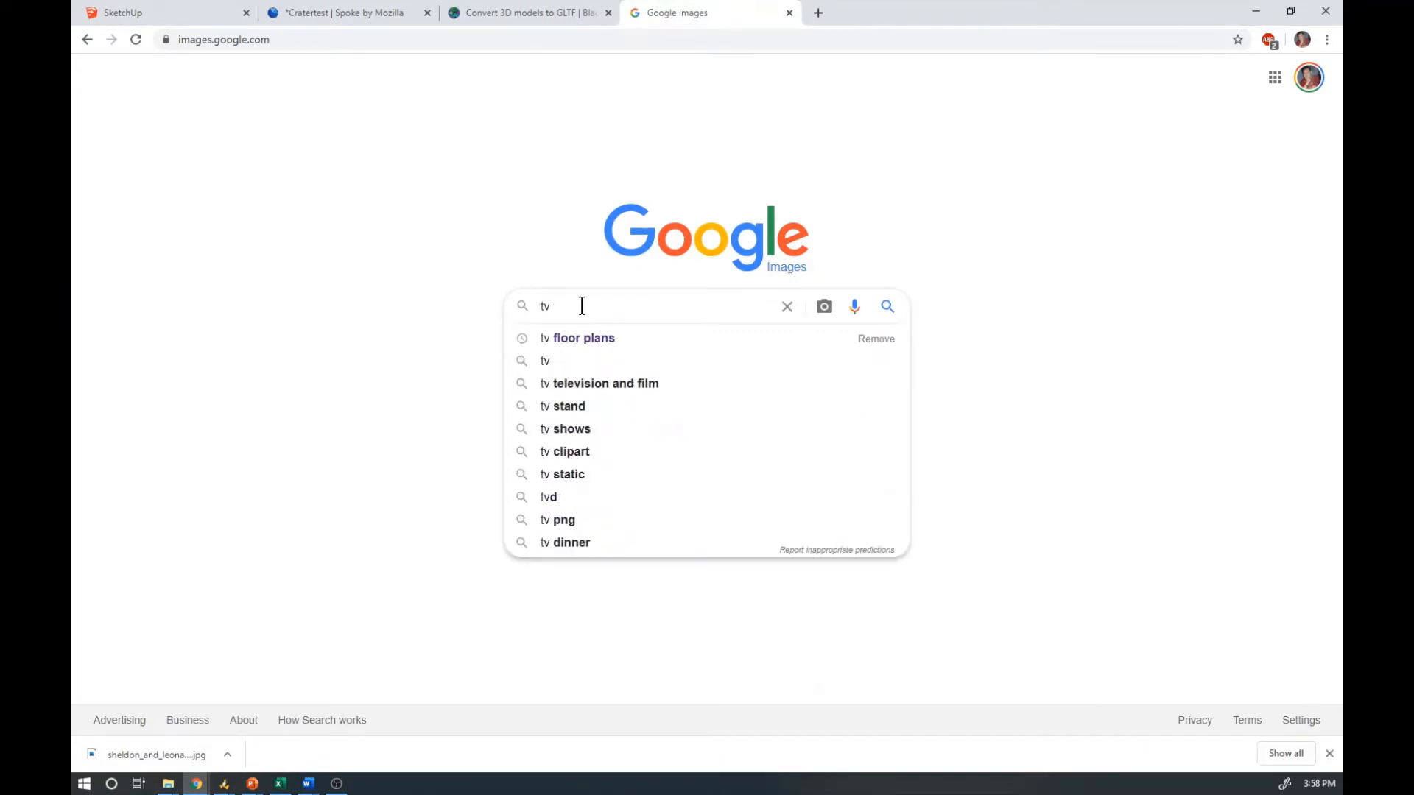
pyautogui.write('f')
pyautogui.press('BackSpace')
pyautogui.write('fl')
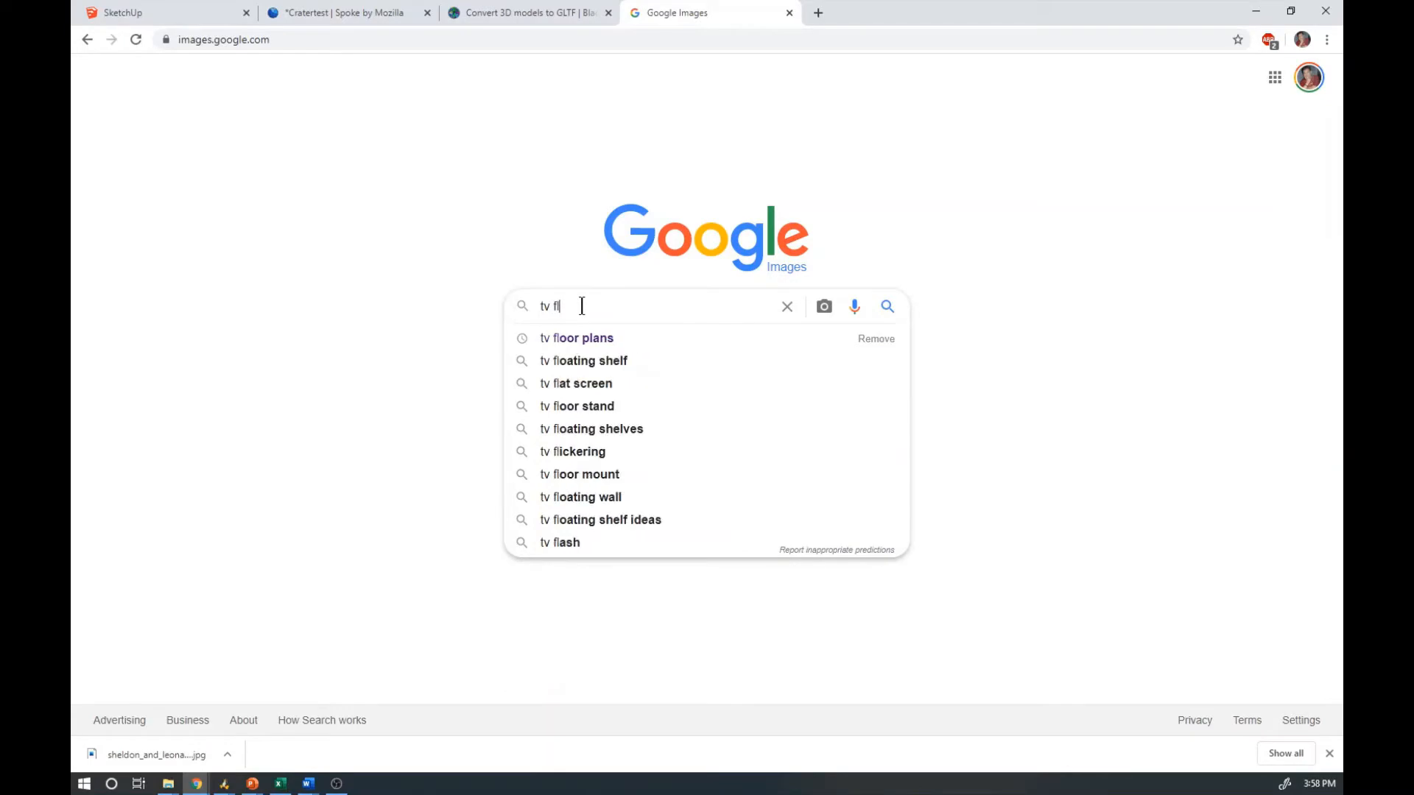
pyautogui.press('Down')
pyautogui.press('Return')
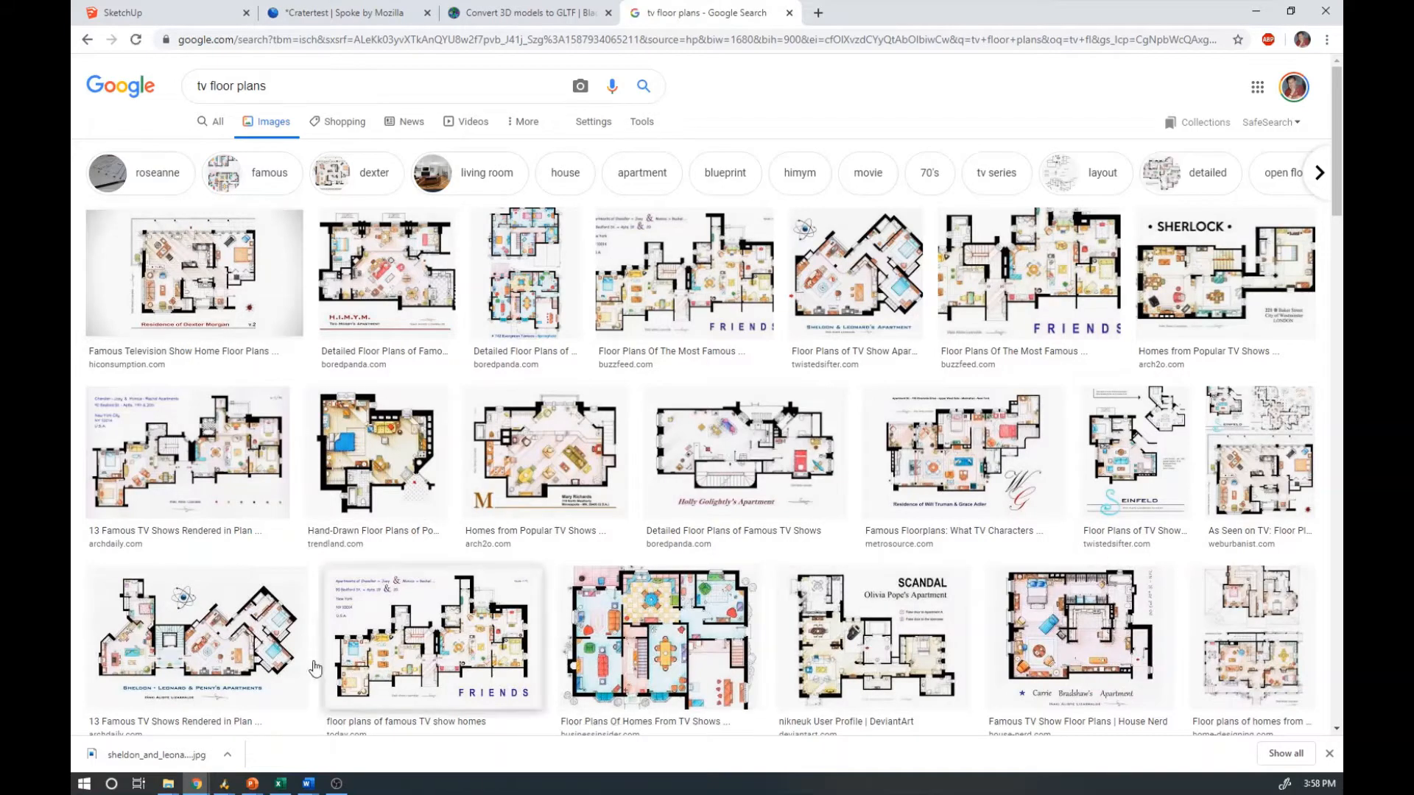
# Open the TwistedSifter image of Sheldon & Leonard's Apartment and save it to Downloads, replacing the existing floor-plan JPG
pyautogui.click(1162, 598)
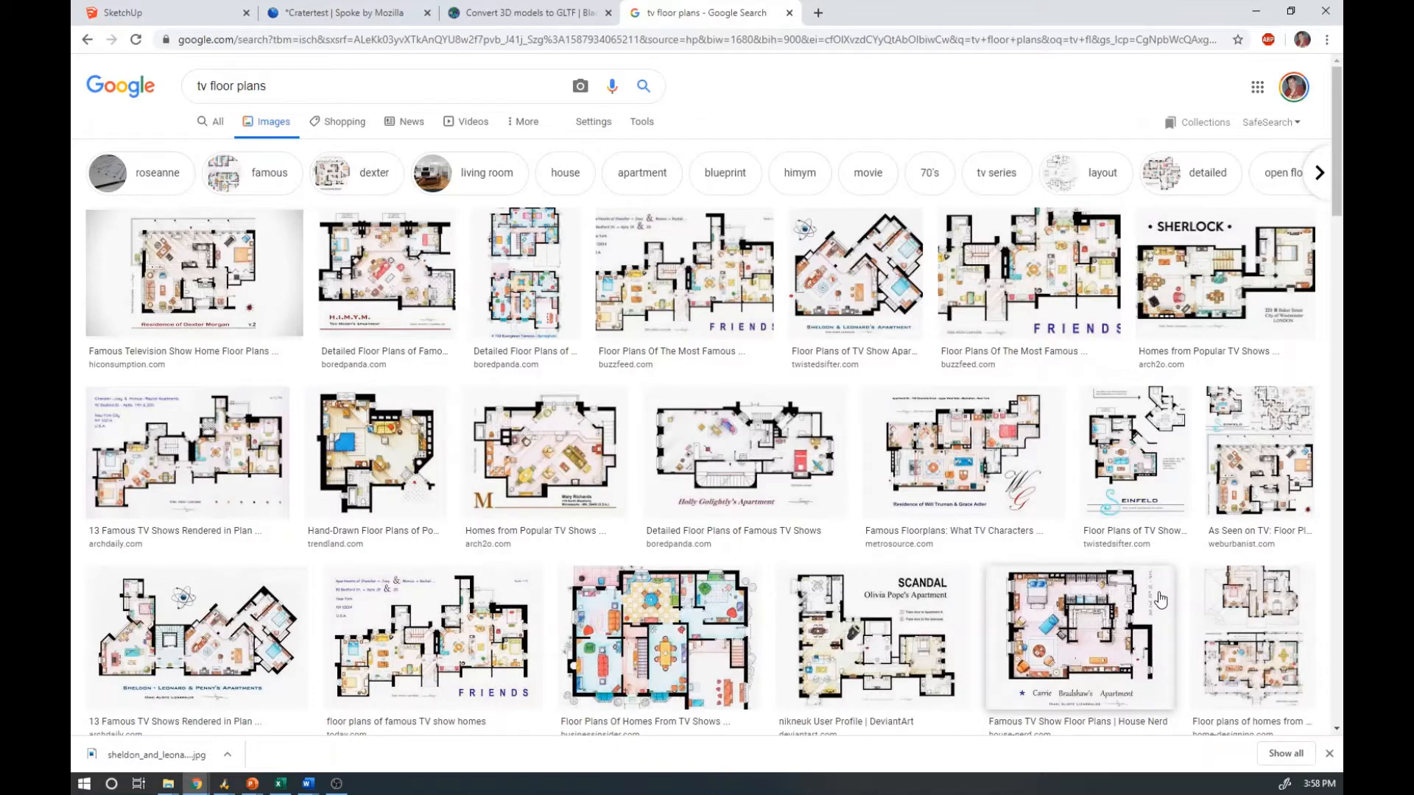
pyautogui.click(844, 270)
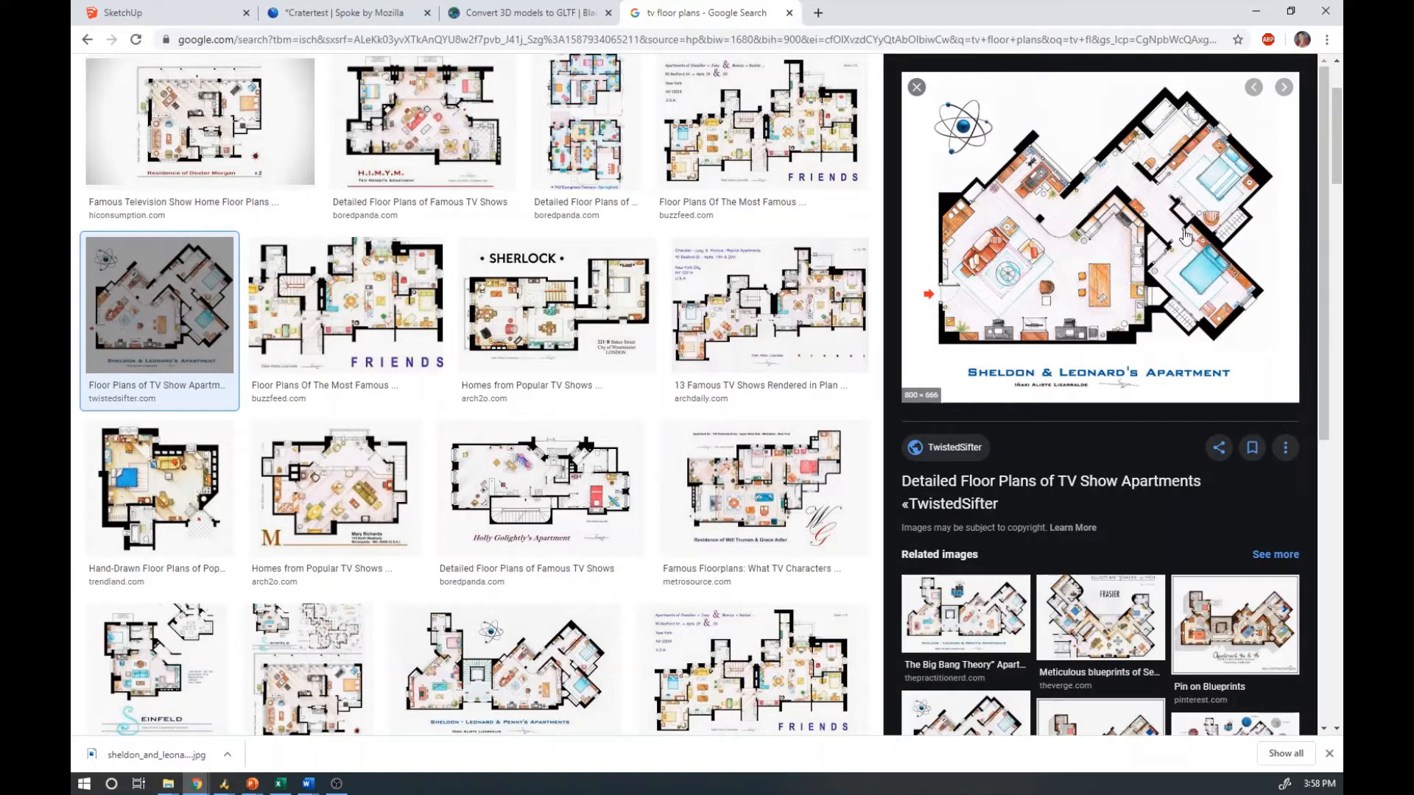
pyautogui.rightClick(1097, 188)
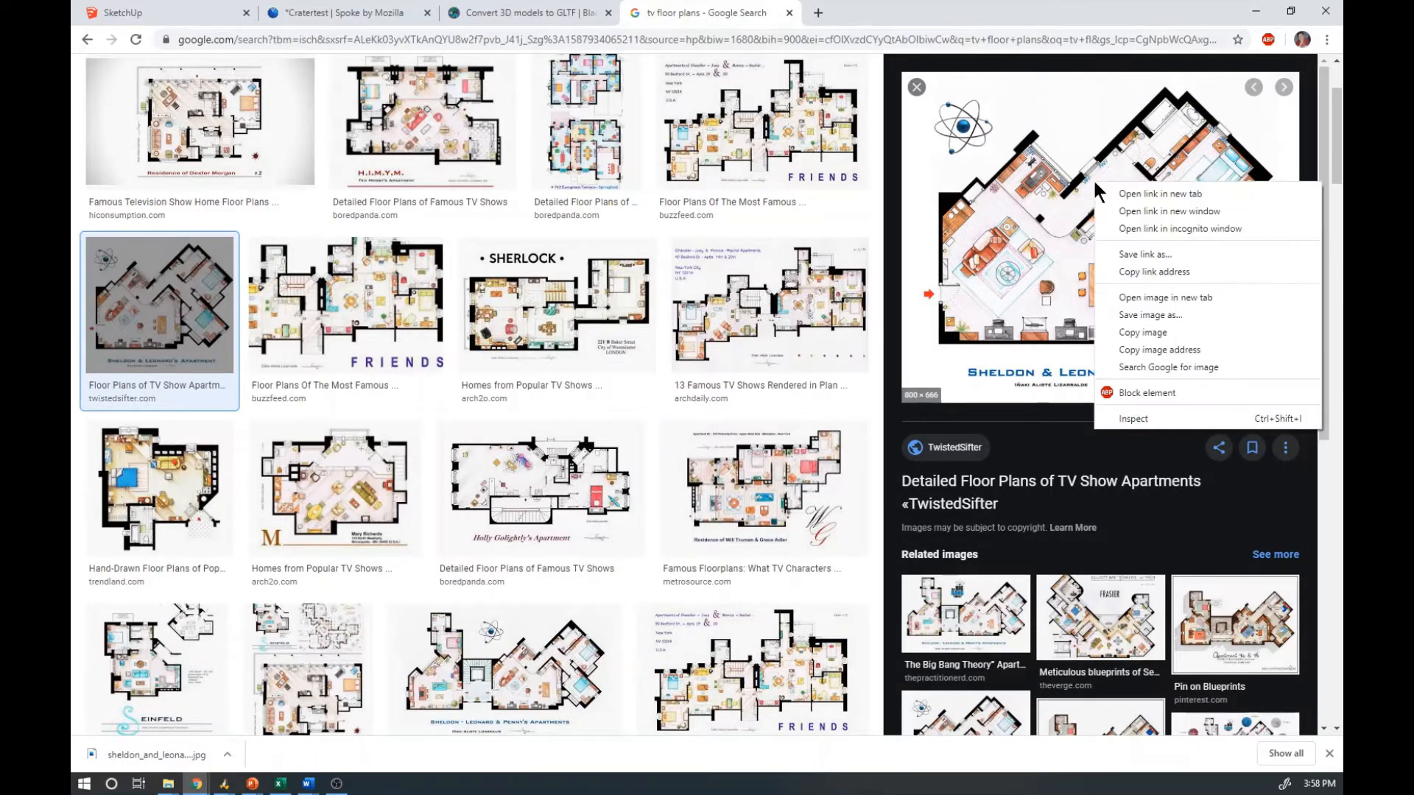
pyautogui.click(1177, 312)
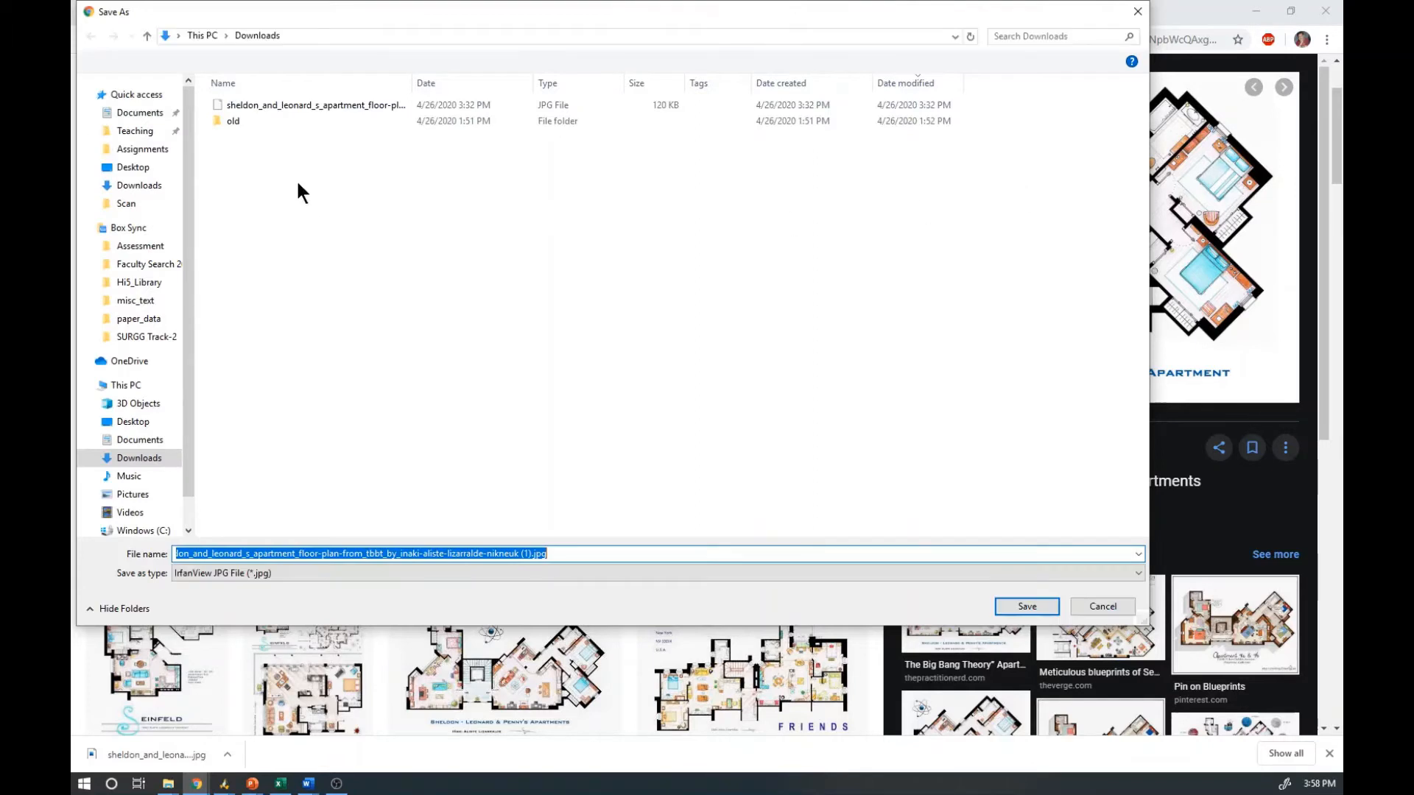
pyautogui.click(281, 104)
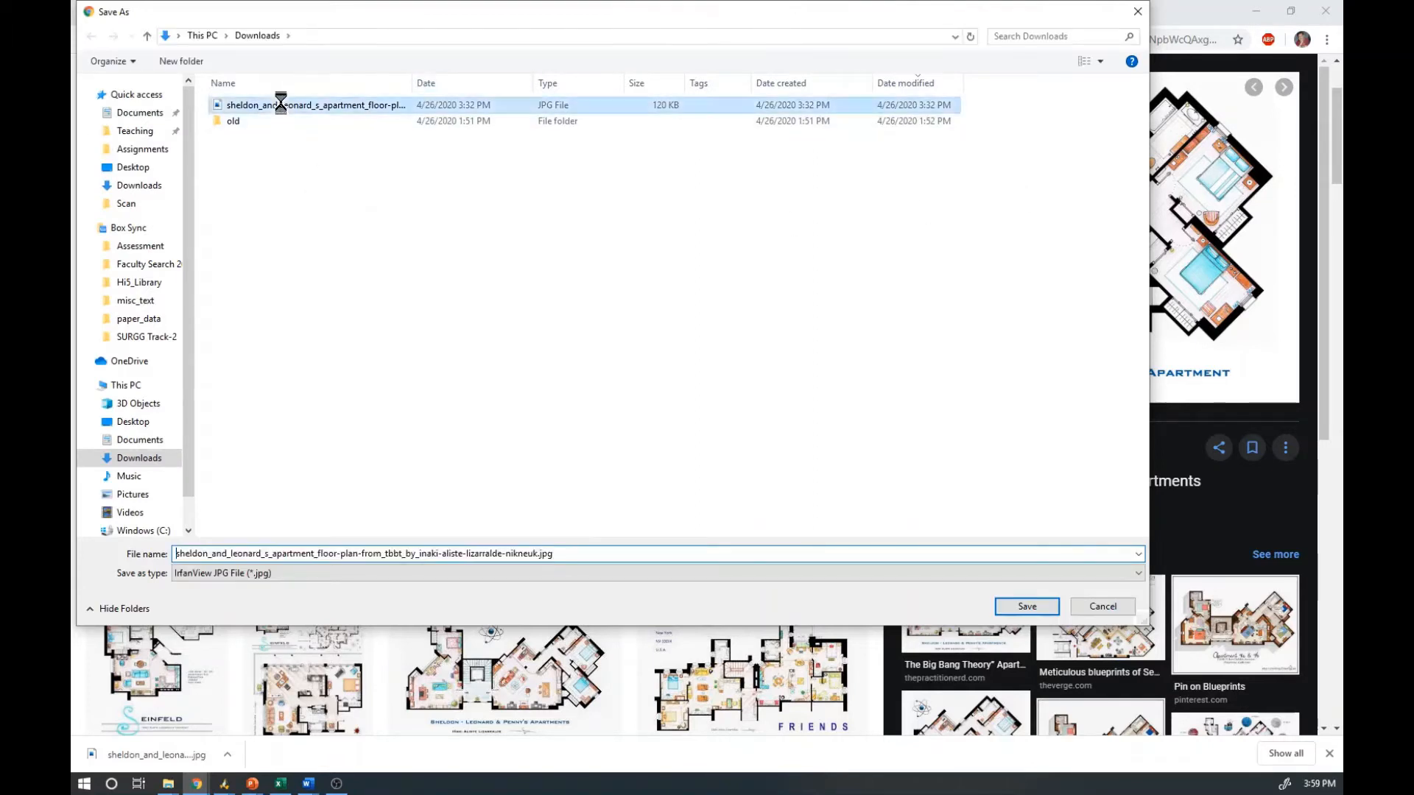
pyautogui.click(1026, 607)
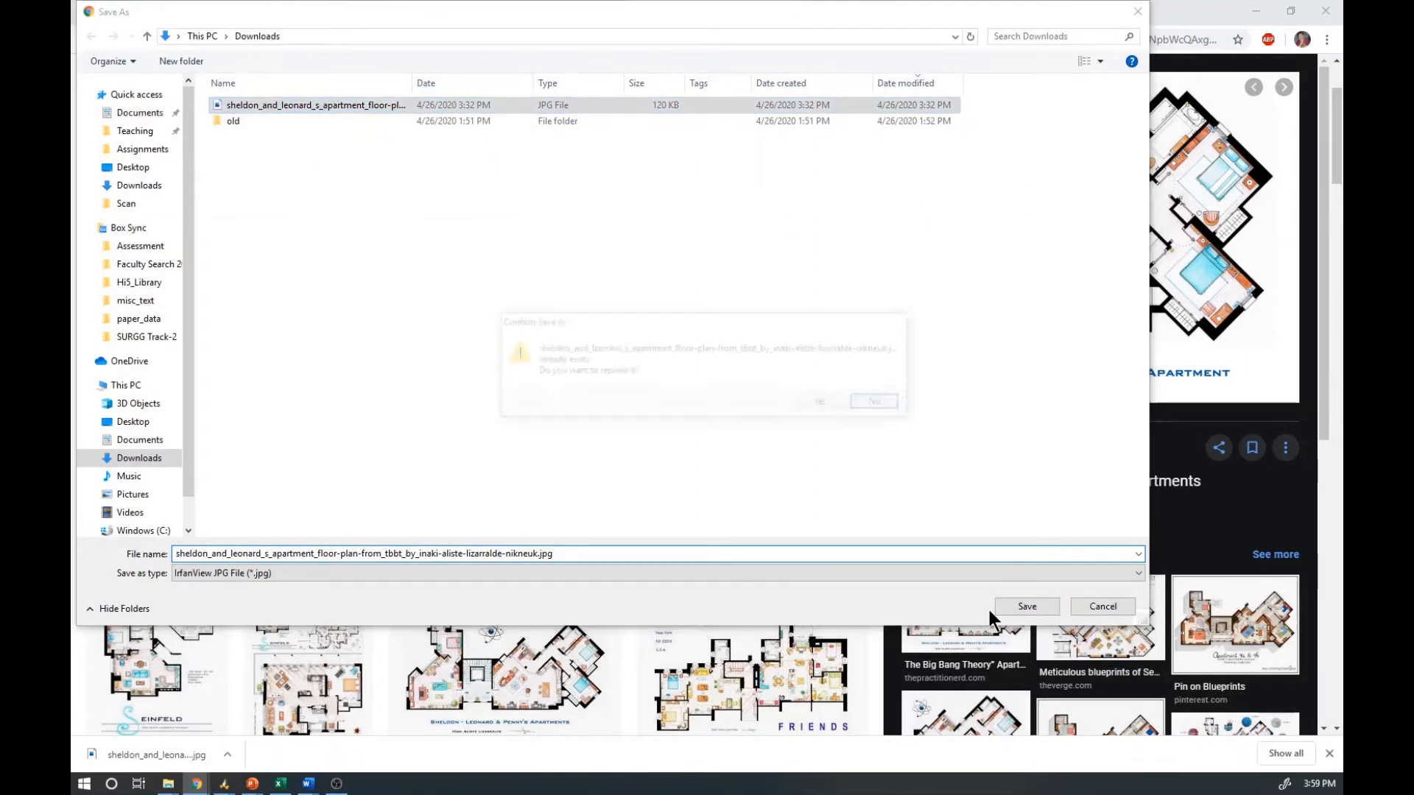
pyautogui.click(836, 399)
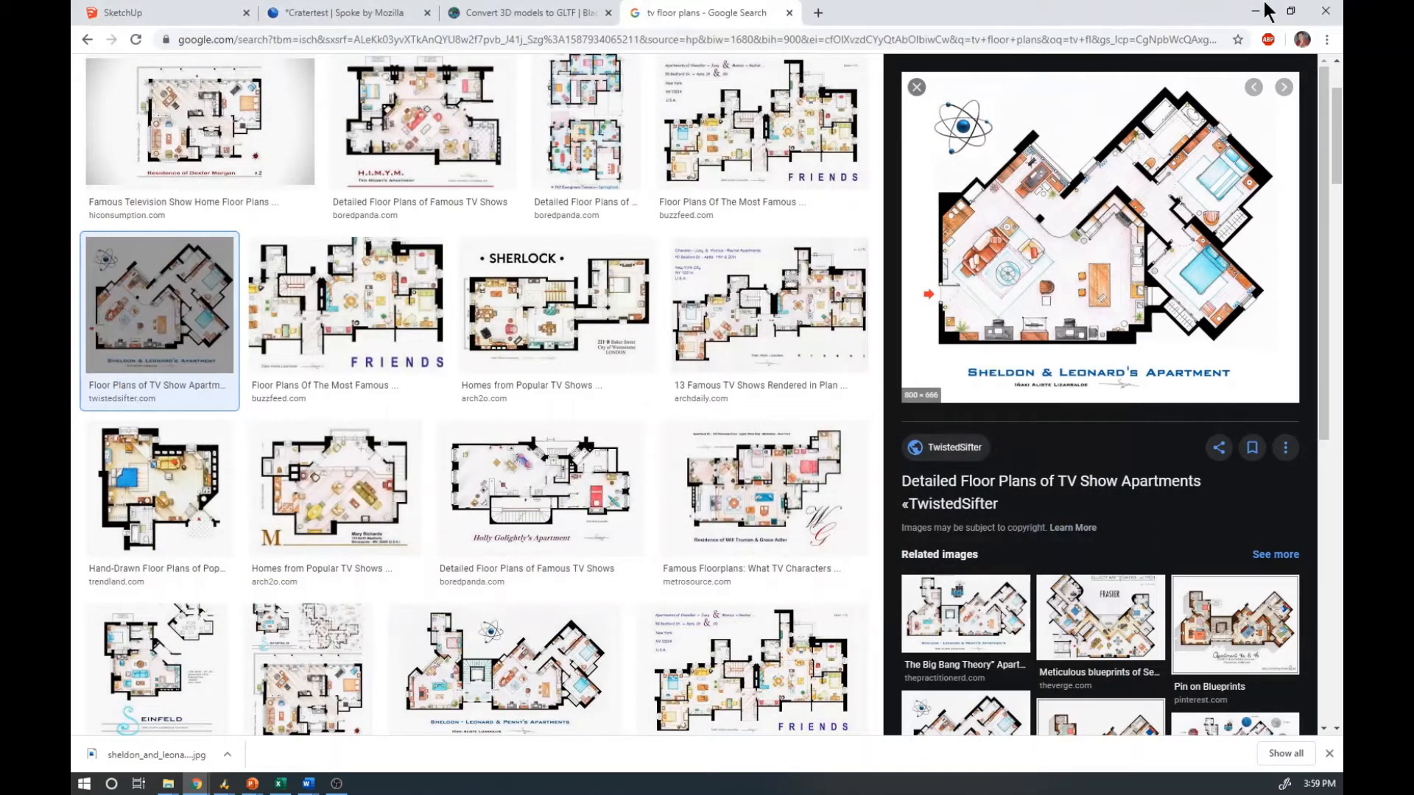
# Switch back to SketchUp and save the empty model as 447_Test in the SketchUp project
pyautogui.click(158, 14)
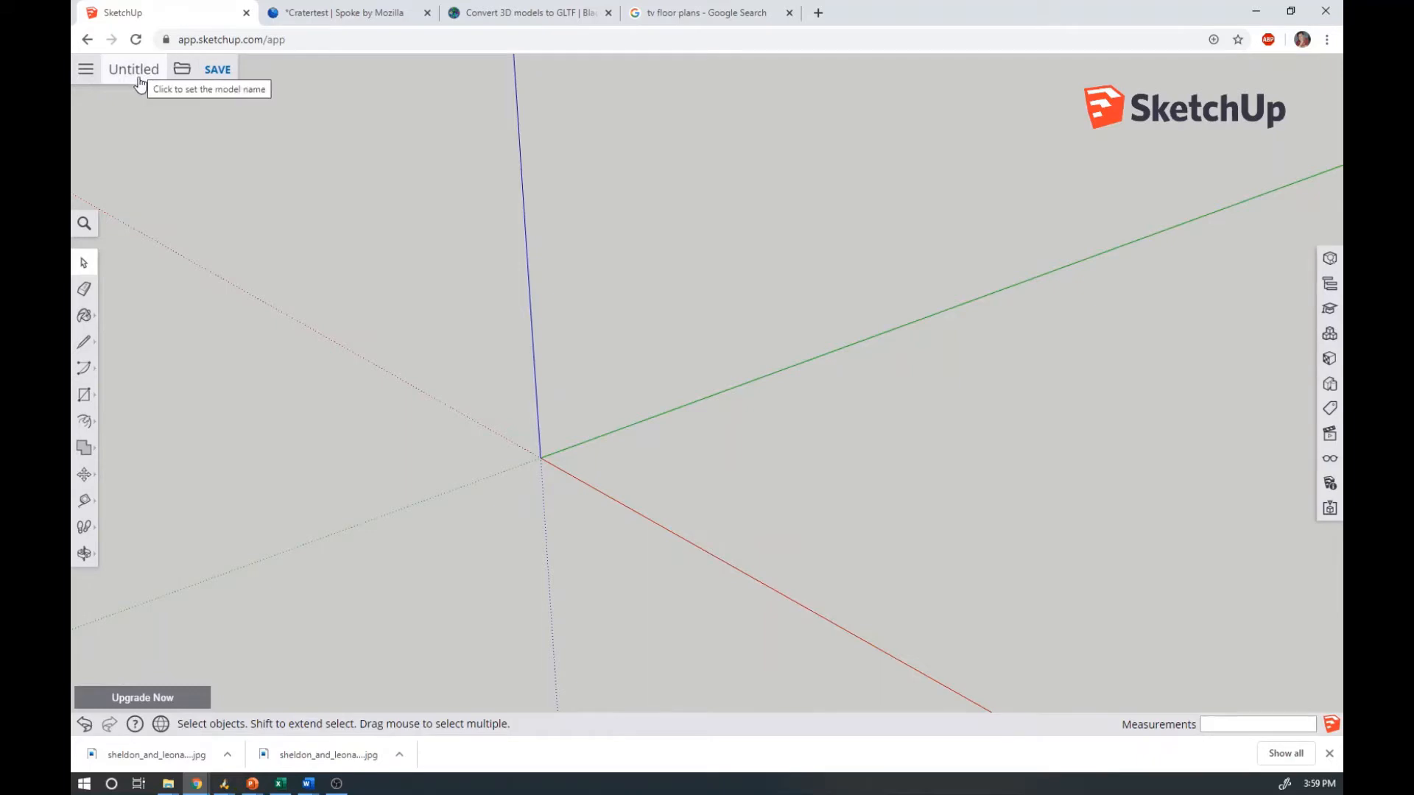
pyautogui.click(85, 71)
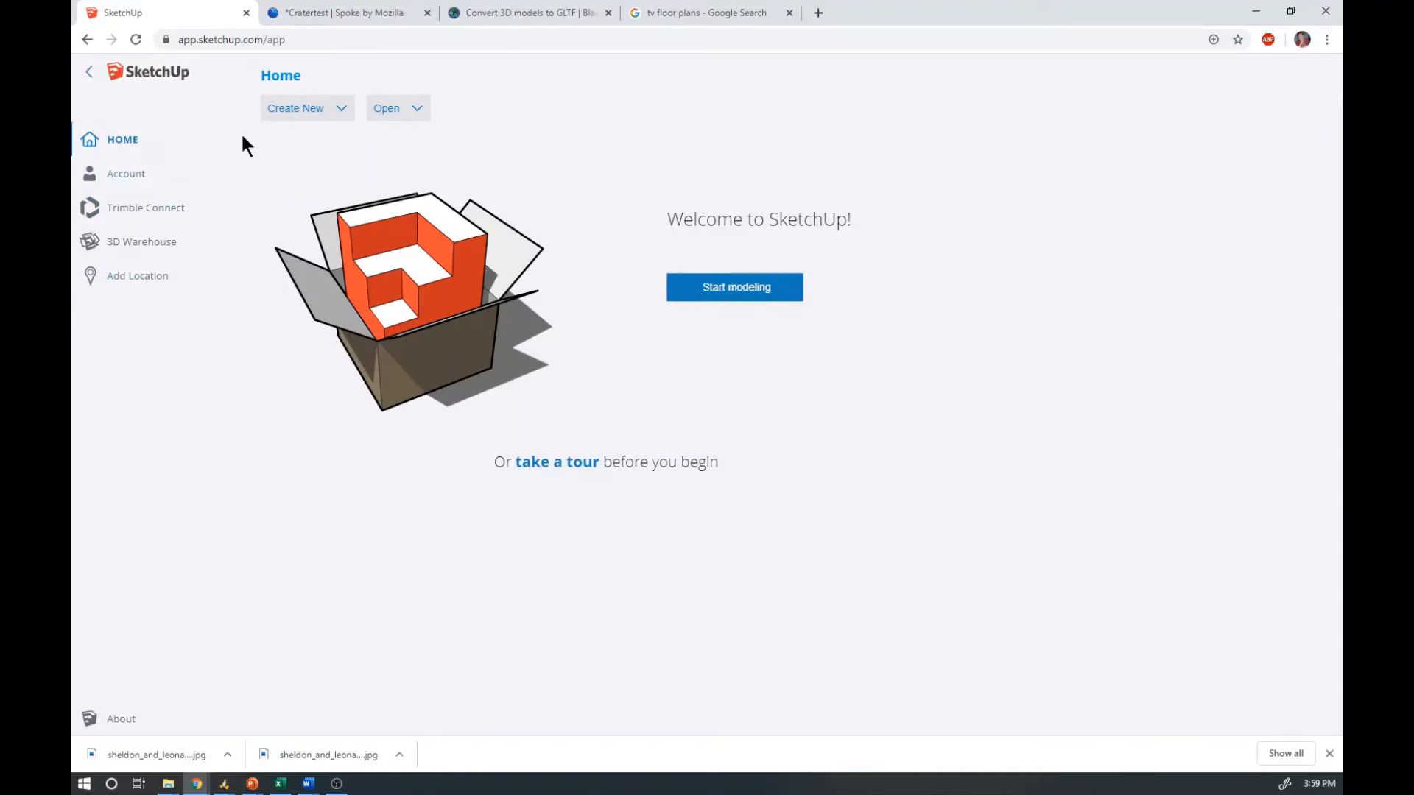
pyautogui.click(94, 72)
pyautogui.click(132, 71)
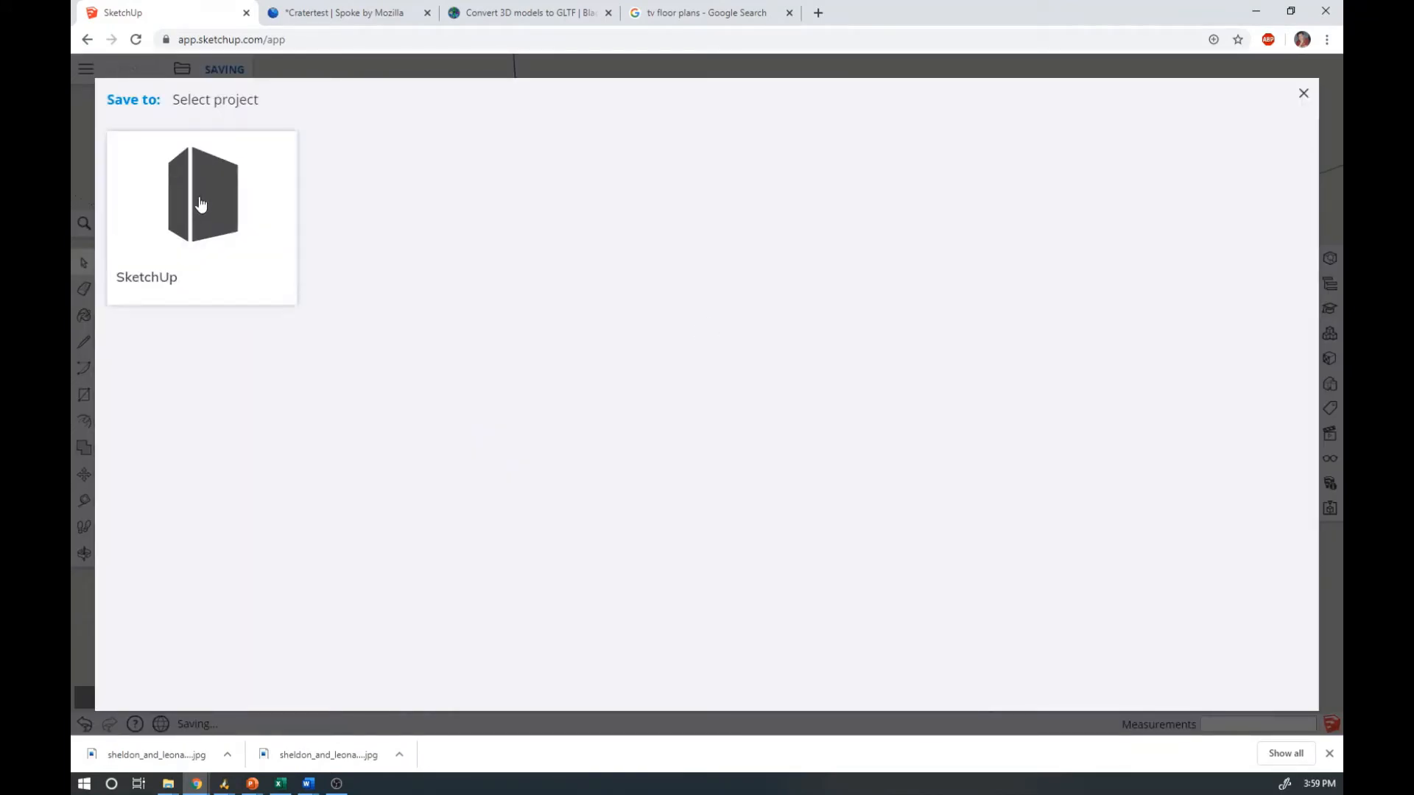
pyautogui.click(200, 204)
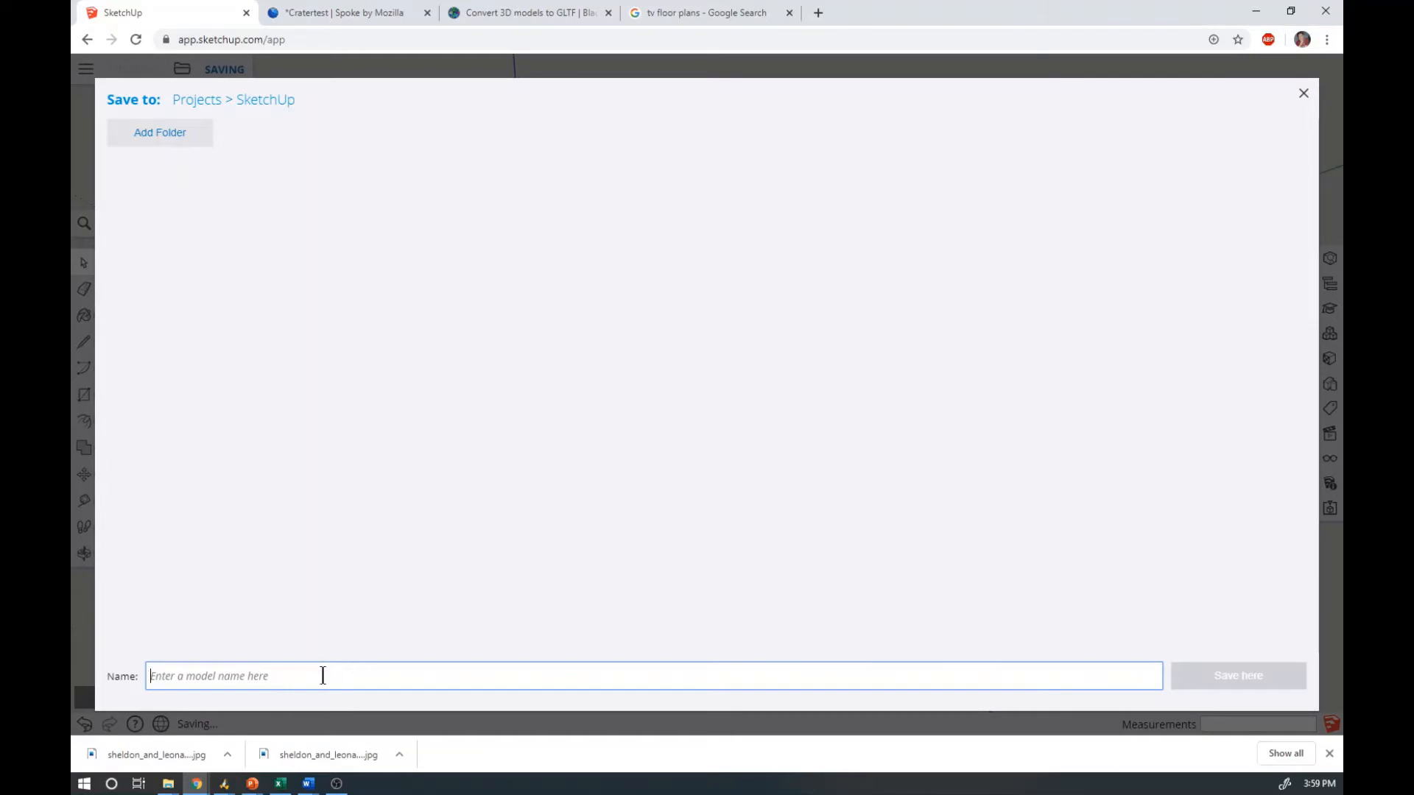
pyautogui.write('447_Test')
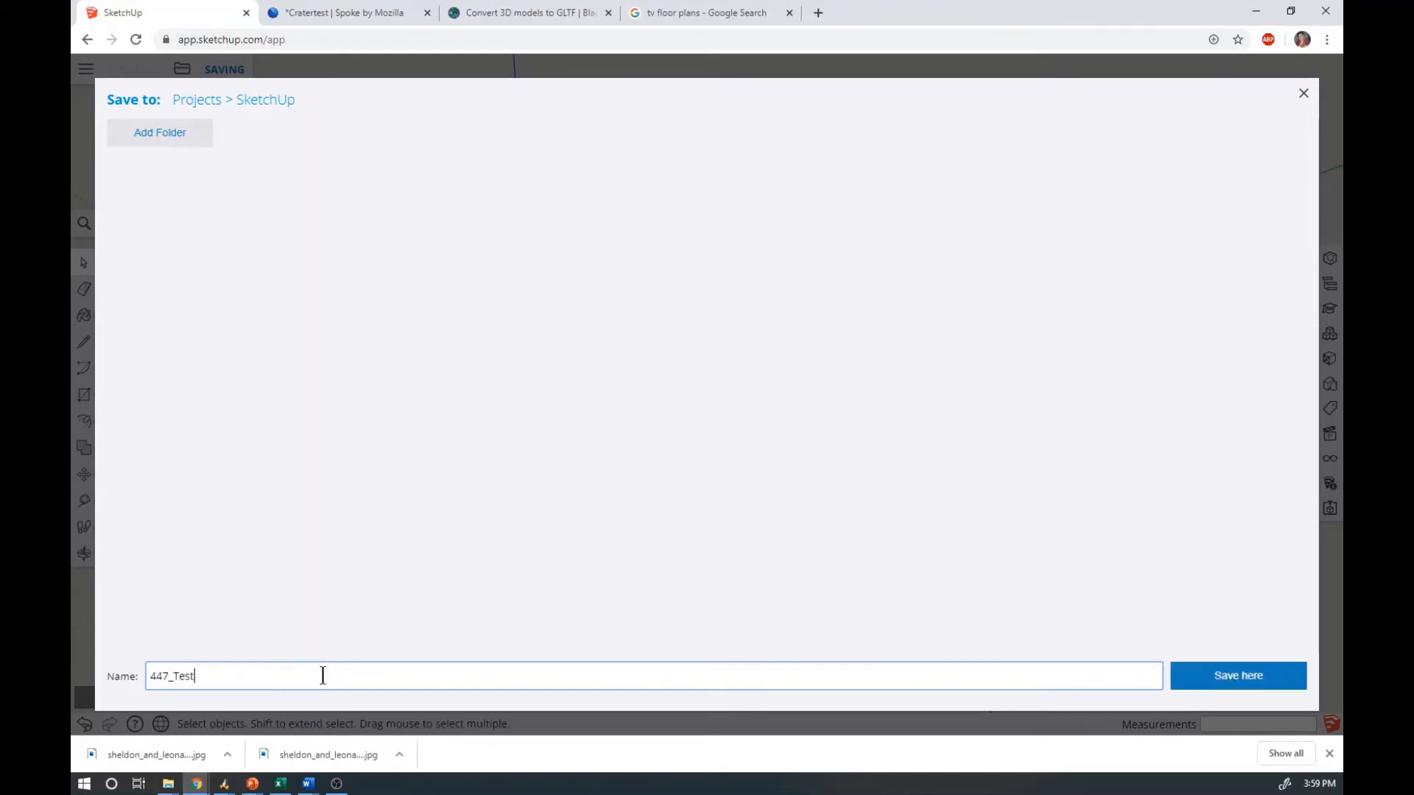
pyautogui.click(1220, 677)
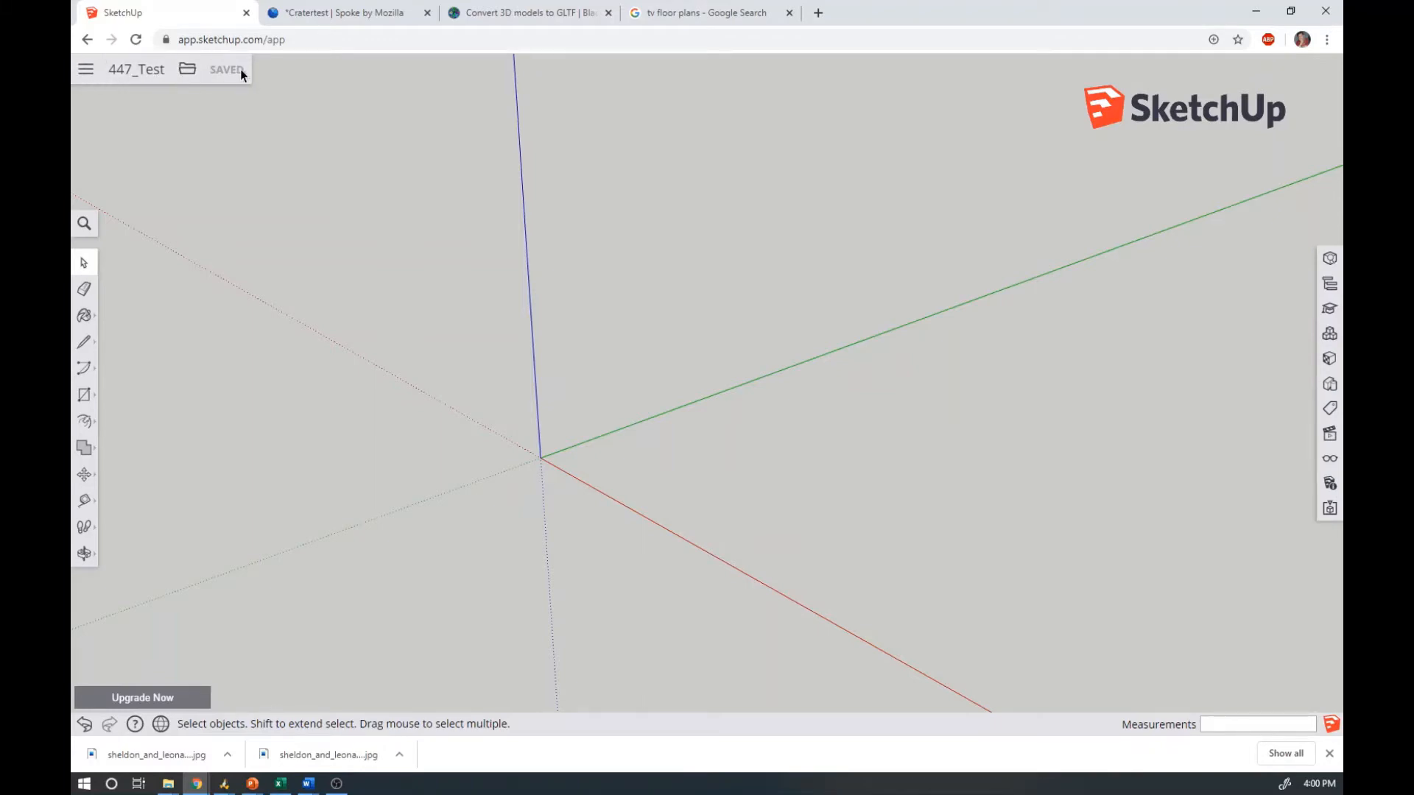
# Insert the downloaded apartment floor-plan JPG from the computer as an image, placing it flat on the ground with one corner at the origin
pyautogui.click(187, 73)
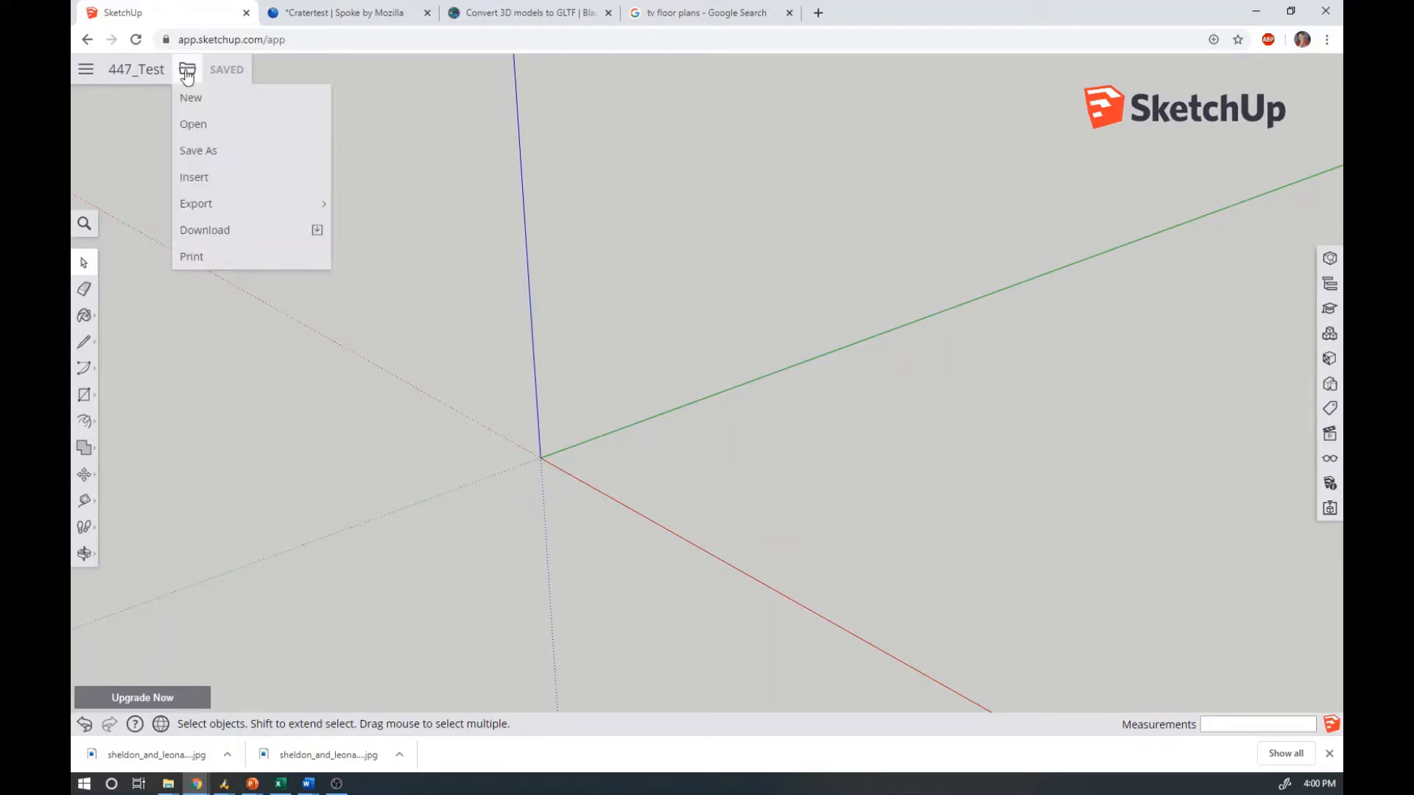
pyautogui.click(210, 179)
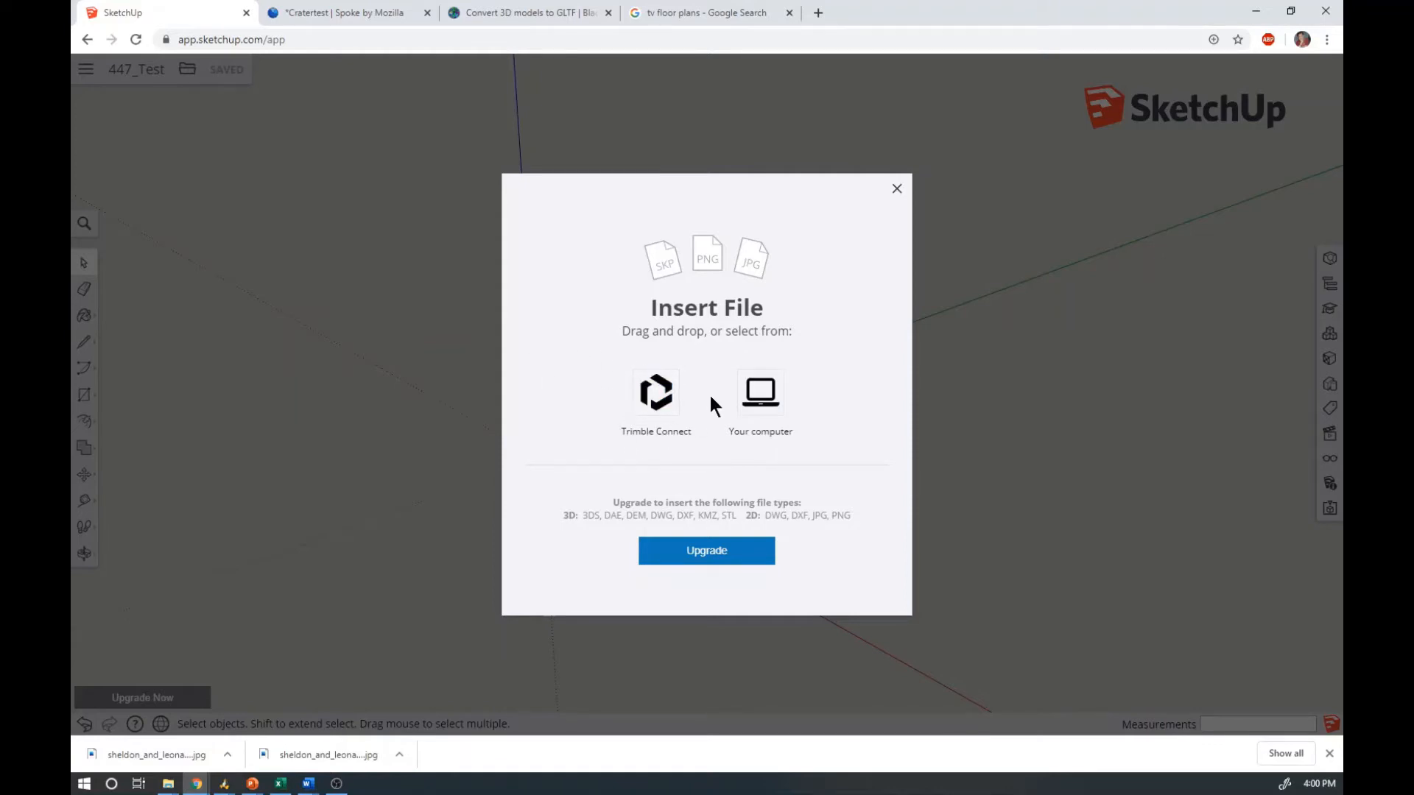
pyautogui.click(775, 394)
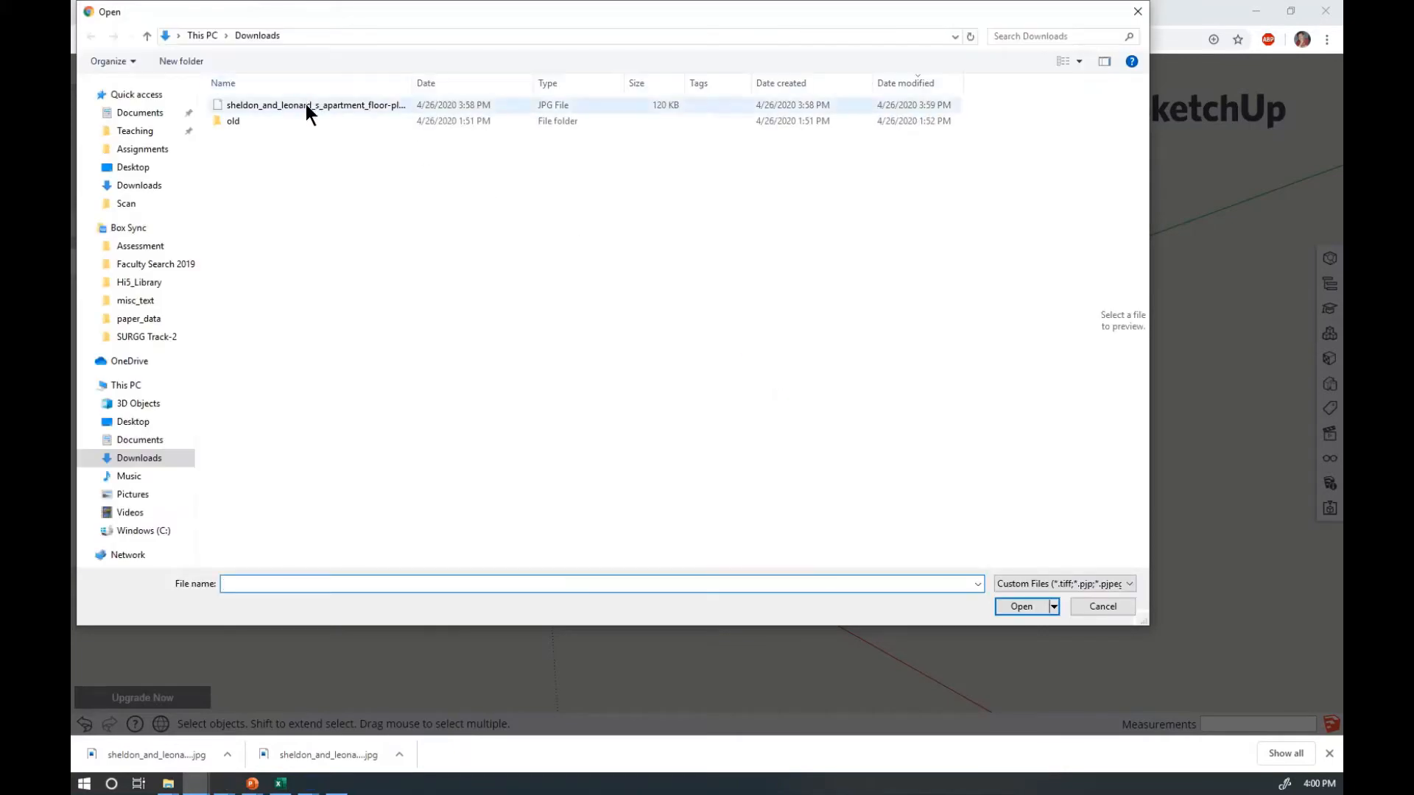
pyautogui.click(307, 103)
pyautogui.click(1016, 606)
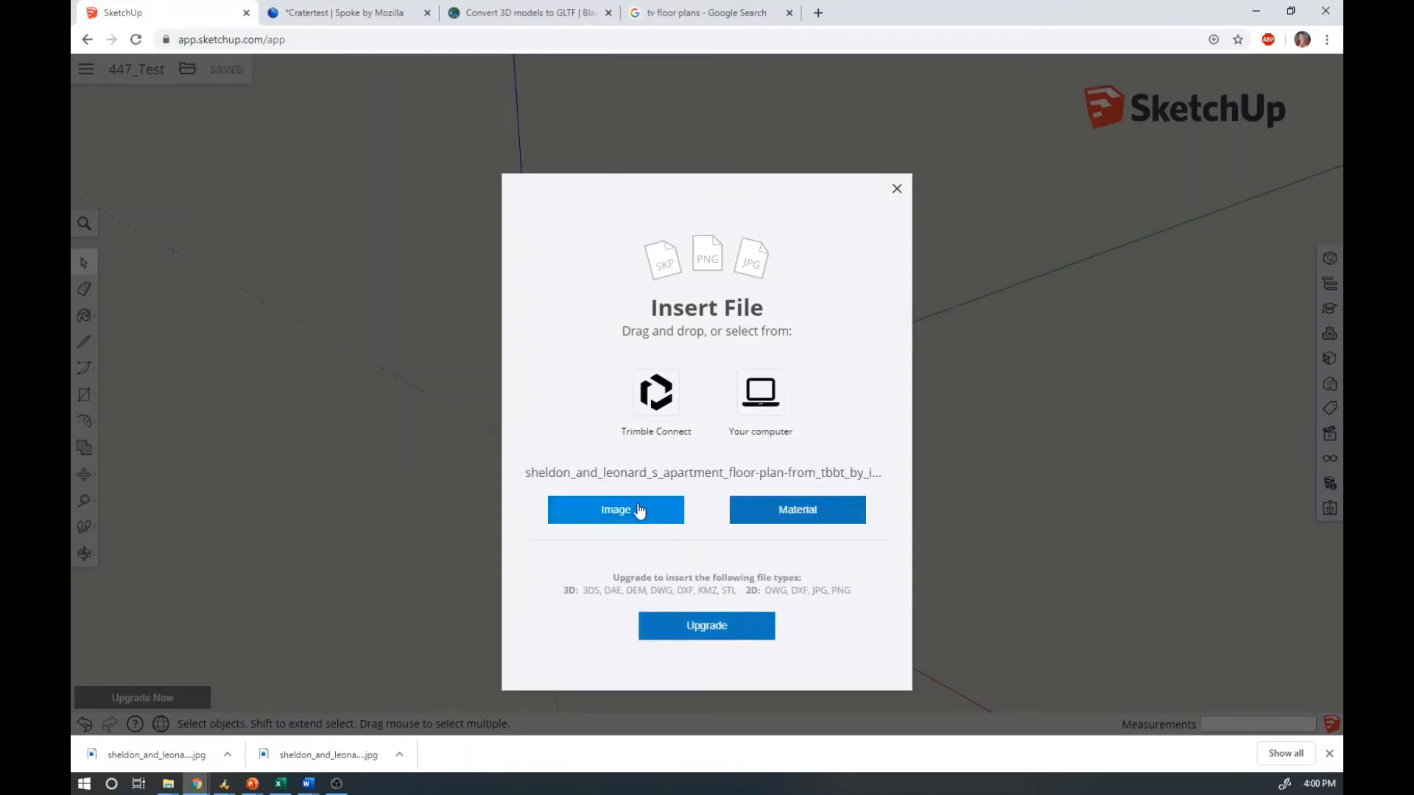
pyautogui.click(591, 510)
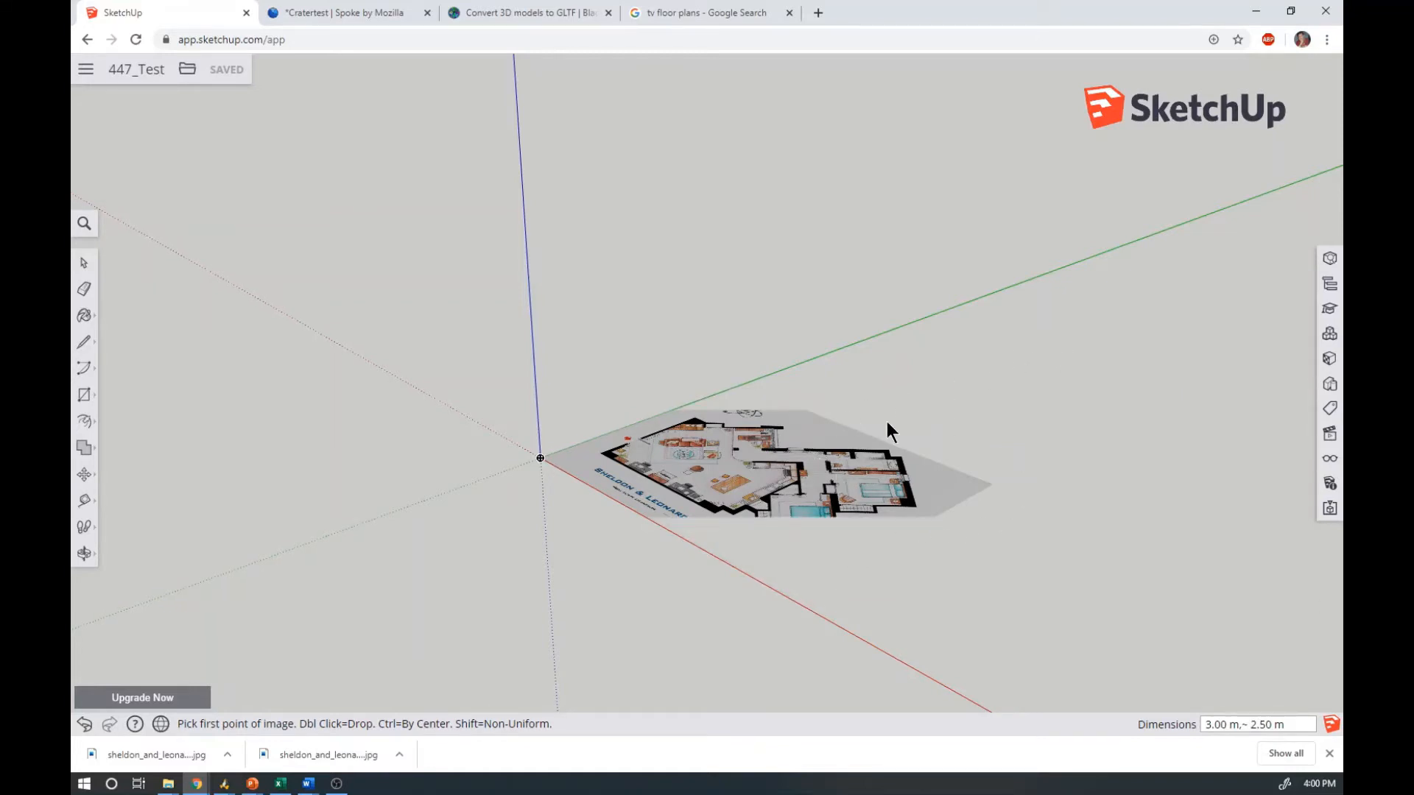
pyautogui.click(869, 428)
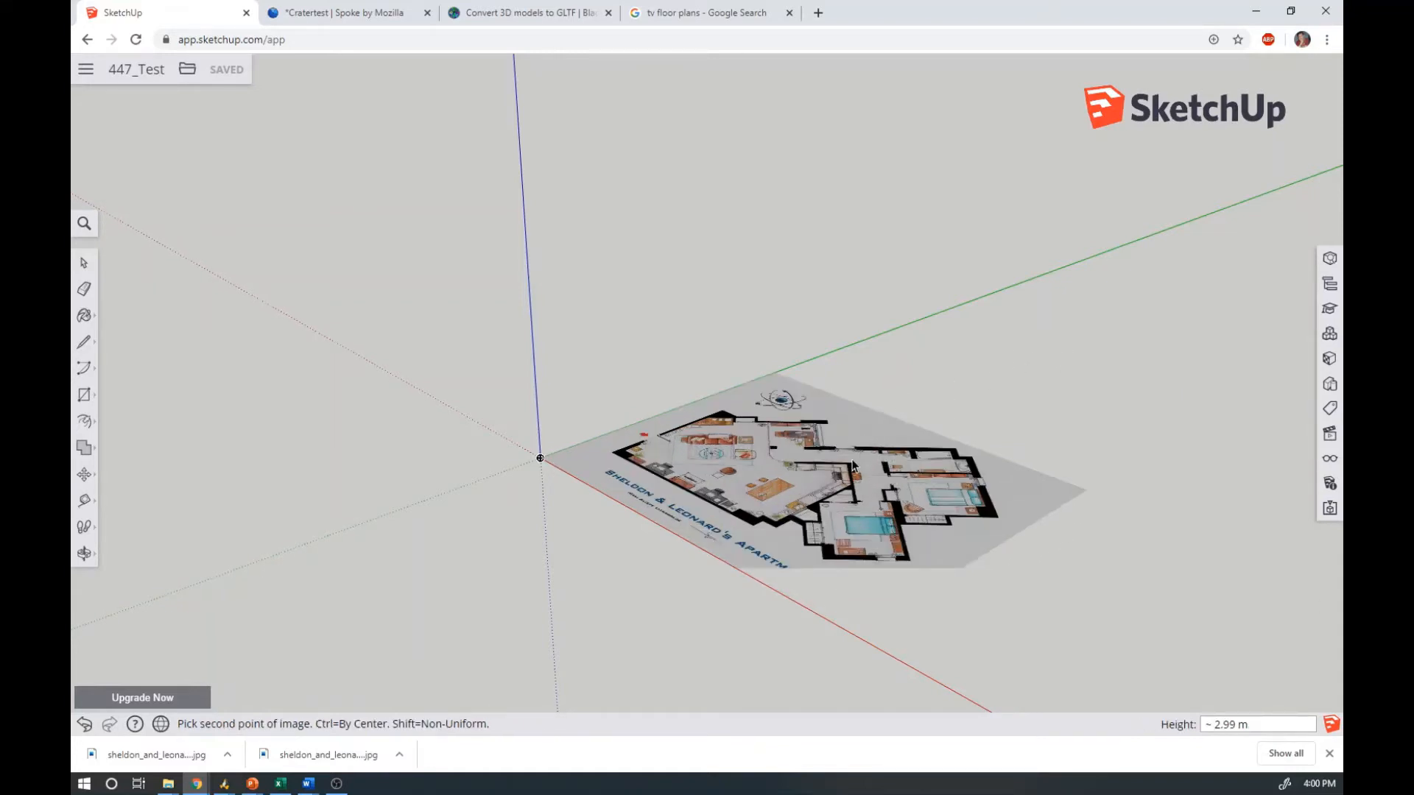
pyautogui.click(854, 485)
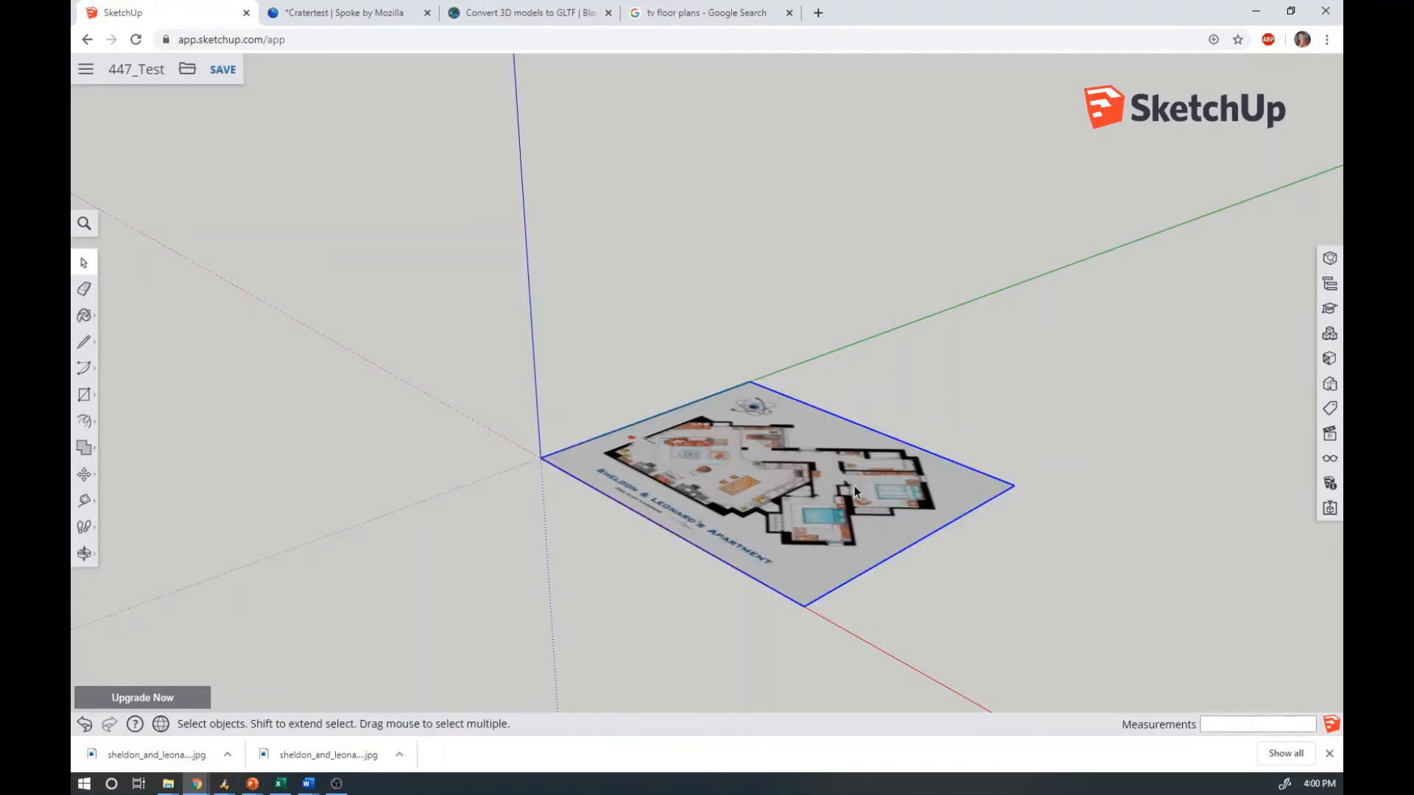
# Scale the floor-plan image up uniformly from its far corner by about 1.50, and enlarge it again the same way
pyautogui.click(84, 474)
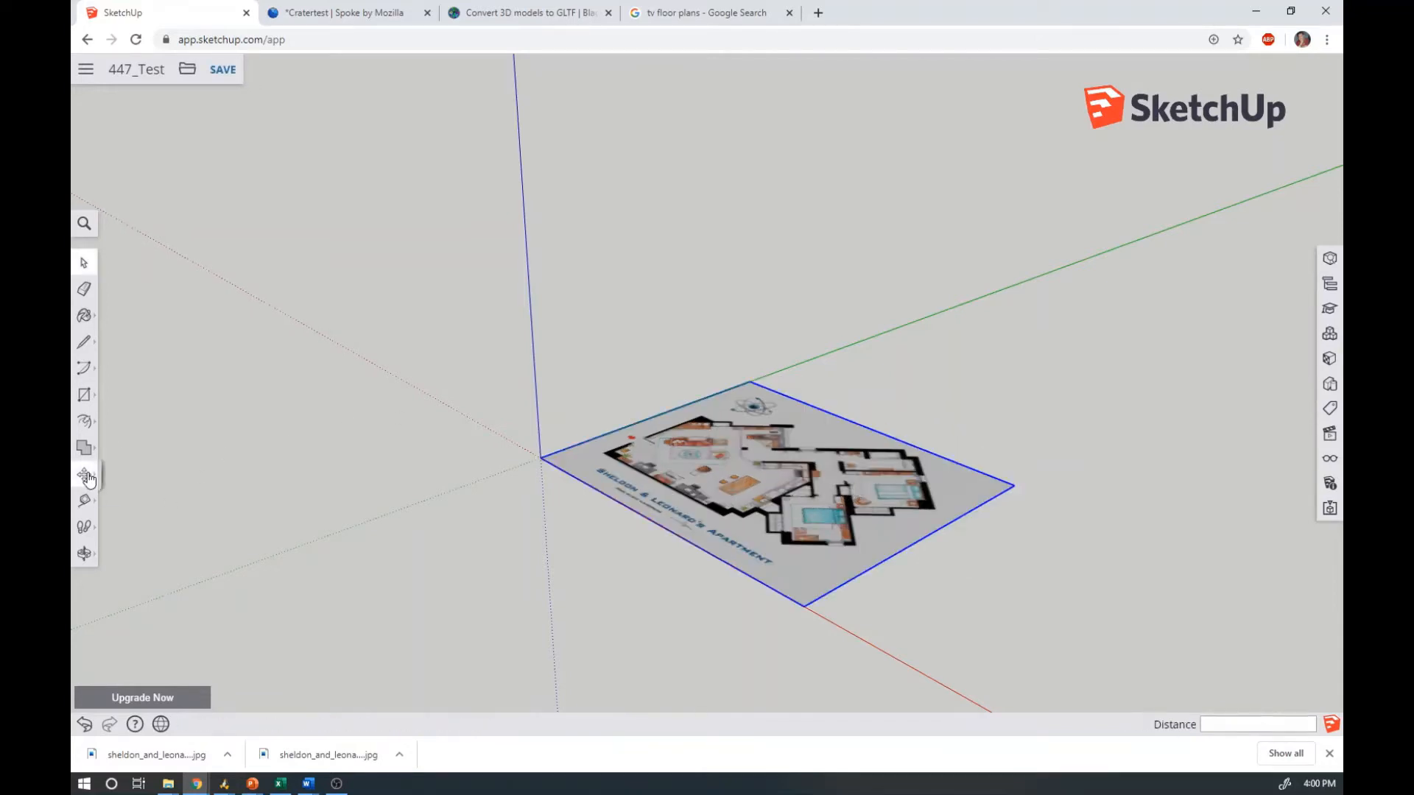
pyautogui.click(125, 507)
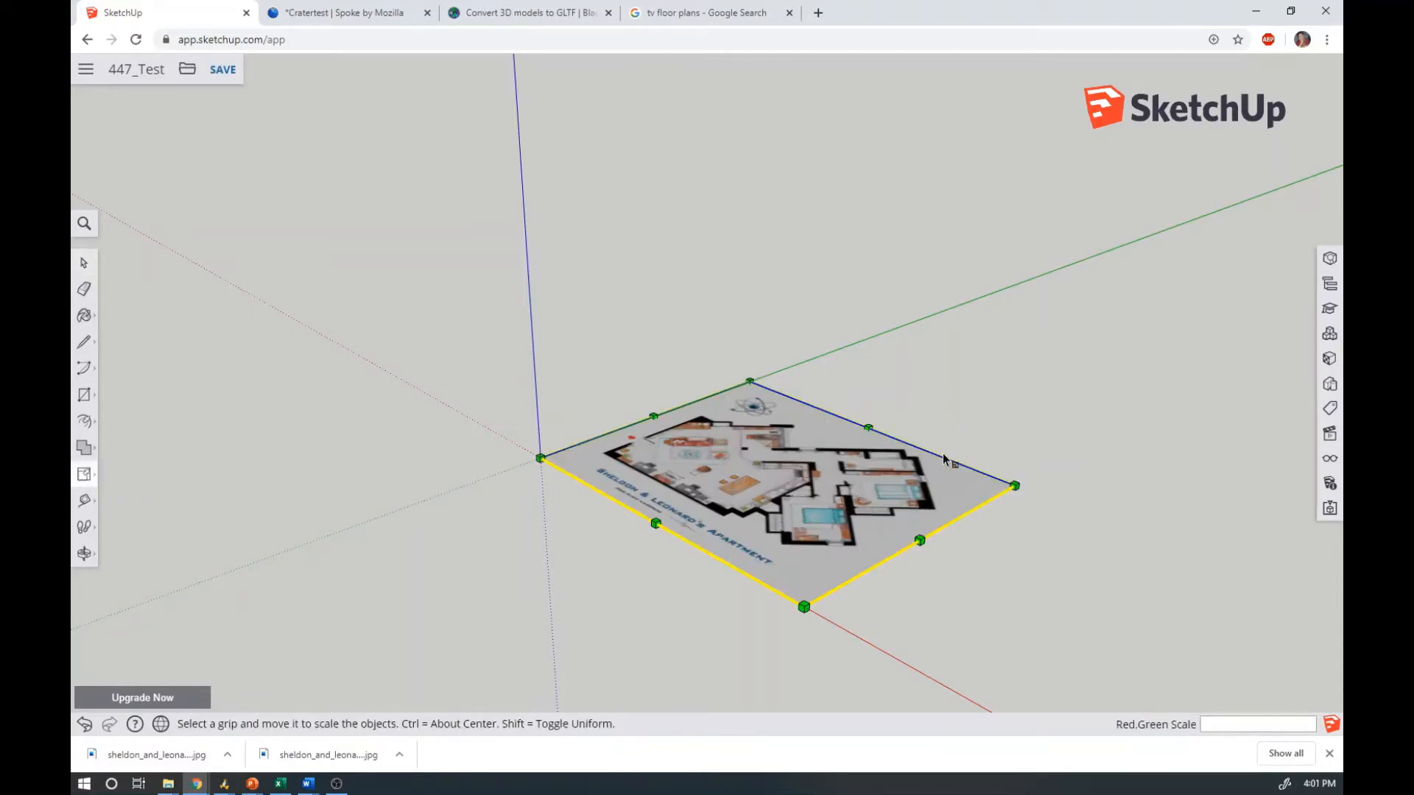
pyautogui.moveTo(1015, 486); pyautogui.dragTo(1297, 426)
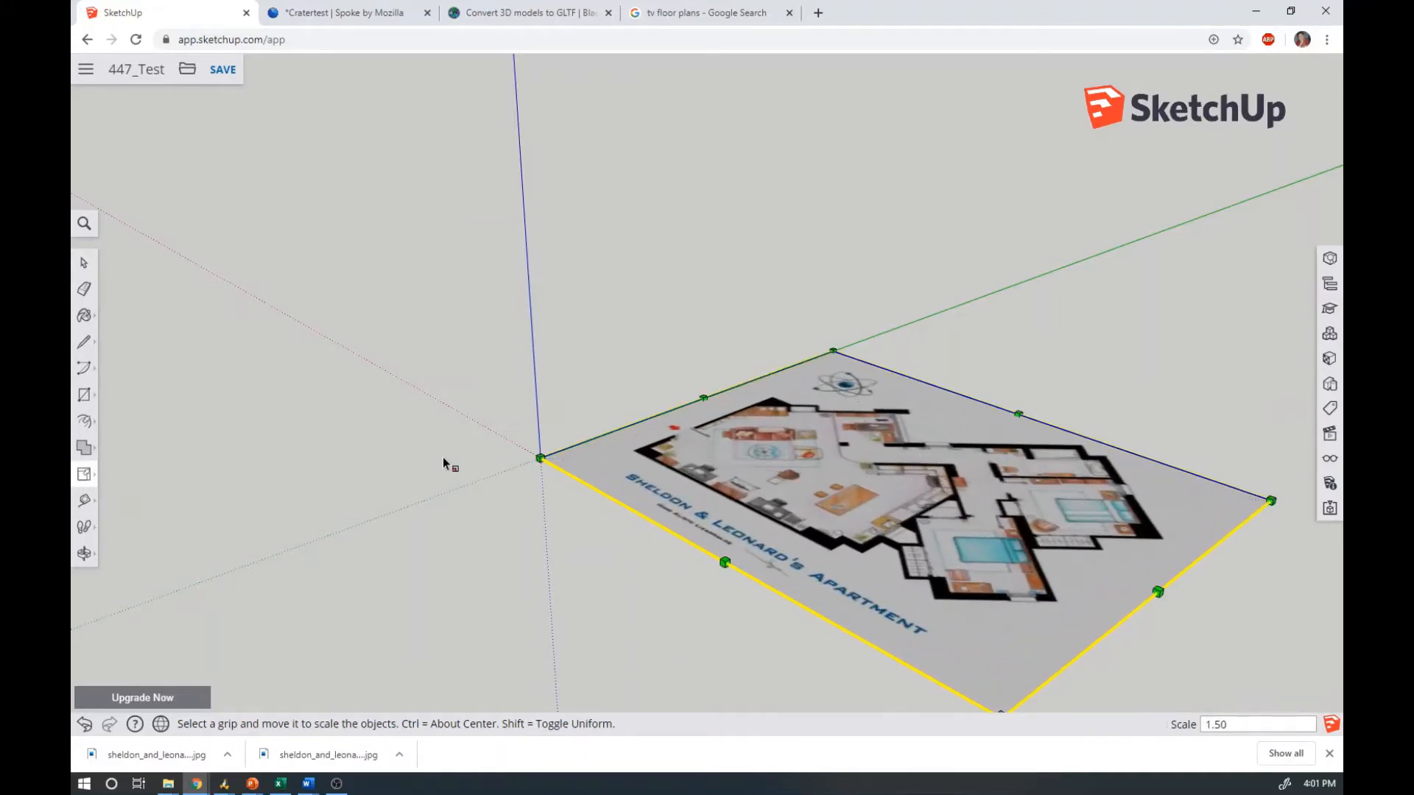
pyautogui.scroll(-5, 443, 458)
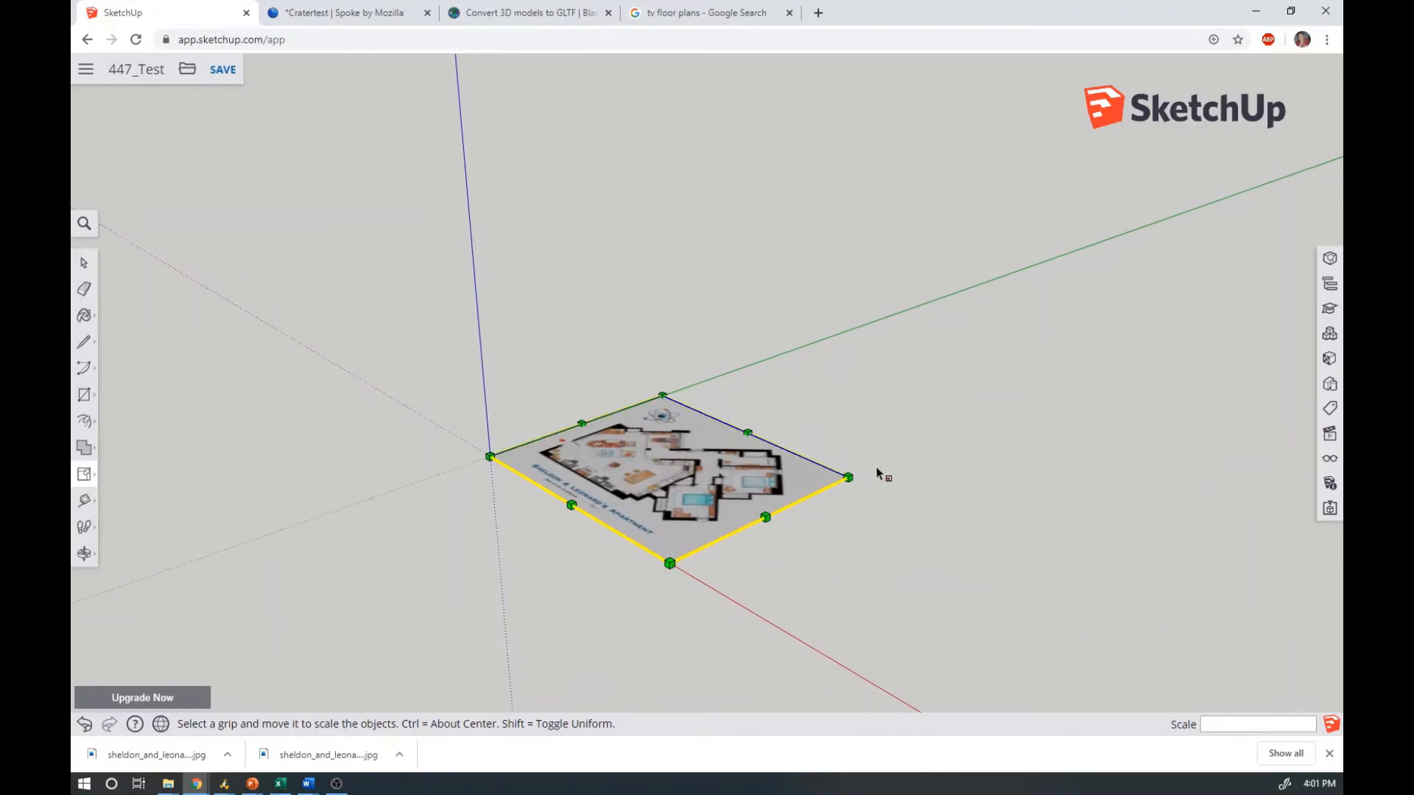
pyautogui.moveTo(848, 478); pyautogui.dragTo(1261, 423)
pyautogui.click(758, 303)
pyautogui.rightClick(801, 301)
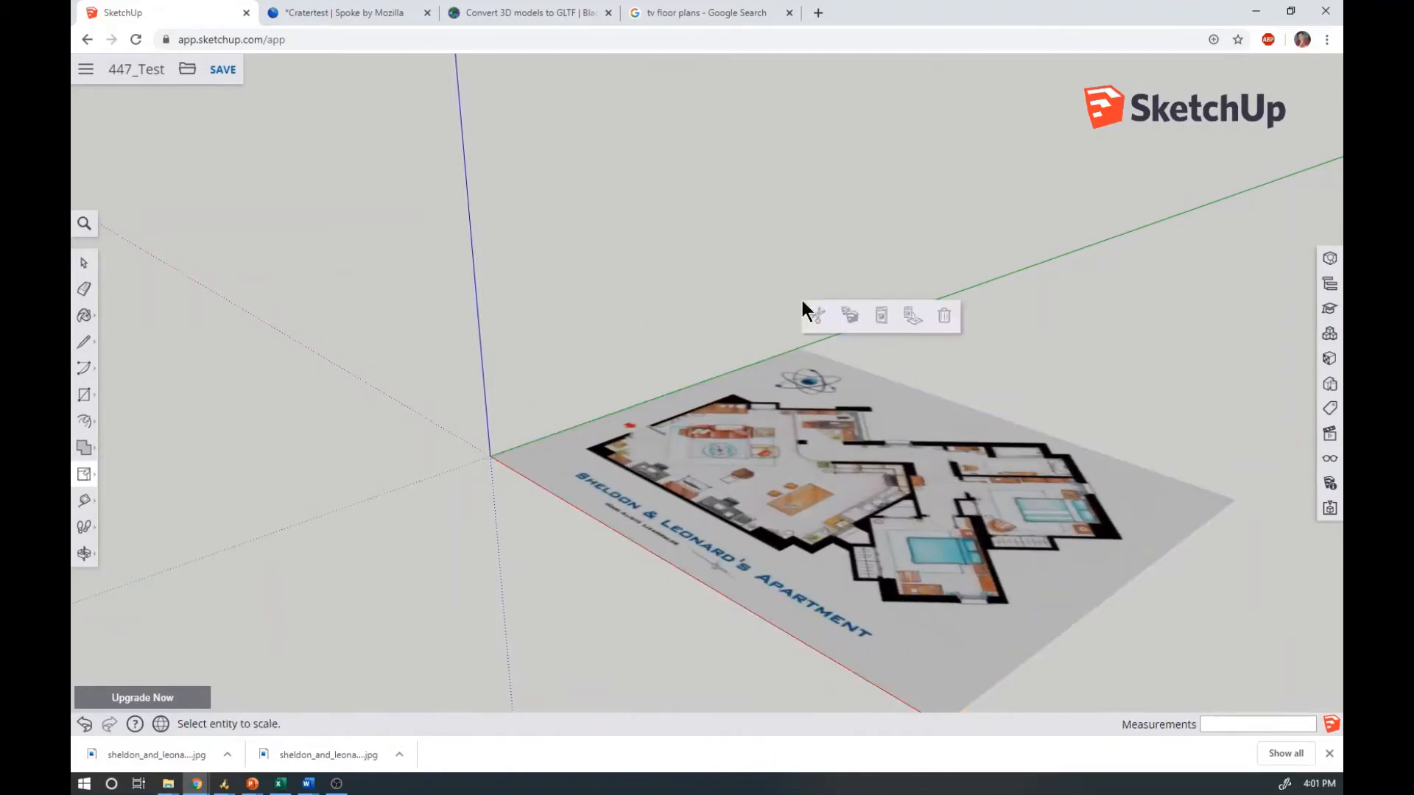
pyautogui.click(666, 282)
# Examine the apartment floor plan from above and up close at the inner wall corner beside the living-room cabinet
pyautogui.moveTo(652, 333); pyautogui.dragTo(755, 604, button='middle')
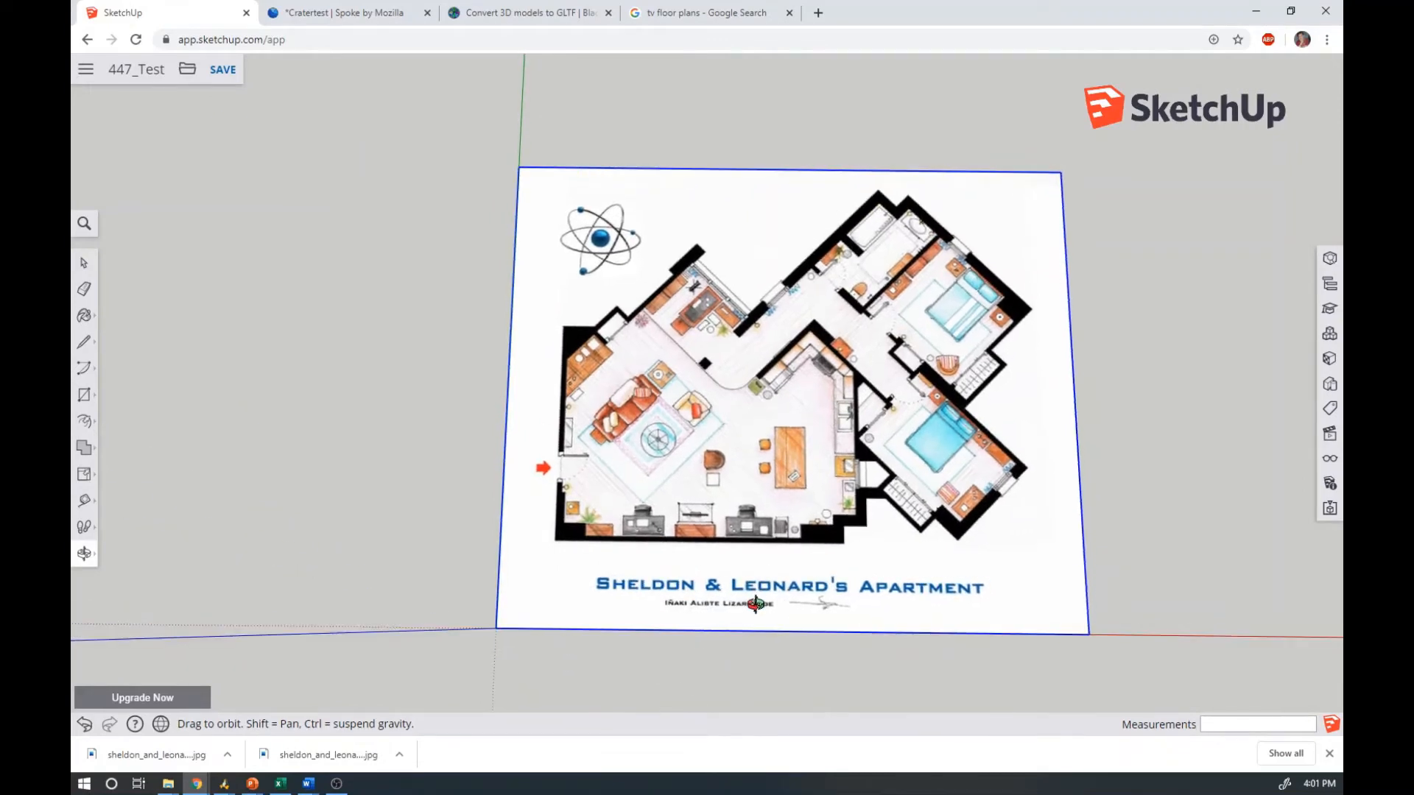
pyautogui.press('s')
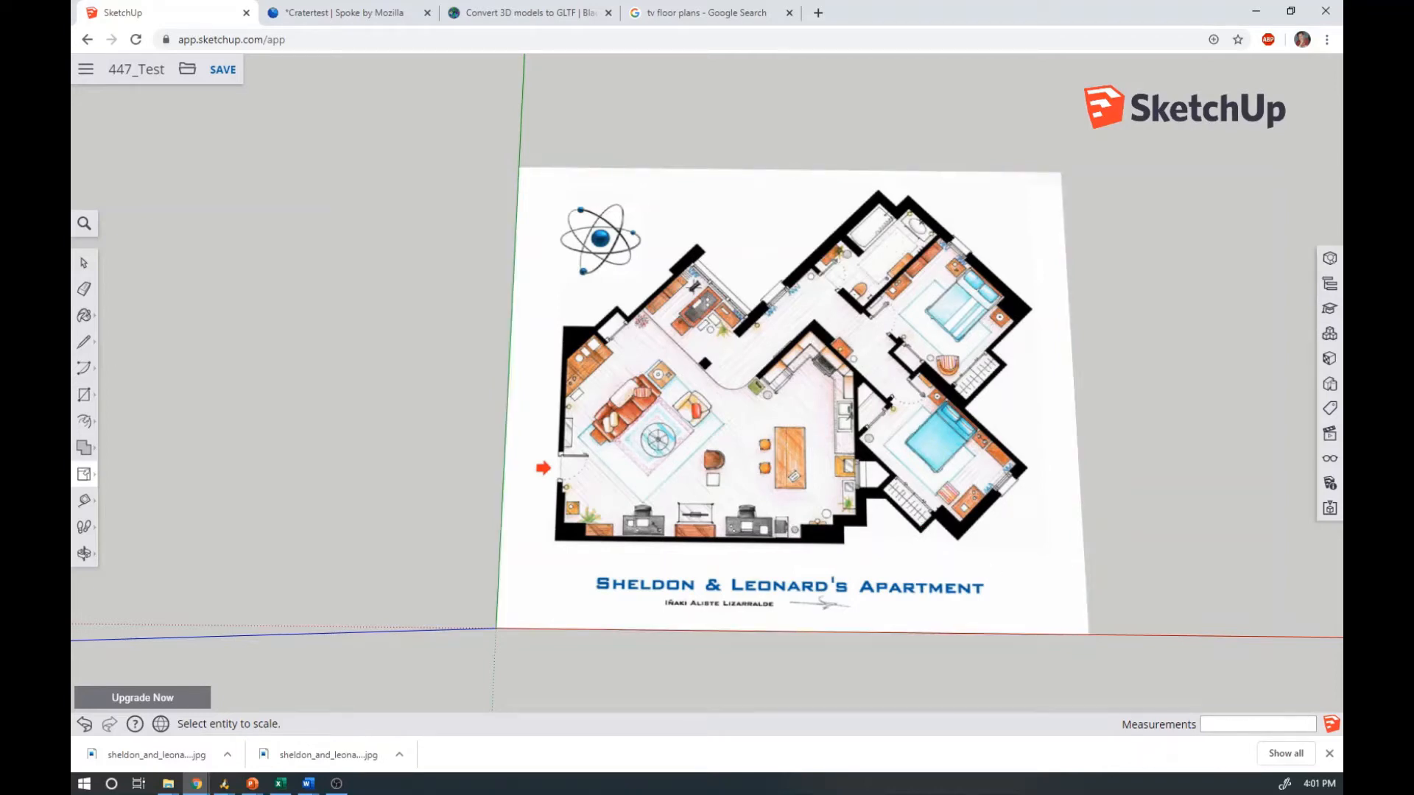
pyautogui.click(85, 346)
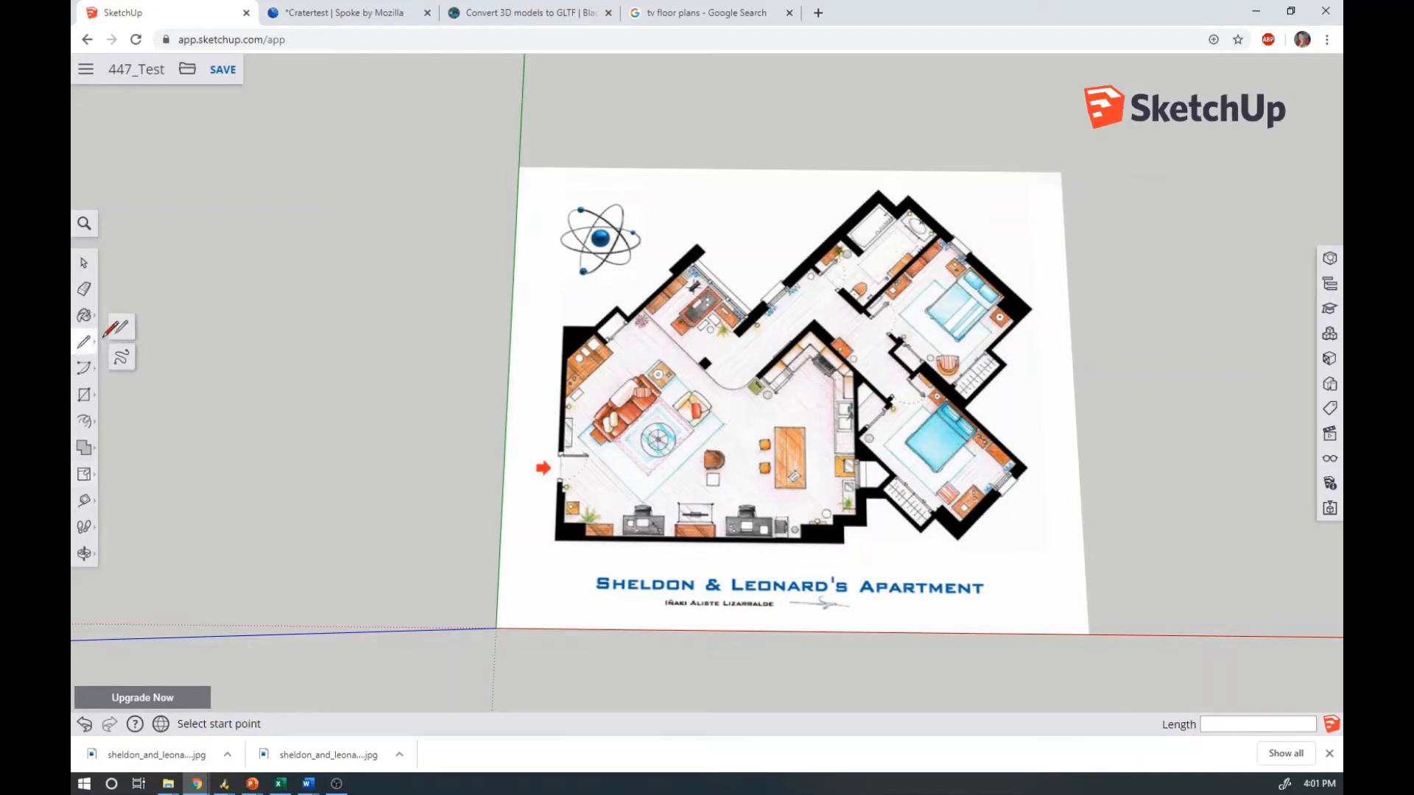
pyautogui.scroll(6, 598, 353)
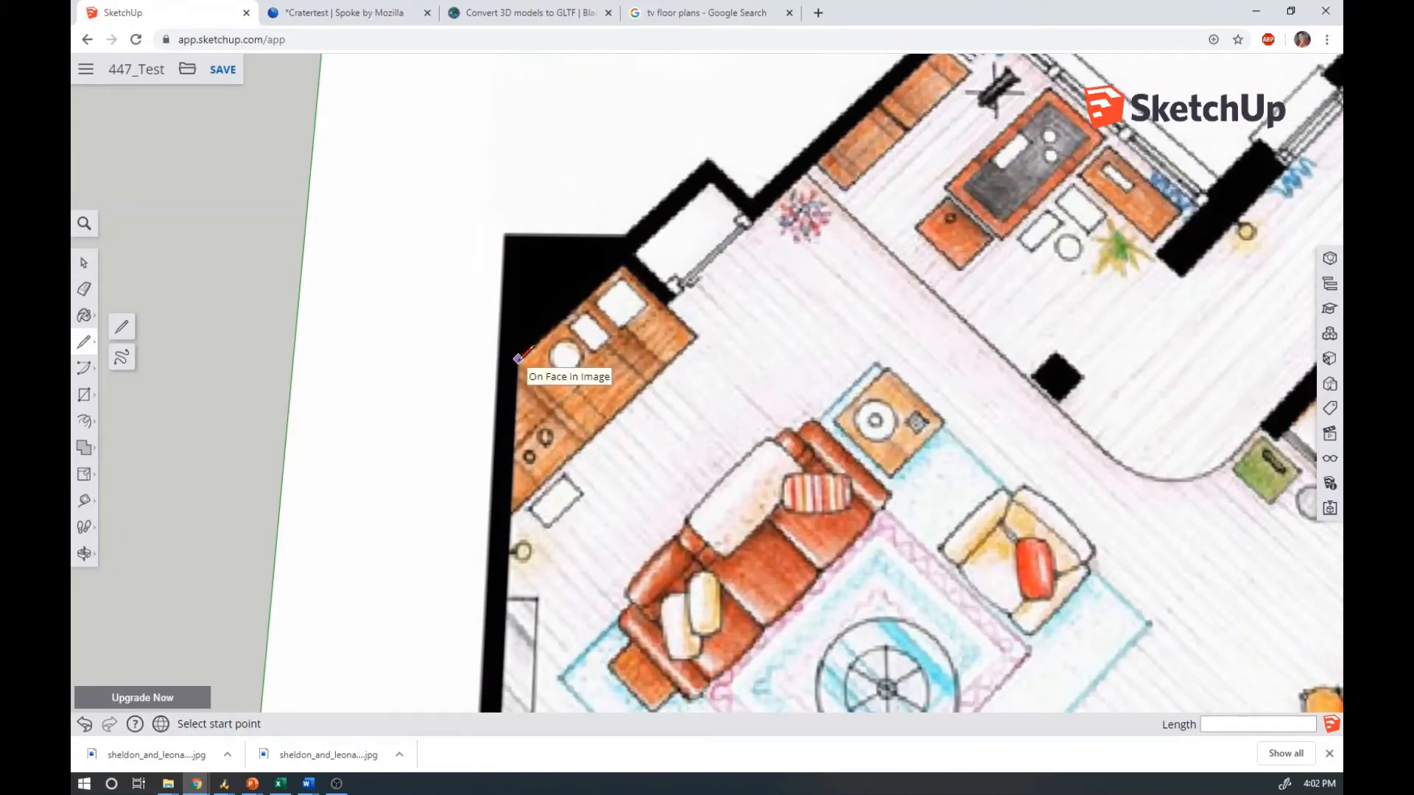
pyautogui.scroll(-6, 518, 358)
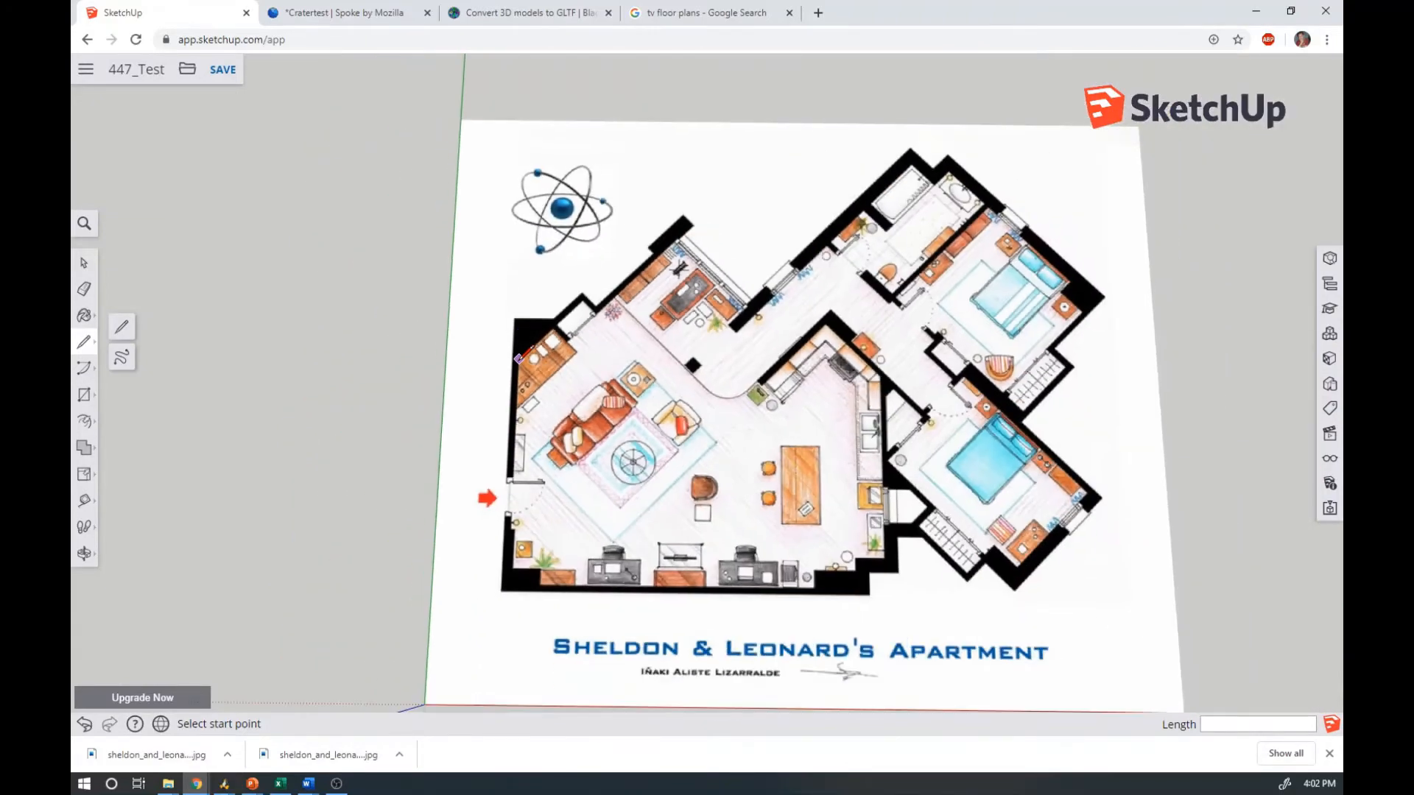
pyautogui.scroll(8, 518, 359)
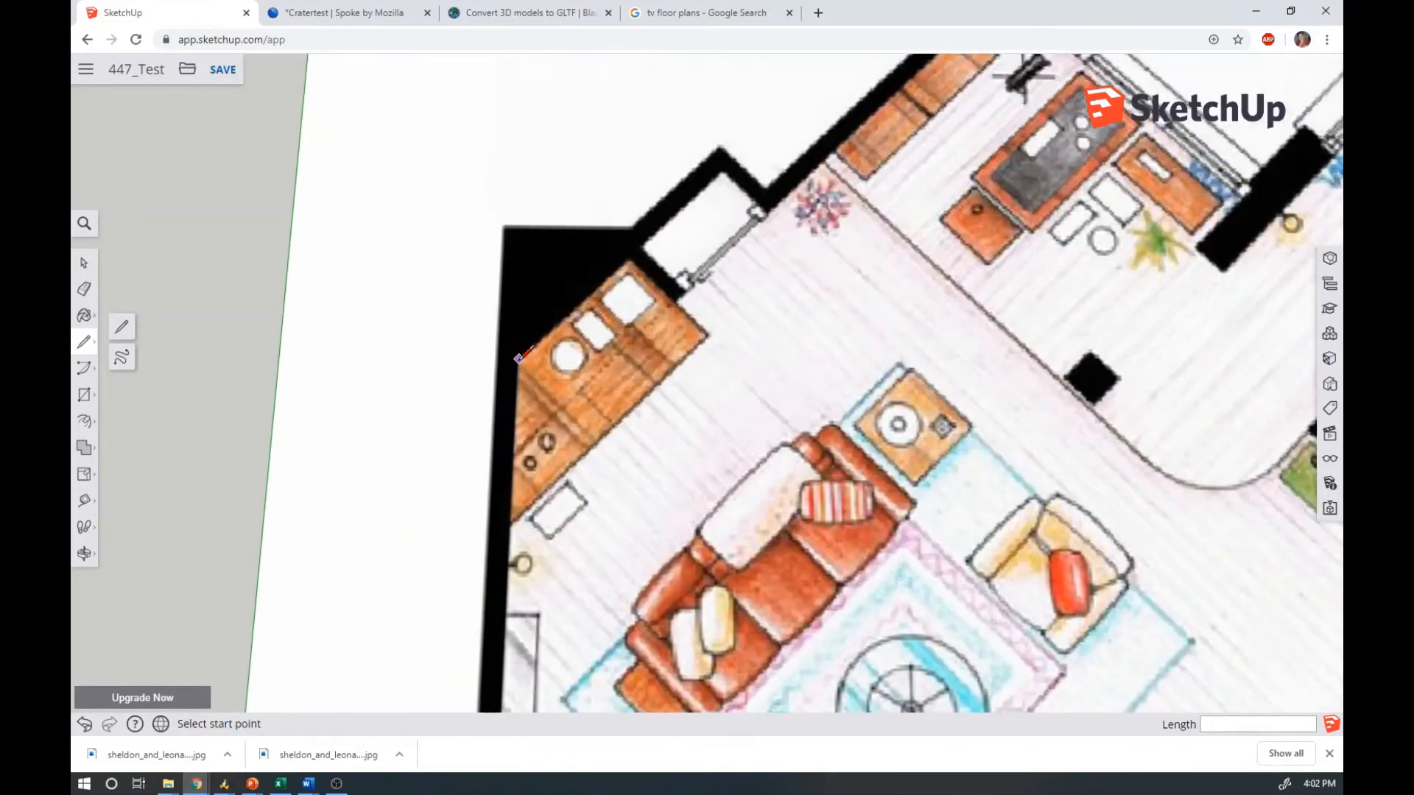
pyautogui.scroll(-7, 518, 358)
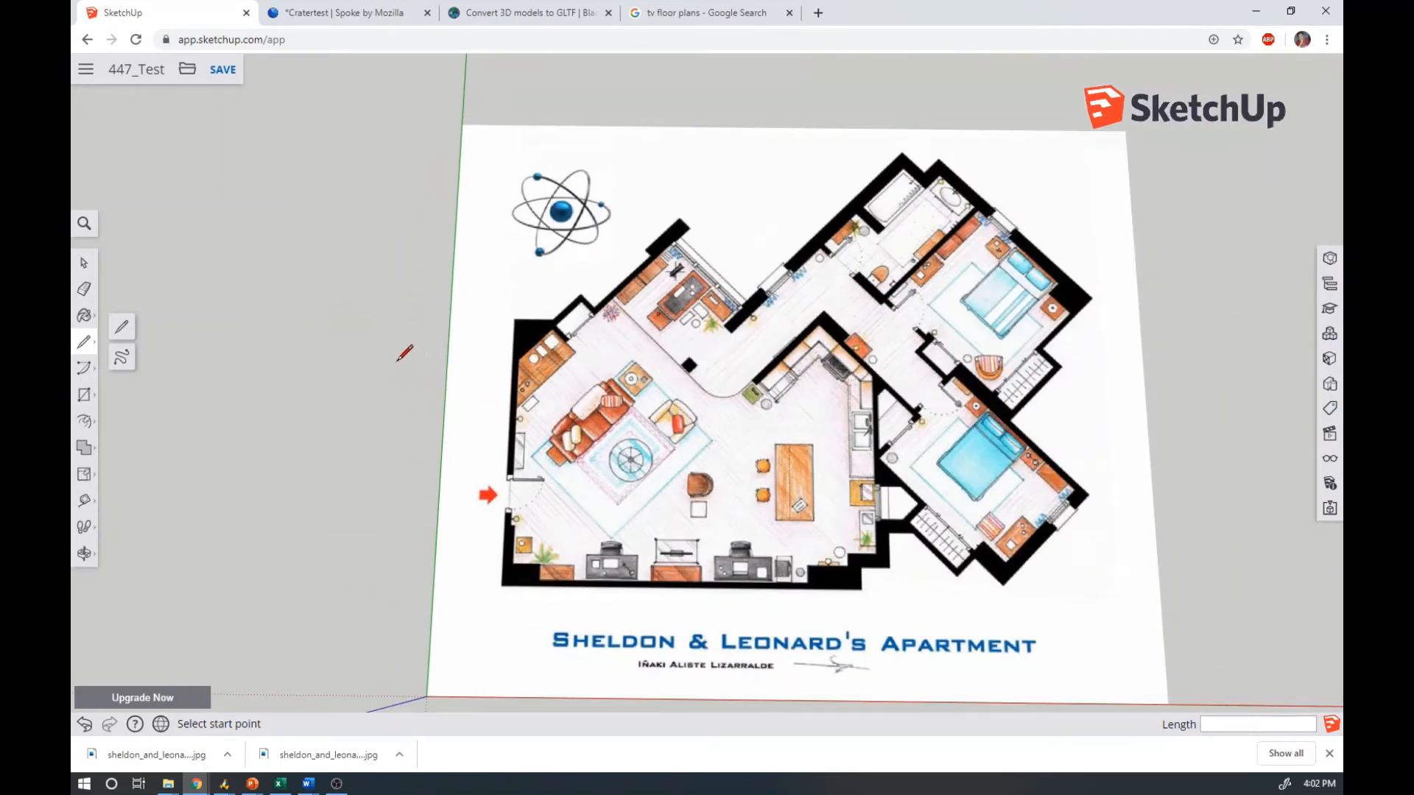
pyautogui.moveTo(407, 353)
pyautogui.mouseDown(button='middle')
pyautogui.moveTo(474, 322)
pyautogui.moveTo(489, 230)
pyautogui.moveTo(554, 196)
pyautogui.moveTo(452, 361)
pyautogui.moveTo(467, 335)
pyautogui.moveTo(413, 350)
pyautogui.moveTo(439, 368)
pyautogui.mouseUp(button='middle')
# Draw a line along the living room's entrance wall, from the diagonal cabinet corner past the door to the small wall jog
pyautogui.press('l')
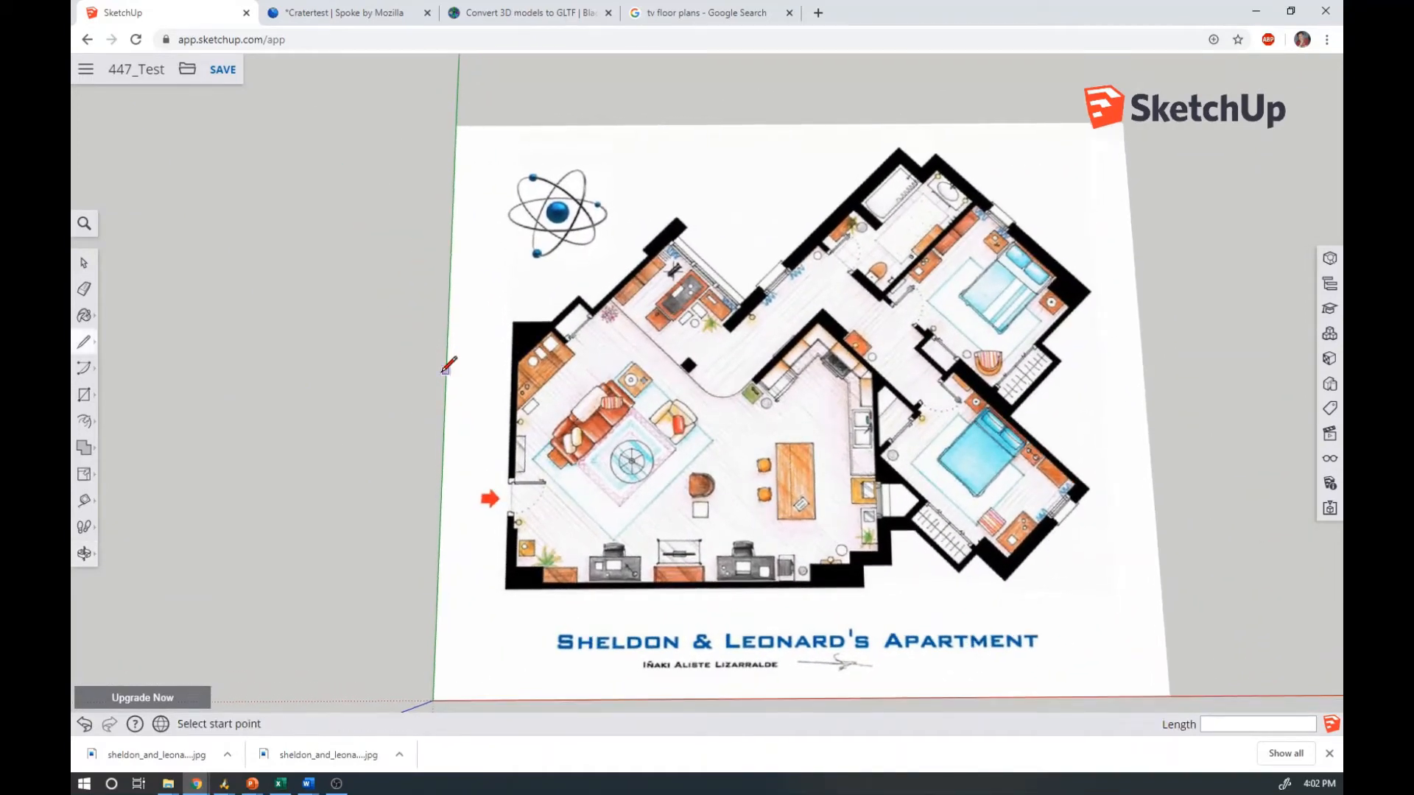
pyautogui.scroll(6, 530, 353)
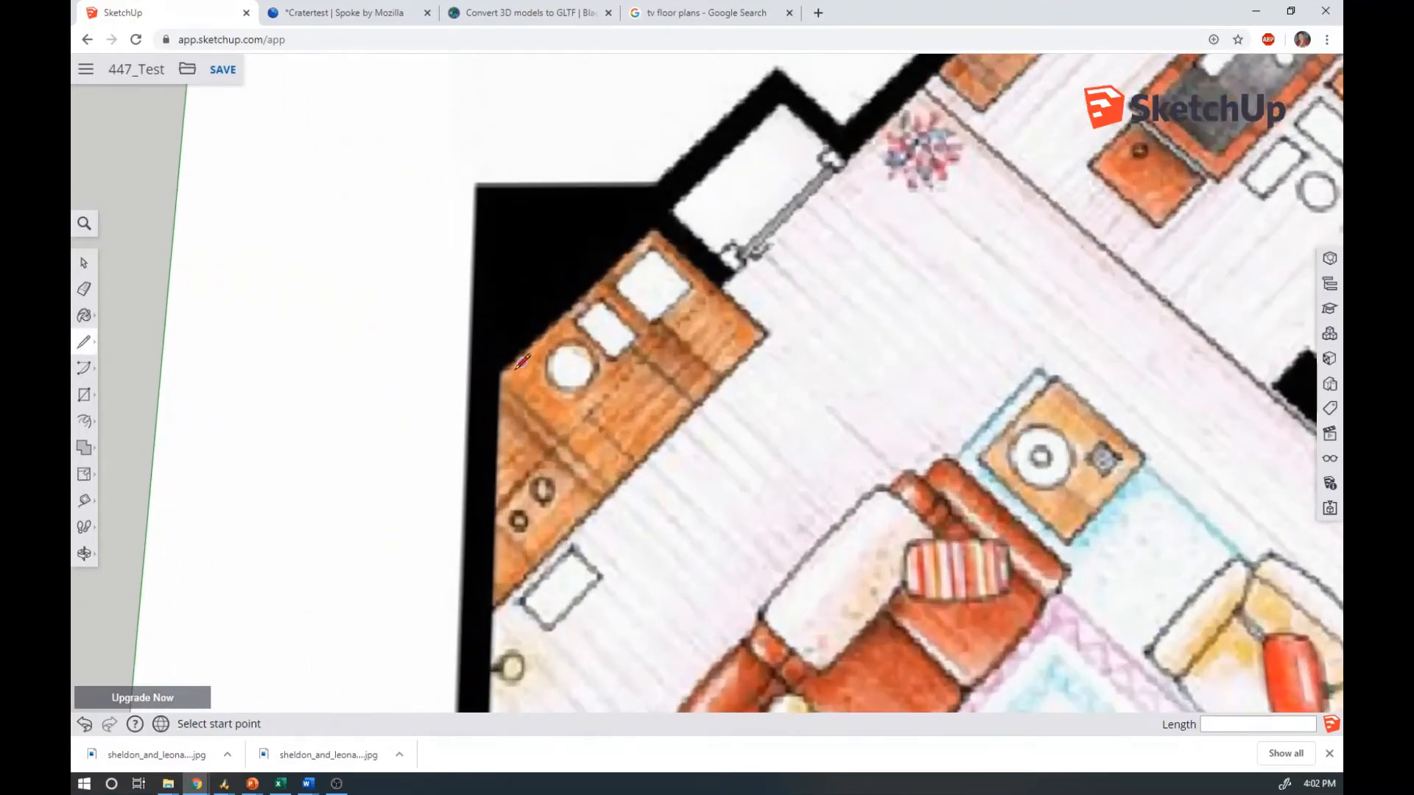
pyautogui.click(501, 370)
pyautogui.scroll(-5, 680, 388)
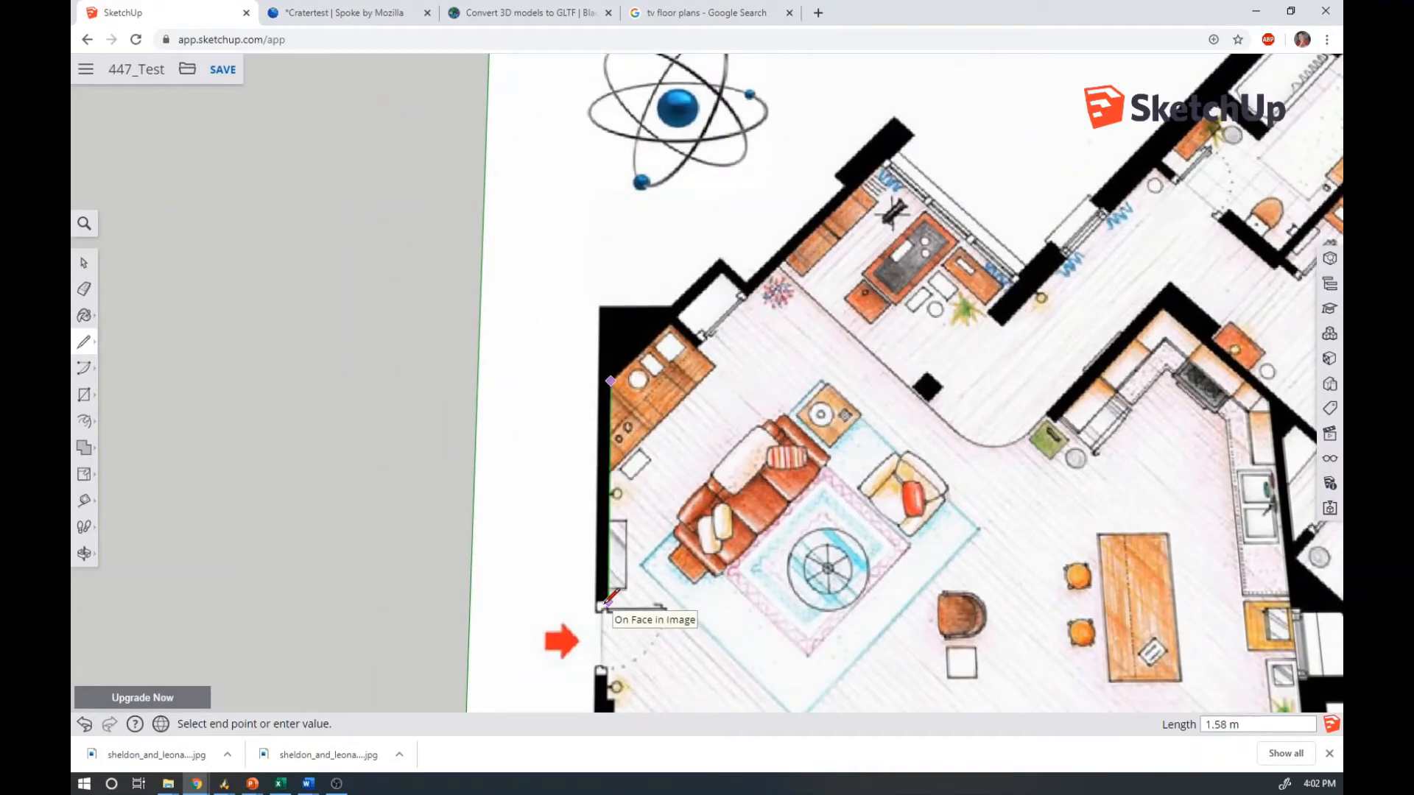
pyautogui.scroll(-3, 648, 508)
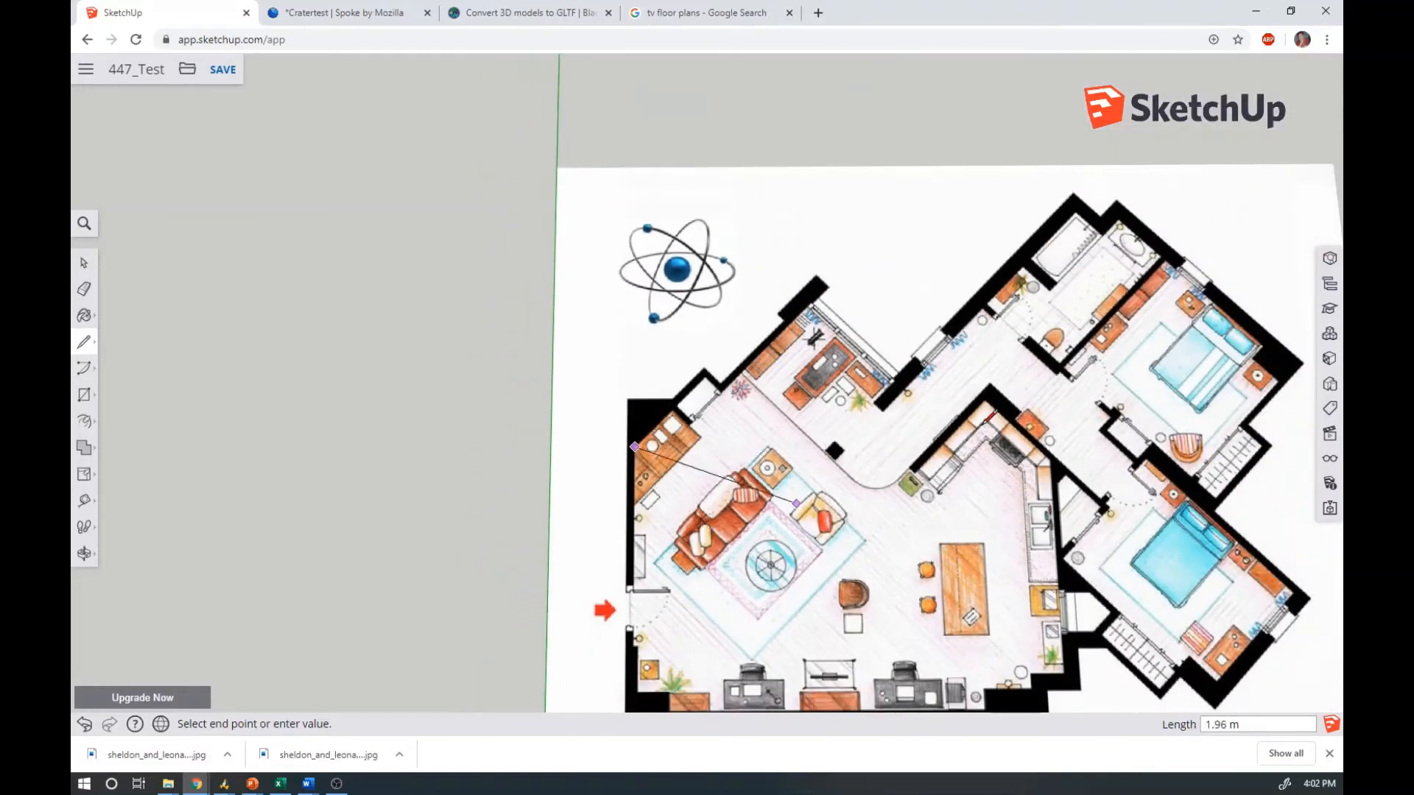
pyautogui.scroll(-2, 854, 543)
pyautogui.scroll(4, 774, 585)
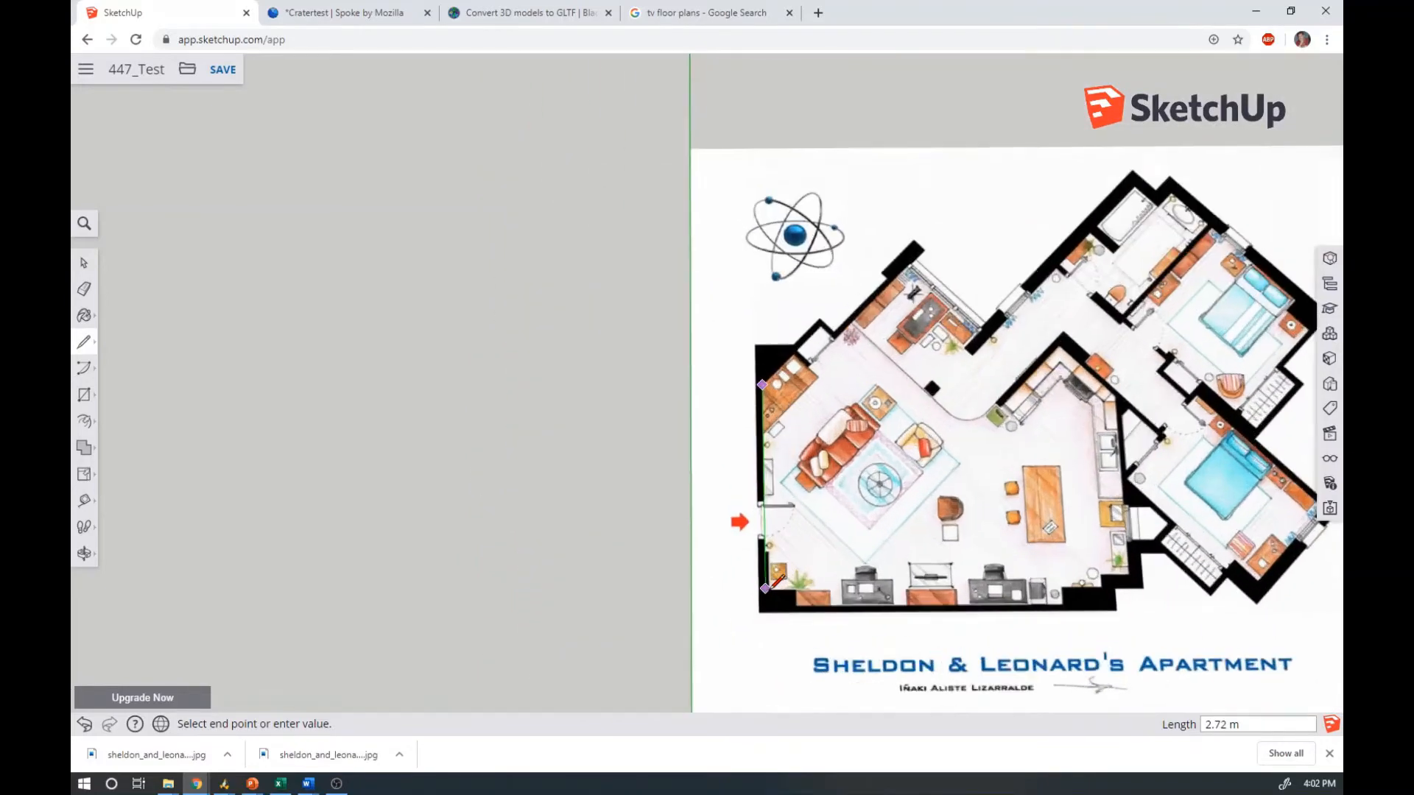
pyautogui.scroll(2, 772, 585)
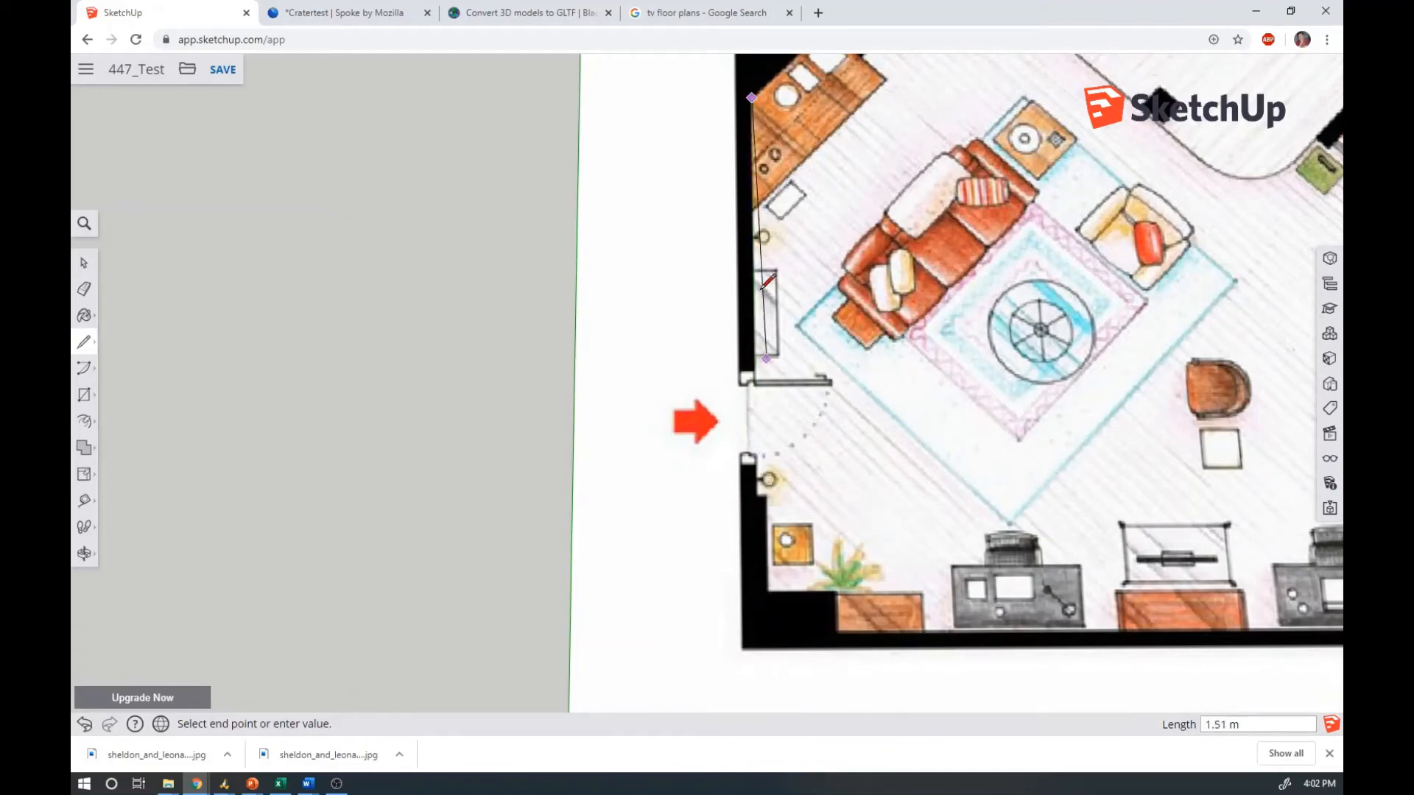
pyautogui.click(757, 496)
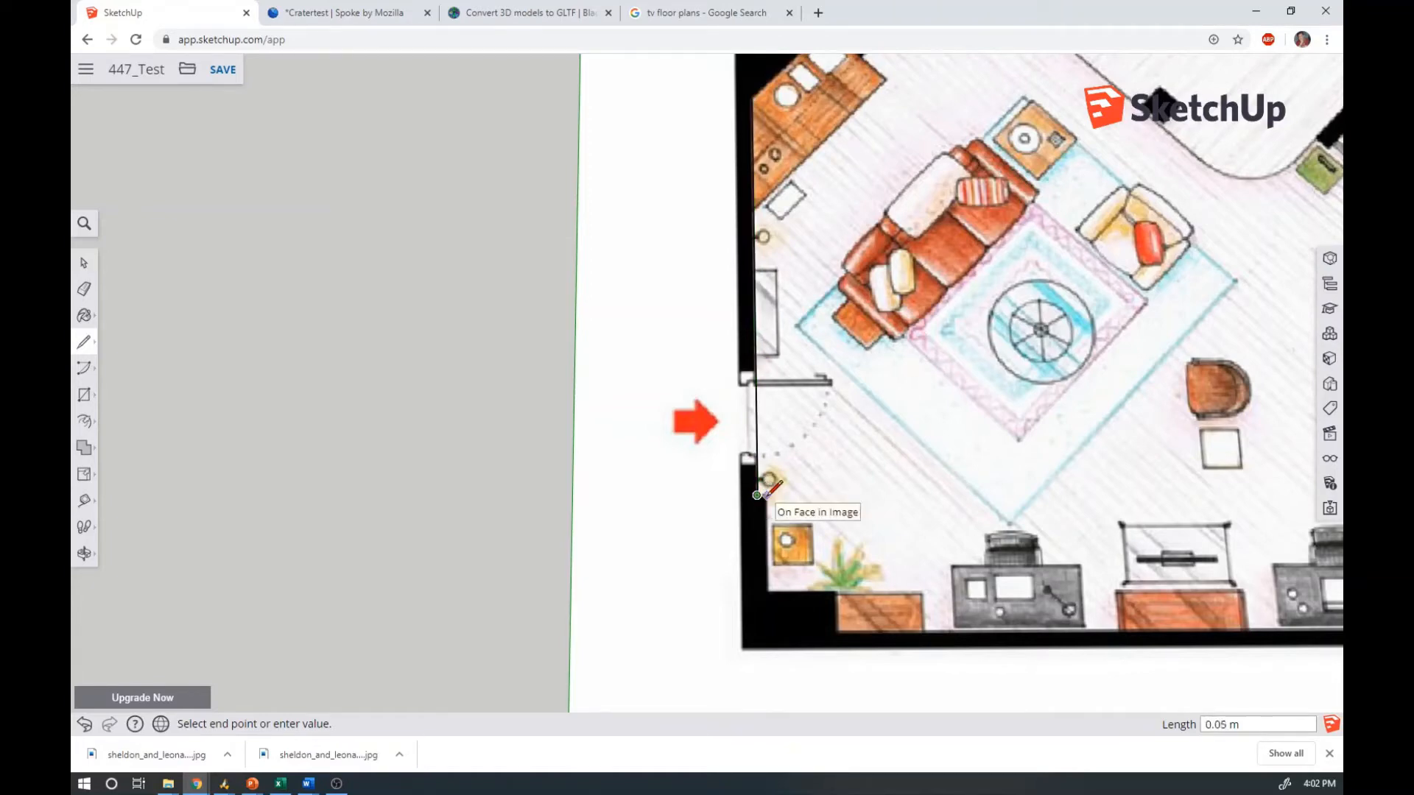
# Trace the short wall jog just below the entrance door with a line about 0.05 m long
pyautogui.scroll(5, 767, 492)
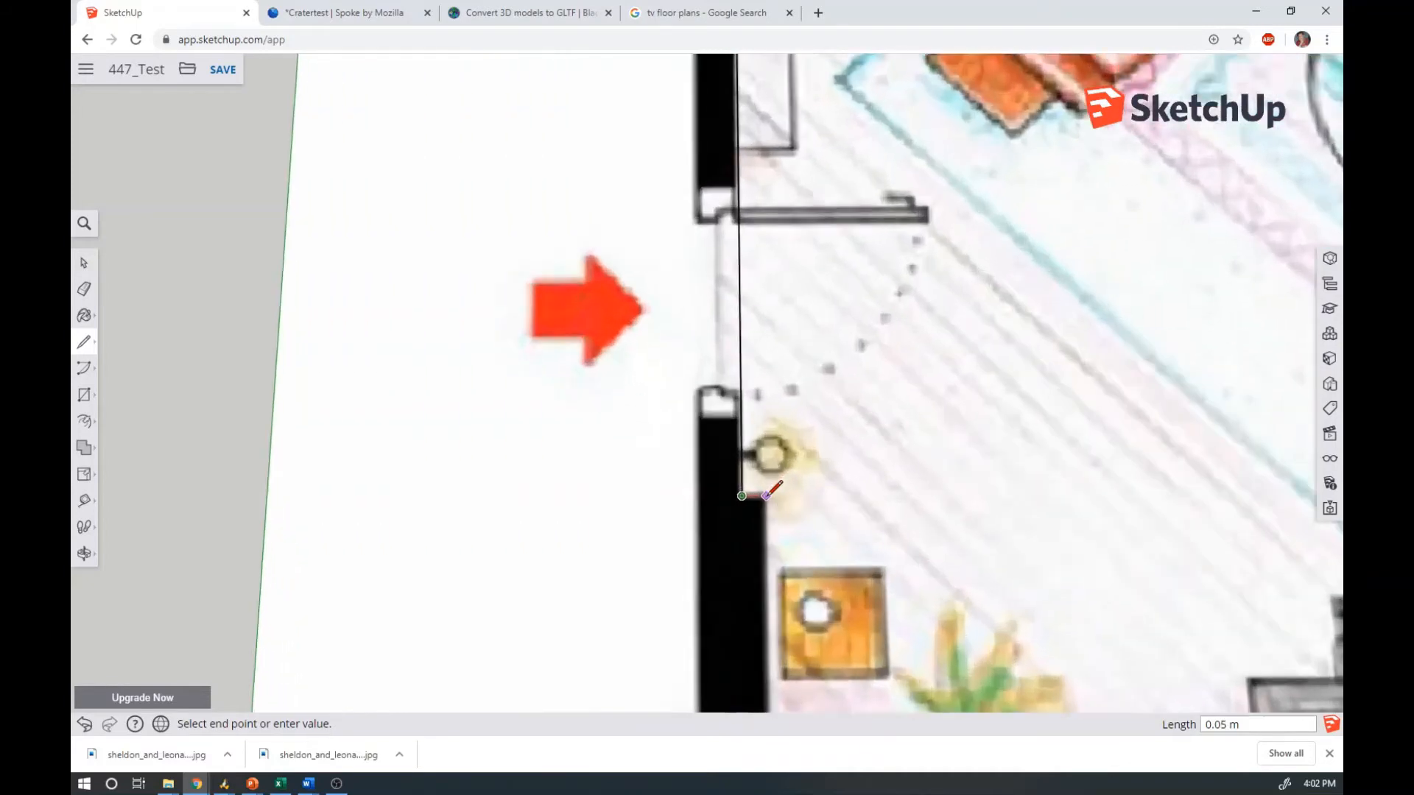
pyautogui.scroll(2, 767, 494)
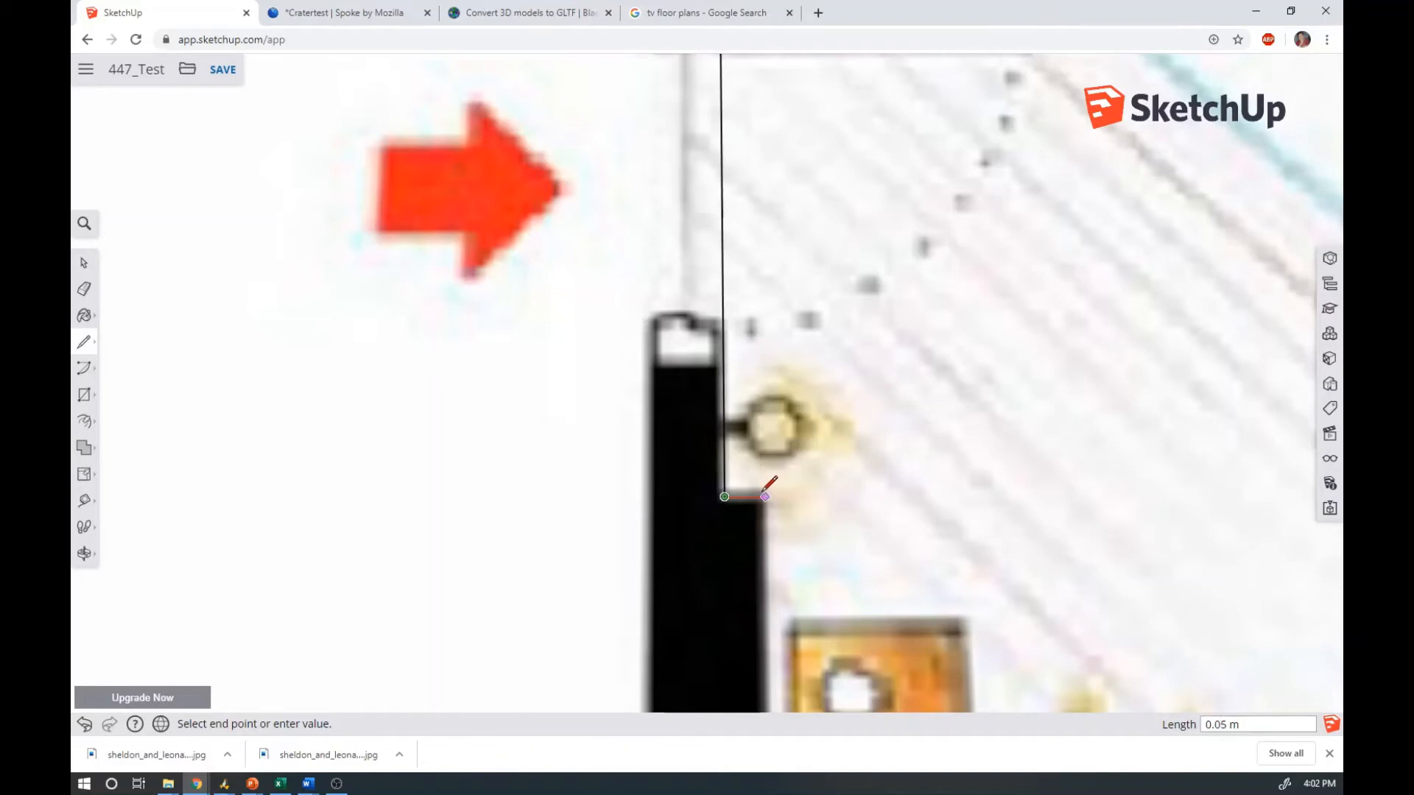
pyautogui.scroll(-6, 766, 495)
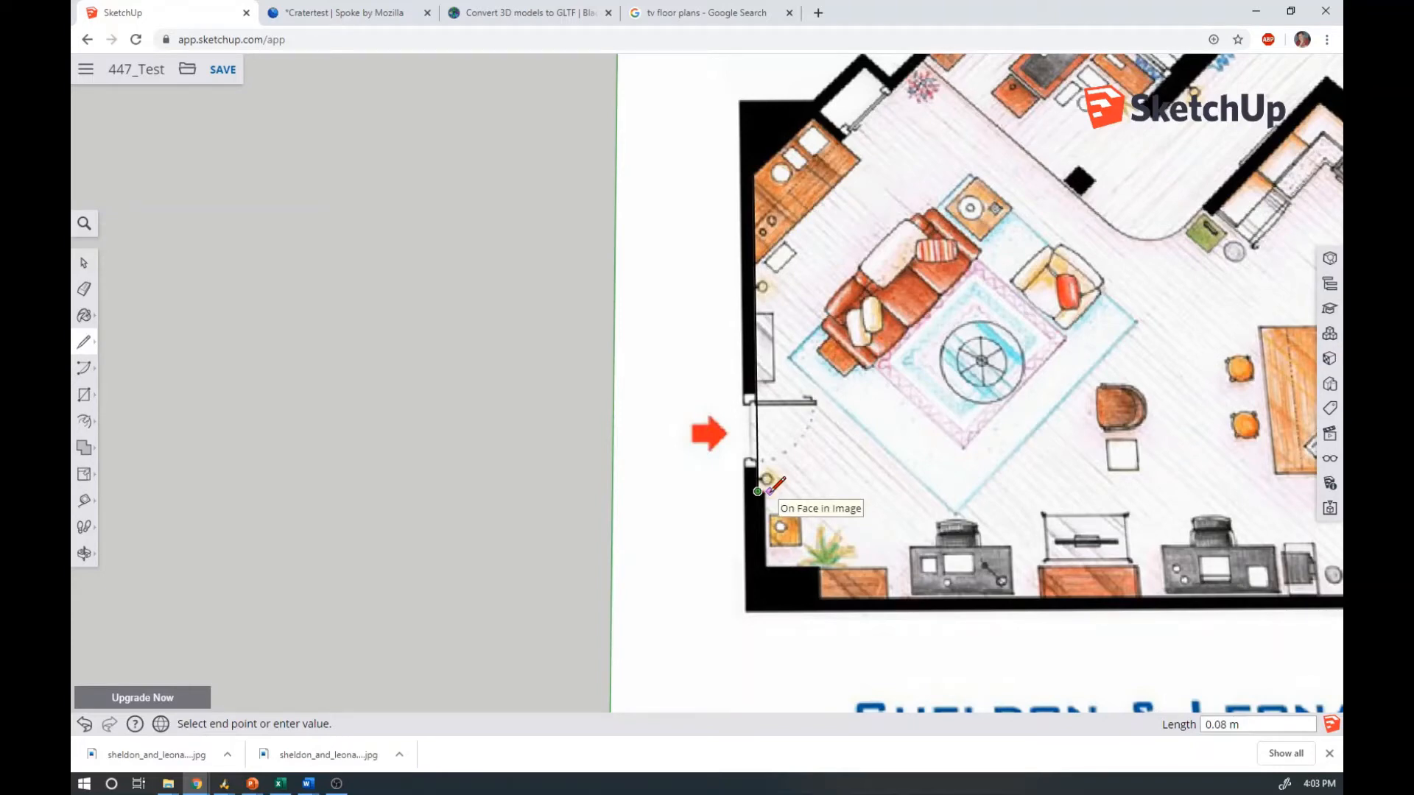
pyautogui.scroll(10, 769, 491)
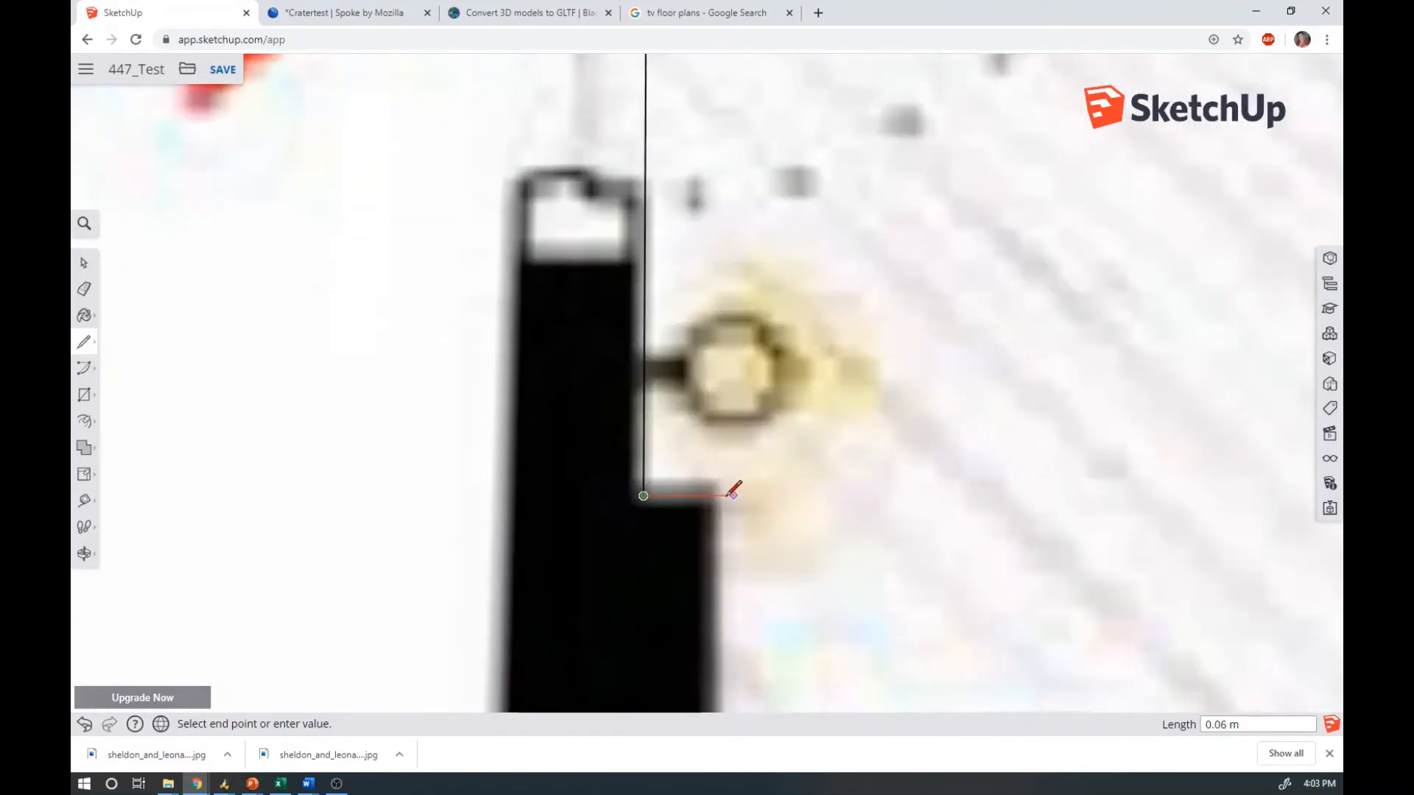
pyautogui.click(718, 495)
# Trace the inner wall around the corner block by the plant: about 0.50 m down, across the block, and about 0.20 m down
pyautogui.scroll(-5, 743, 427)
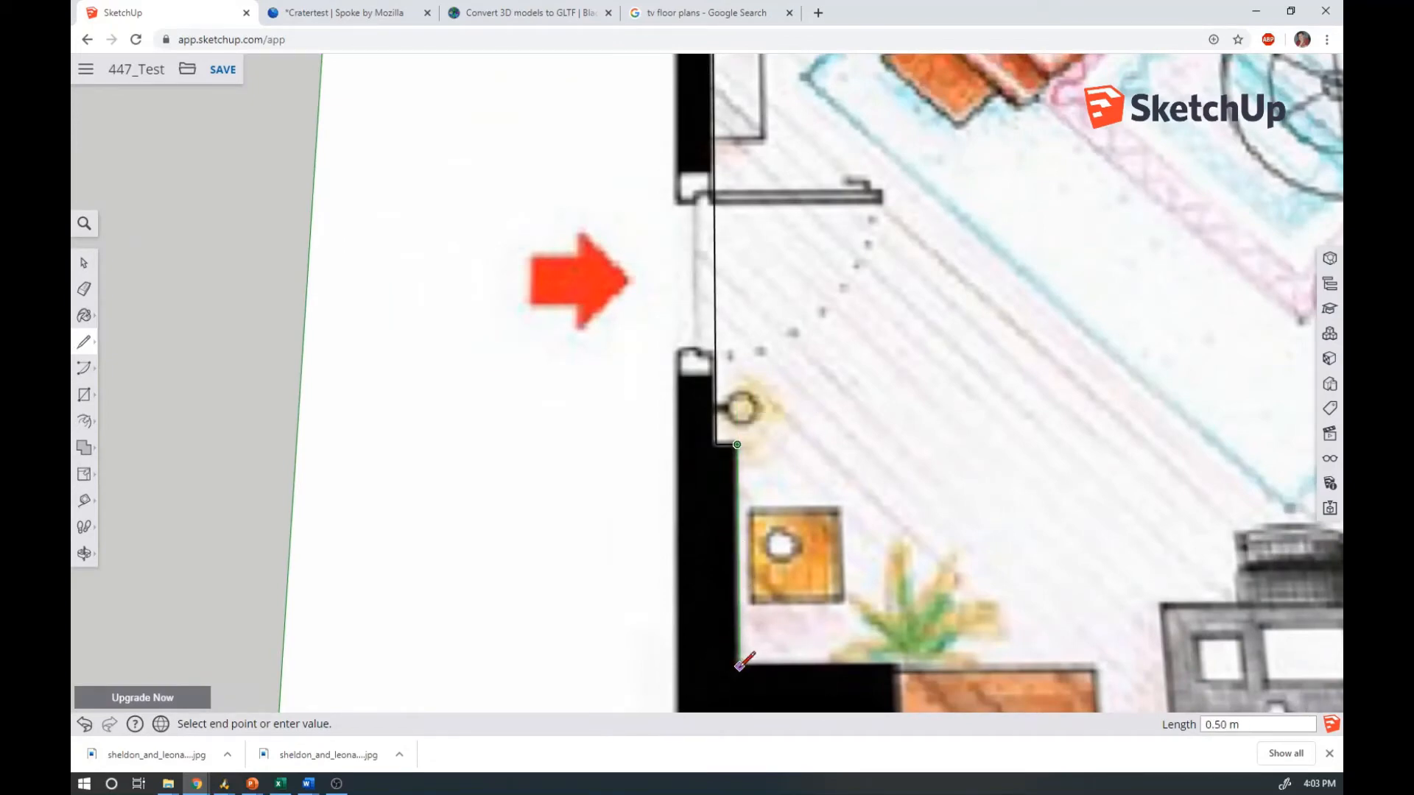
pyautogui.click(738, 667)
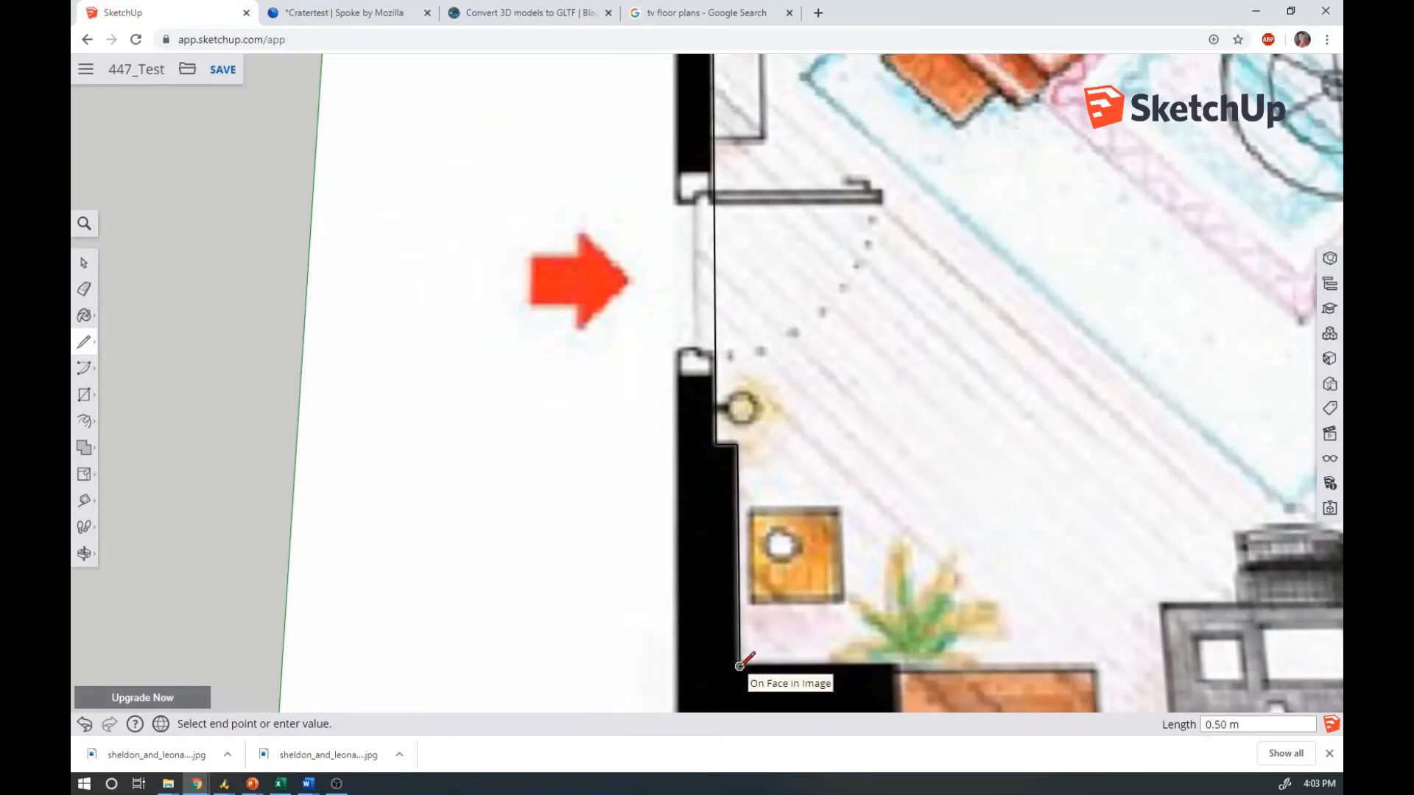
pyautogui.click(892, 666)
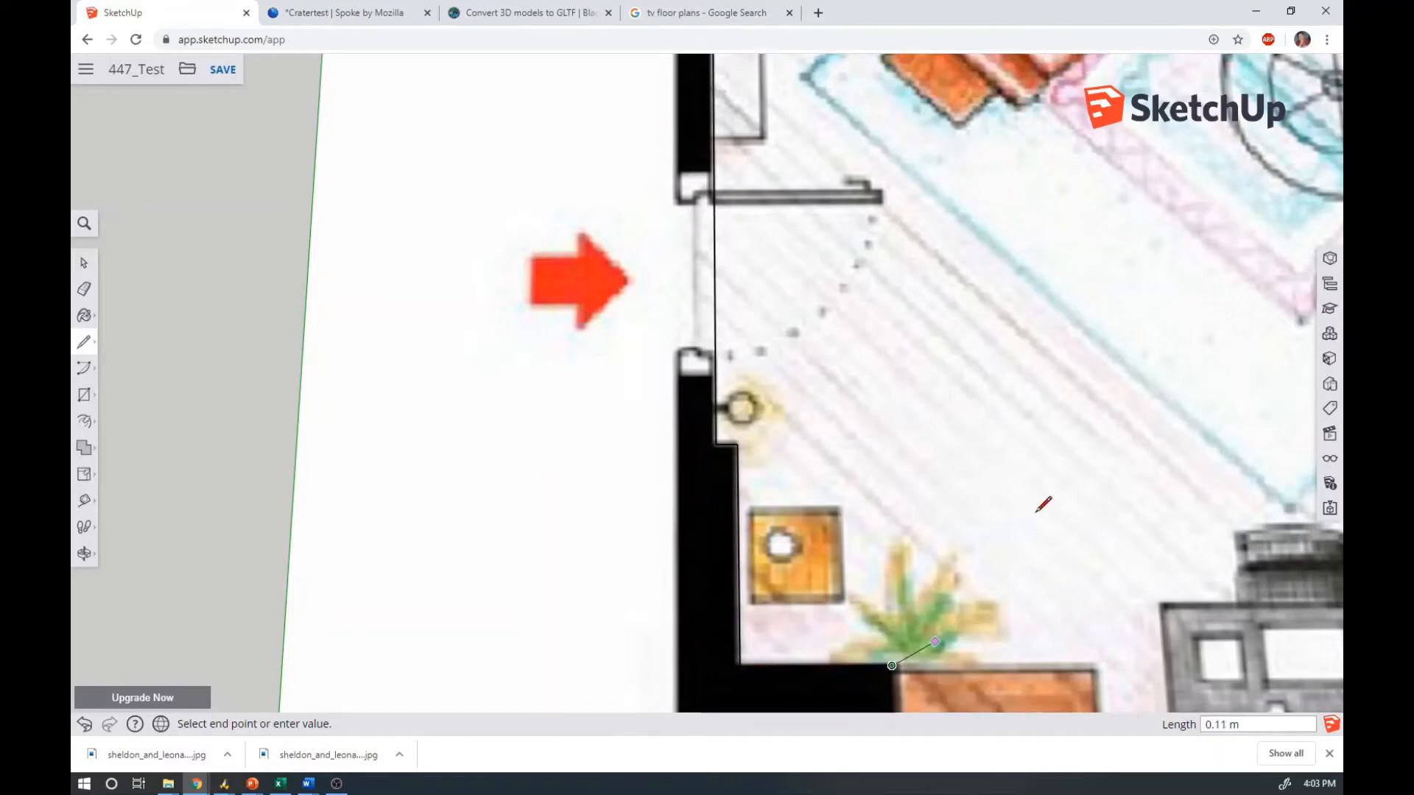
pyautogui.scroll(-4, 1053, 482)
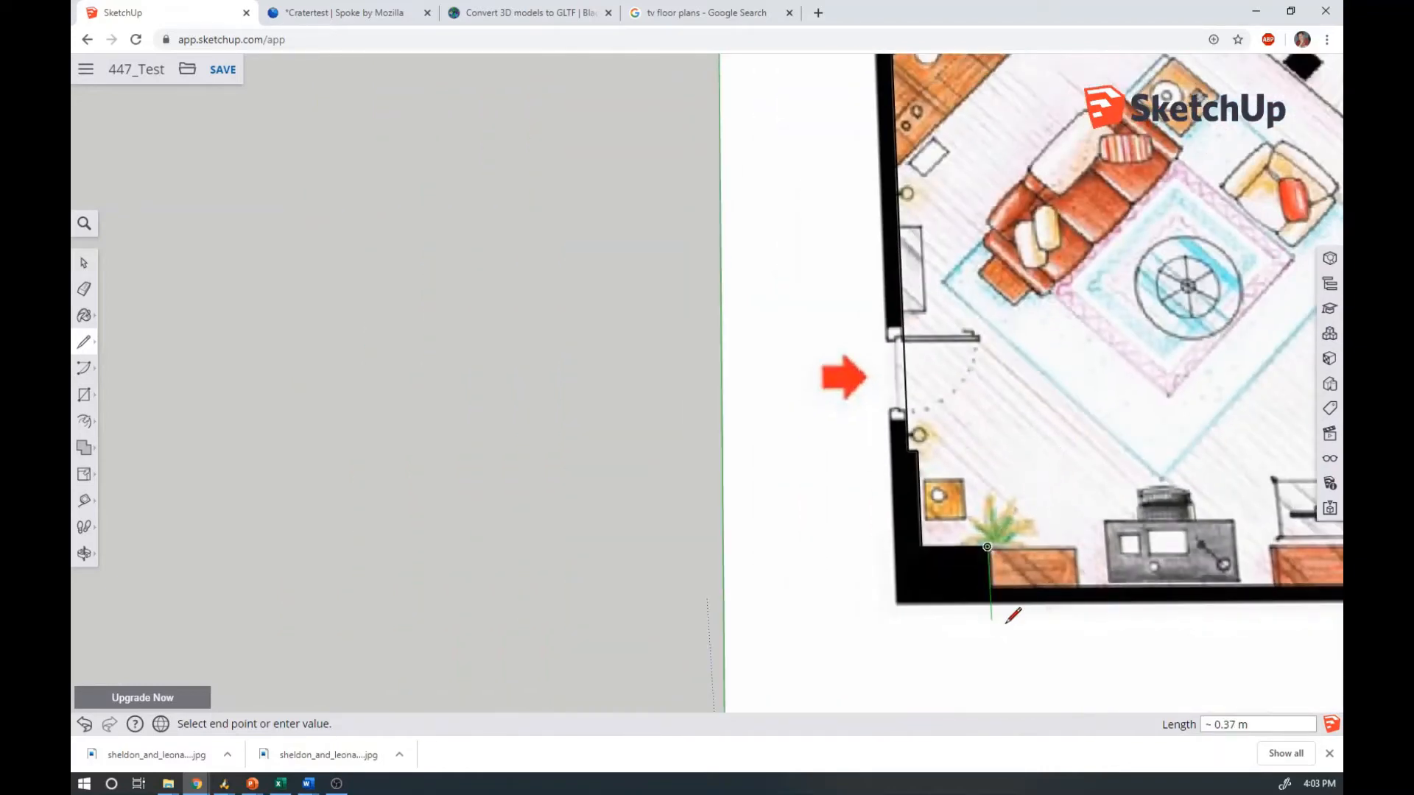
pyautogui.scroll(5, 1034, 593)
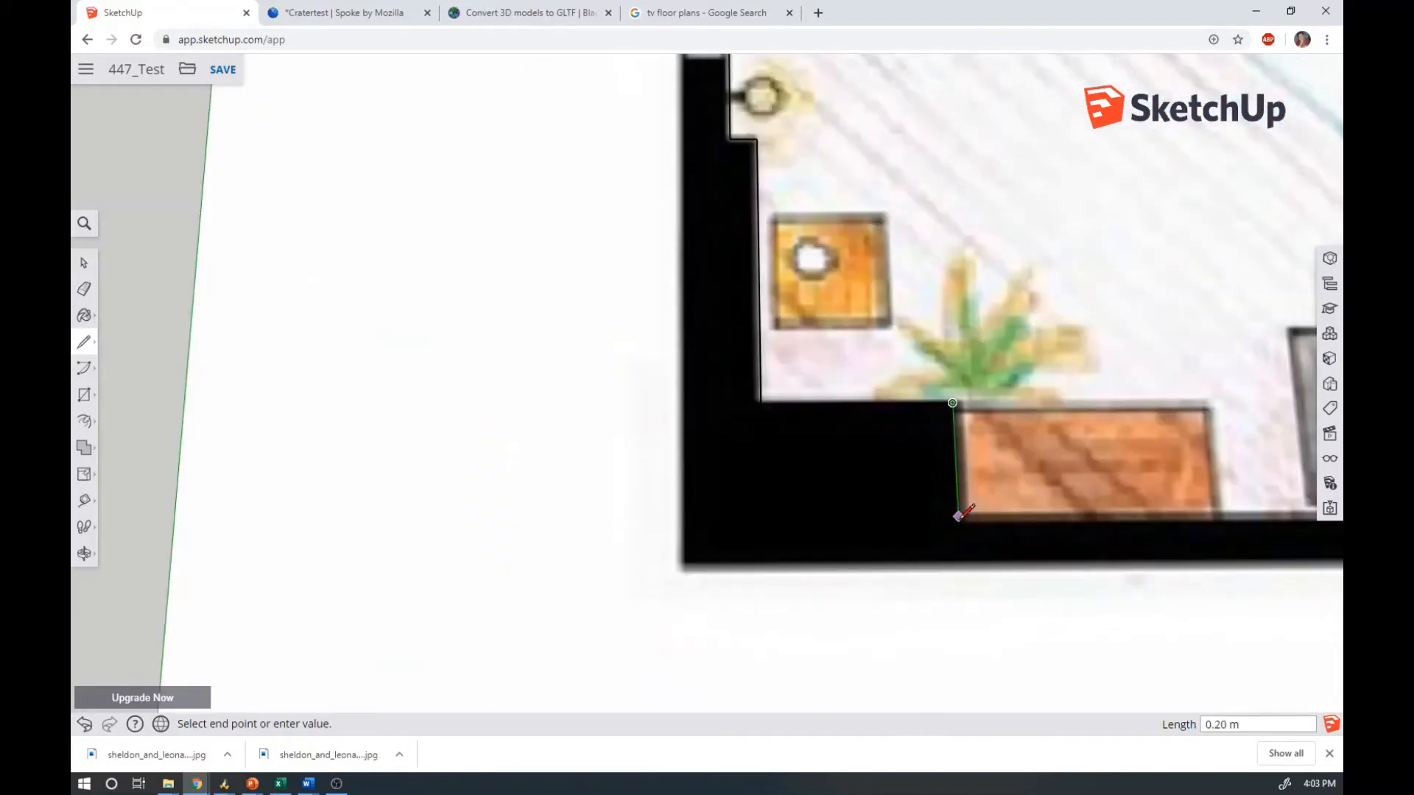
pyautogui.click(958, 522)
# Draw a line about 3.48 m long along the wall behind the desks, ending at the opposite wall block
pyautogui.scroll(-3, 876, 521)
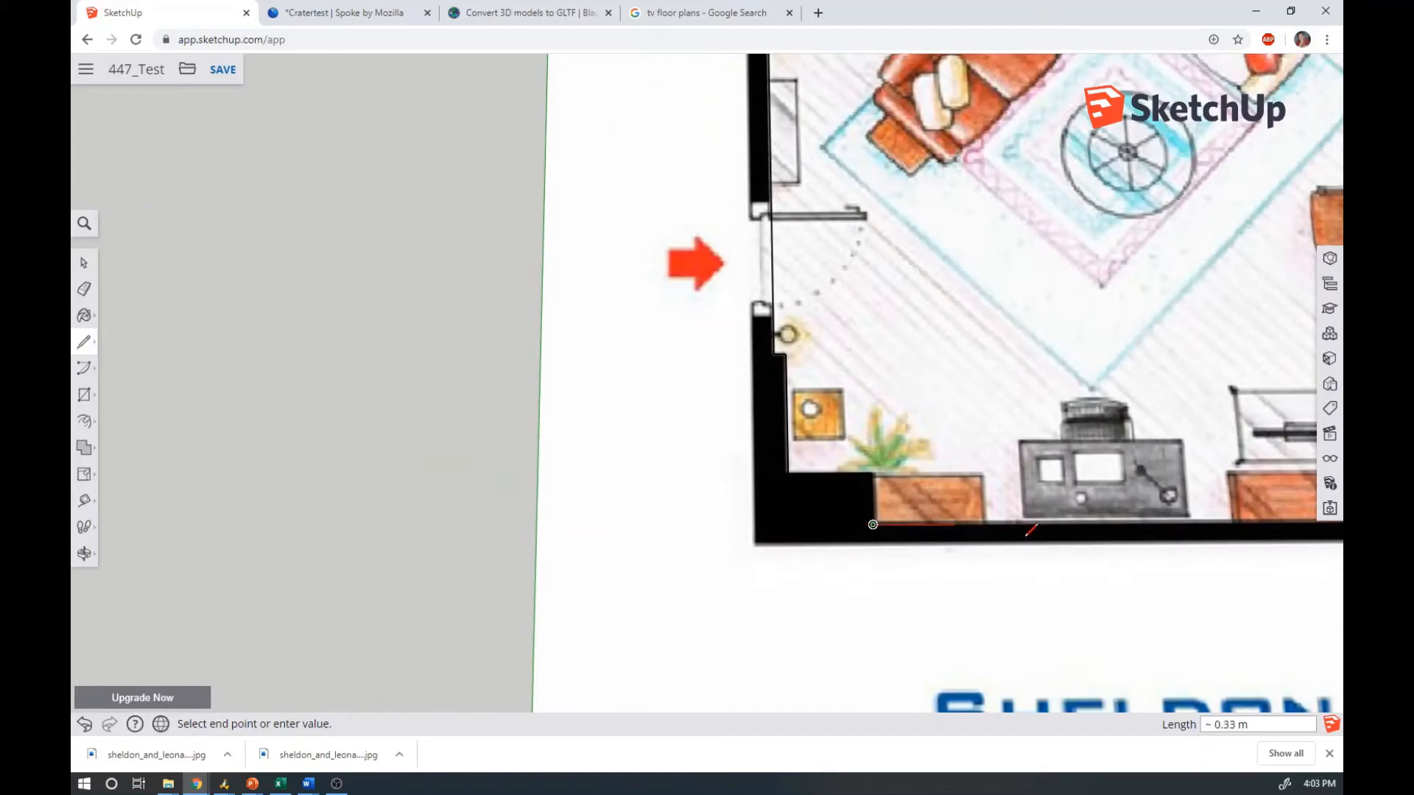
pyautogui.scroll(-5, 830, 360)
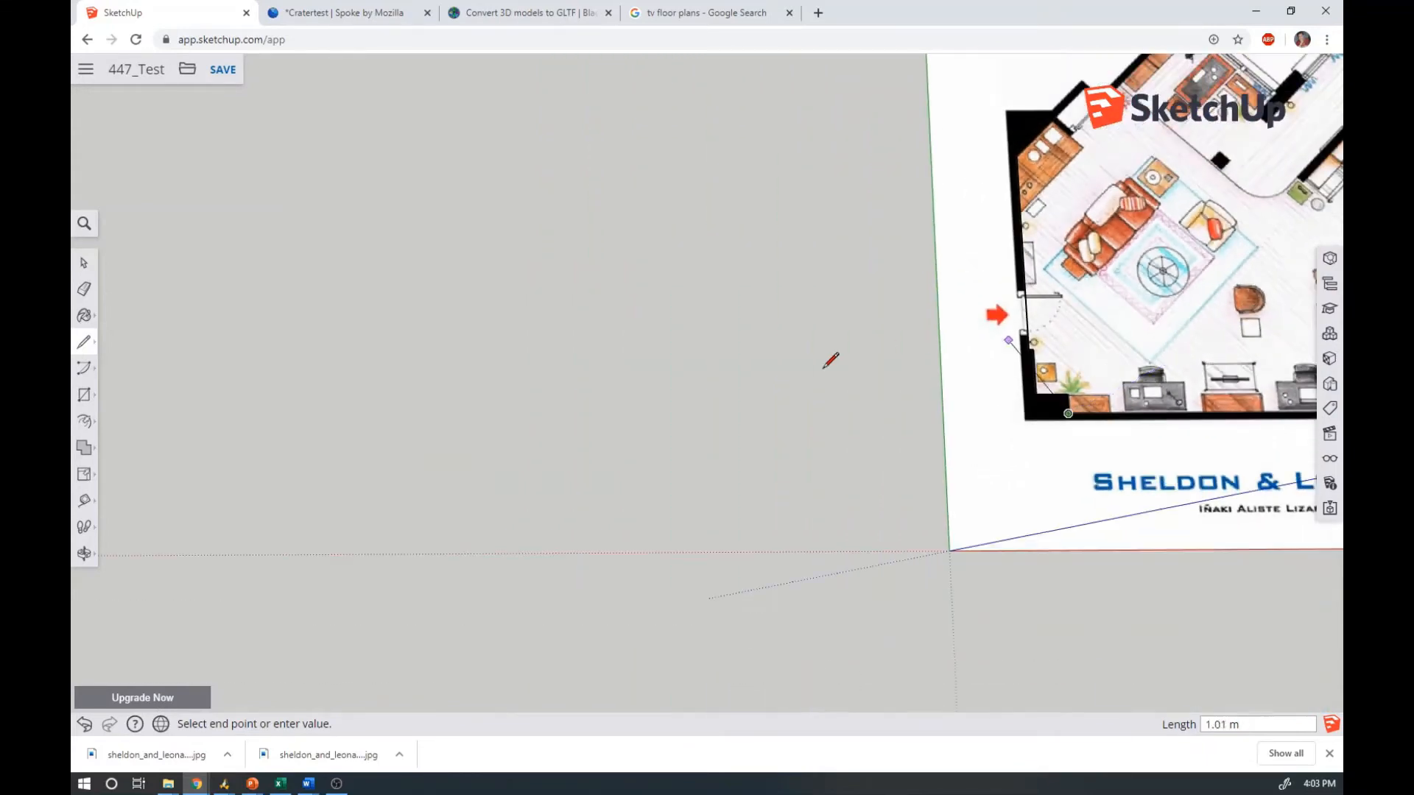
pyautogui.scroll(-2, 846, 356)
pyautogui.scroll(4, 1204, 331)
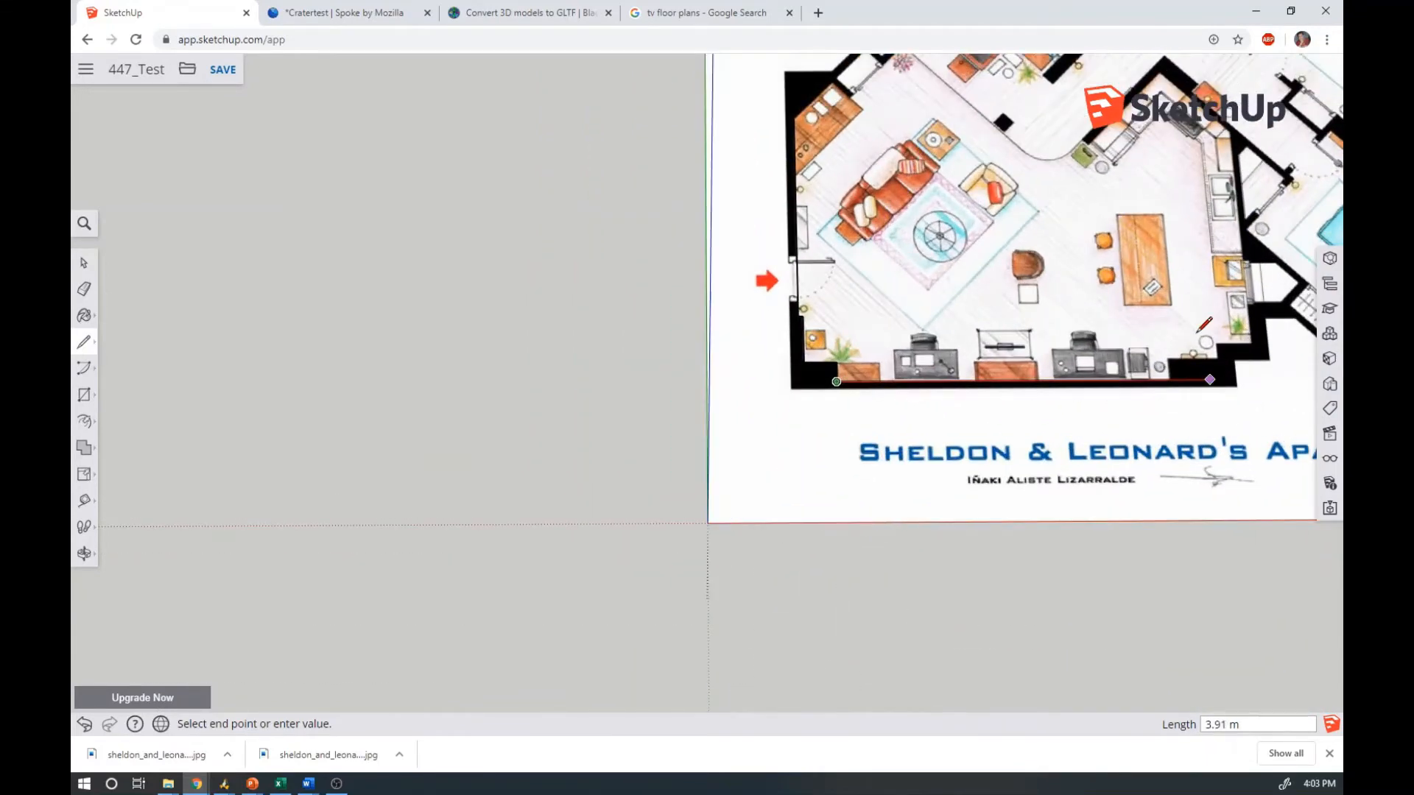
pyautogui.scroll(3, 1200, 335)
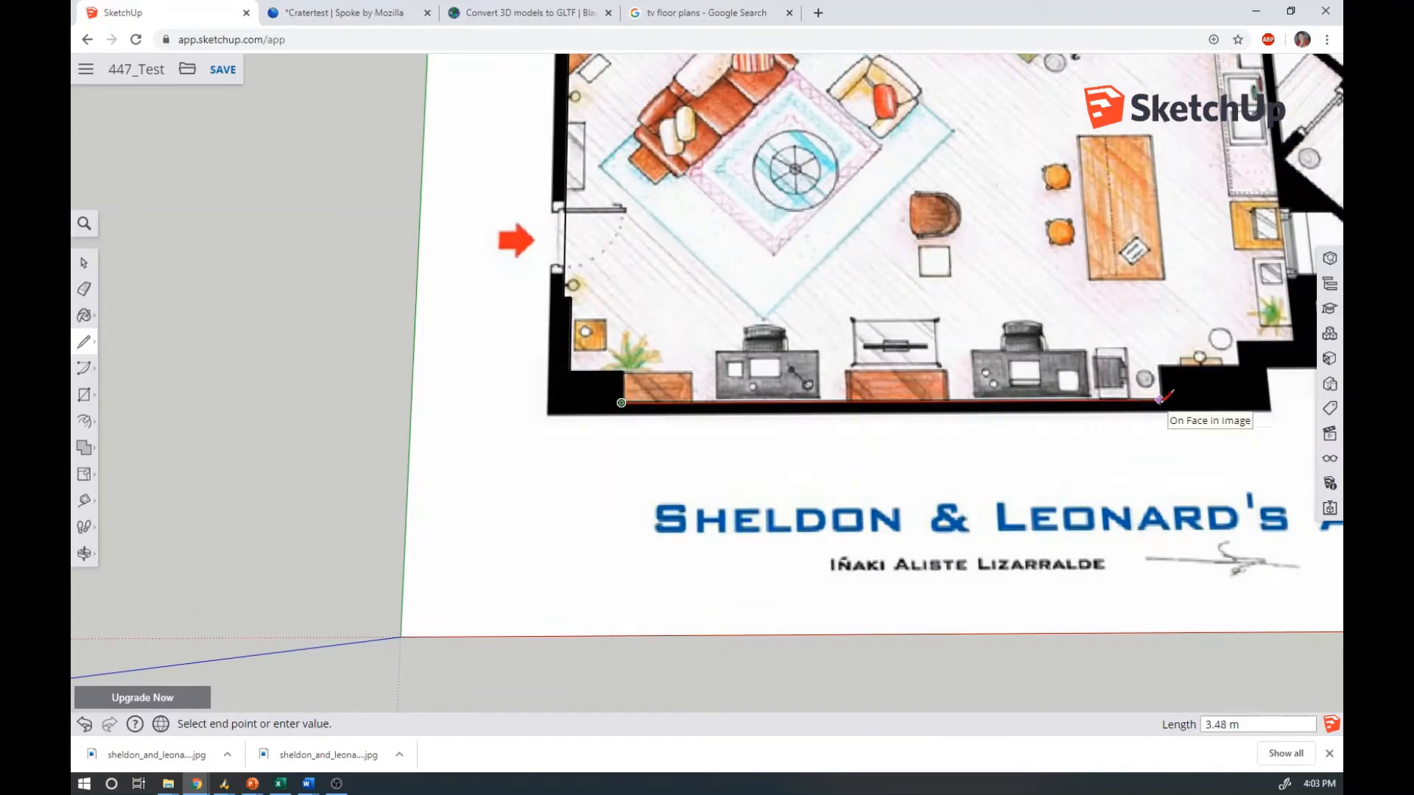
pyautogui.click(1161, 400)
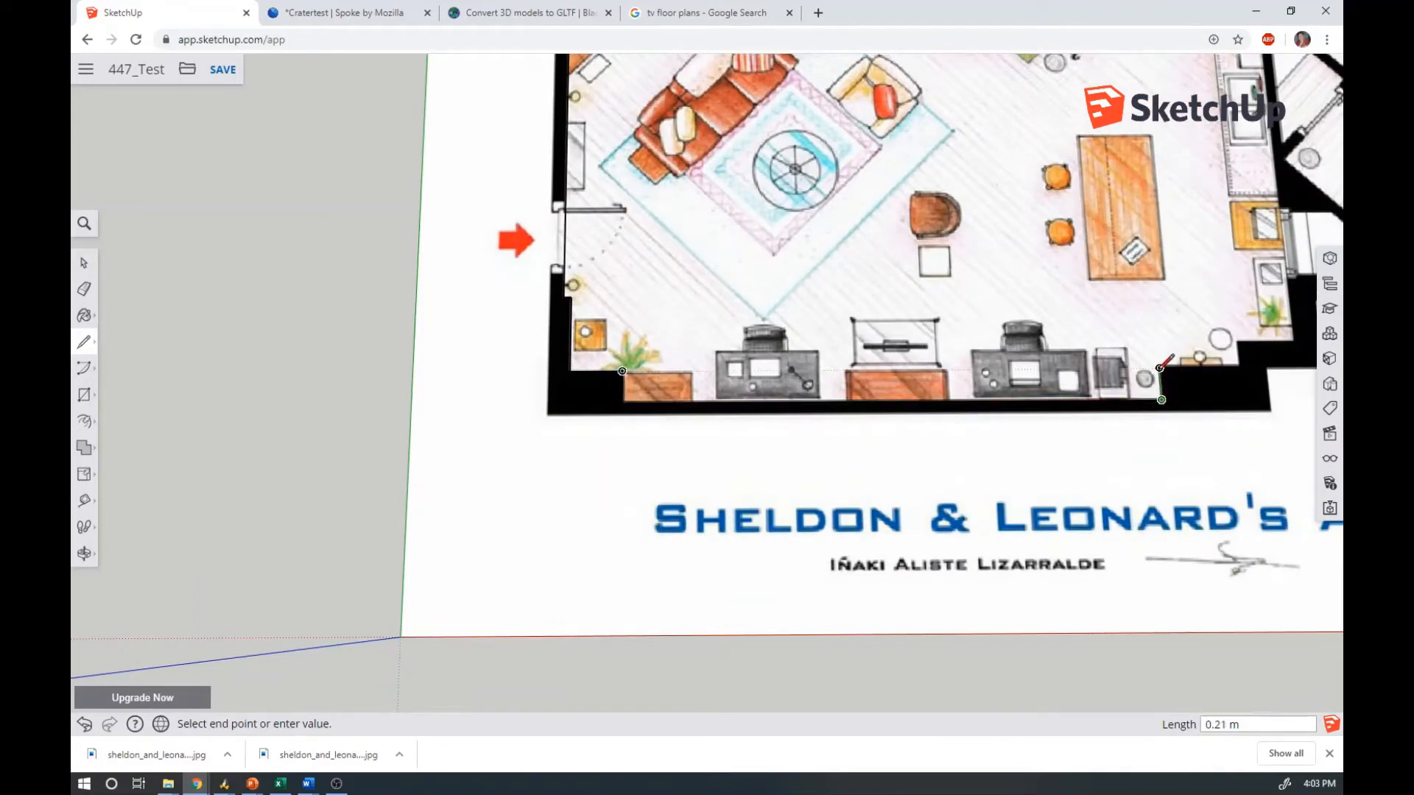
# Trace the stepped wall block in the kitchen-side corner, rising about 0.21 m first and finishing with a run of about 0.38 m
pyautogui.click(1160, 367)
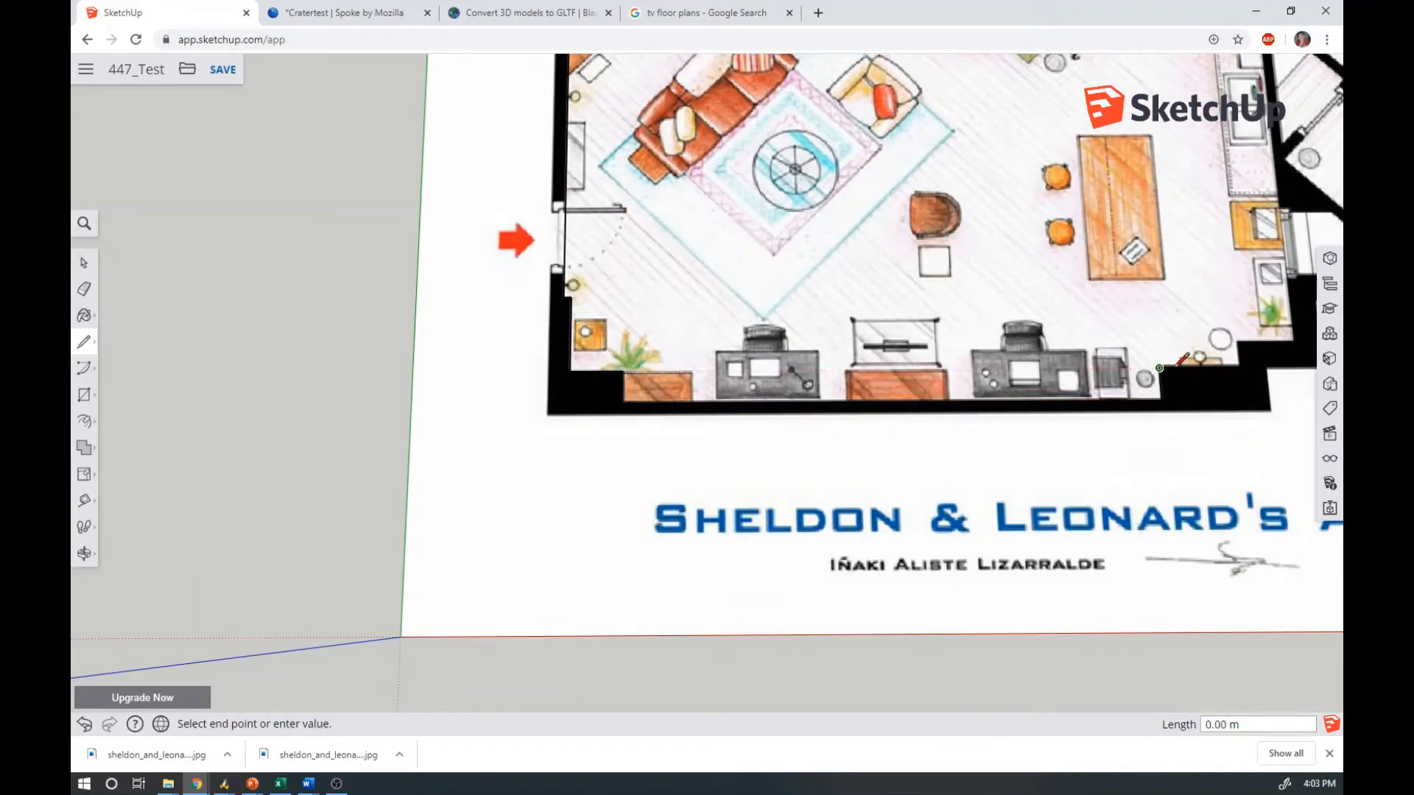
pyautogui.click(1238, 368)
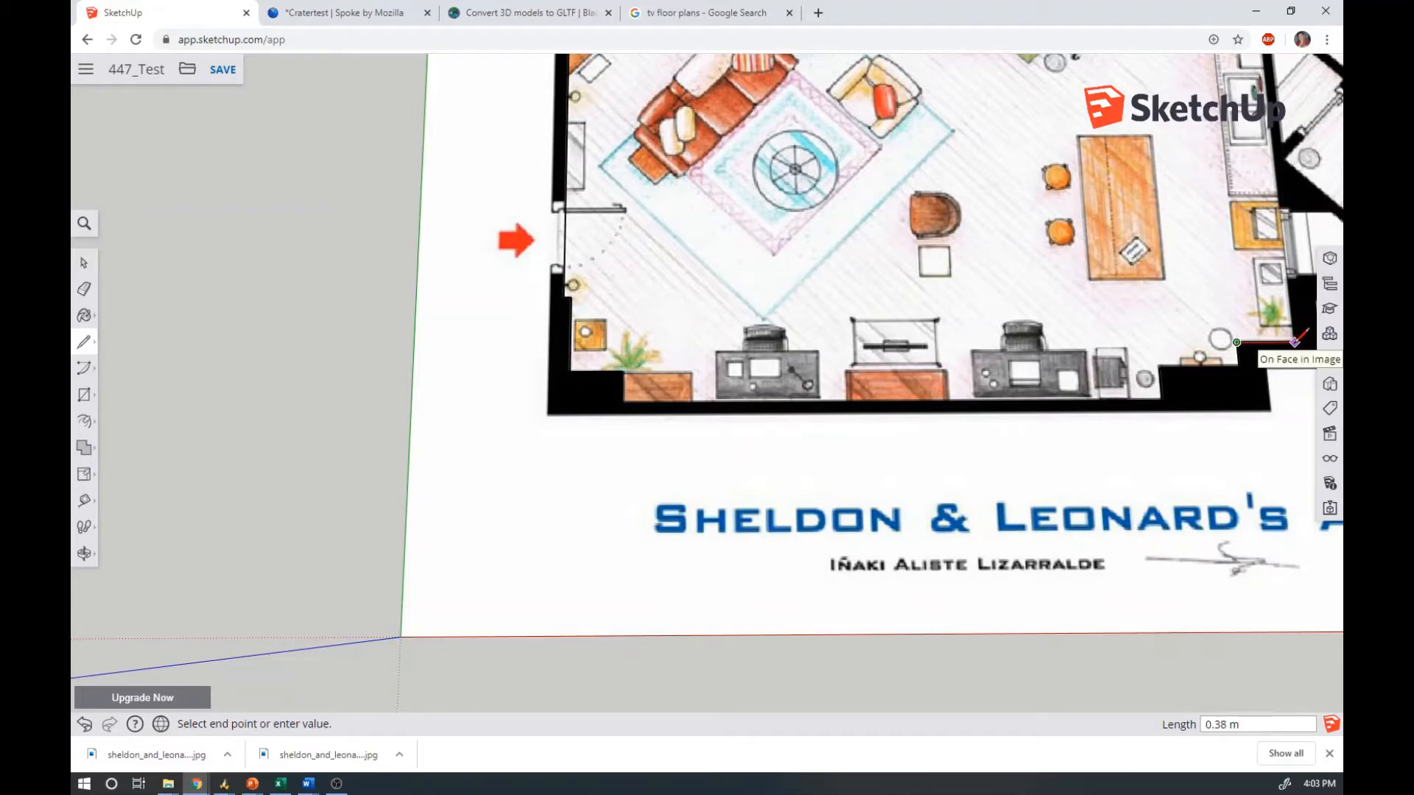
pyautogui.click(1294, 342)
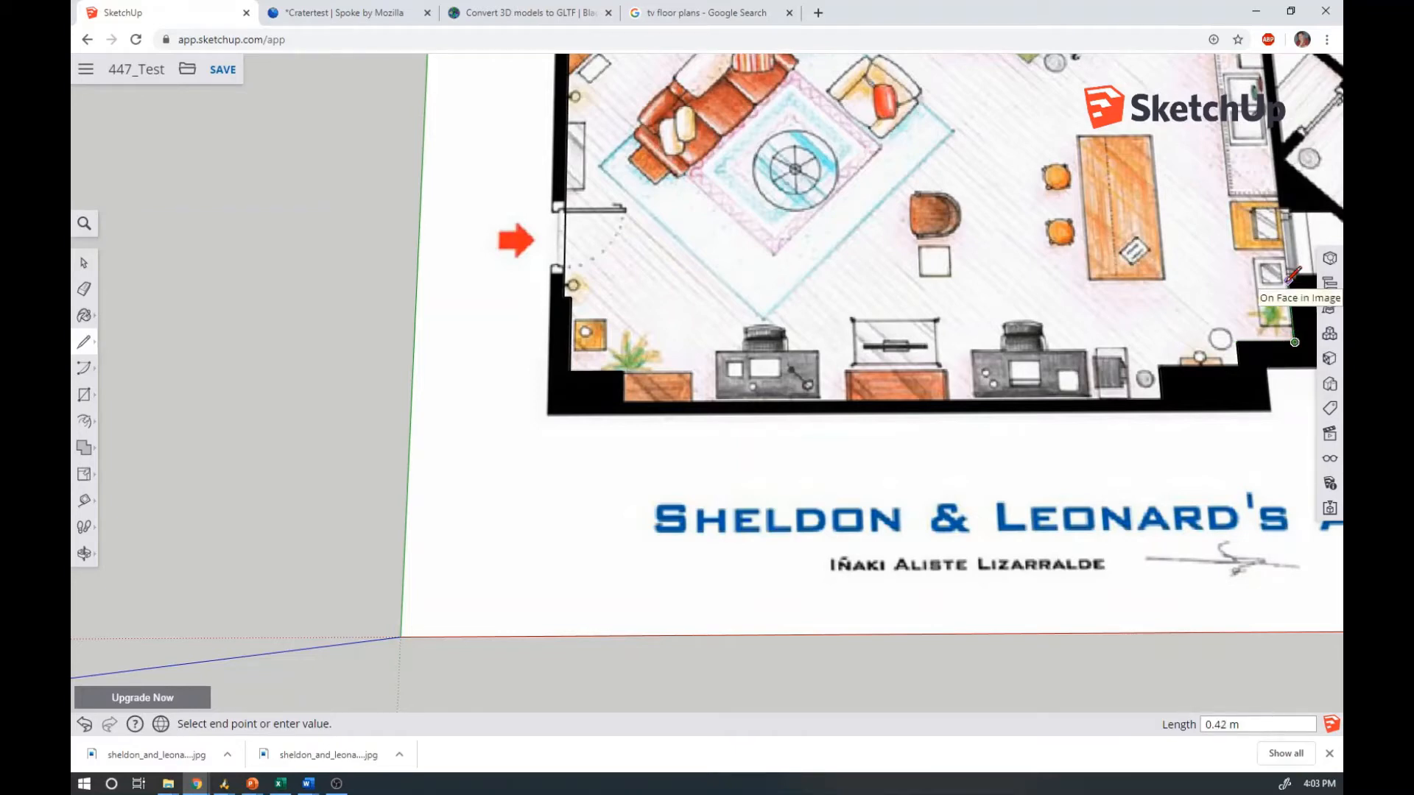
# Draw a line about 2.36 m long up the kitchen's side wall to where the diagonal wall begins
pyautogui.scroll(-3, 1138, 349)
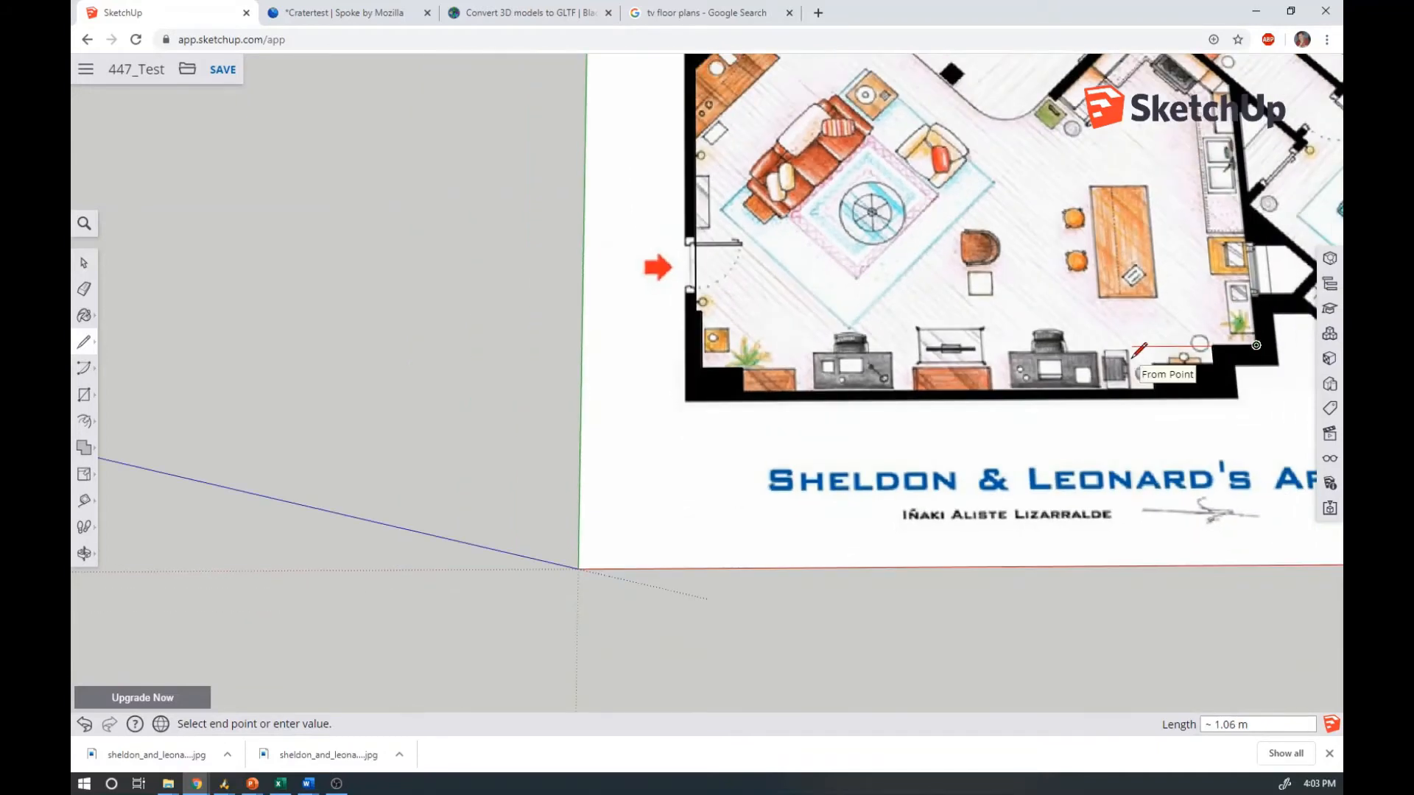
pyautogui.scroll(-2, 1137, 350)
pyautogui.scroll(1, 1202, 148)
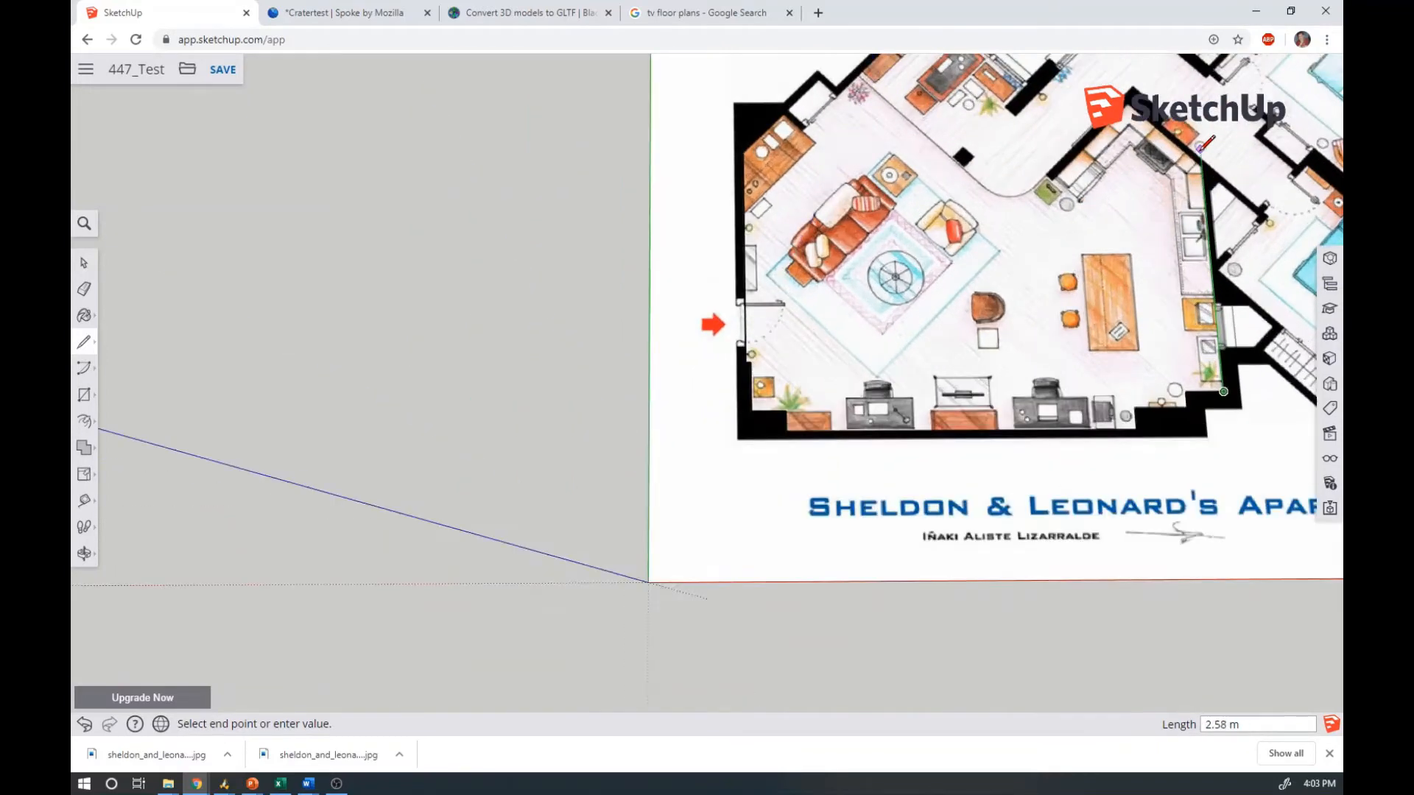
pyautogui.scroll(4, 1202, 146)
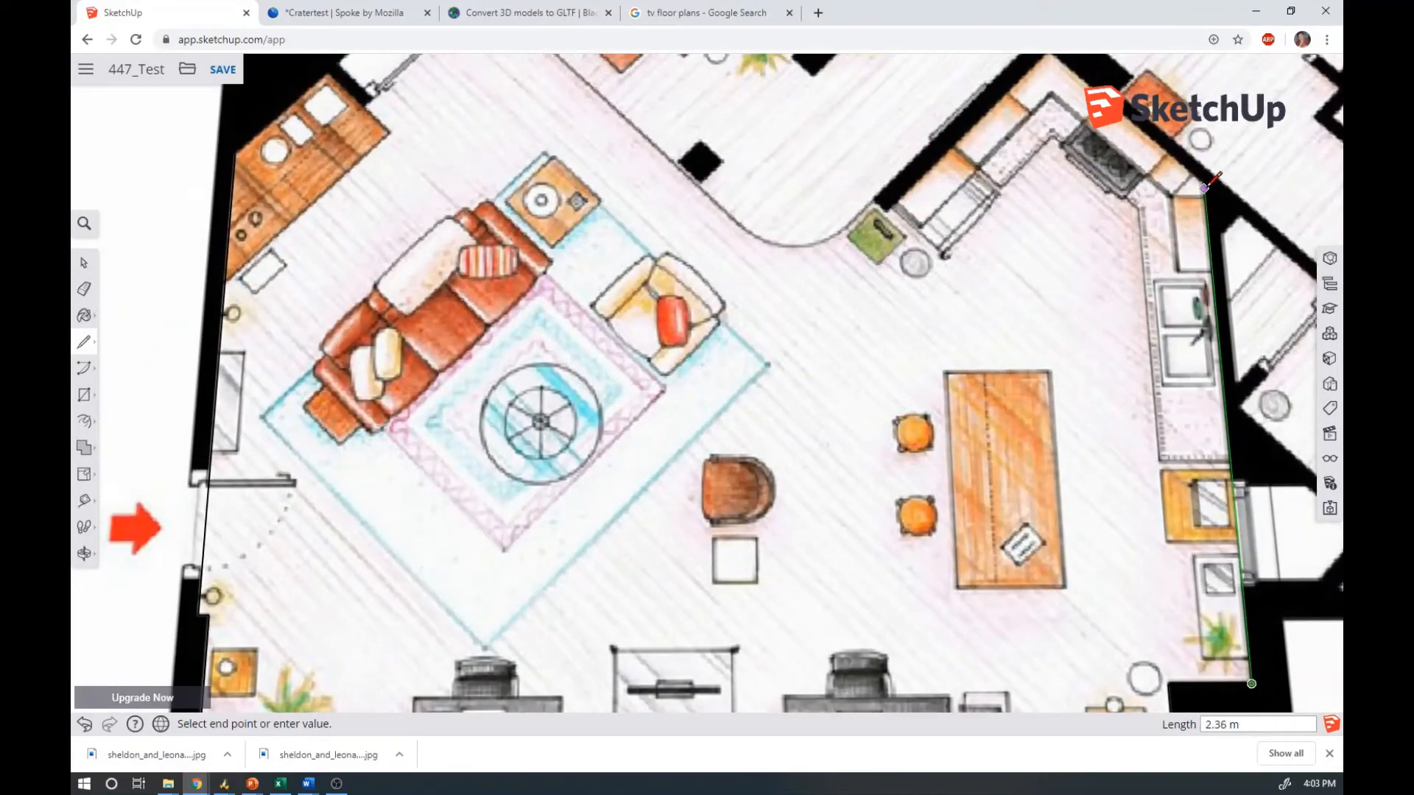
pyautogui.click(1203, 185)
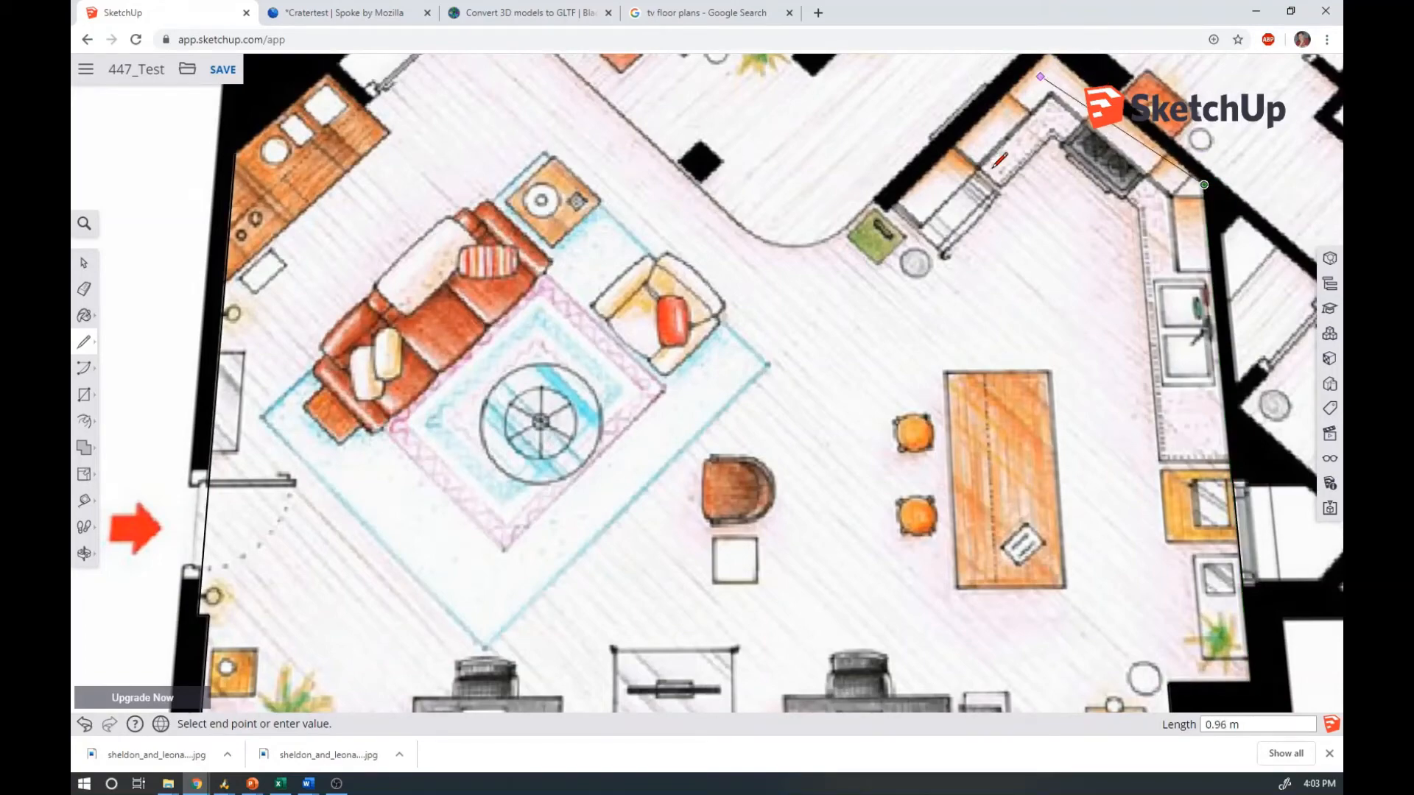
# Trace the kitchen wall about 0.97 m behind the stove, along the counter wall to its free end, and about 0.07 m across that end
pyautogui.scroll(-3, 994, 167)
pyautogui.scroll(3, 1045, 84)
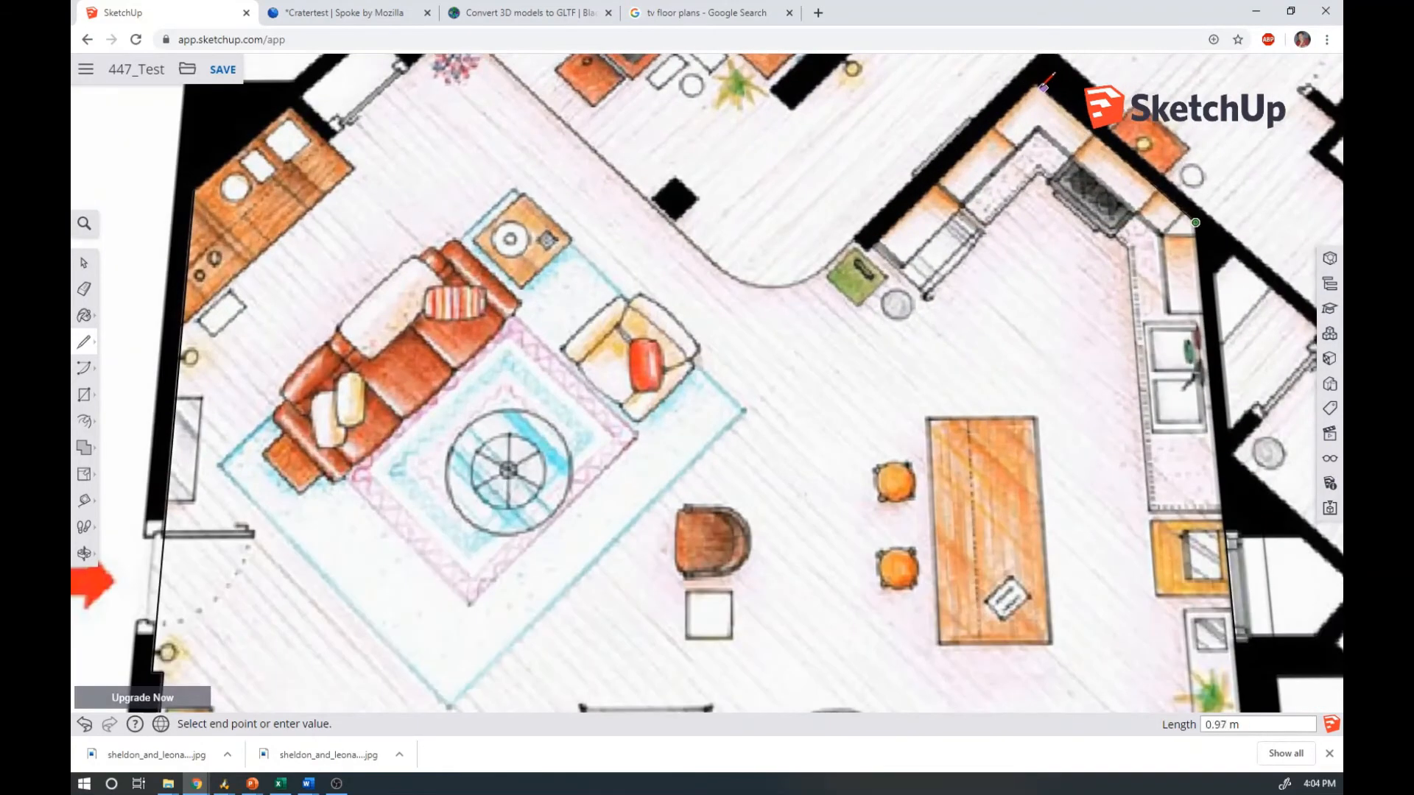
pyautogui.click(1037, 86)
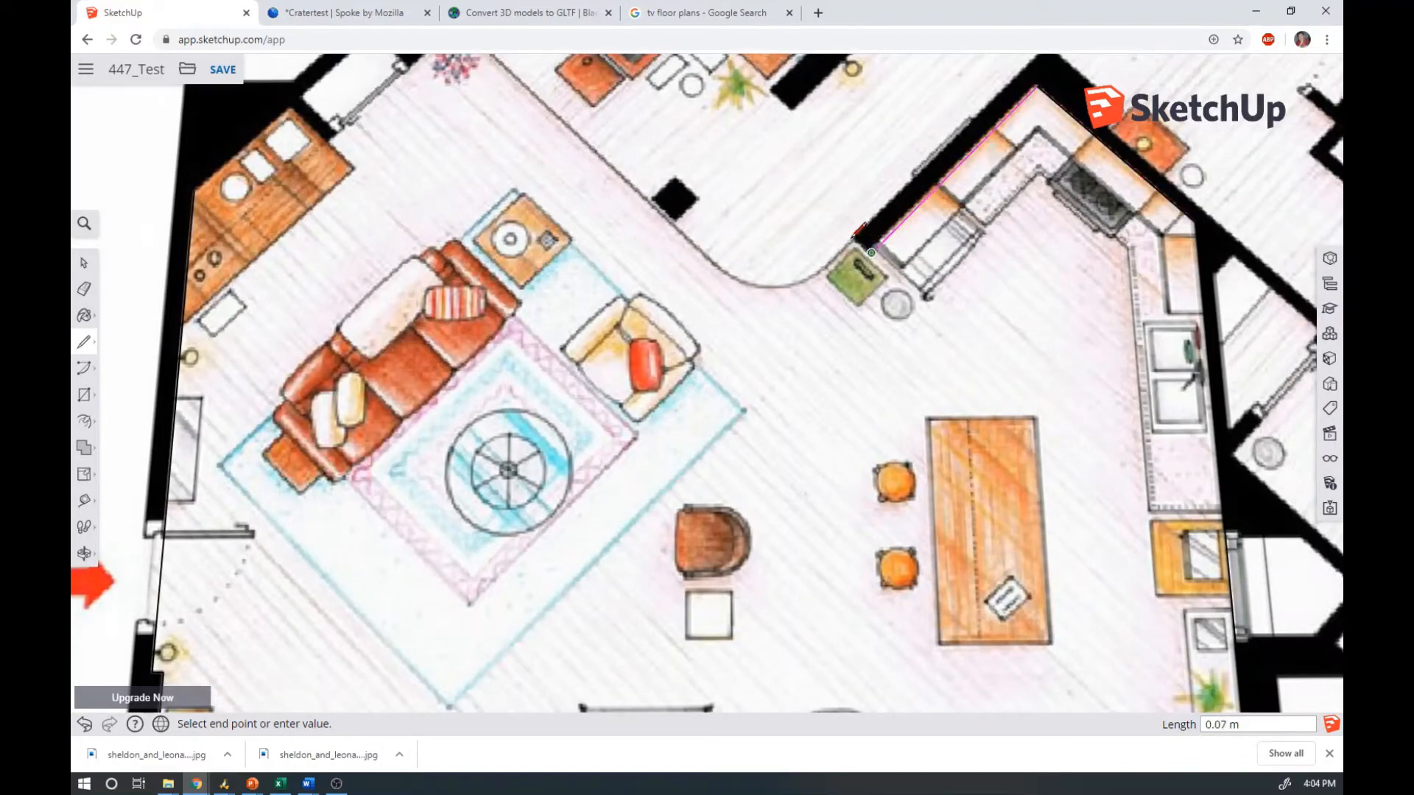
pyautogui.click(851, 234)
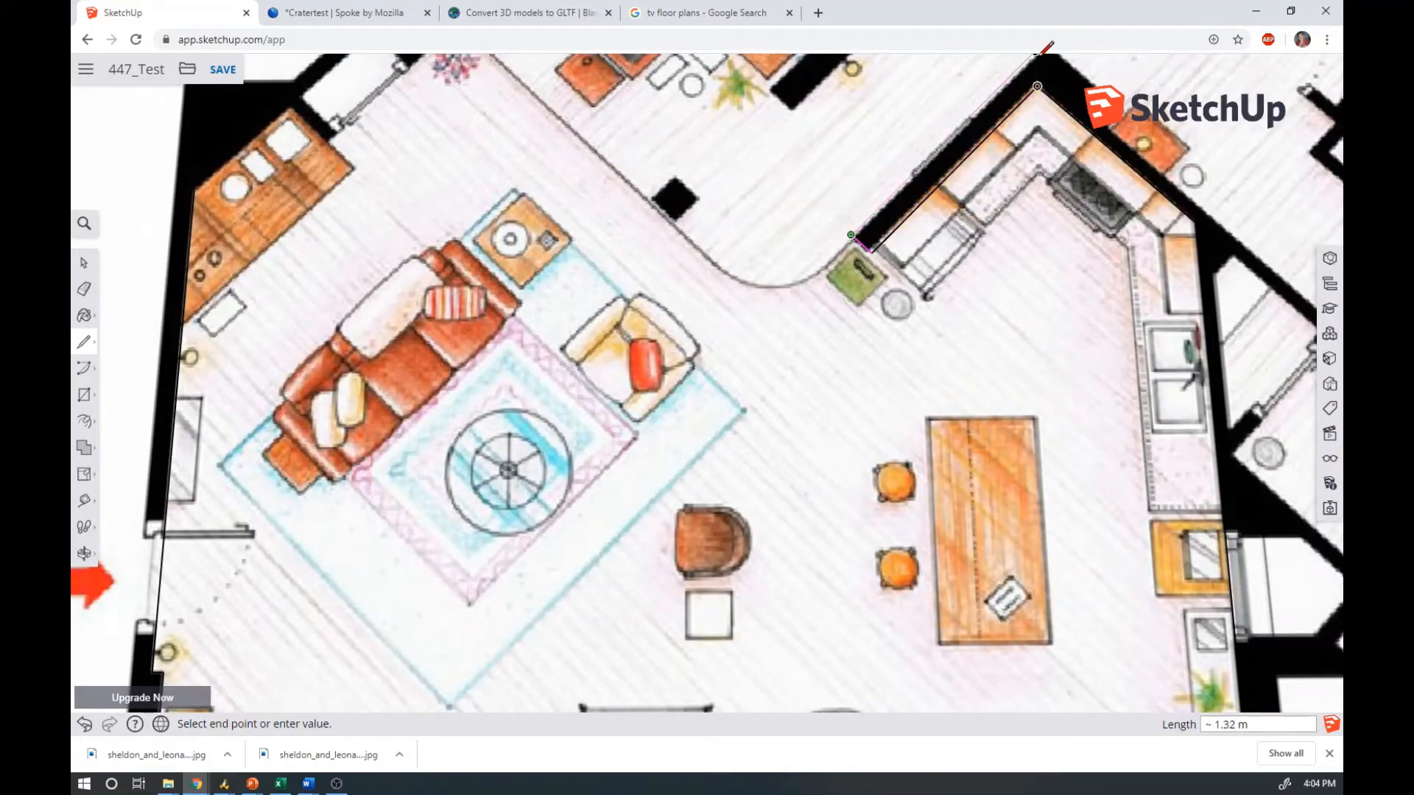
# Trace the hallway side of the kitchen wall, about 1.32 m to the outer corner and about 0.52 m along the thick block
pyautogui.scroll(-2, 971, 145)
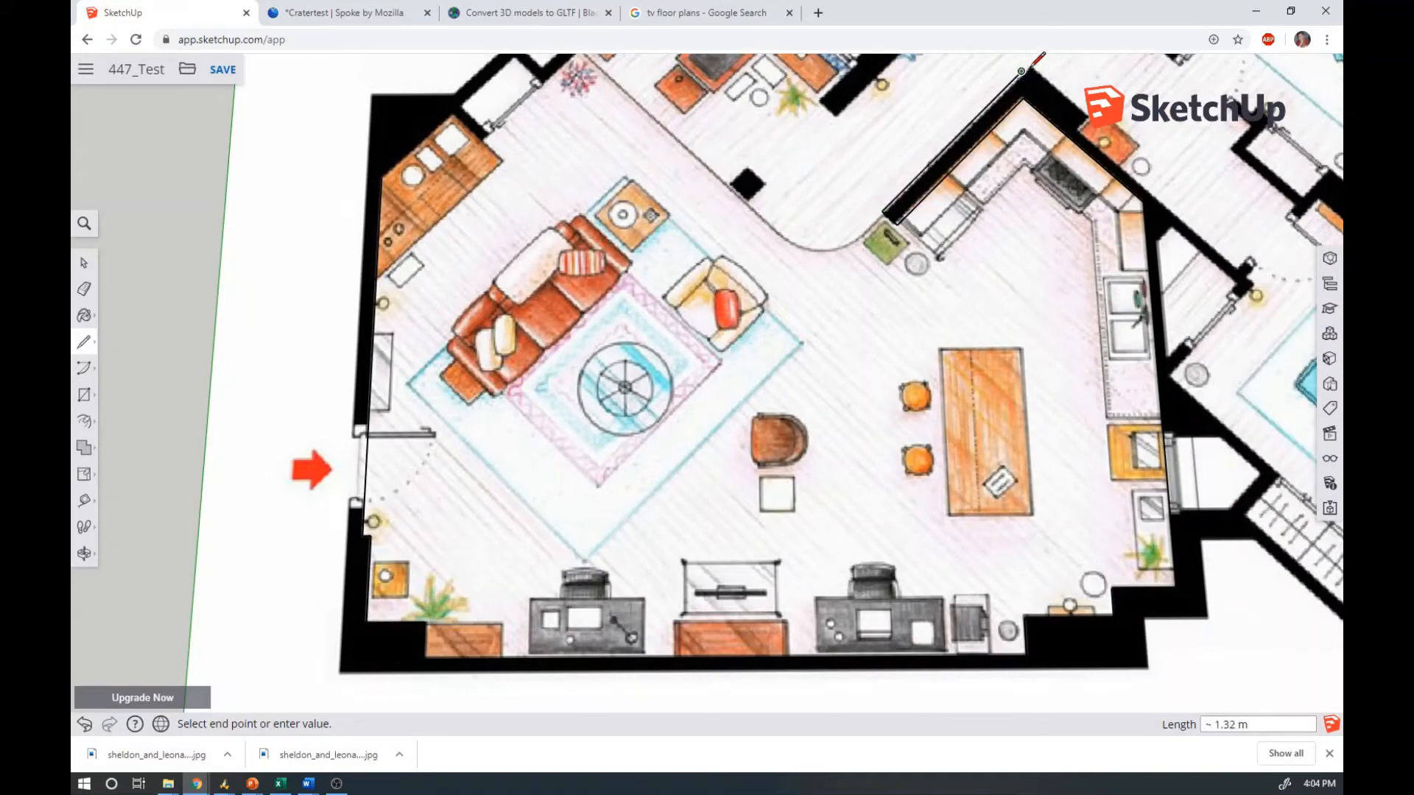
pyautogui.click(1021, 71)
pyautogui.scroll(-2, 660, 453)
pyautogui.scroll(5, 875, 174)
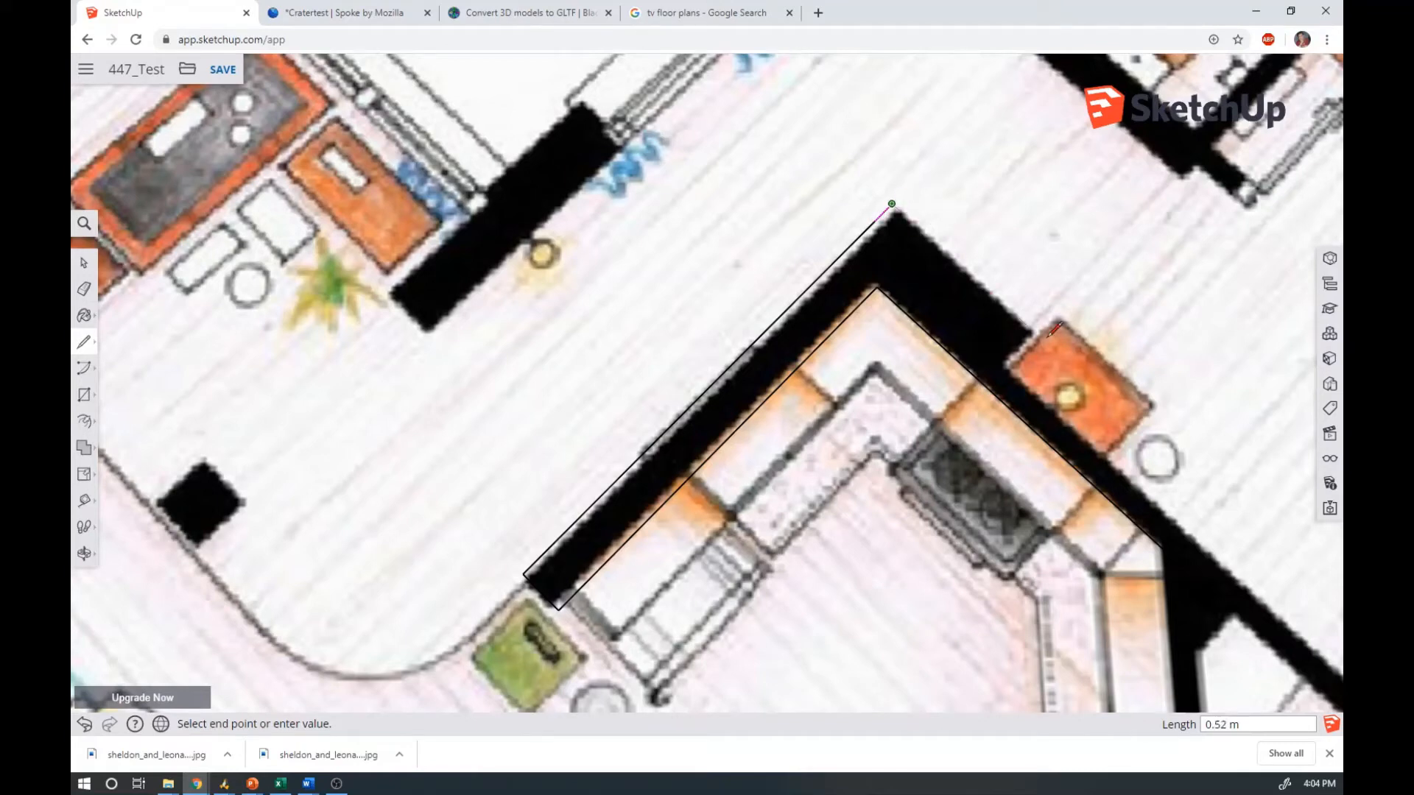
pyautogui.click(1031, 328)
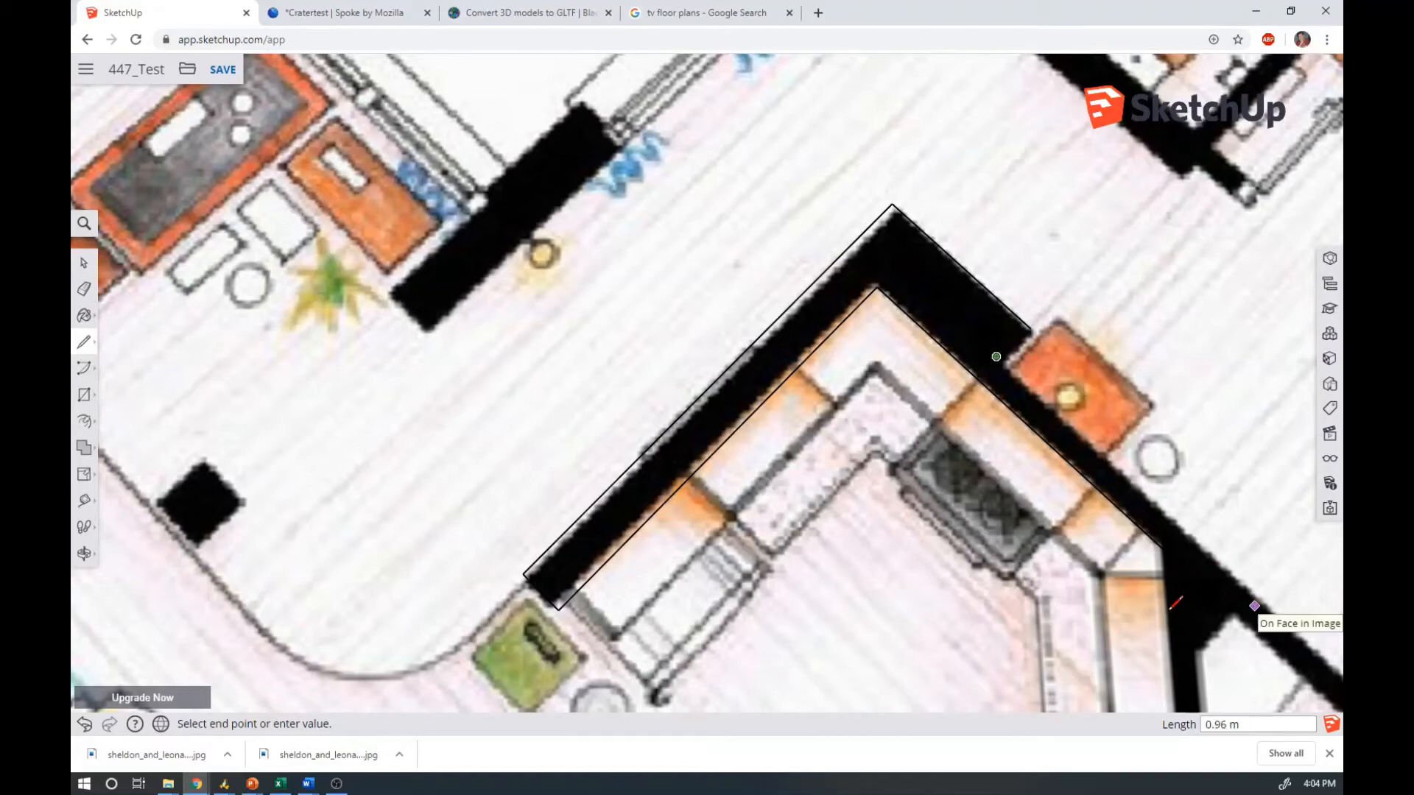
pyautogui.scroll(-2, 1261, 601)
pyautogui.scroll(-4, 917, 564)
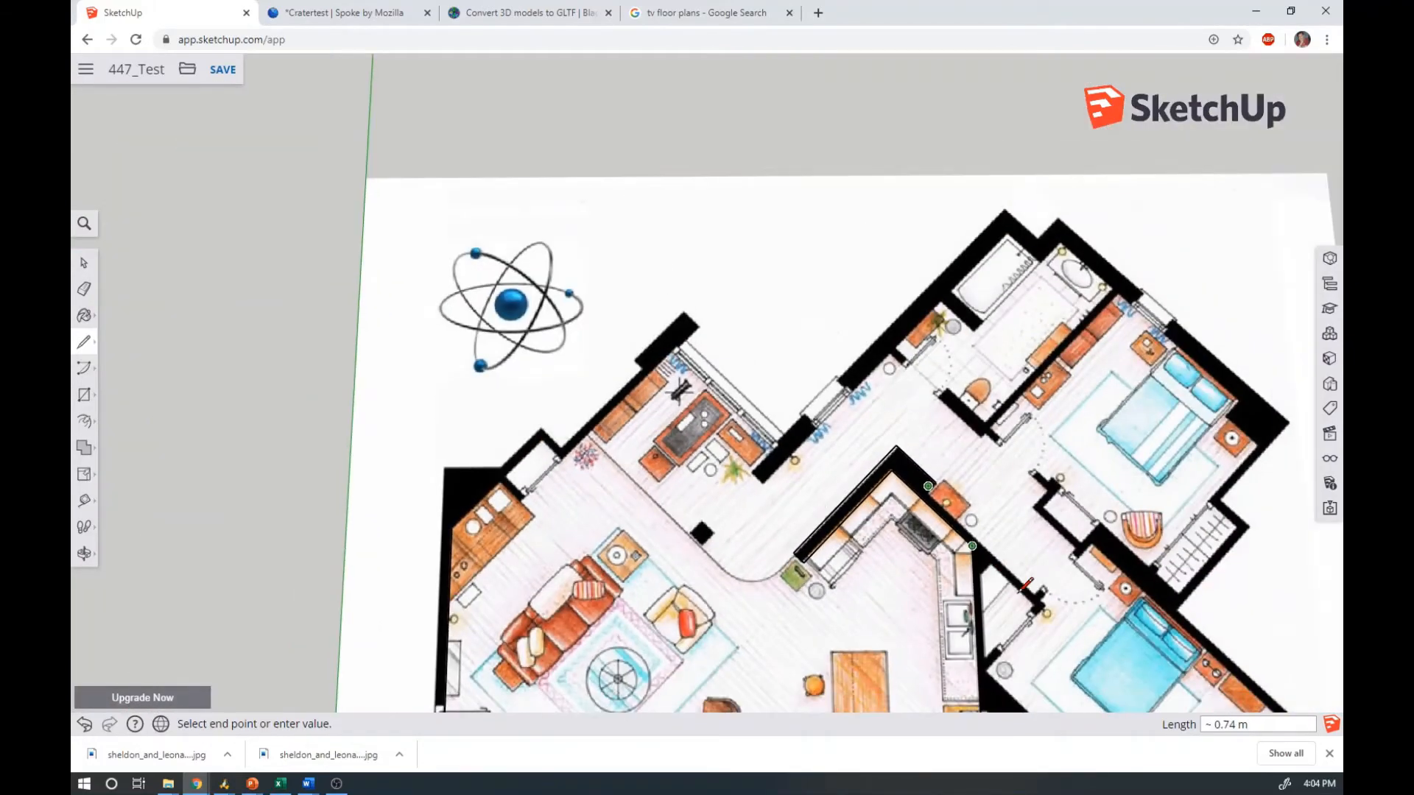
pyautogui.scroll(3, 1038, 607)
pyautogui.scroll(3, 1035, 589)
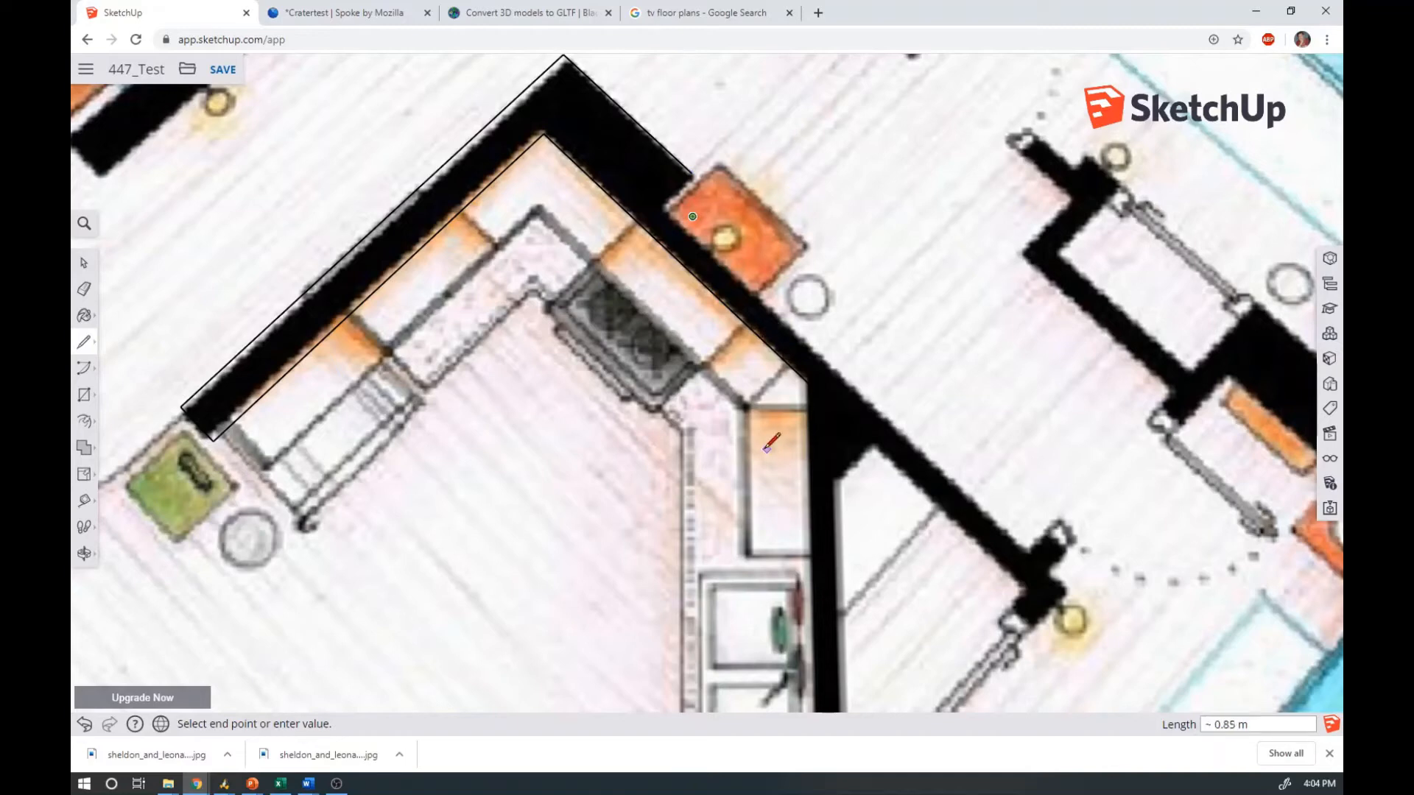
pyautogui.press('o')
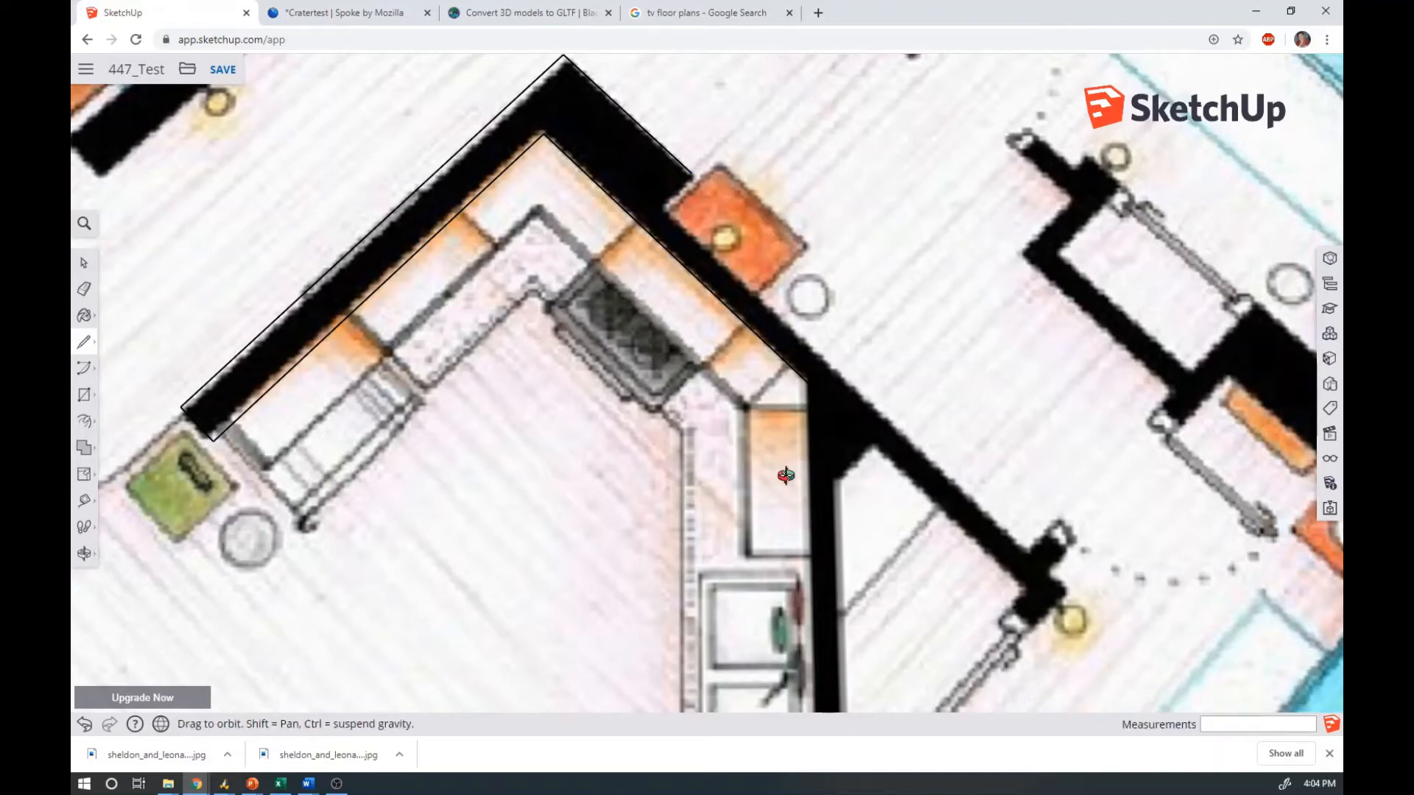
pyautogui.moveTo(786, 475); pyautogui.dragTo(792, 393, button='middle')
pyautogui.moveTo(777, 441); pyautogui.dragTo(778, 221, button='middle')
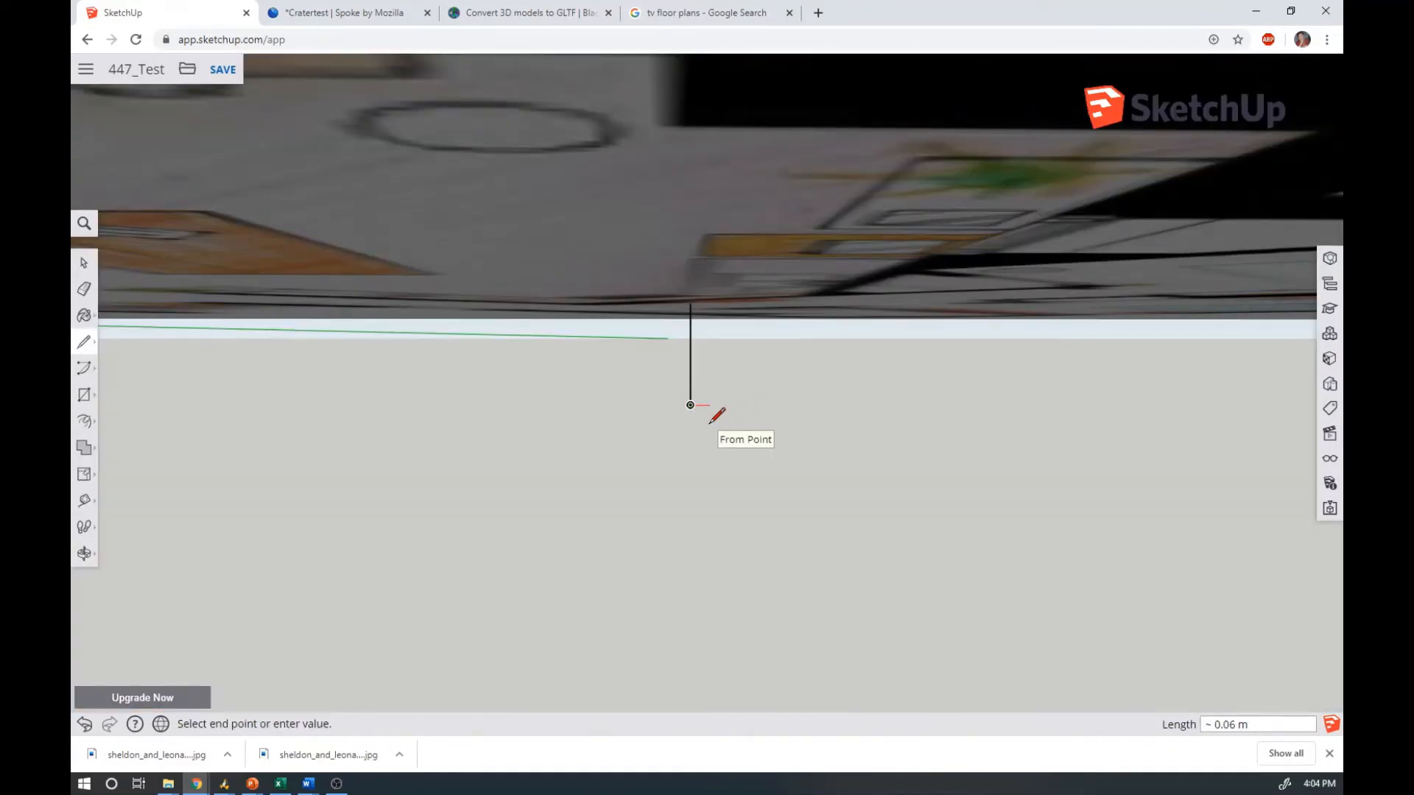
pyautogui.press('Escape')
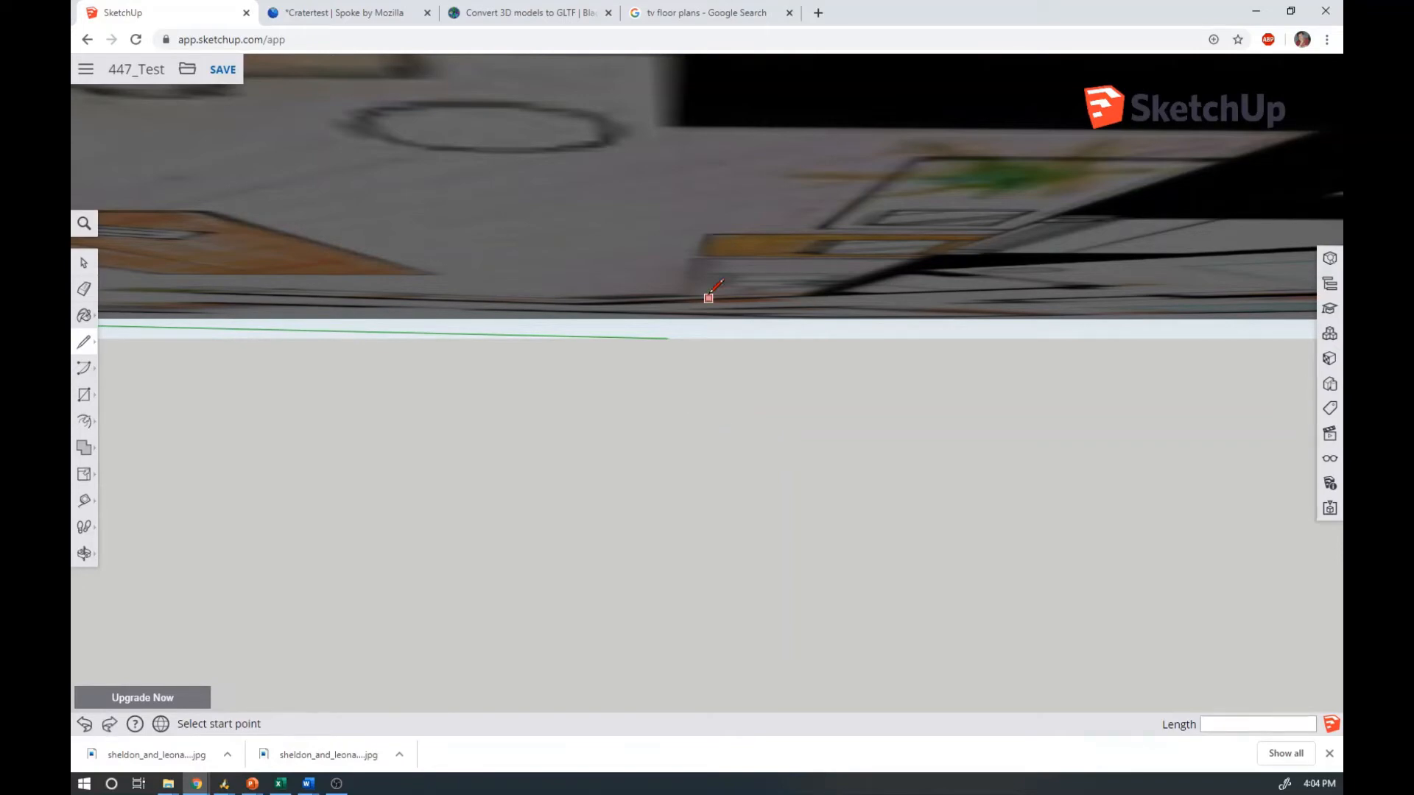
pyautogui.moveTo(708, 296); pyautogui.dragTo(699, 217, button='middle')
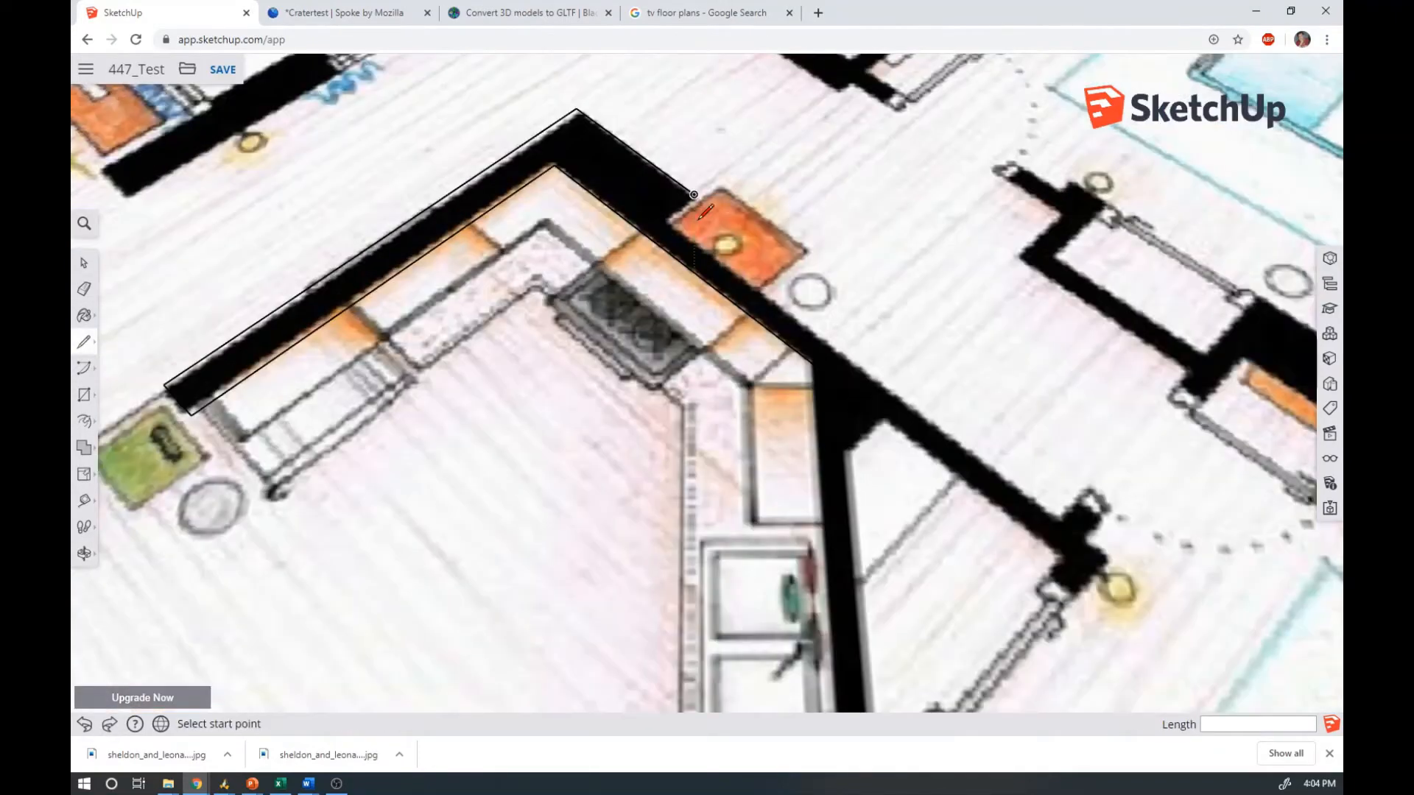
# Trace the wall step beside the orange side table, about 0.12 m, and the hallway wall face down to the doorway stub
pyautogui.click(693, 194)
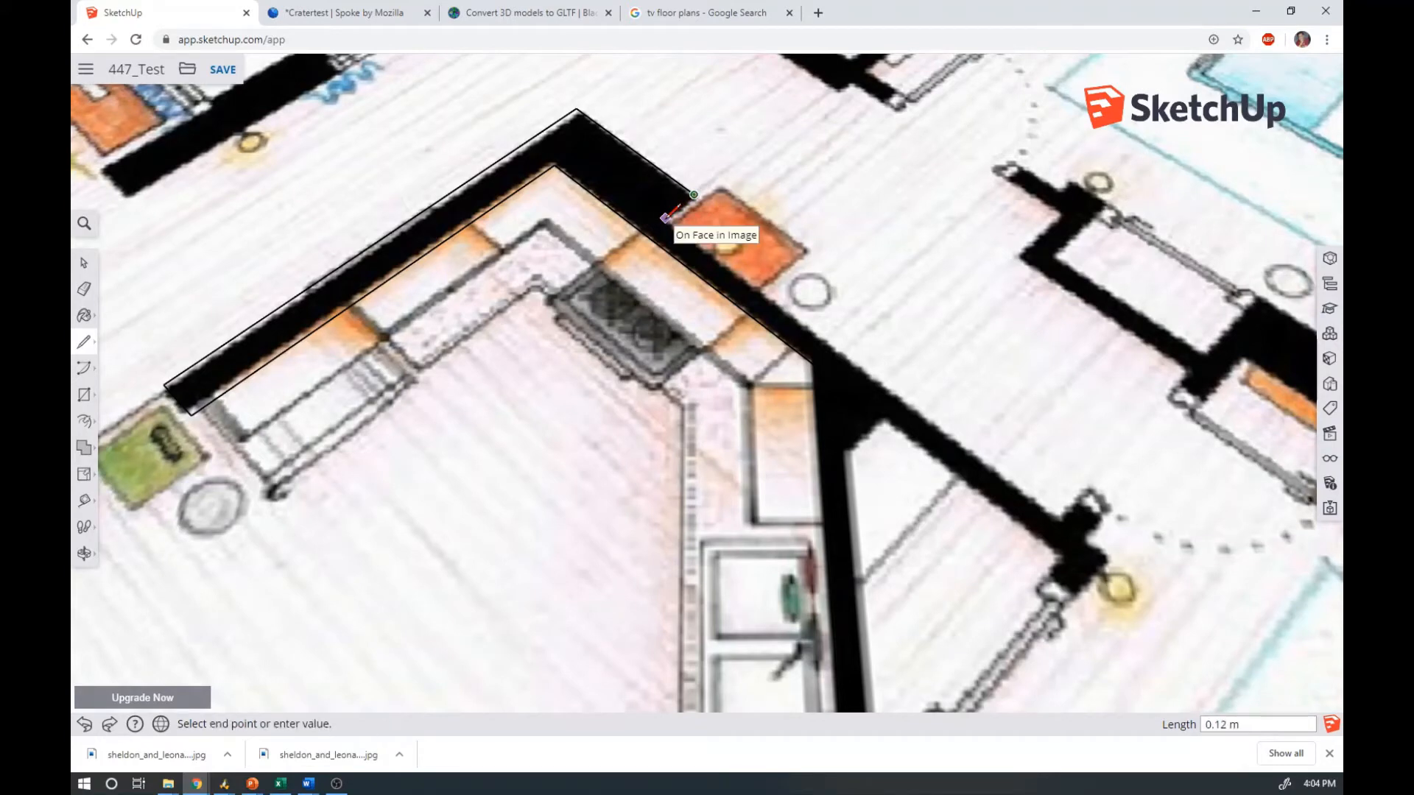
pyautogui.moveTo(665, 217); pyautogui.dragTo(504, 186, button='middle')
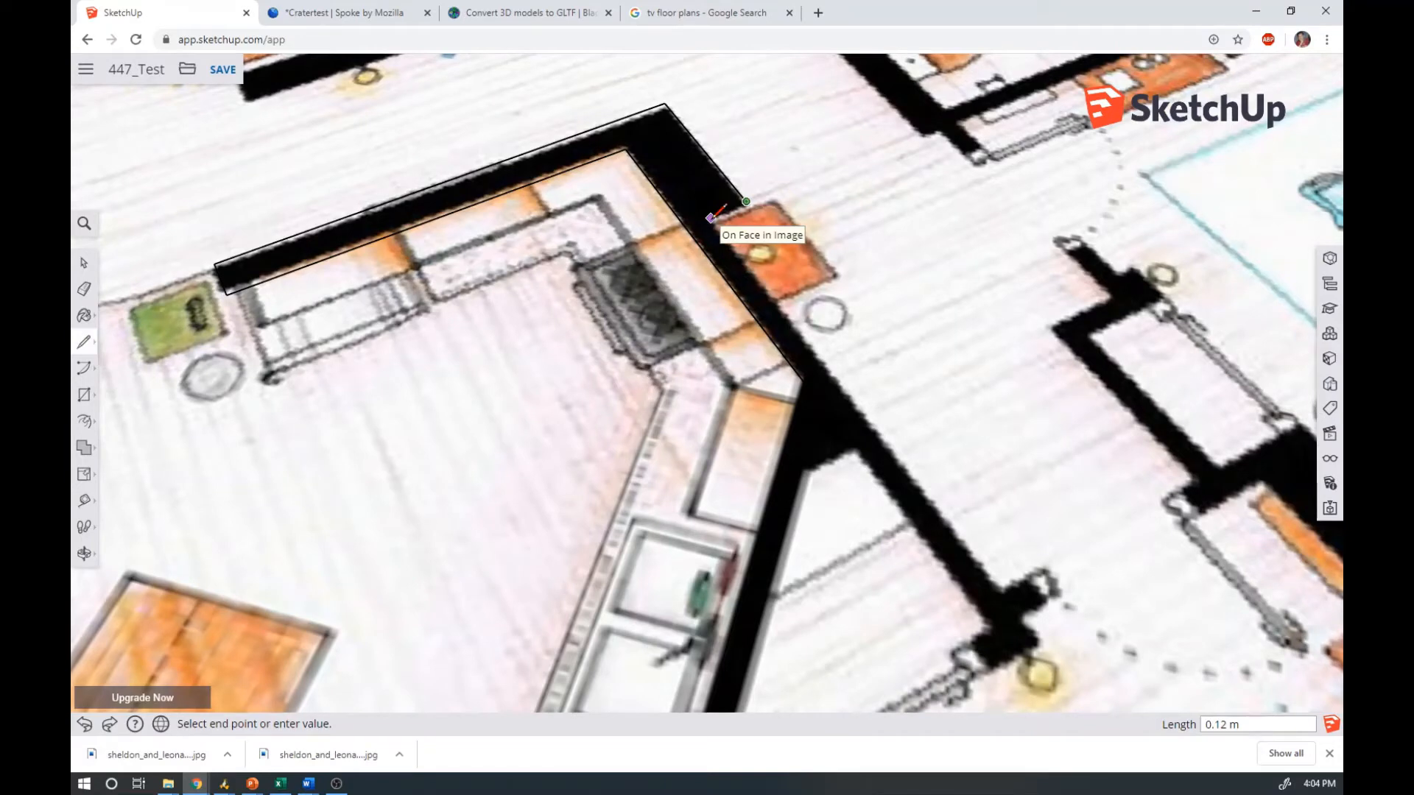
pyautogui.click(709, 218)
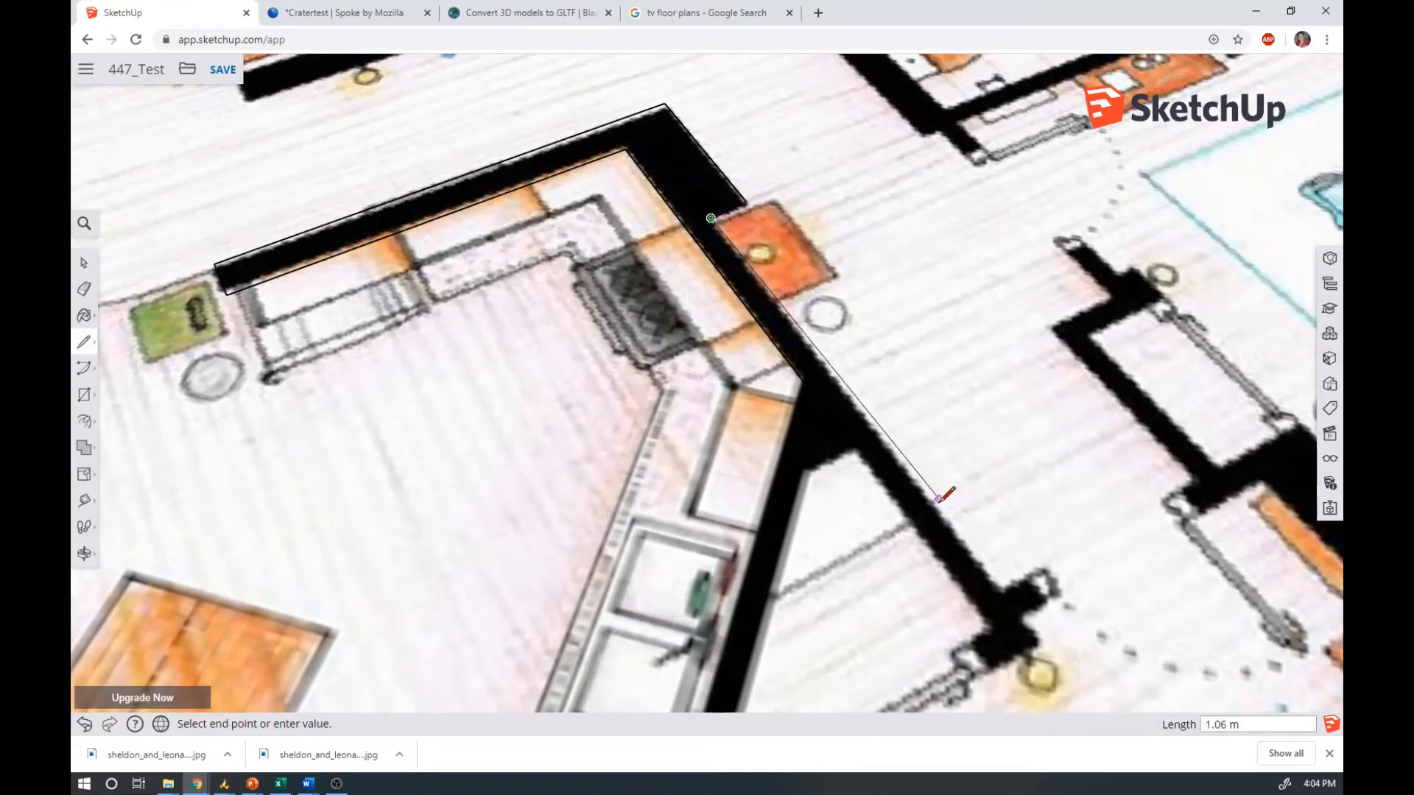
pyautogui.click(1002, 590)
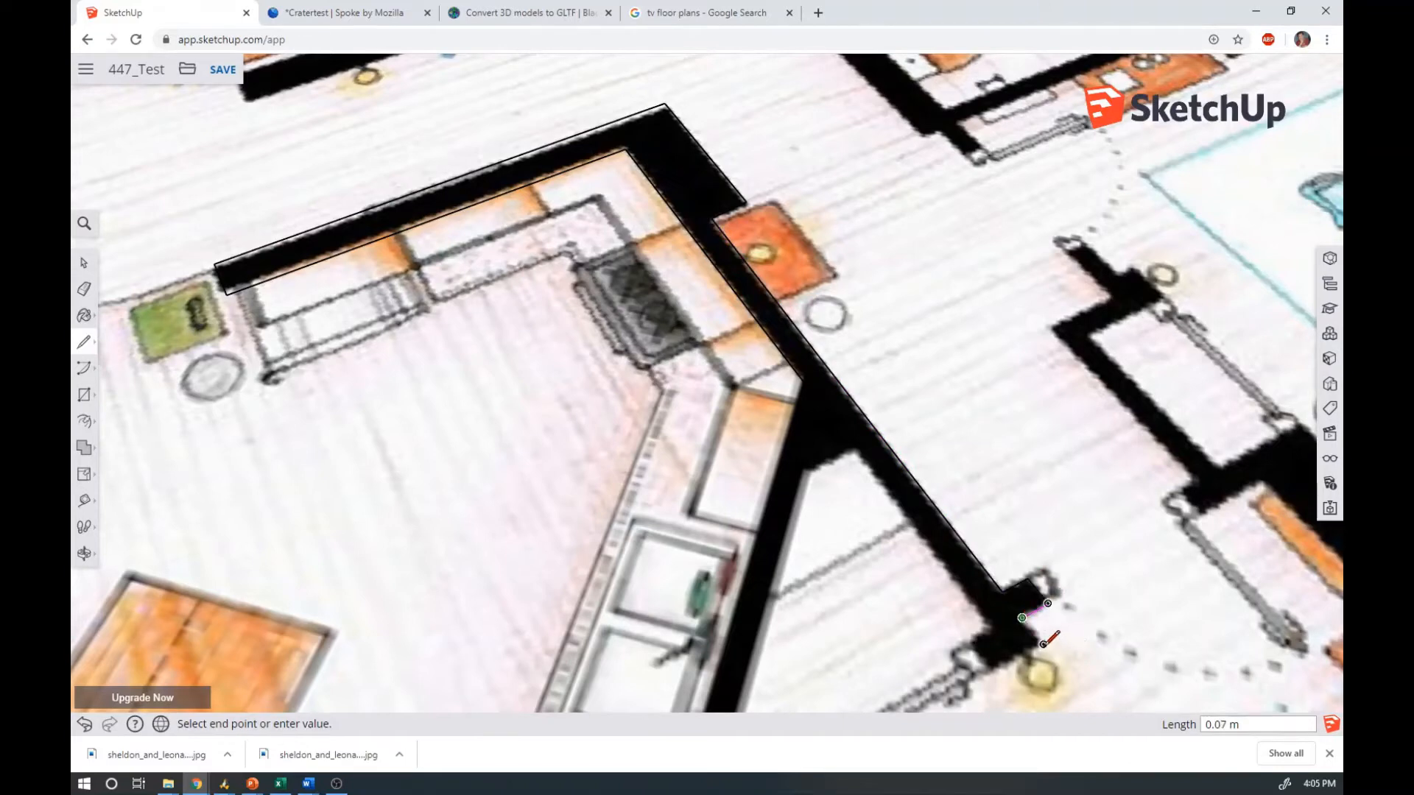
# Outline the doorway stub and trace about 0.54 m back along the wall's other face toward the kitchen
pyautogui.click(1040, 643)
pyautogui.click(1043, 644)
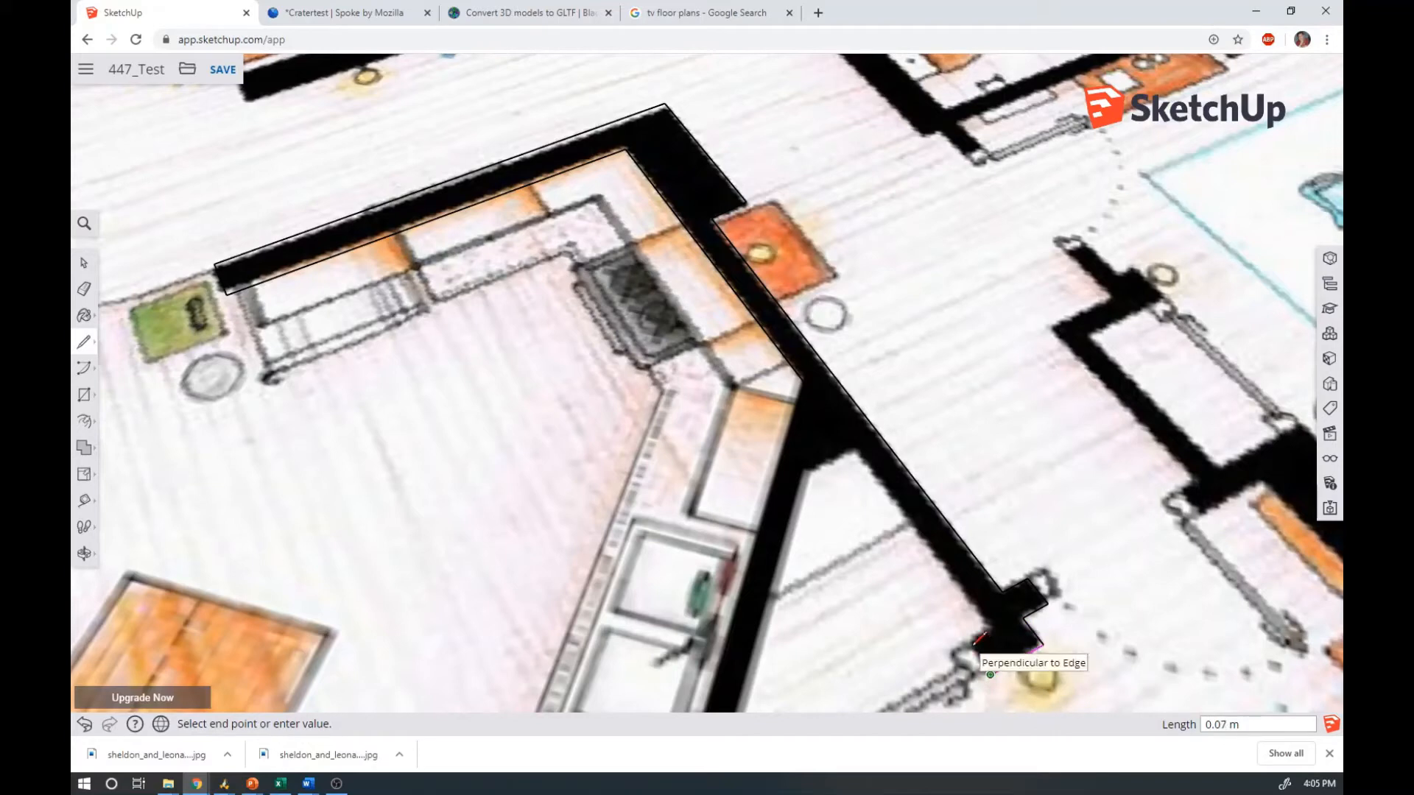
pyautogui.click(991, 673)
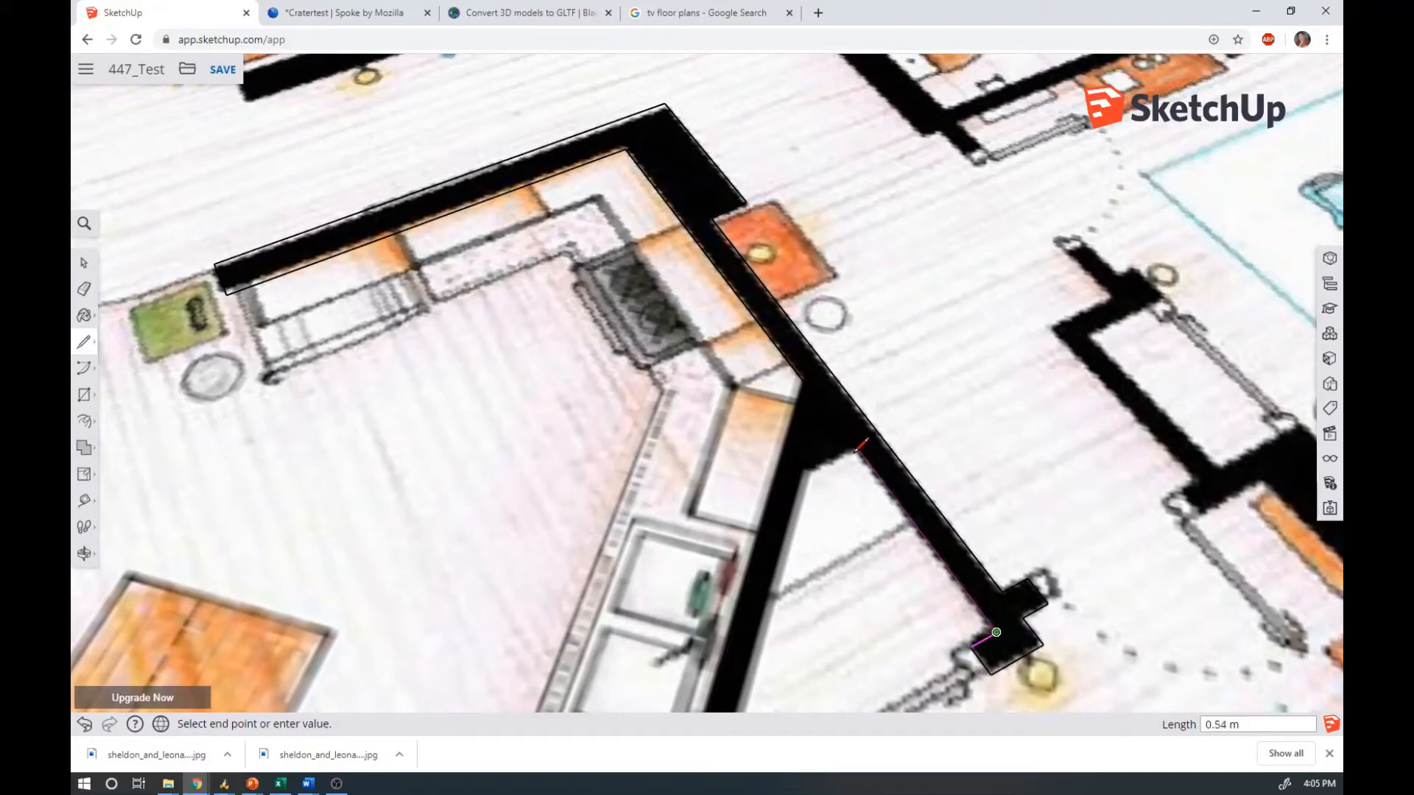
pyautogui.click(856, 447)
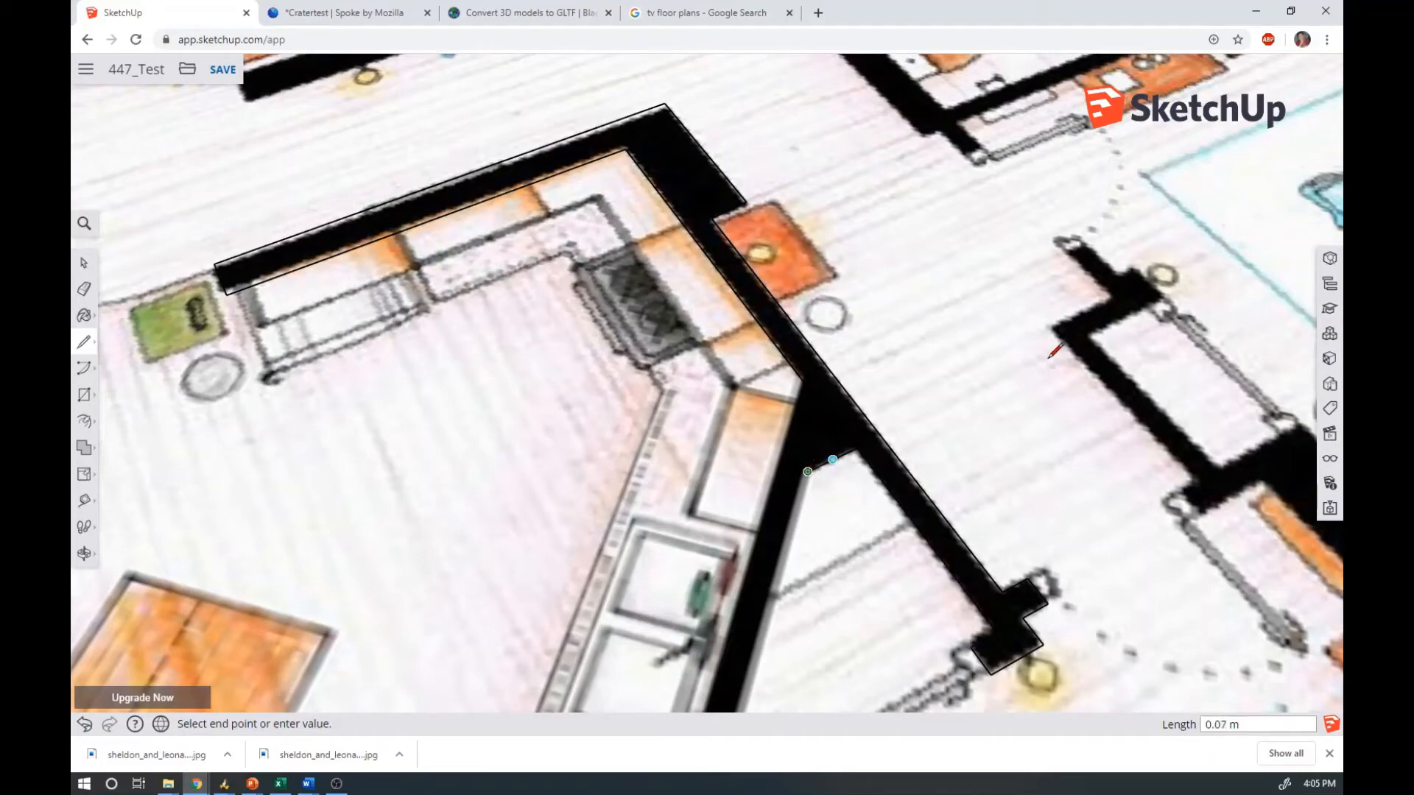
# Trace the small triangular room's kitchen-side wall and outline the short door stub, returning about 0.20 m along its bedroom side
pyautogui.scroll(-2, 1061, 346)
pyautogui.scroll(-3, 1107, 329)
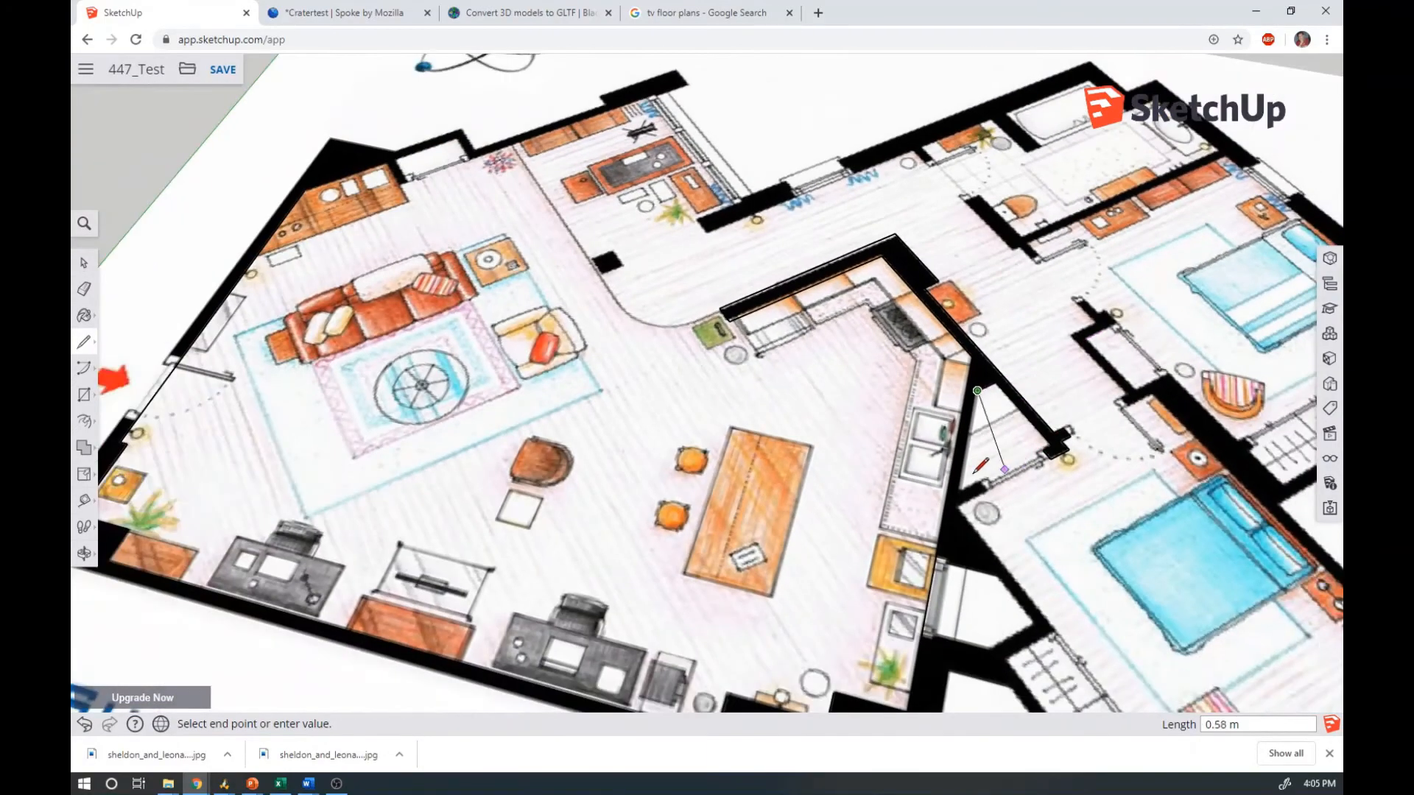
pyautogui.click(959, 487)
pyautogui.scroll(5, 986, 483)
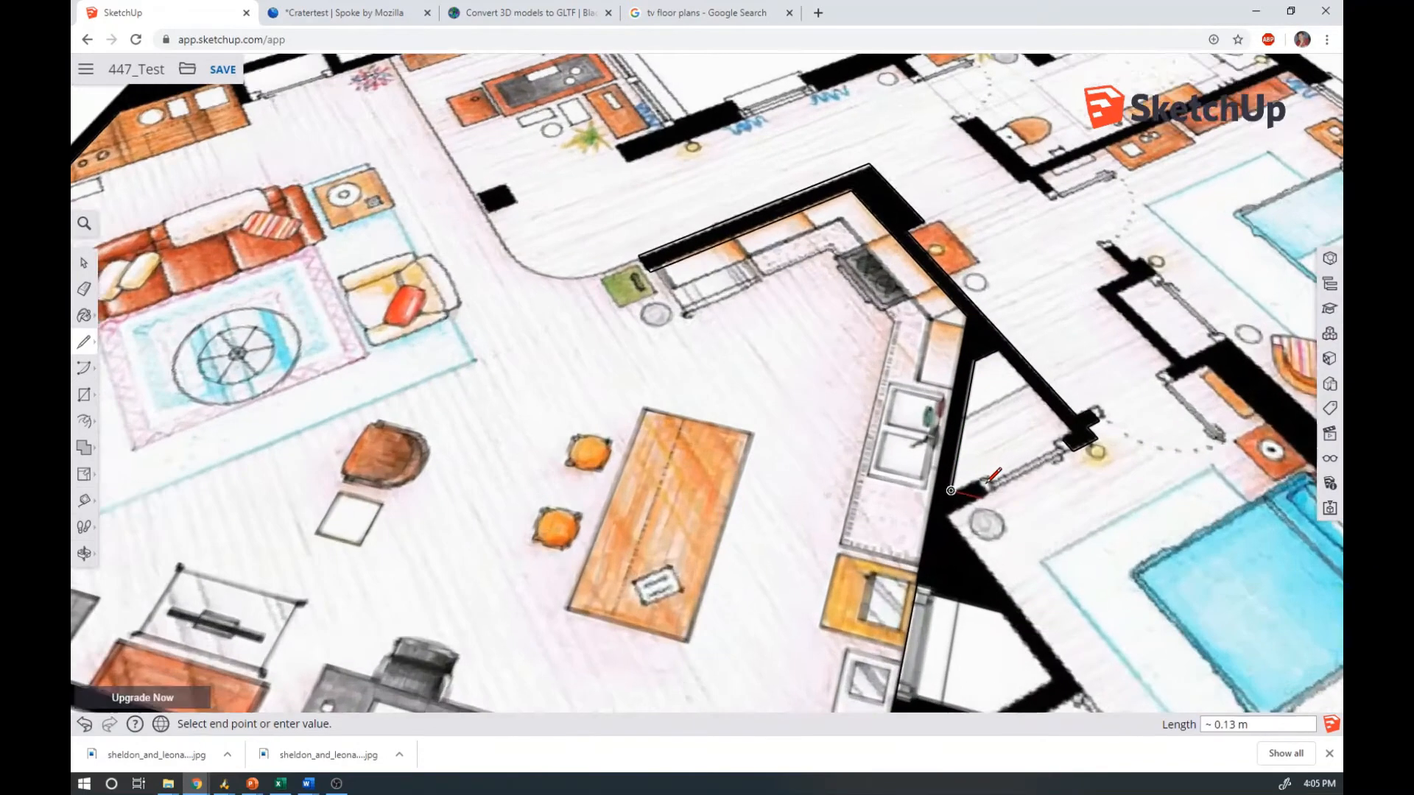
pyautogui.click(970, 478)
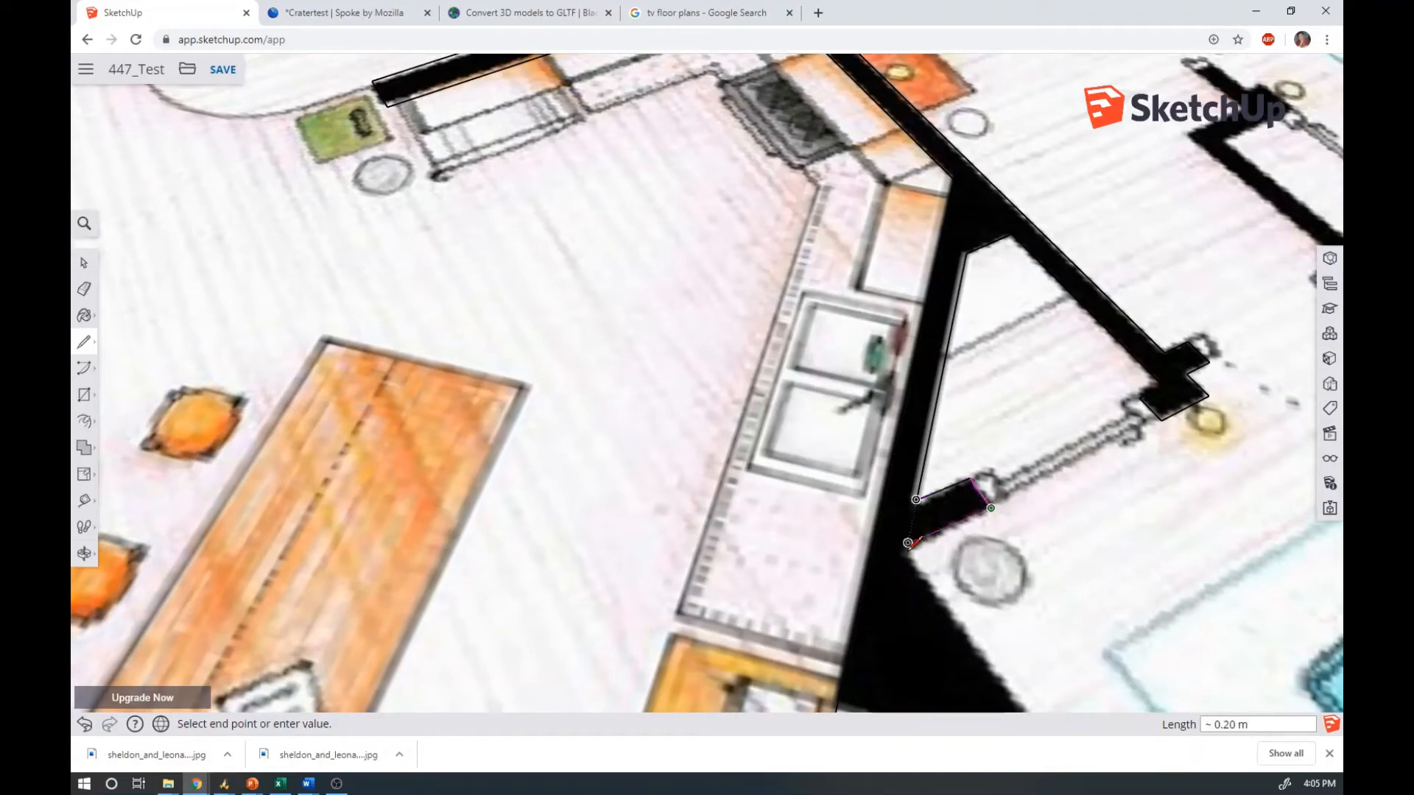
pyautogui.scroll(3, 915, 548)
pyautogui.scroll(1, 905, 550)
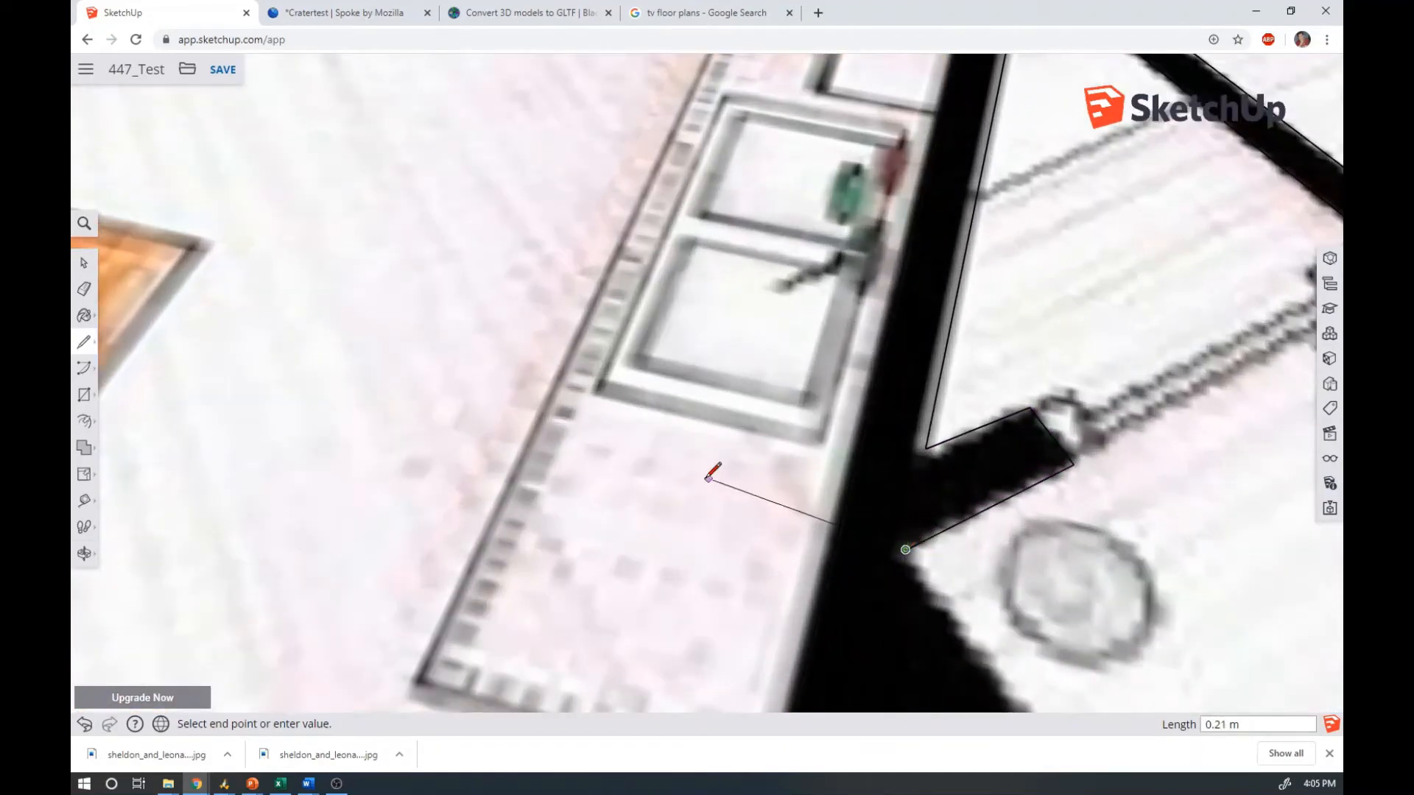
# Trace the lower bedroom's wall from the door stub to the wardrobe and about 0.22 m across the wardrobe's near end
pyautogui.scroll(-4, 726, 457)
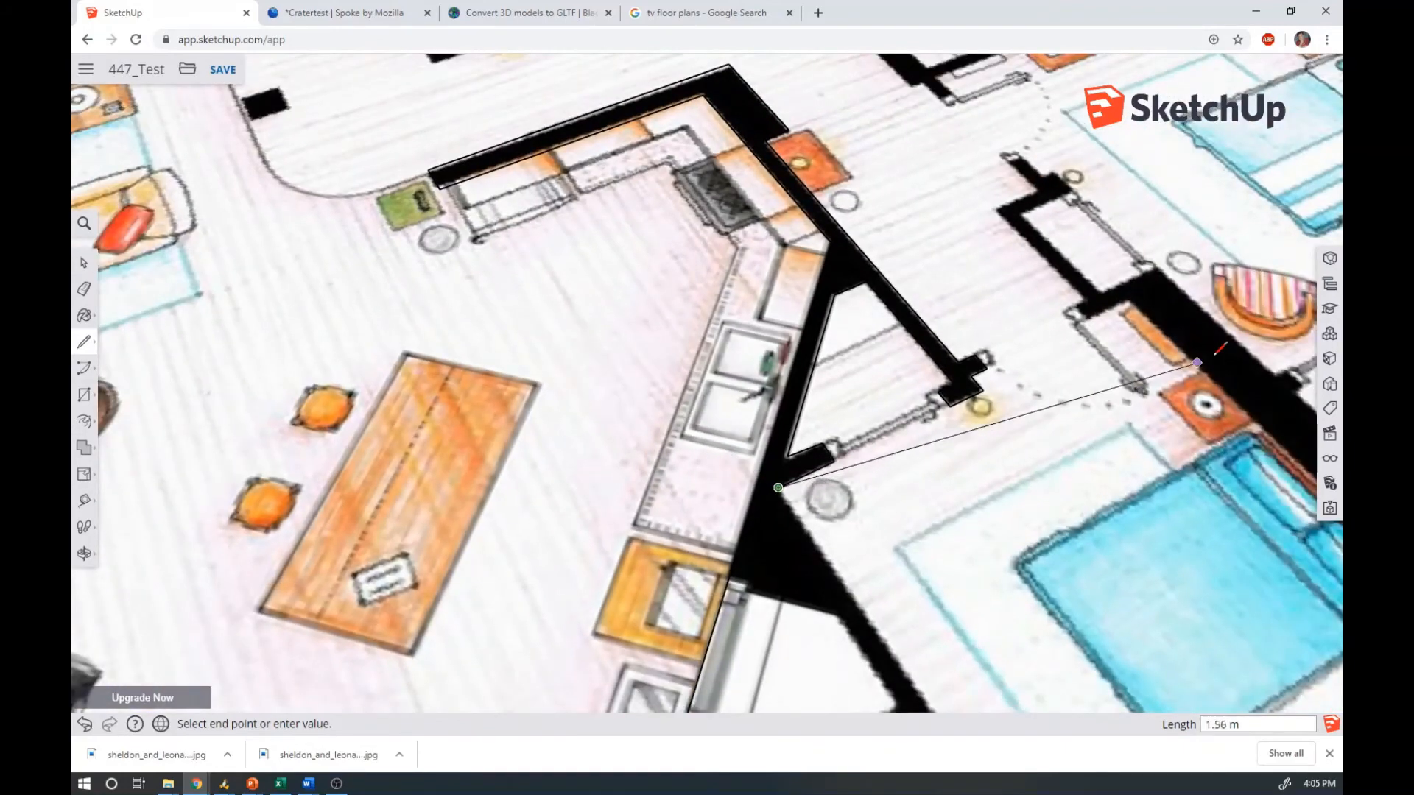
pyautogui.scroll(-2, 1215, 350)
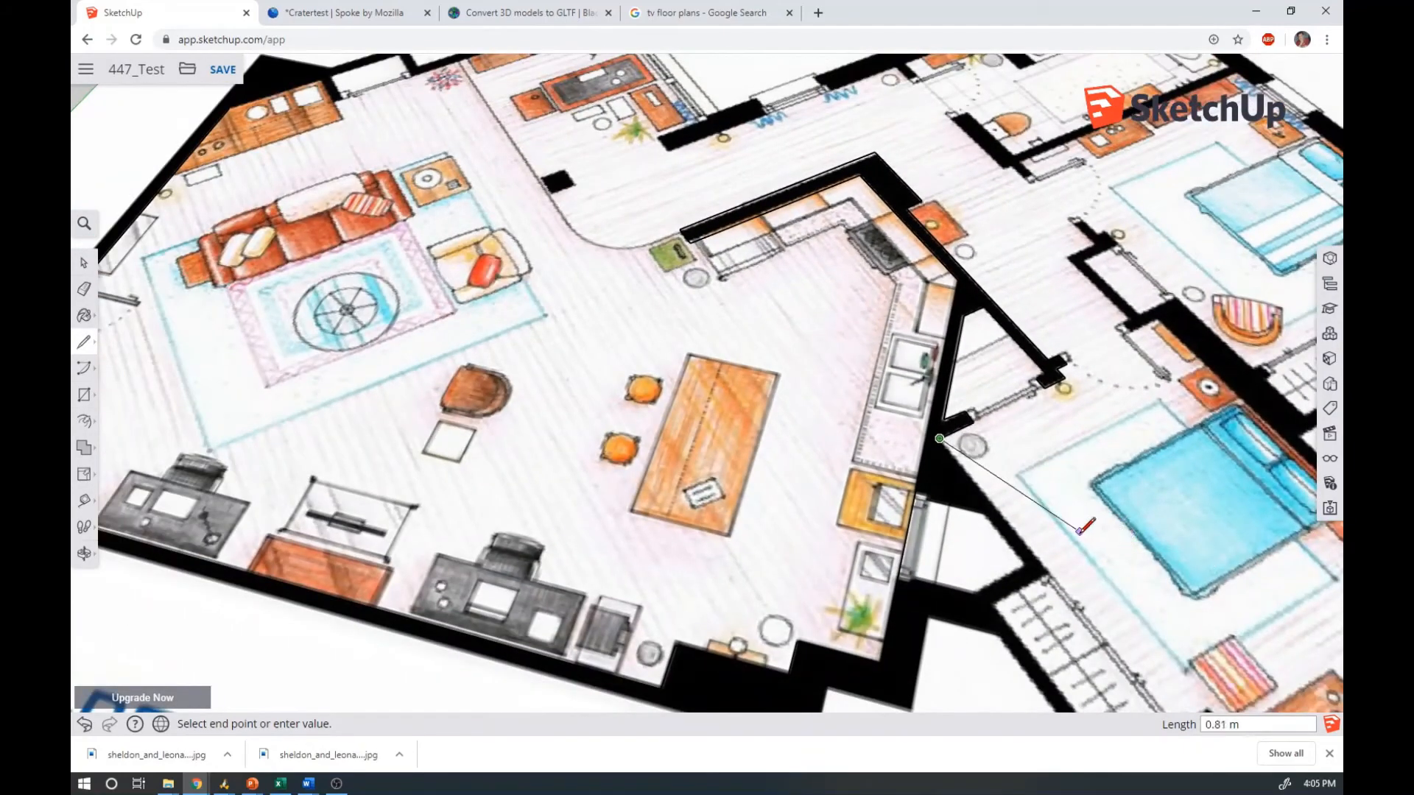
pyautogui.click(1047, 572)
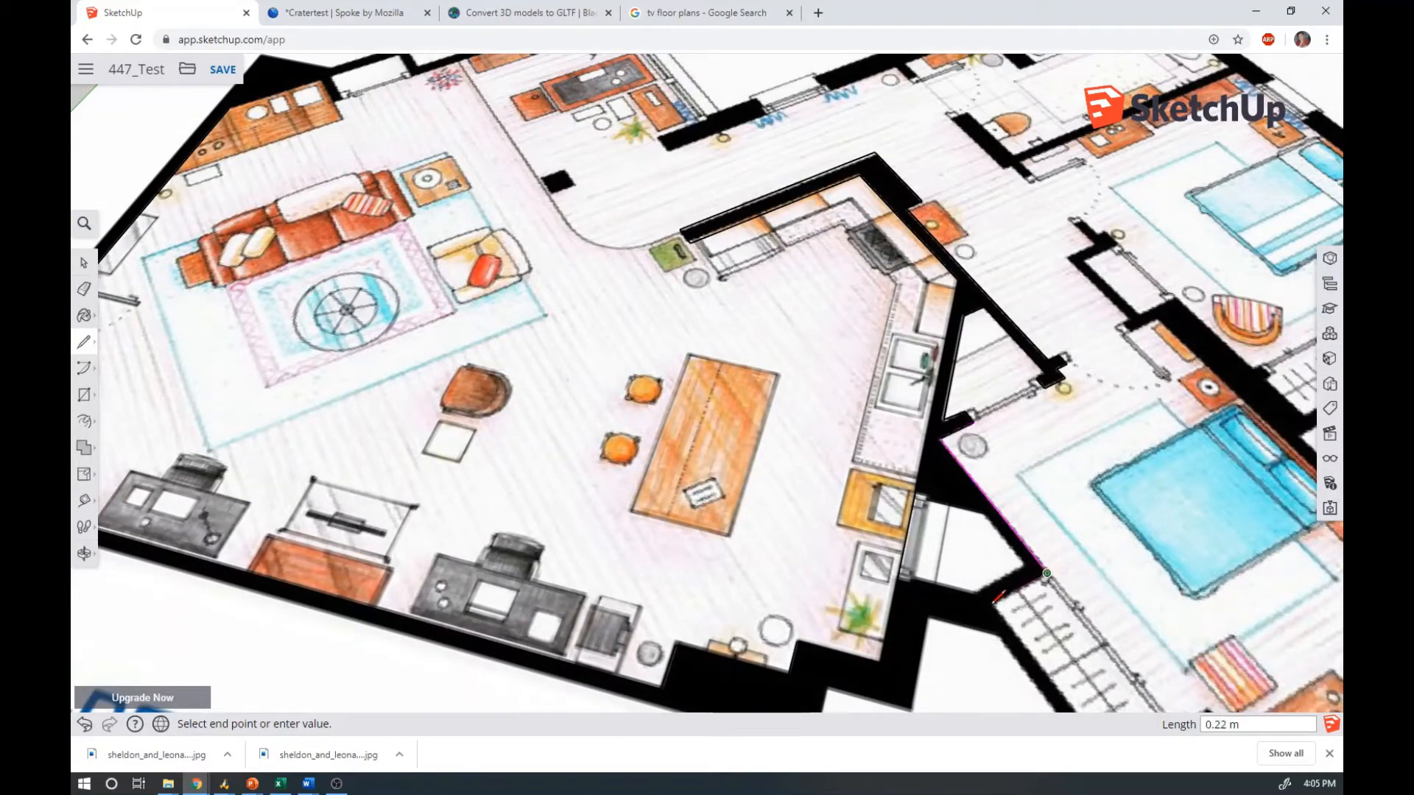
pyautogui.click(991, 603)
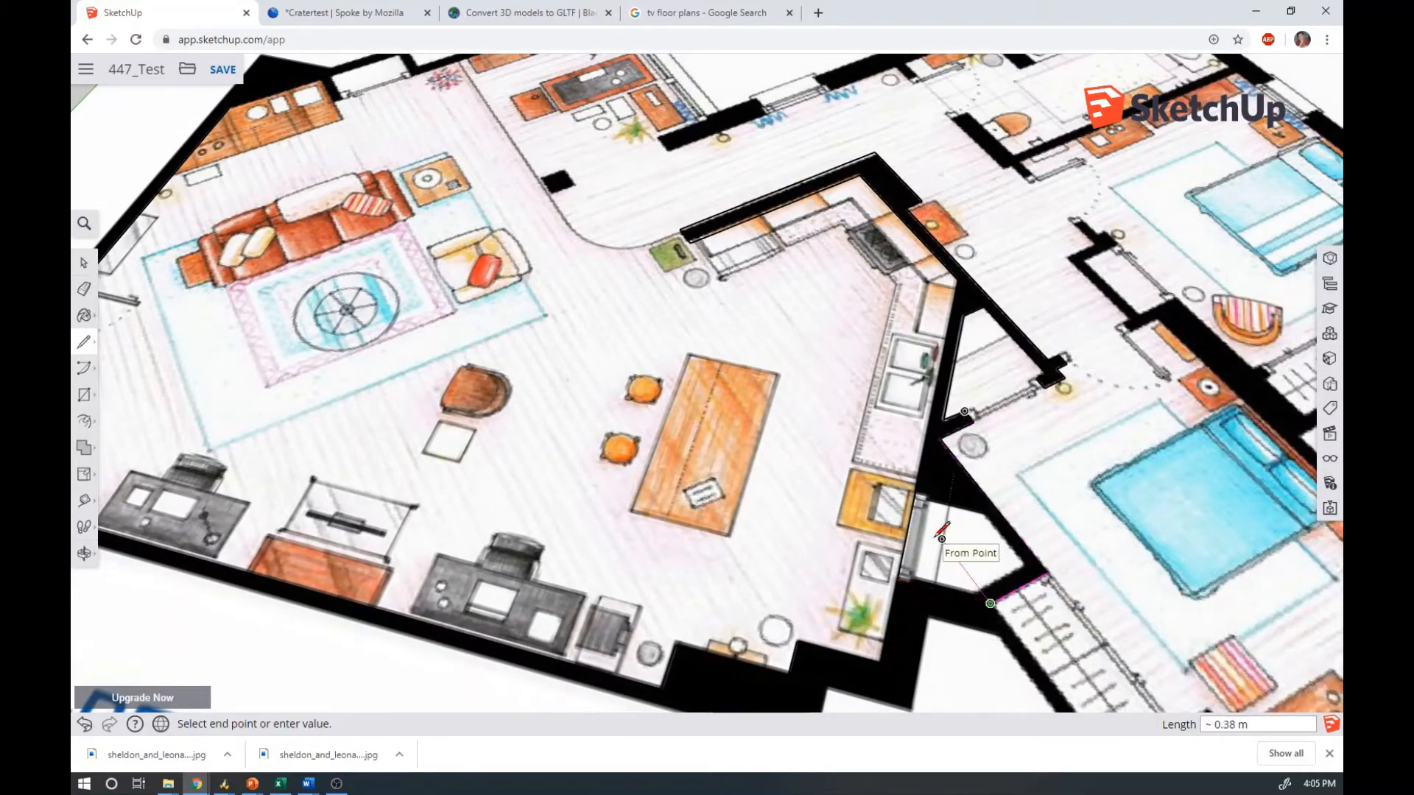
# Trace the wardrobe's back wall about 0.85 m, and its far end with the stepped jamb up to the bedroom's corner block
pyautogui.scroll(-5, 686, 498)
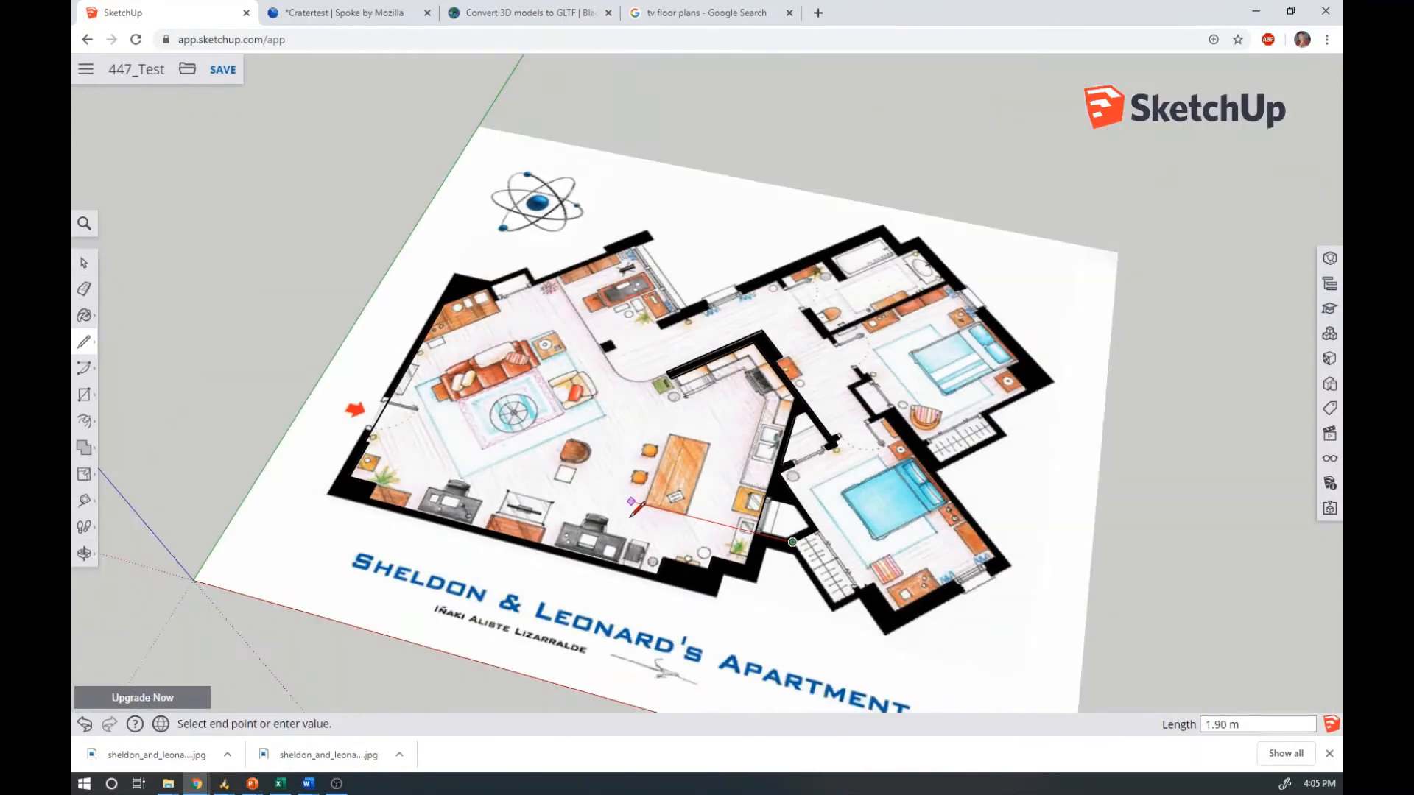
pyautogui.scroll(8, 827, 600)
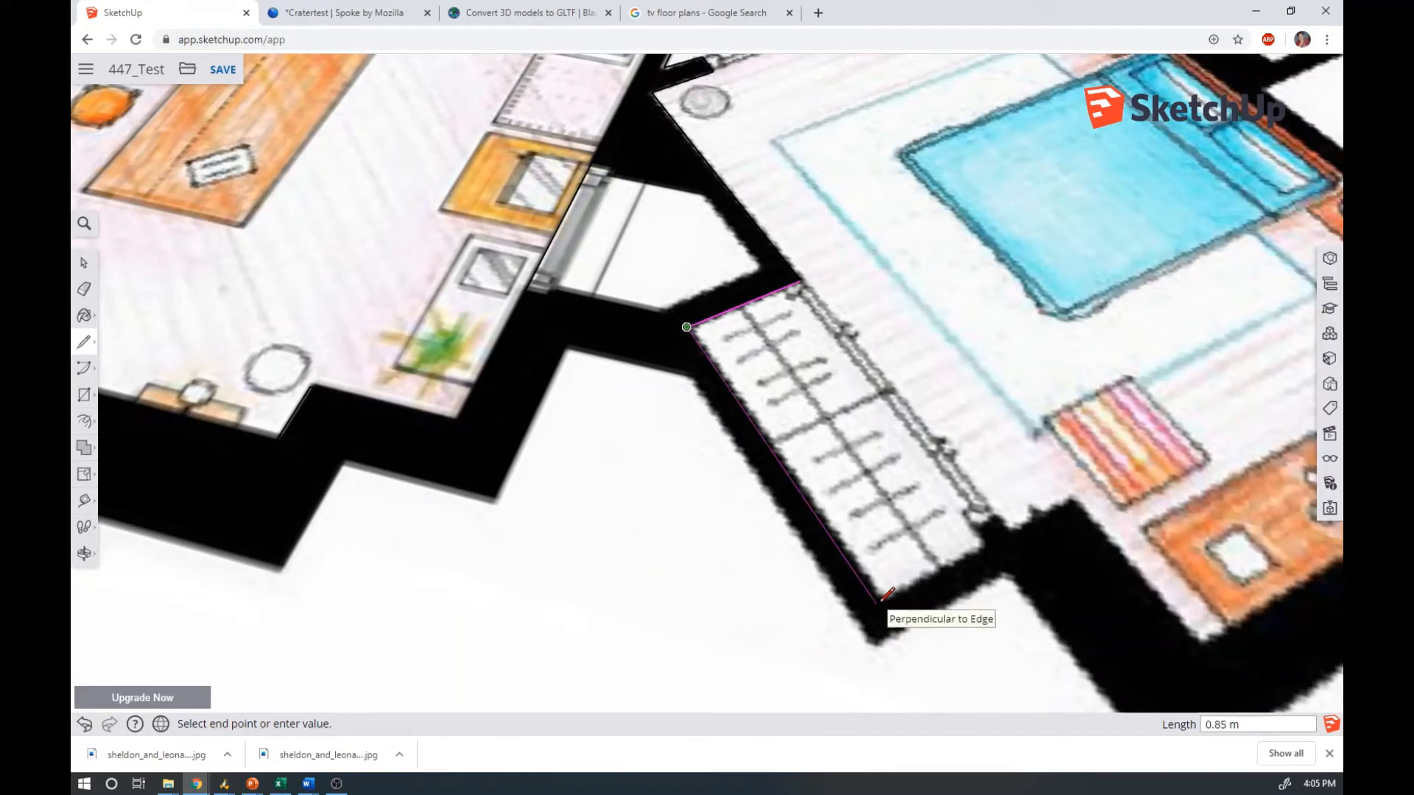
pyautogui.click(878, 601)
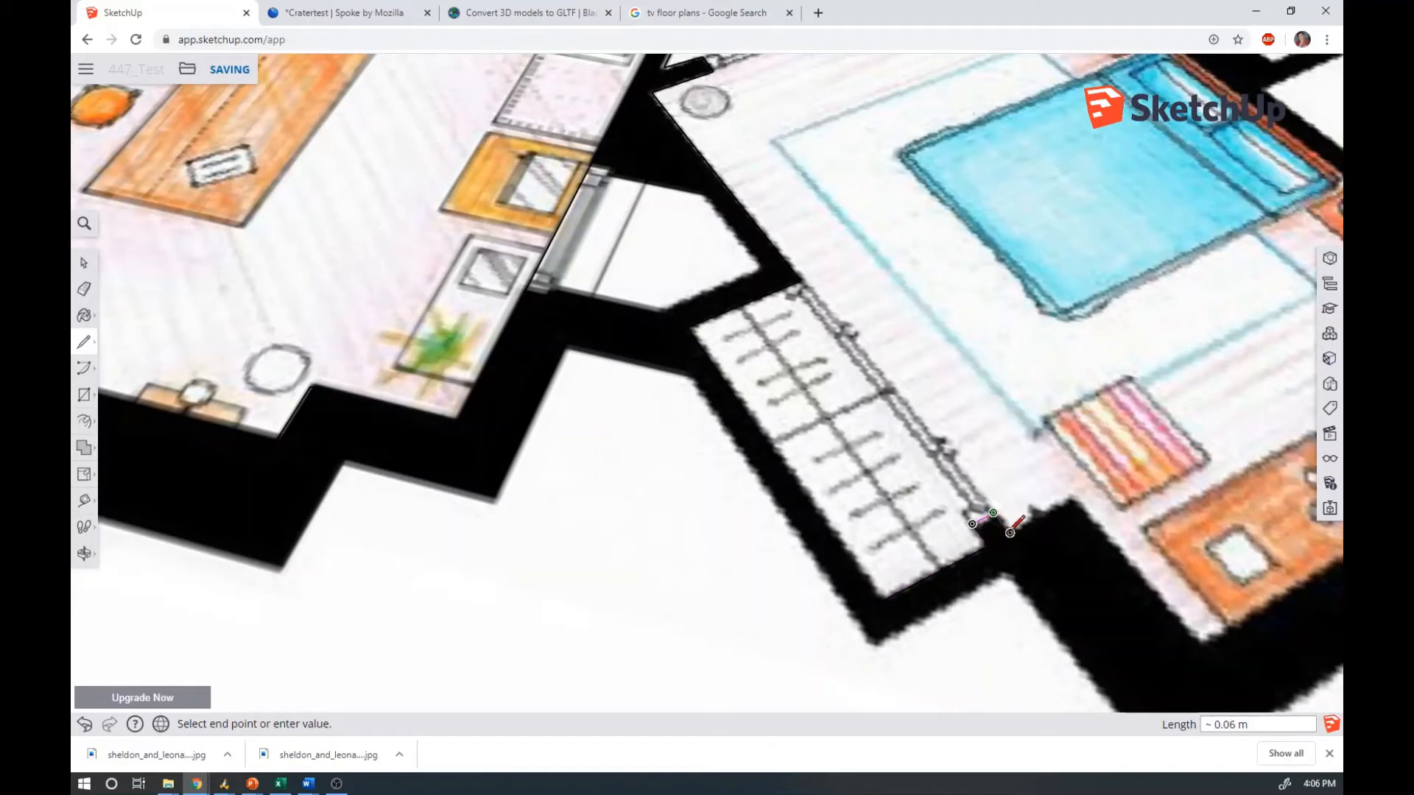
pyautogui.click(1071, 501)
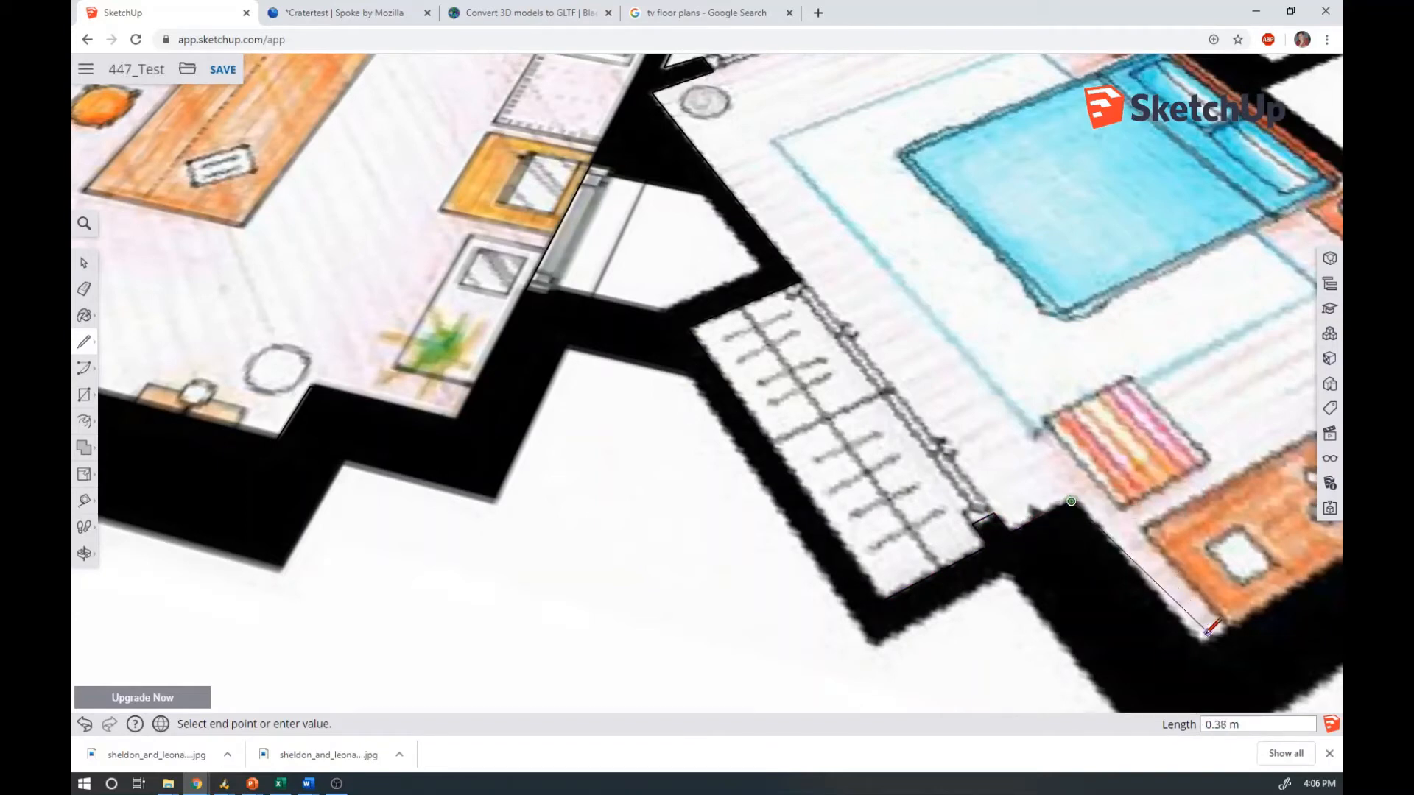
# Trace the lower bedroom's walls: about 0.38 m beside the corner block, about 1.37 m along the desk and window, and about 2.19 m behind the bed
pyautogui.scroll(-6, 736, 597)
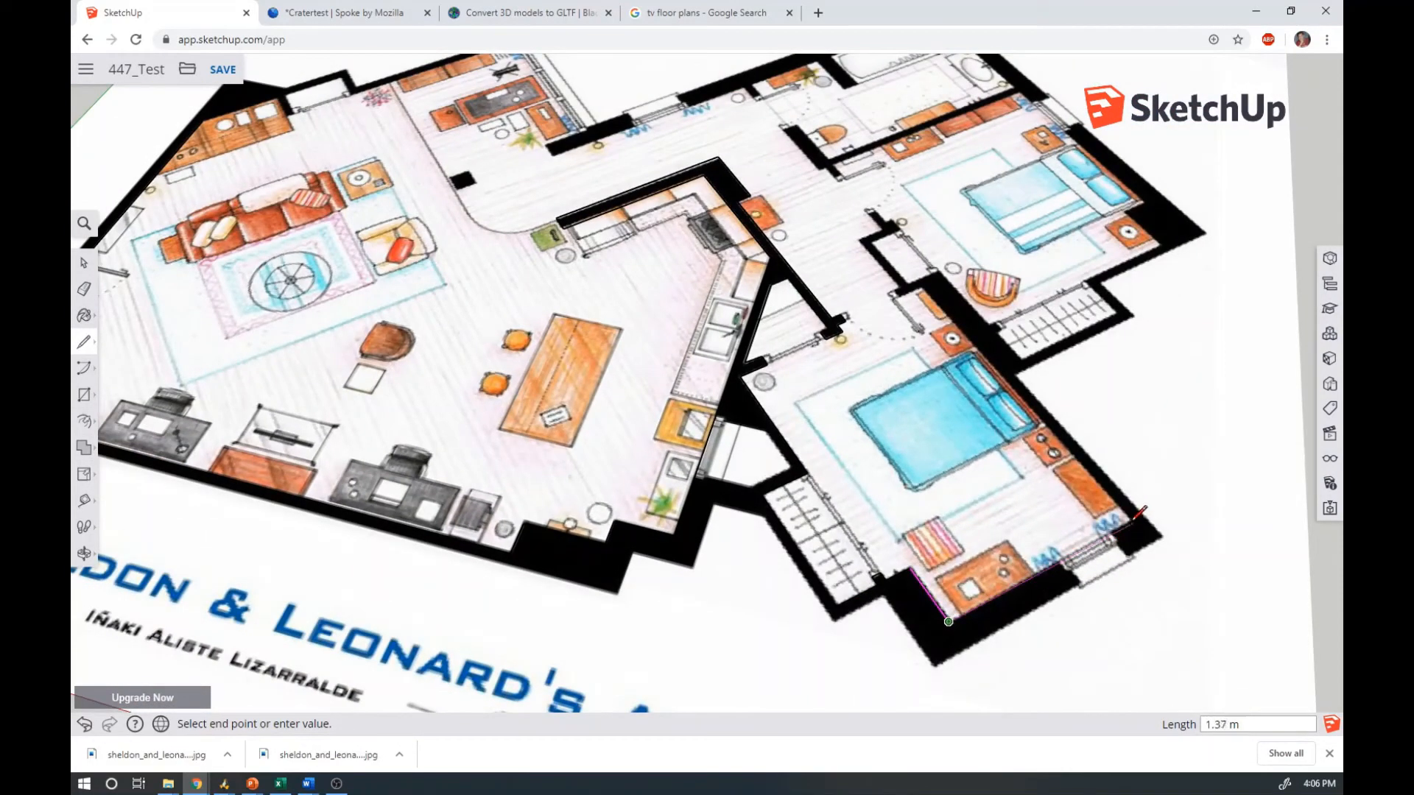
pyautogui.click(1133, 523)
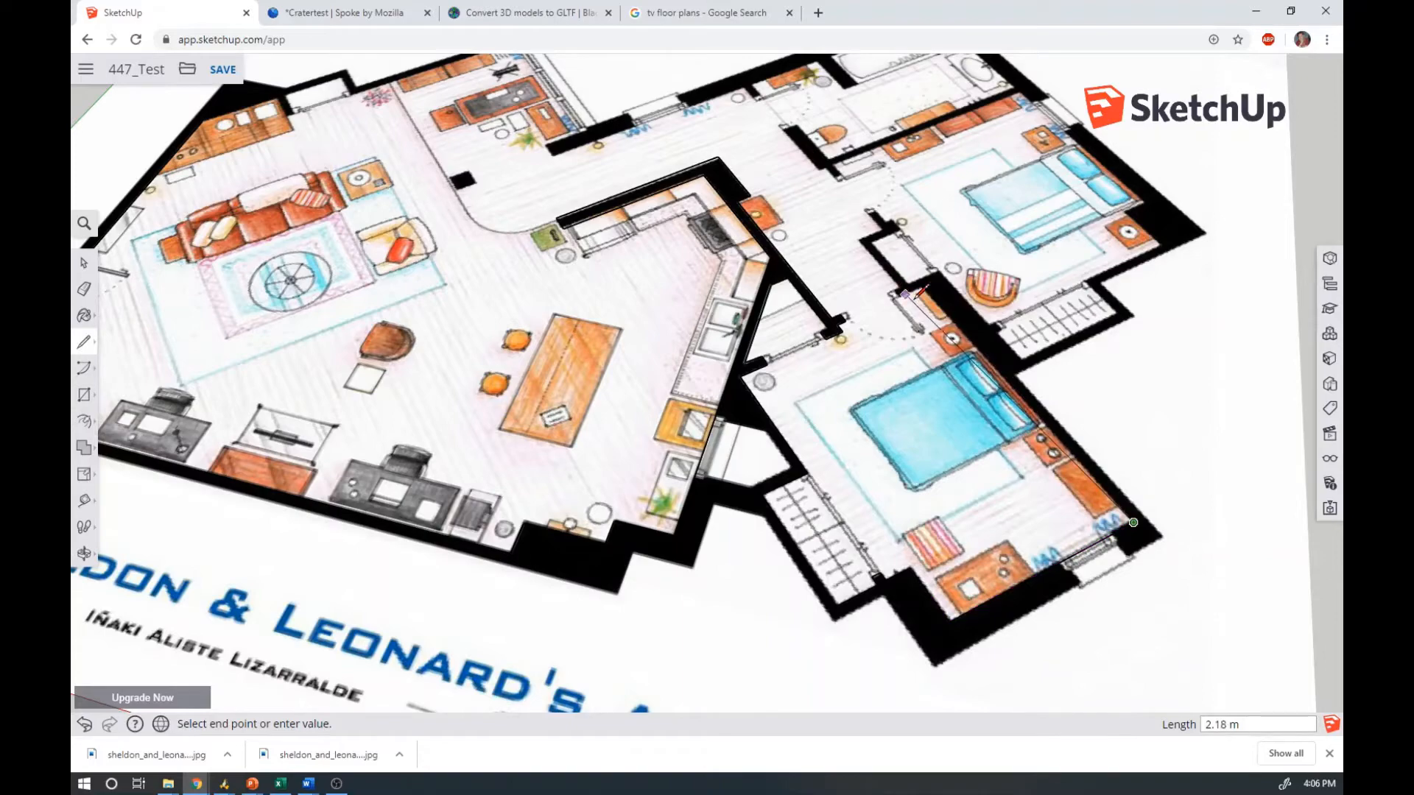
pyautogui.scroll(5, 921, 292)
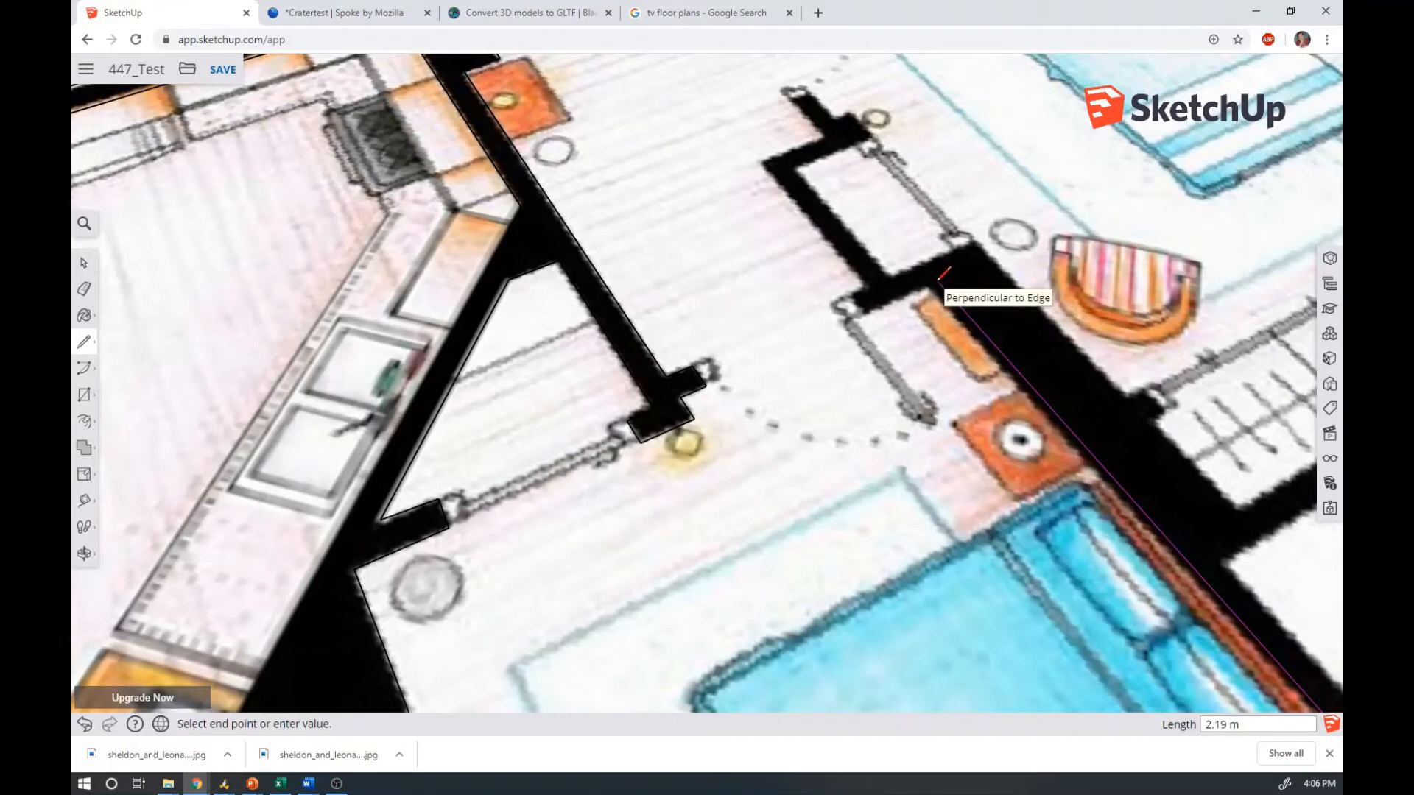
pyautogui.click(936, 280)
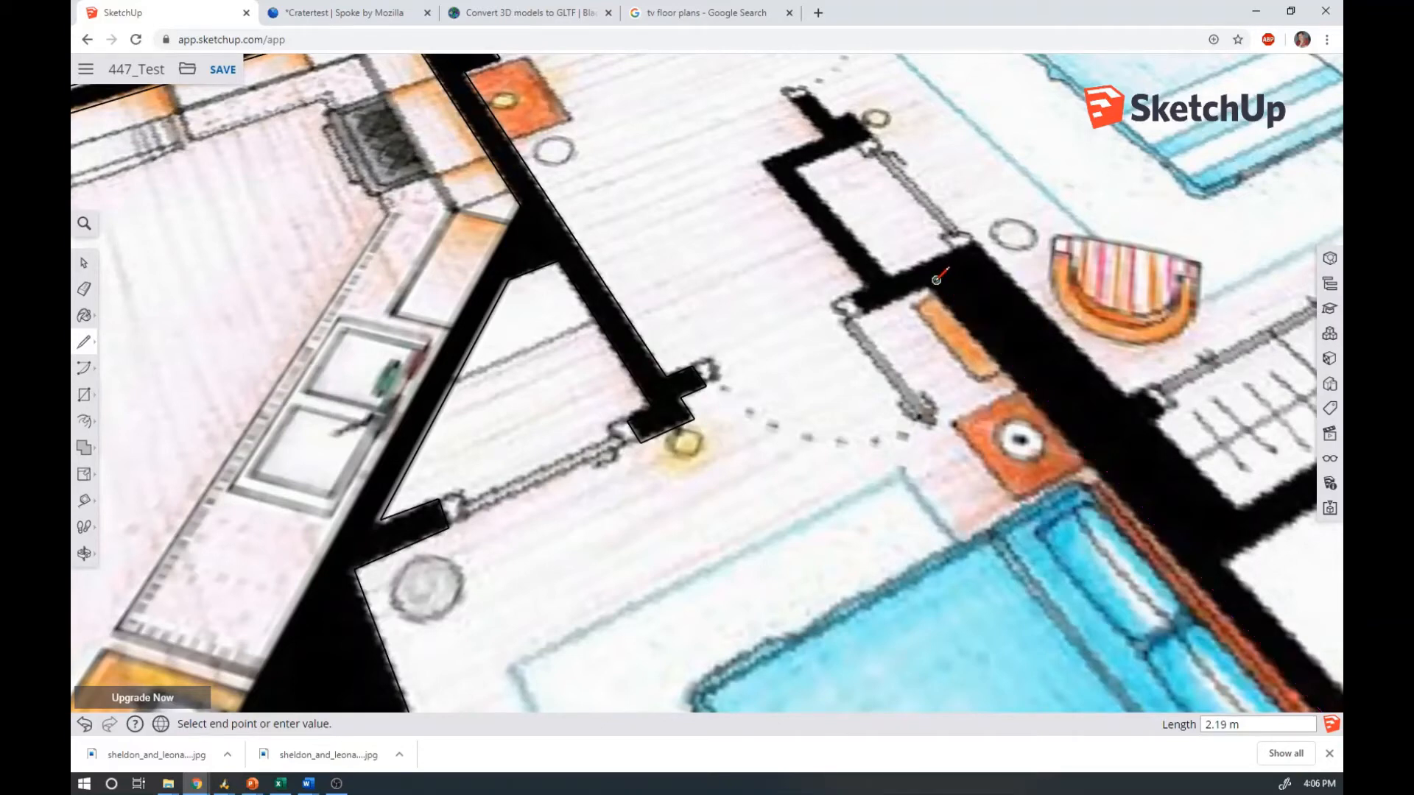
# Trace the lower bedroom's door stub, the small closet's hallway side about 0.54 m, and its end wall about 0.20 m
pyautogui.click(866, 313)
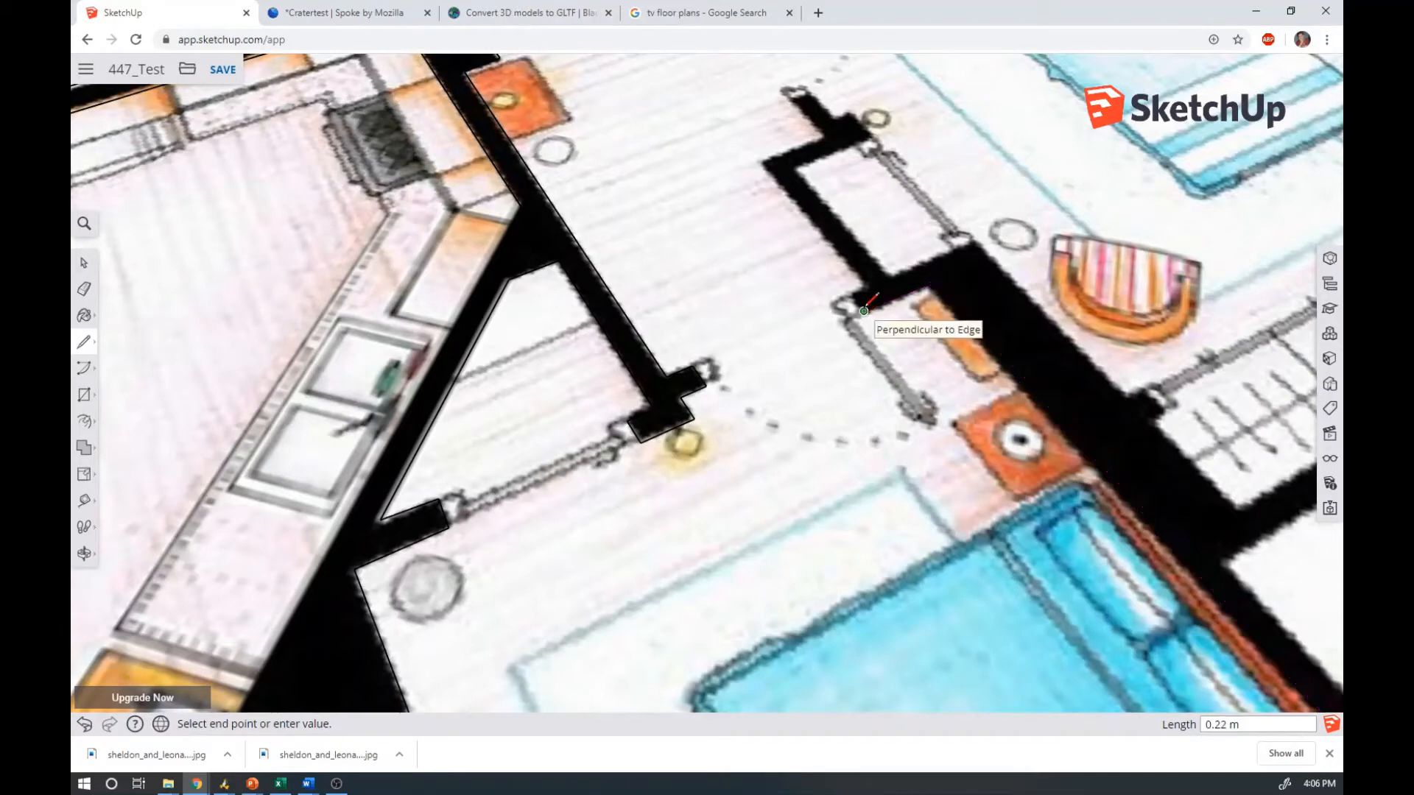
pyautogui.click(851, 295)
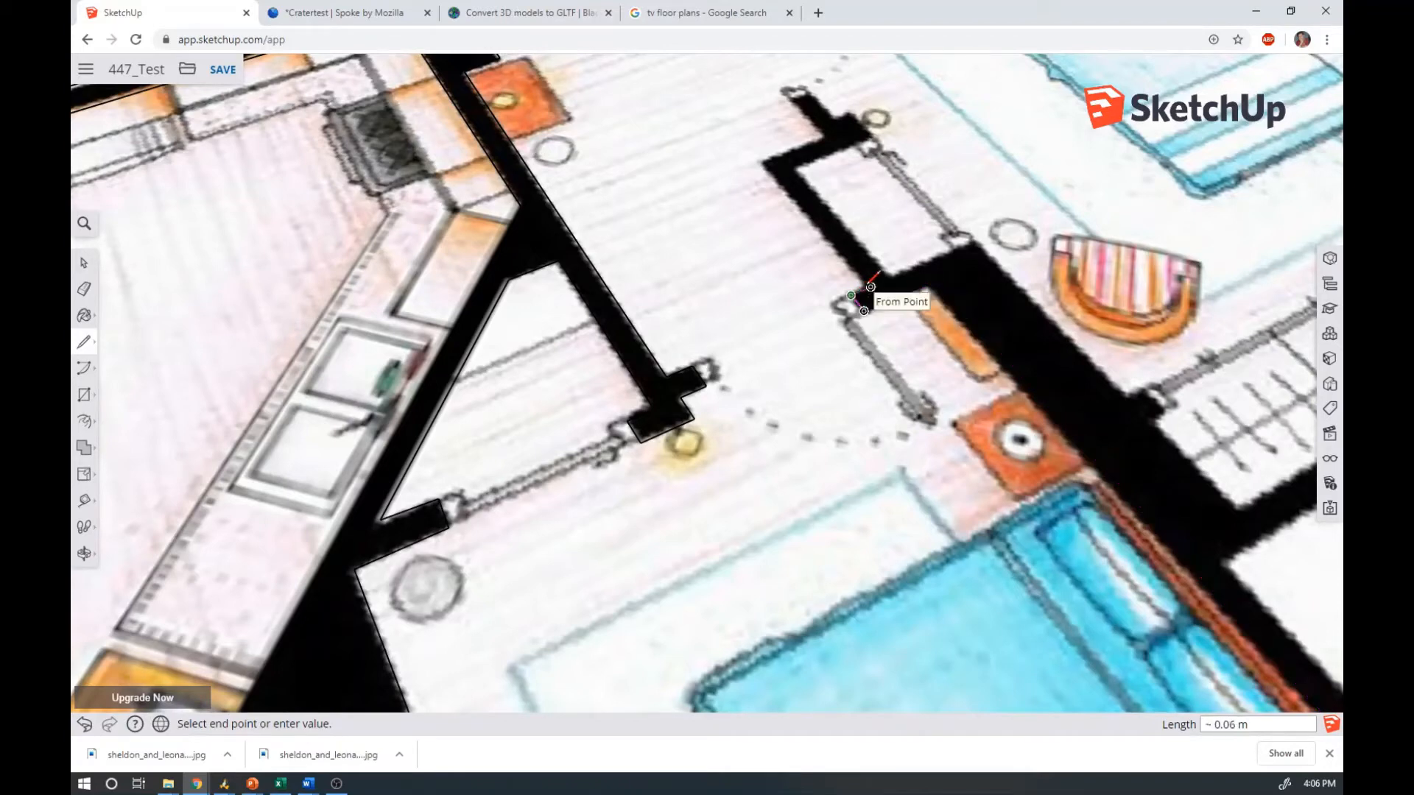
pyautogui.click(870, 287)
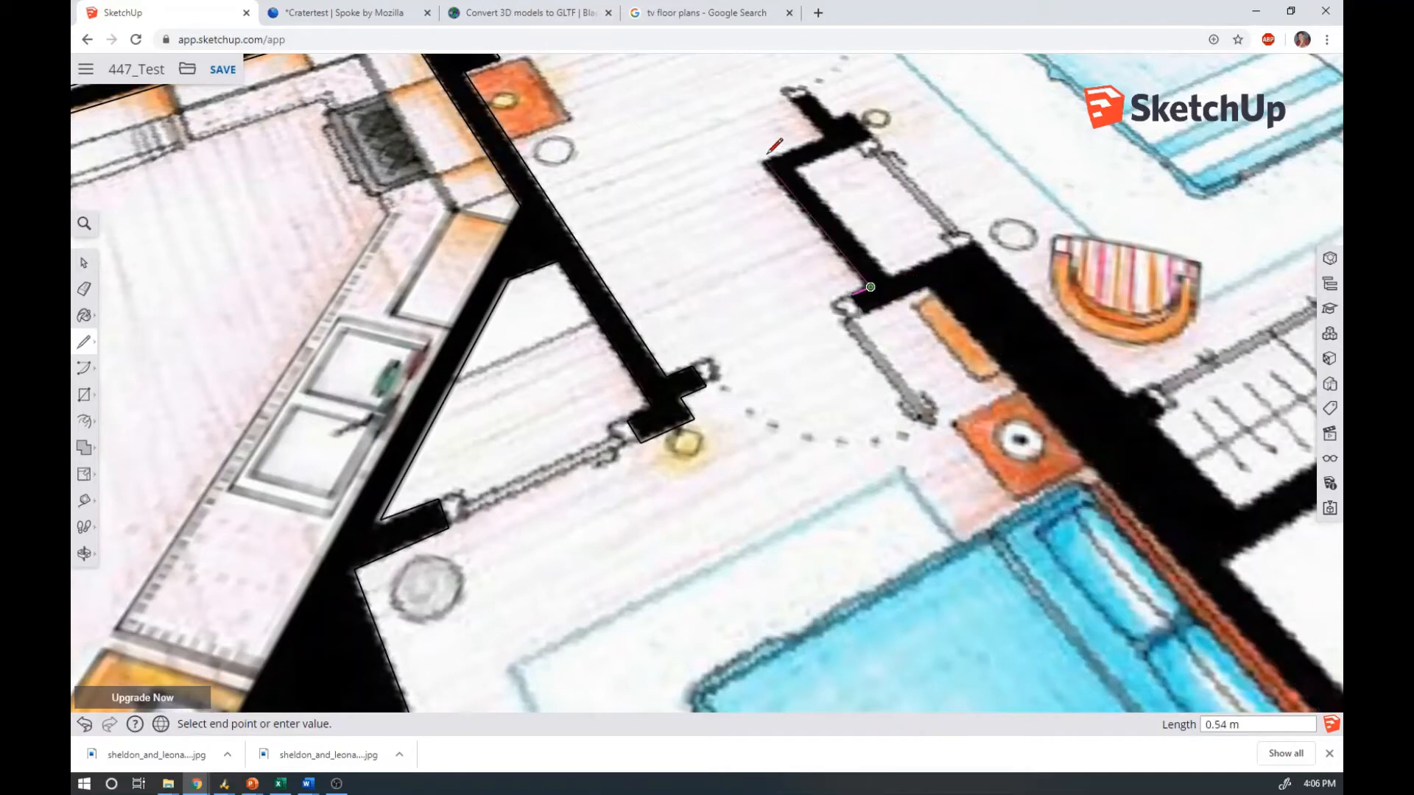
pyautogui.click(764, 159)
pyautogui.click(825, 136)
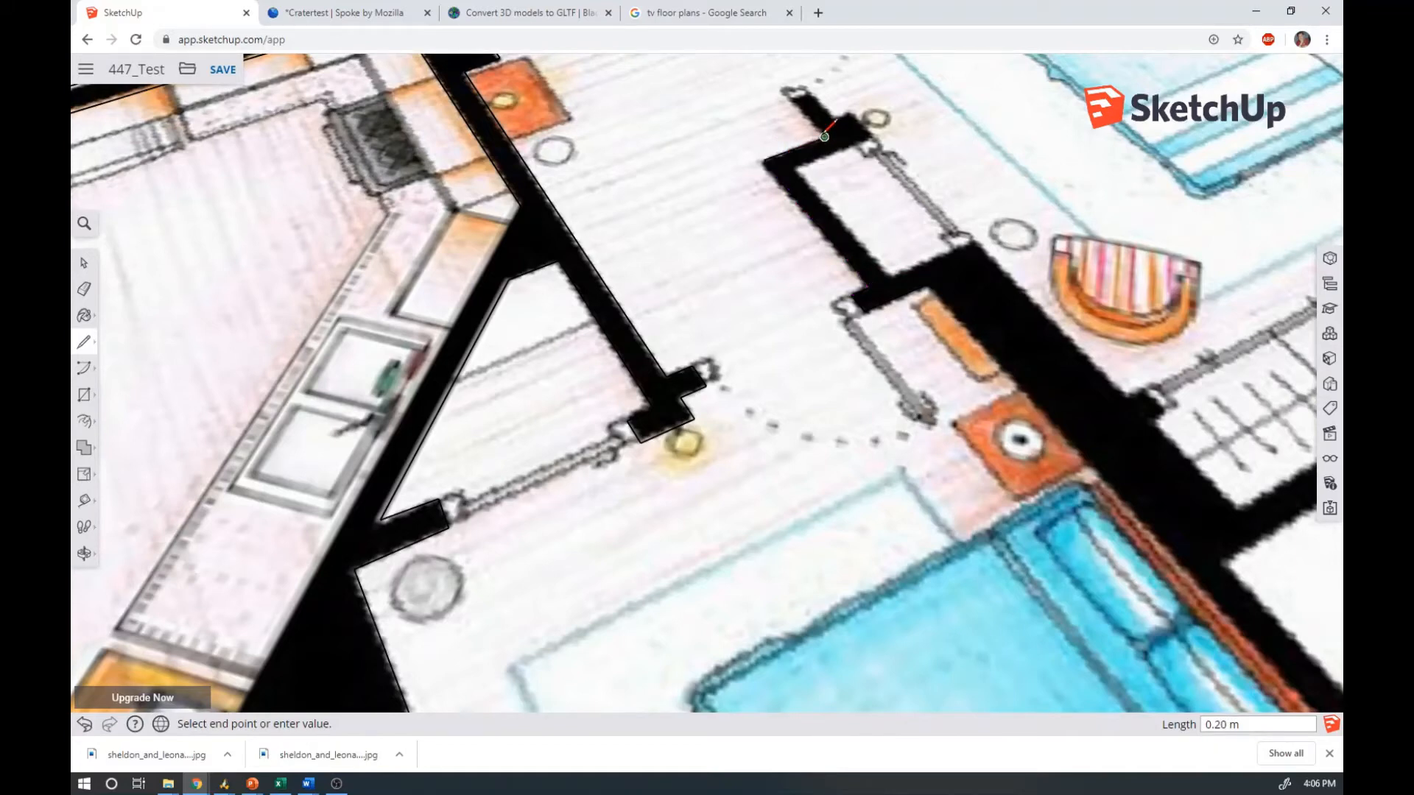
# Outline the upper bedroom's door stub beside the closet and the adjoining corner block up to the closet door
pyautogui.click(788, 96)
pyautogui.click(811, 88)
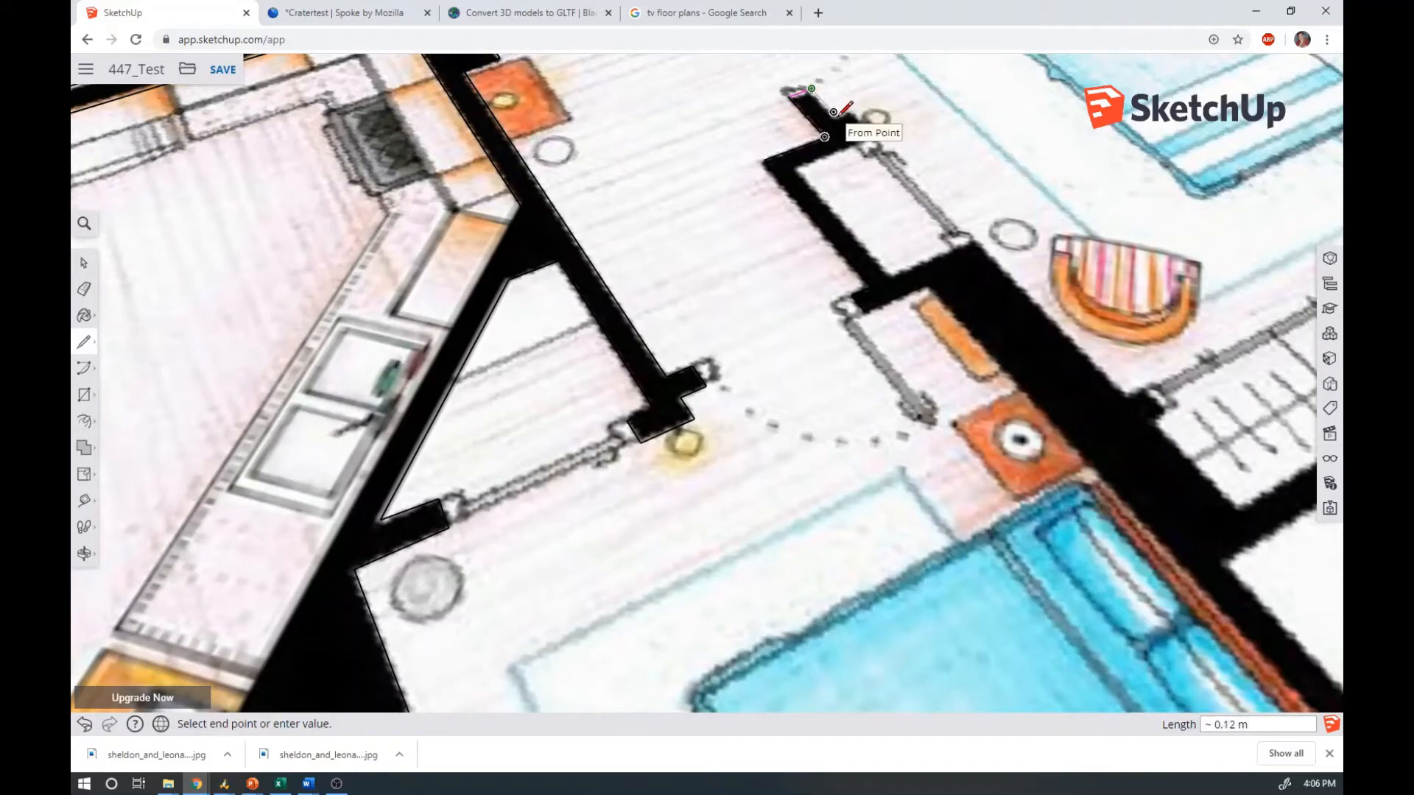
pyautogui.scroll(5, 843, 115)
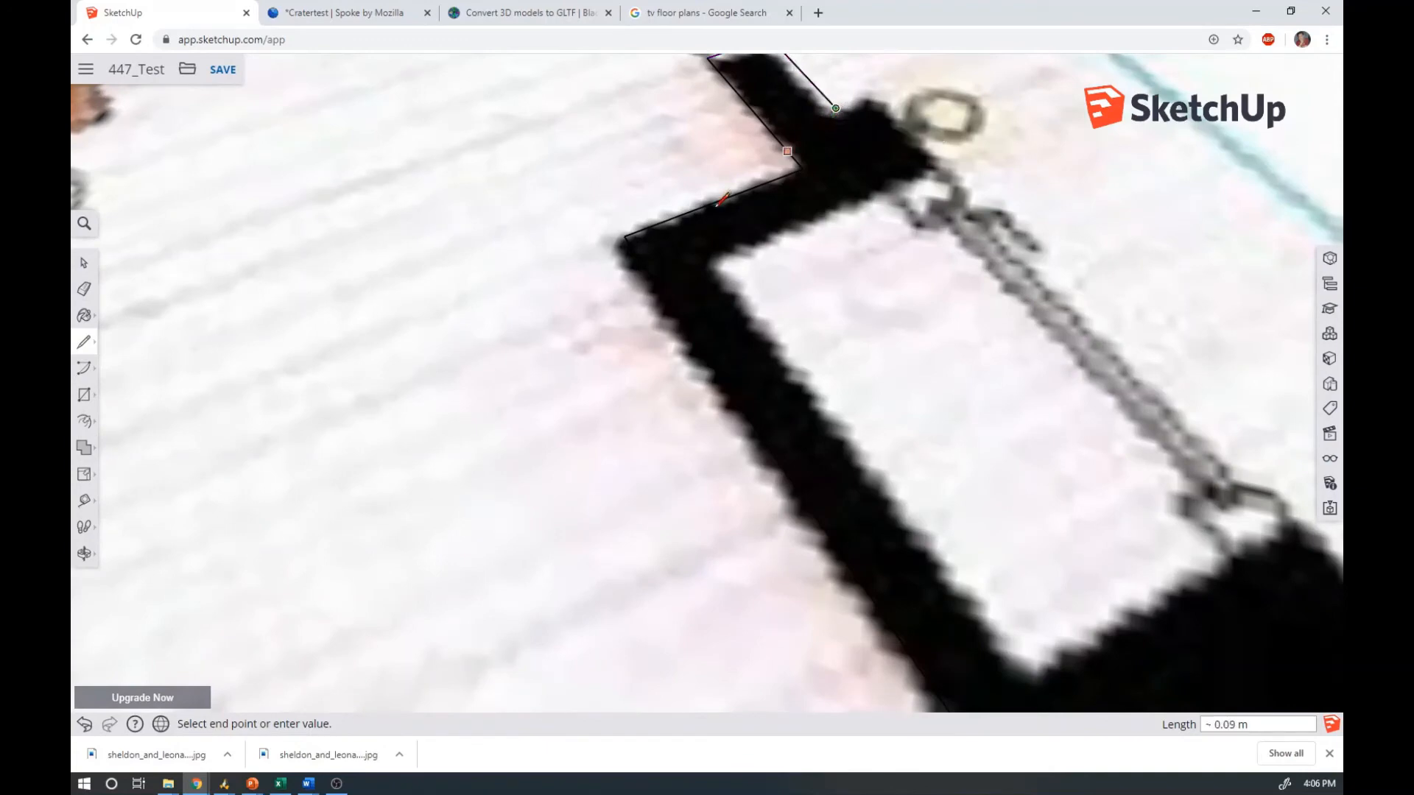
pyautogui.scroll(-5, 724, 197)
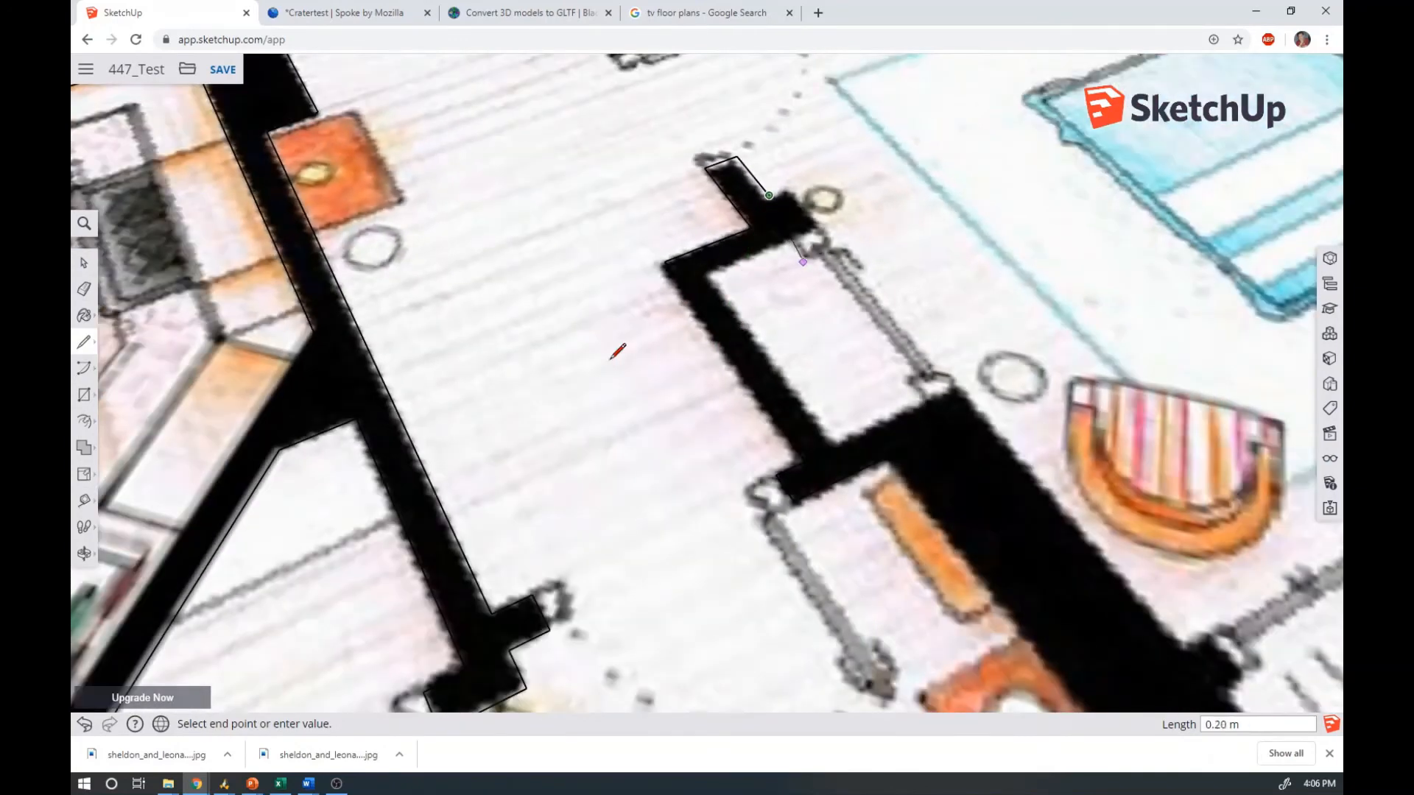
pyautogui.scroll(-3, 611, 359)
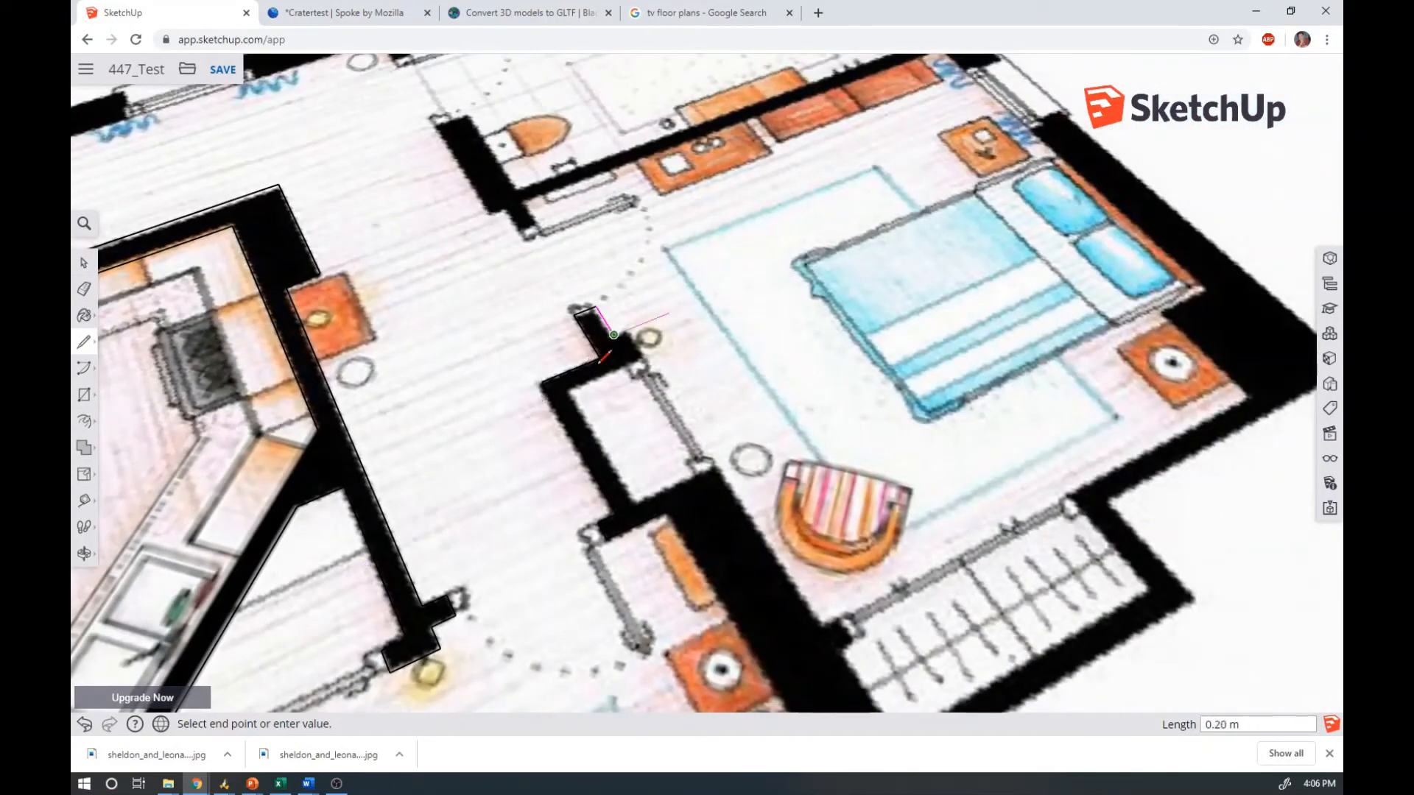
pyautogui.scroll(5, 623, 333)
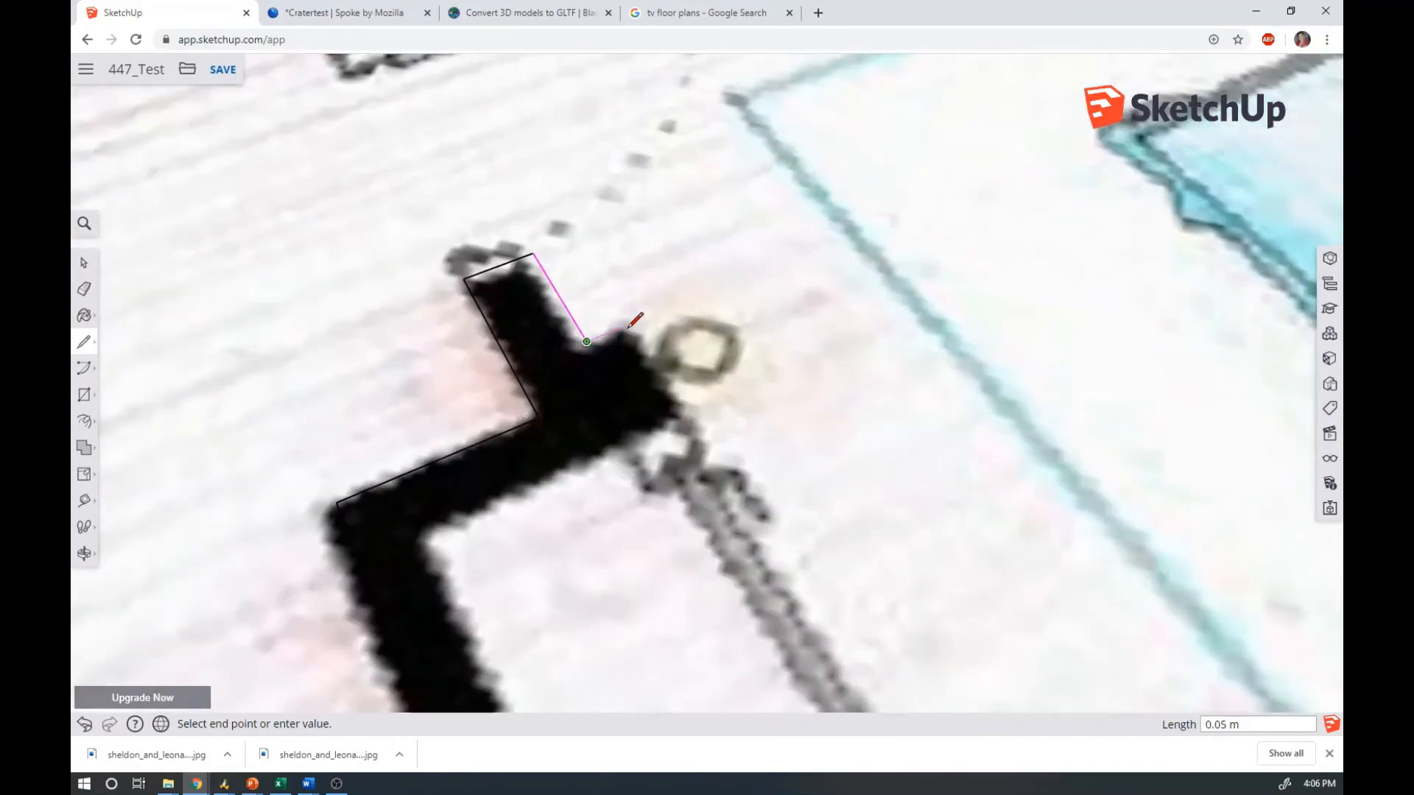
pyautogui.click(630, 324)
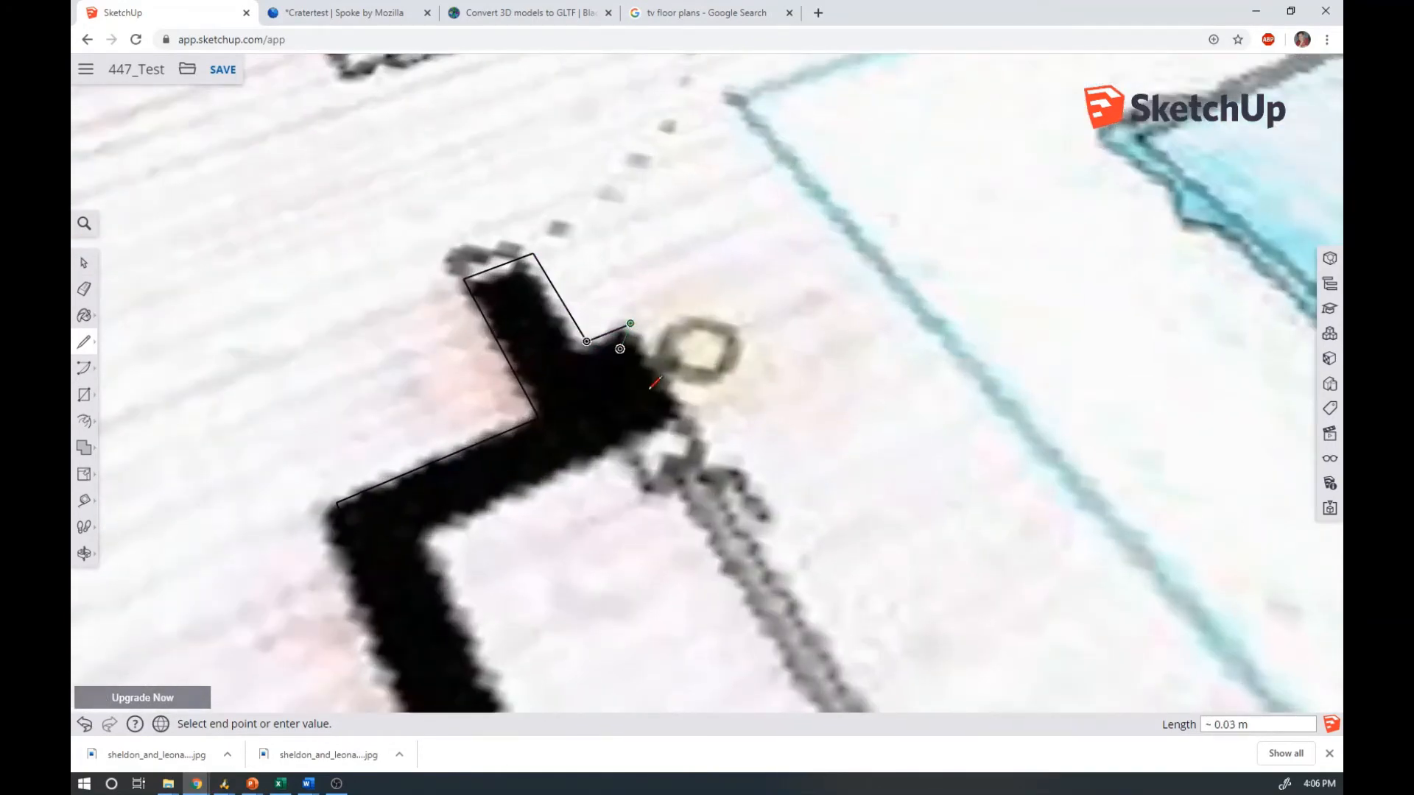
pyautogui.click(677, 419)
# Trace the small closet's inner walls: about 0.26 m along the end, then the back and the side up to the thick wall's corner
pyautogui.click(421, 536)
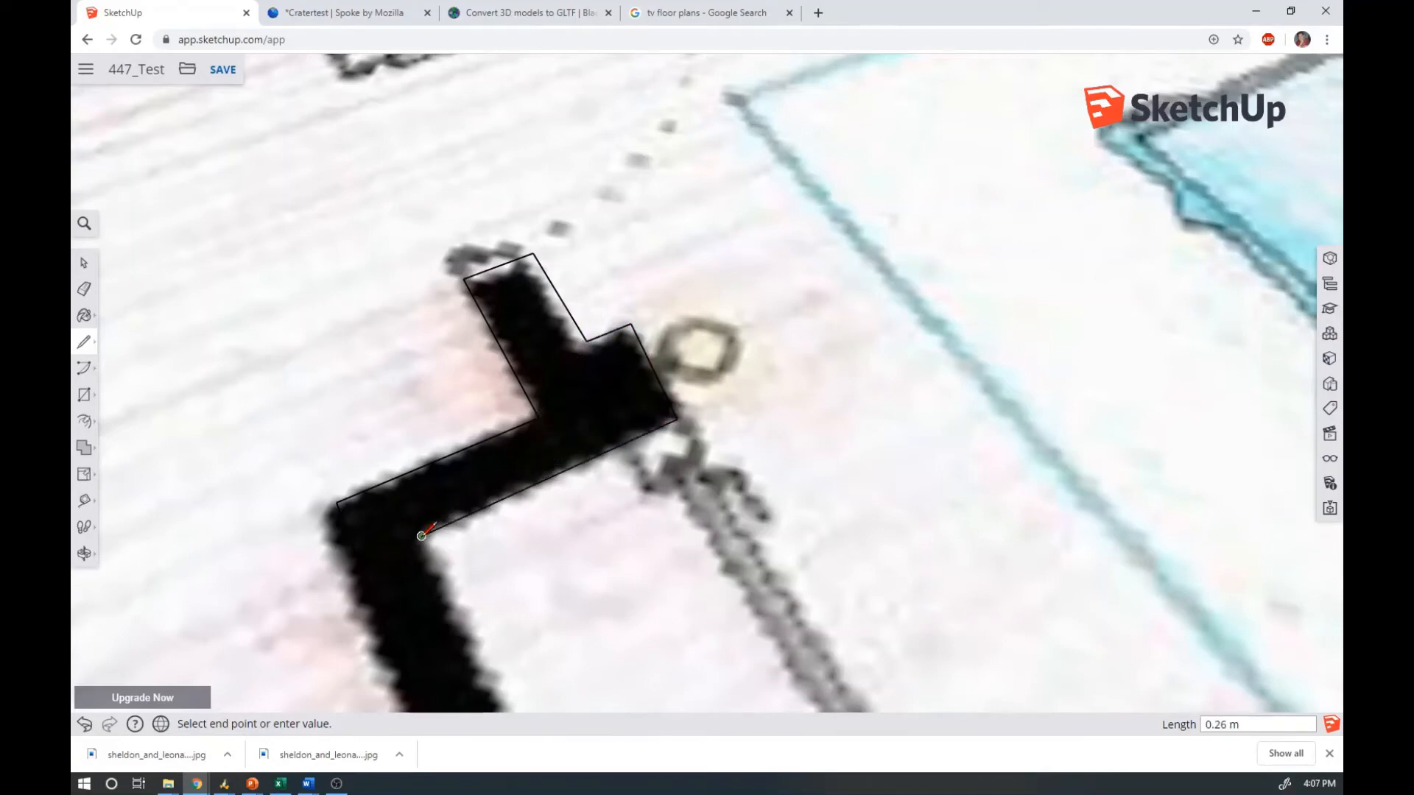
pyautogui.scroll(-3, 887, 329)
pyautogui.scroll(1, 957, 287)
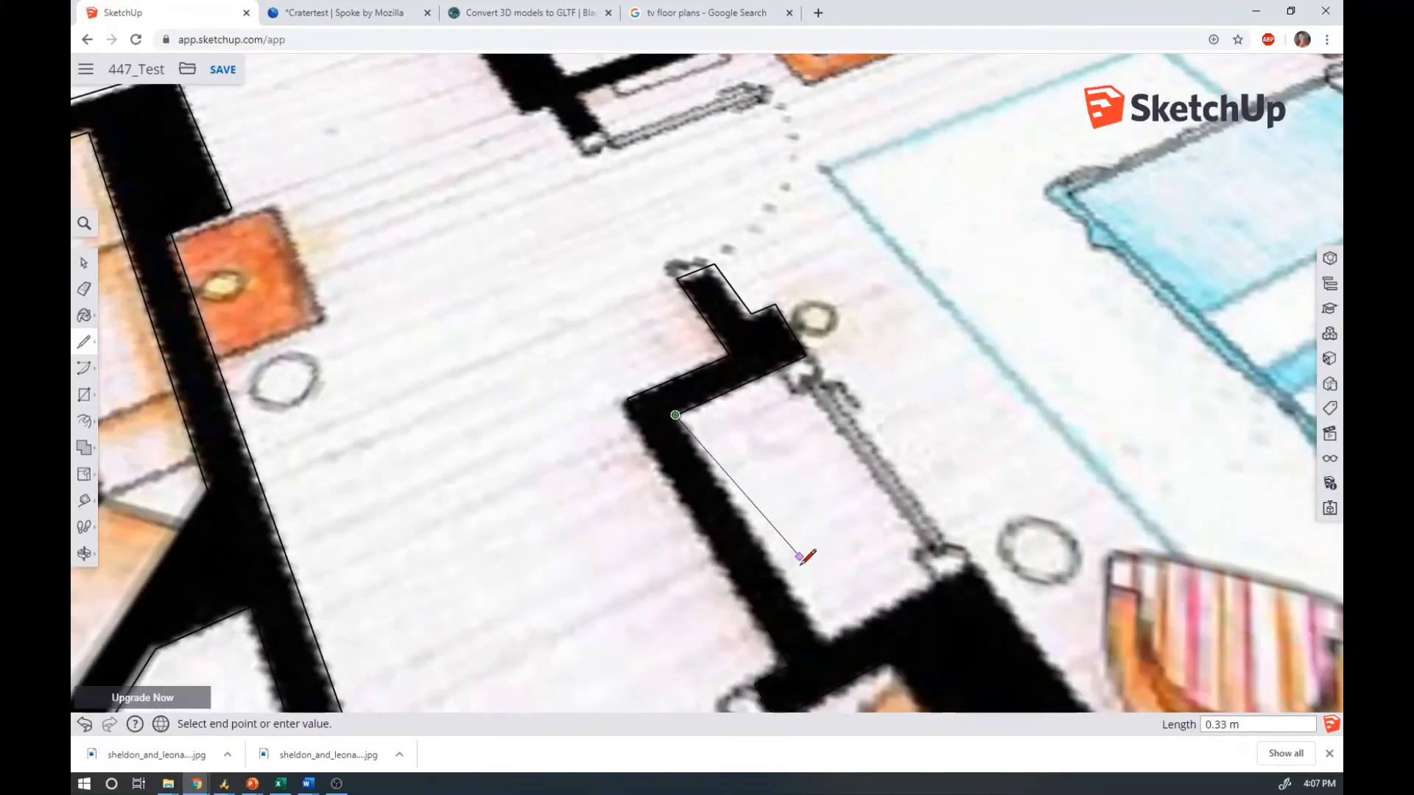
pyautogui.click(828, 644)
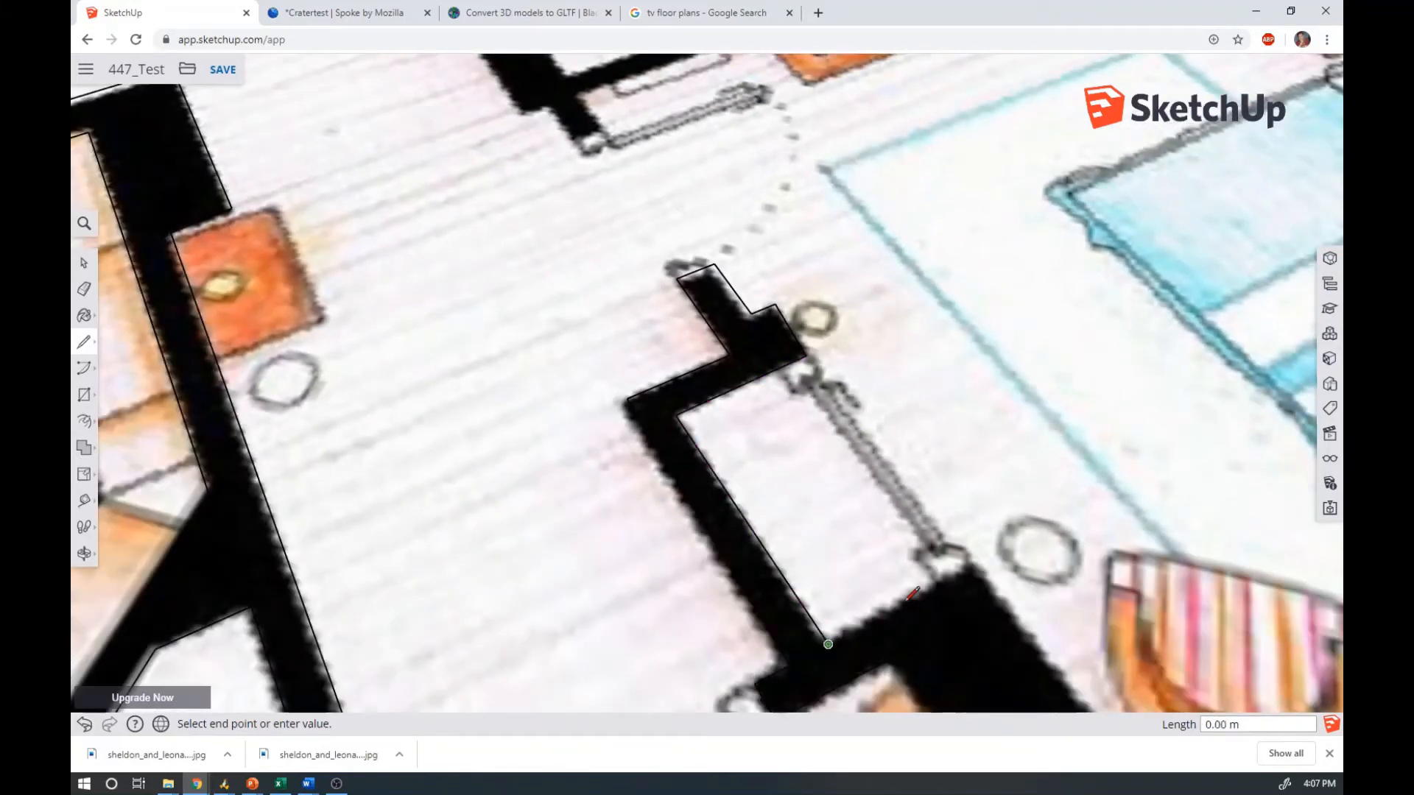
pyautogui.click(971, 564)
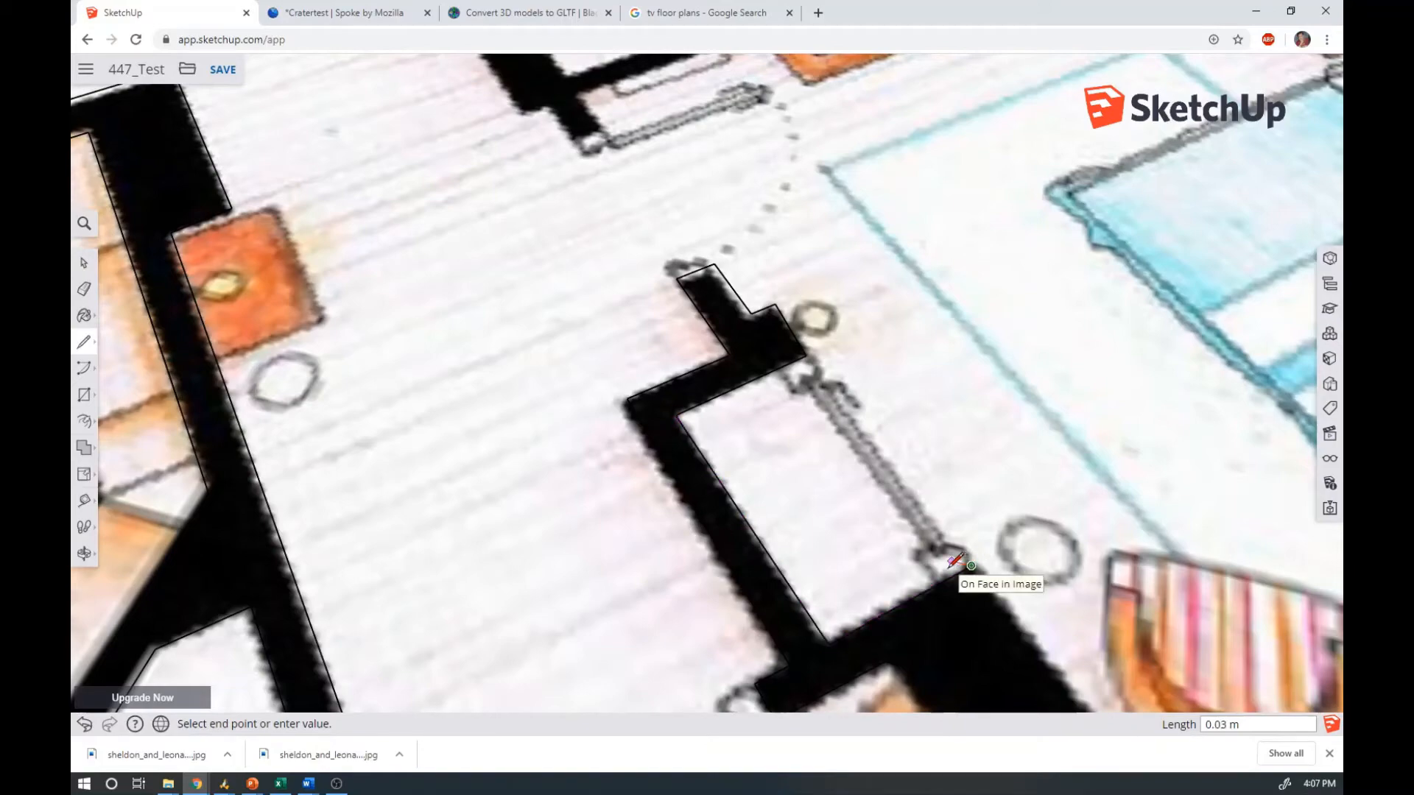
# Trace about 0.53 m of the upper bedroom's wall beside the armchair and the small jamb at the wardrobe's near end
pyautogui.scroll(-2, 721, 545)
pyautogui.scroll(-3, 719, 545)
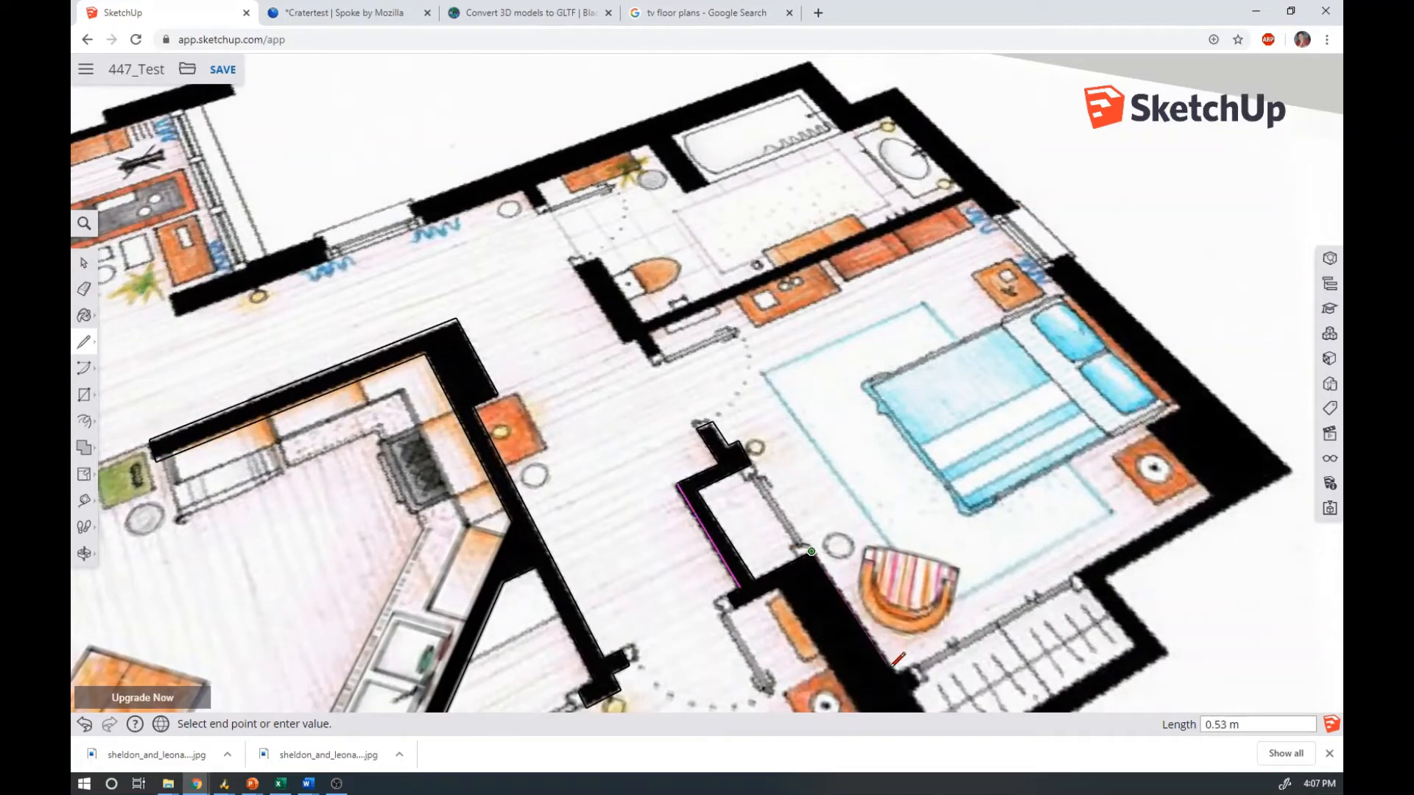
pyautogui.click(896, 675)
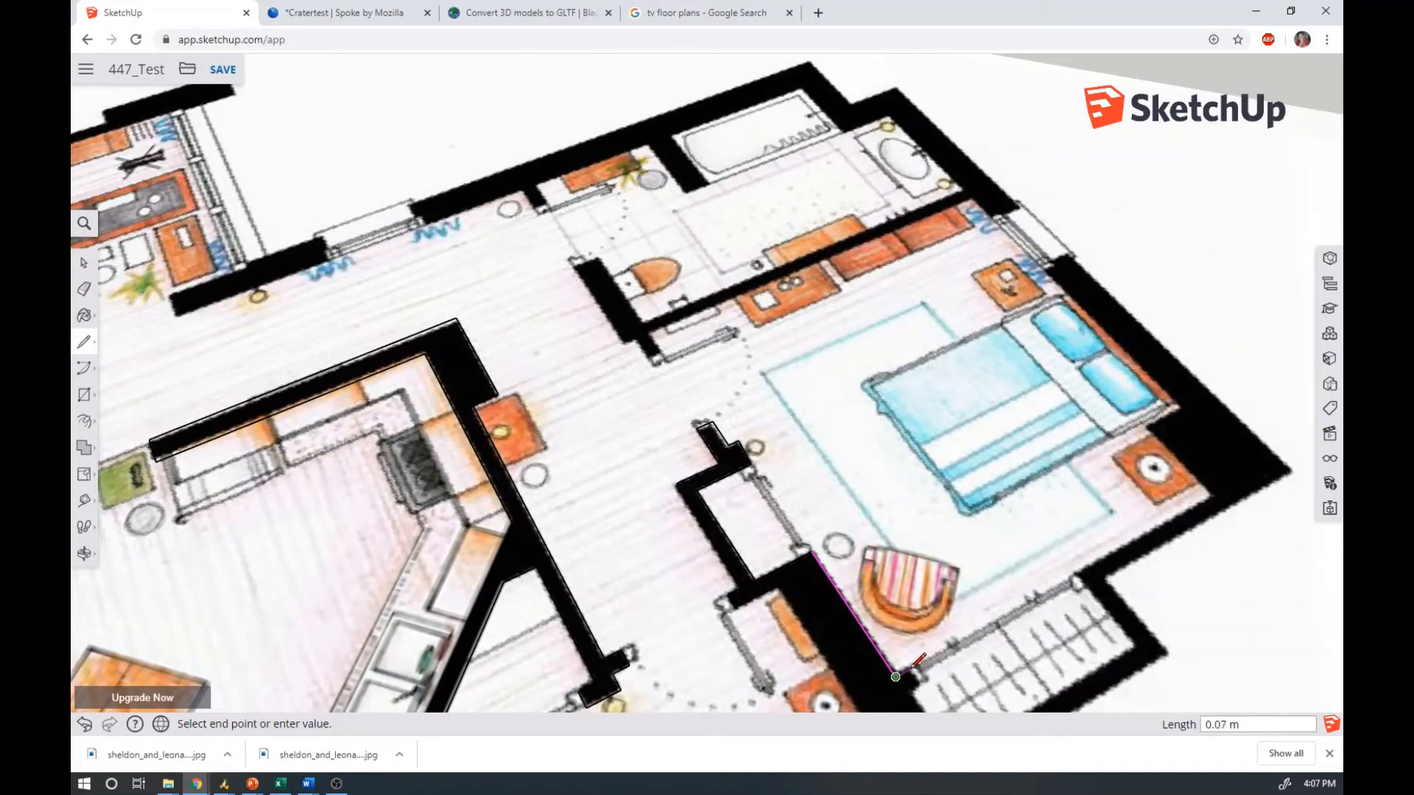
pyautogui.click(912, 667)
pyautogui.scroll(6, 916, 685)
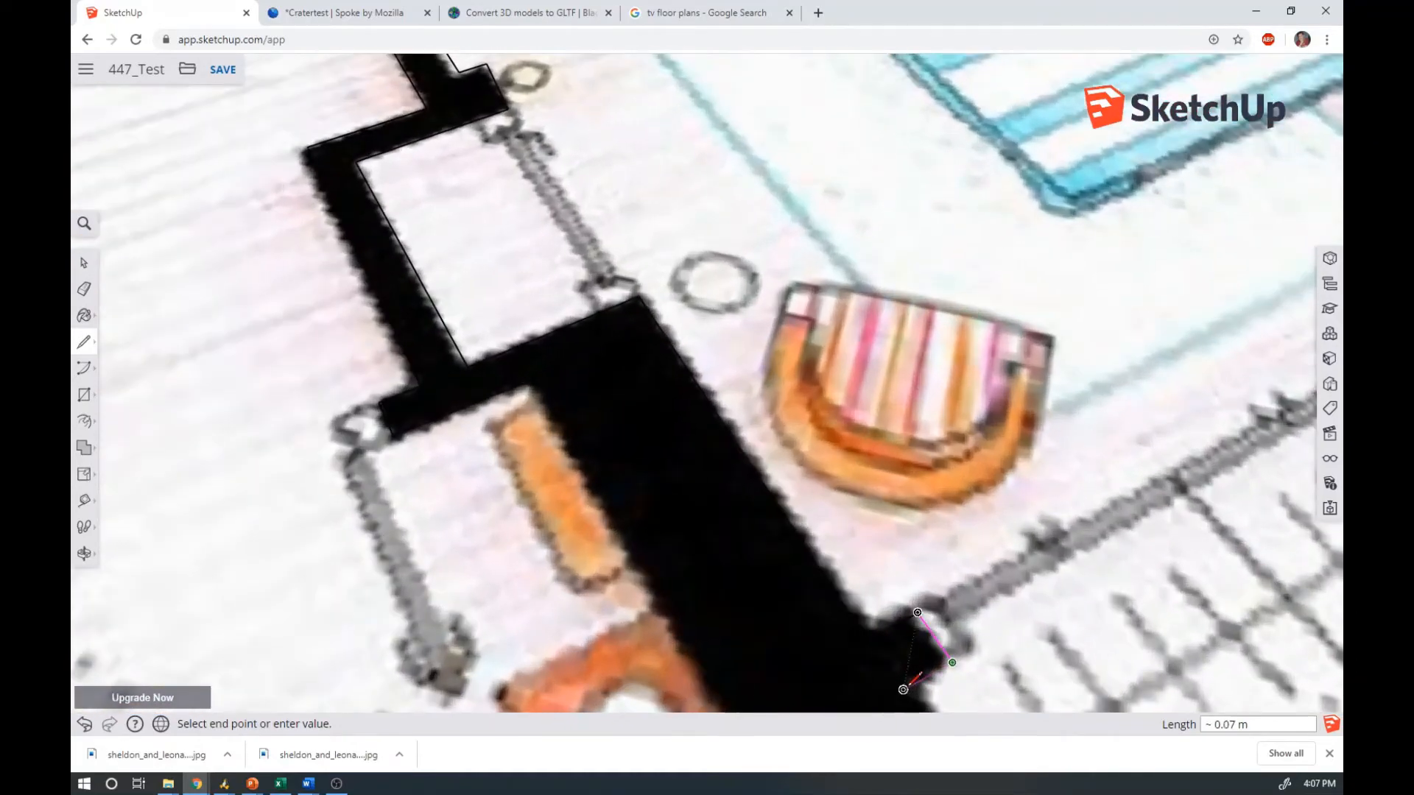
pyautogui.click(915, 683)
# Trace the upper bedroom wardrobe's inner walls: about 0.25 m at the near end, the full back wall, and about 0.35 m at the far end
pyautogui.scroll(-8, 739, 605)
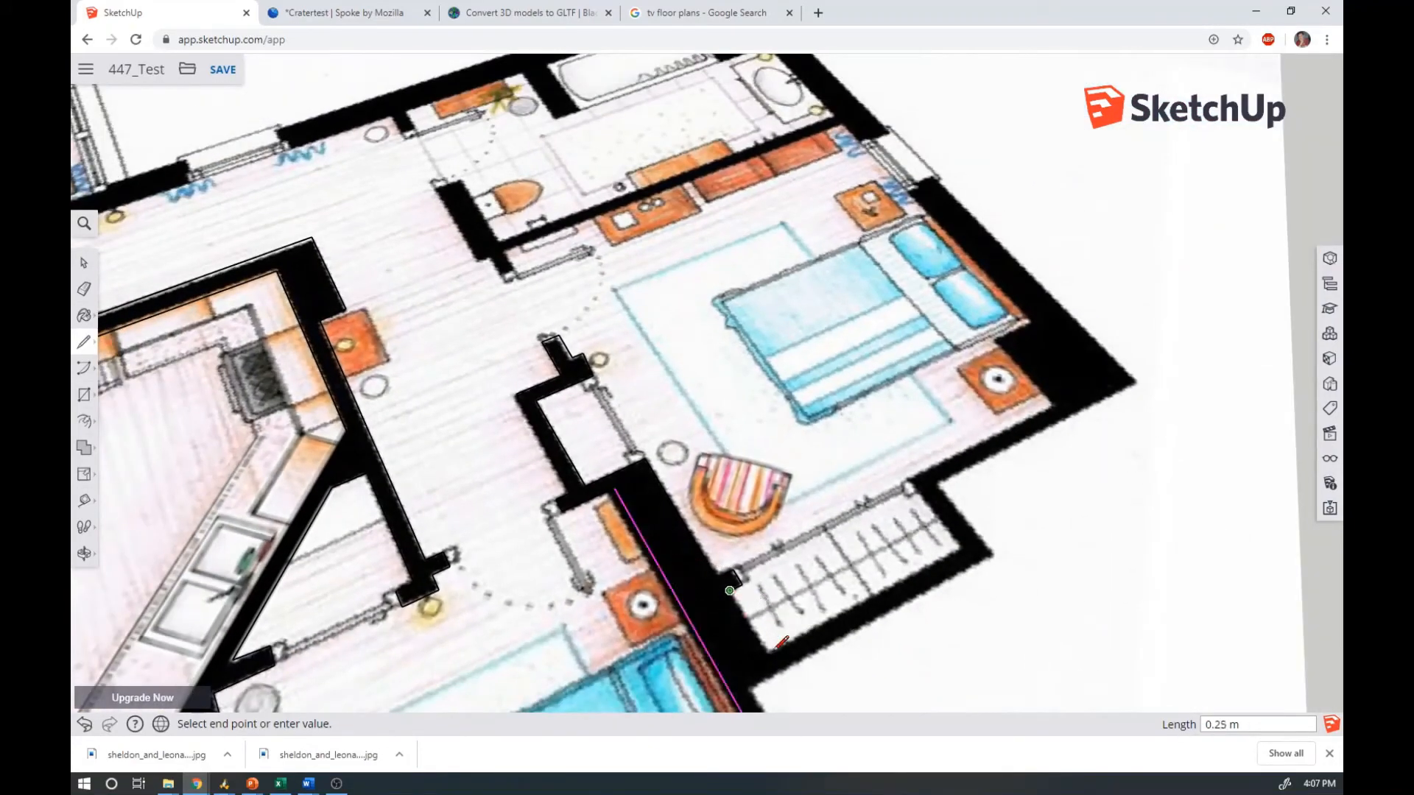
pyautogui.click(768, 652)
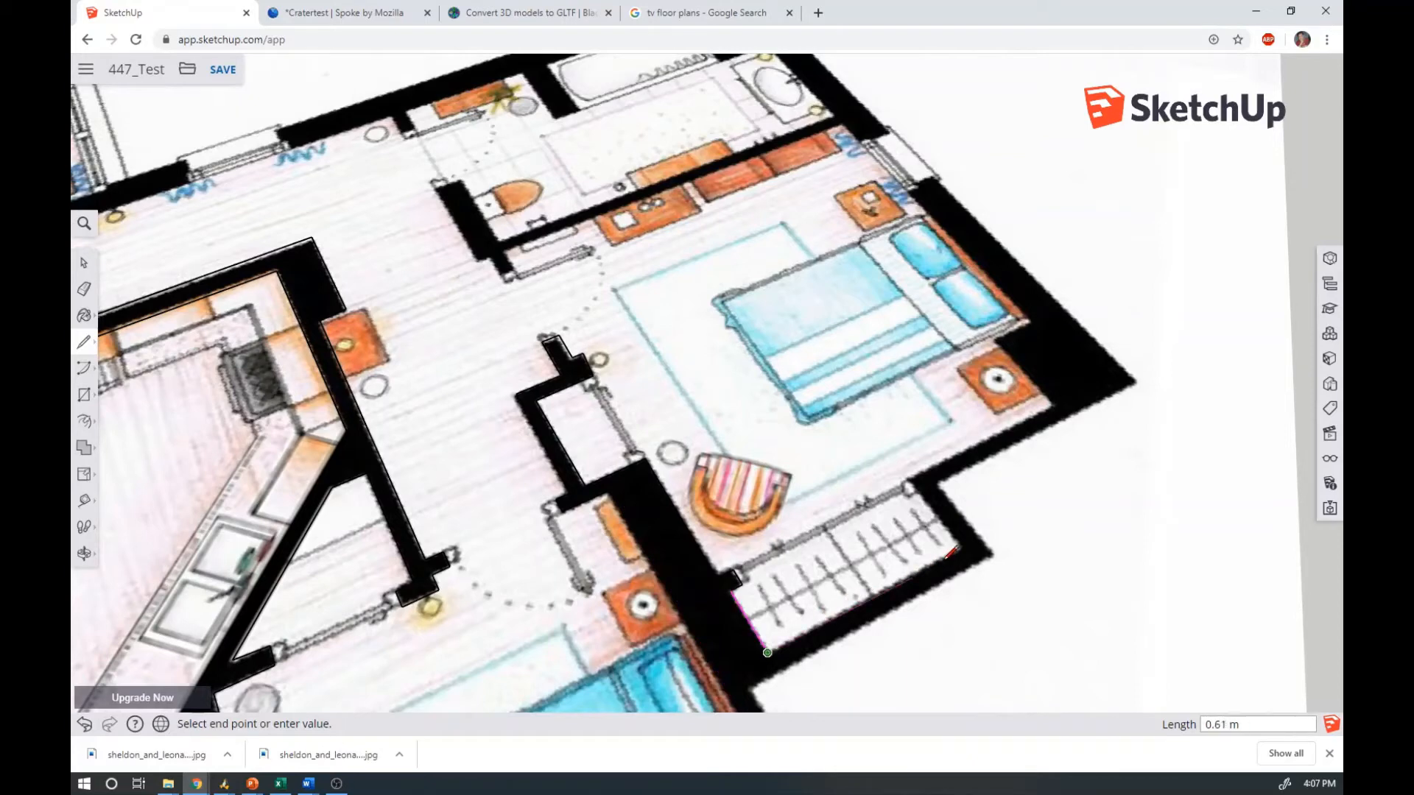
pyautogui.click(965, 549)
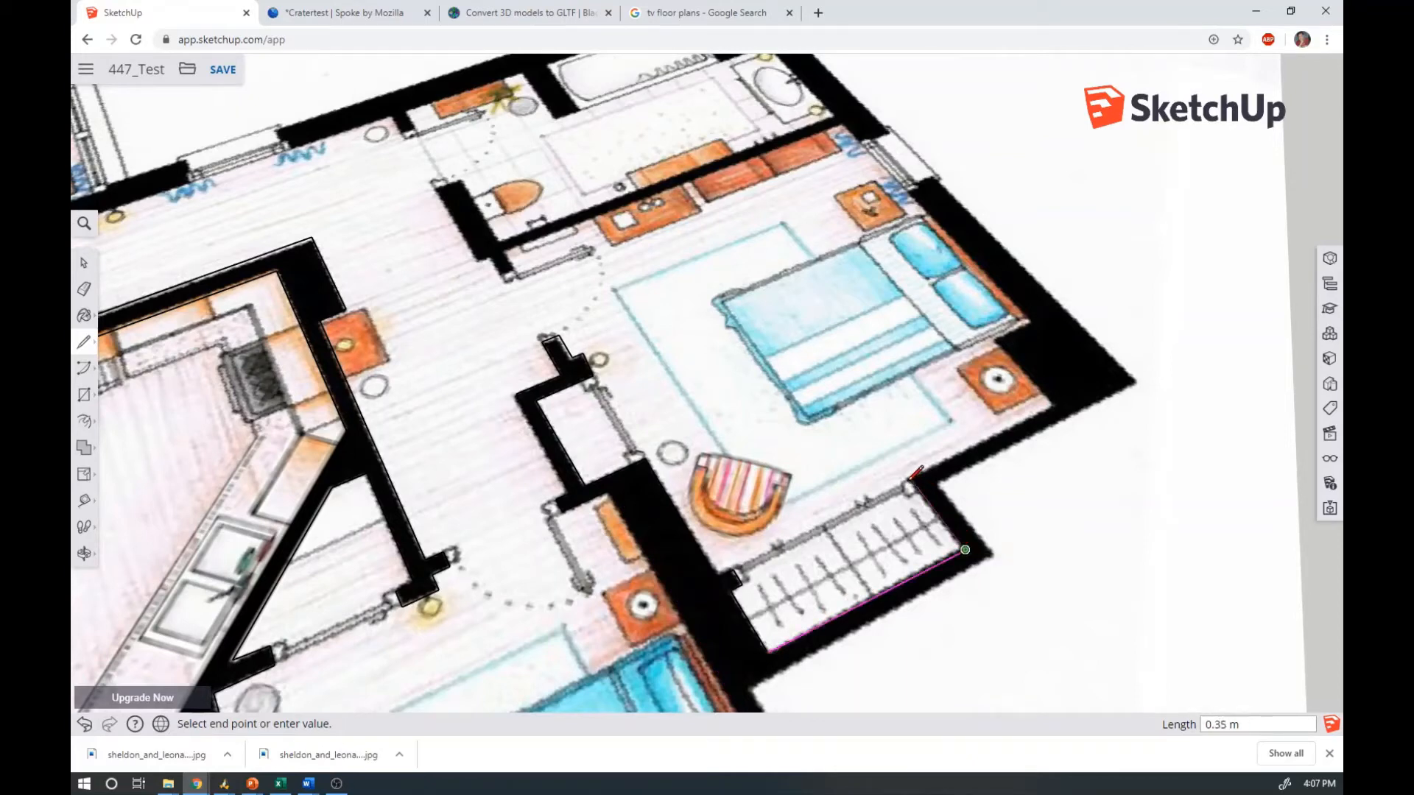
pyautogui.click(912, 479)
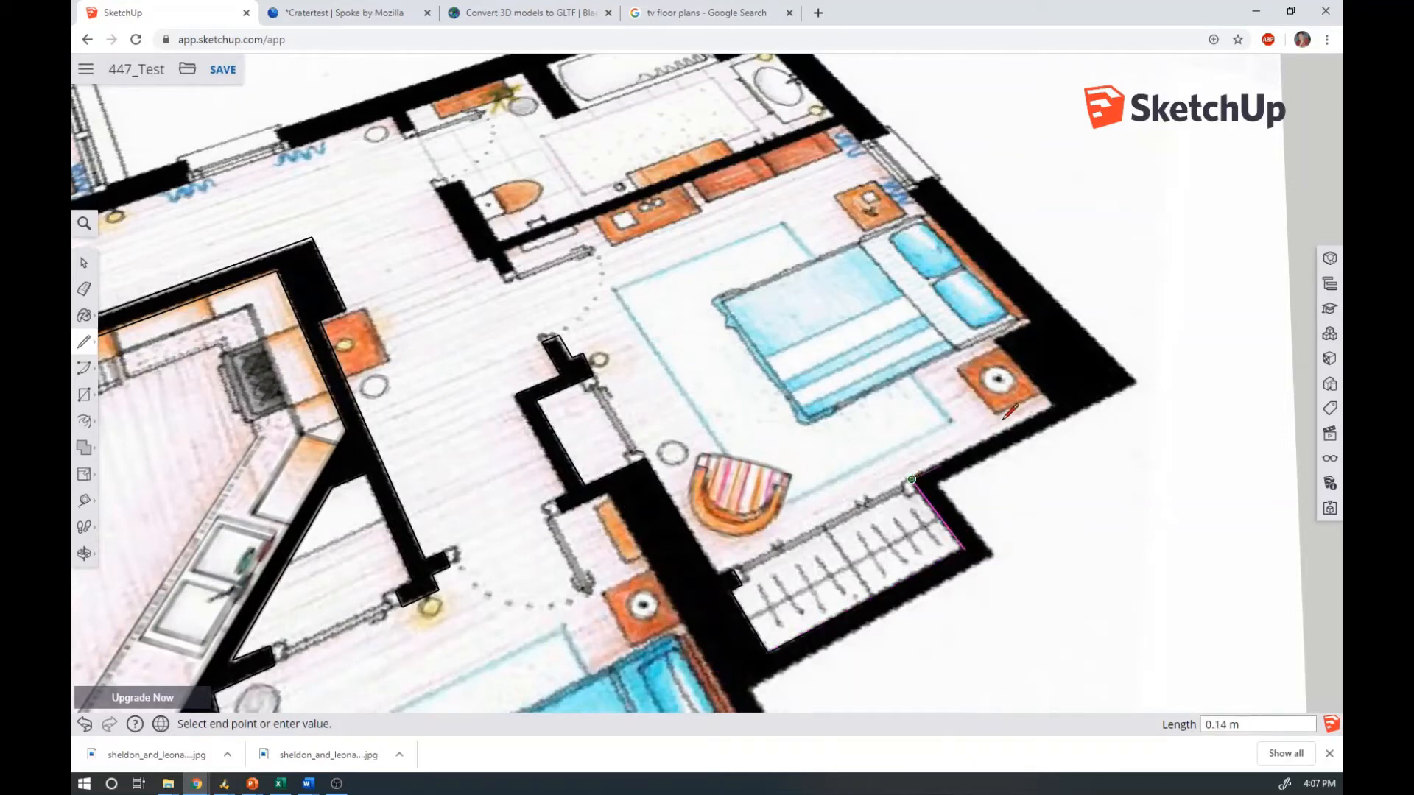
# Trace the upper bedroom's walls from the wardrobe around the lower nightstand and across the recess to the bed's headboard
pyautogui.click(1056, 404)
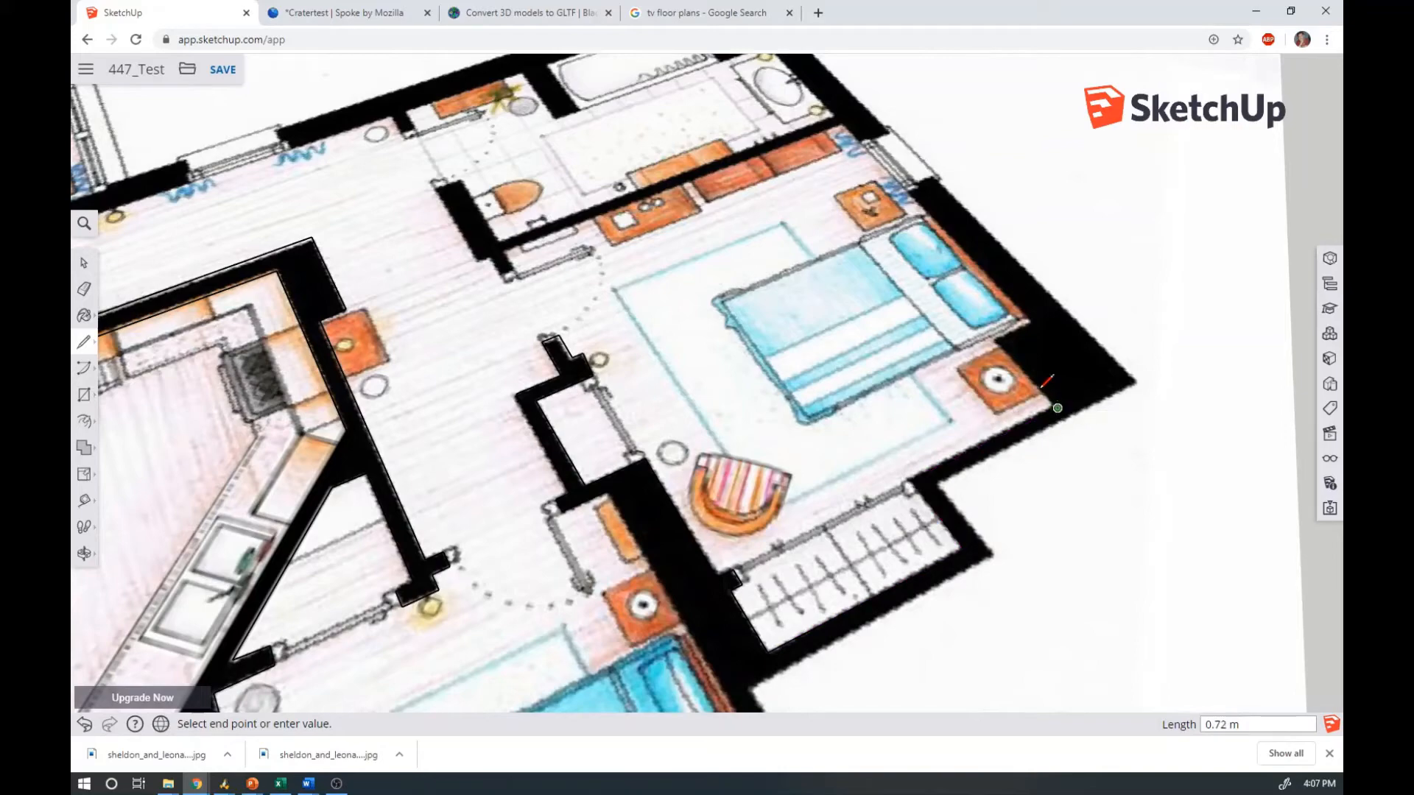
pyautogui.click(999, 342)
pyautogui.scroll(5, 1037, 316)
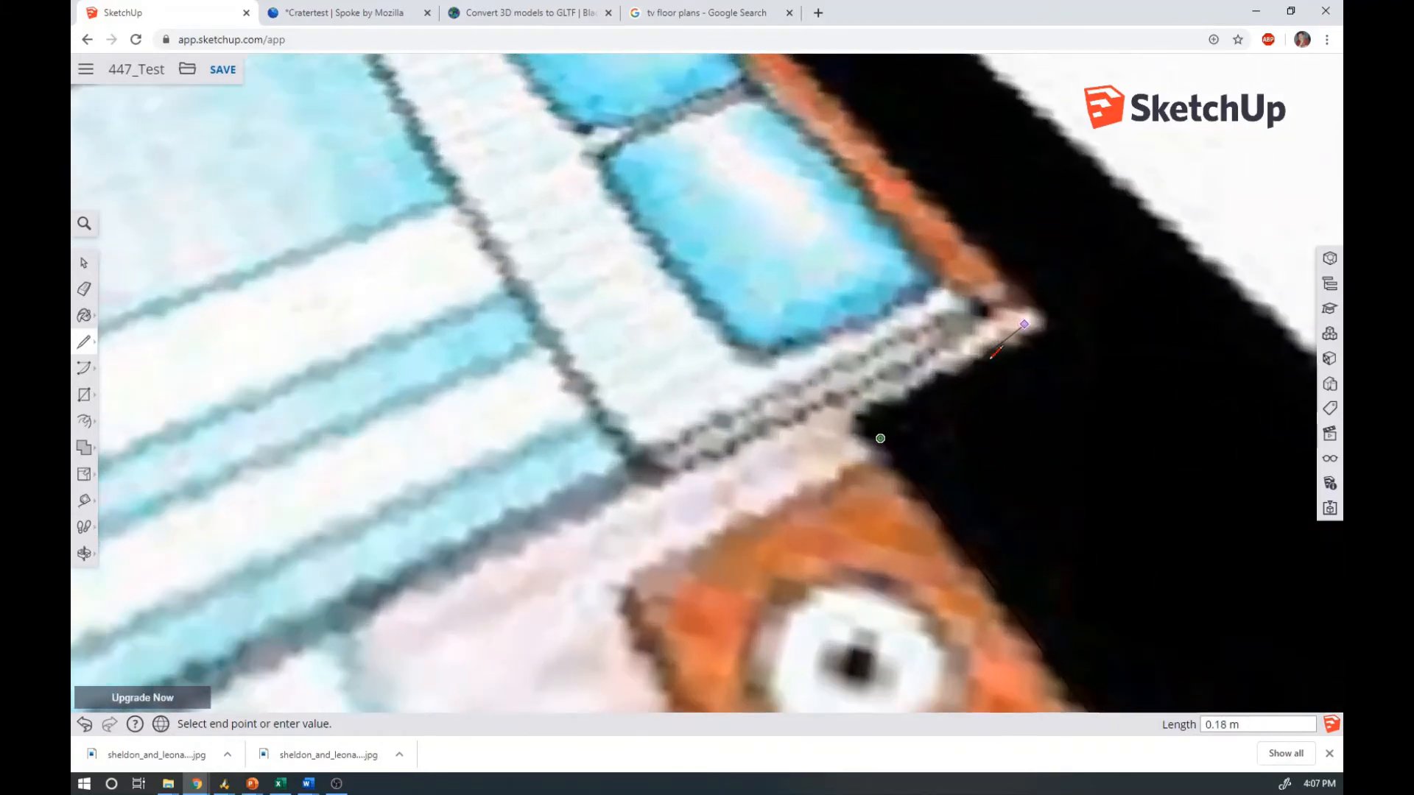
pyautogui.click(861, 411)
pyautogui.click(1041, 320)
pyautogui.scroll(-5, 1041, 322)
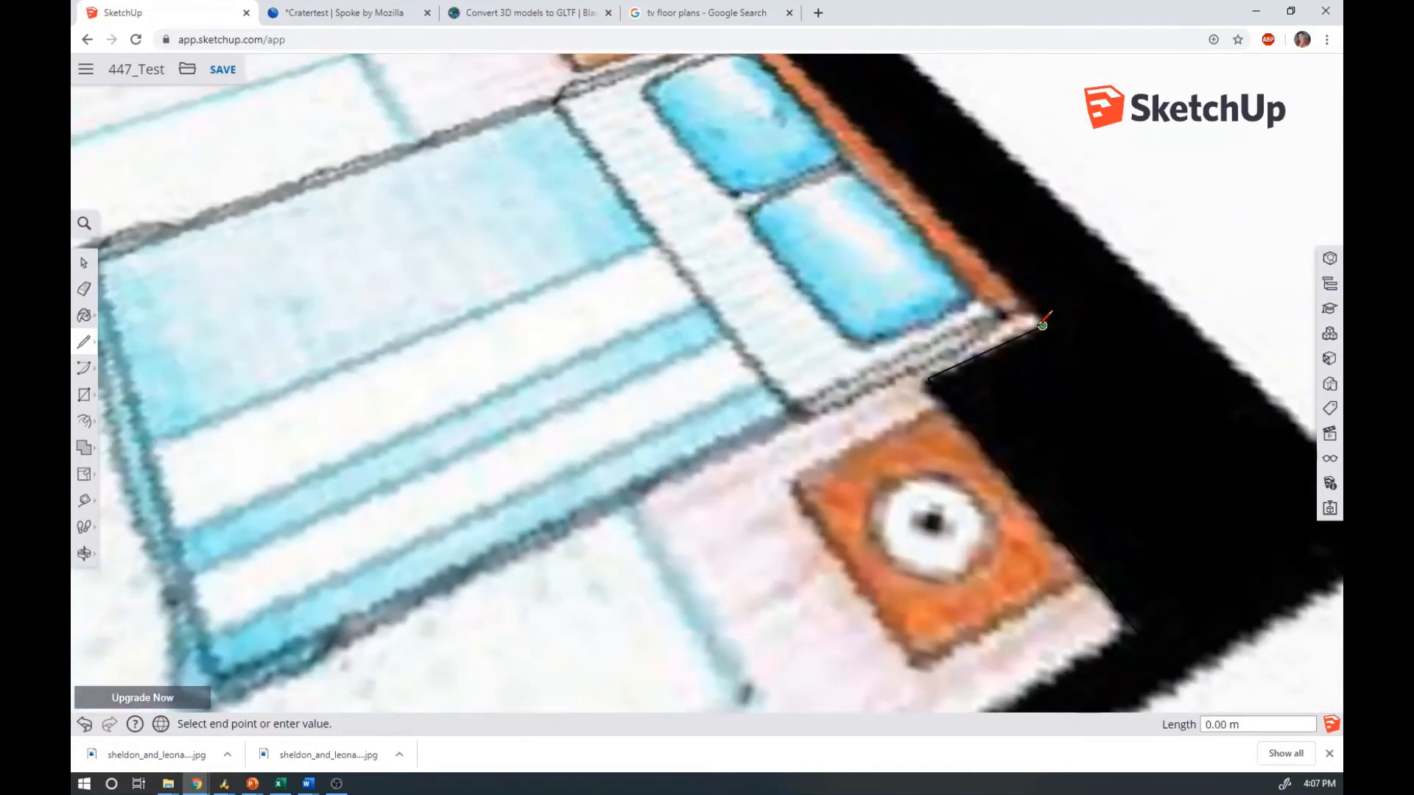
# Trace the upper bedroom's wall about 1.49 m behind the headboard and window, and about 1.85 m along the dressers to the door
pyautogui.scroll(-2, 1040, 322)
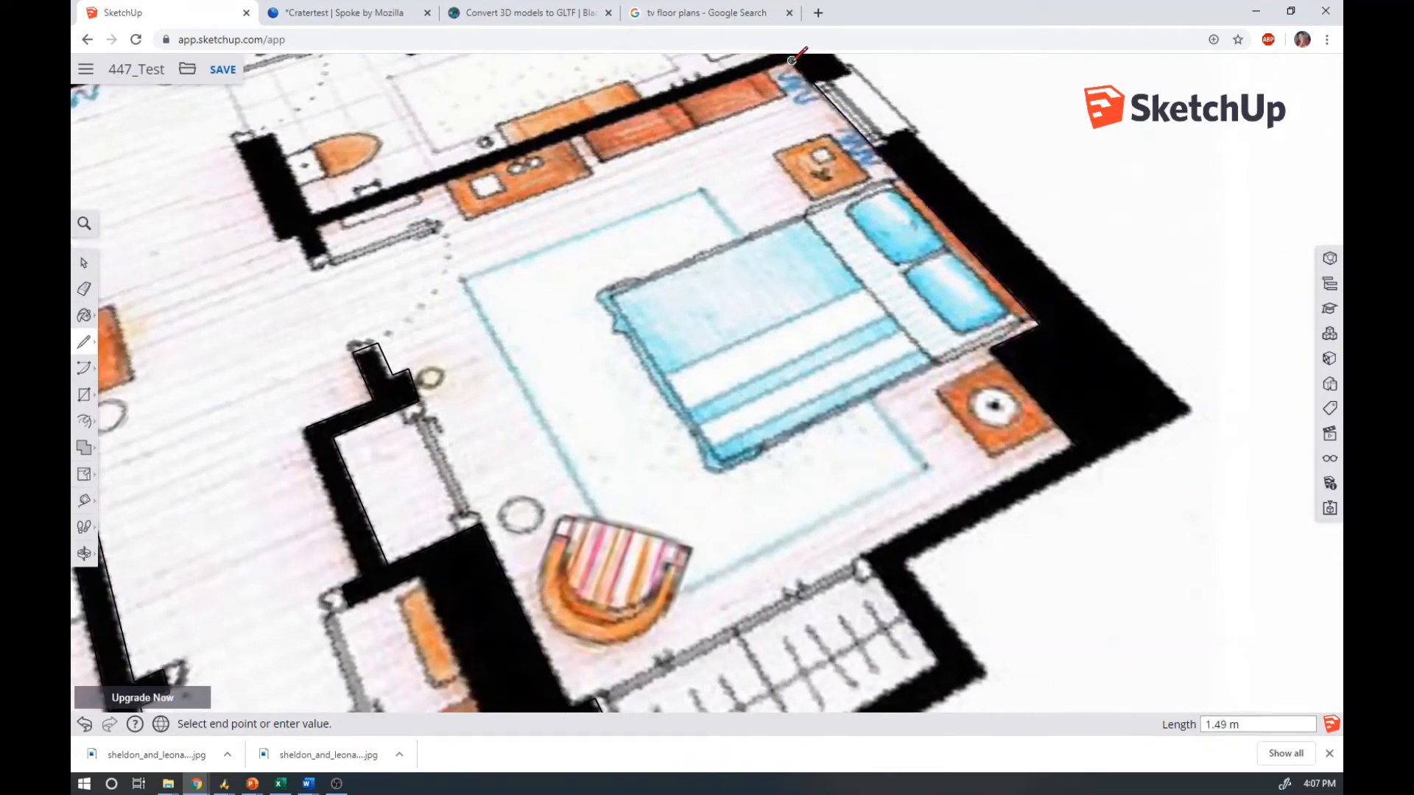
pyautogui.click(791, 59)
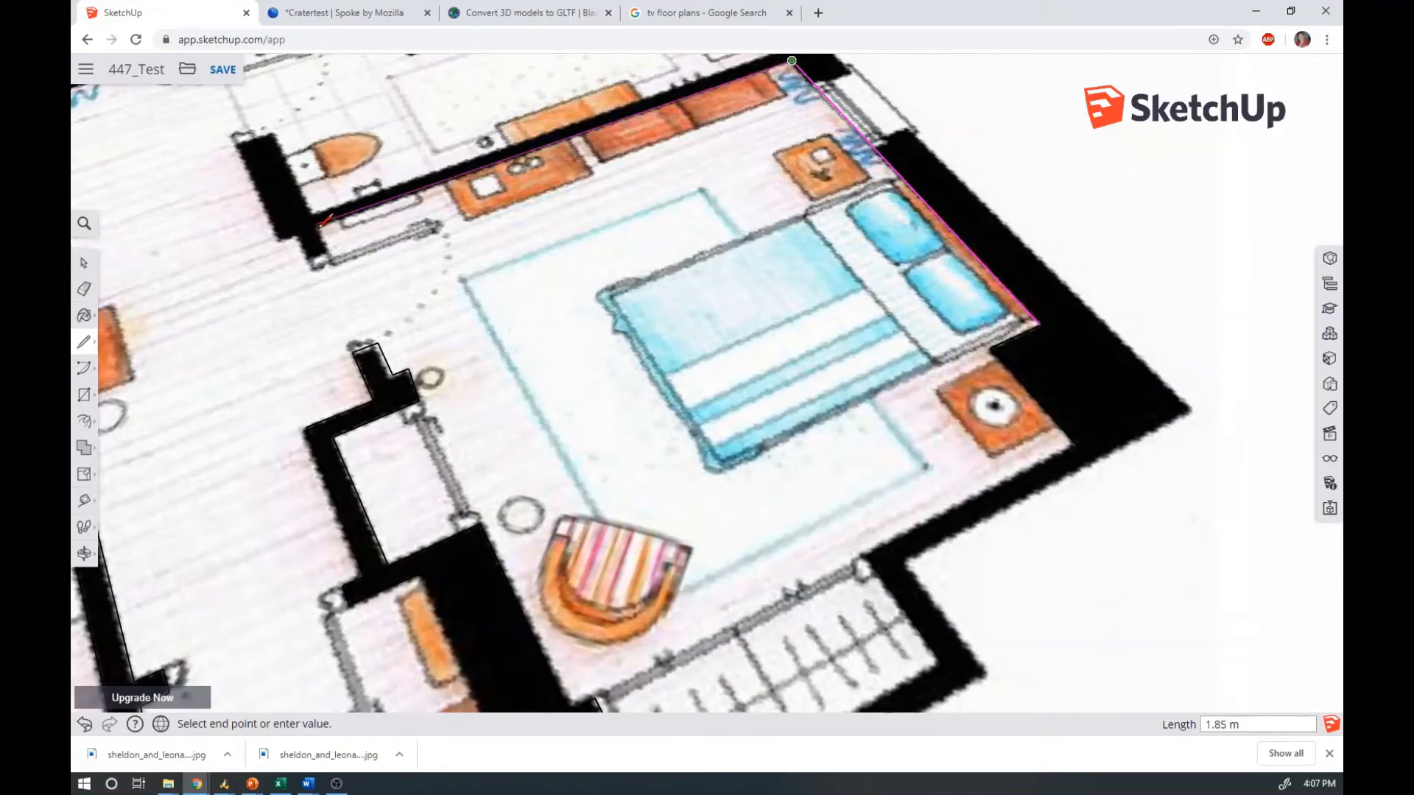
pyautogui.click(316, 224)
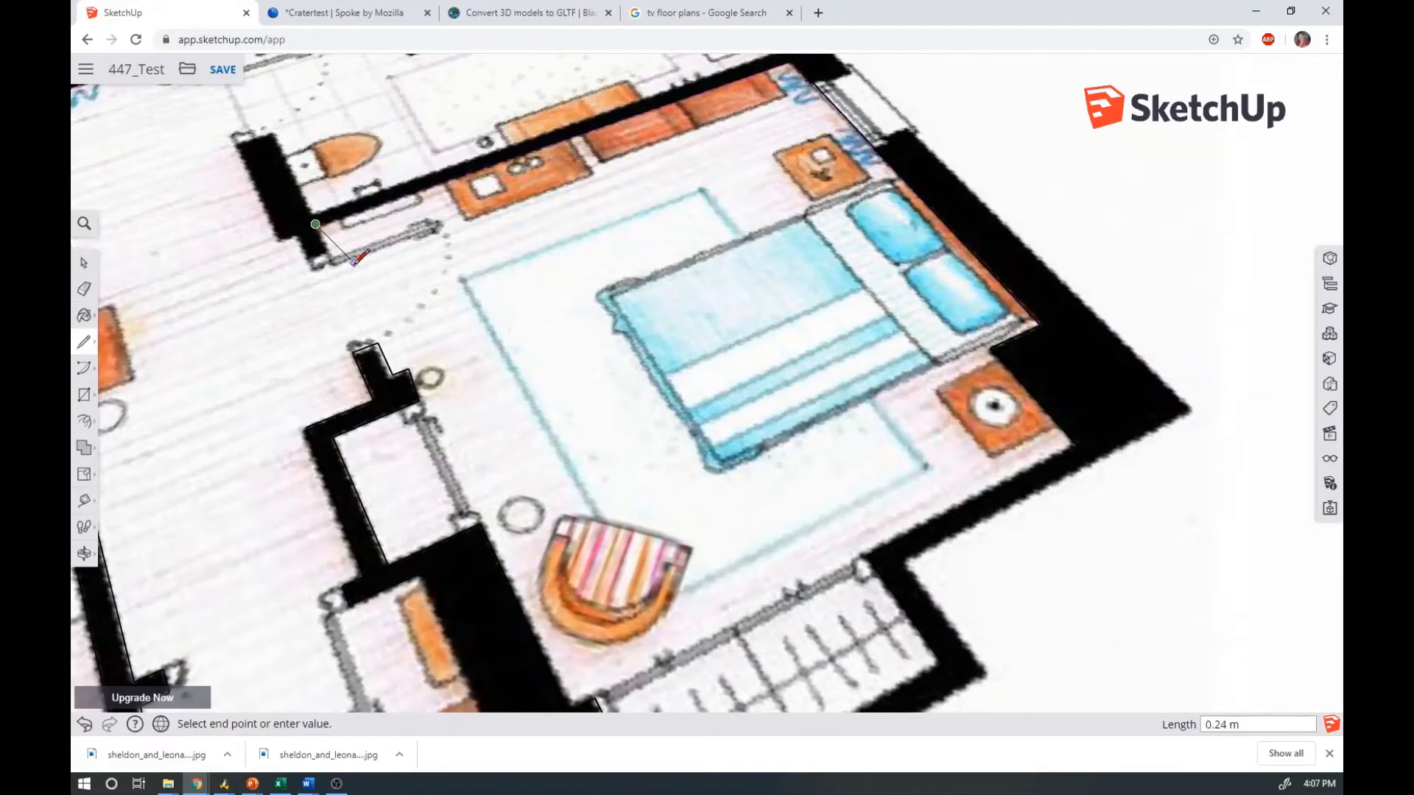
# Outline the upper bedroom's door stub next to the bathroom, then the bathroom's hallway wall about 0.54 m and its end
pyautogui.scroll(5, 354, 261)
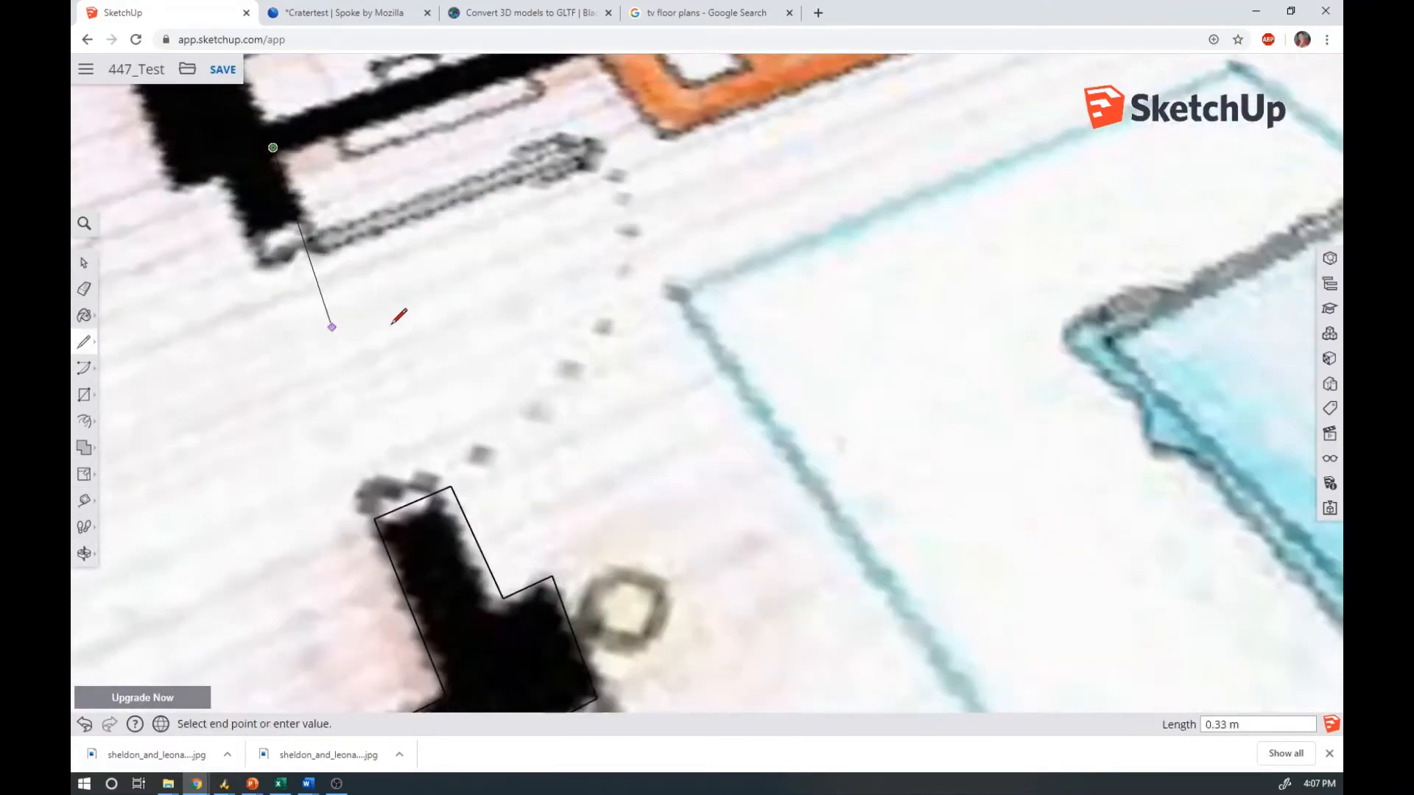
pyautogui.scroll(-10, 398, 316)
pyautogui.scroll(3, 326, 145)
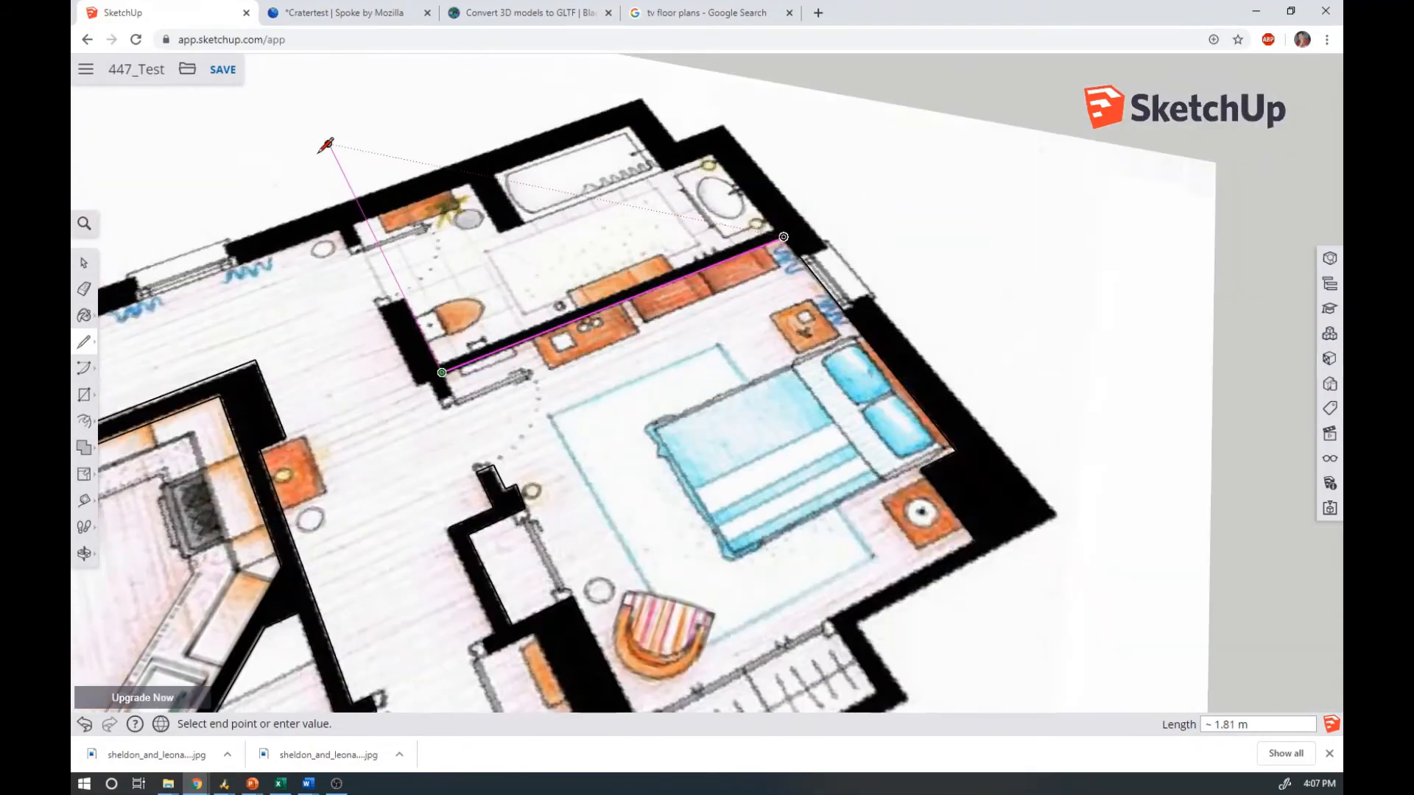
pyautogui.scroll(5, 326, 145)
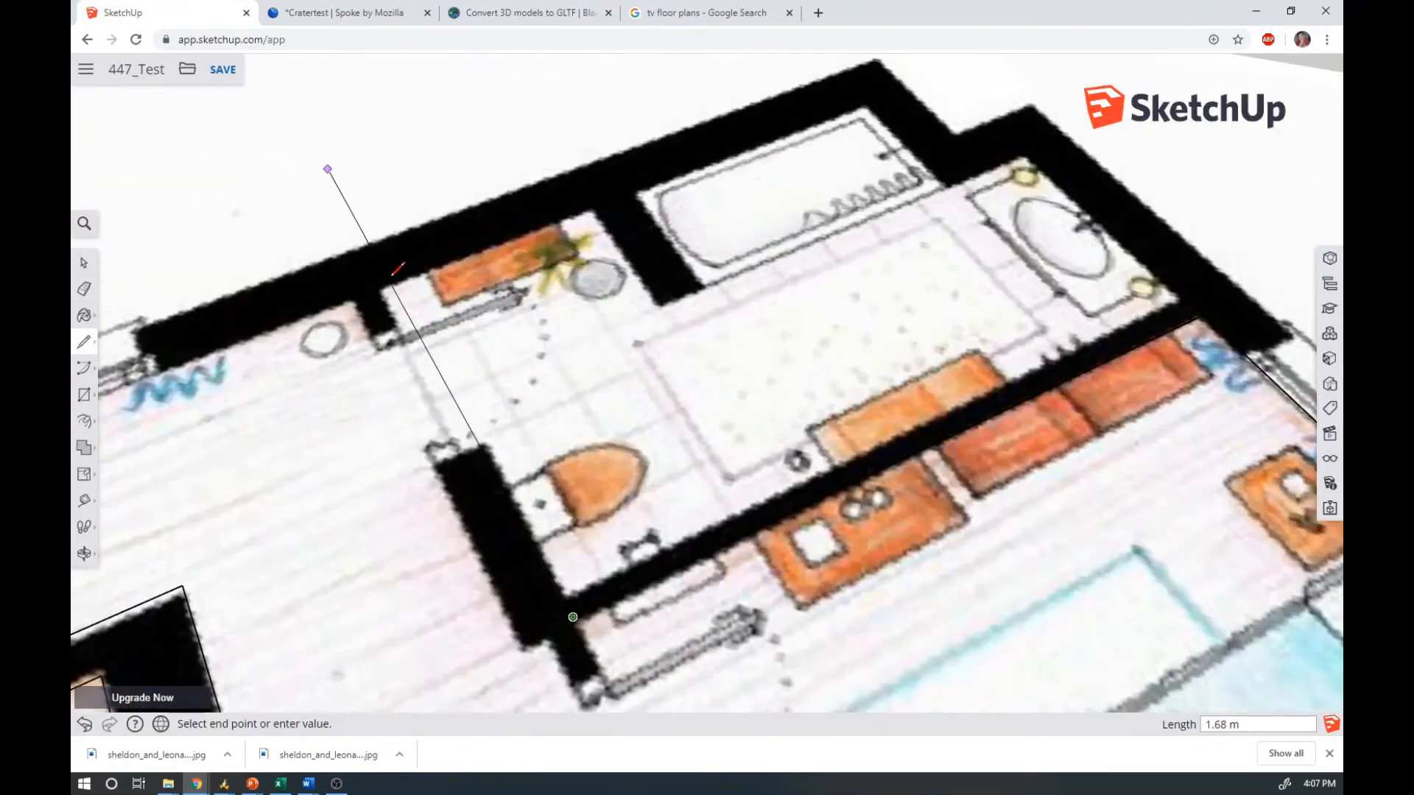
pyautogui.click(604, 665)
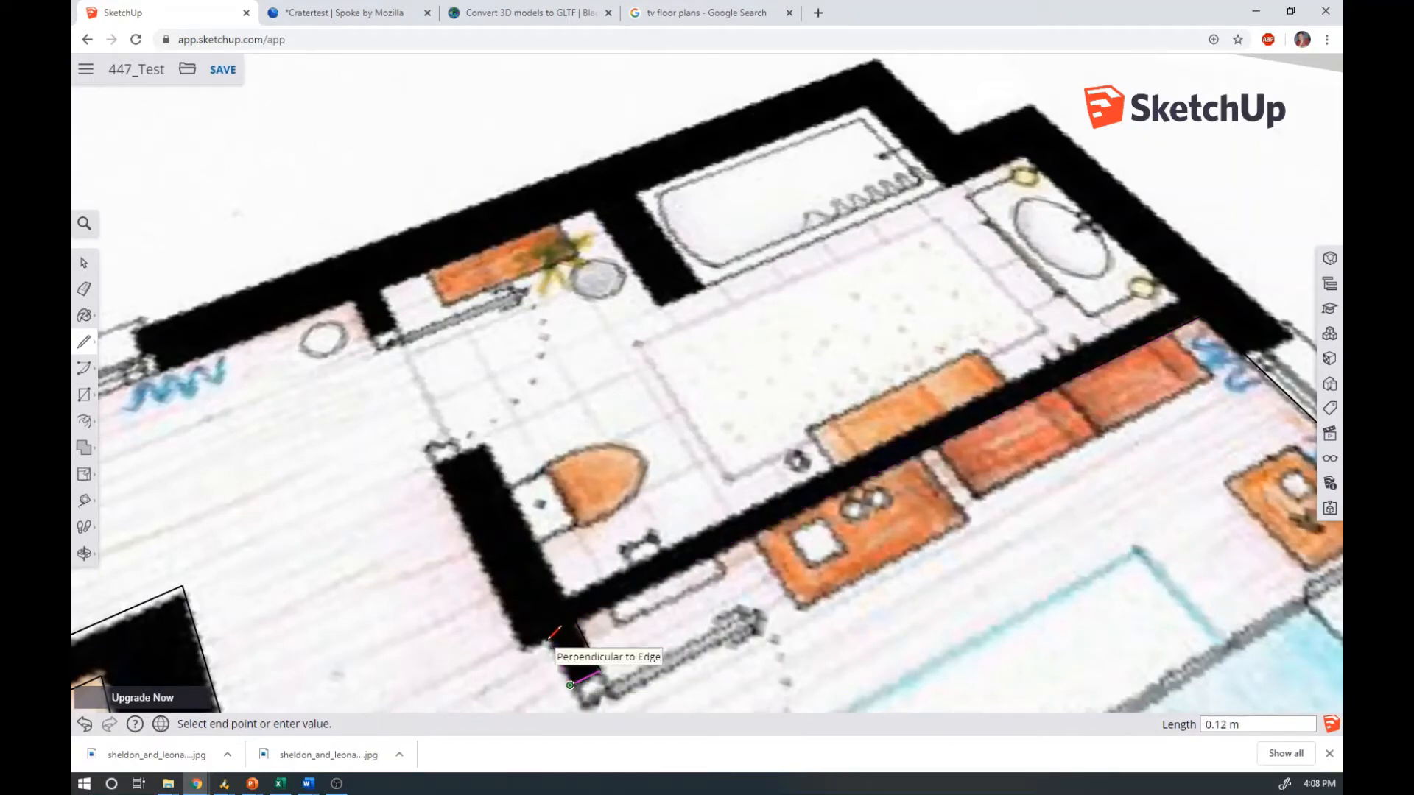
pyautogui.click(525, 647)
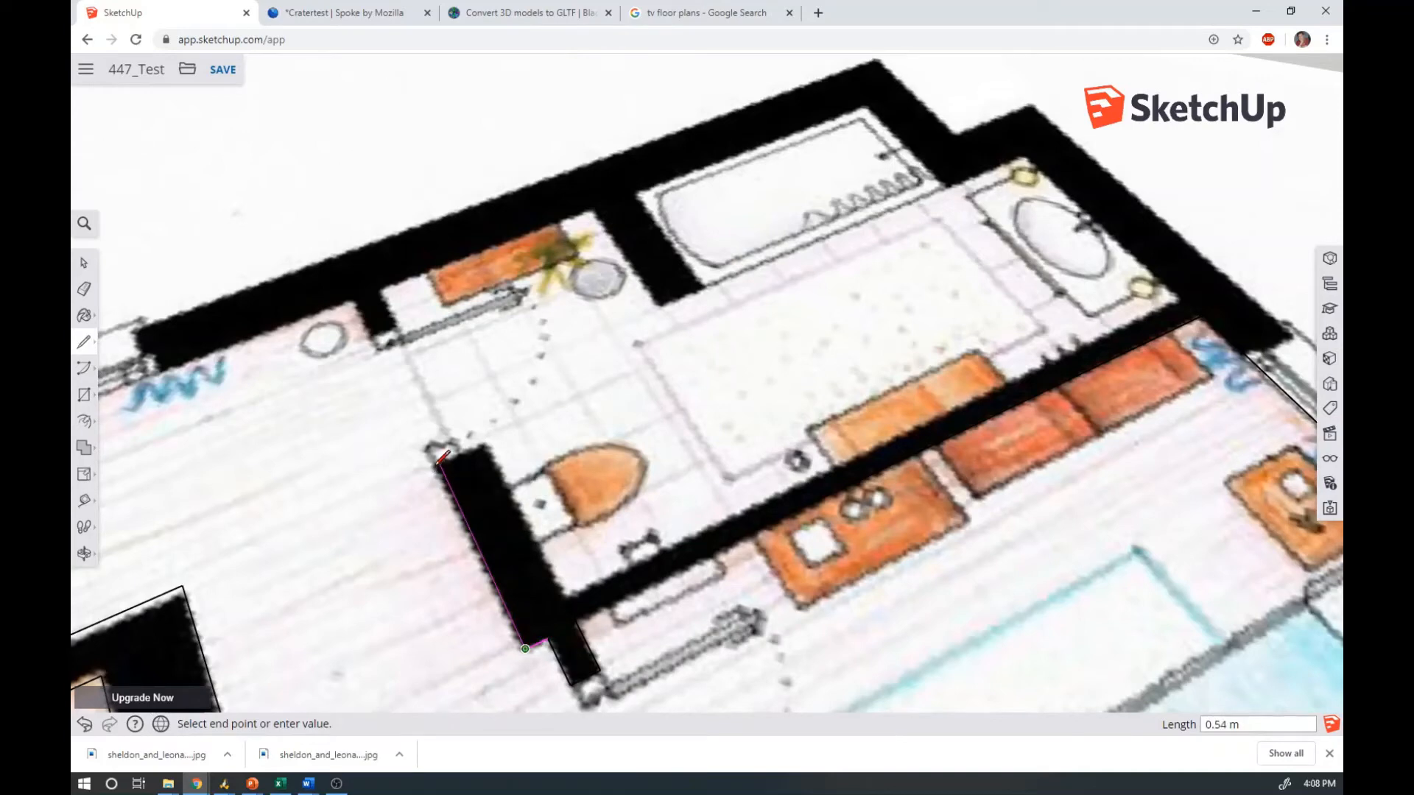
pyautogui.click(489, 443)
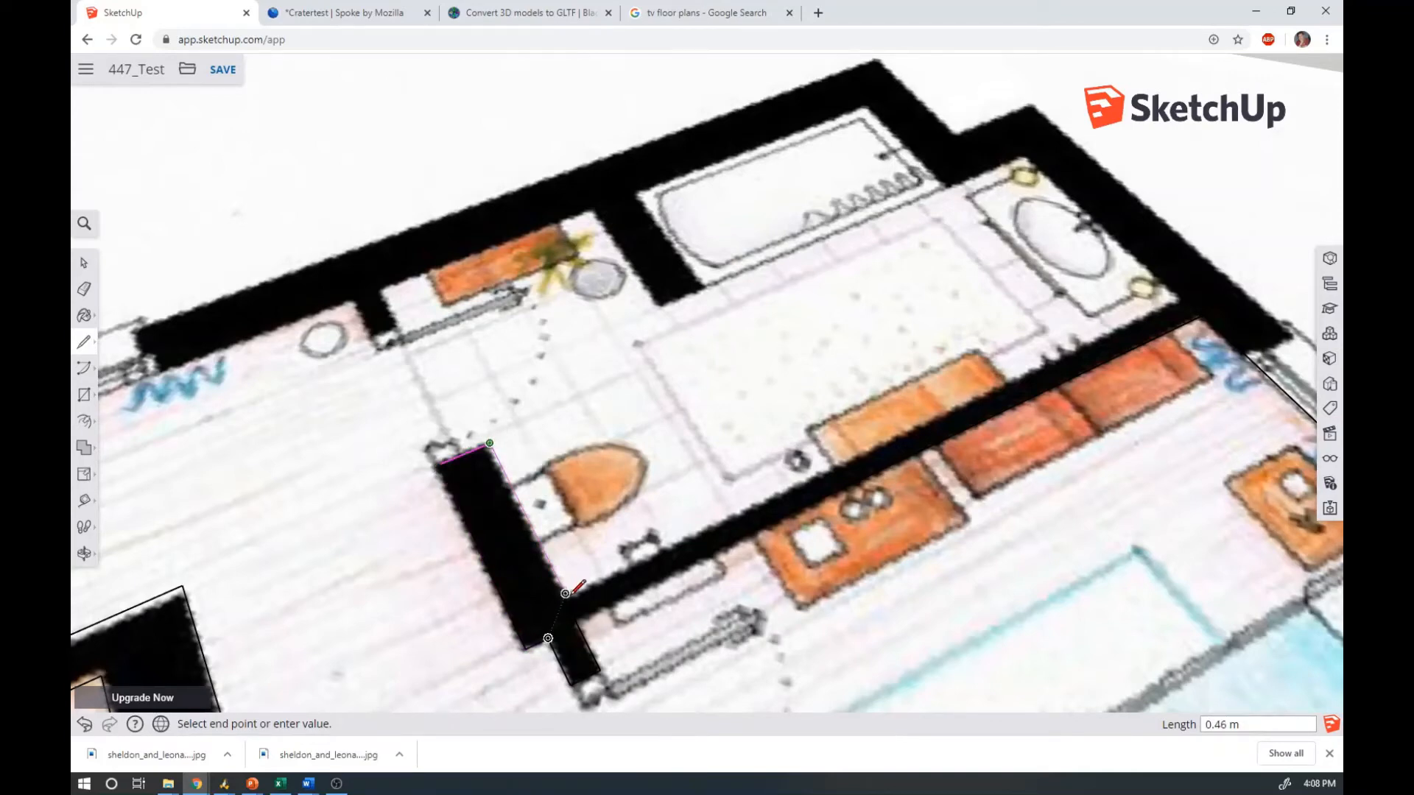
# Trace the bathroom's inner walls: about 0.46 m behind the toilet, along the bedroom partition, and around the sink to the bathtub corner
pyautogui.click(565, 594)
pyautogui.click(1181, 303)
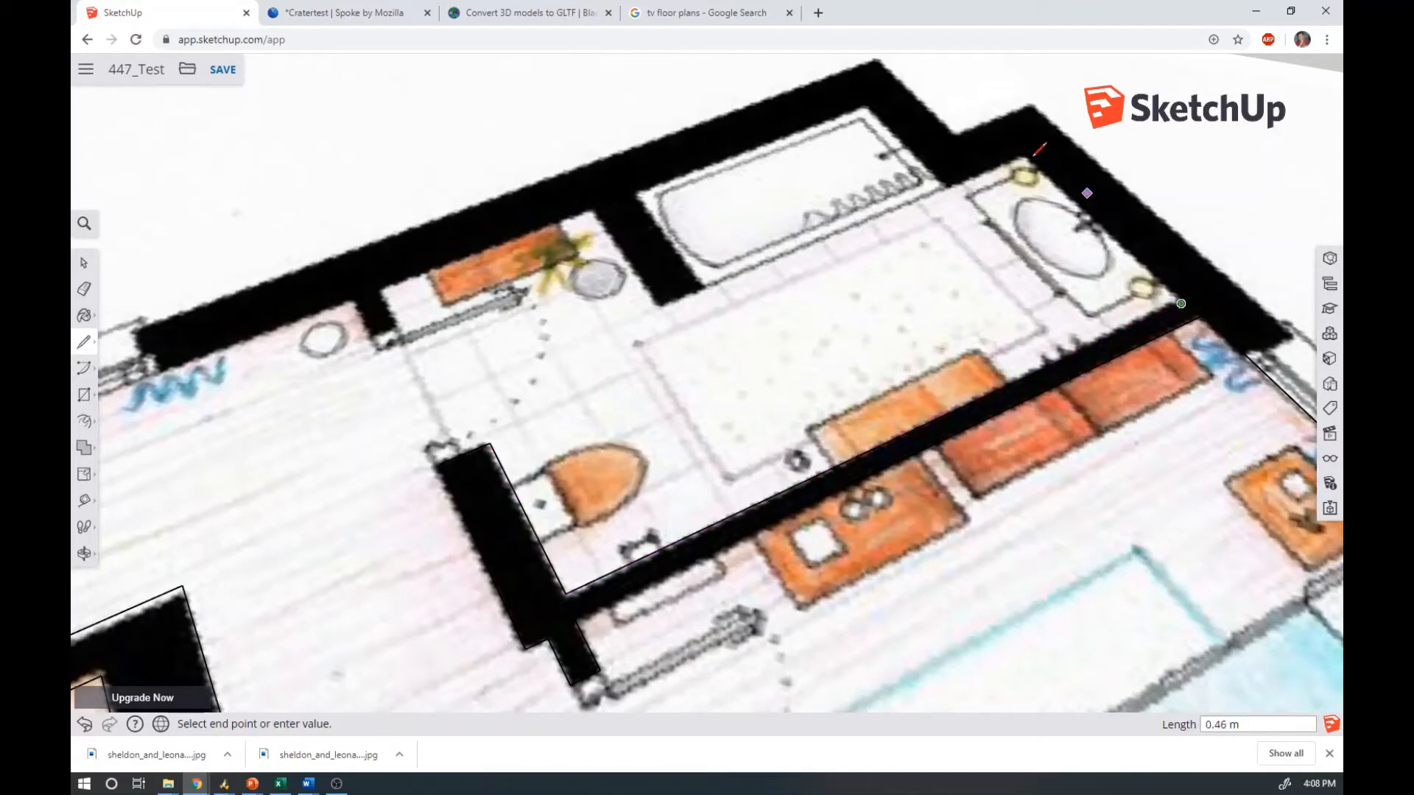
pyautogui.click(1025, 156)
pyautogui.click(951, 185)
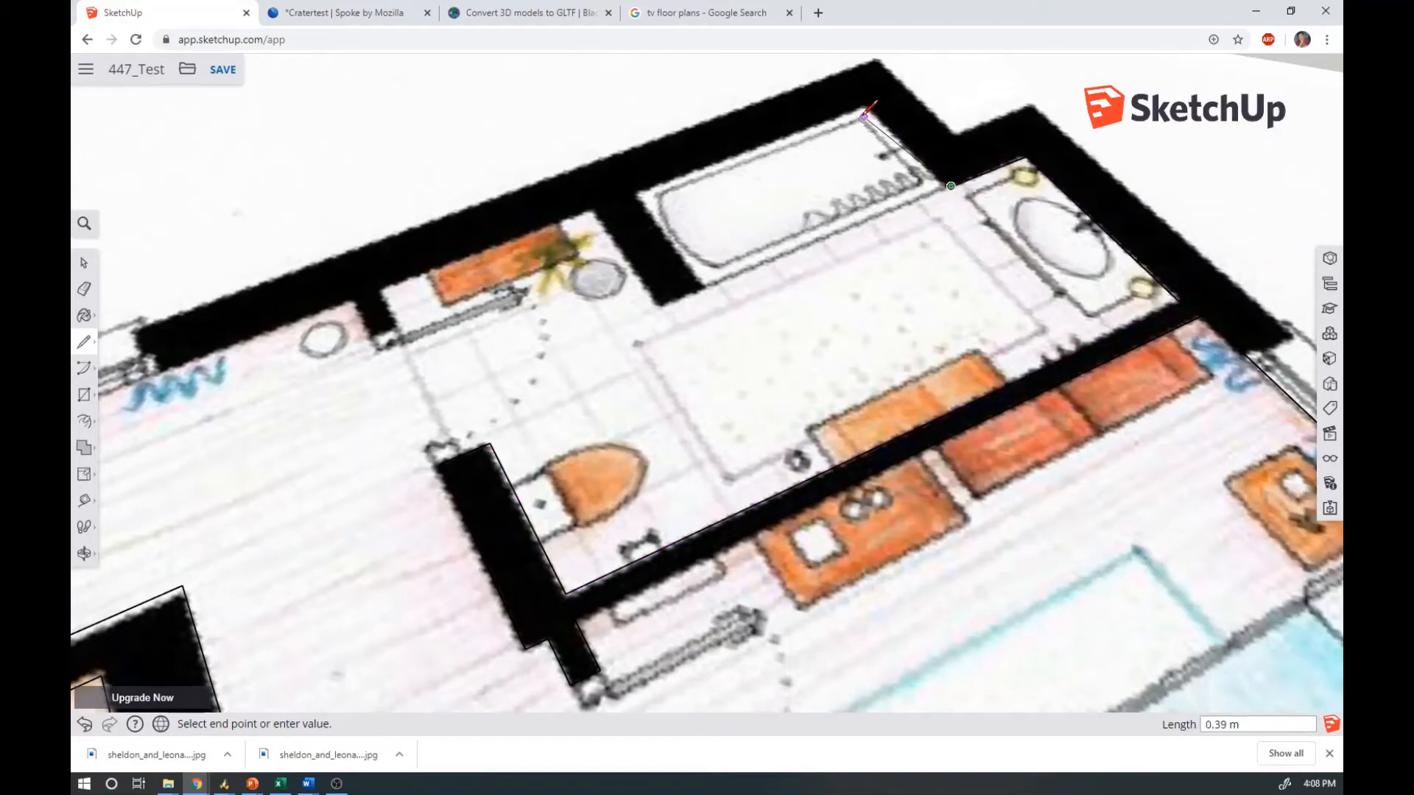
# Trace the bathroom's walls around the bathtub, then around the partition stub to the entry's back corner
pyautogui.click(867, 99)
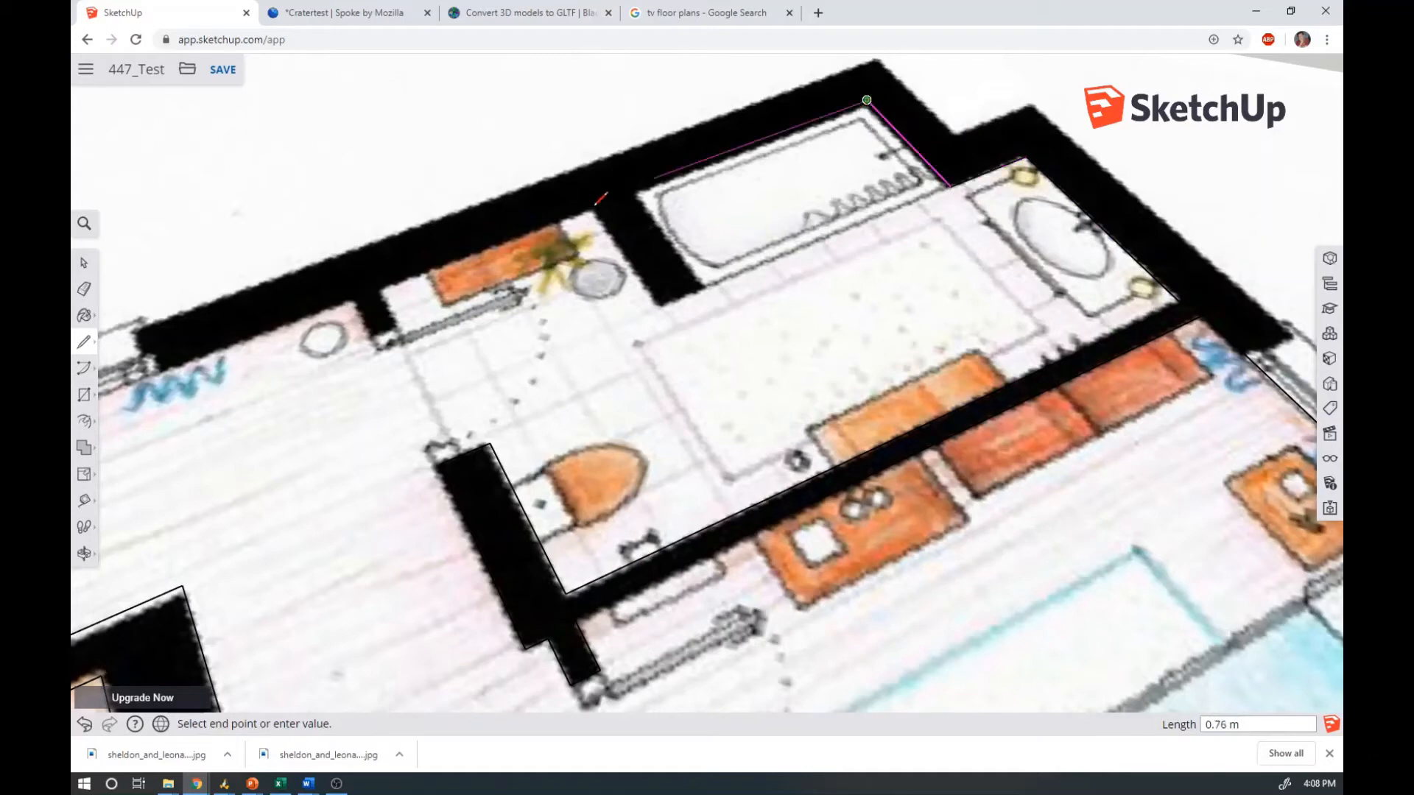
pyautogui.click(632, 185)
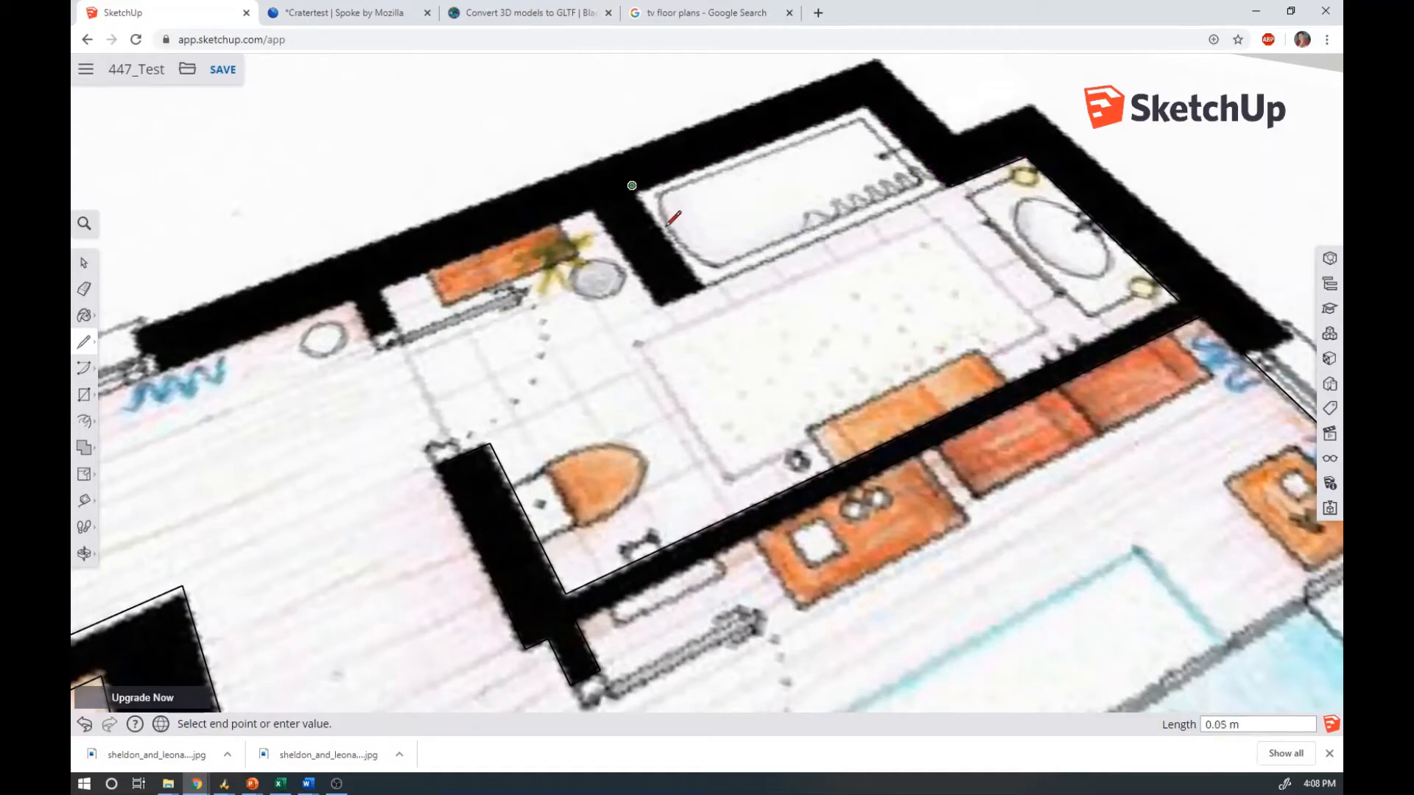
pyautogui.click(704, 285)
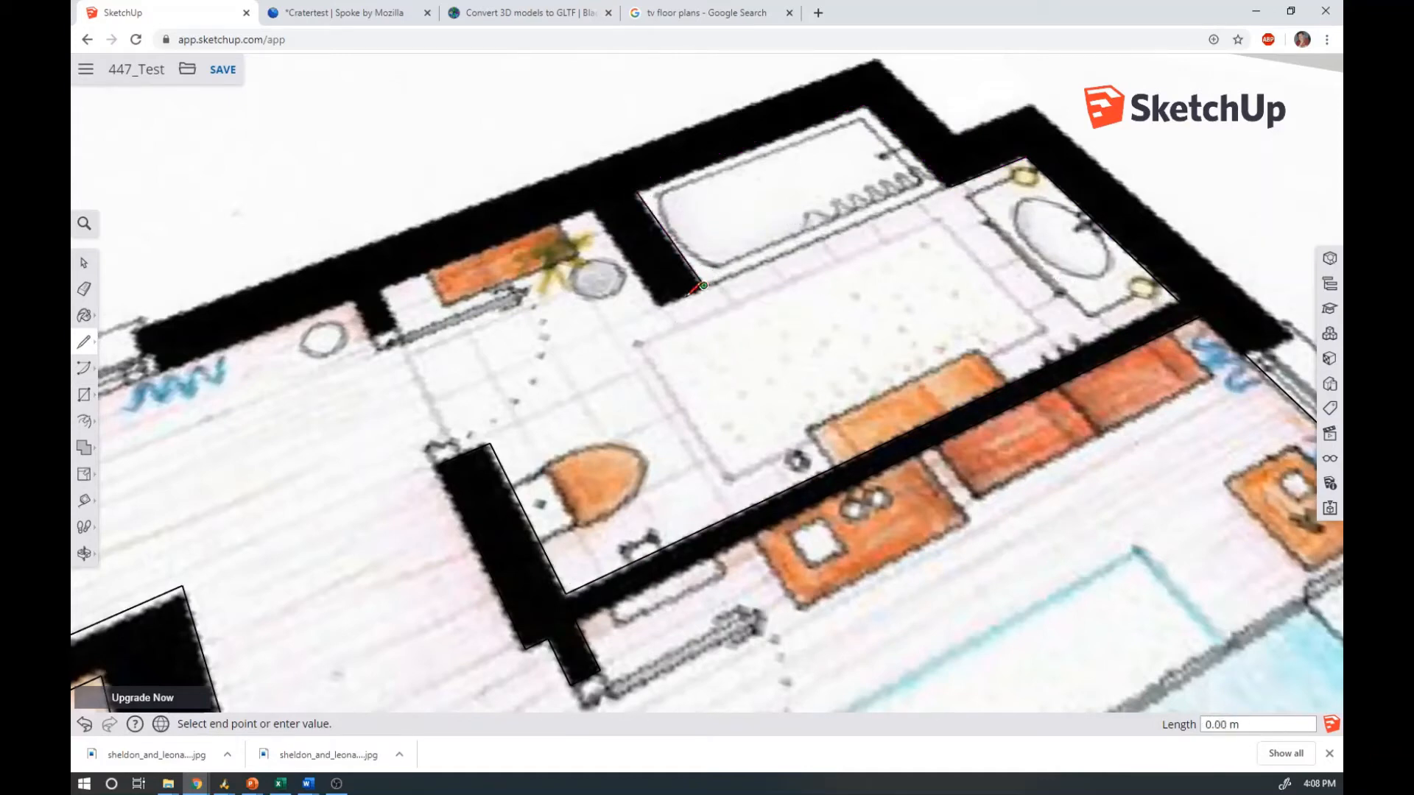
pyautogui.click(661, 302)
pyautogui.click(597, 209)
# Trace the wall behind the plant and cabinet at the bathroom entrance, then around the short wall stub to the hallway
pyautogui.click(383, 287)
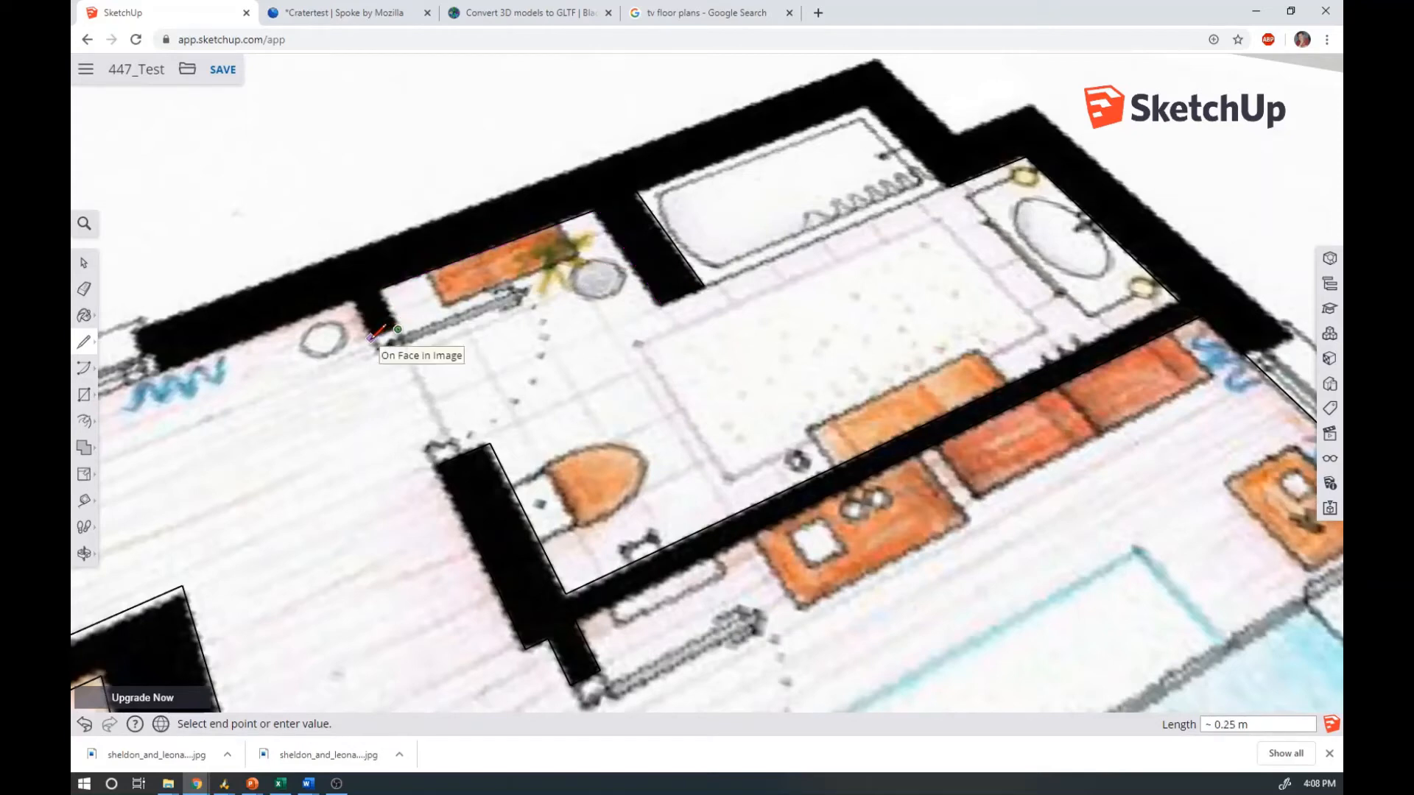
pyautogui.click(370, 338)
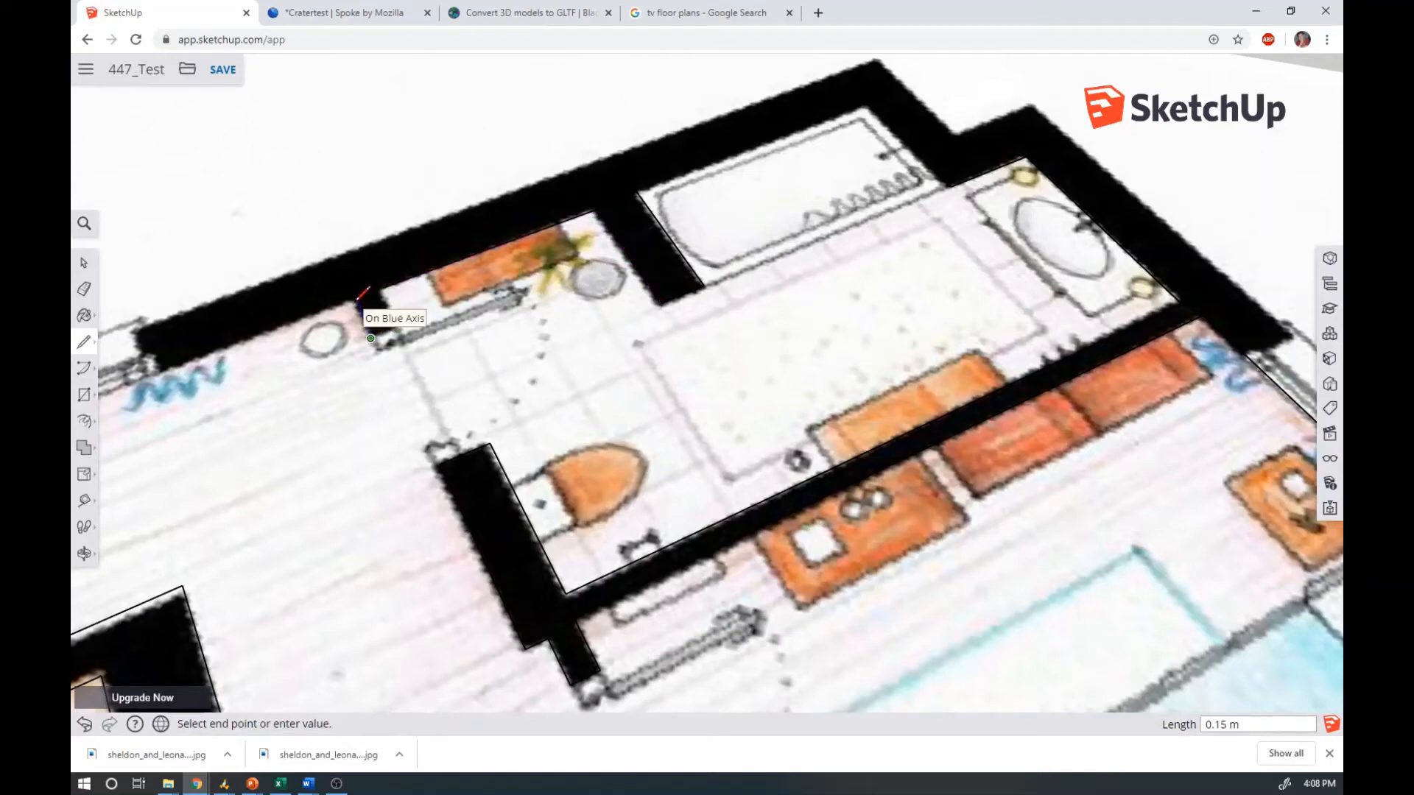
pyautogui.click(357, 299)
# Trace the hallway wall past its window about 1.74 m, around its end about 0.15 m, and along the desk area's window about 1.34 m
pyautogui.scroll(-5, 980, 300)
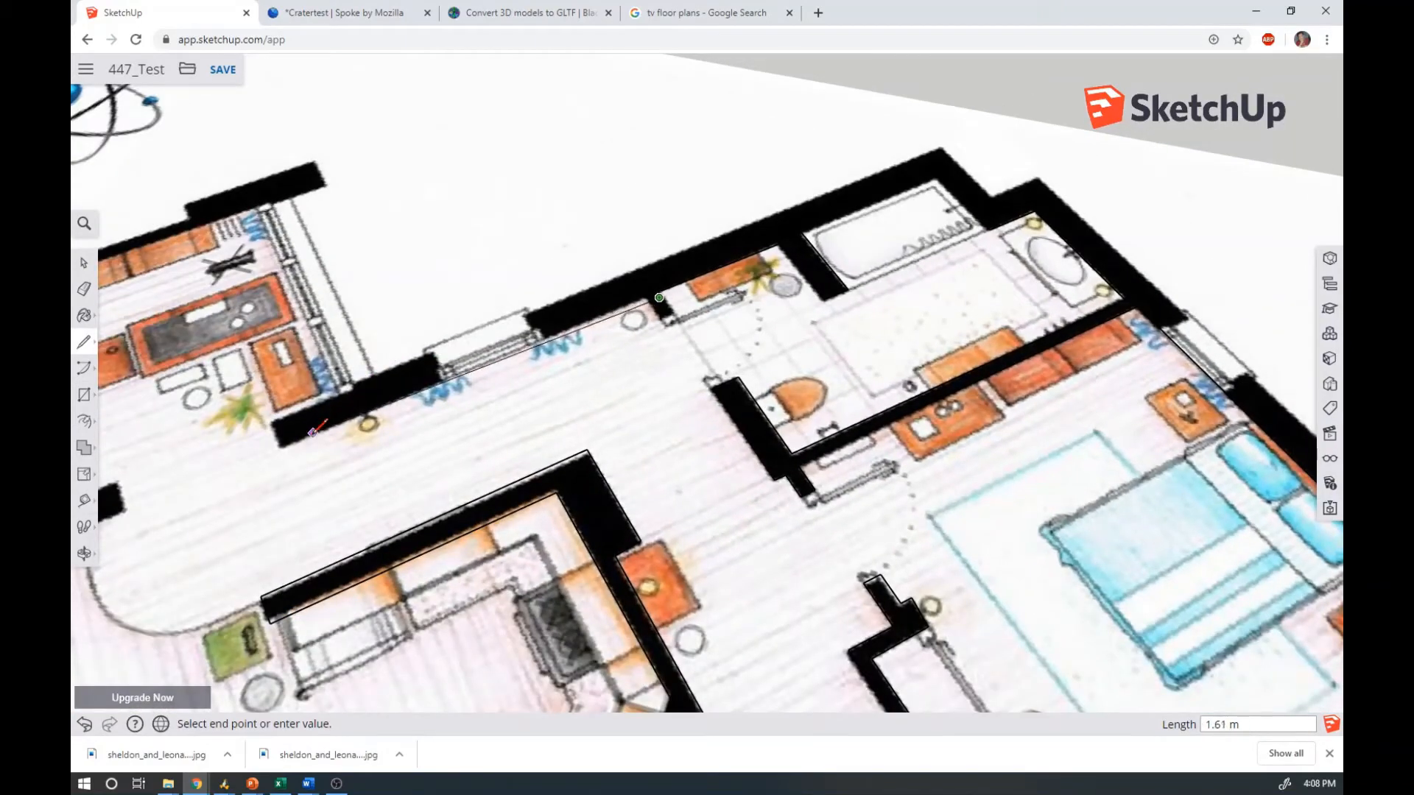
pyautogui.scroll(4, 234, 471)
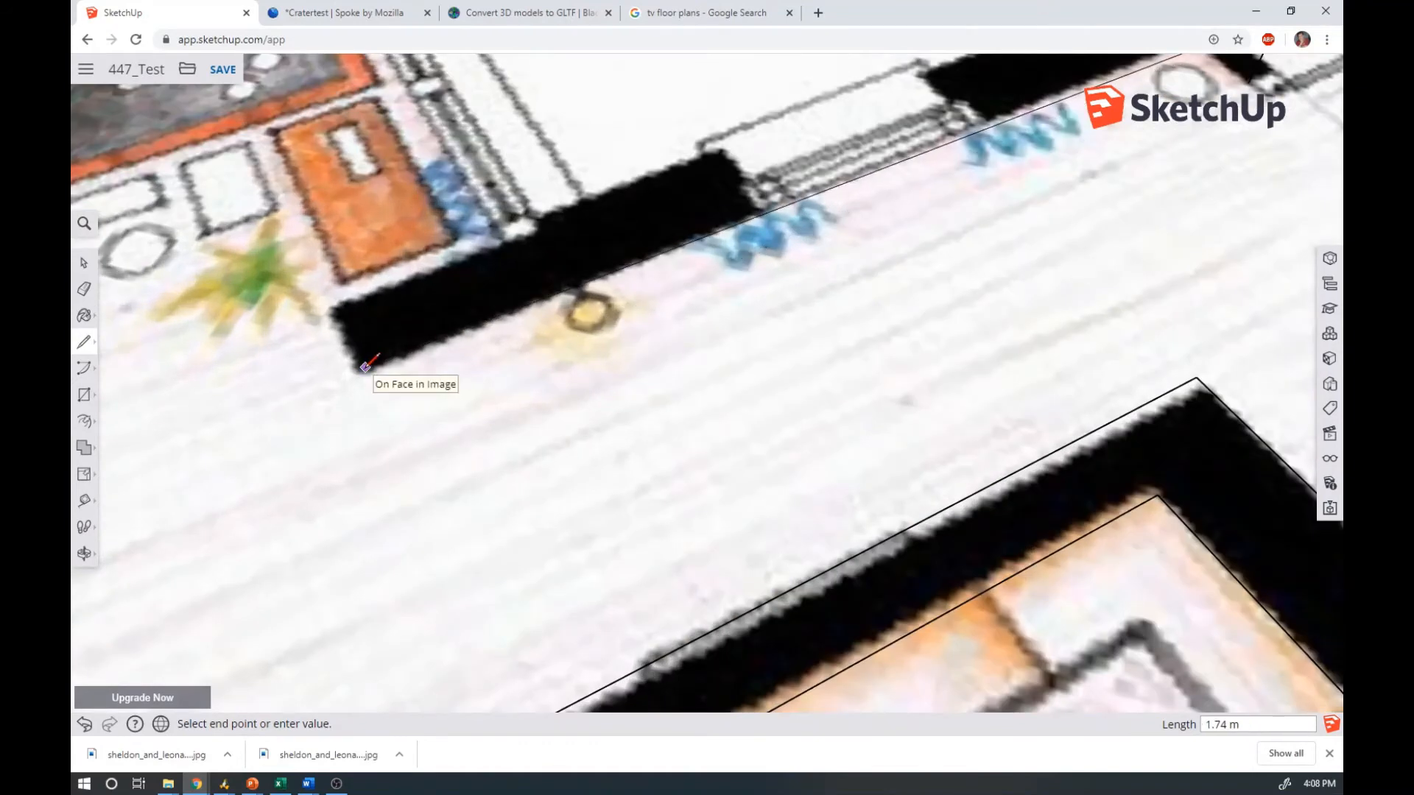
pyautogui.click(362, 368)
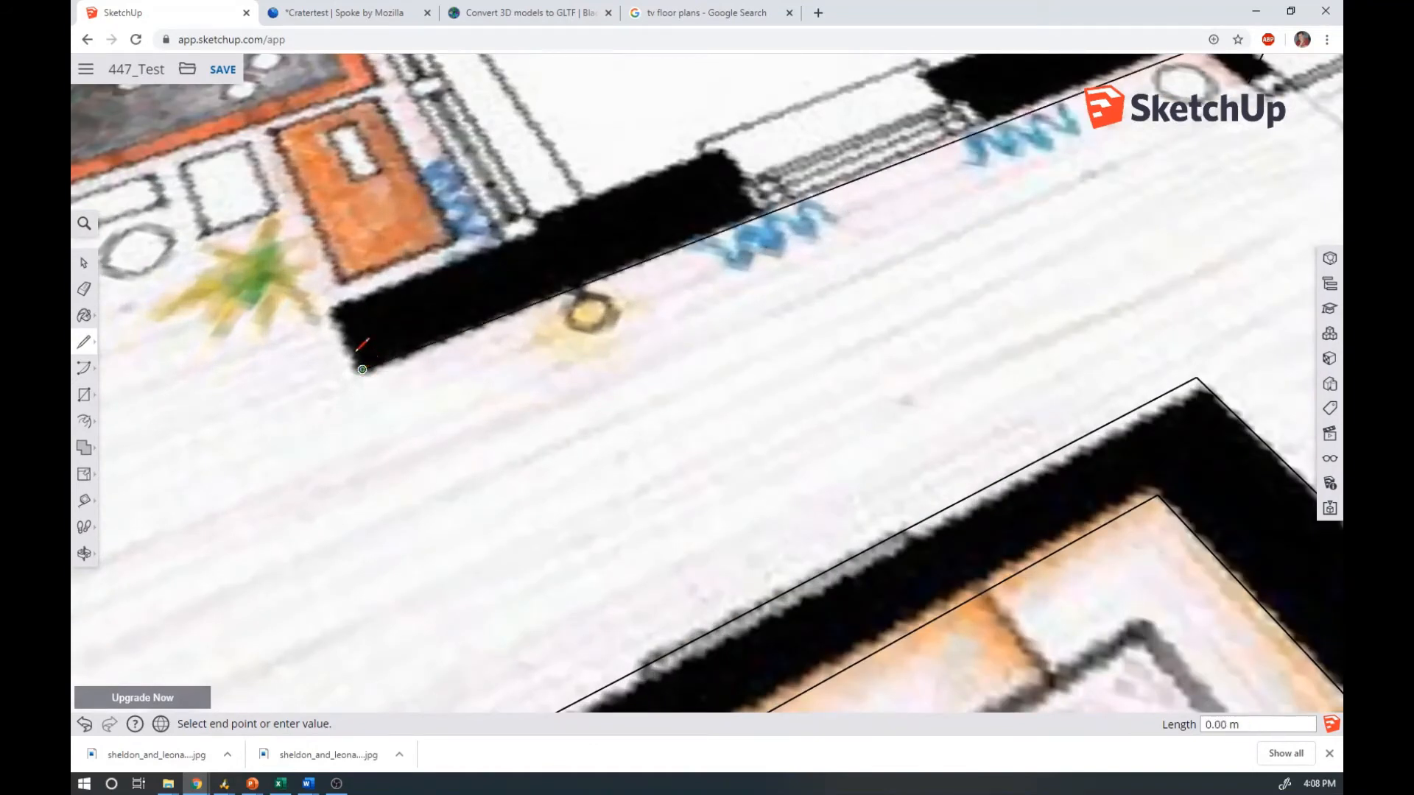
pyautogui.click(335, 306)
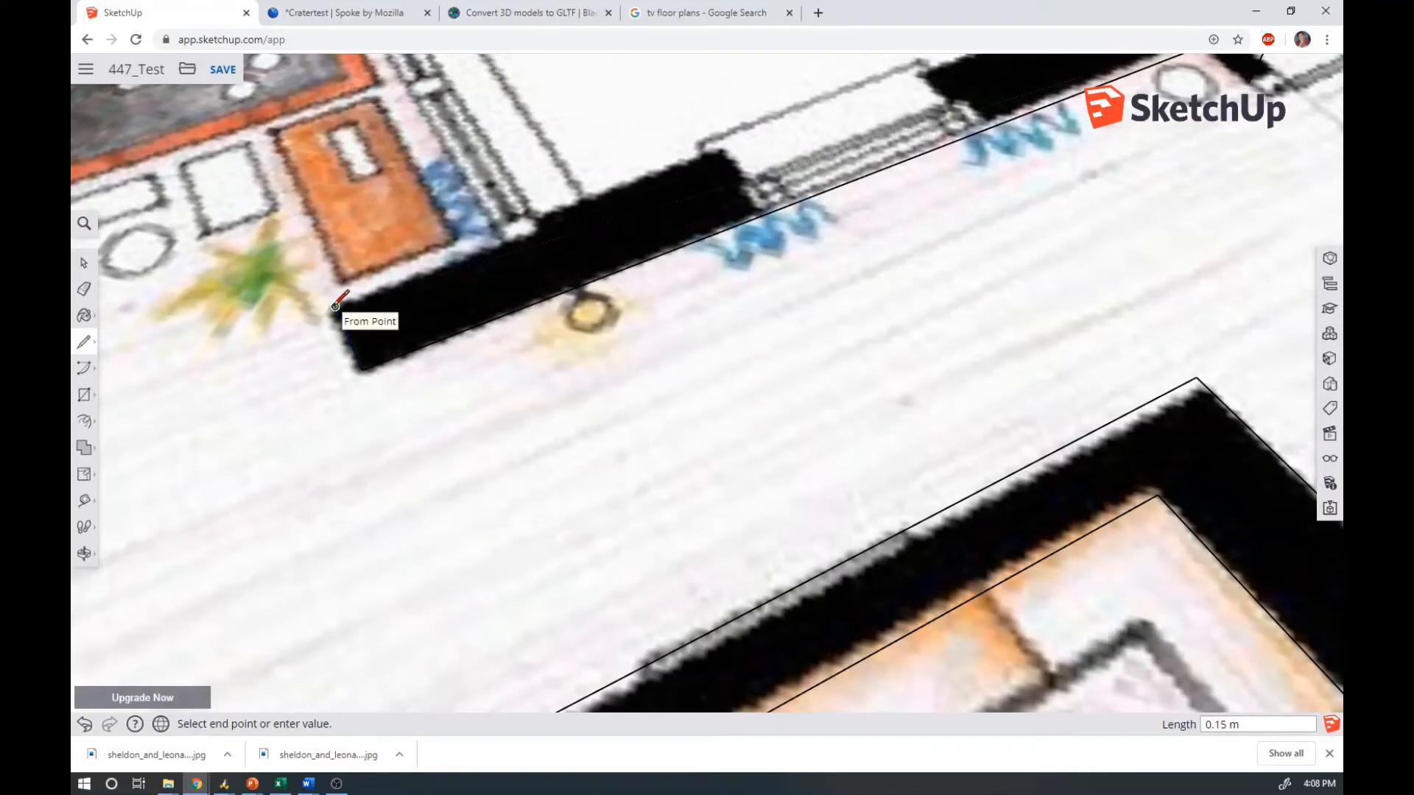
pyautogui.click(502, 241)
pyautogui.scroll(-4, 828, 358)
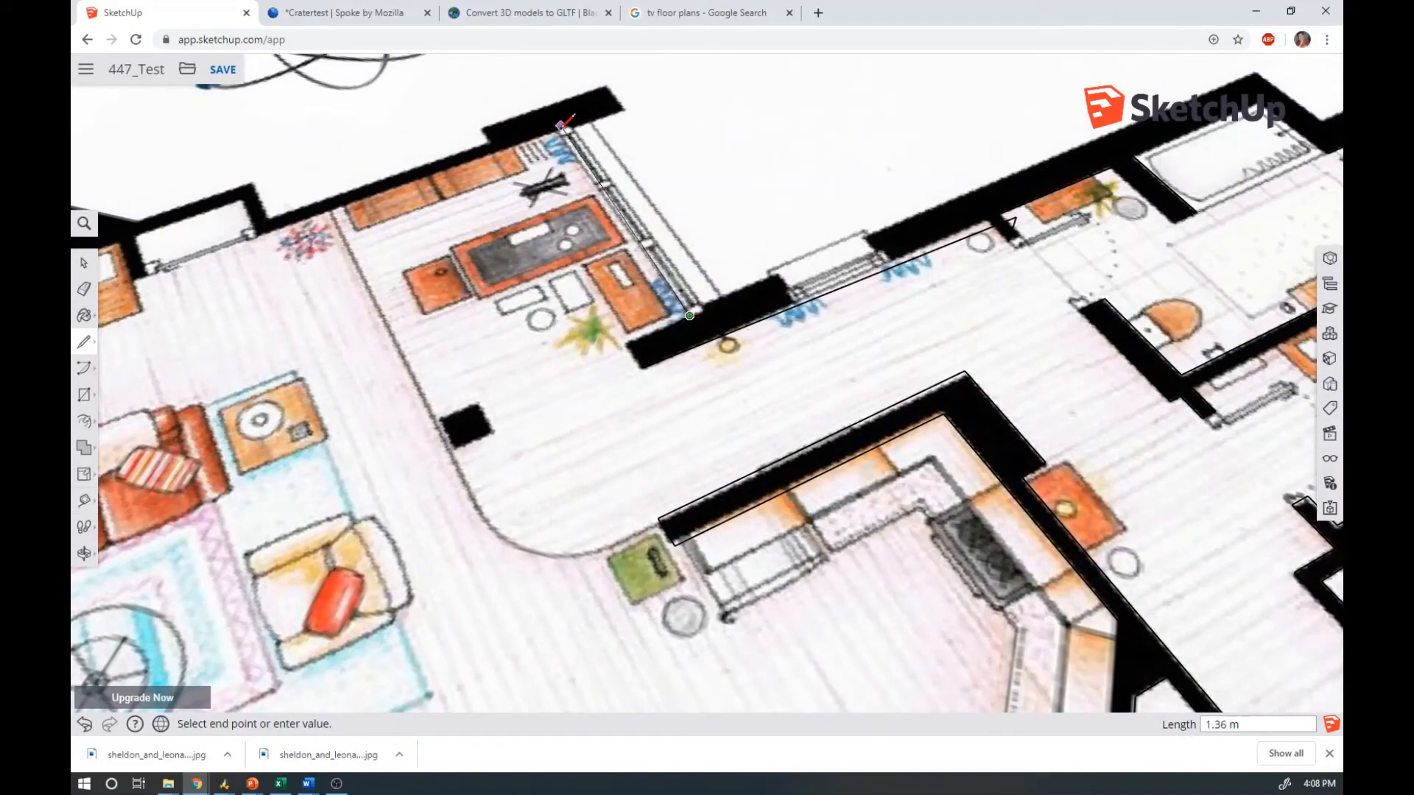
pyautogui.scroll(5, 556, 133)
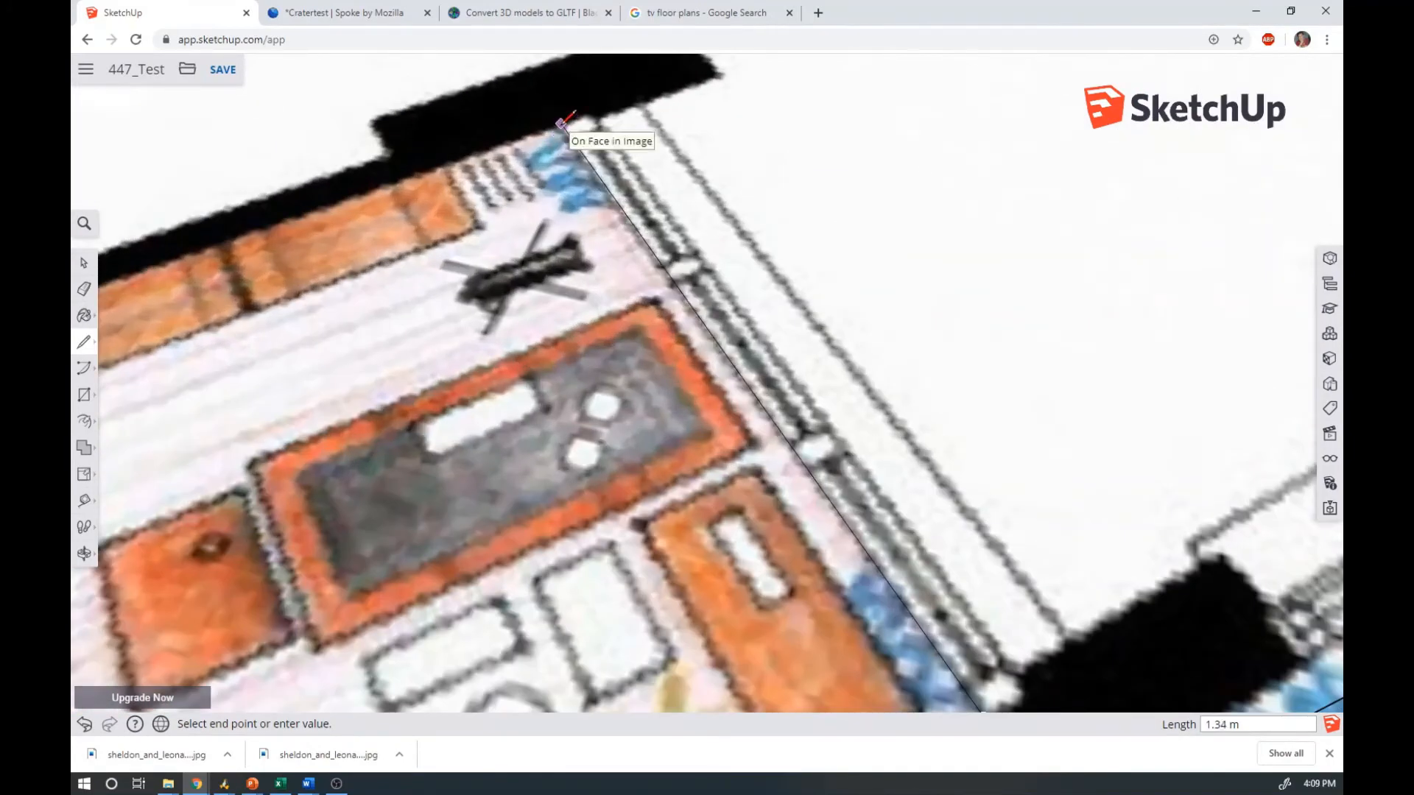
pyautogui.click(560, 123)
# Trace the wall behind the desk area's shelves, then around the inside of the recessed niche beside the wooden counter
pyautogui.scroll(-2, 567, 132)
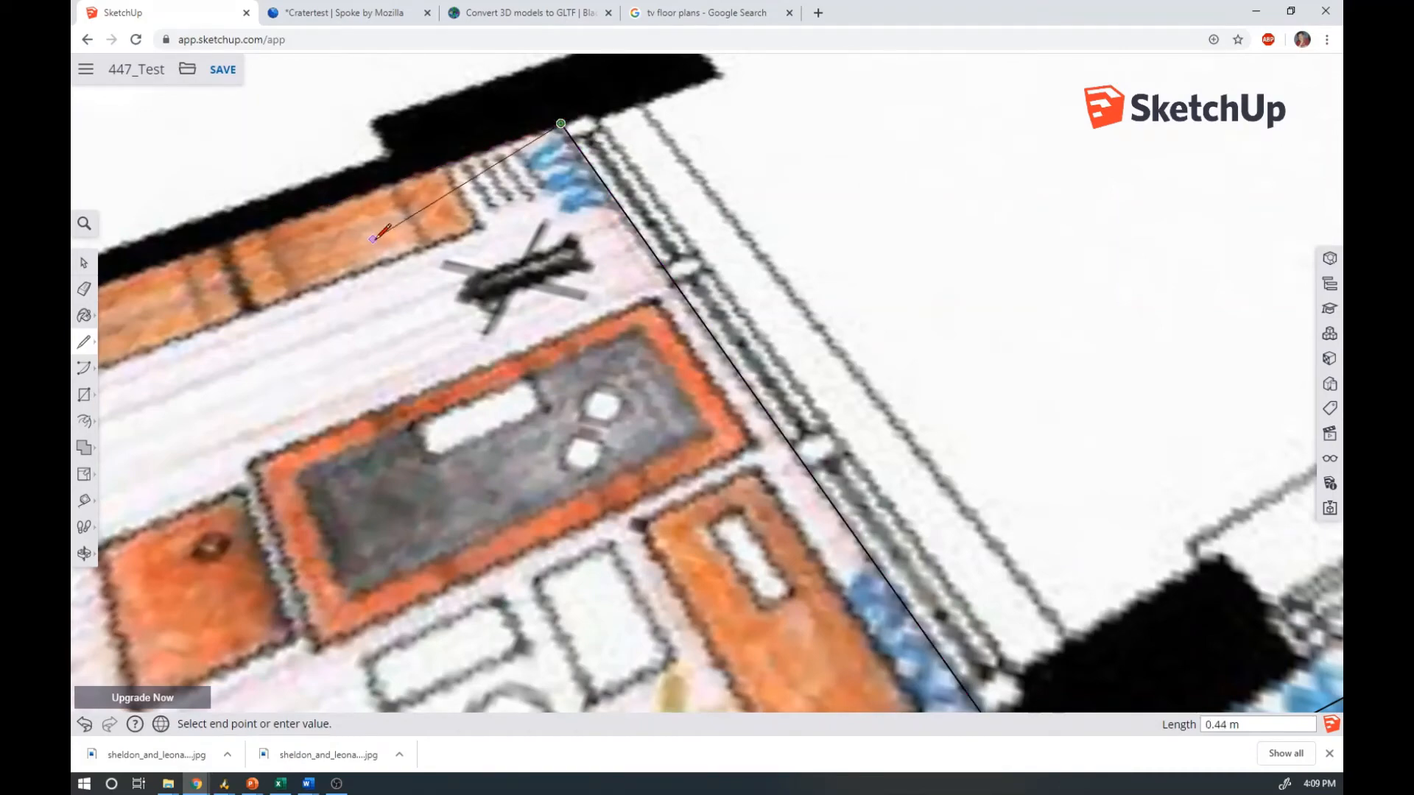
pyautogui.scroll(-3, 589, 195)
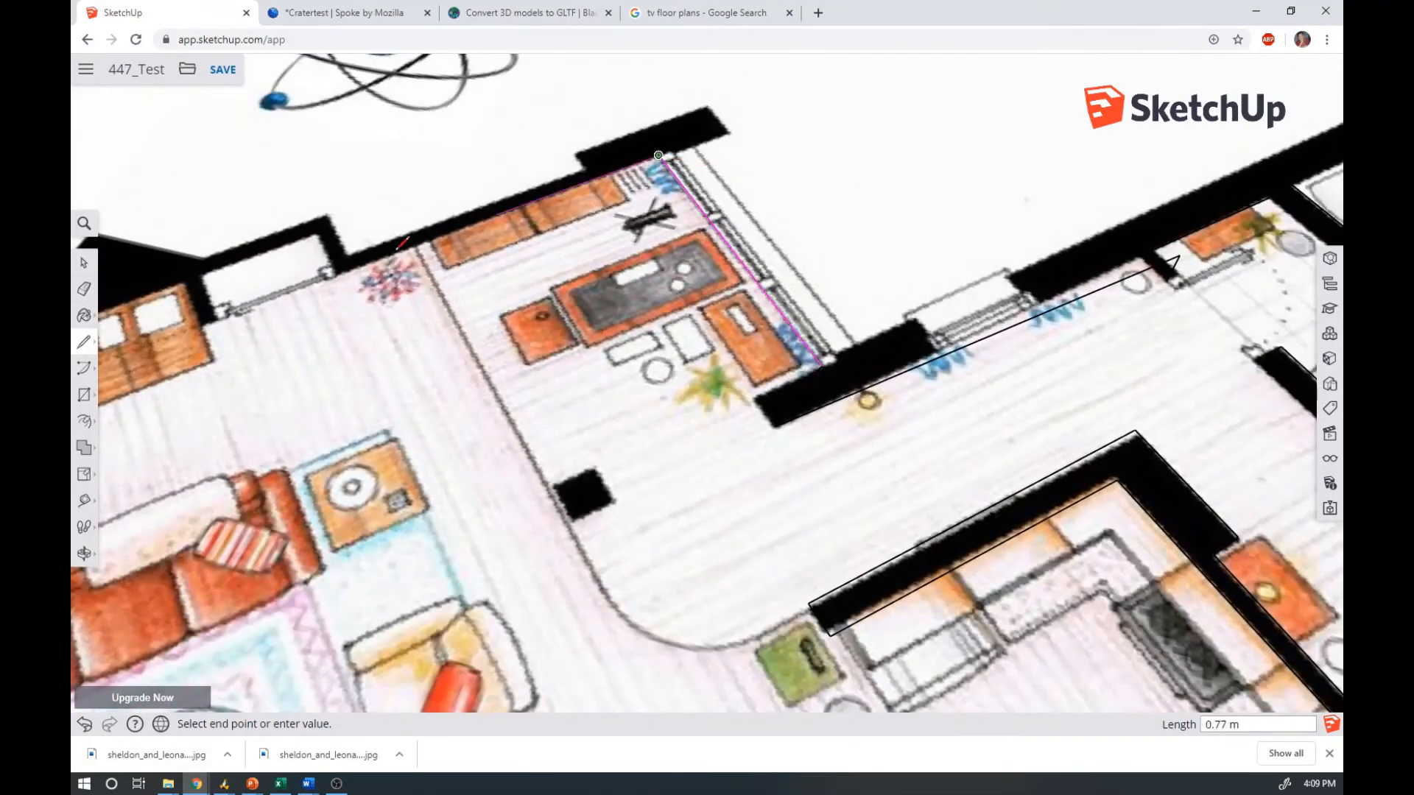
pyautogui.click(333, 274)
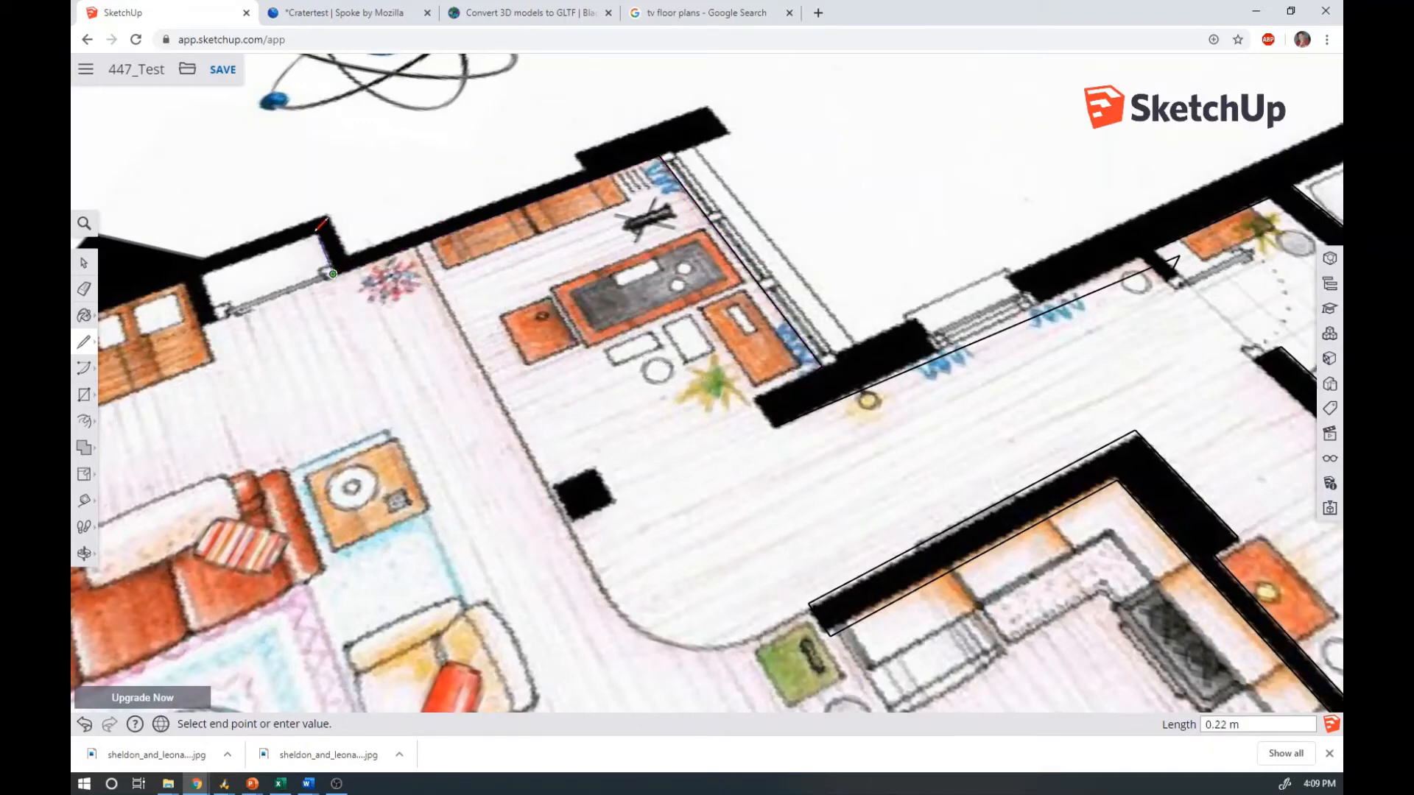
pyautogui.click(316, 234)
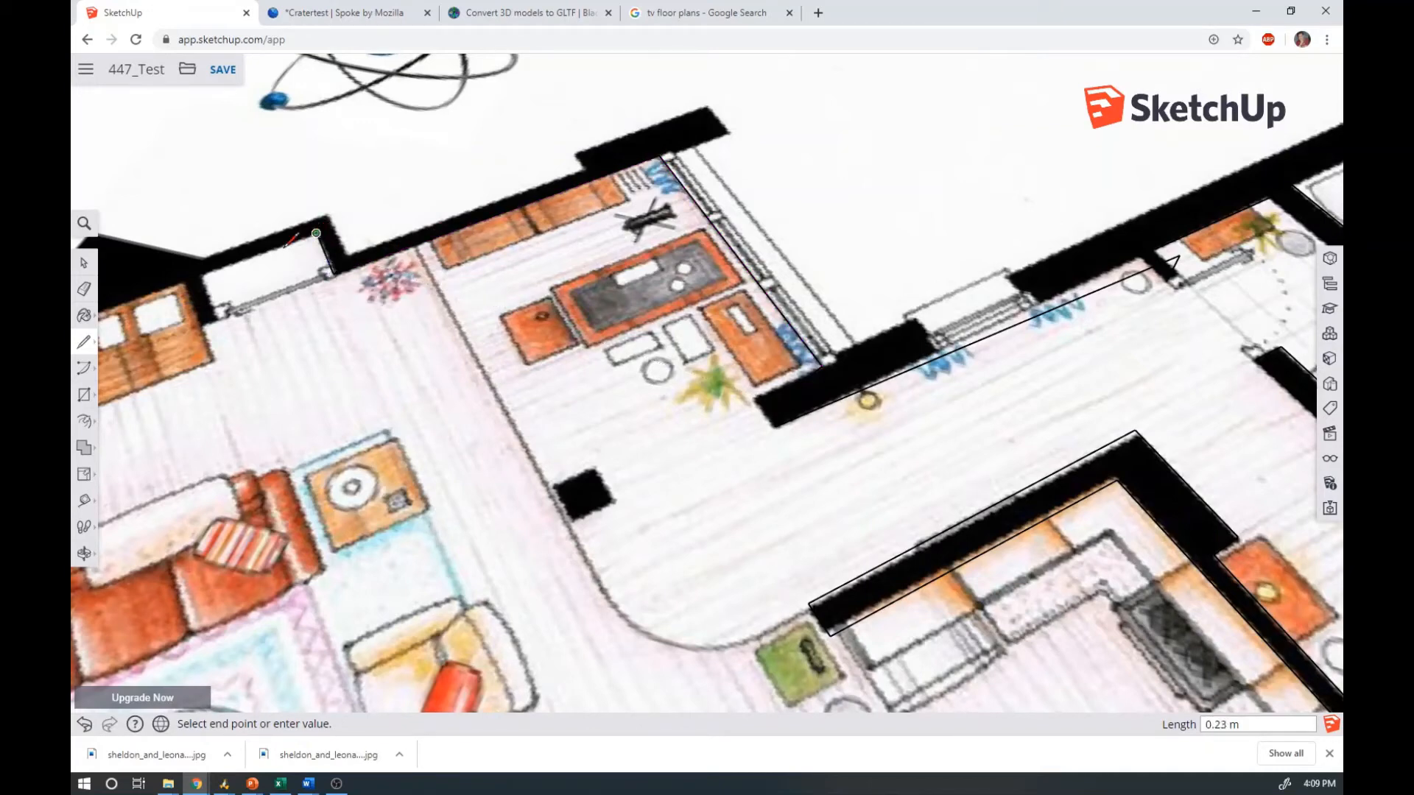
pyautogui.click(201, 273)
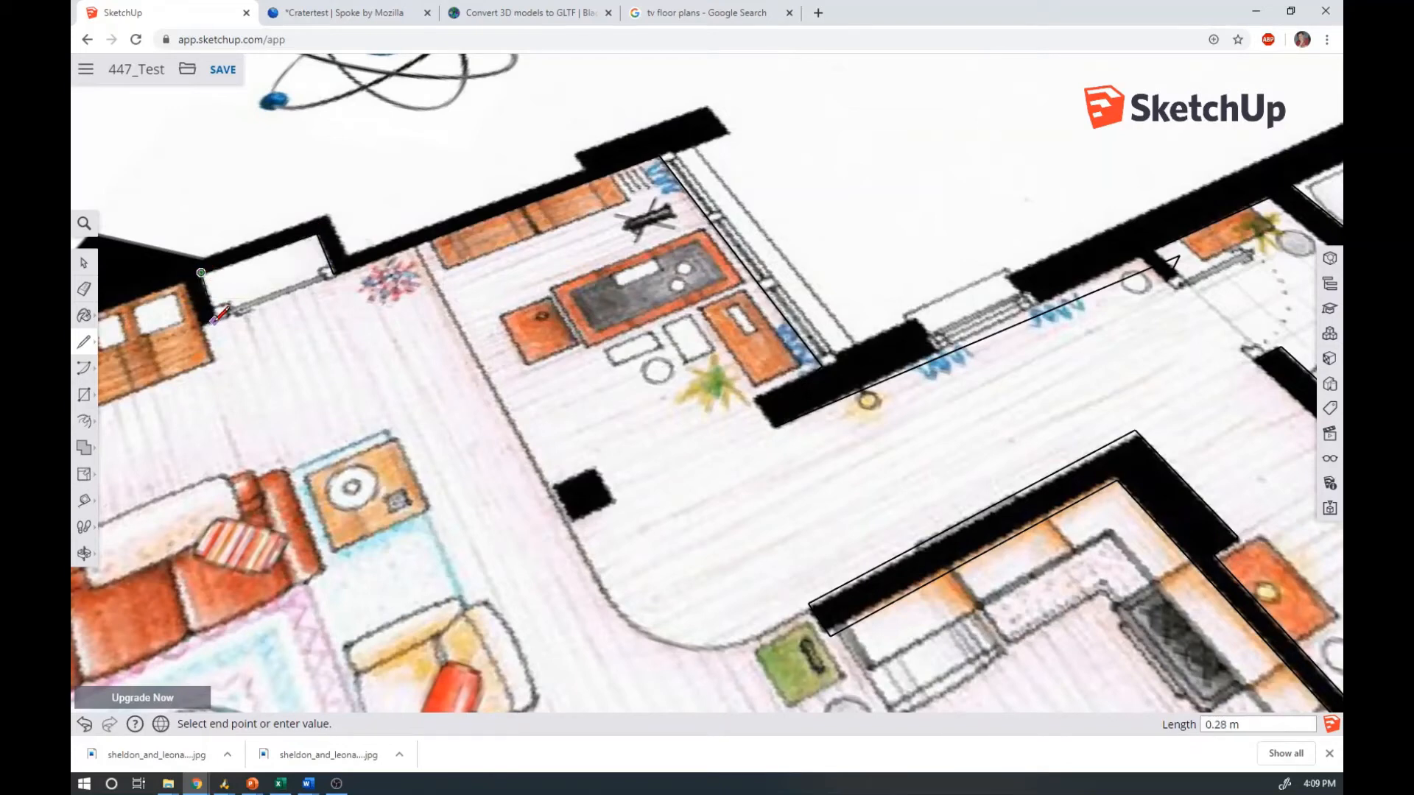
pyautogui.click(214, 319)
# Outline the niche wall's end and its counter side, then connect about 0.63 m behind the counter to the existing corner endpoint
pyautogui.scroll(5, 204, 318)
pyautogui.scroll(-5, 206, 318)
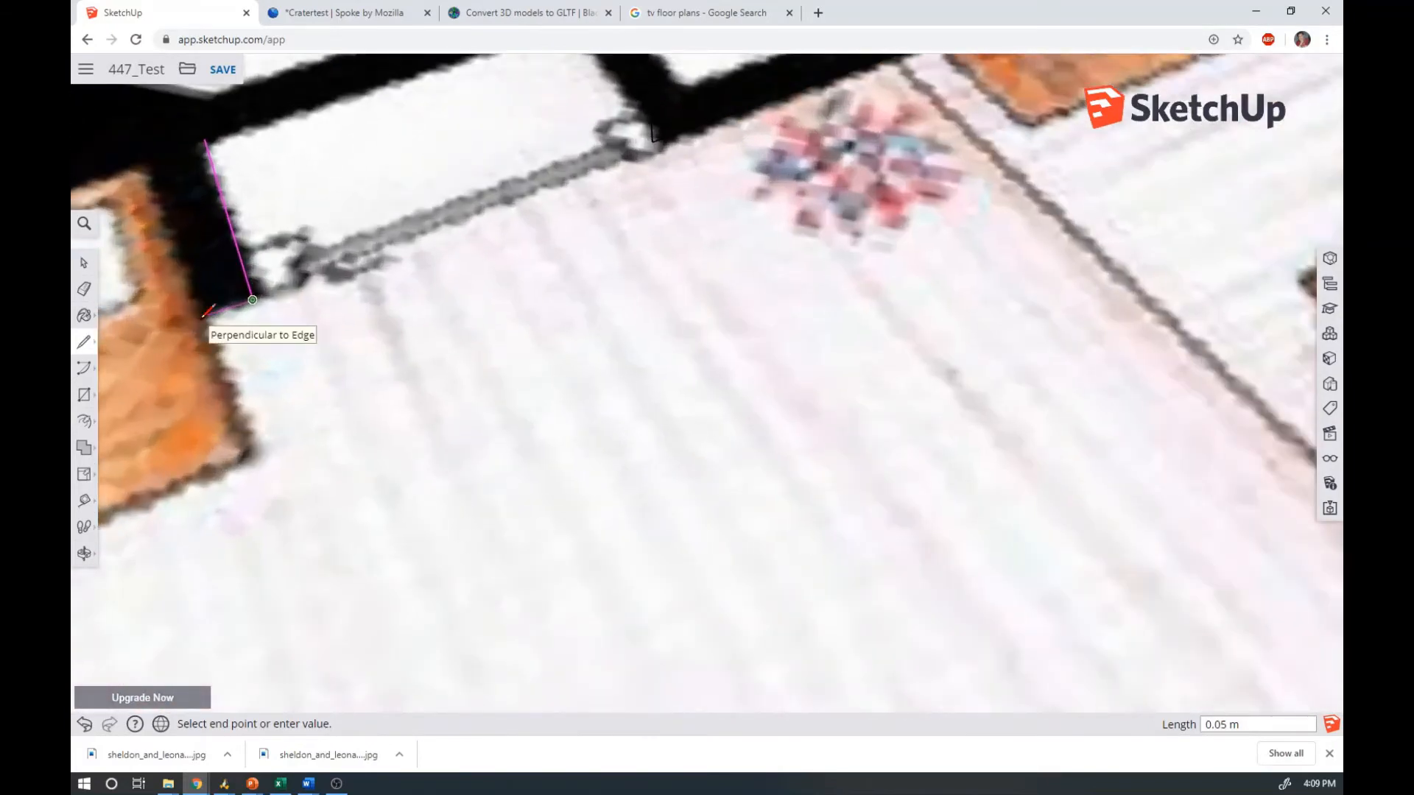
pyautogui.scroll(-3, 847, 261)
pyautogui.scroll(-3, 900, 262)
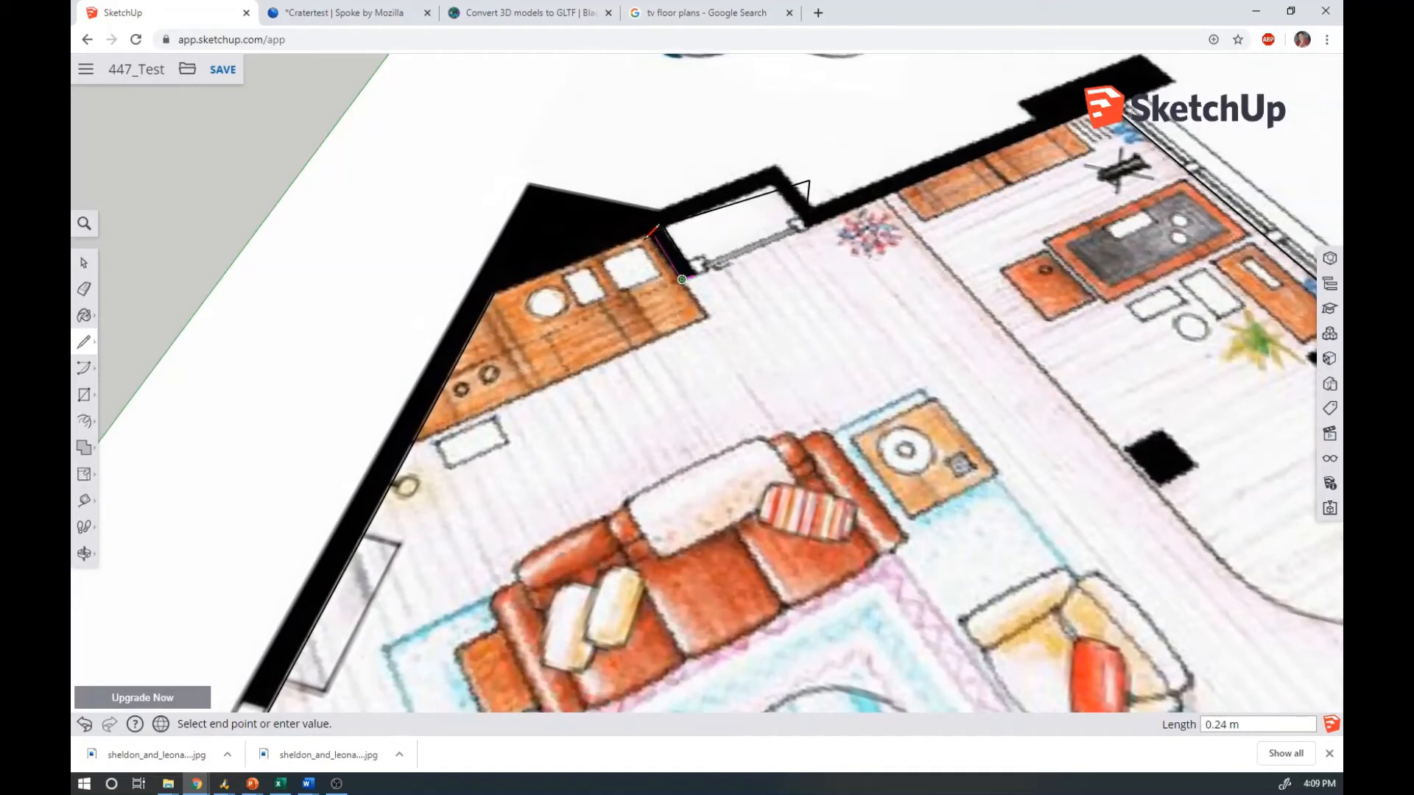
pyautogui.click(648, 235)
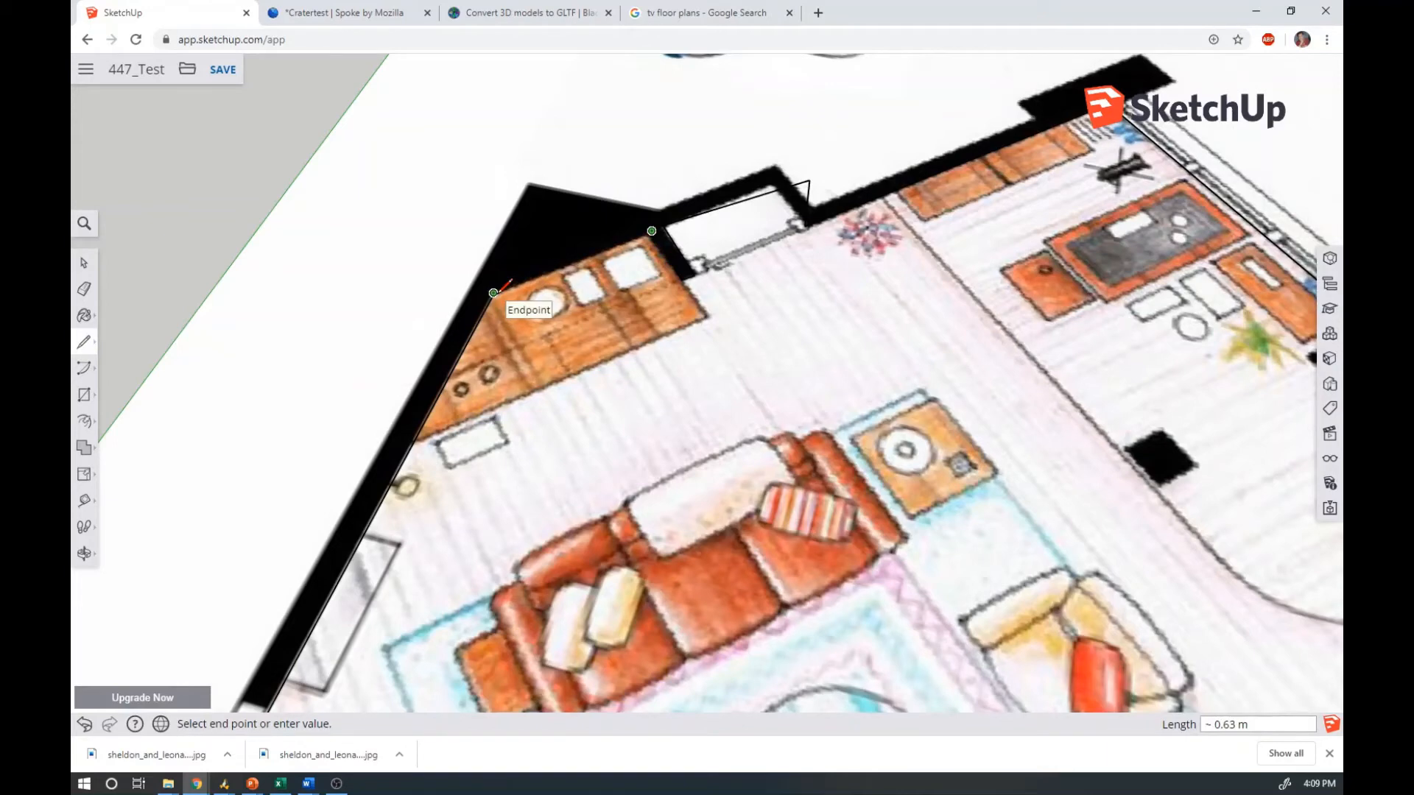
pyautogui.click(493, 292)
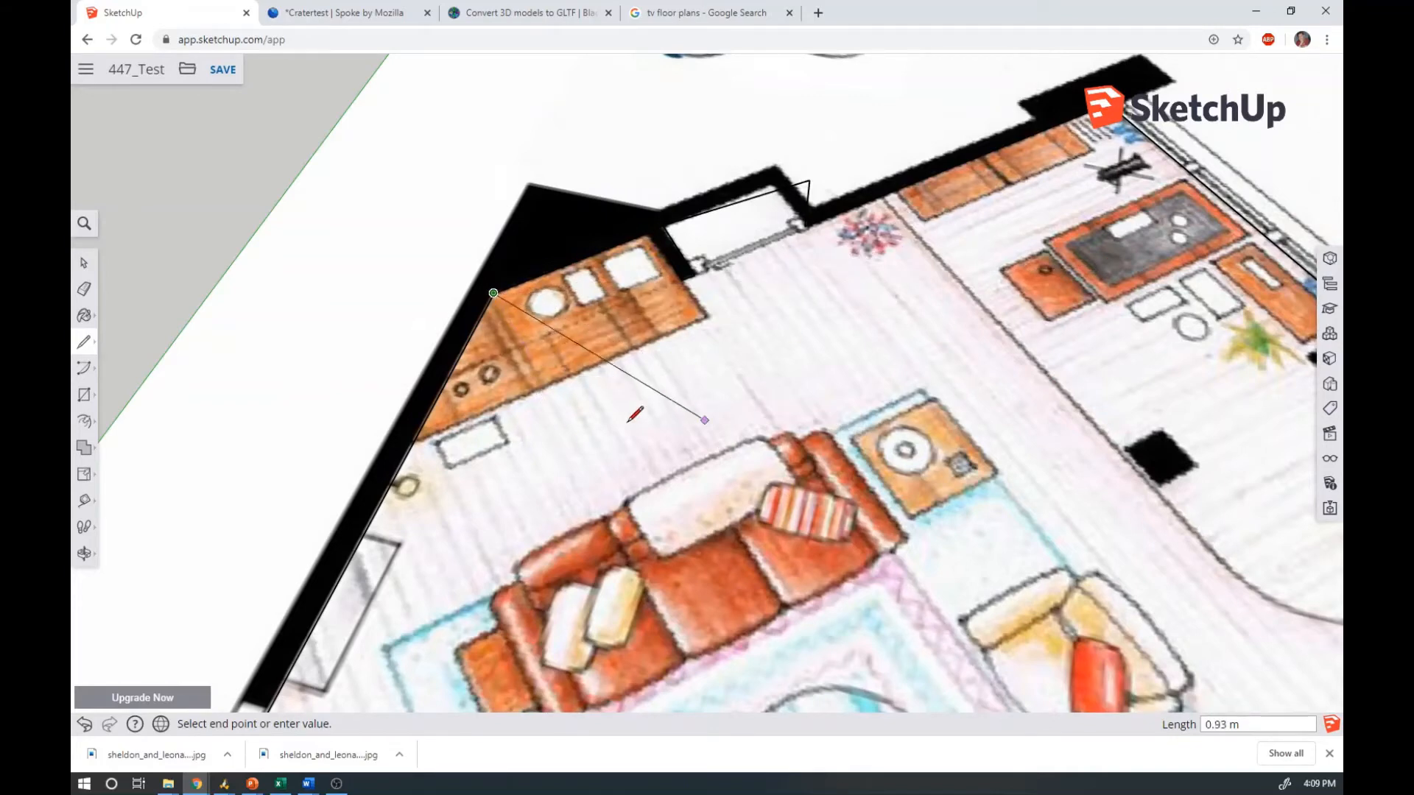
pyautogui.press('Escape')
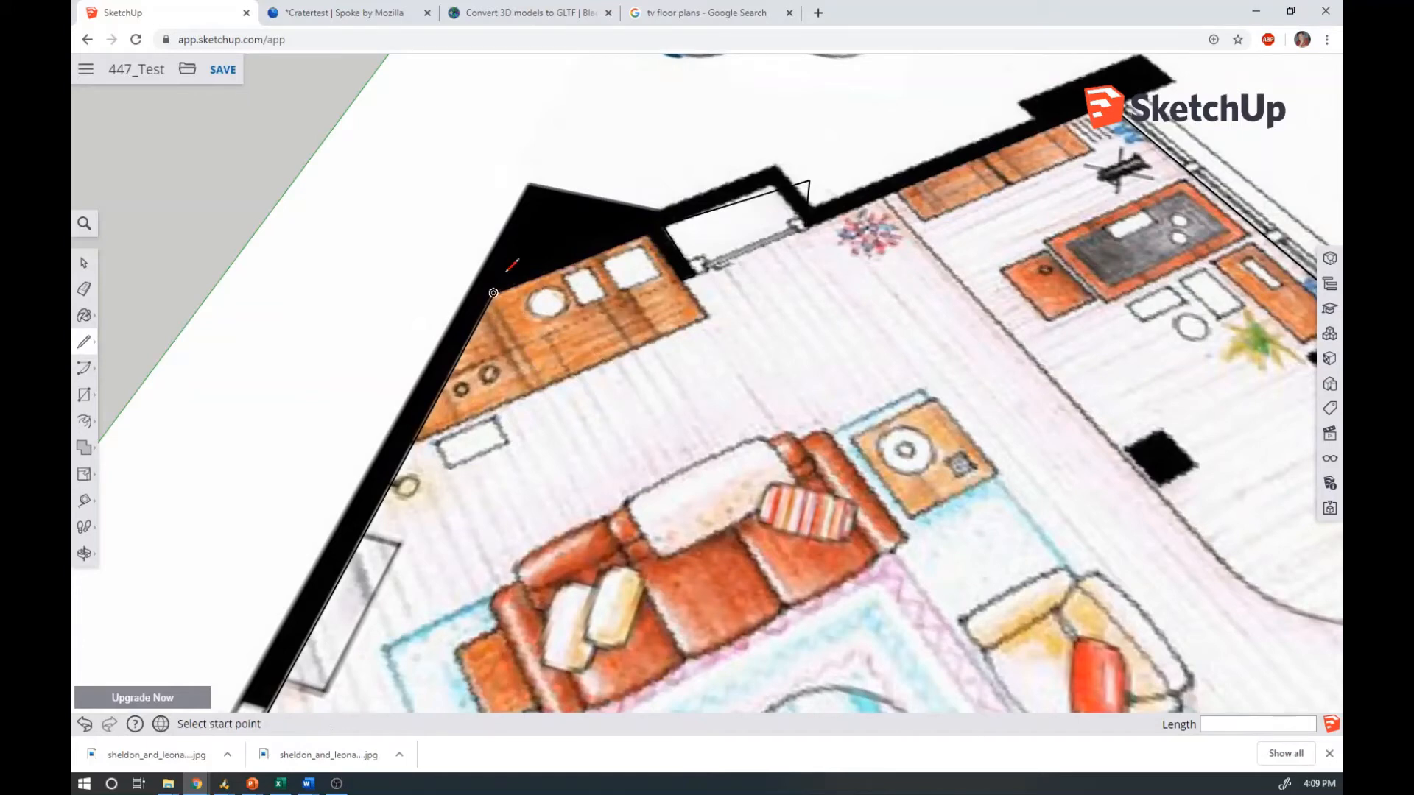
# Draw a closed four-sided shape with connected lines, about 0.37 by 0.29 m, on the blank area outside the counter's corner
pyautogui.click(445, 88)
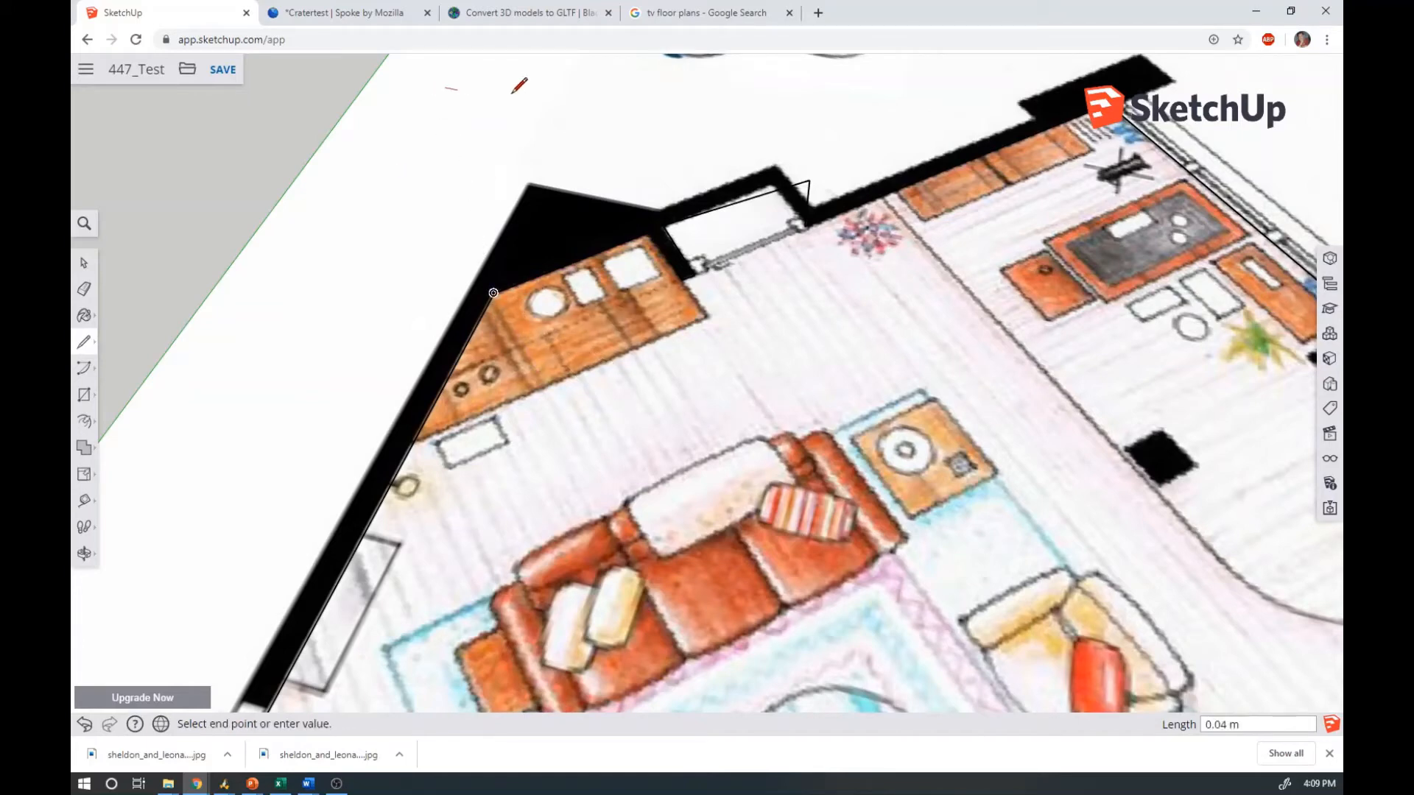
pyautogui.click(538, 105)
pyautogui.click(488, 191)
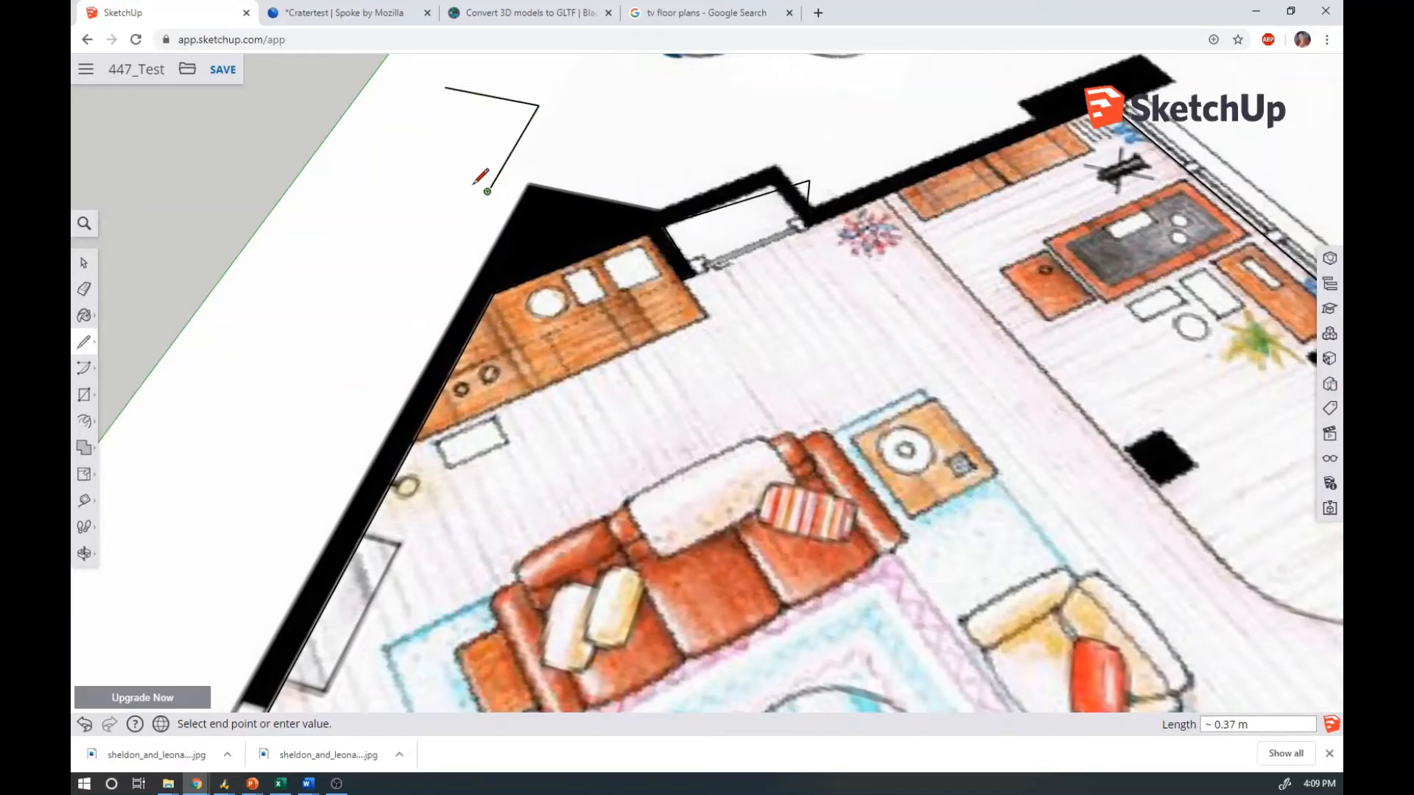
pyautogui.click(388, 171)
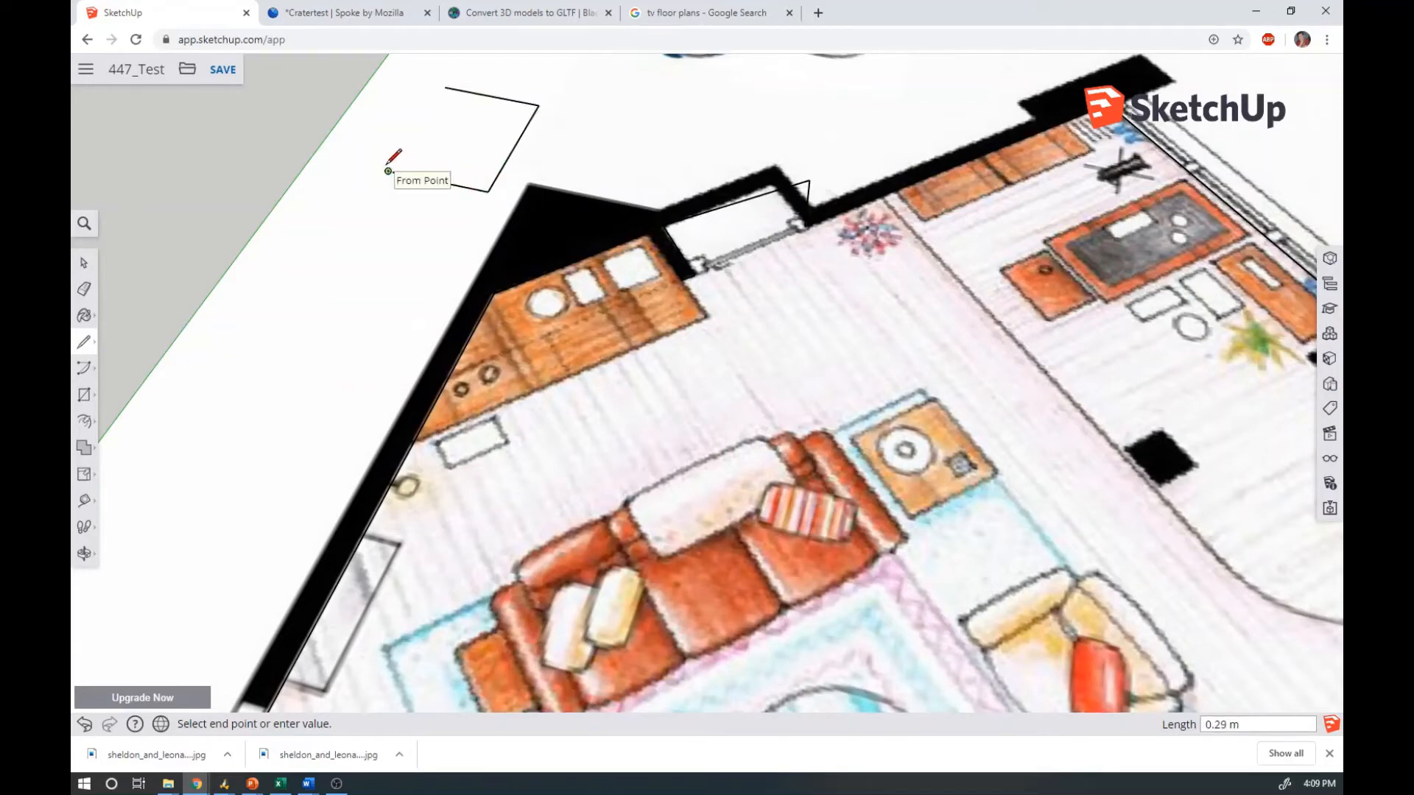
pyautogui.click(445, 87)
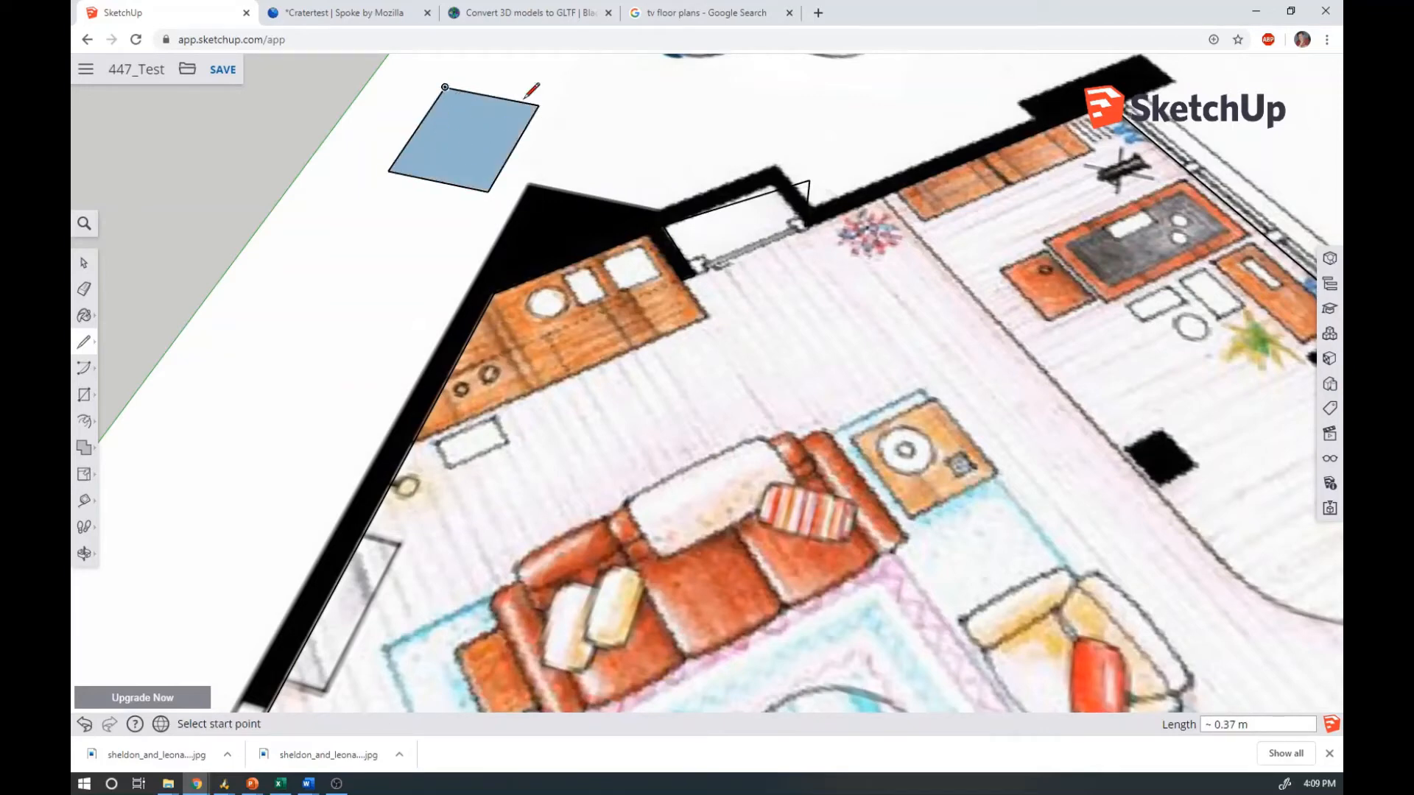
# Delete the four-sided test shape, including its face and edges
pyautogui.click(84, 262)
pyautogui.click(444, 155)
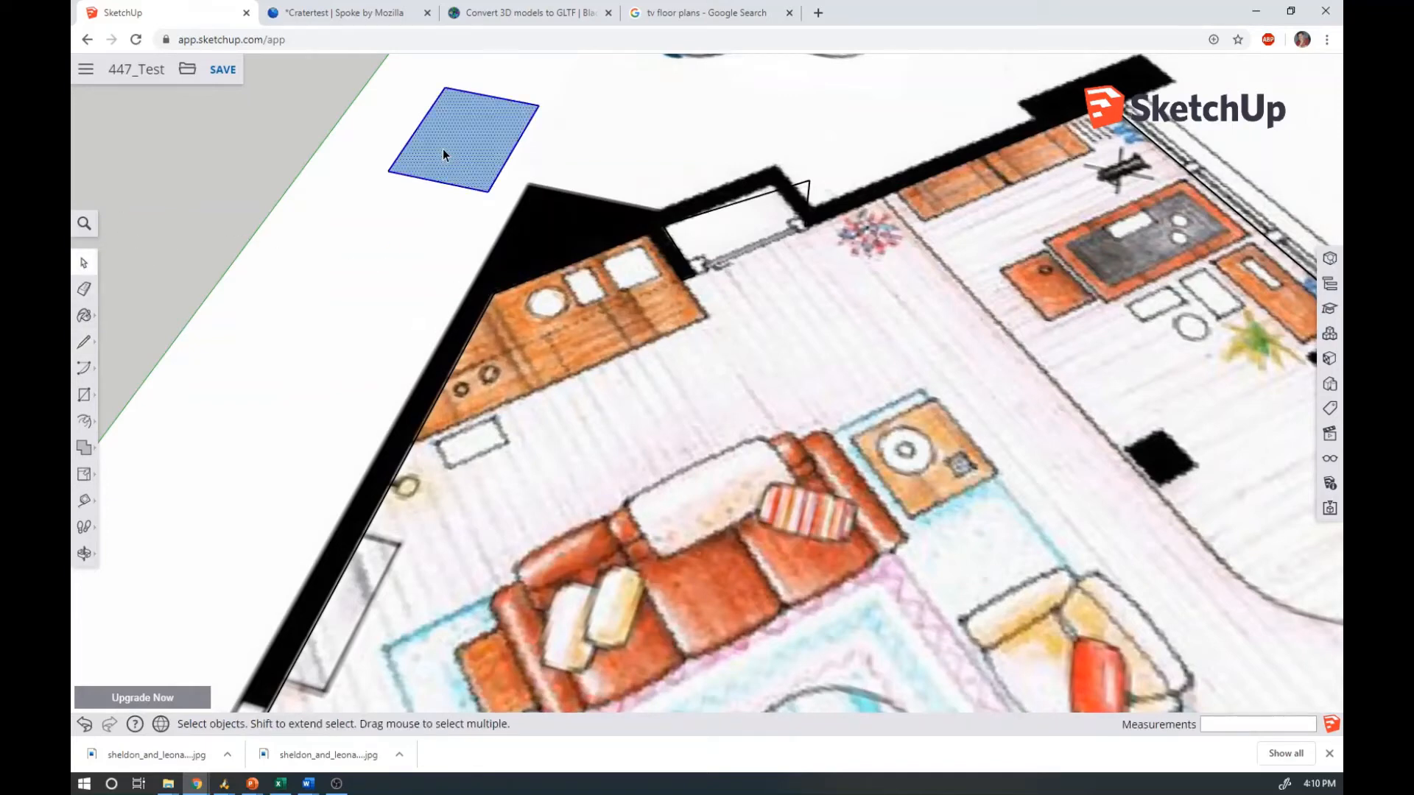
pyautogui.press('Delete')
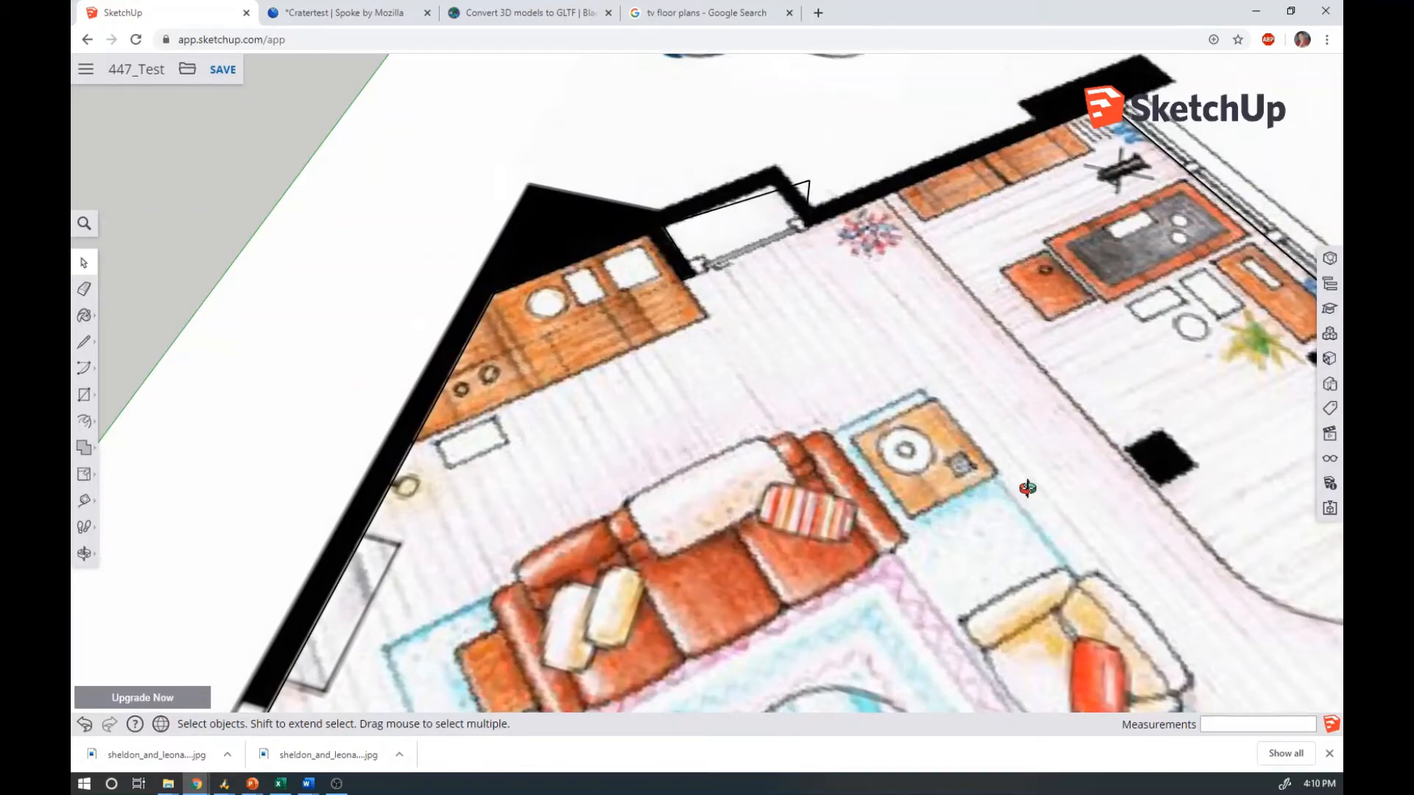
# Delete the misaligned line running along the hallway wall below the window
pyautogui.moveTo(1027, 488); pyautogui.dragTo(769, 777, button='middle')
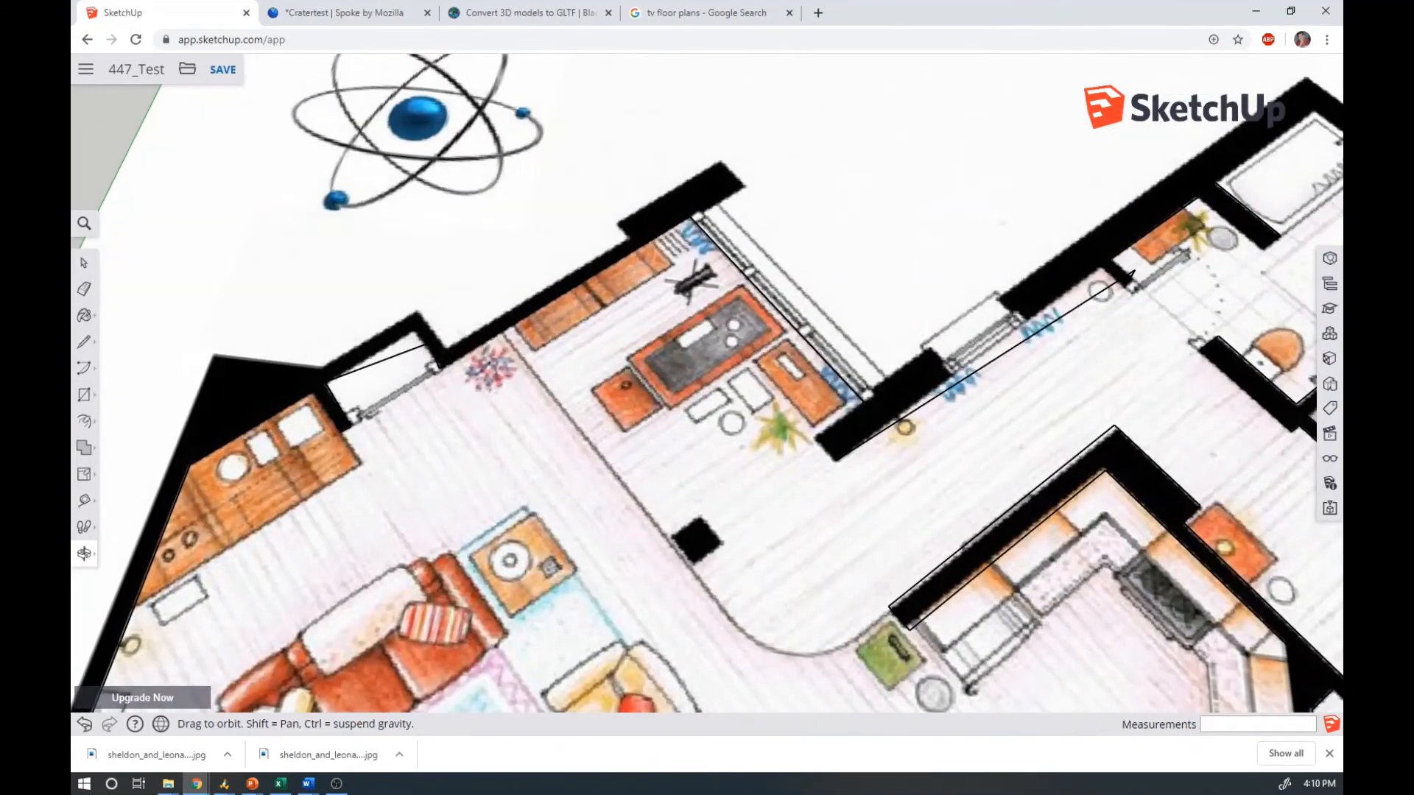
pyautogui.moveTo(714, 578); pyautogui.dragTo(573, 418, button='middle')
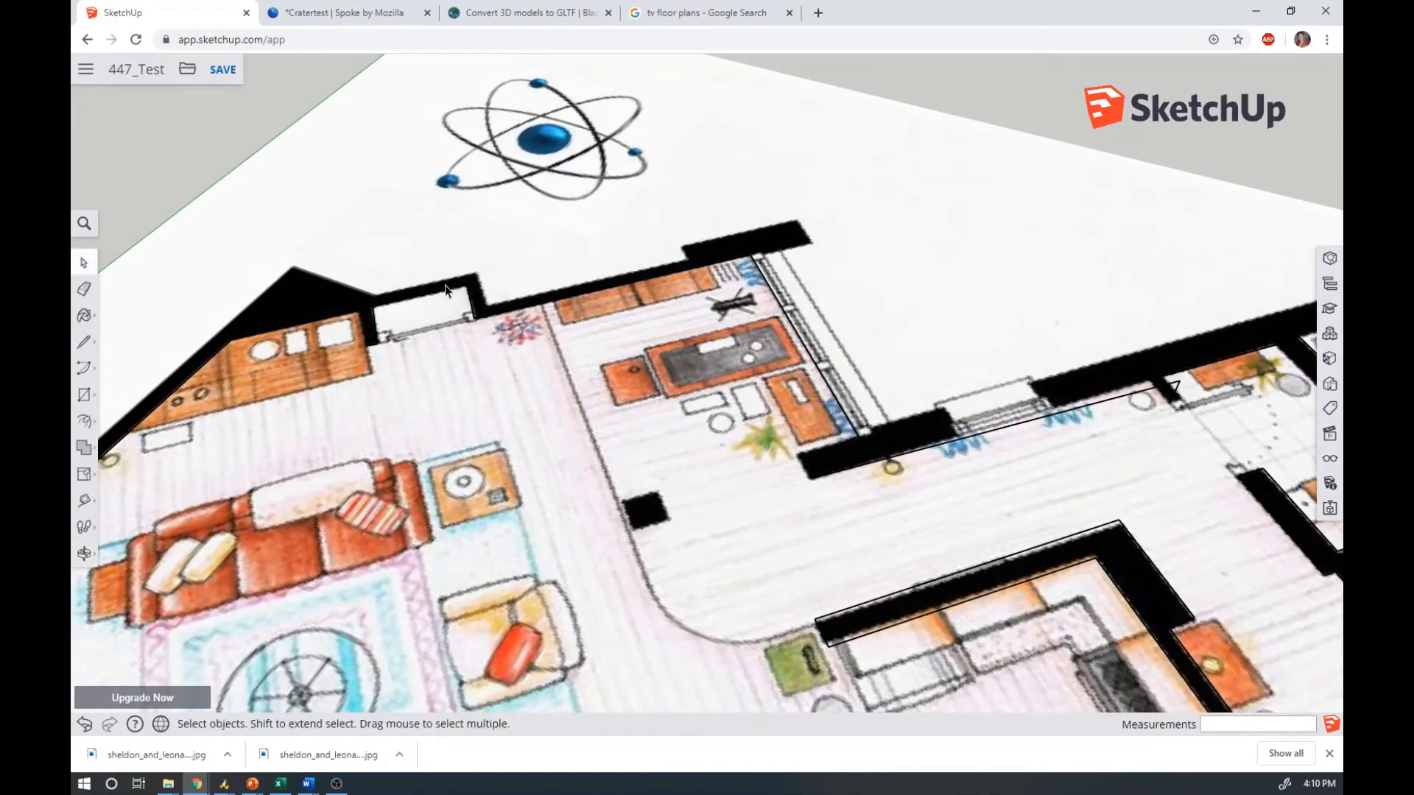
pyautogui.moveTo(1197, 464); pyautogui.dragTo(1085, 656, button='middle')
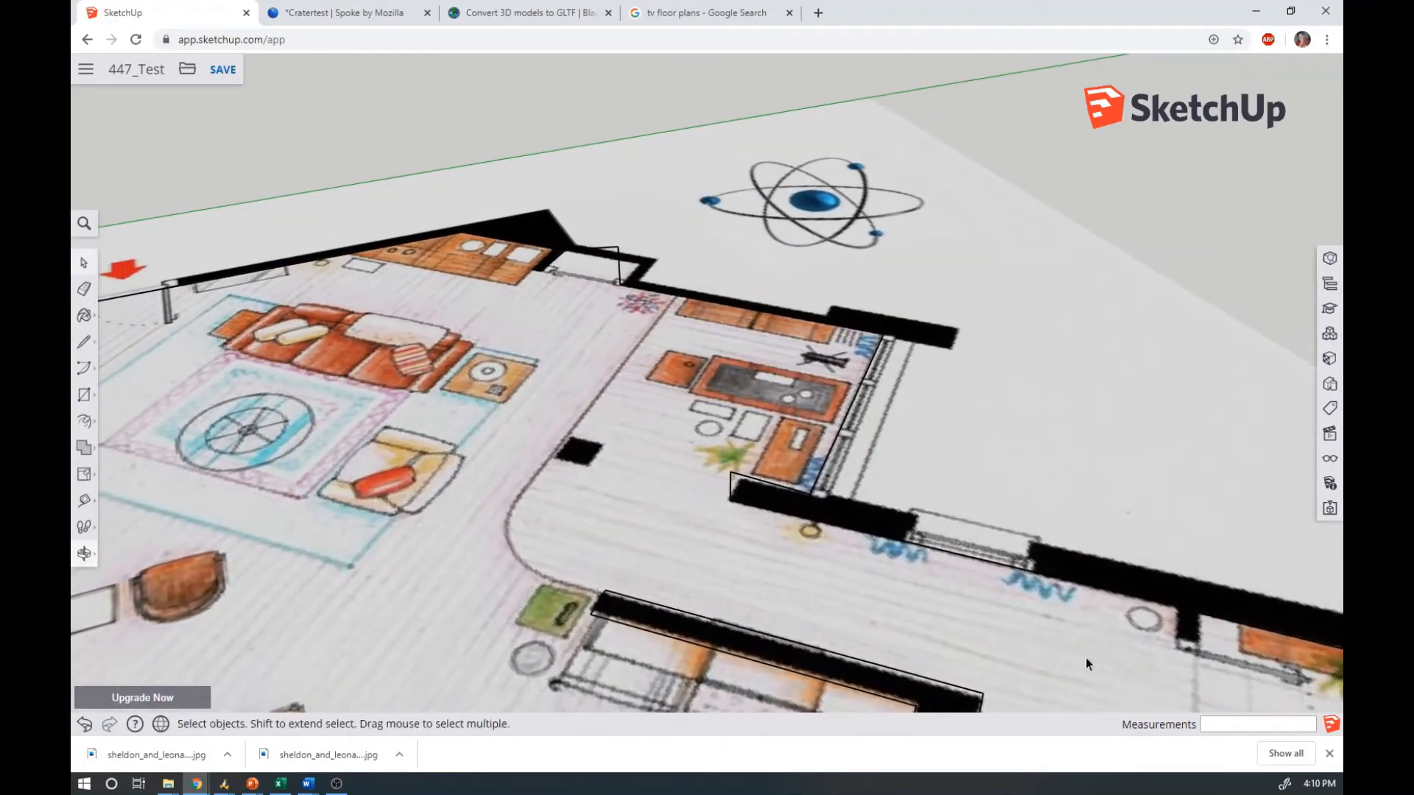
pyautogui.moveTo(760, 578); pyautogui.dragTo(894, 631, button='middle')
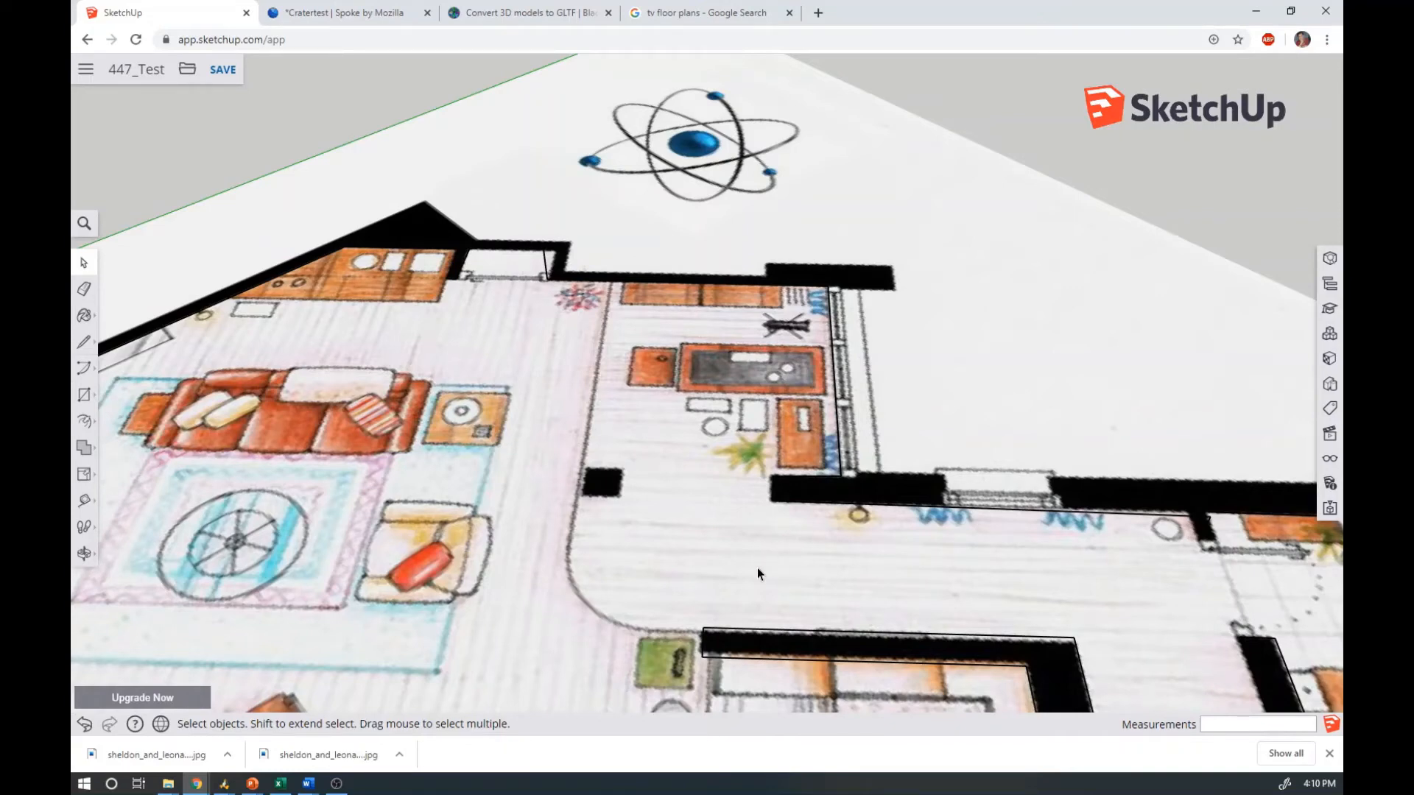
pyautogui.moveTo(731, 563); pyautogui.dragTo(997, 388, button='middle')
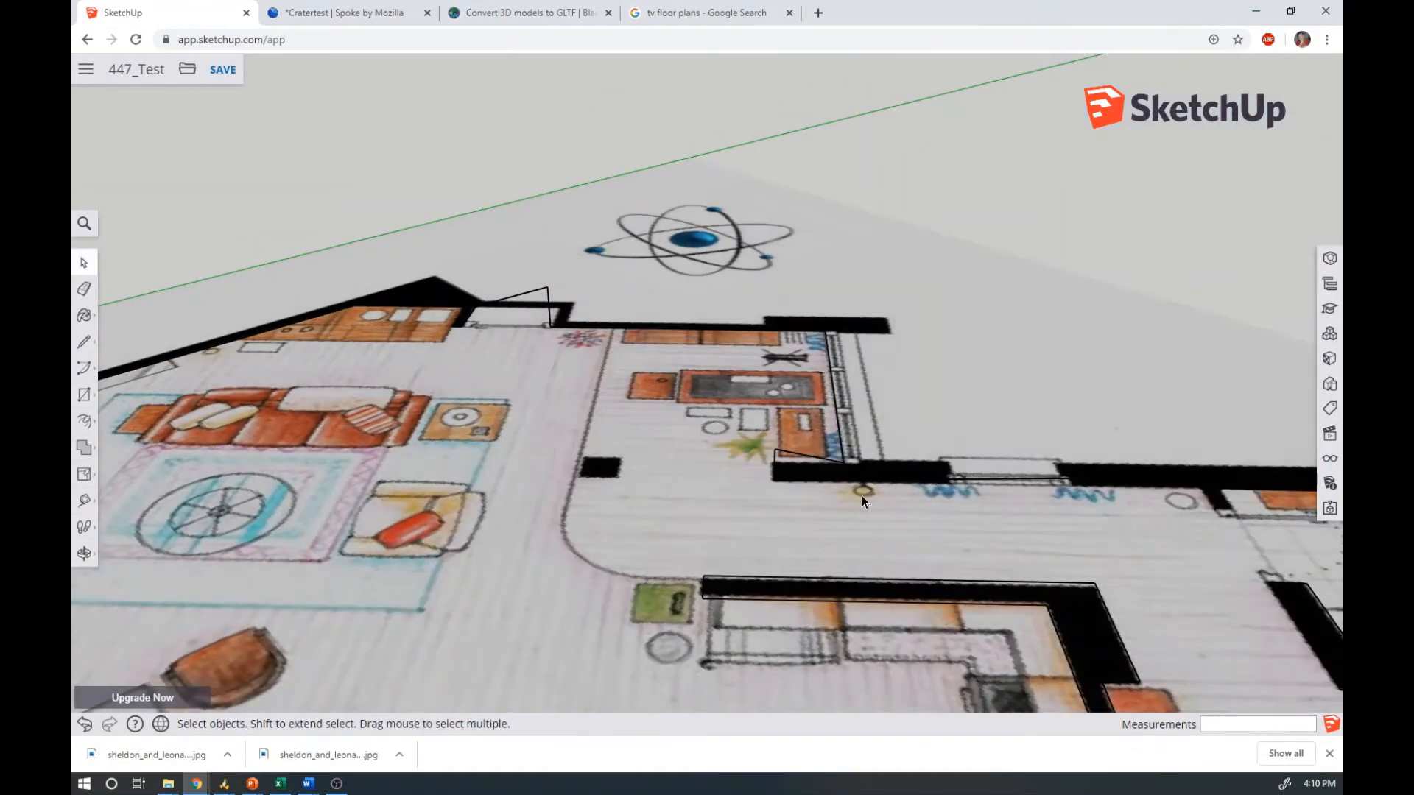
pyautogui.moveTo(992, 559); pyautogui.dragTo(1022, 579, button='middle')
pyautogui.click(1023, 536)
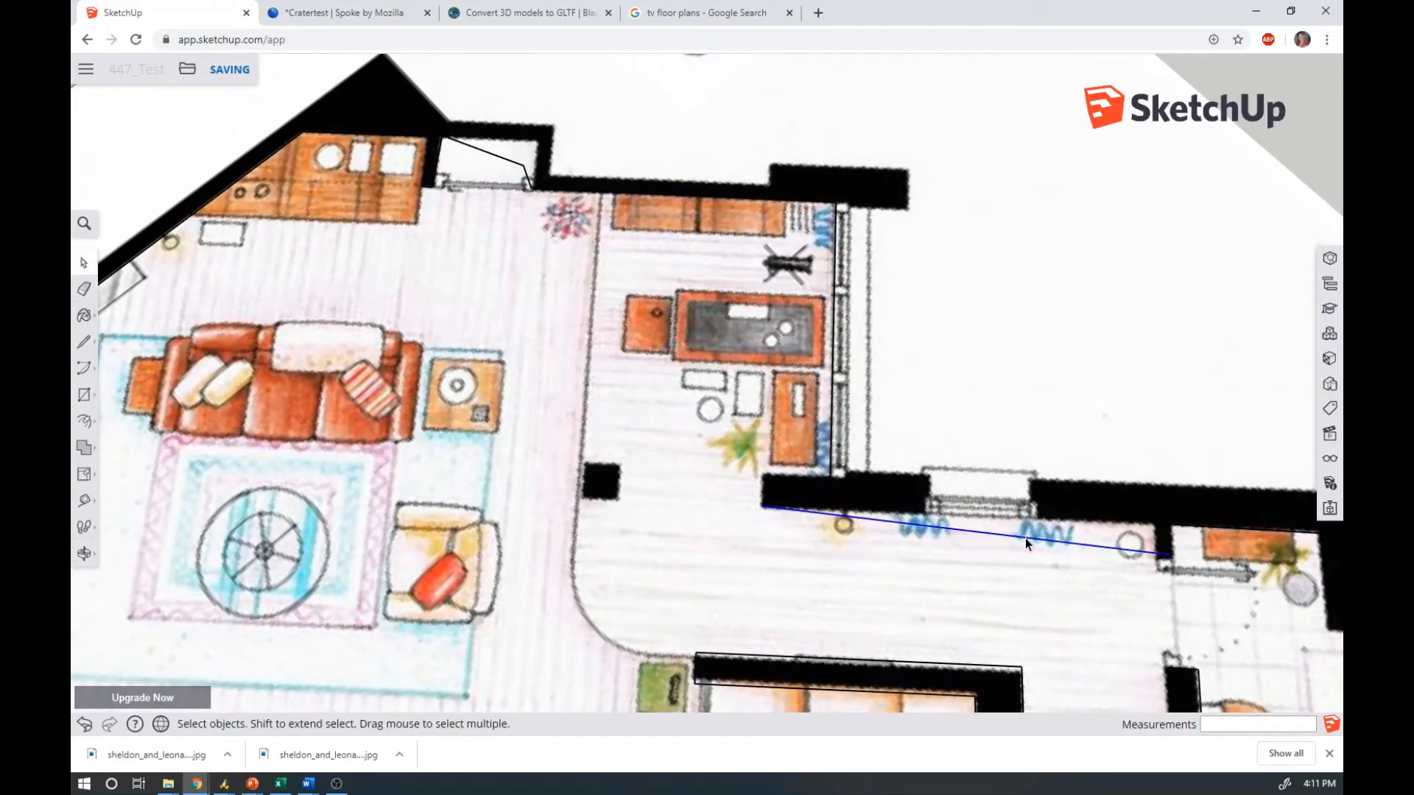
pyautogui.press('Delete')
# Delete the stray lines rising off the floor plan at both ends of the hallway wall and at the niche beside the counter
pyautogui.scroll(3, 1177, 576)
pyautogui.moveTo(1182, 544); pyautogui.dragTo(621, 132, button='middle')
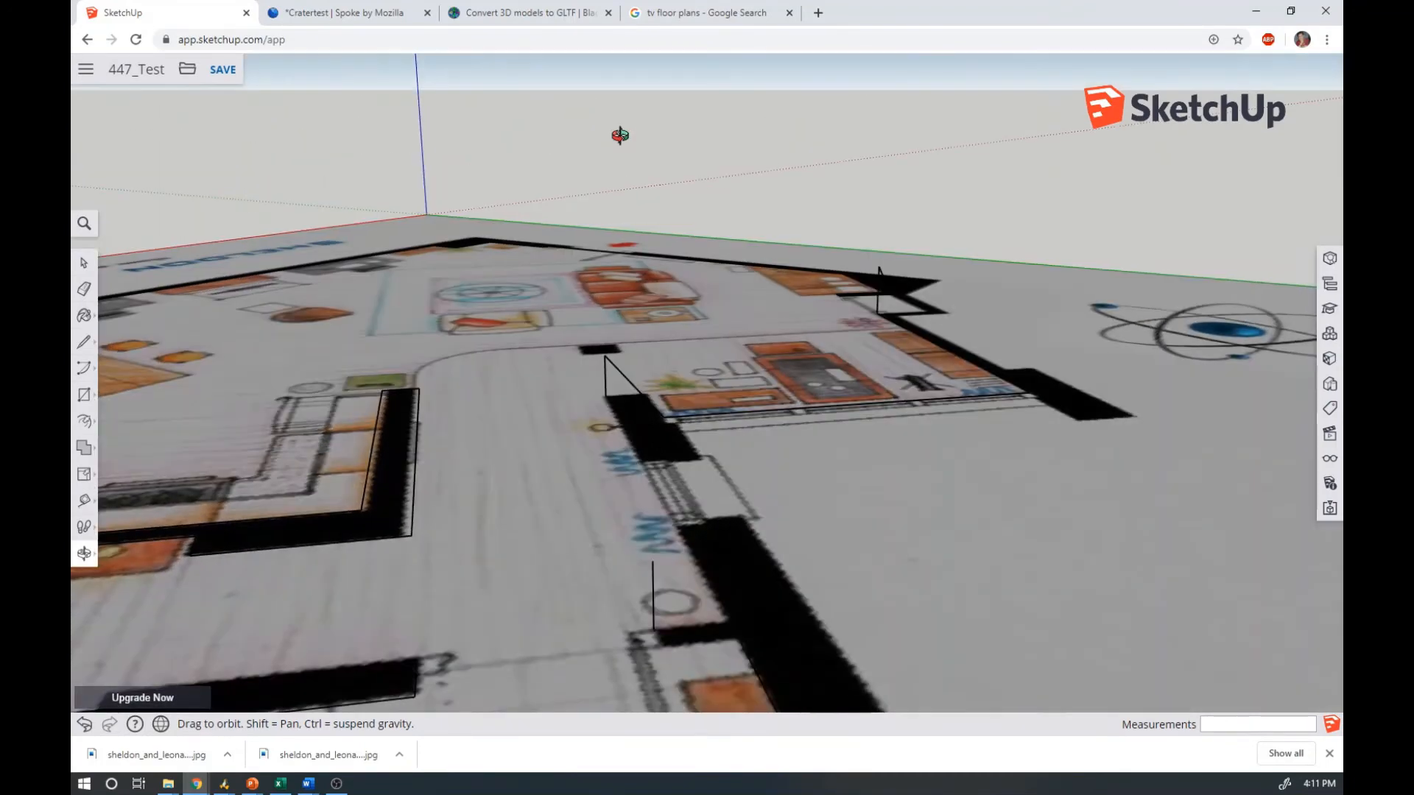
pyautogui.click(648, 593)
pyautogui.click(653, 597)
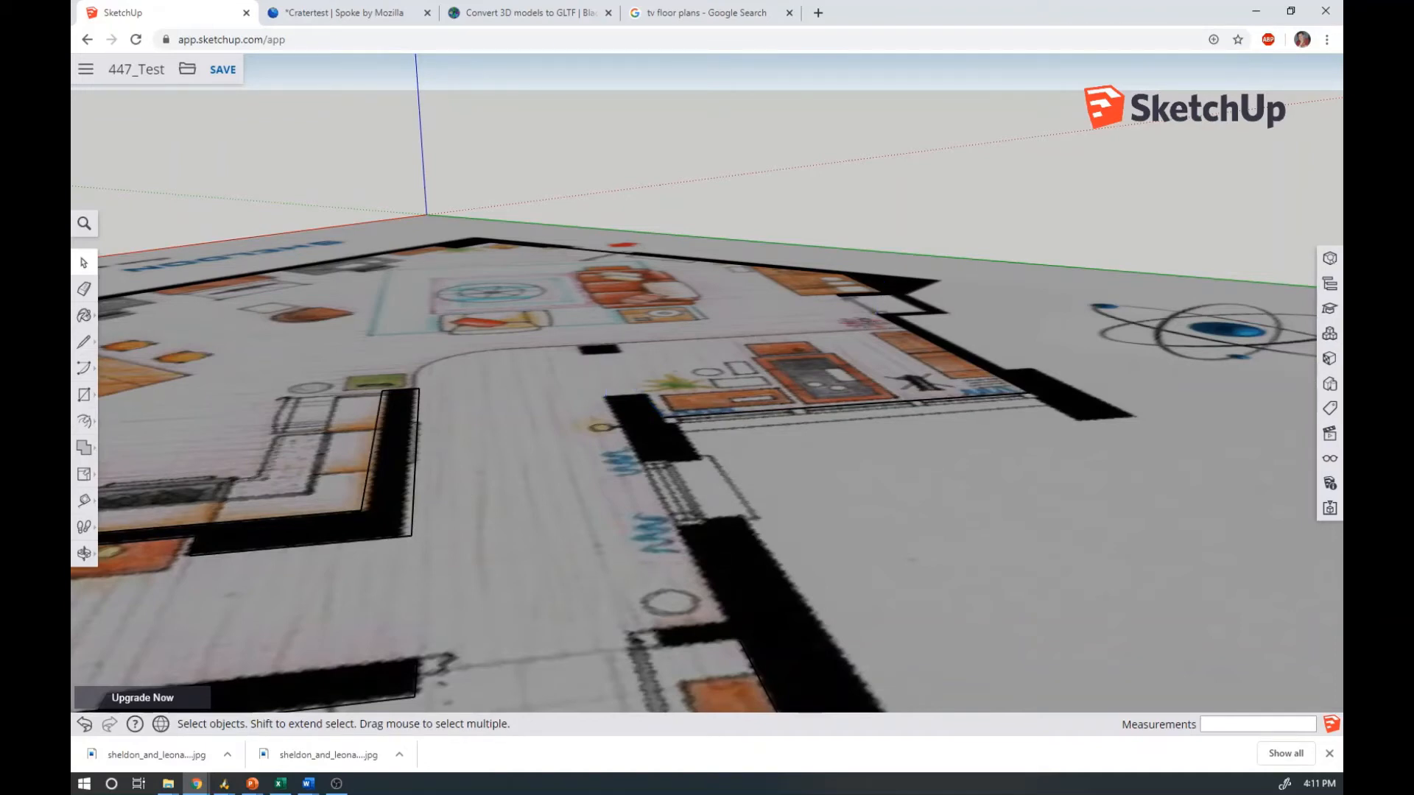
# Remove the stray lines hanging below the floor plan at the wall stub beside the bathroom entrance
pyautogui.click(85, 342)
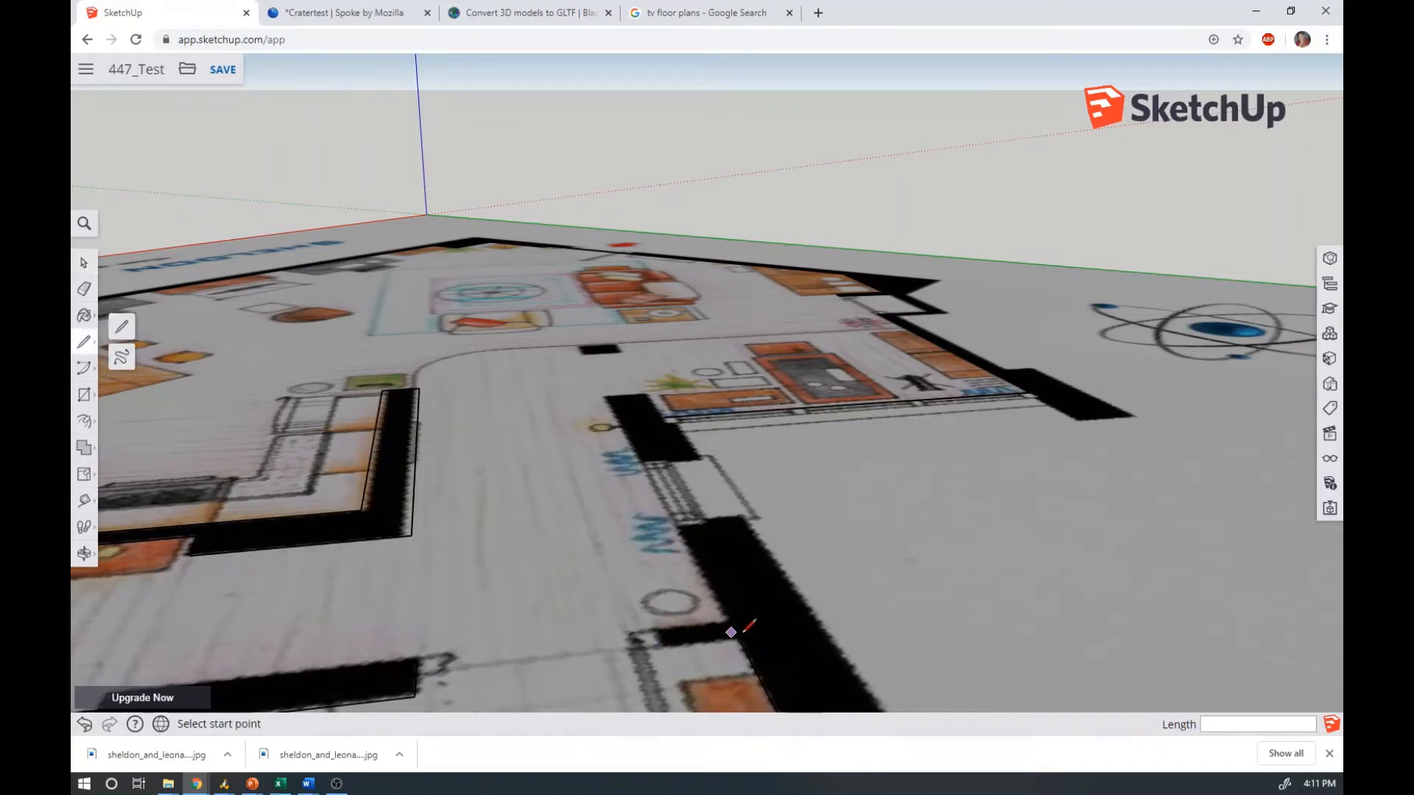
pyautogui.moveTo(757, 654); pyautogui.dragTo(1019, 413, button='middle')
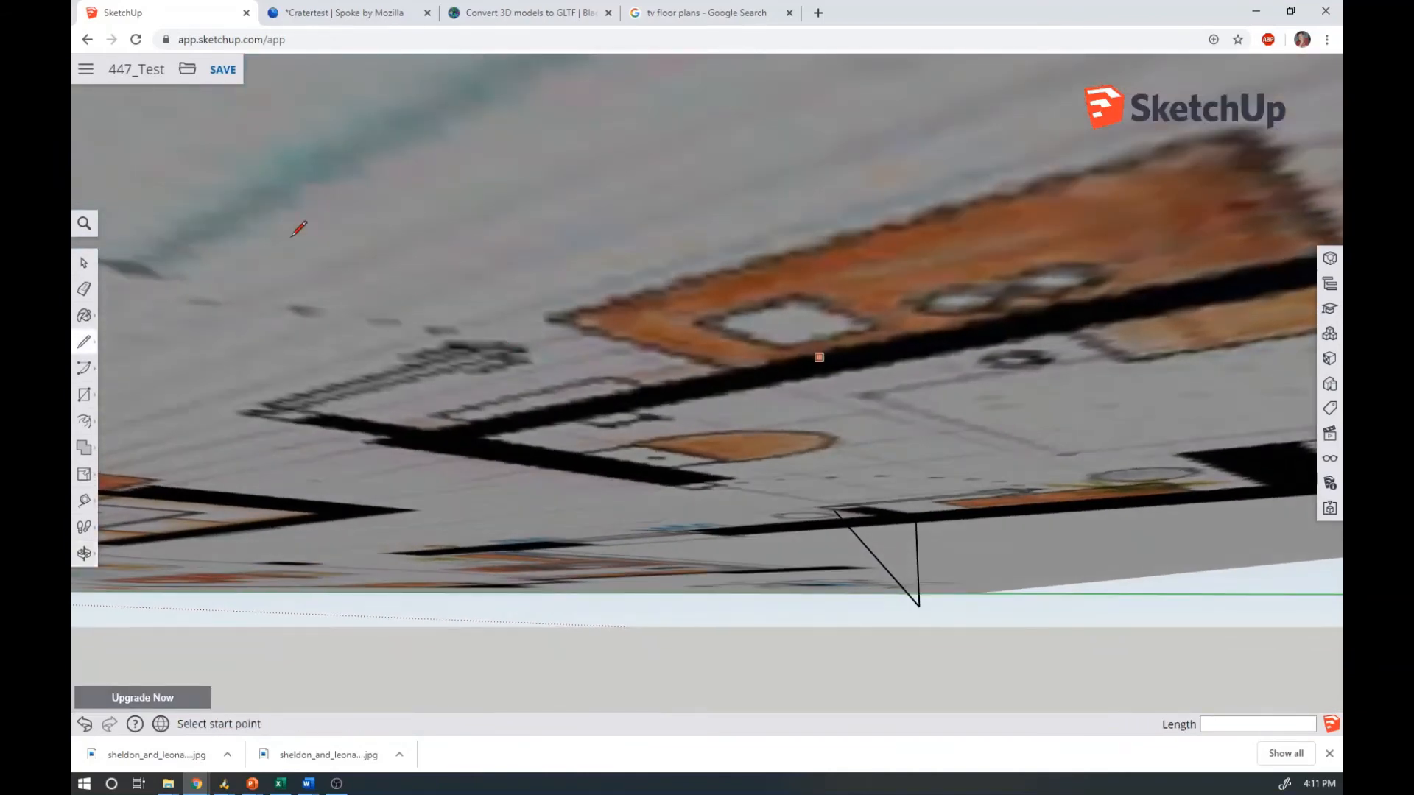
pyautogui.press('space')
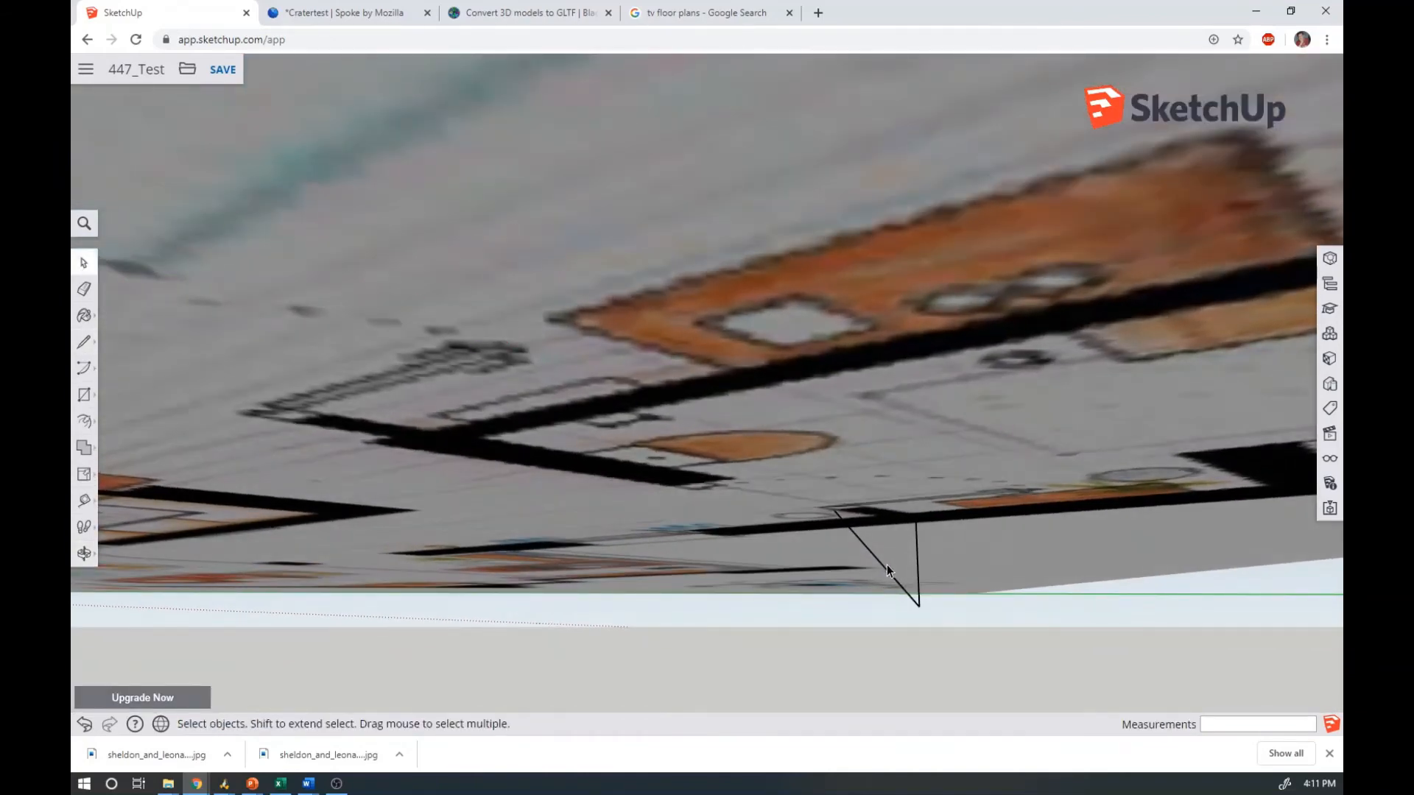
# Delete the two stray edges hanging below the floor plan image
pyautogui.click(907, 576)
pyautogui.click(895, 584)
pyautogui.press('Delete')
# Trace the short stub wall beside the closet with lines, making its side about 0.15 m long
pyautogui.moveTo(883, 562); pyautogui.dragTo(1018, 703, button='middle')
pyautogui.moveTo(925, 615); pyautogui.dragTo(943, 637, button='middle')
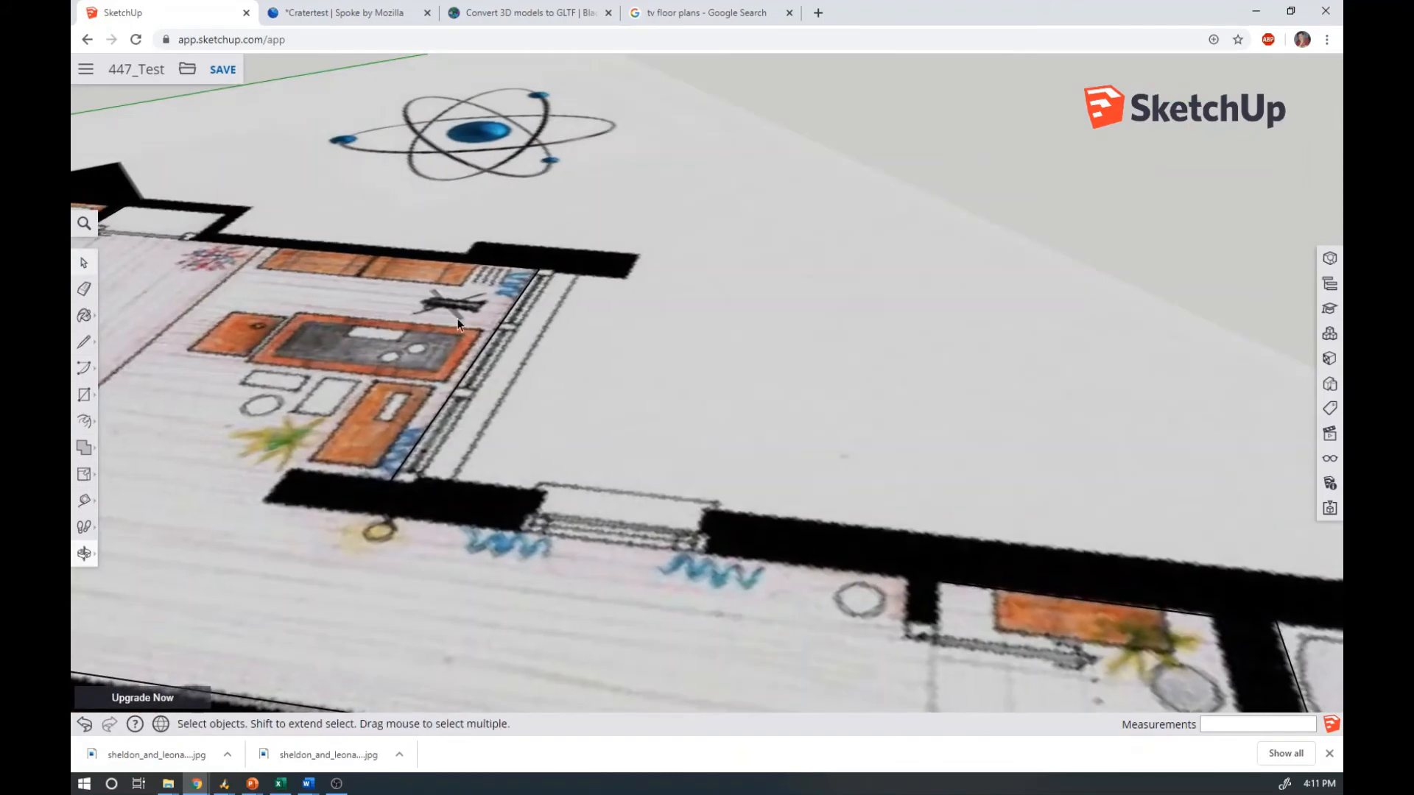
pyautogui.click(83, 342)
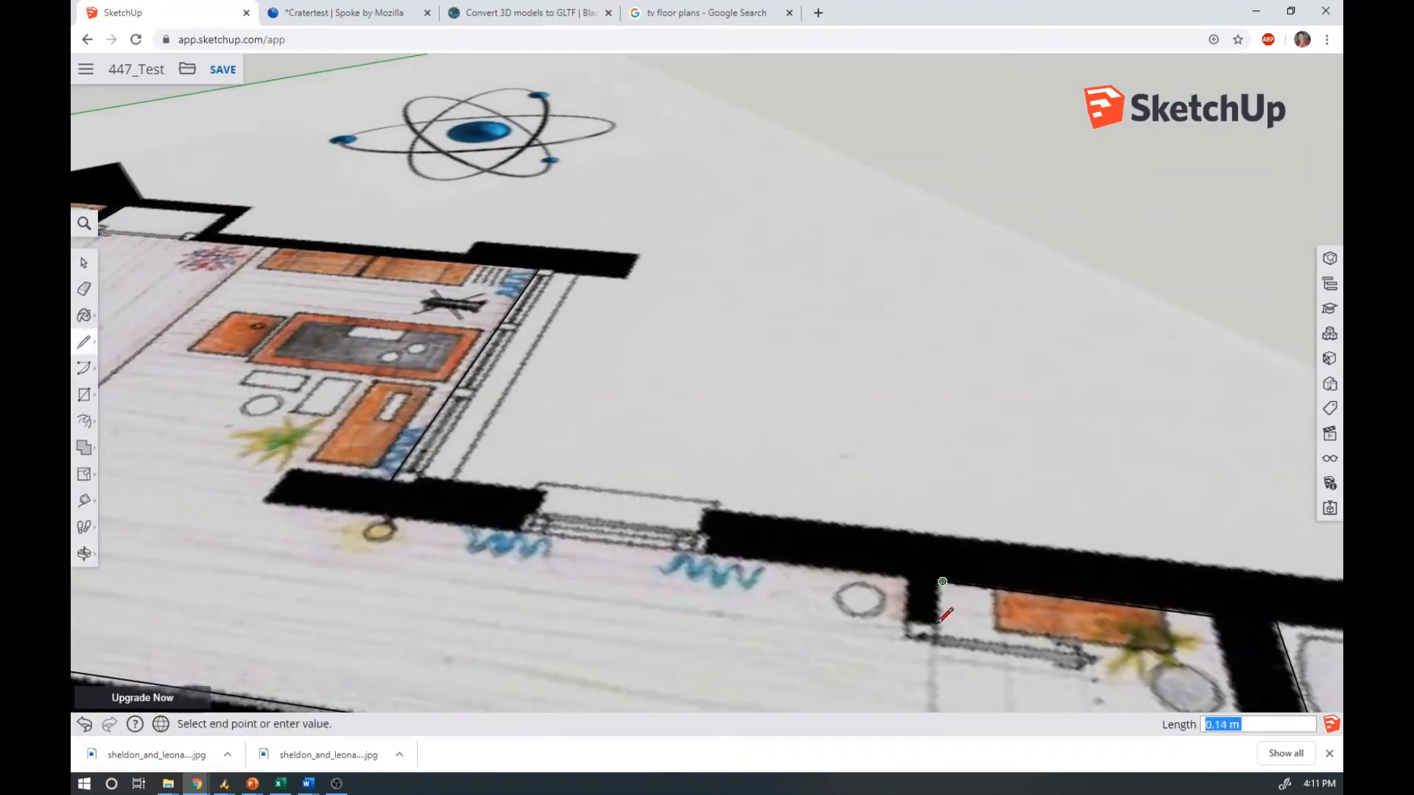
pyautogui.moveTo(942, 623); pyautogui.dragTo(1172, 595, button='middle')
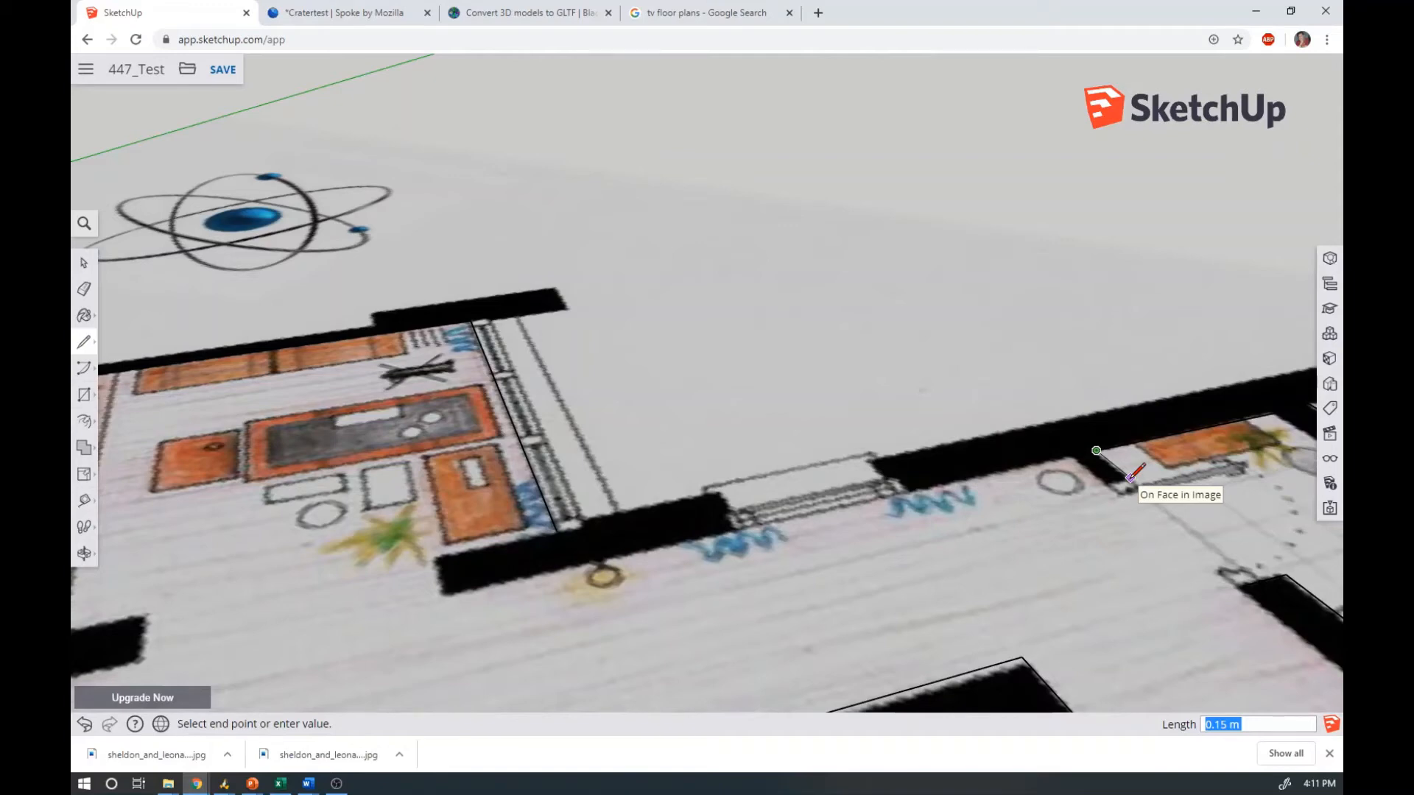
pyautogui.click(1130, 478)
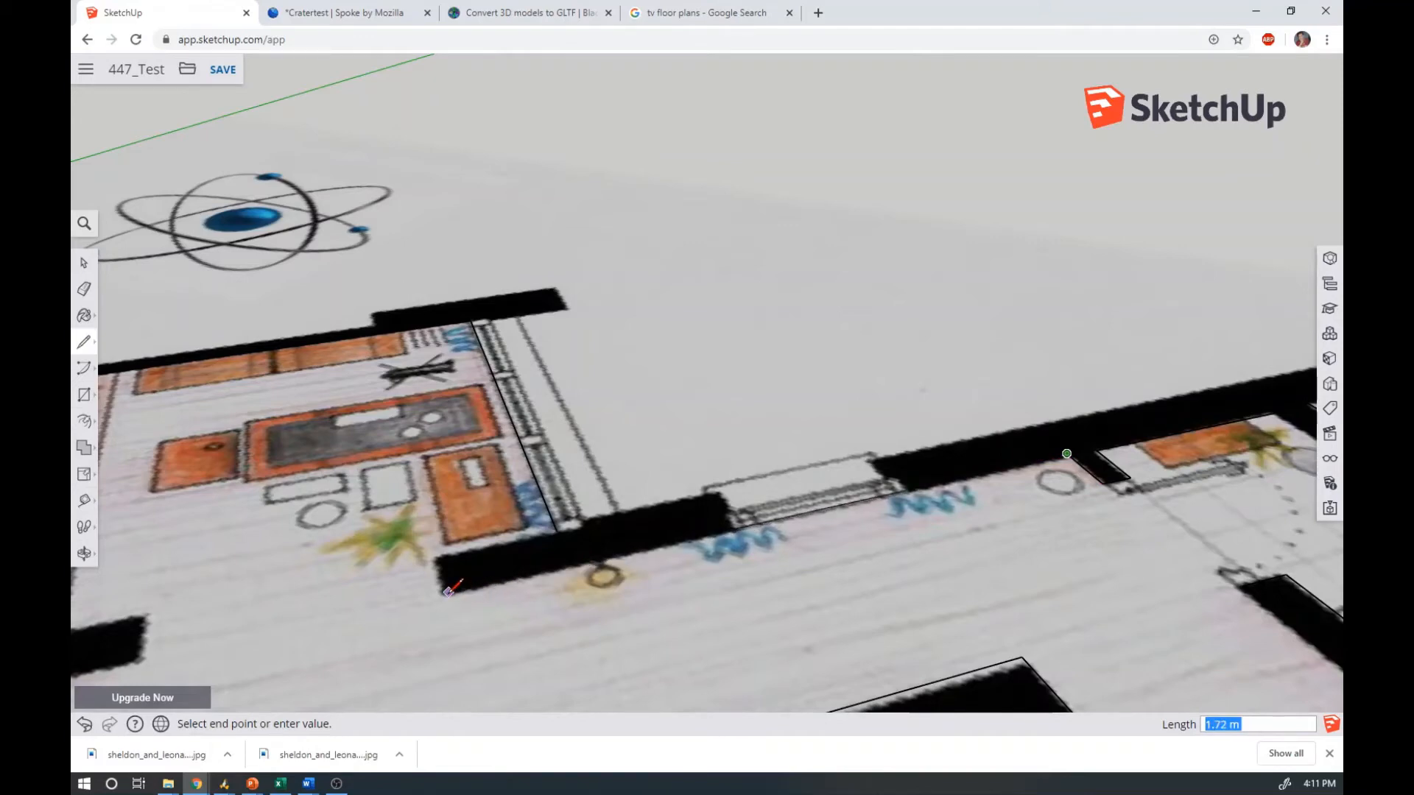
# Trace the hallway wall's inner face from the stub to its free end, about 1.71 m, and around the end to the study's window line
pyautogui.moveTo(450, 589); pyautogui.dragTo(737, 486, button='middle')
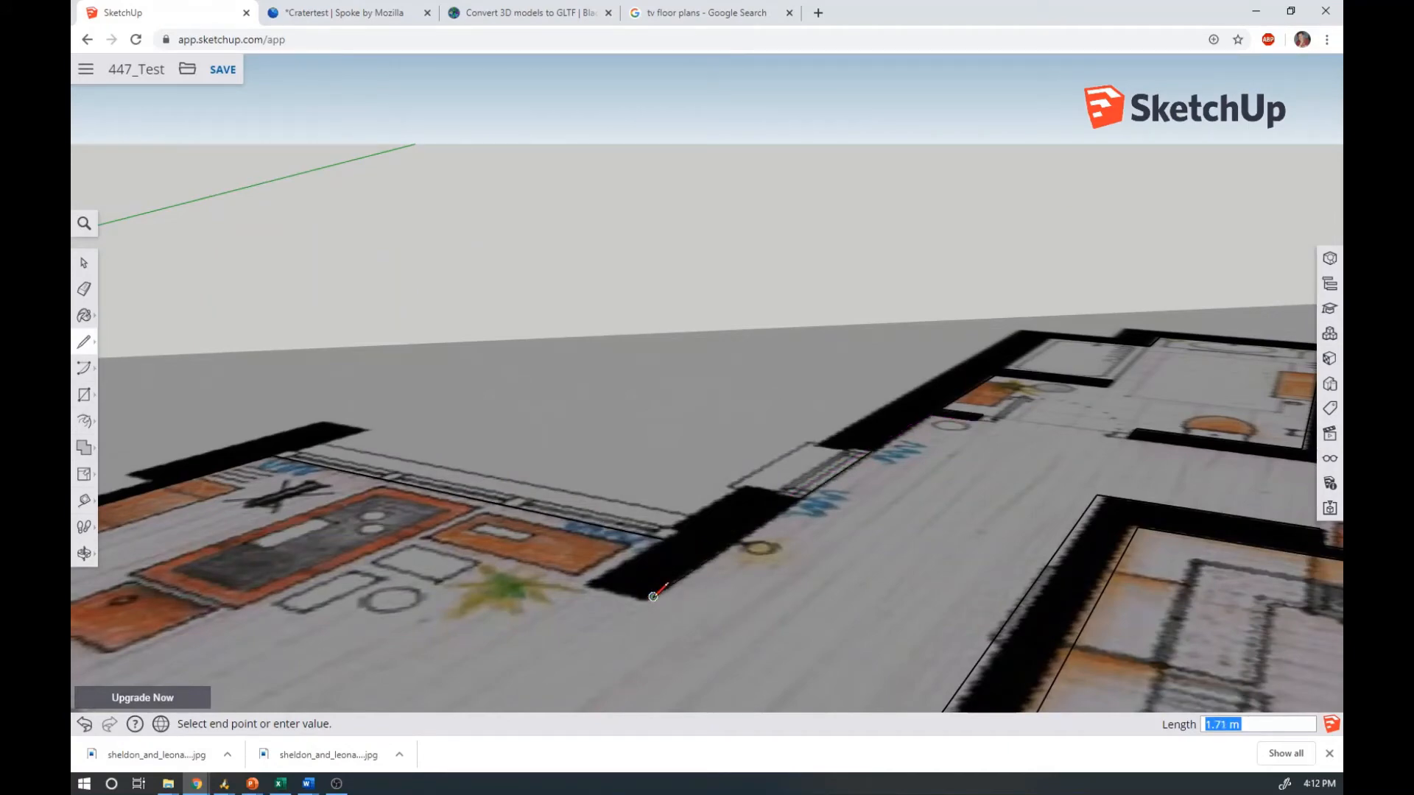
pyautogui.click(662, 587)
pyautogui.scroll(-1, 576, 508)
pyautogui.scroll(-2, 575, 508)
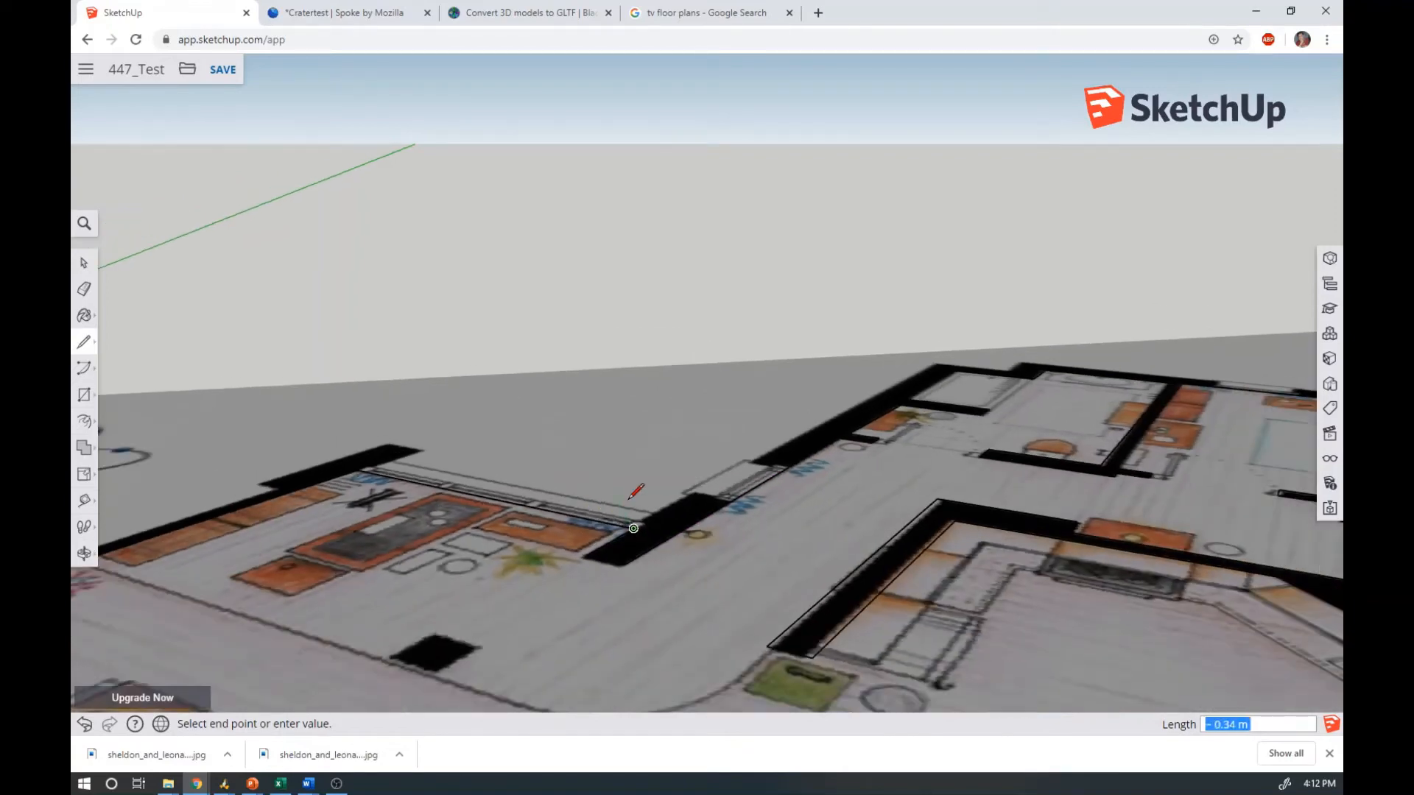
pyautogui.press('Escape')
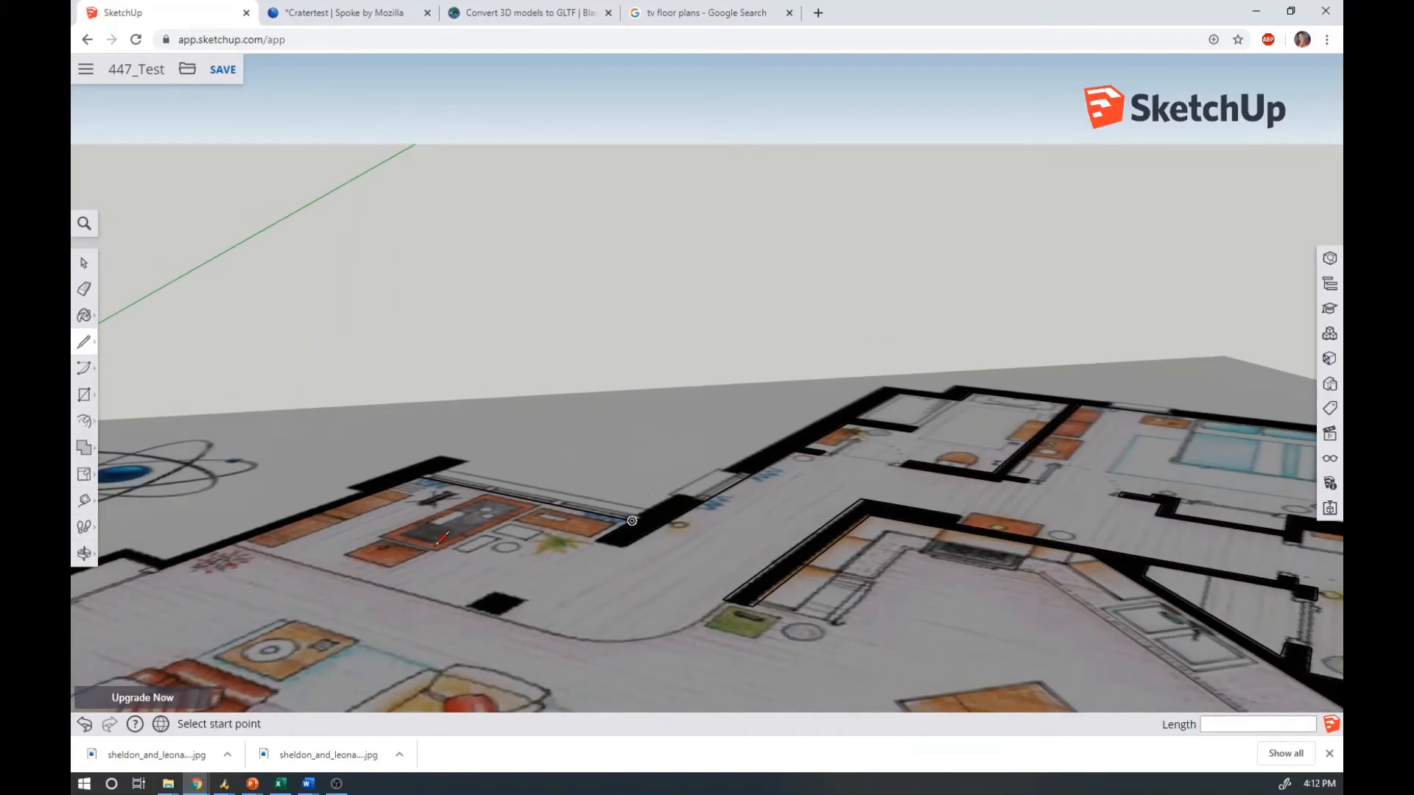
# Hide the floor plan image and check the traced outline for gaps
pyautogui.scroll(5, 391, 528)
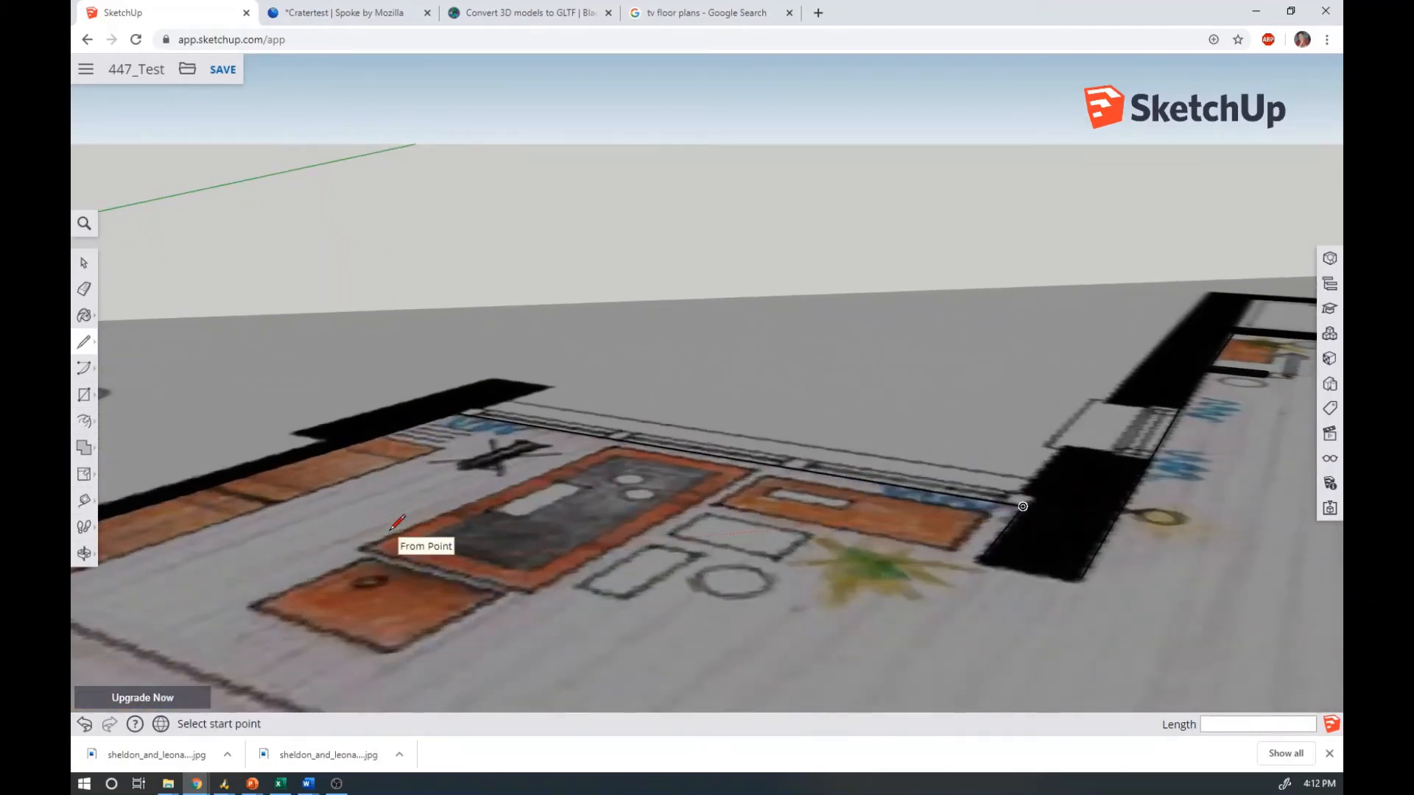
pyautogui.click(84, 263)
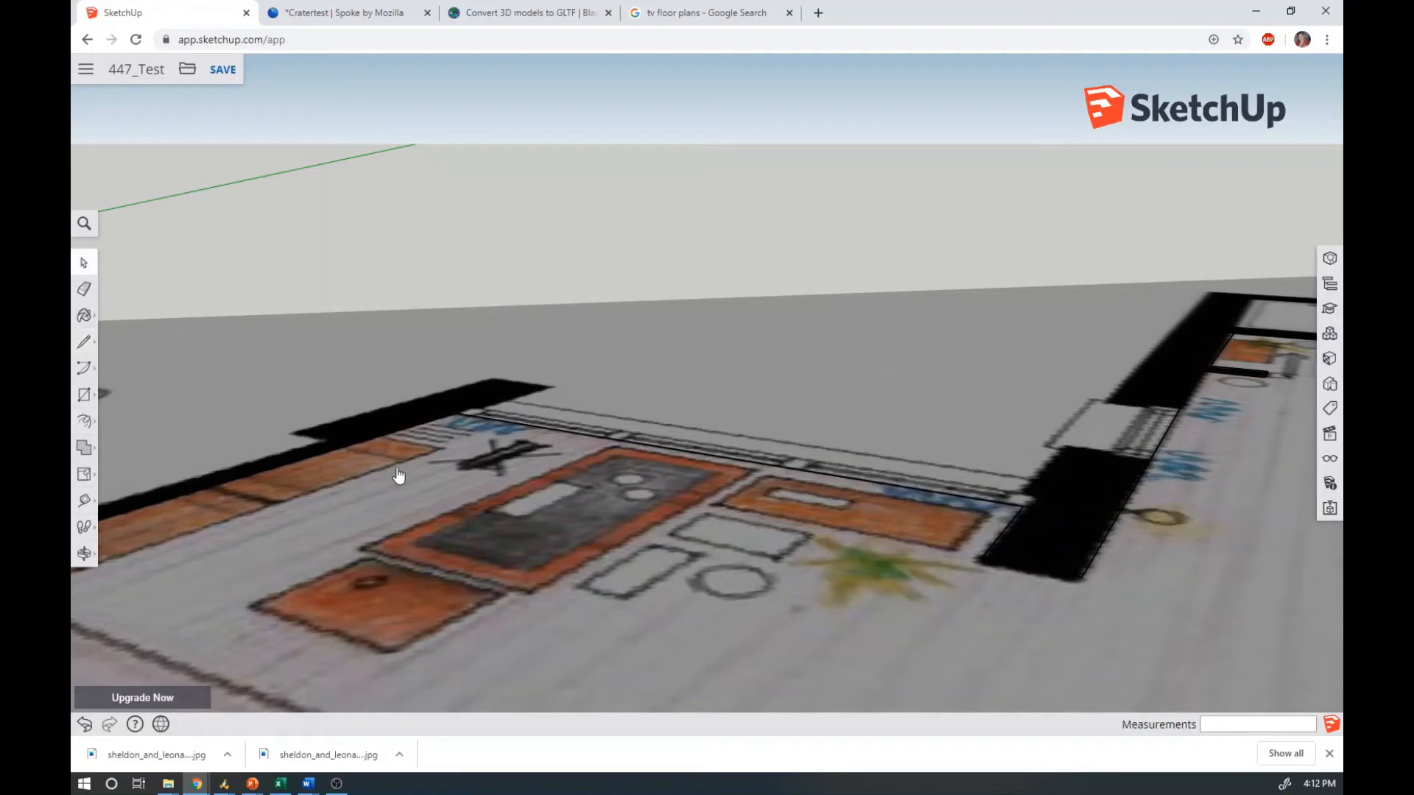
pyautogui.click(563, 490)
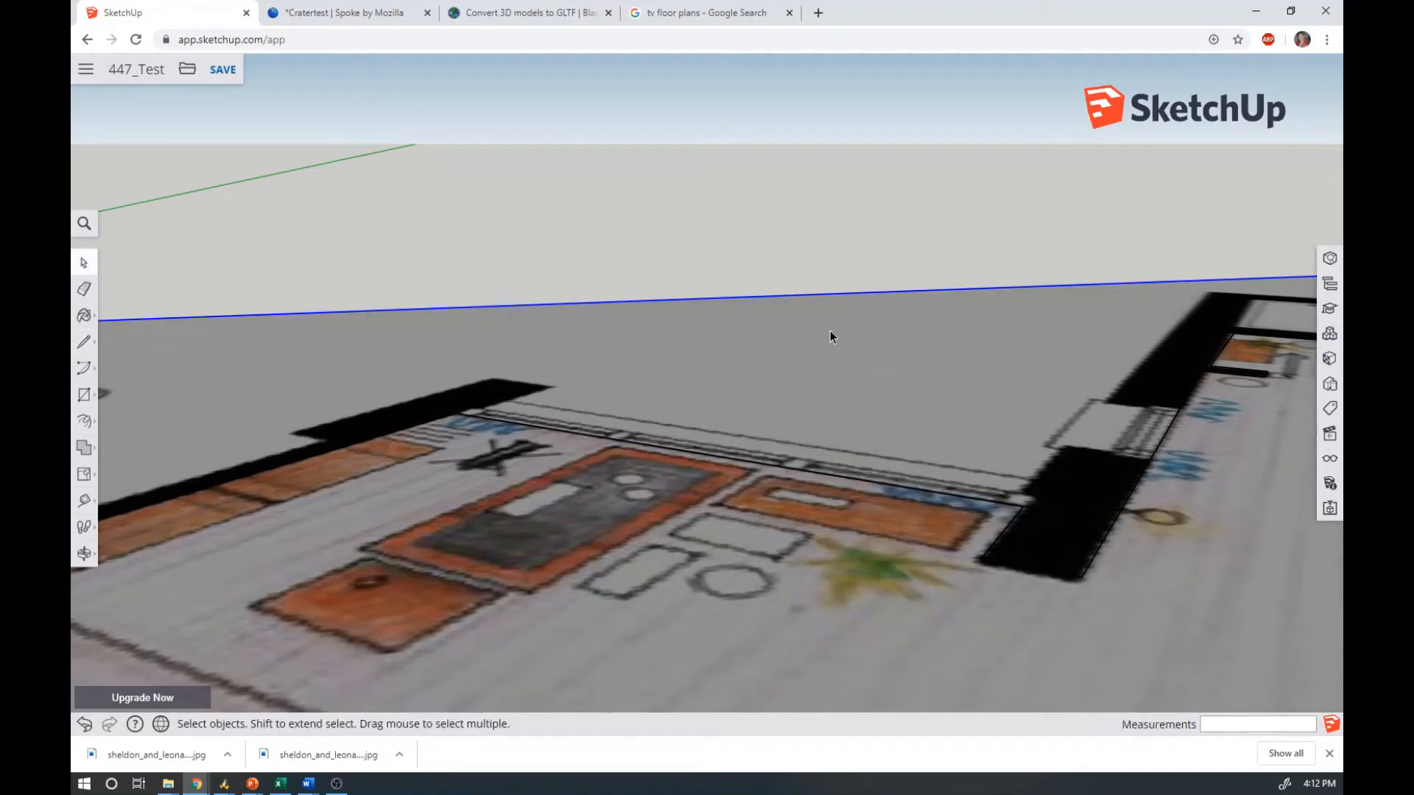
pyautogui.rightClick(891, 380)
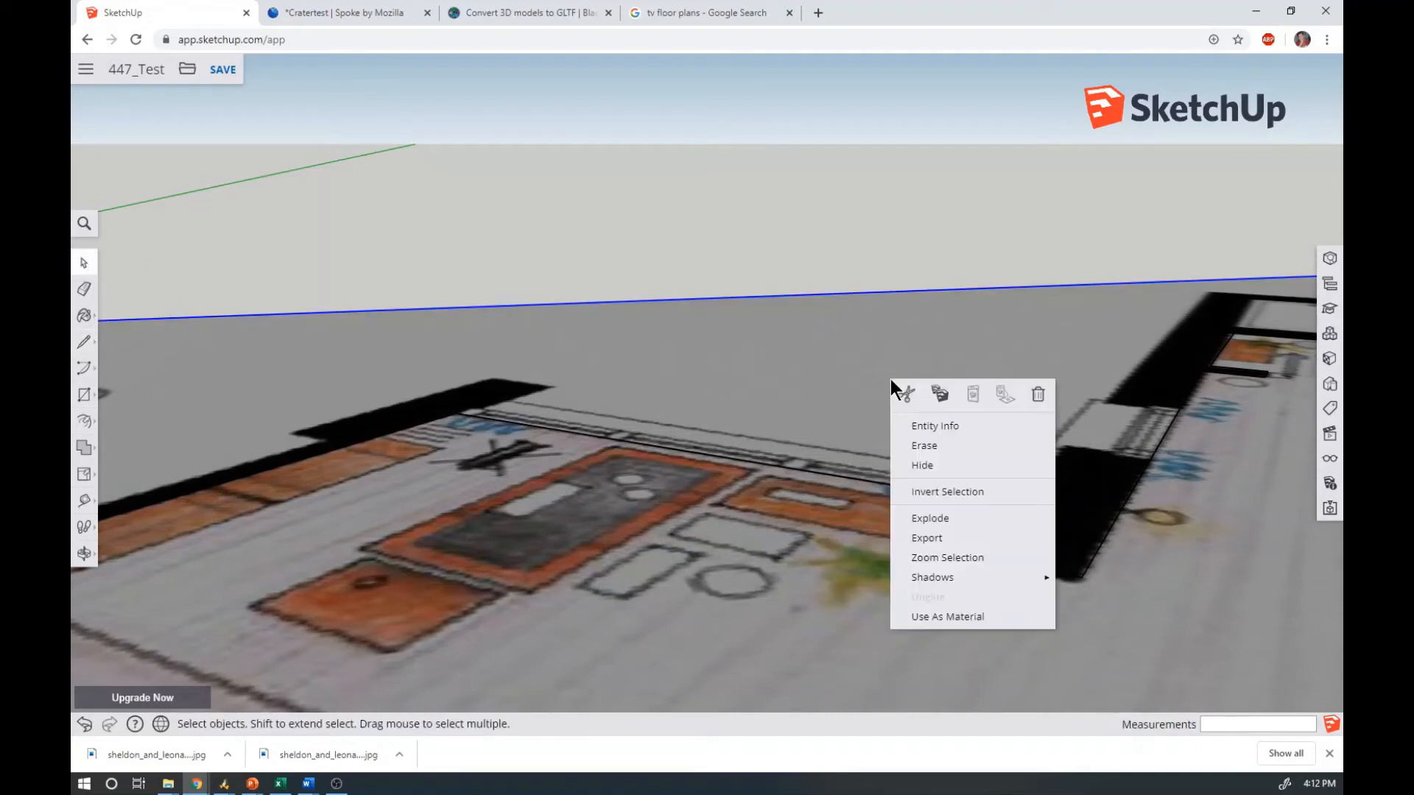
pyautogui.click(949, 476)
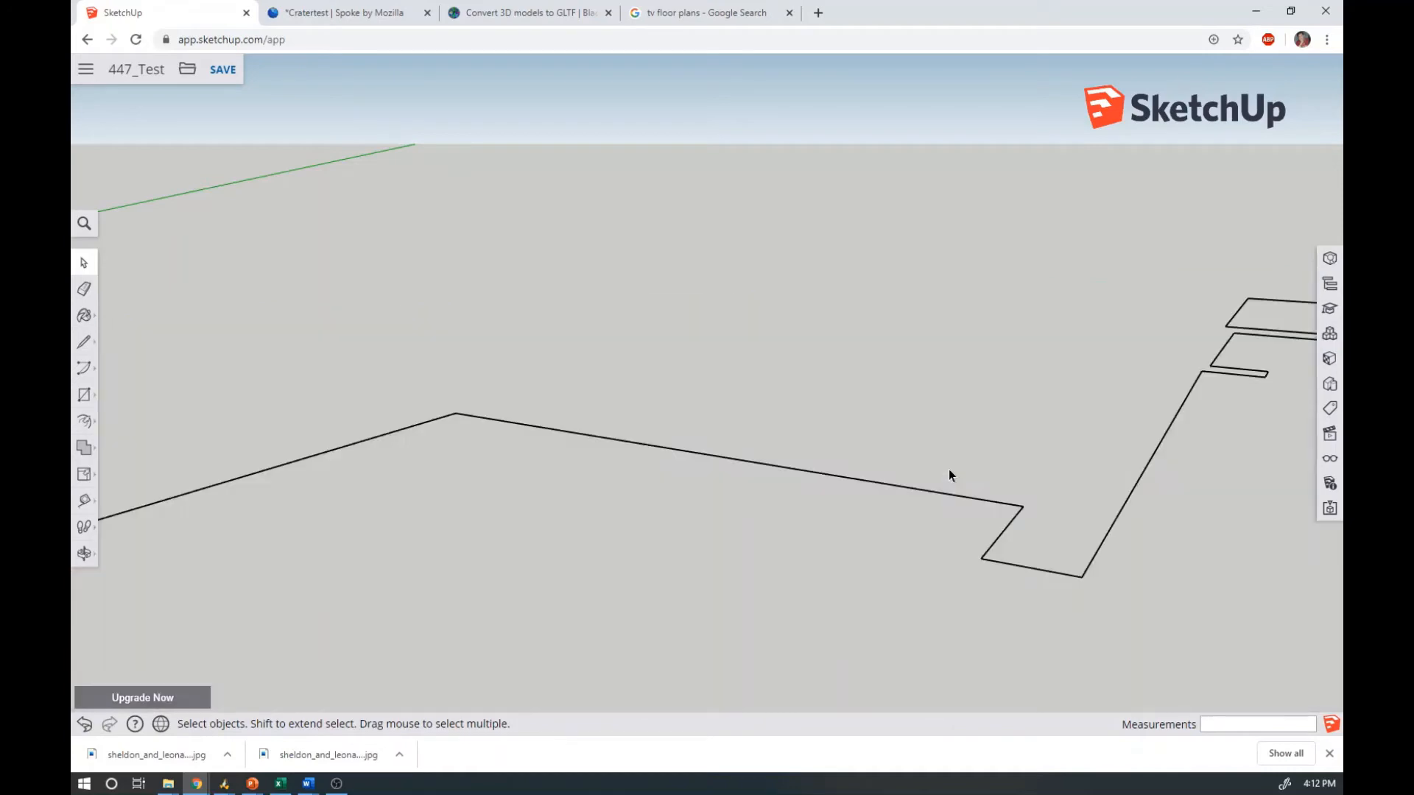
pyautogui.moveTo(441, 639); pyautogui.dragTo(623, 635, button='middle')
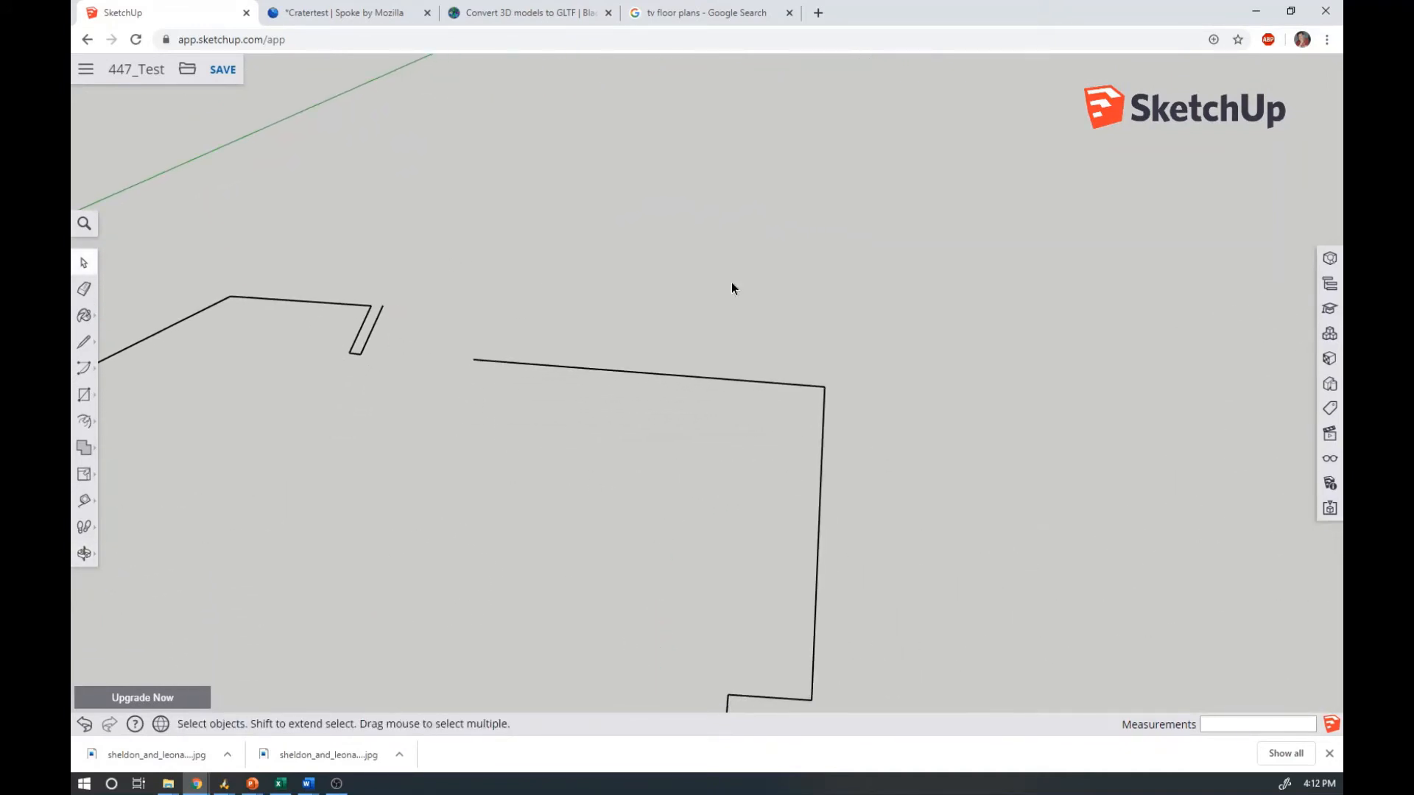
# Turn on the display of hidden objects and hidden geometry, and unhide the floor plan image
pyautogui.click(1331, 462)
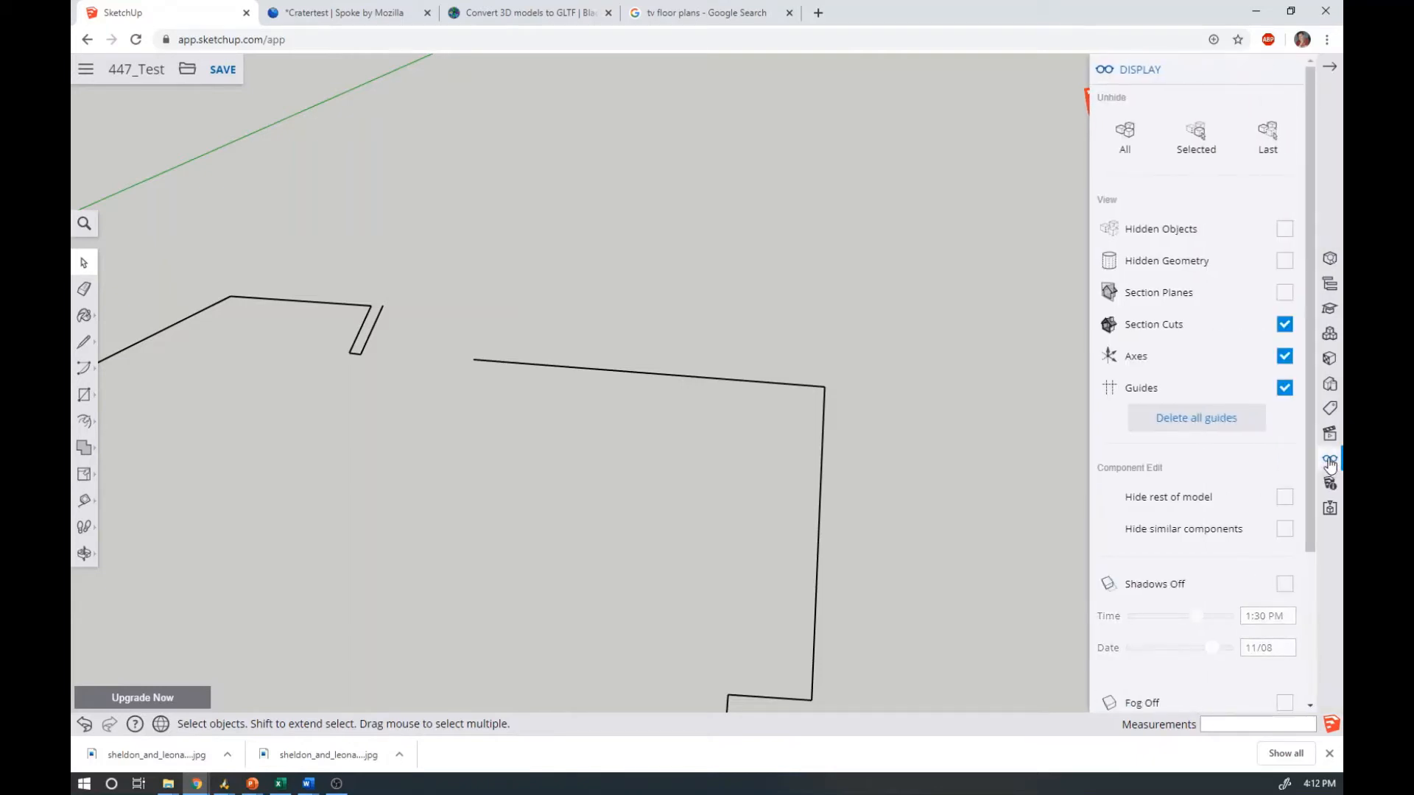
pyautogui.click(1284, 230)
pyautogui.click(1284, 262)
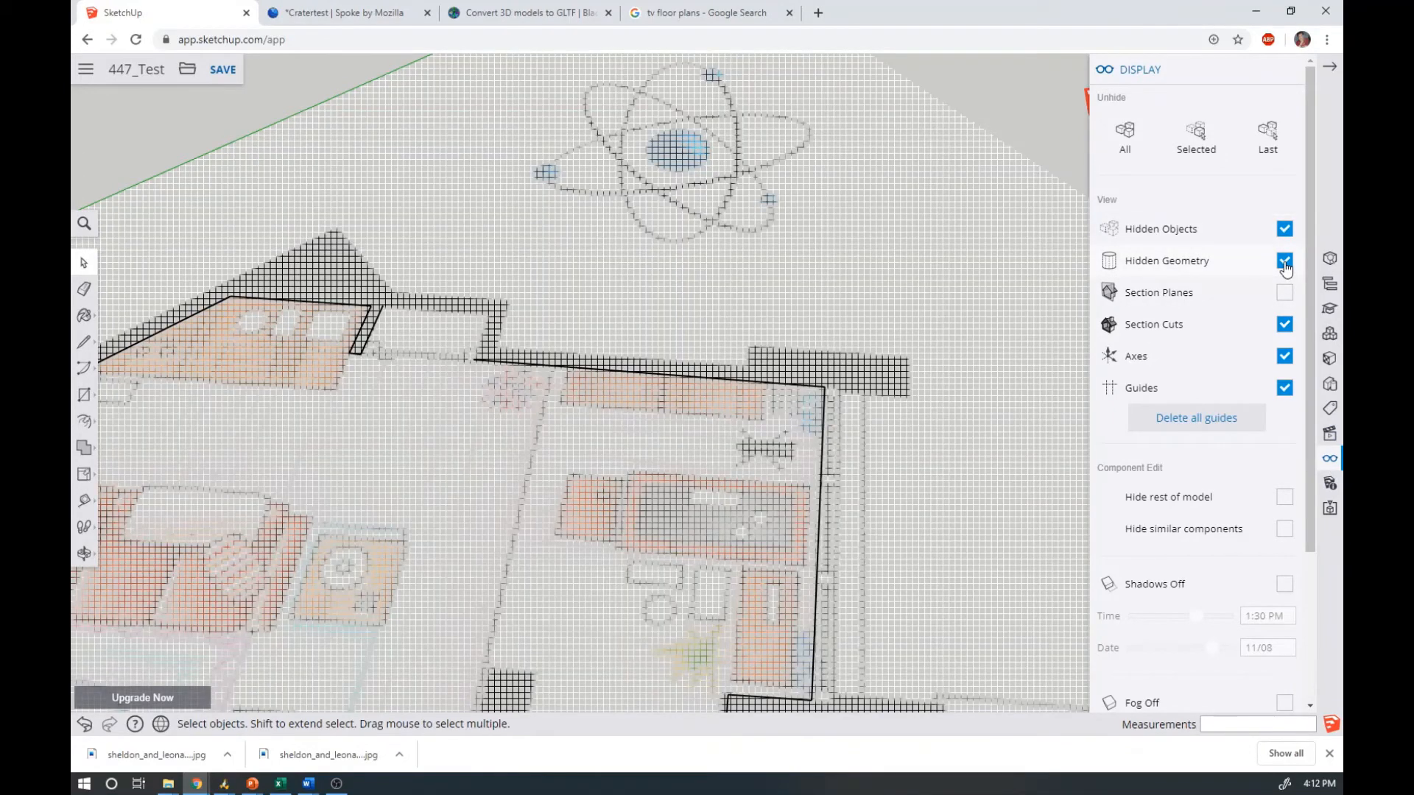
pyautogui.rightClick(700, 298)
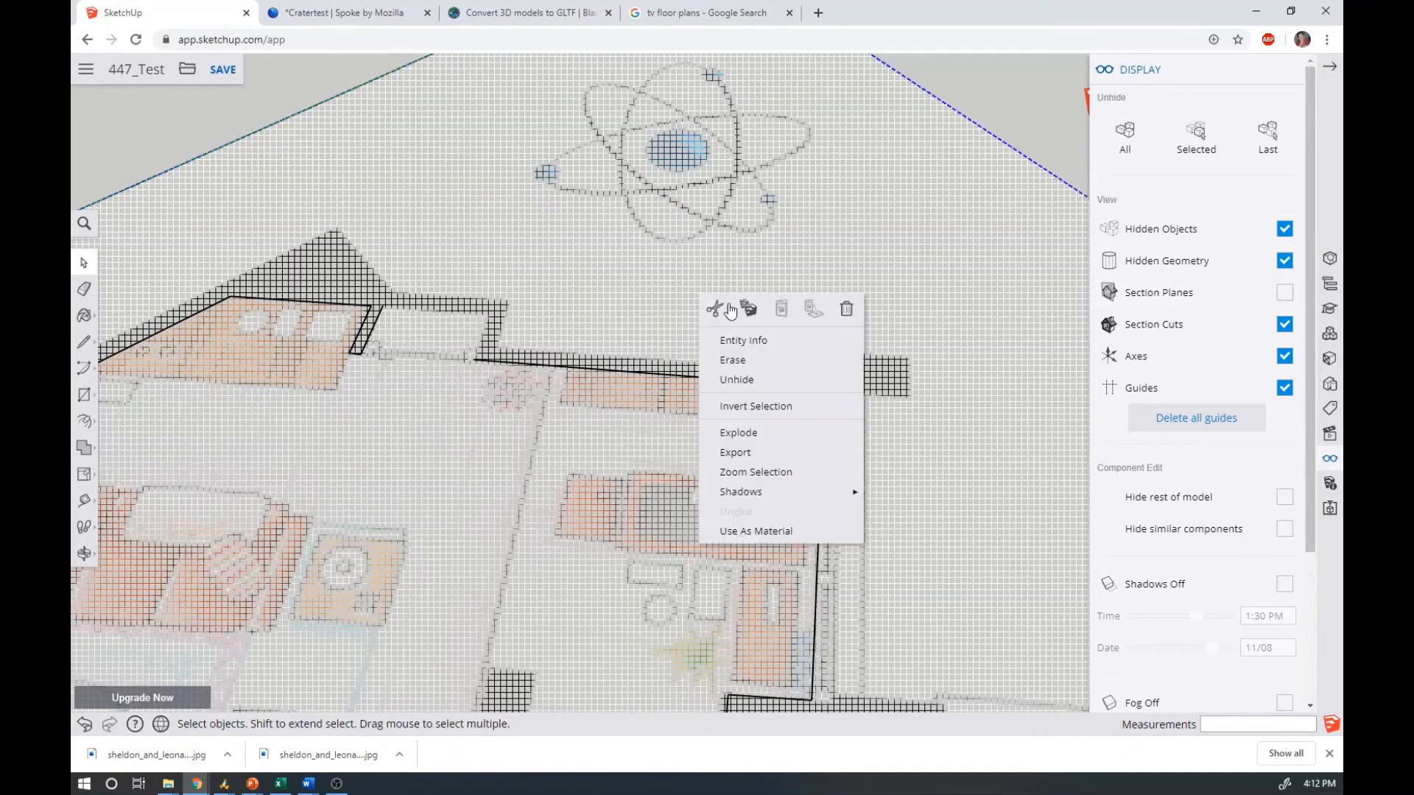
pyautogui.click(766, 380)
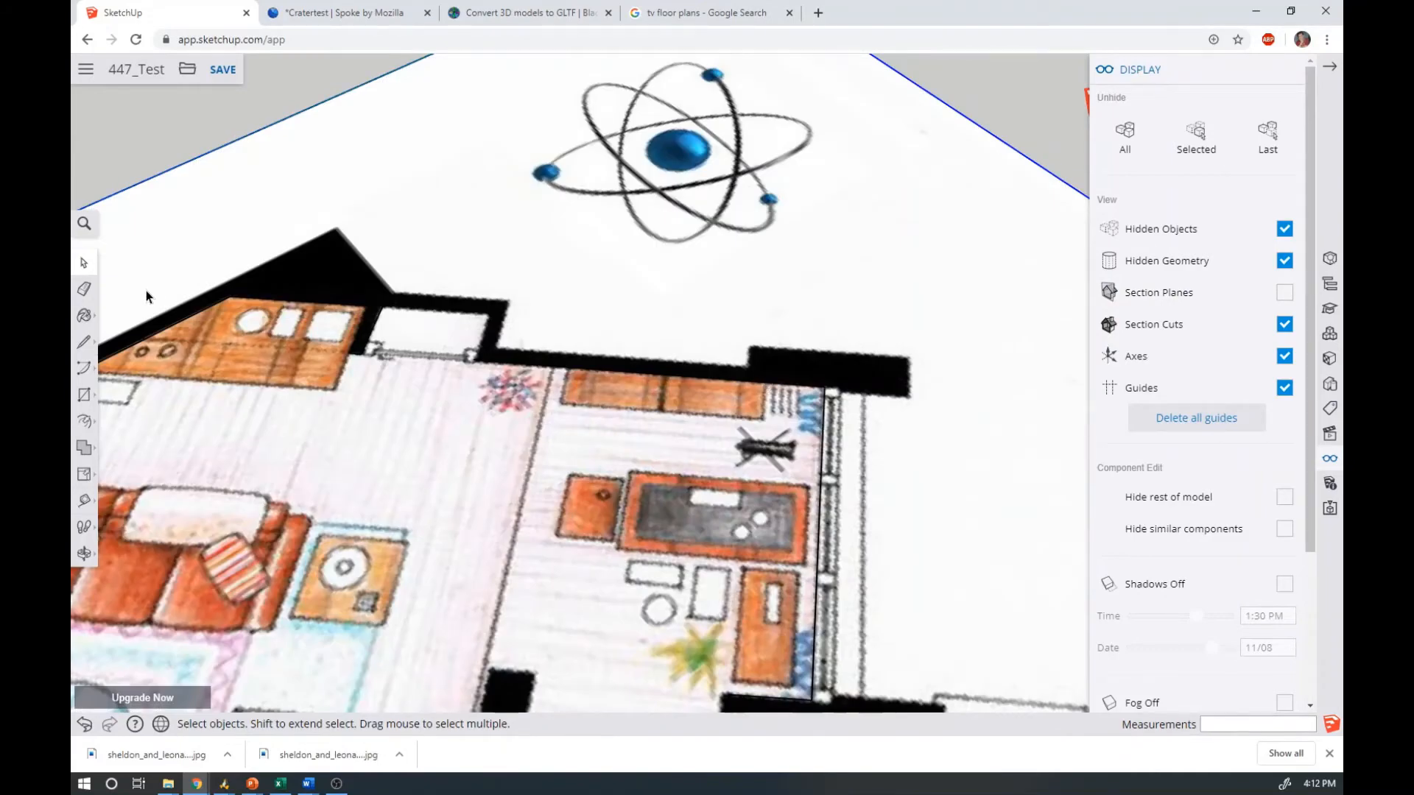
# Trace the recess between the living-room stub wall and the study wall, about 0.45 m wide, to close the floor outline
pyautogui.click(84, 341)
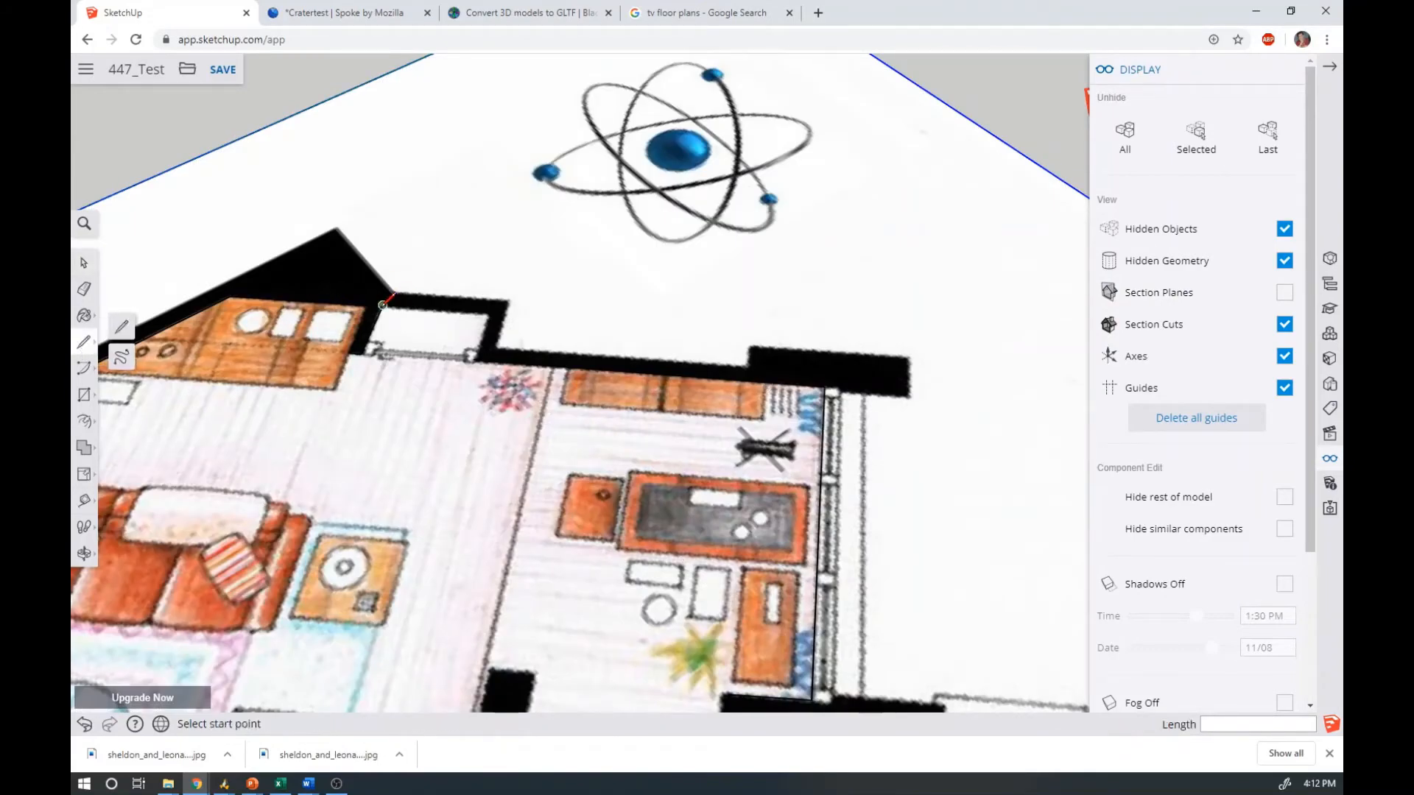
pyautogui.click(383, 303)
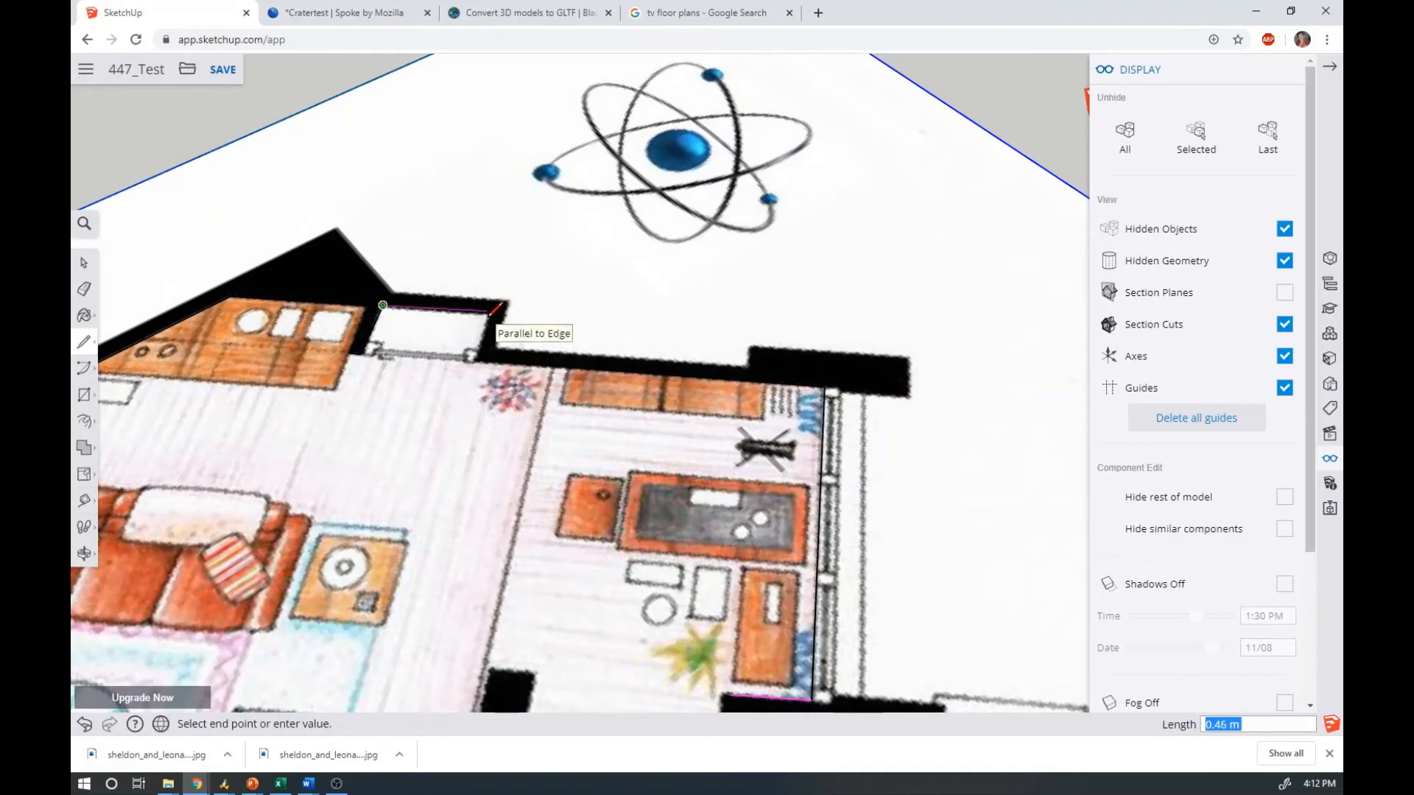
pyautogui.click(491, 311)
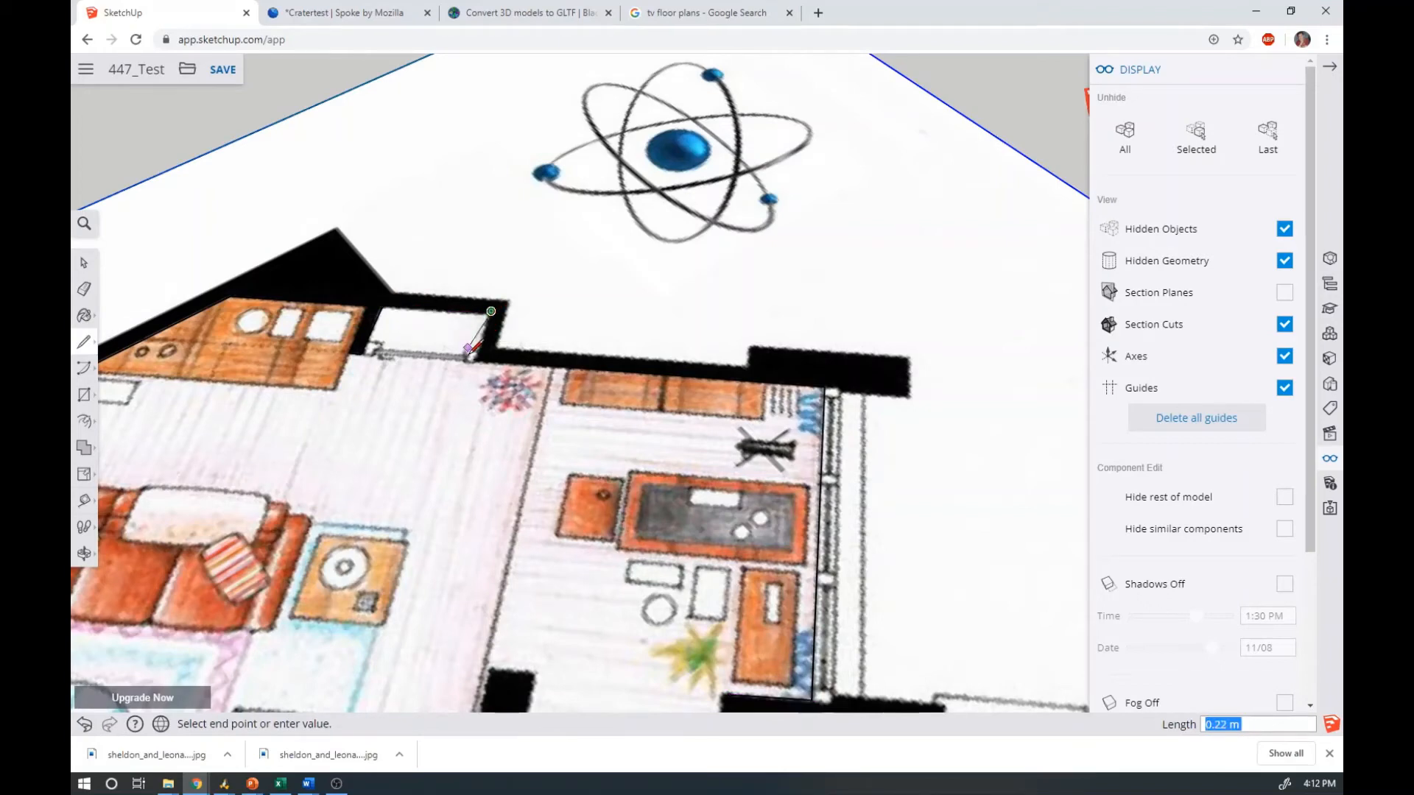
pyautogui.click(473, 358)
pyautogui.click(473, 358)
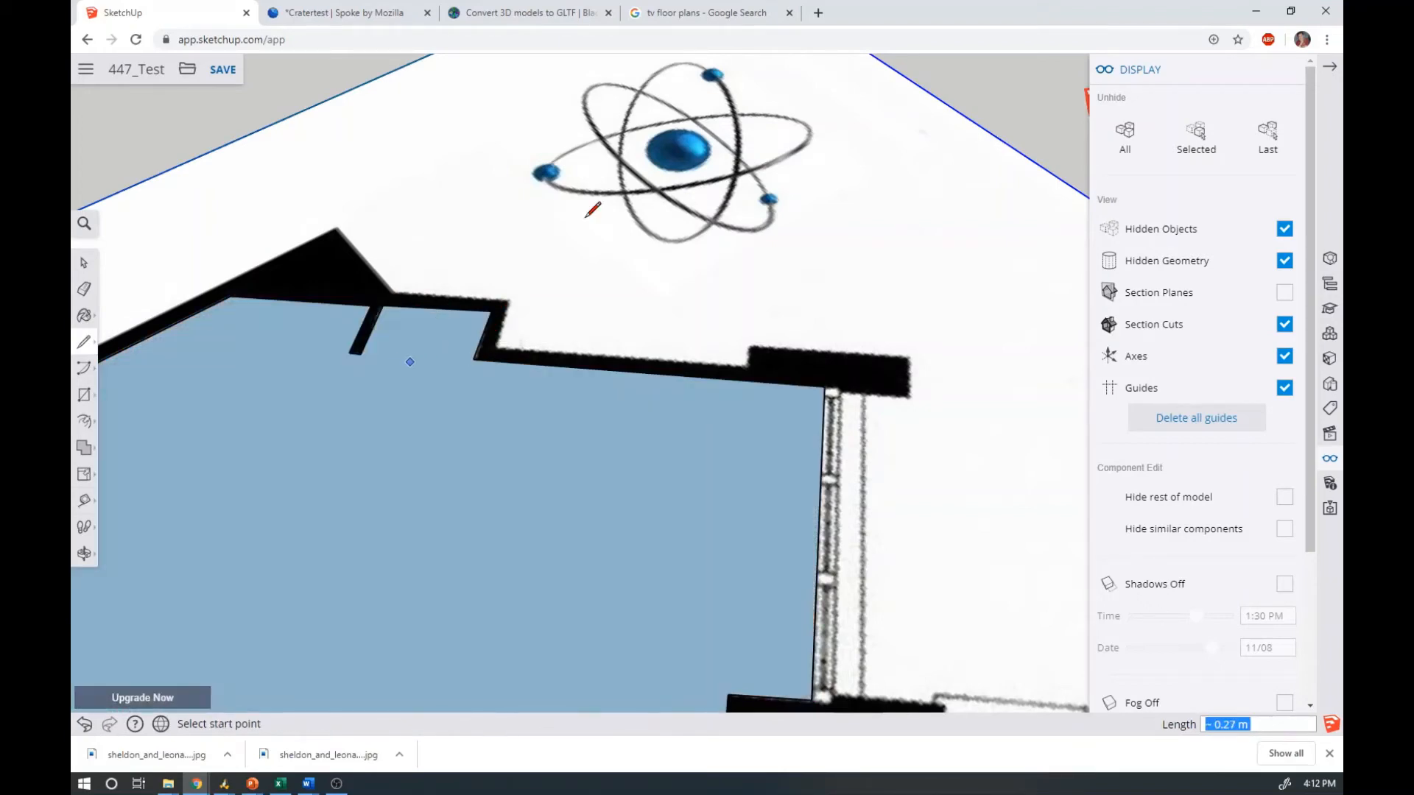
# Offset the apartment's floor face outward by about 0.16 m to outline the exterior walls
pyautogui.scroll(-6, 908, 419)
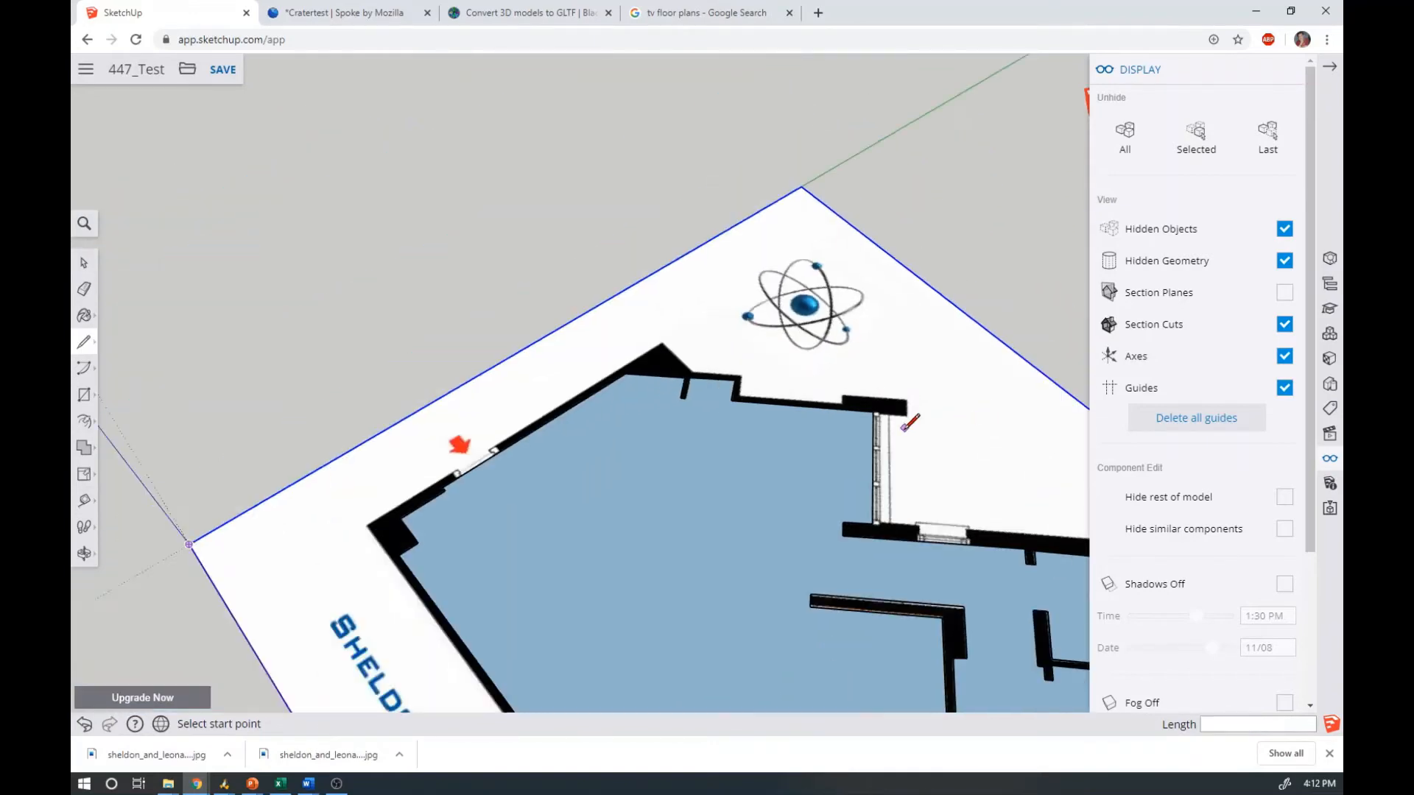
pyautogui.scroll(-1, 908, 420)
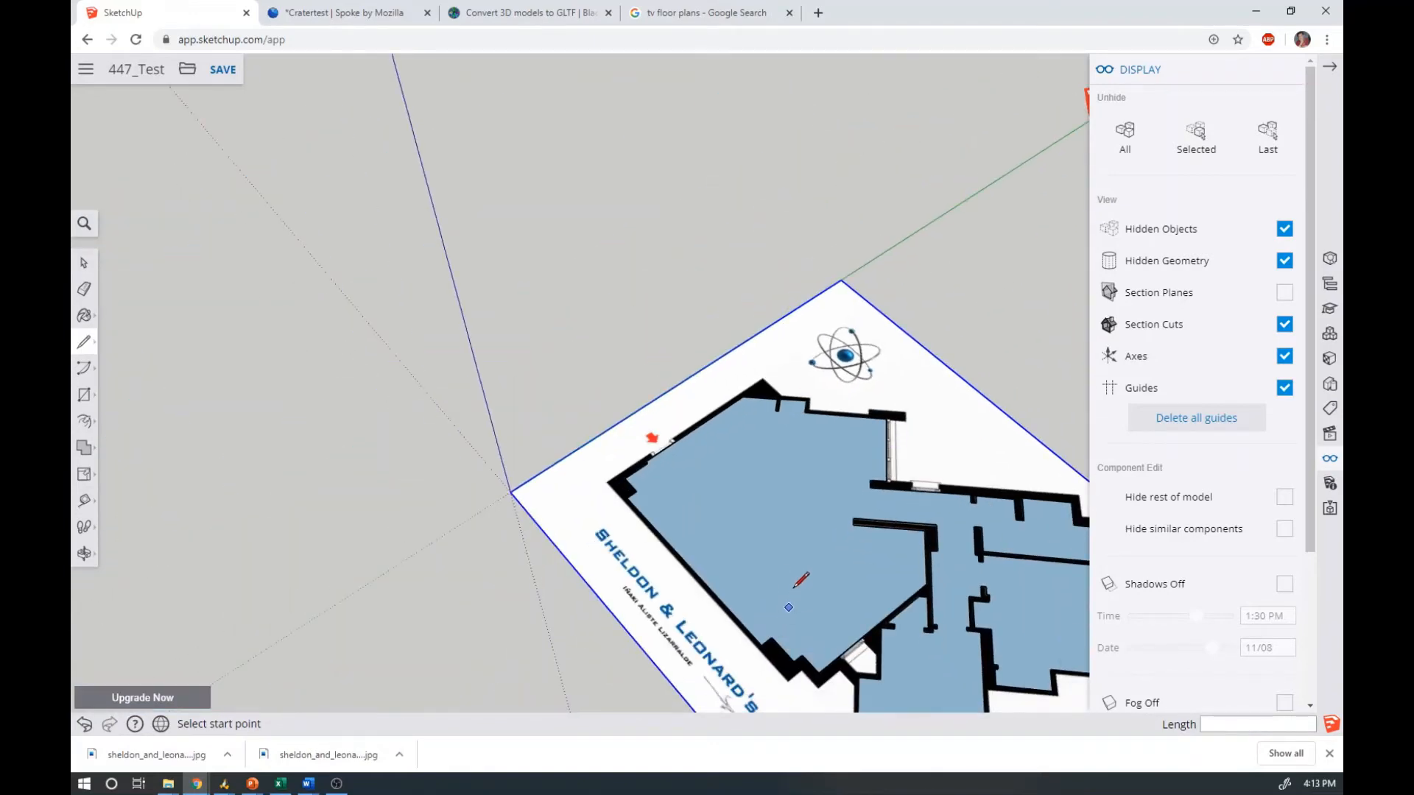
pyautogui.moveTo(812, 599); pyautogui.dragTo(1027, 542, button='middle')
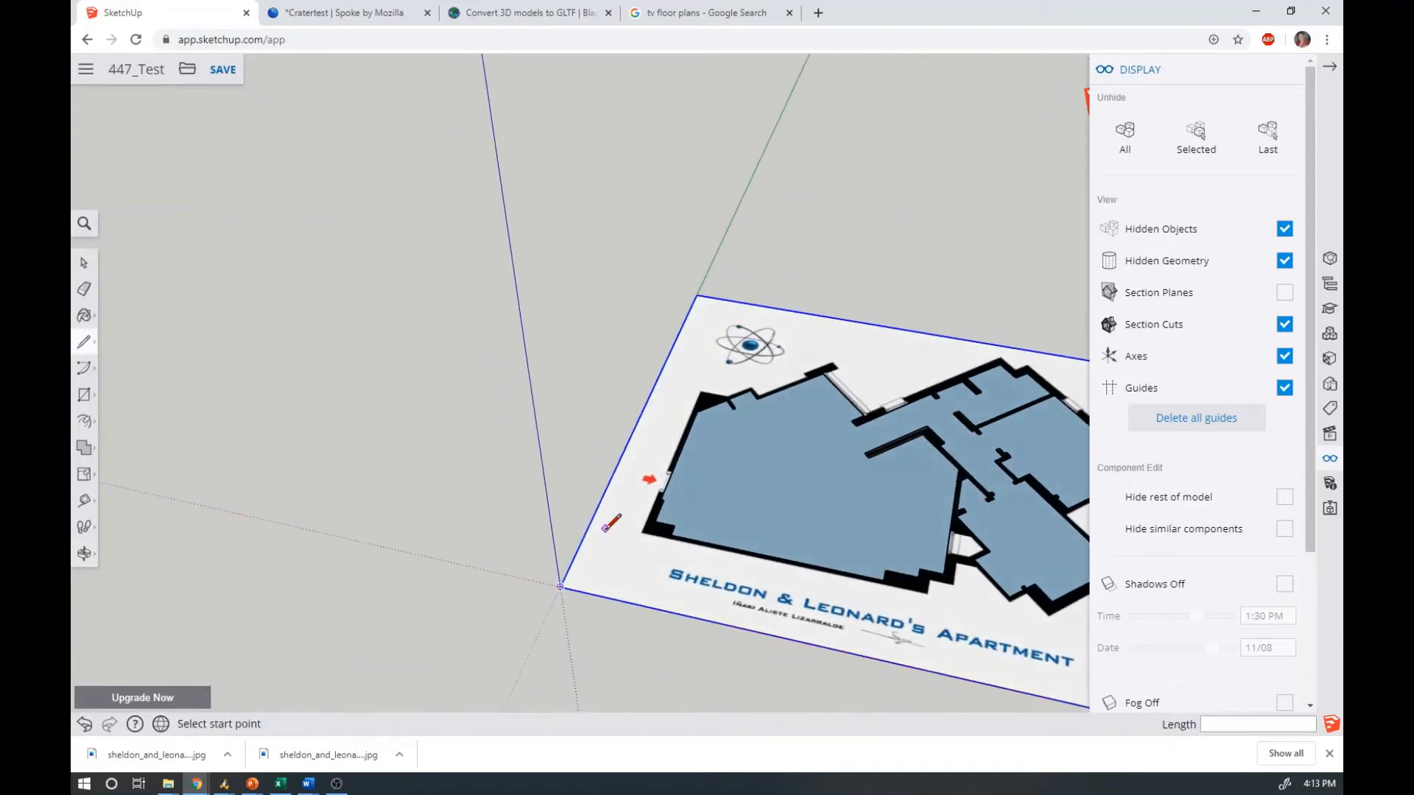
pyautogui.moveTo(603, 534)
pyautogui.mouseDown(button='middle')
pyautogui.moveTo(751, 647)
pyautogui.moveTo(754, 666)
pyautogui.moveTo(714, 682)
pyautogui.moveTo(741, 659)
pyautogui.mouseUp(button='middle')
pyautogui.scroll(-3, 341, 383)
pyautogui.scroll(4, 856, 429)
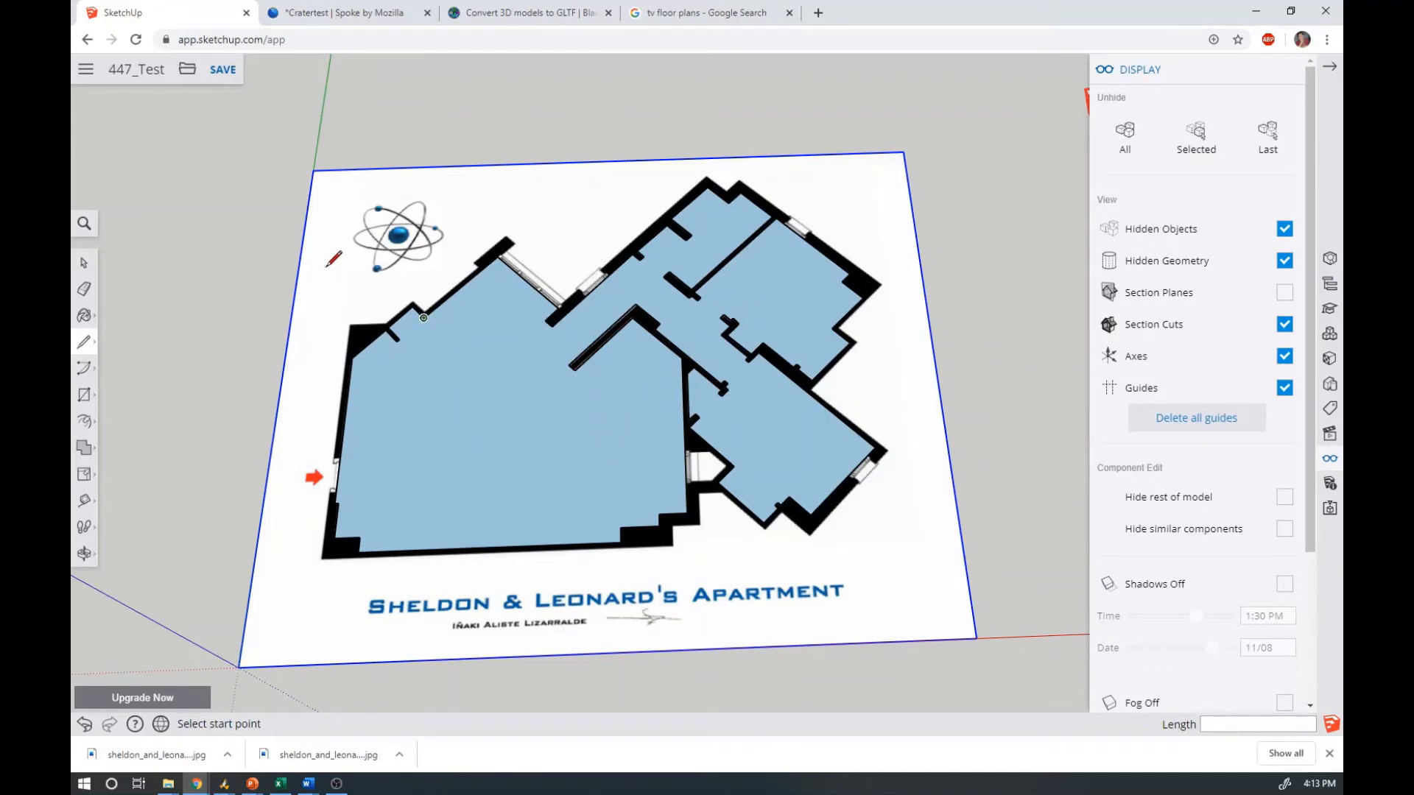
pyautogui.click(84, 266)
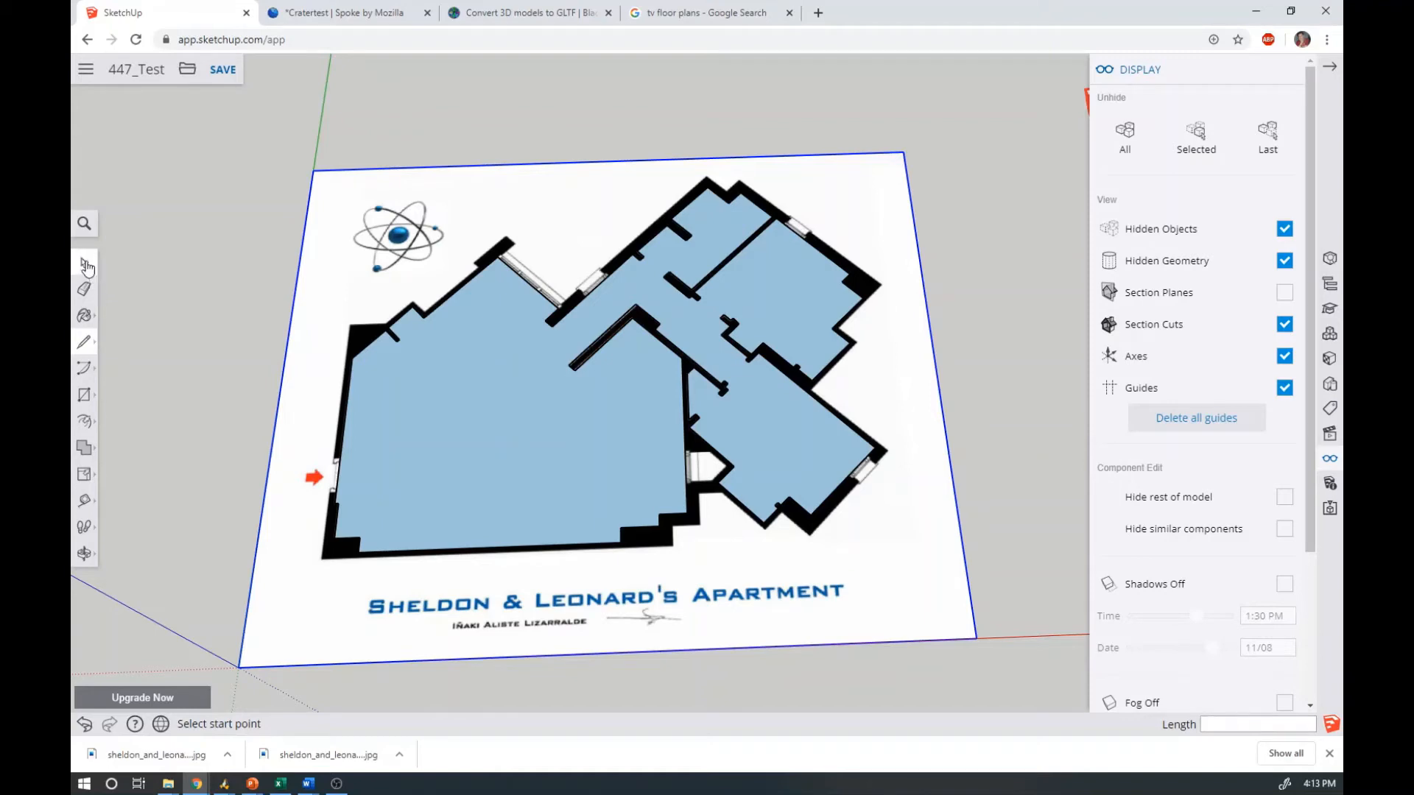
pyautogui.click(427, 396)
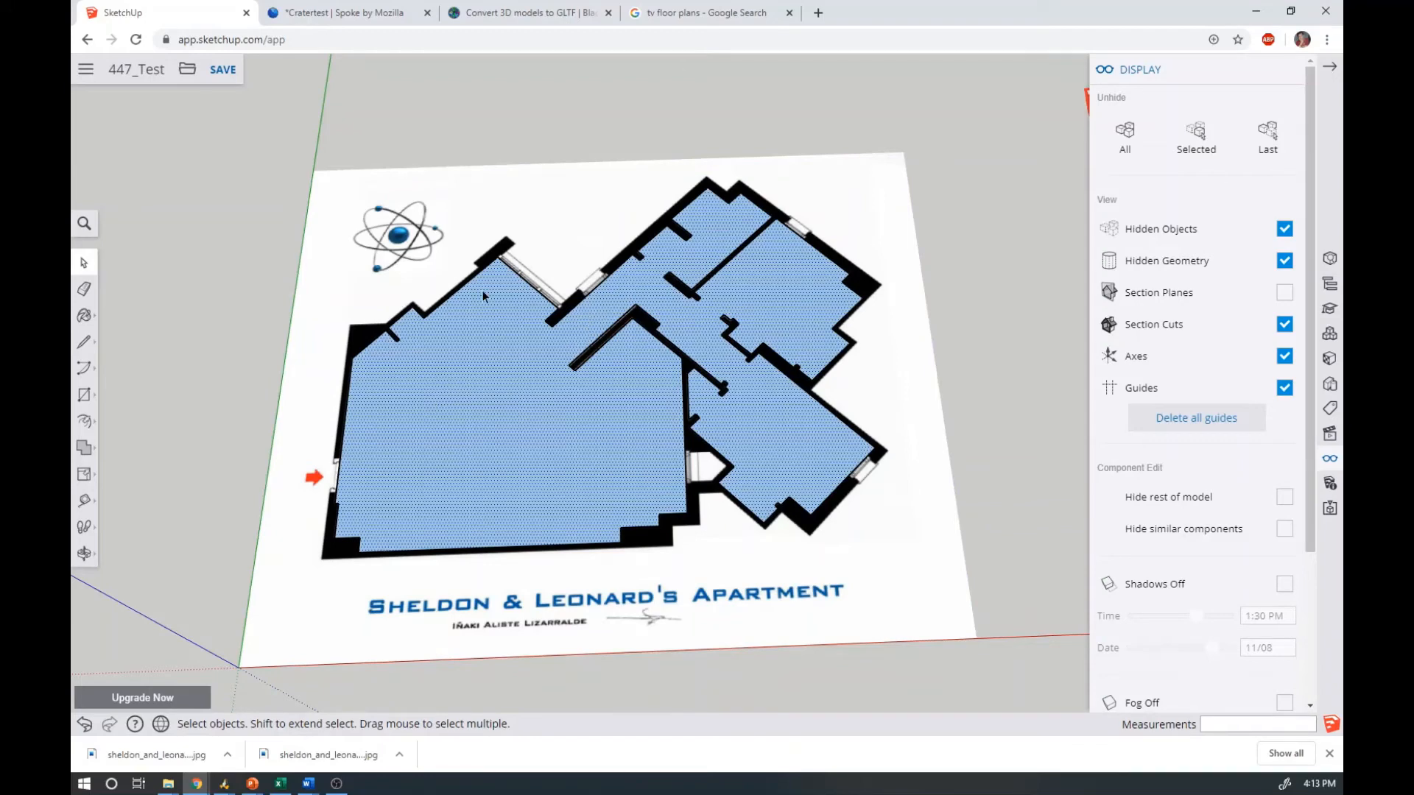
pyautogui.click(84, 422)
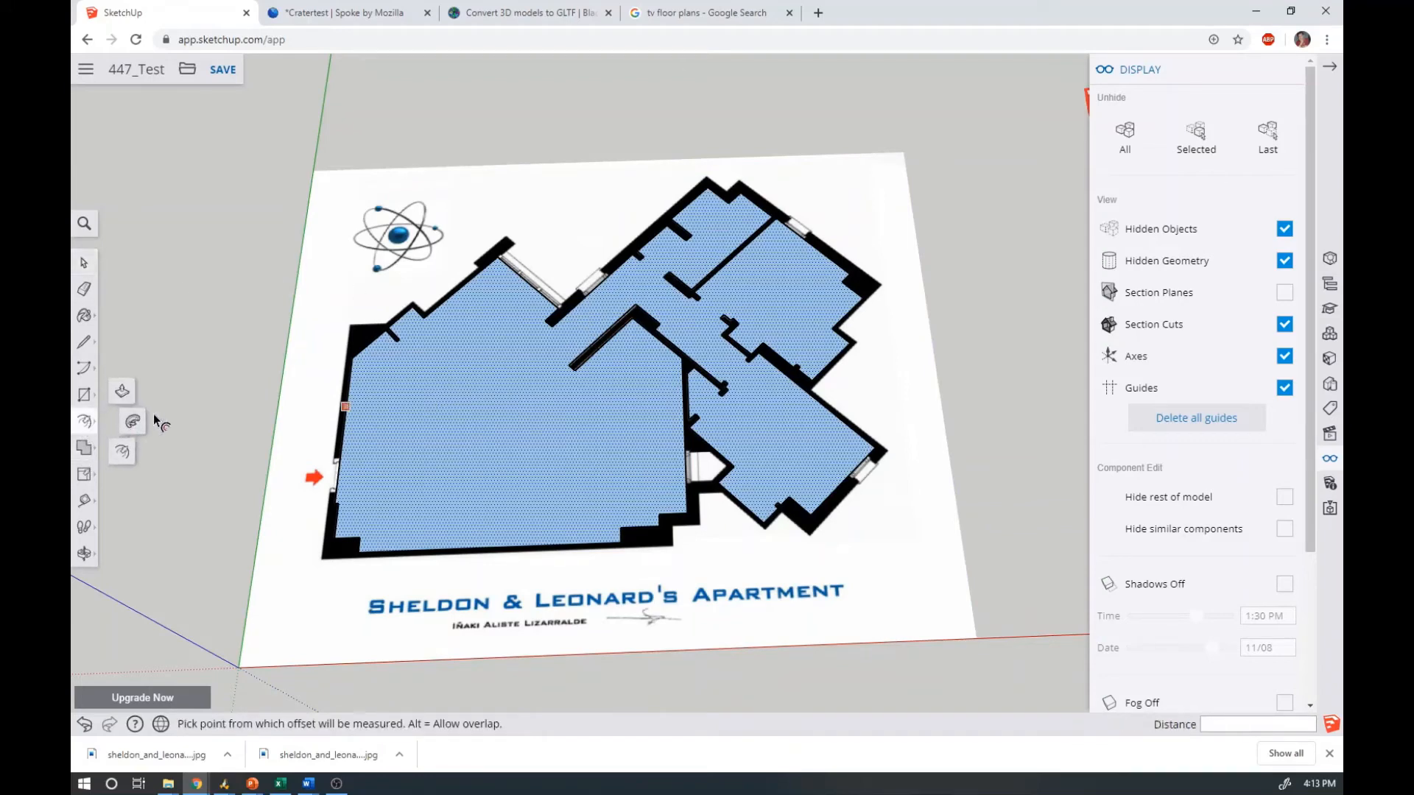
pyautogui.click(395, 427)
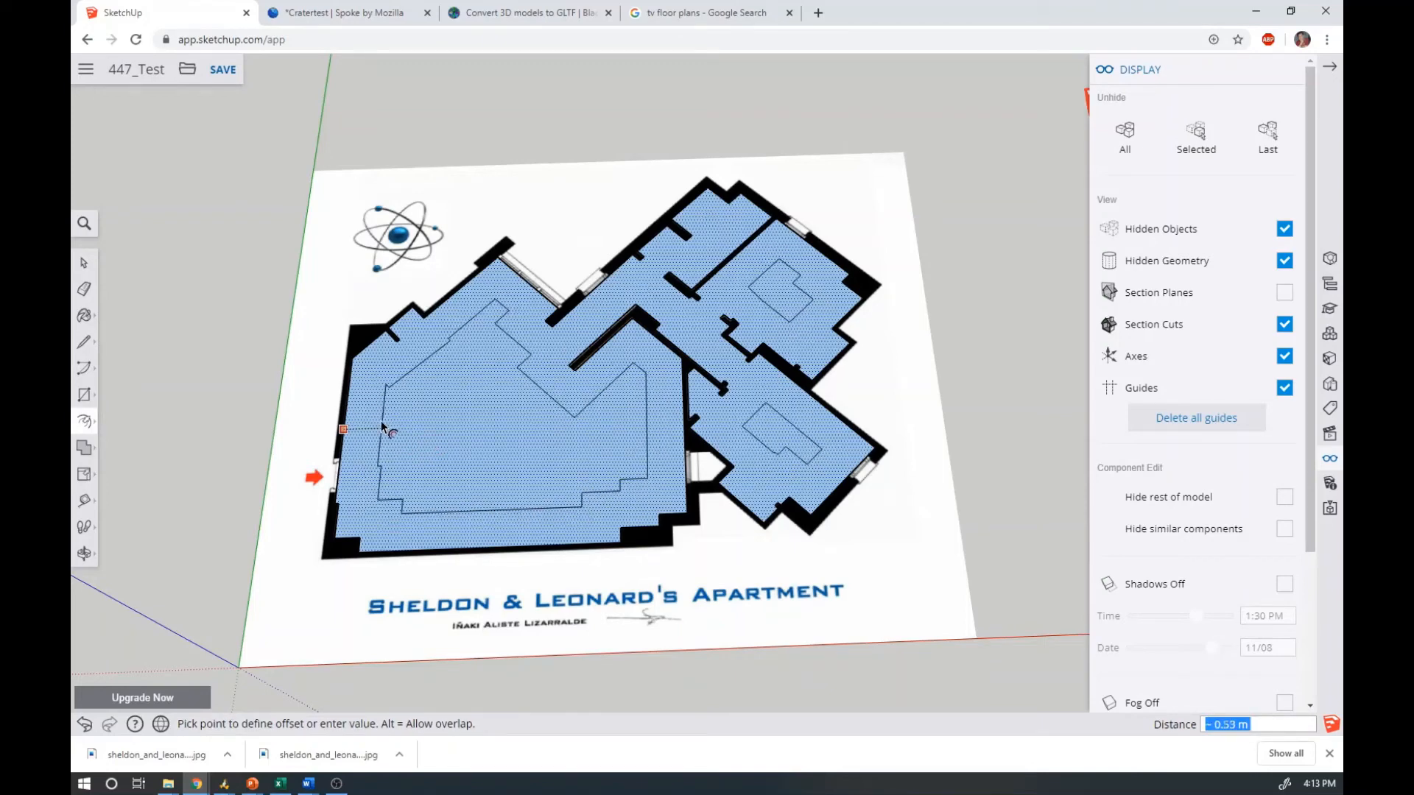
pyautogui.click(340, 429)
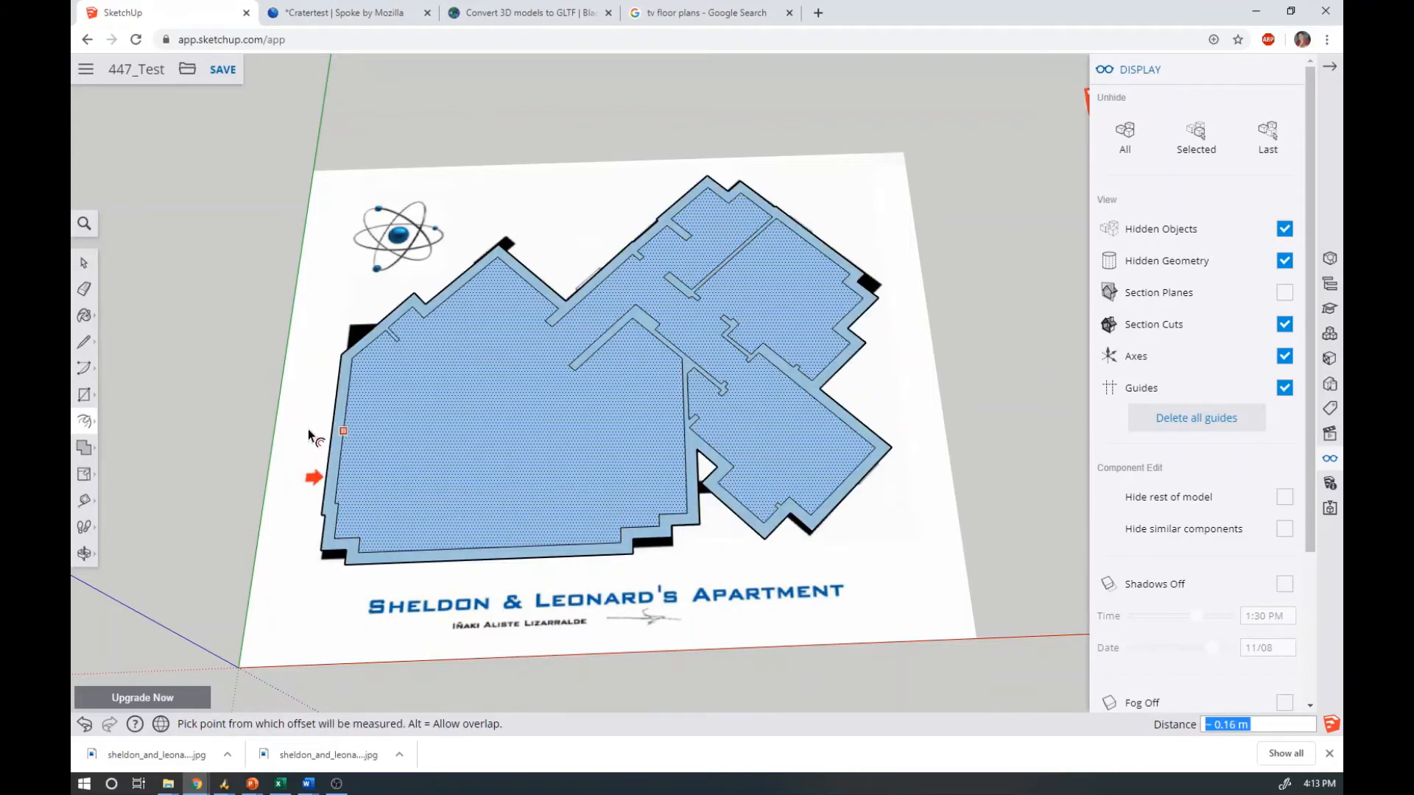
# Delete the inner floor face so only the wall faces cover the floor plan image
pyautogui.click(84, 262)
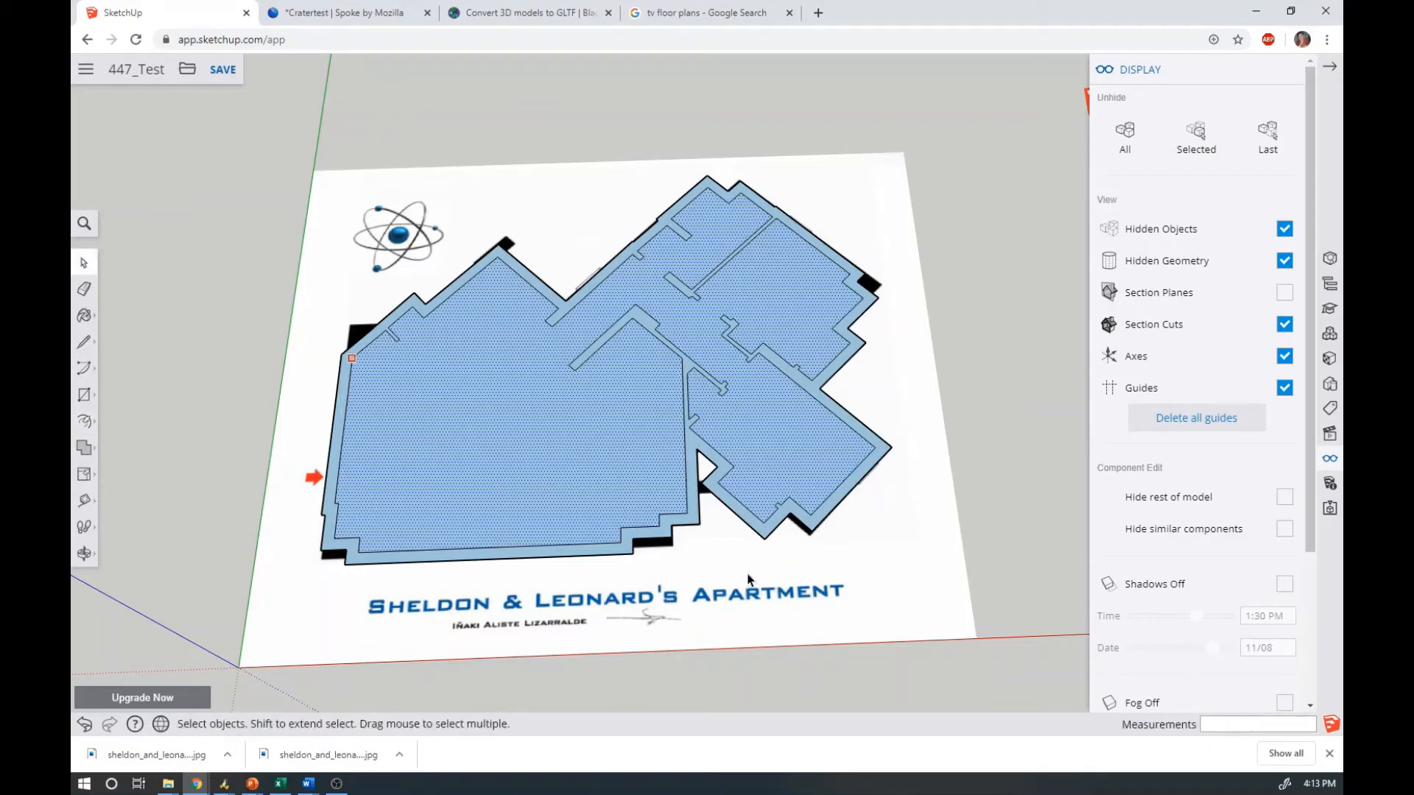
pyautogui.click(817, 578)
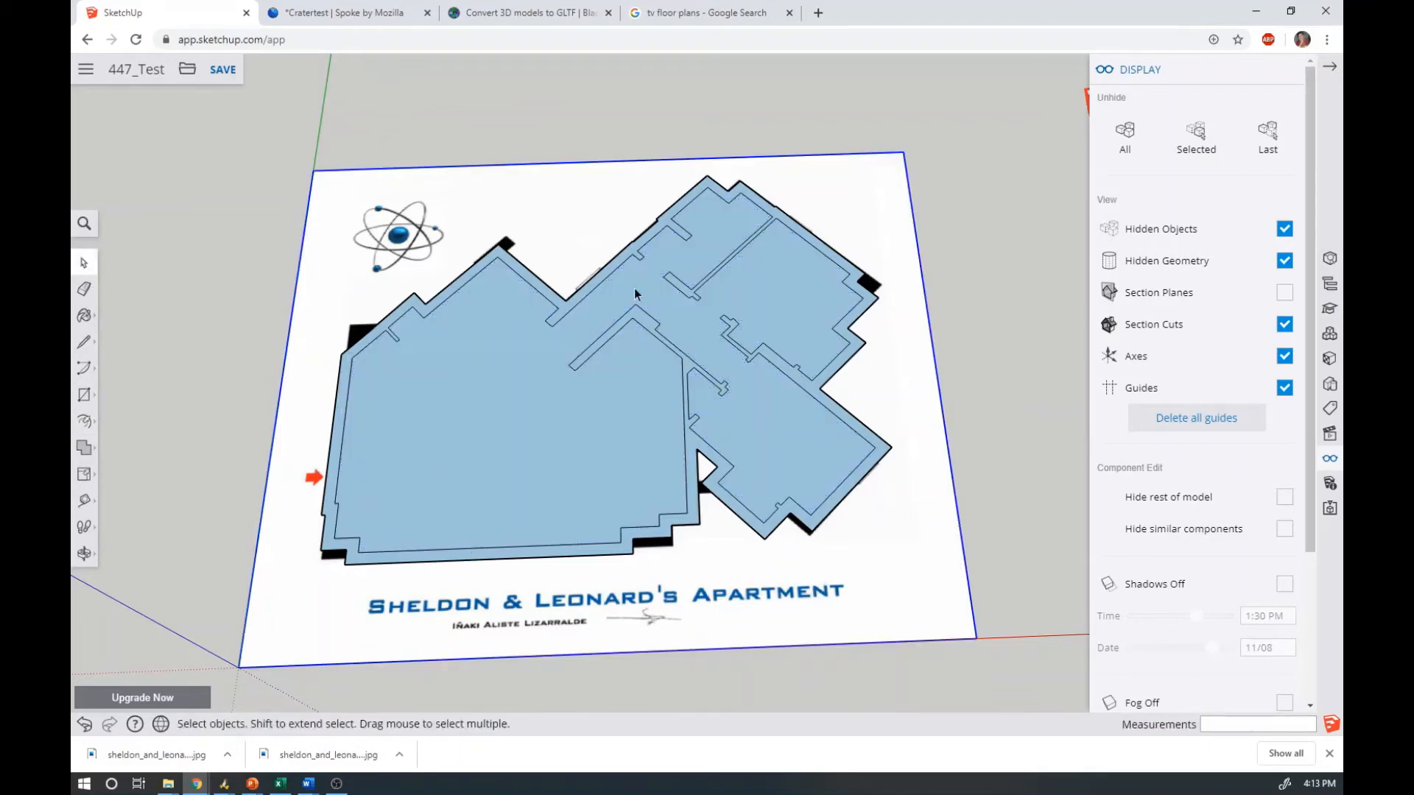
pyautogui.click(445, 421)
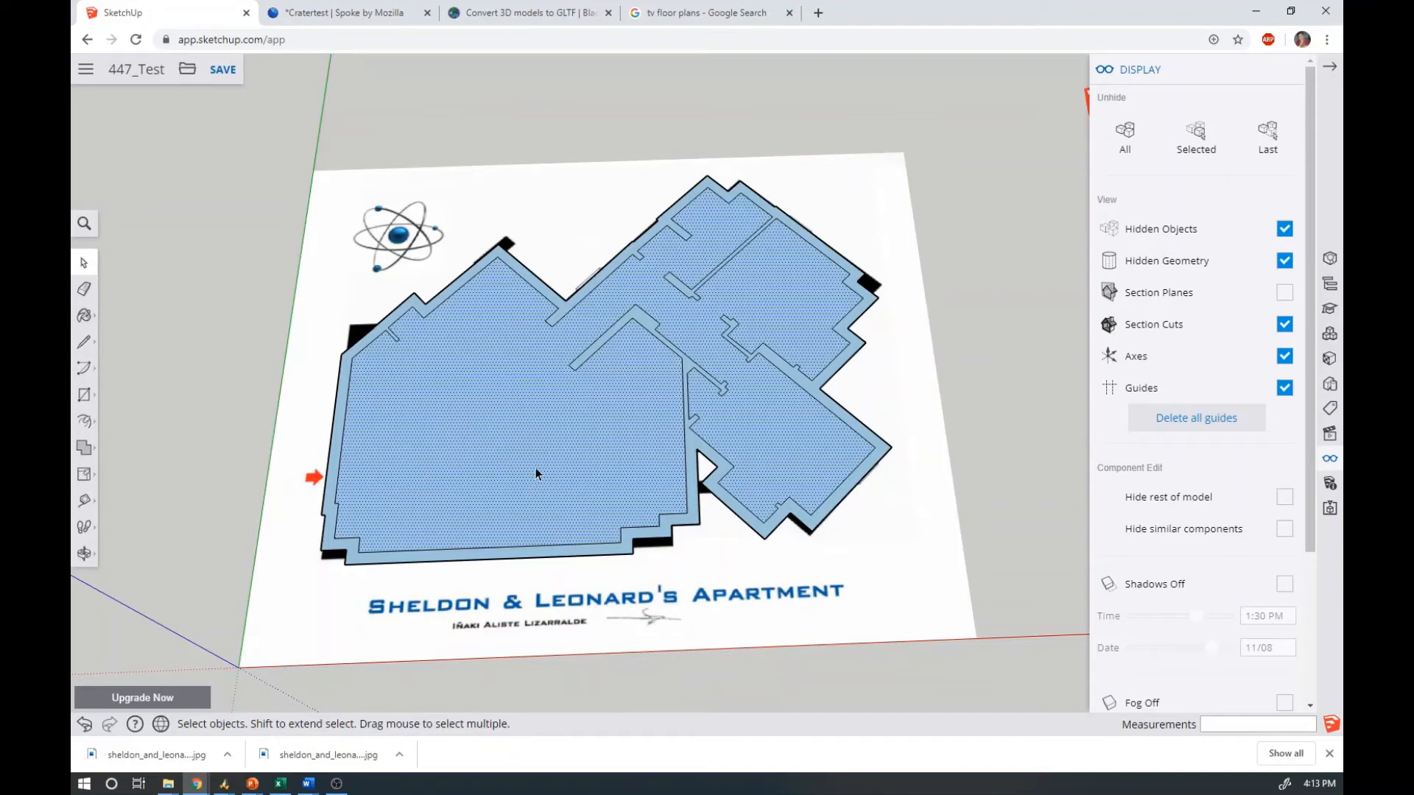
pyautogui.press('Delete')
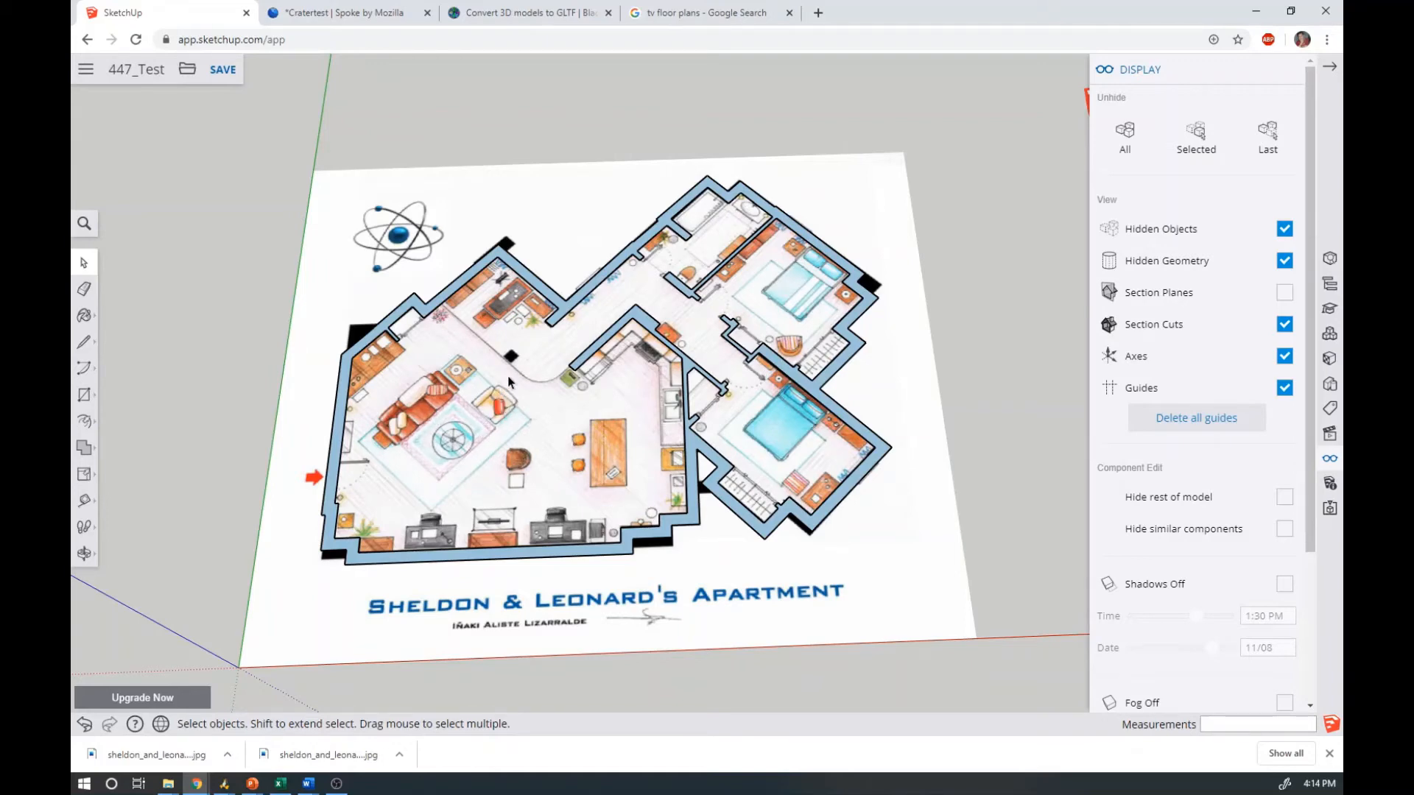
pyautogui.scroll(5, 508, 381)
pyautogui.scroll(1, 516, 385)
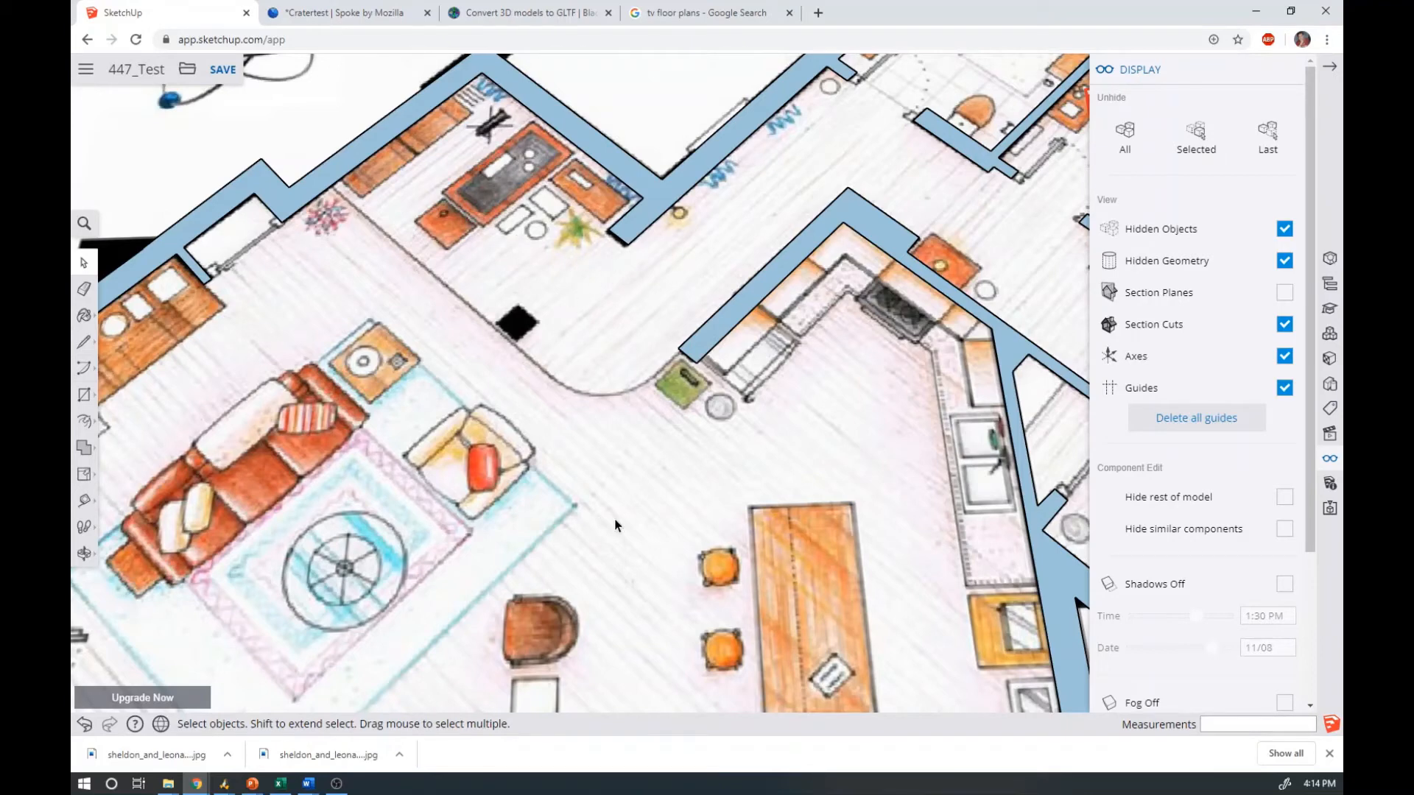
# Draw a straight line from the exterior wall along the study's floor boundary, continuing past the curved corner into the living area
pyautogui.click(84, 346)
pyautogui.moveTo(85, 349)
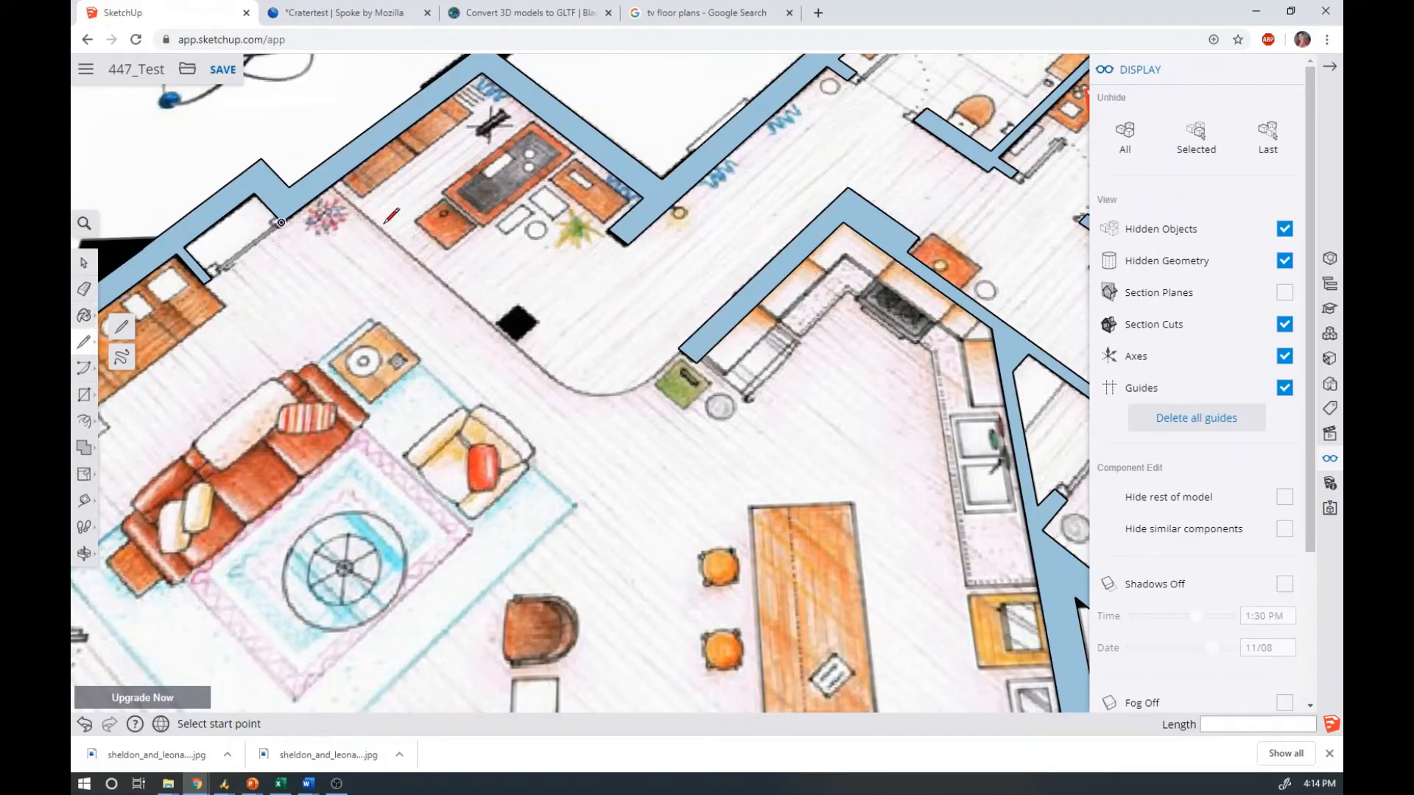
pyautogui.scroll(2, 327, 185)
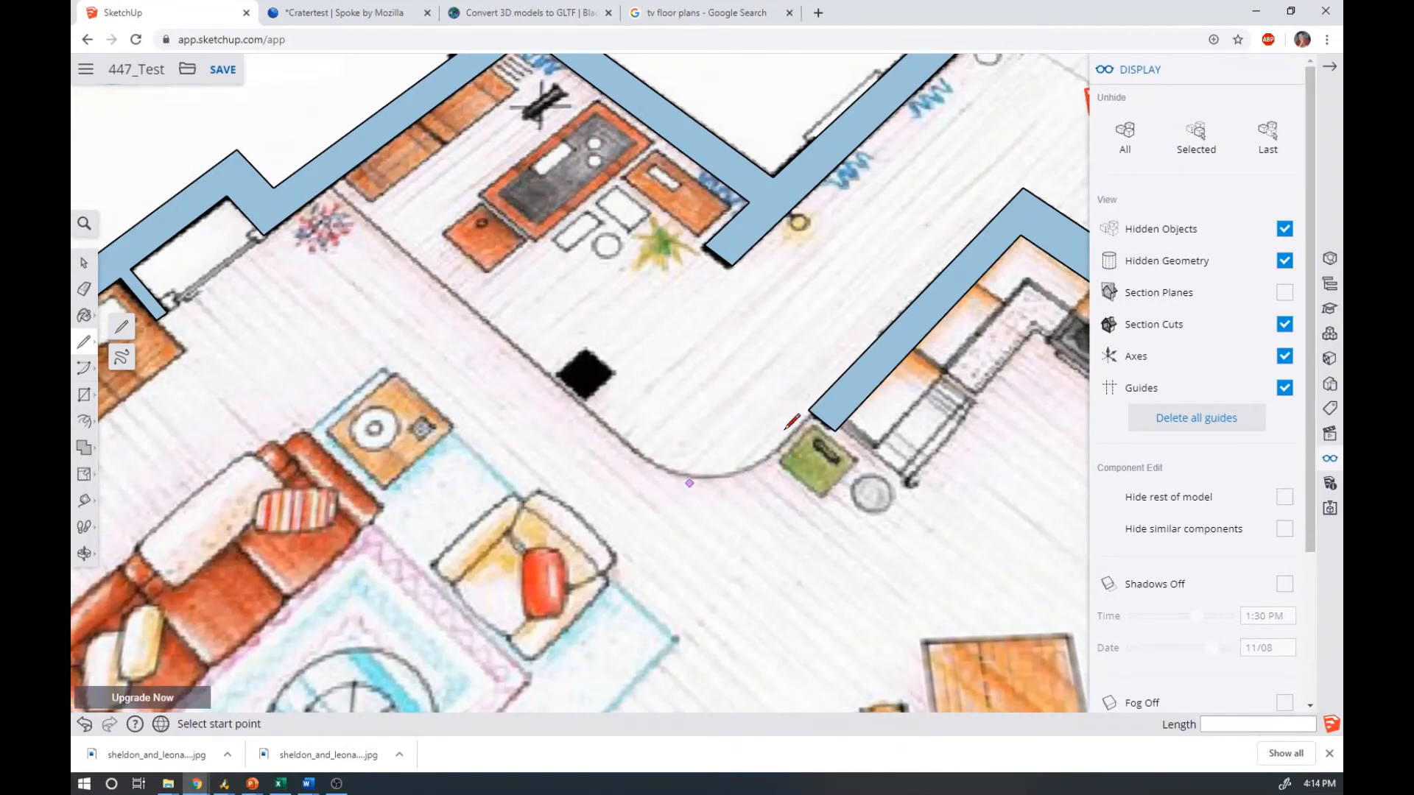
pyautogui.click(331, 184)
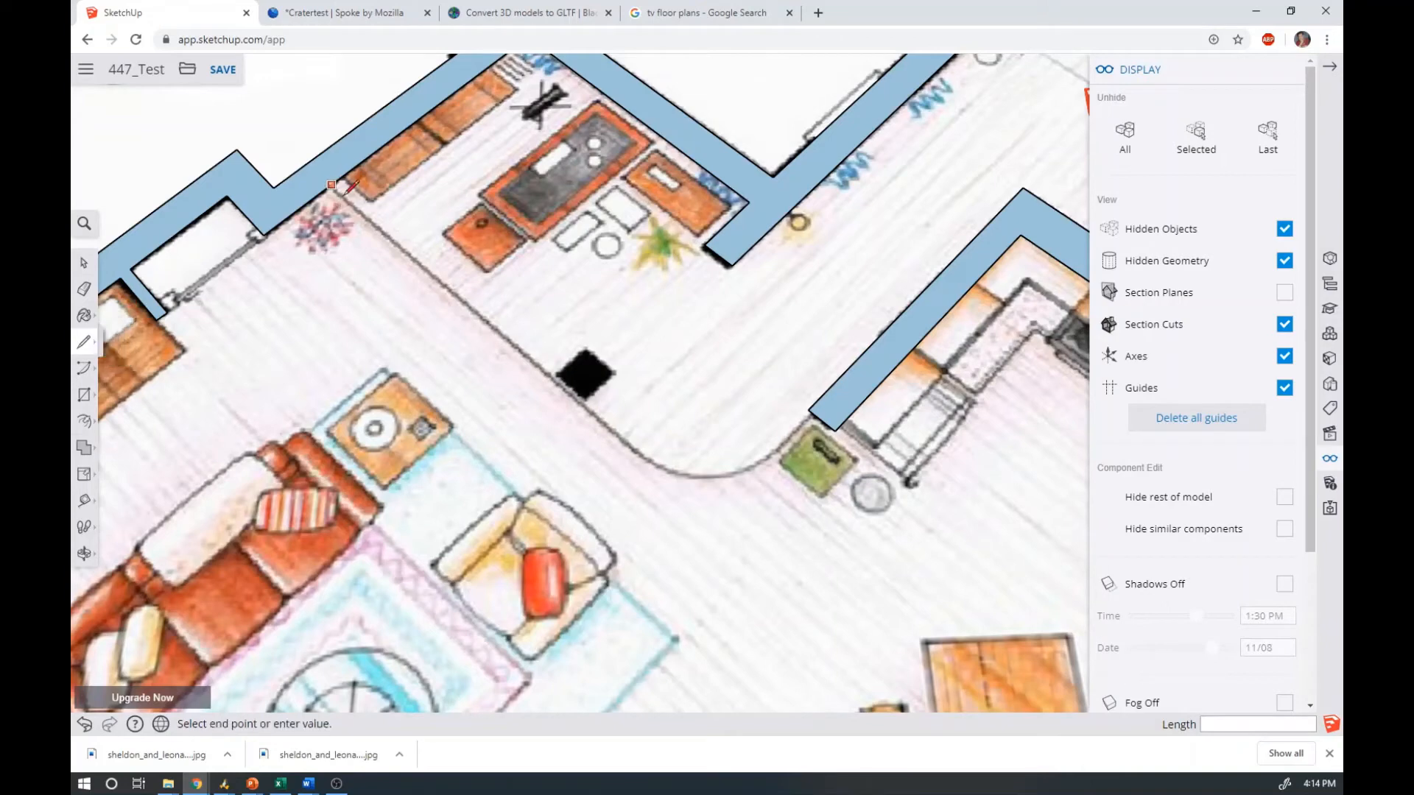
pyautogui.click(816, 611)
pyautogui.press('Escape')
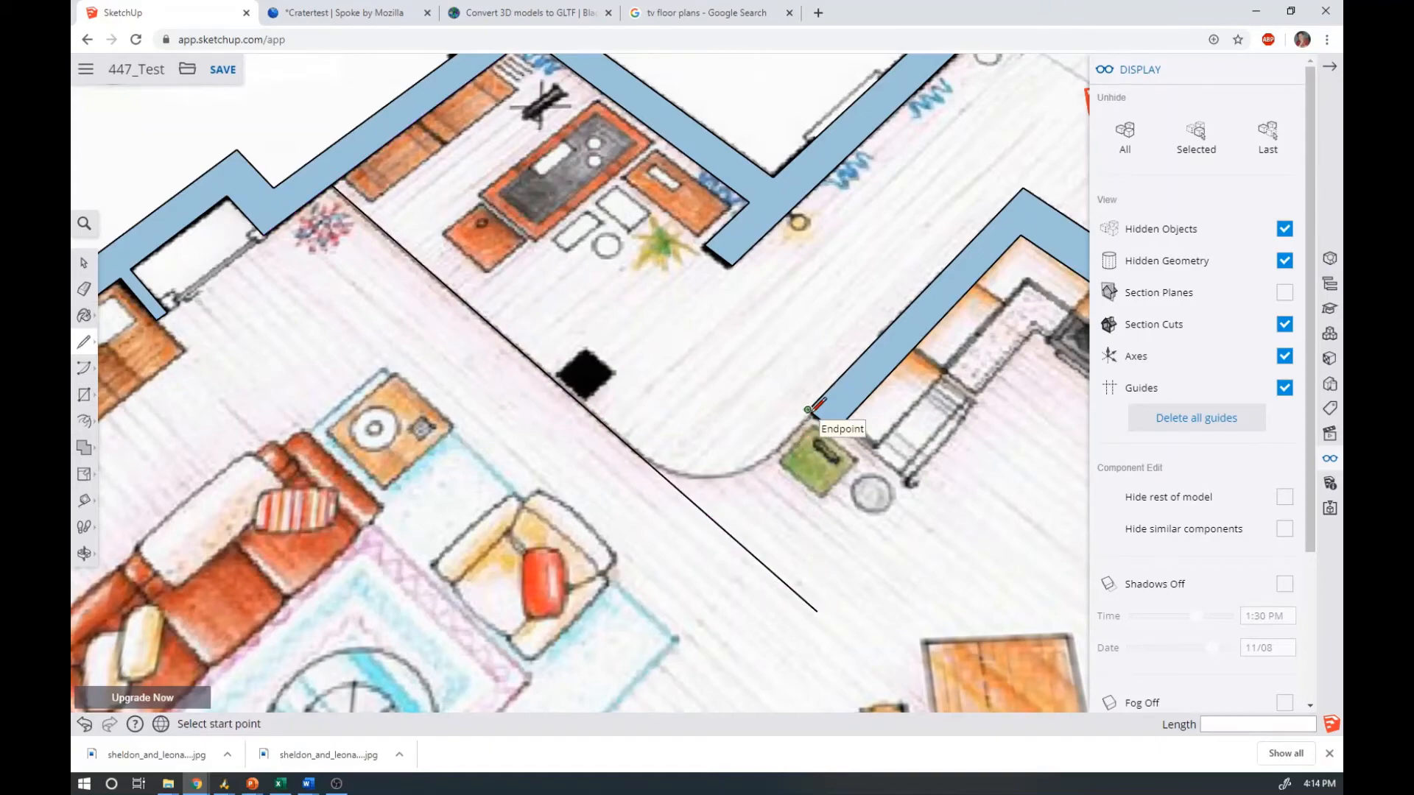
# Draw a line about 0.92 m long from the end of the kitchen wall, following the curve's tangent and crossing the study boundary line
pyautogui.scroll(6, 810, 408)
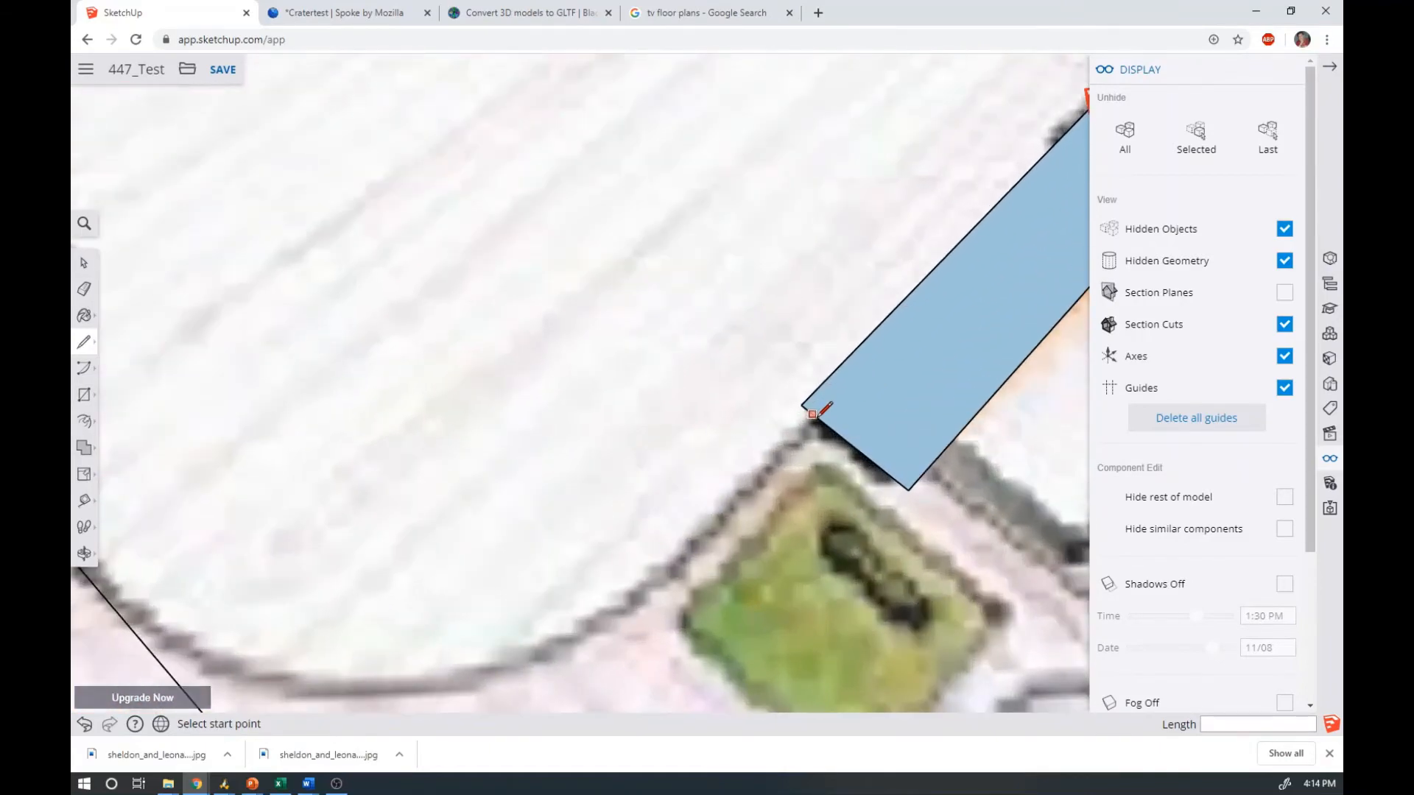
pyautogui.click(815, 417)
pyautogui.scroll(-5, 773, 471)
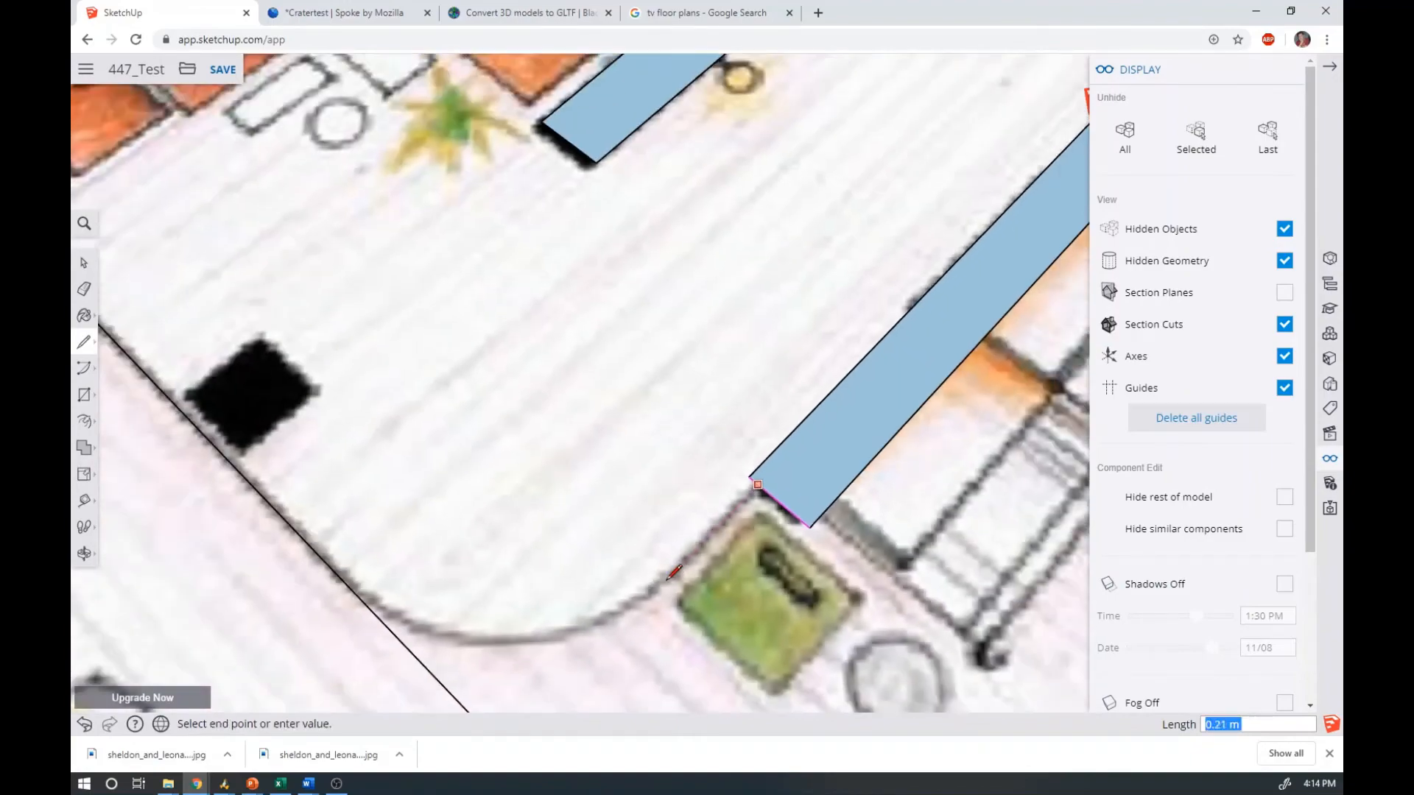
pyautogui.scroll(-6, 466, 683)
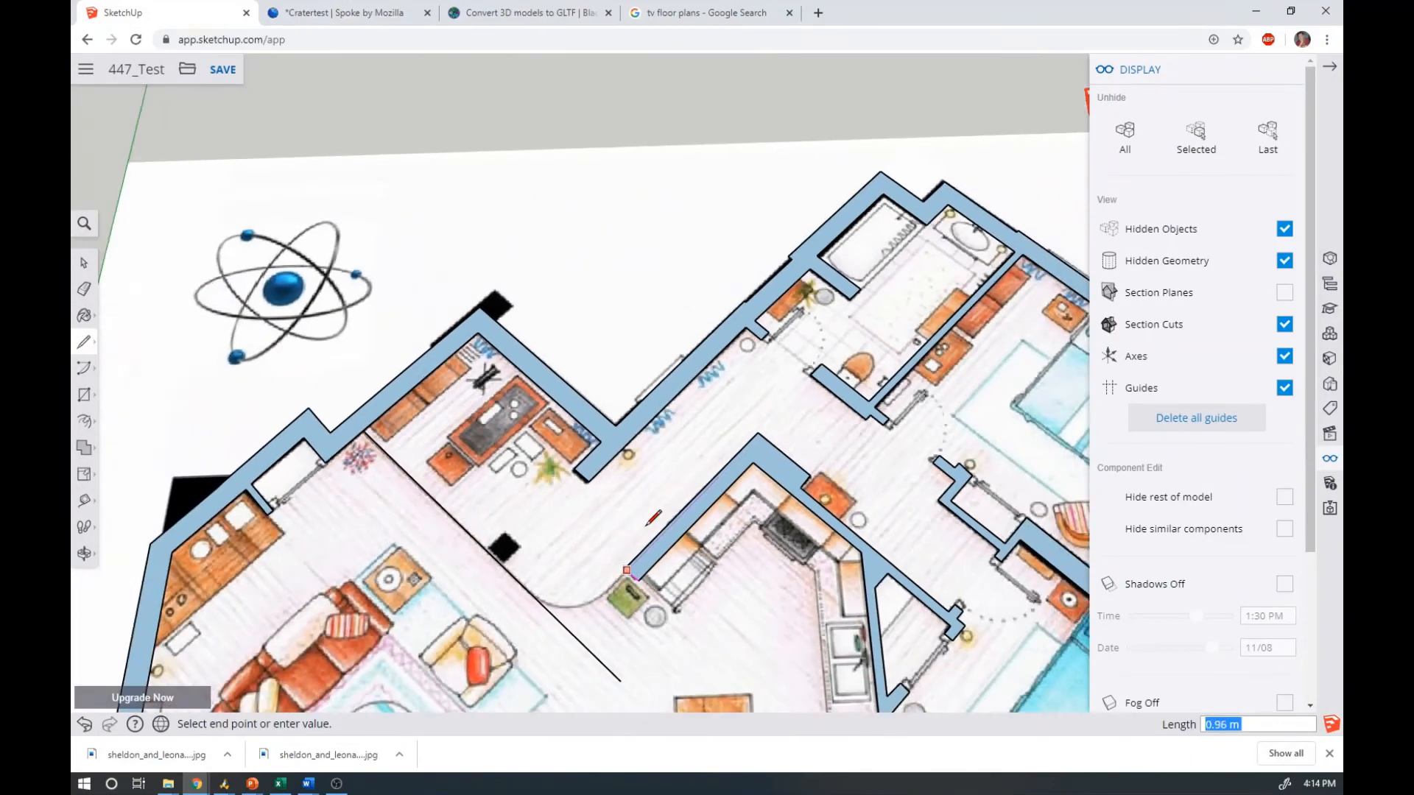
pyautogui.scroll(1, 552, 642)
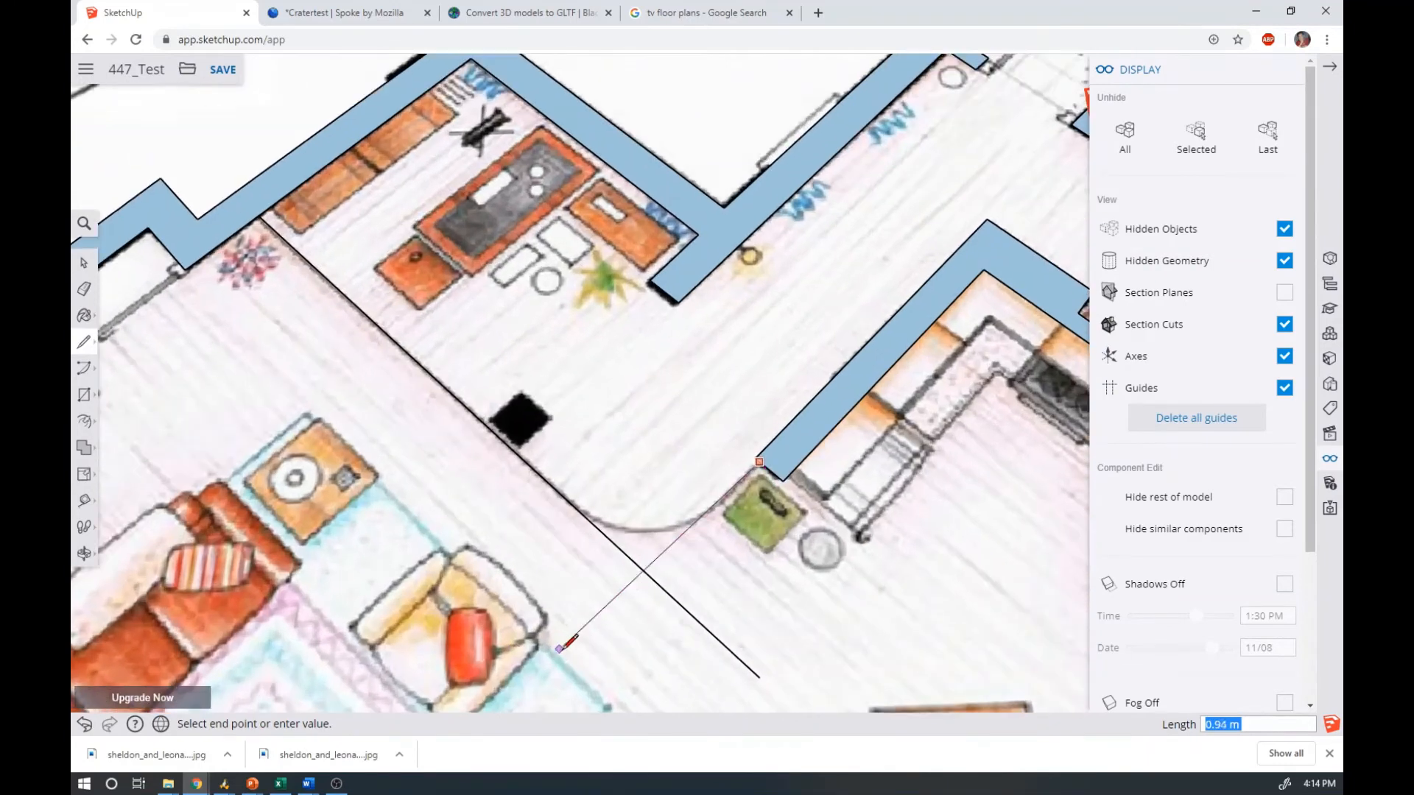
pyautogui.click(572, 651)
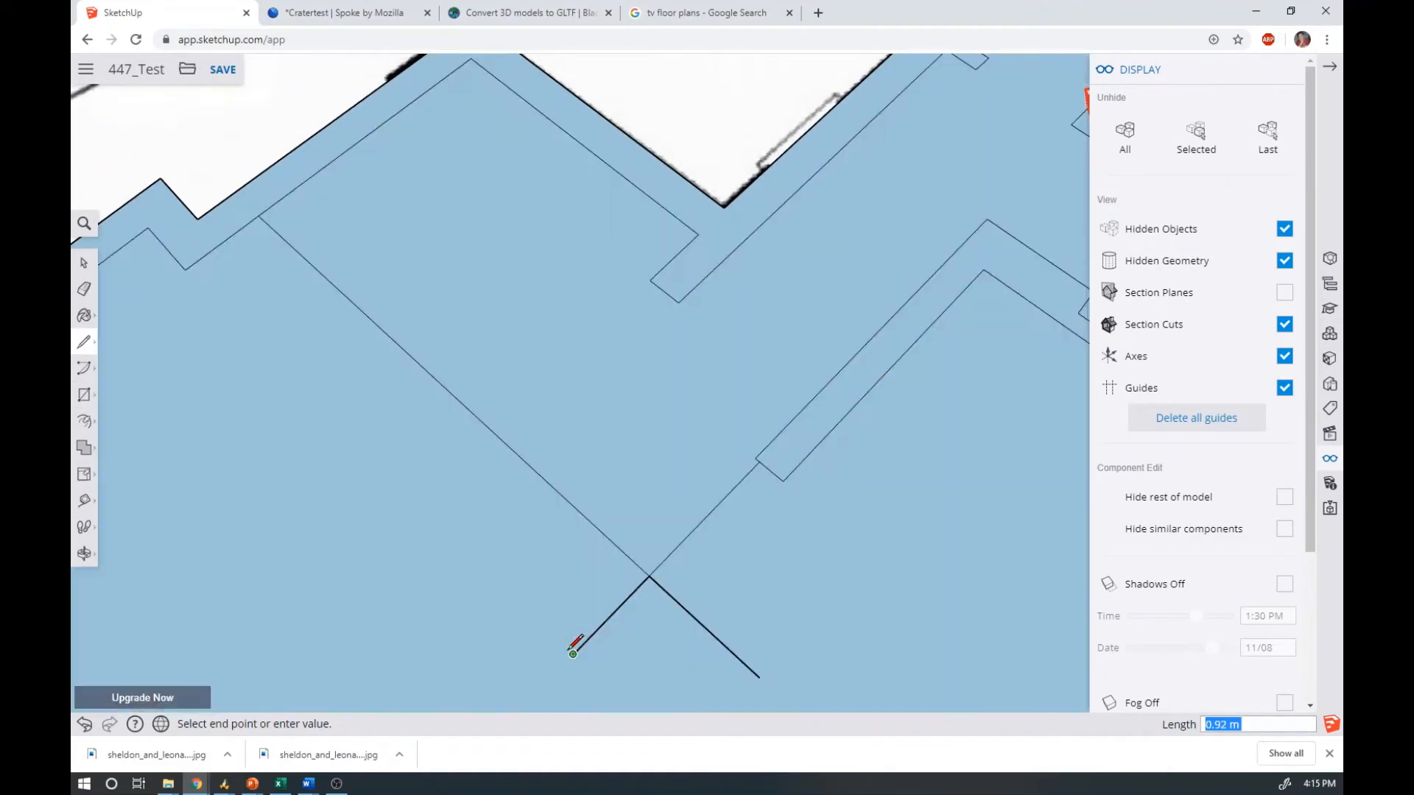
# Delete the newly filled living-room and study floor faces so the floor plan image is uncovered
pyautogui.click(84, 262)
pyautogui.click(296, 488)
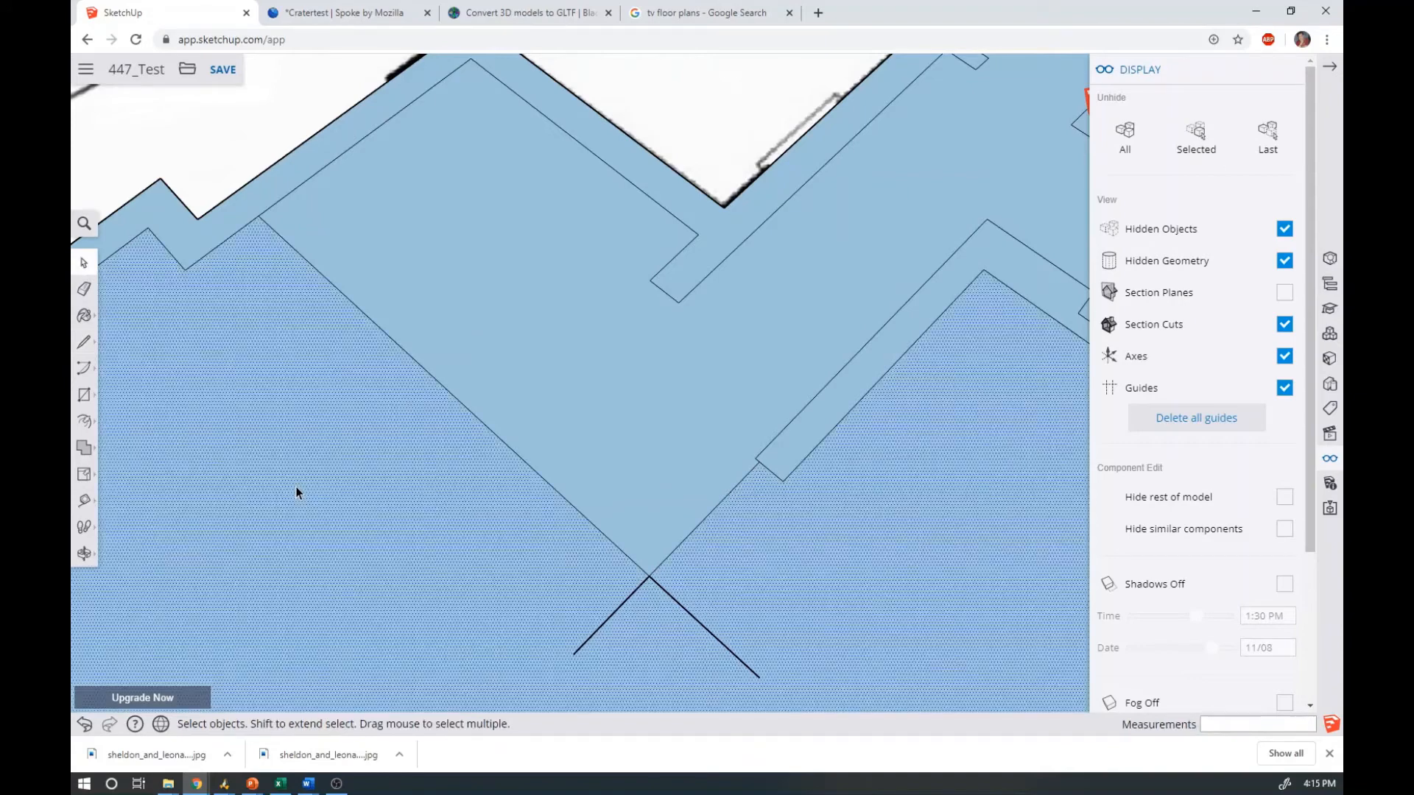
pyautogui.press('Delete')
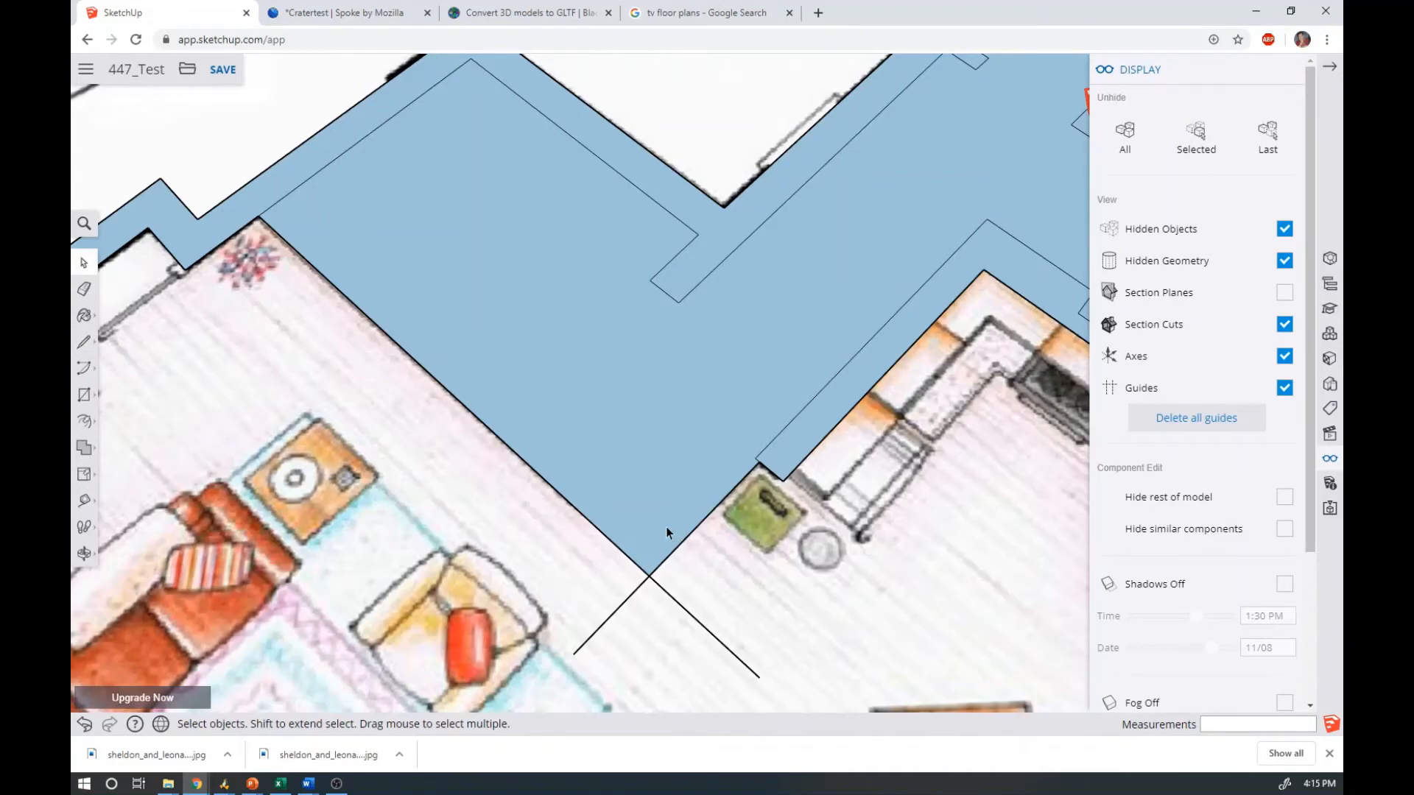
pyautogui.click(636, 493)
pyautogui.press('Delete')
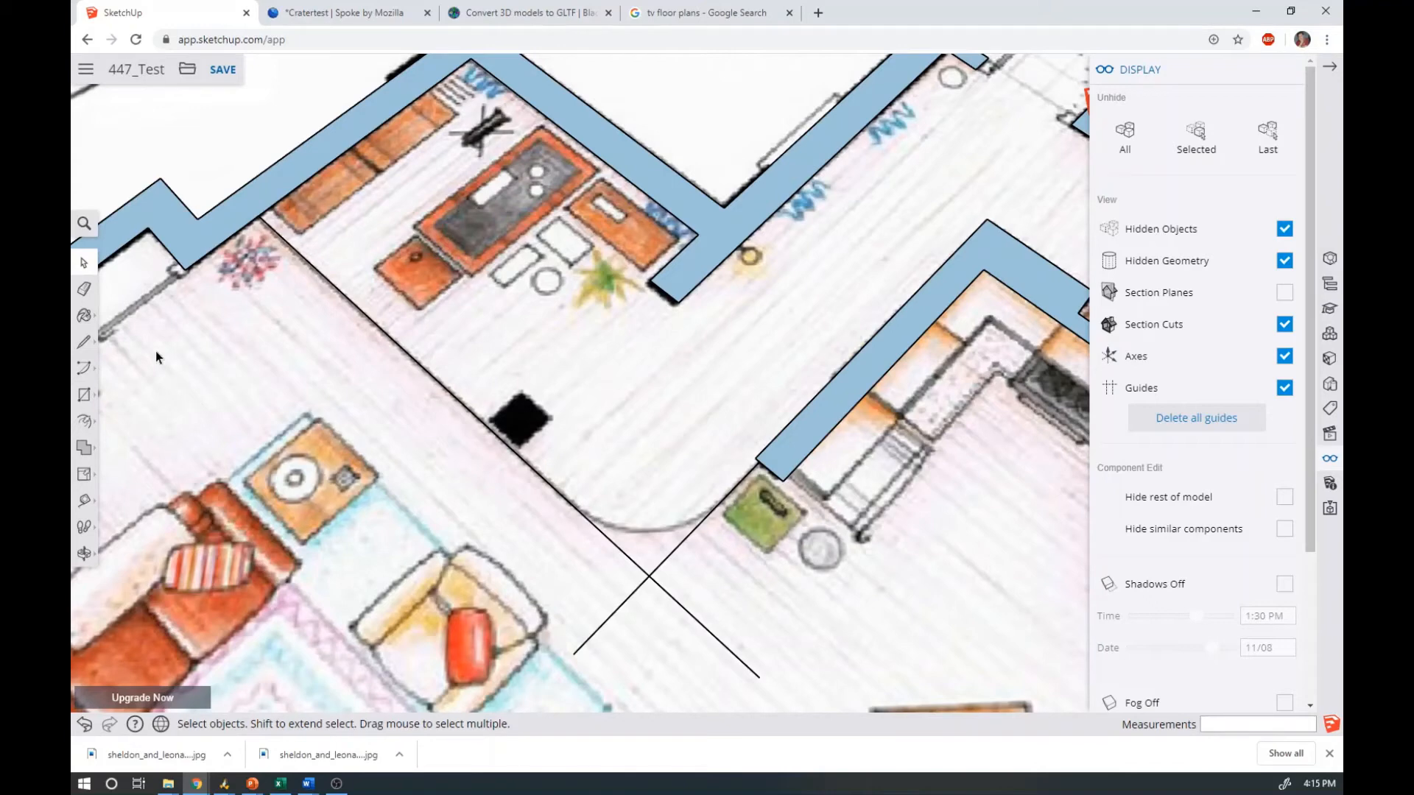
# Draw a construction line from the point where the curve leaves the study boundary line, inward and parallel to the kitchen wall
pyautogui.click(86, 344)
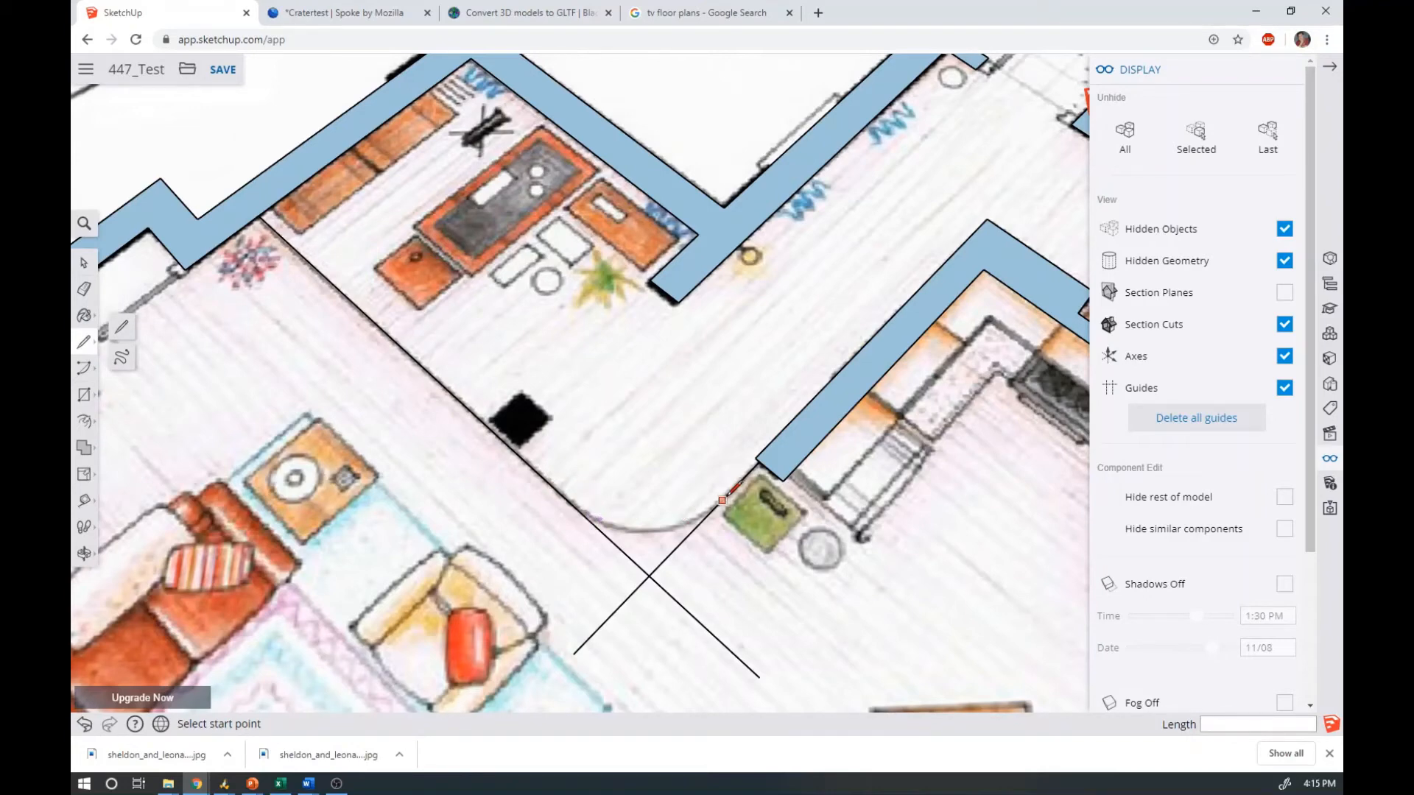
pyautogui.click(571, 504)
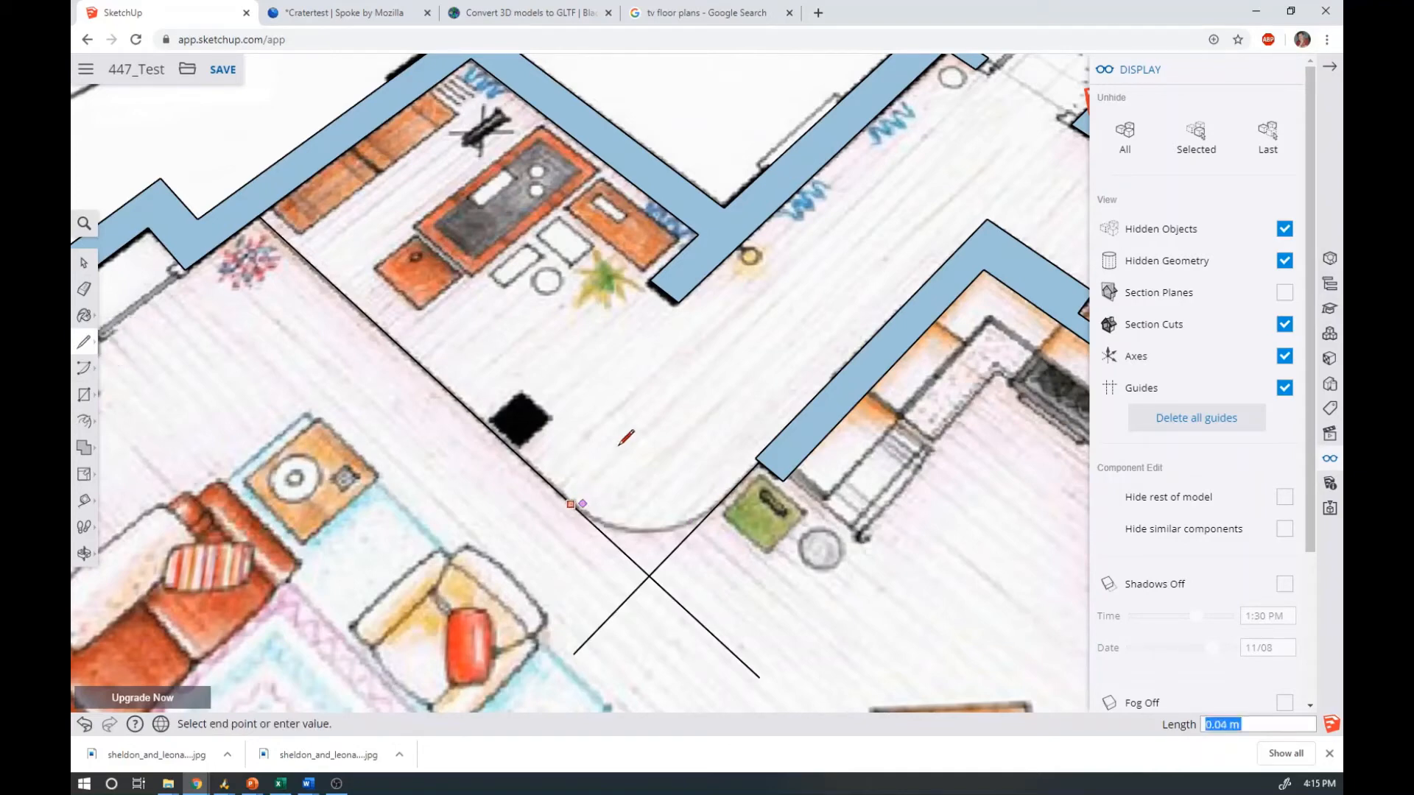
pyautogui.click(709, 381)
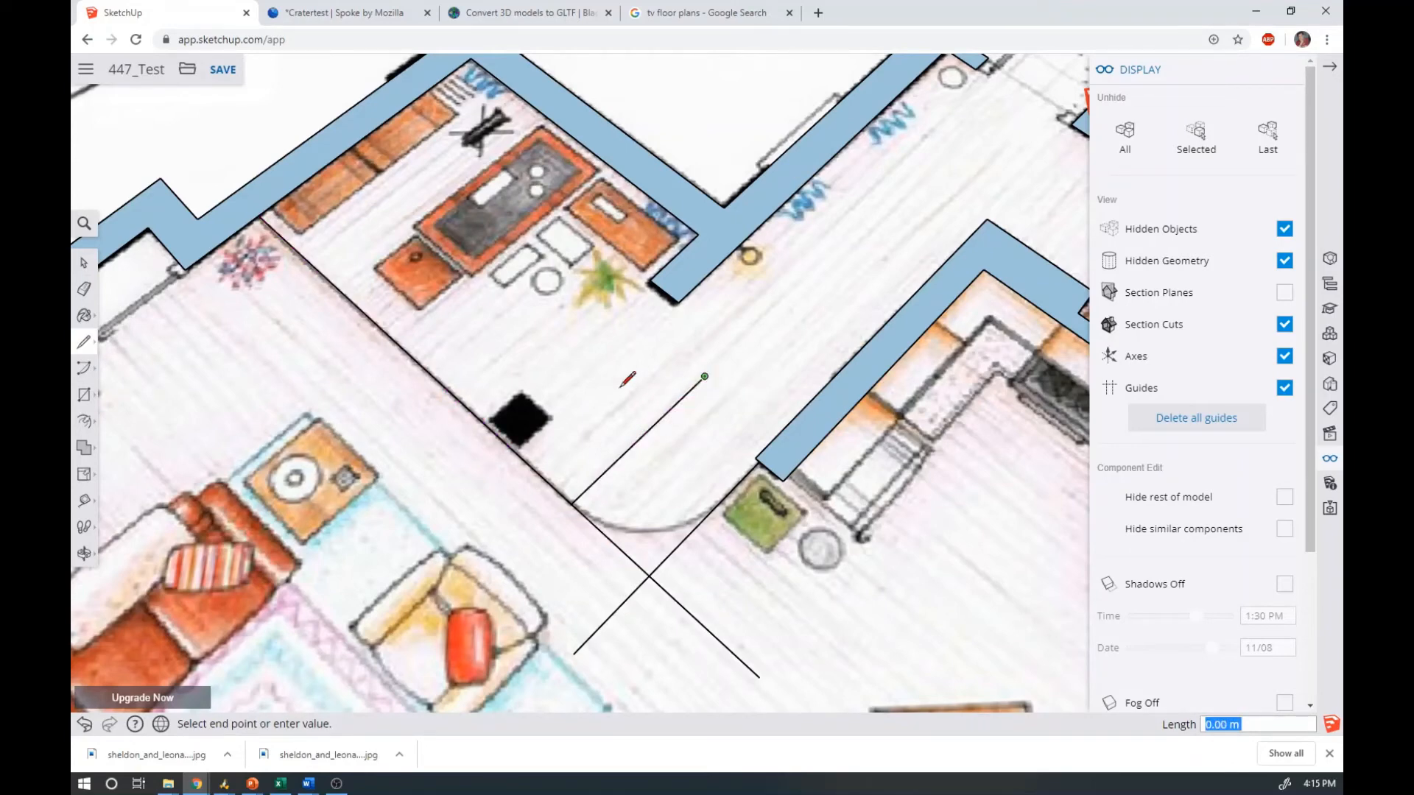
pyautogui.press('Escape')
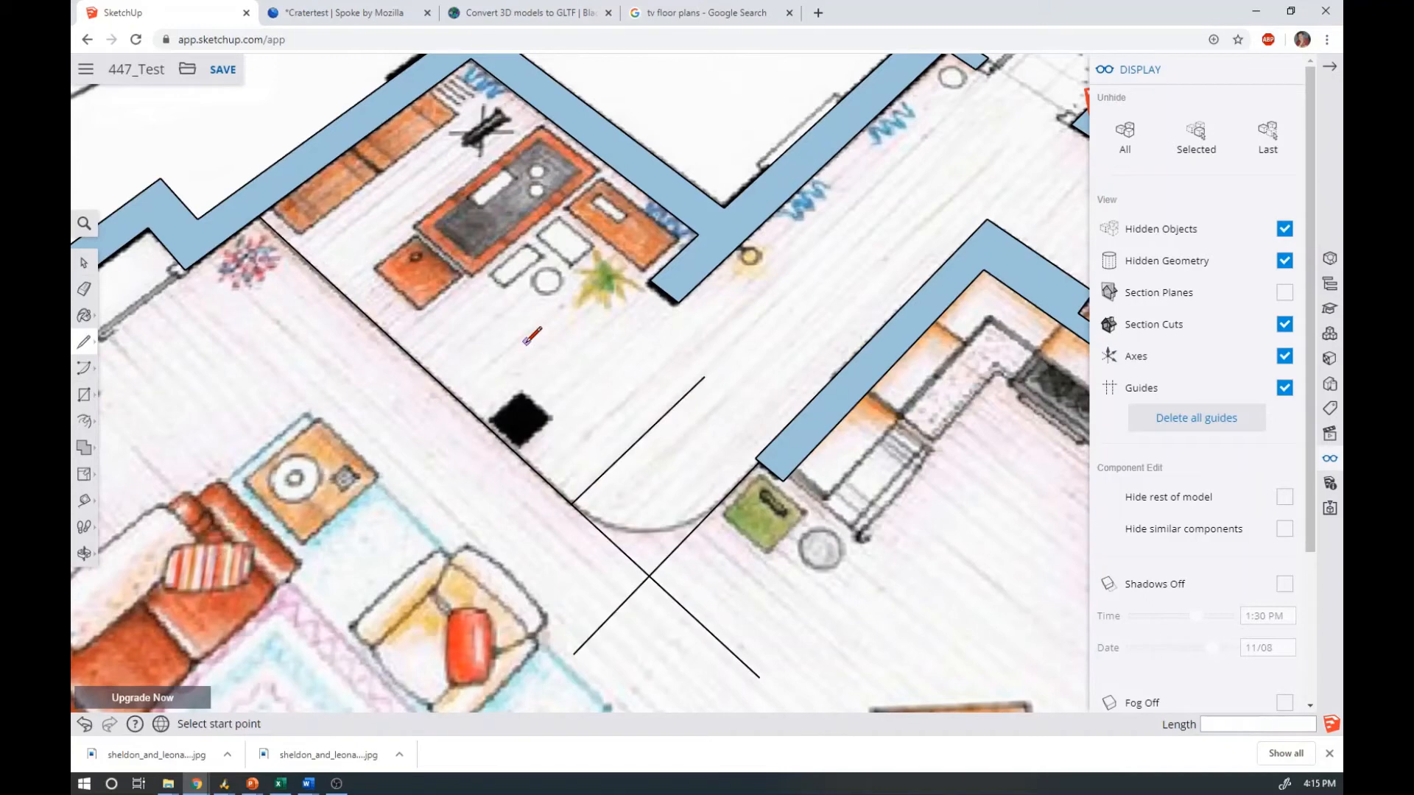
# Draw a second construction line inward from the curve's end near the kitchen wall, crossing the first to locate the arc center
pyautogui.click(84, 341)
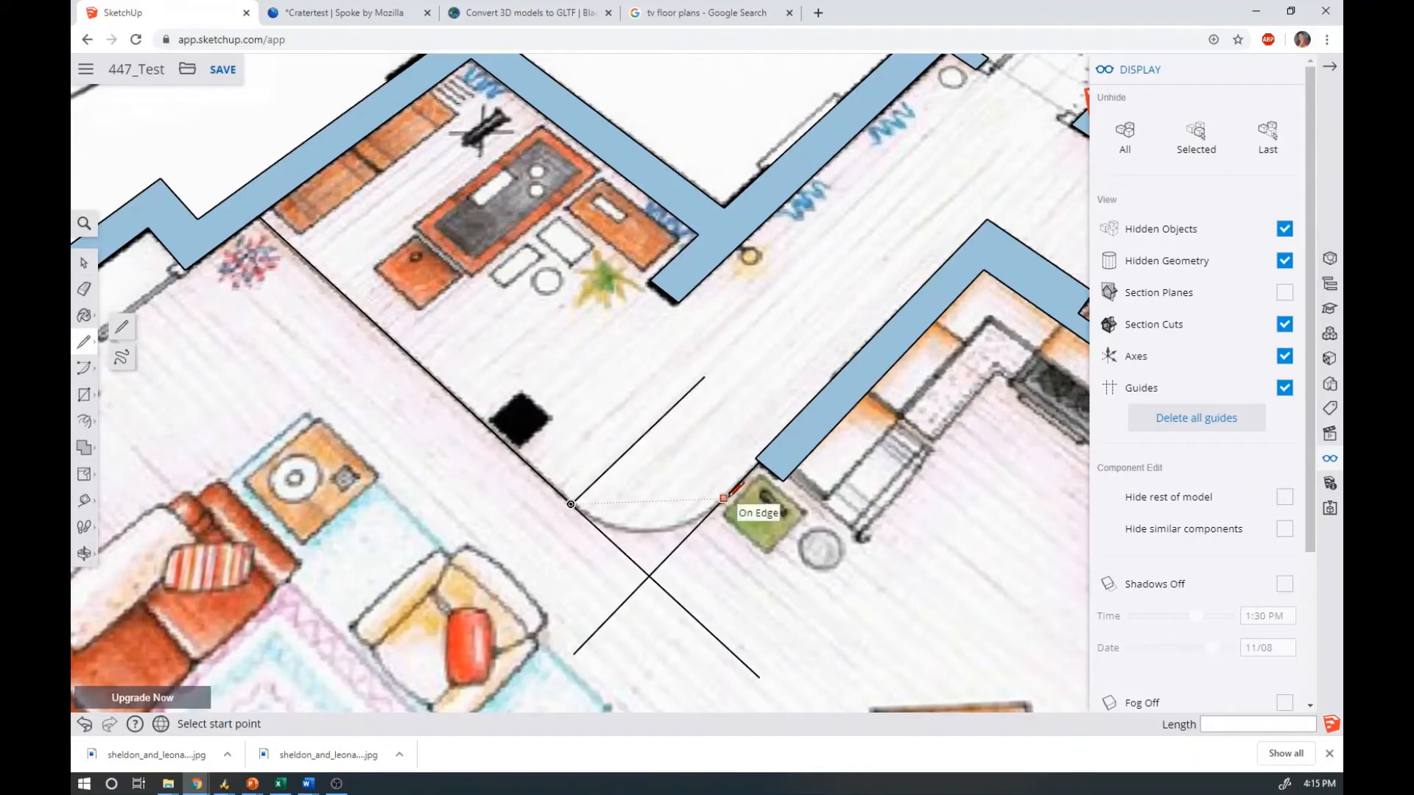
pyautogui.click(725, 498)
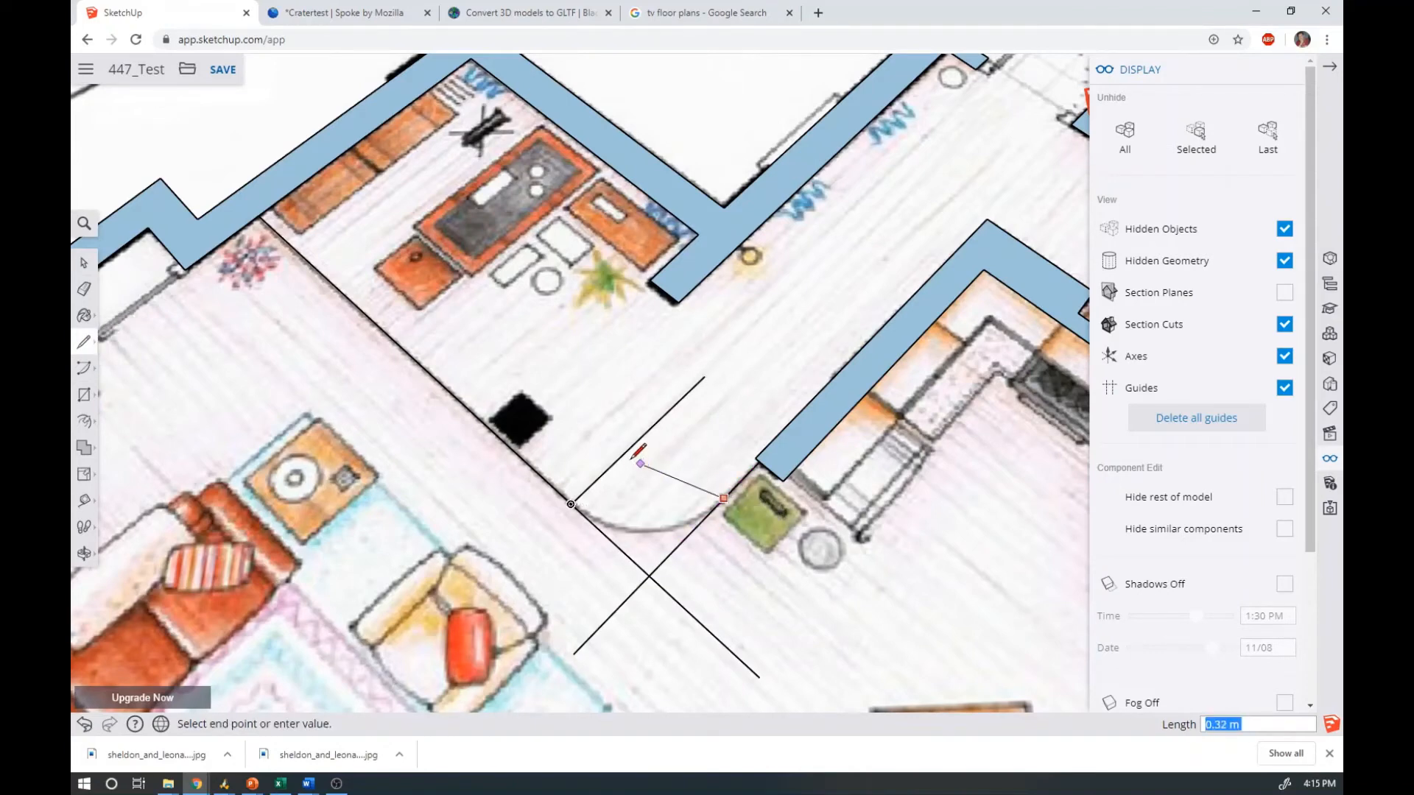
pyautogui.click(607, 387)
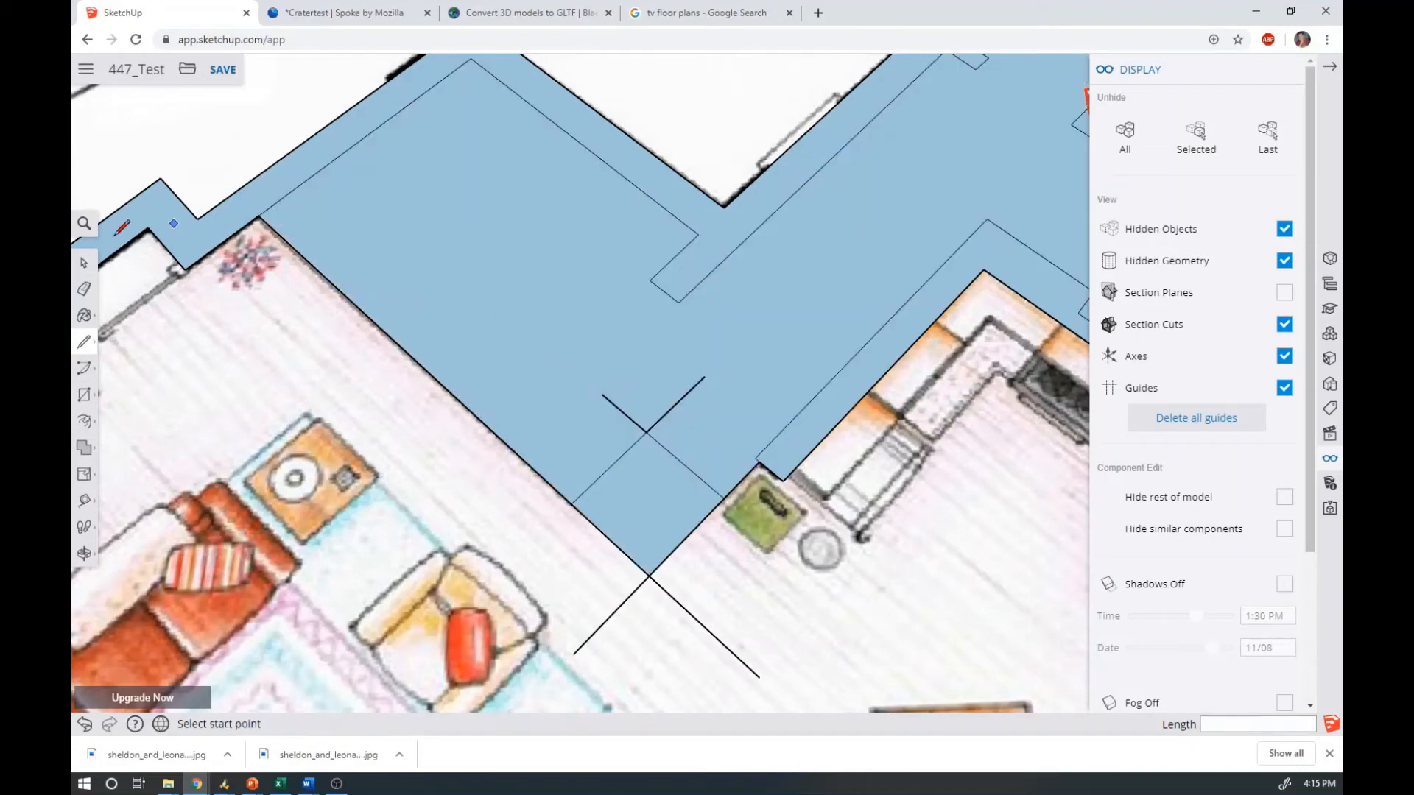
# Delete the study floor face and the small square face at the curved corner to uncover the plan again
pyautogui.click(84, 263)
pyautogui.click(462, 242)
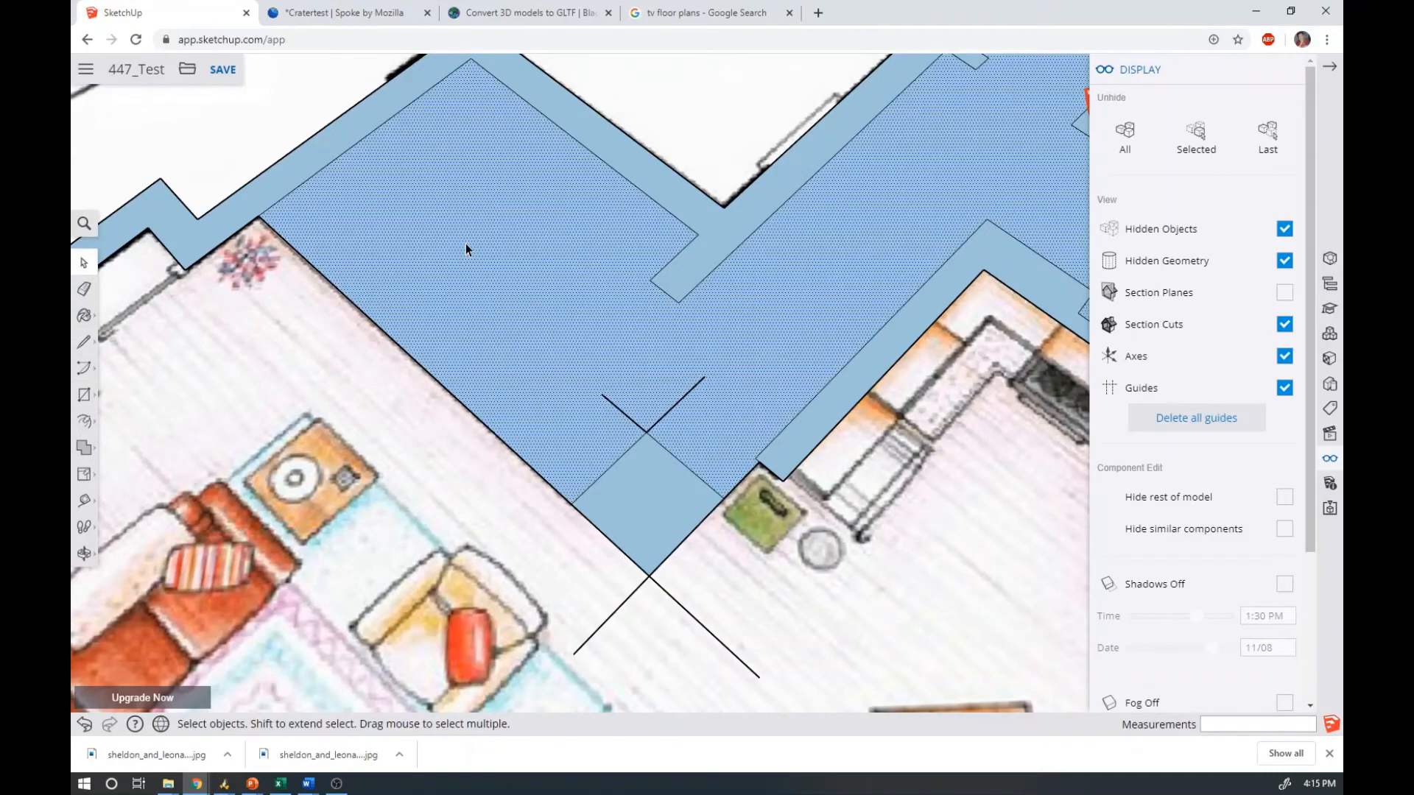
pyautogui.press('Delete')
pyautogui.click(656, 524)
pyautogui.press('Delete')
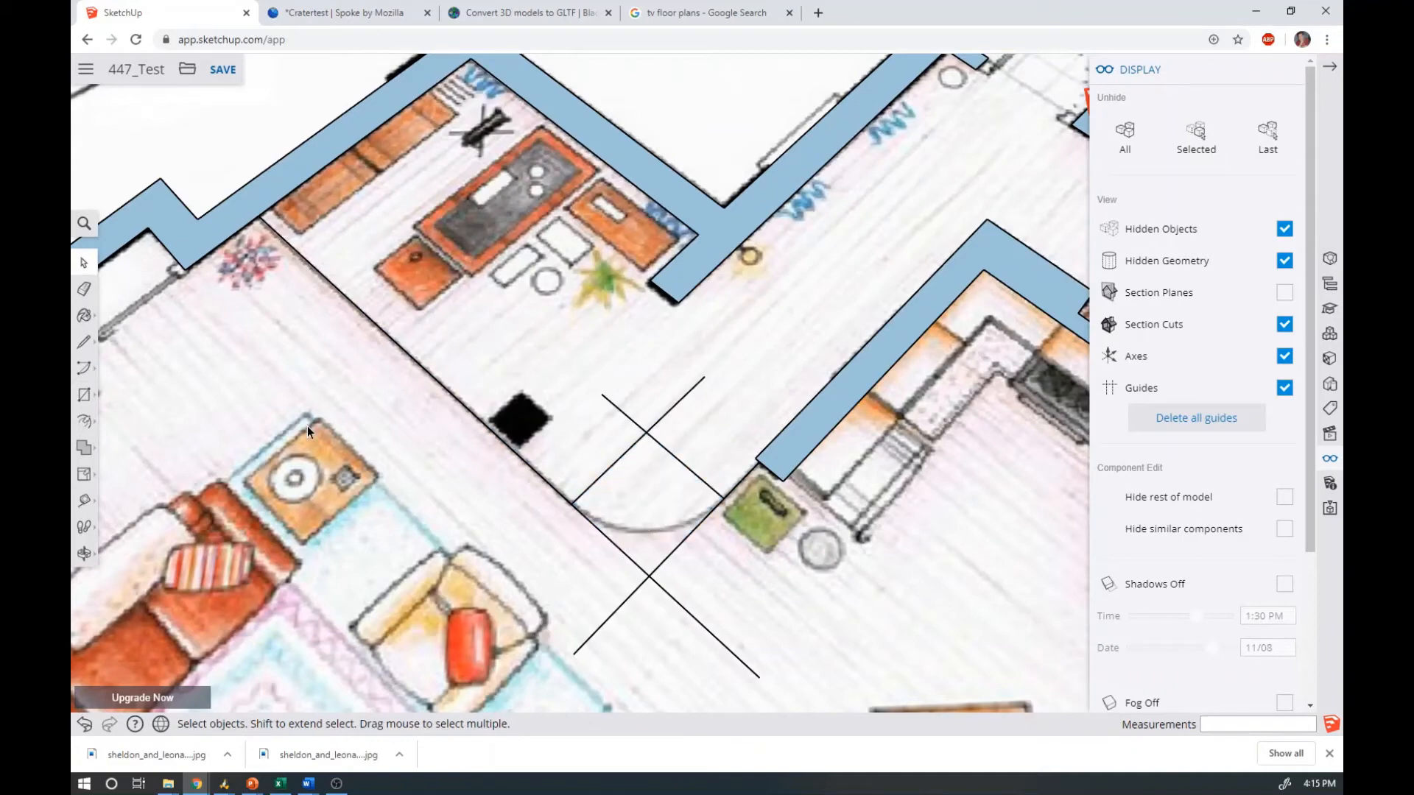
pyautogui.click(86, 369)
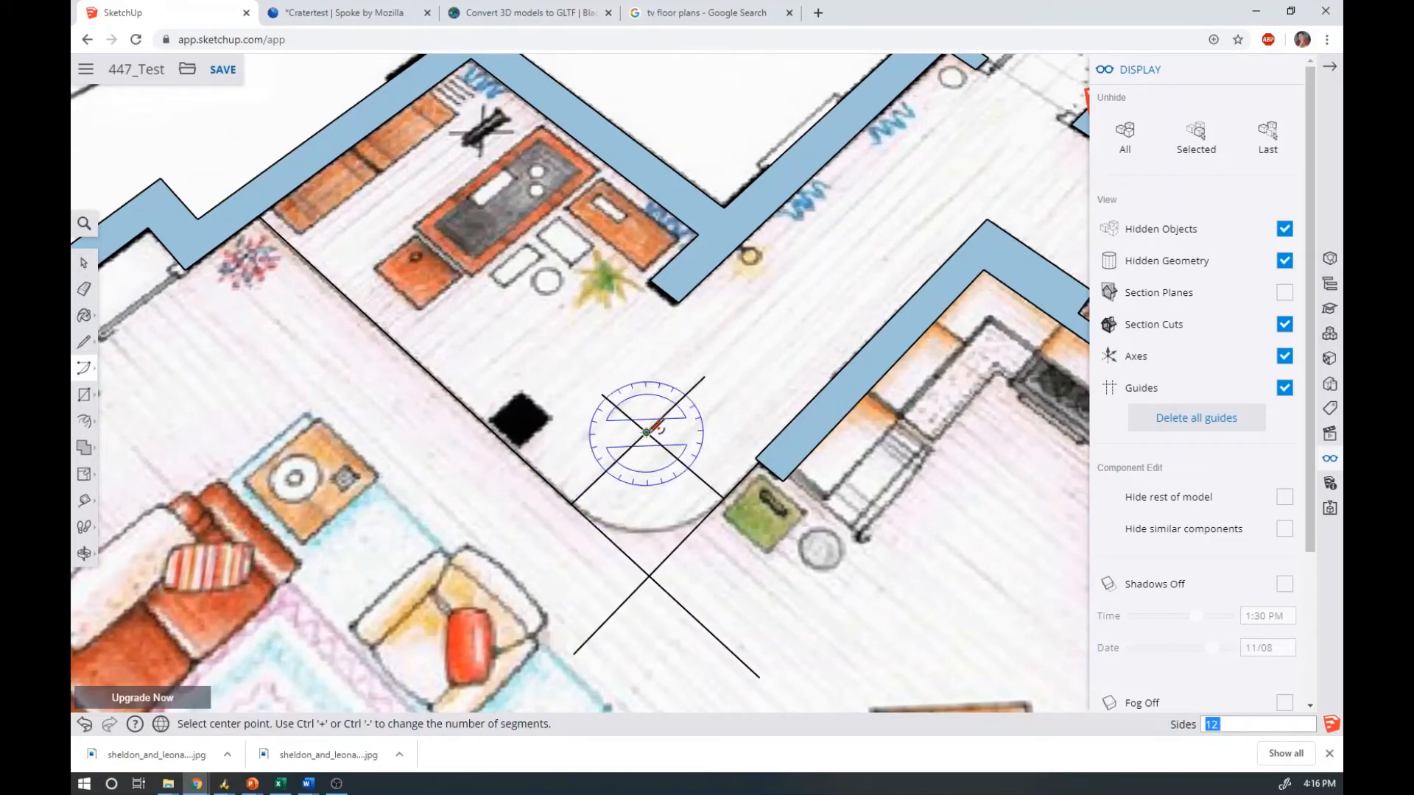
pyautogui.click(646, 432)
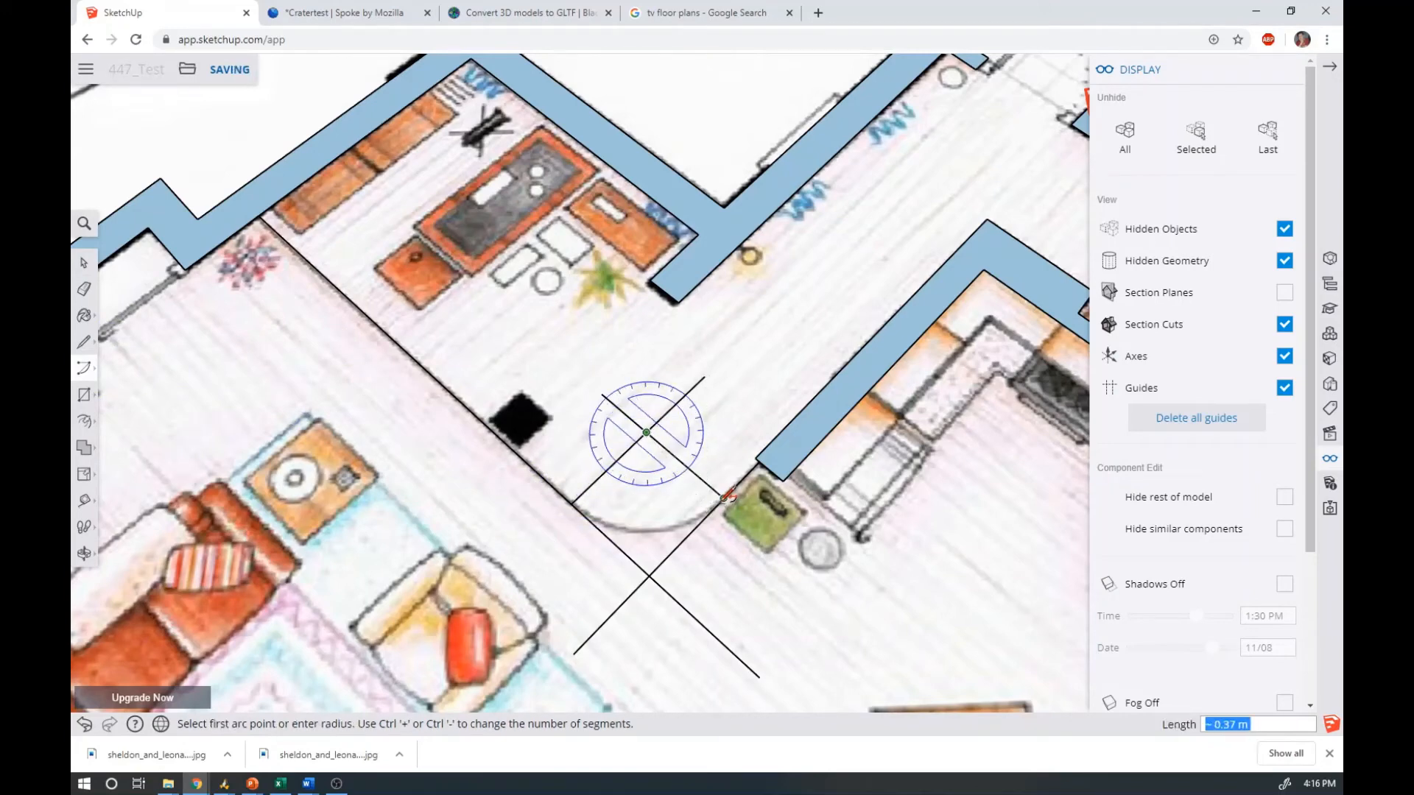
pyautogui.click(683, 520)
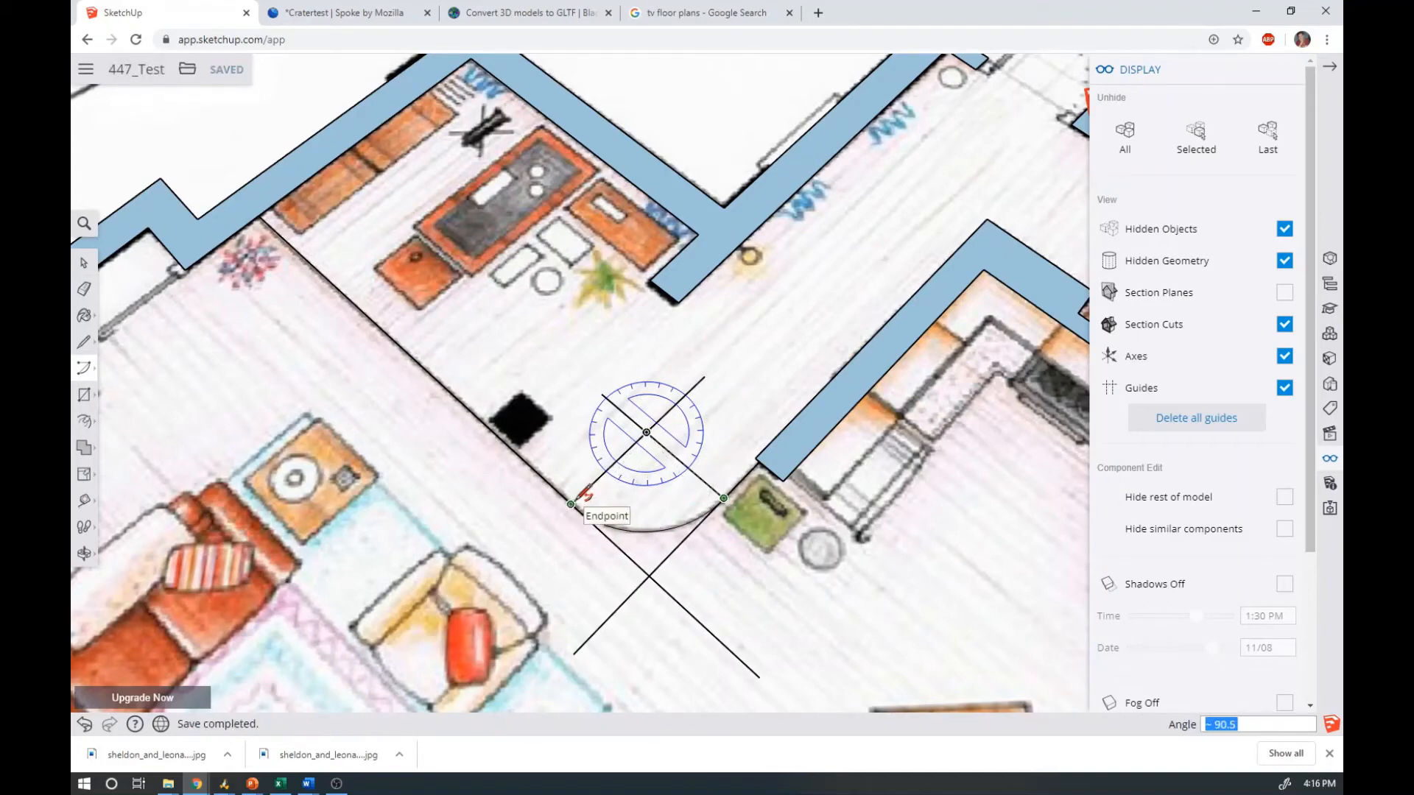
pyautogui.click(573, 504)
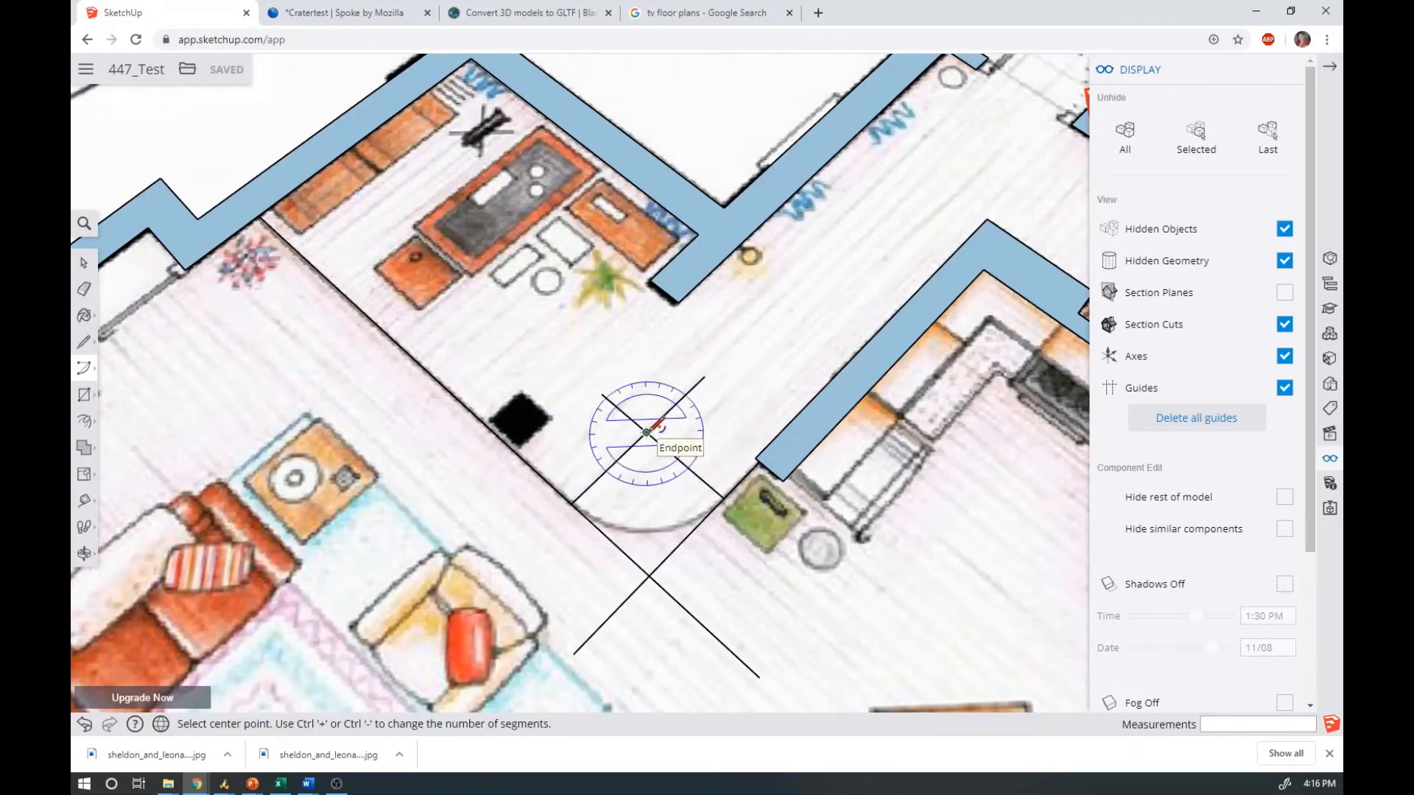
# Draw a center-point arc of about 90.5° from the construction lines' crossing, joining their endpoints on the two boundary lines along the curved corner
pyautogui.moveTo(84, 368)
pyautogui.click(647, 432)
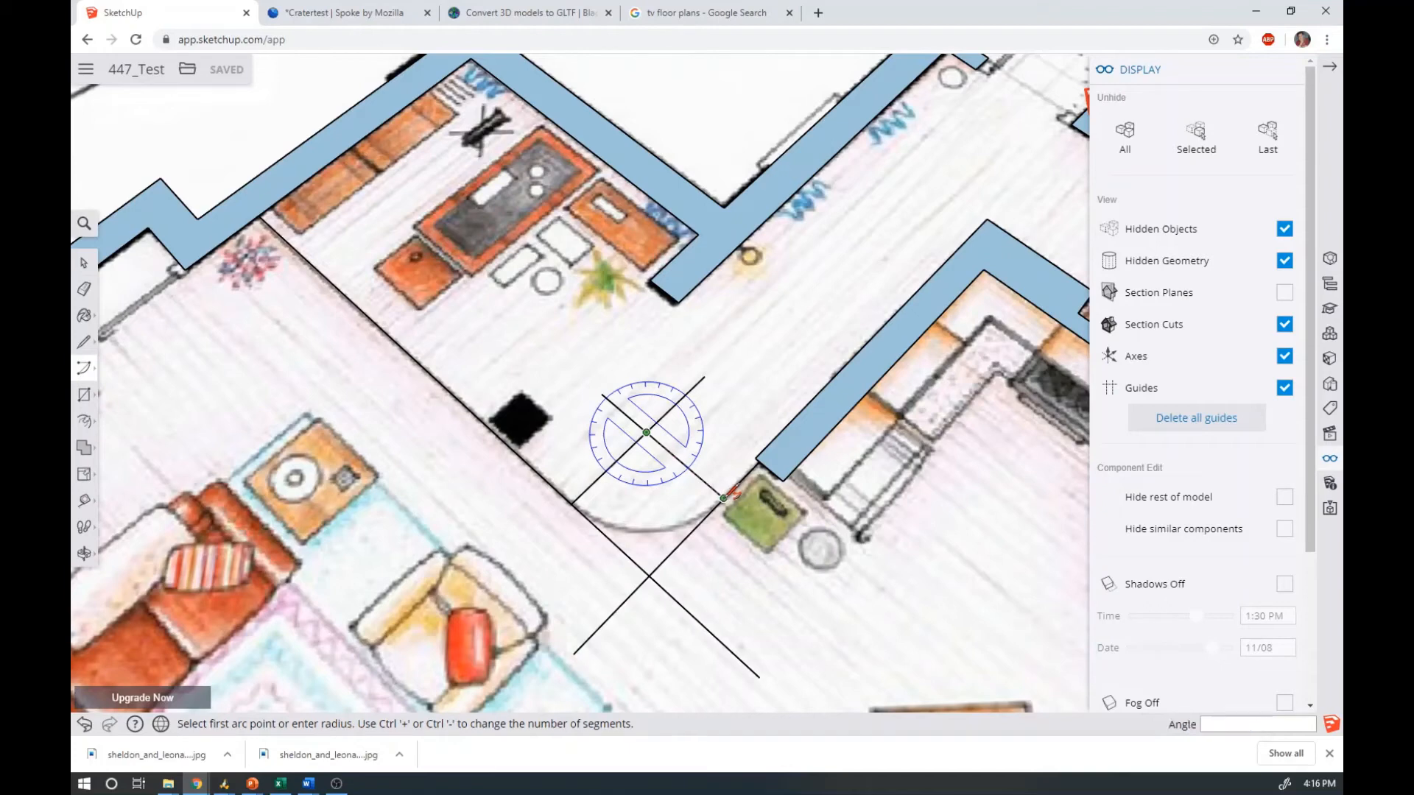
pyautogui.click(723, 498)
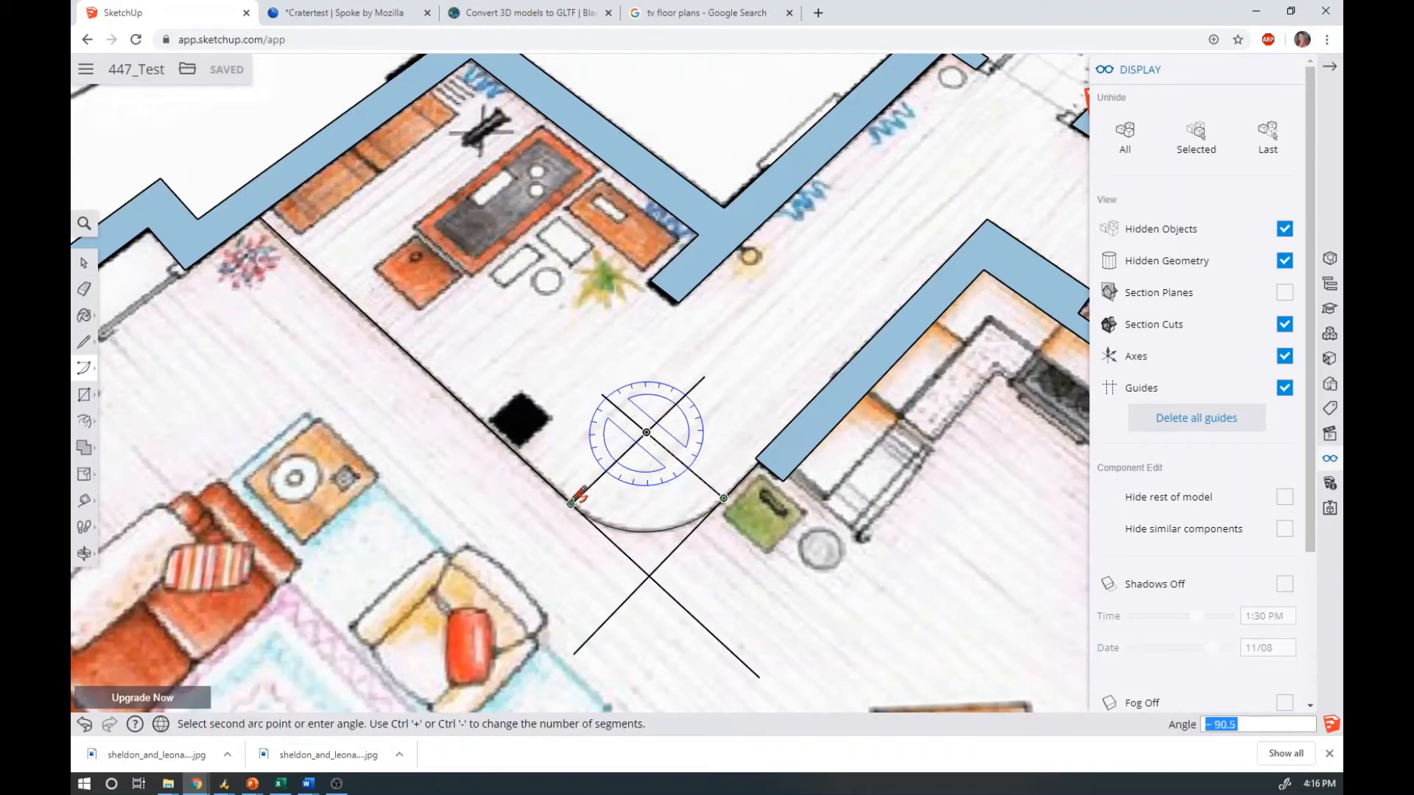
pyautogui.click(571, 503)
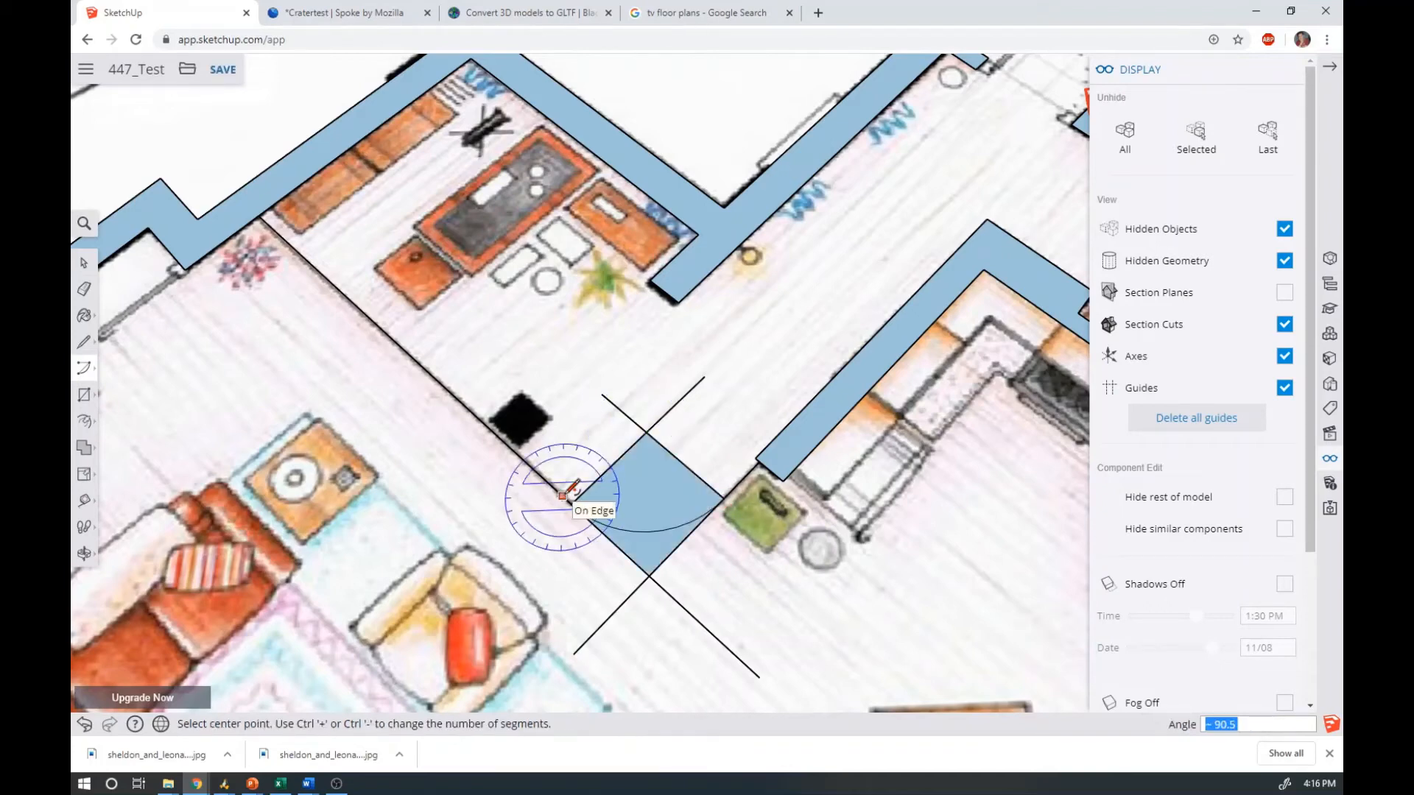
# Delete the two construction lines inside the arc, including the short ends that extend past their crossing
pyautogui.click(84, 262)
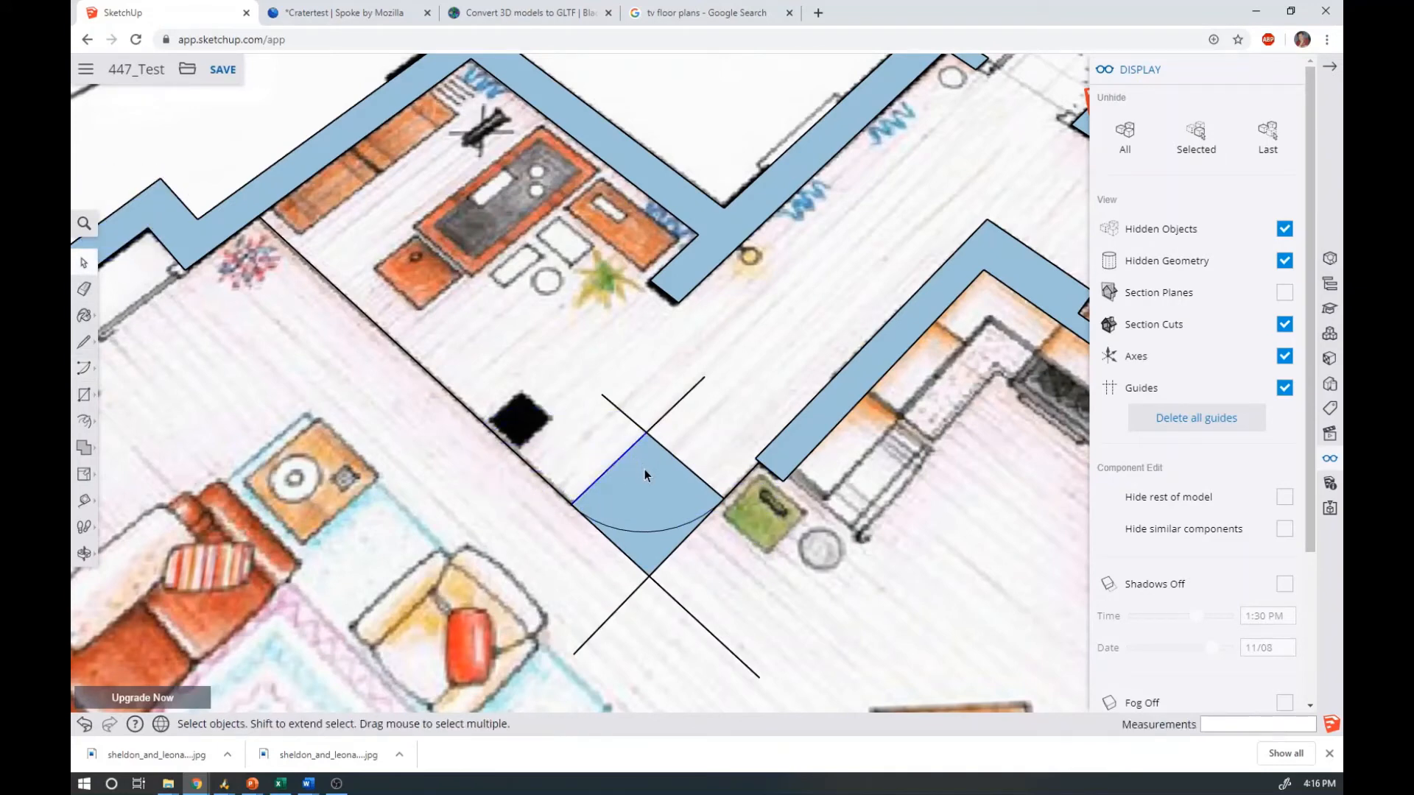
pyautogui.press('Delete')
pyautogui.click(660, 447)
pyautogui.press('Delete')
pyautogui.click(651, 428)
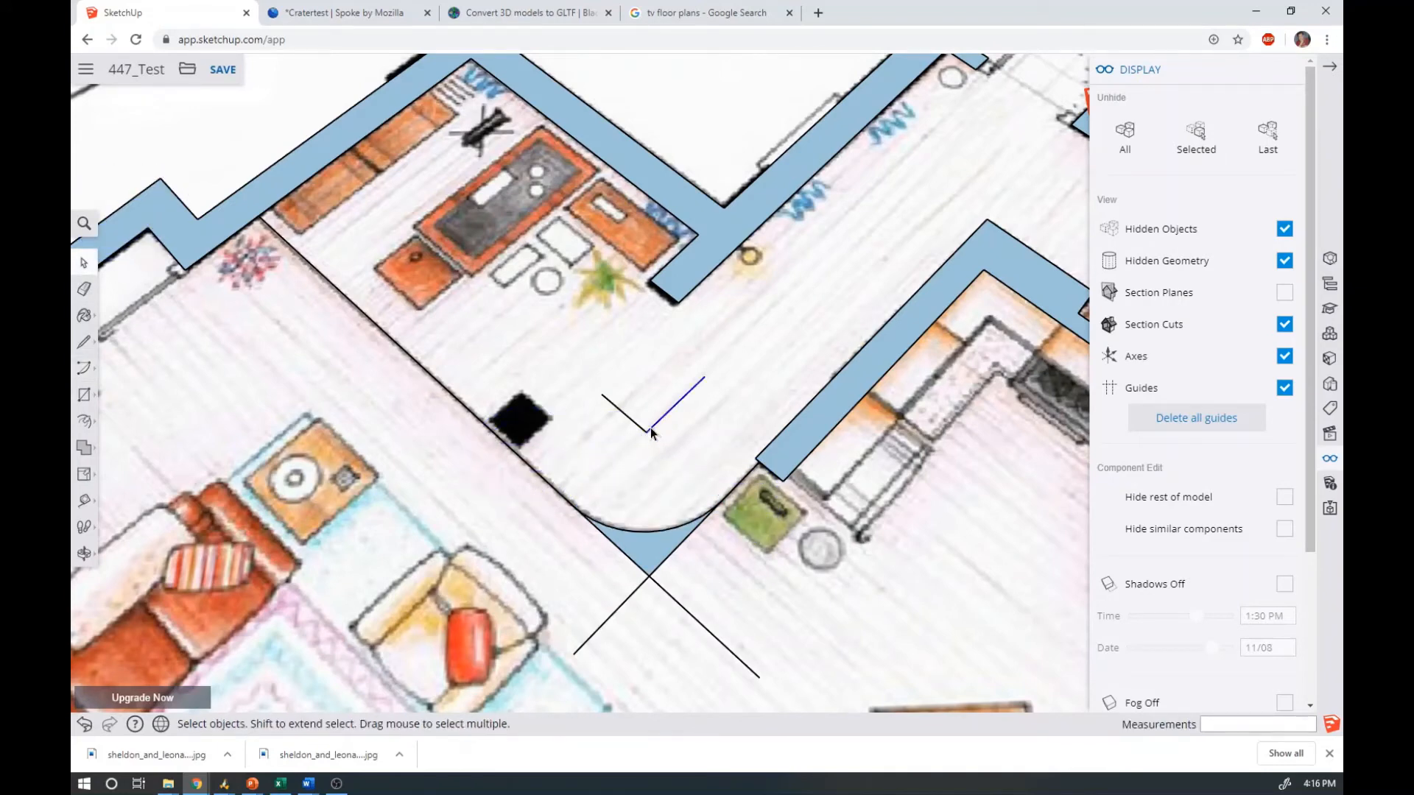
pyautogui.press('Delete')
pyautogui.click(642, 432)
pyautogui.press('Delete')
# Delete the leftover corner and the overshooting line ends outside the arc so only the curved floor boundary is left
pyautogui.click(657, 568)
pyautogui.press('Delete')
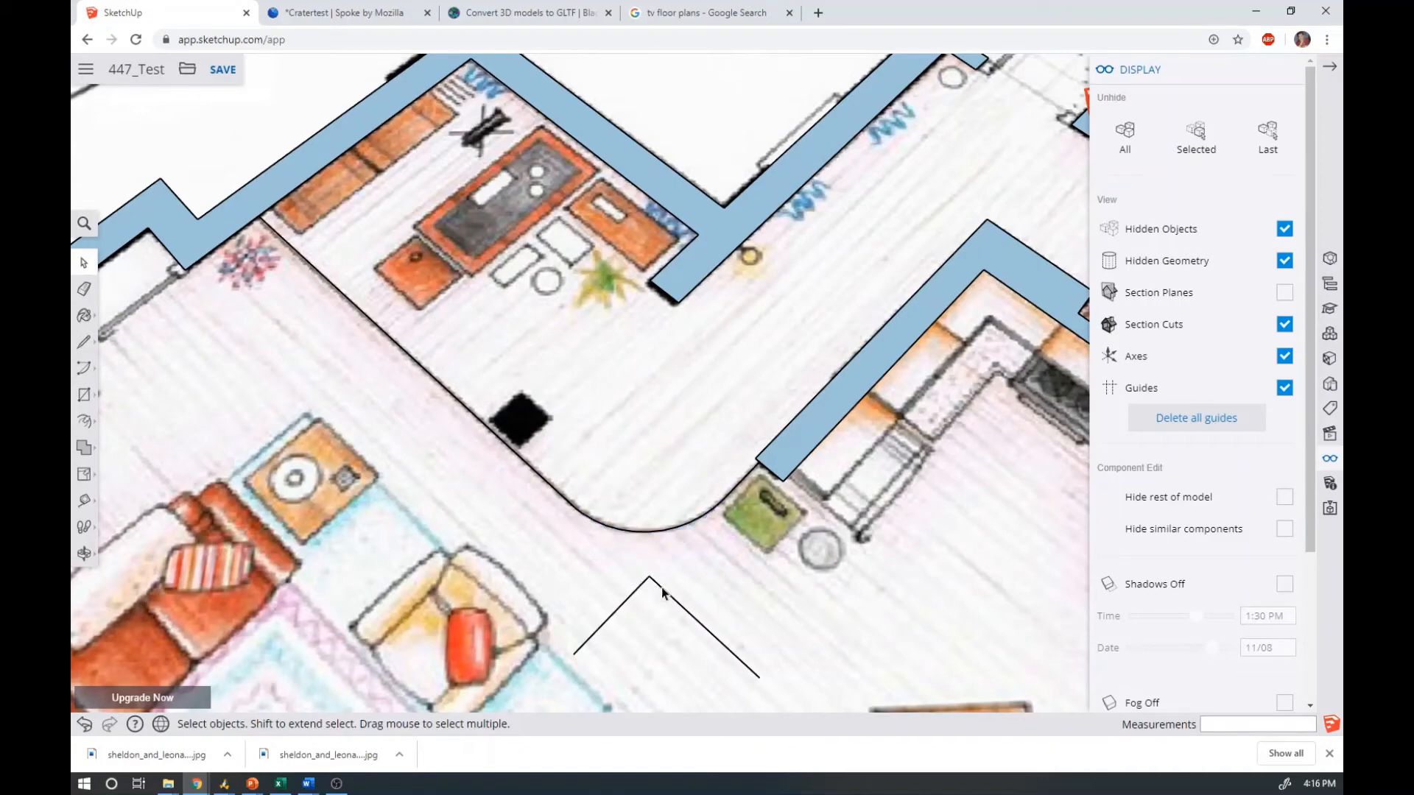
pyautogui.click(661, 586)
pyautogui.press('Delete')
pyautogui.press('Delete')
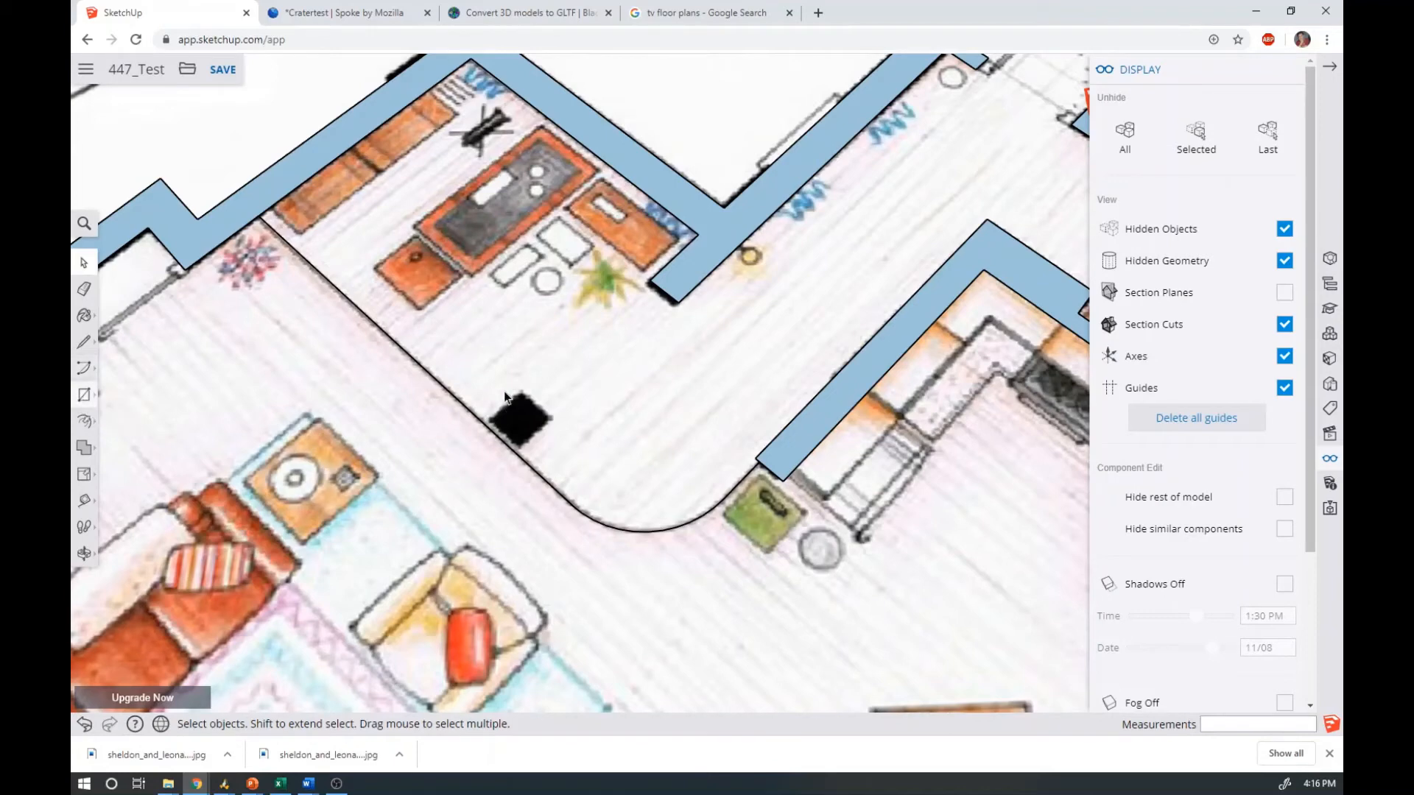
pyautogui.click(86, 396)
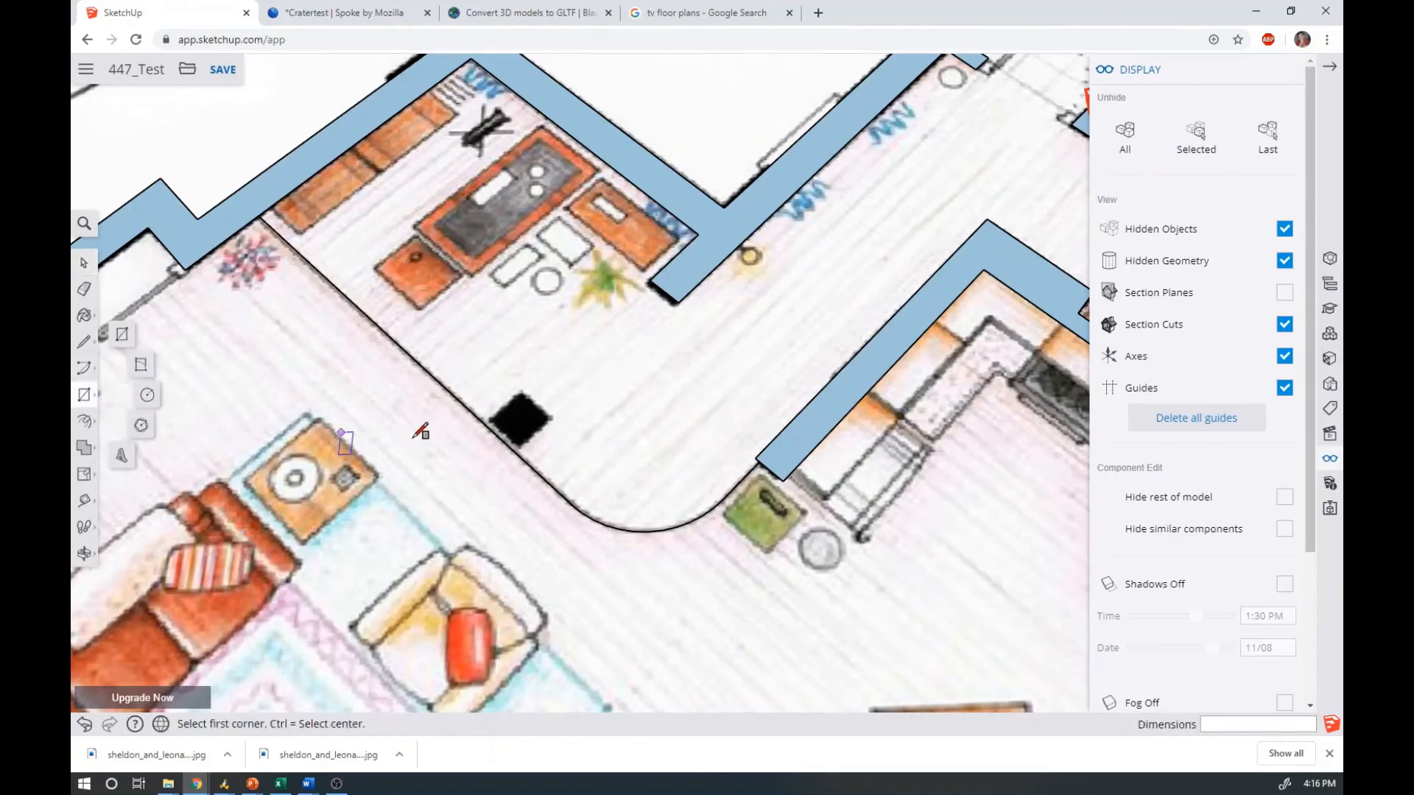
pyautogui.click(122, 337)
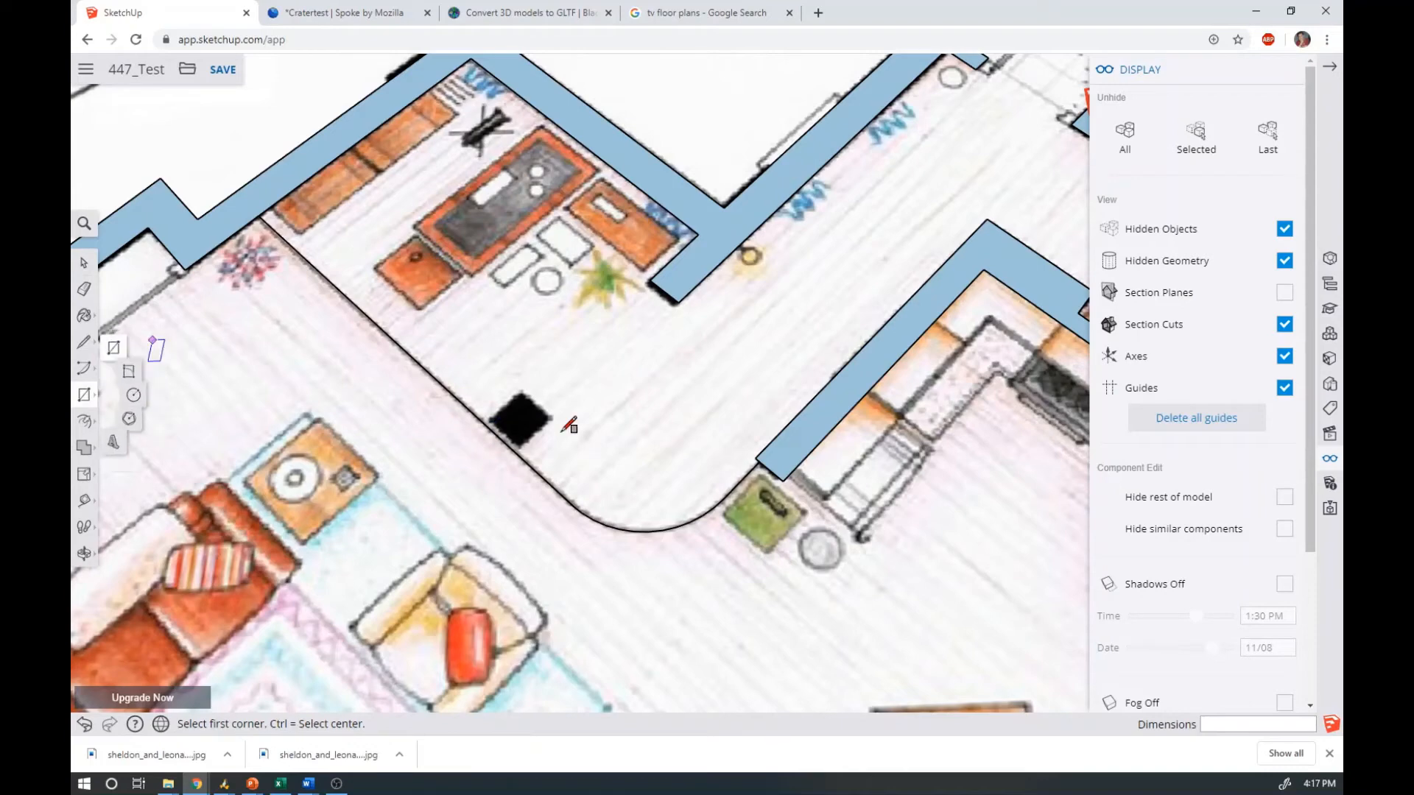
pyautogui.click(493, 416)
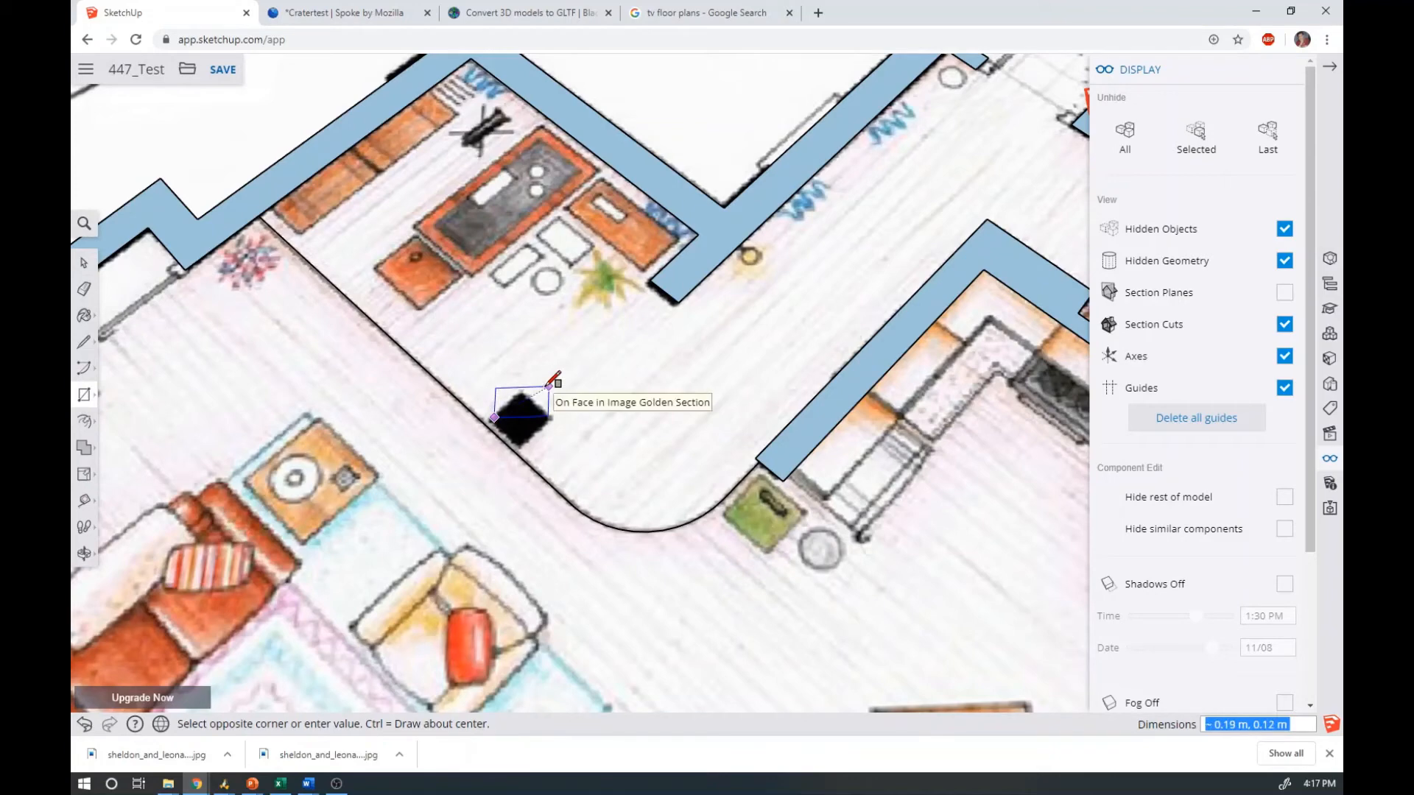
pyautogui.click(548, 387)
pyautogui.hotkey('ctrl', 'z')
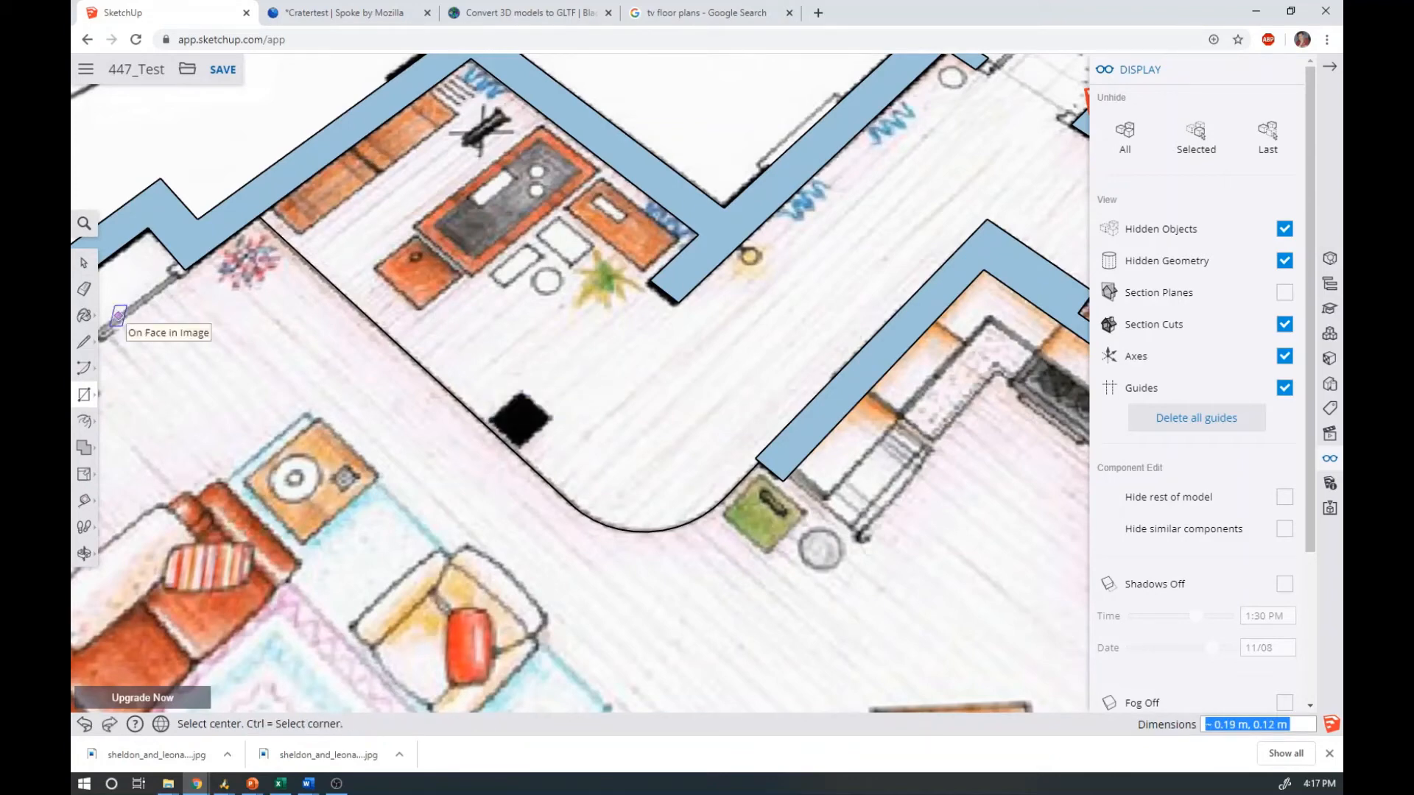
# Trace the black square column beside the study boundary with four connected lines, sides about 0.15 m, to form a closed face
pyautogui.click(84, 341)
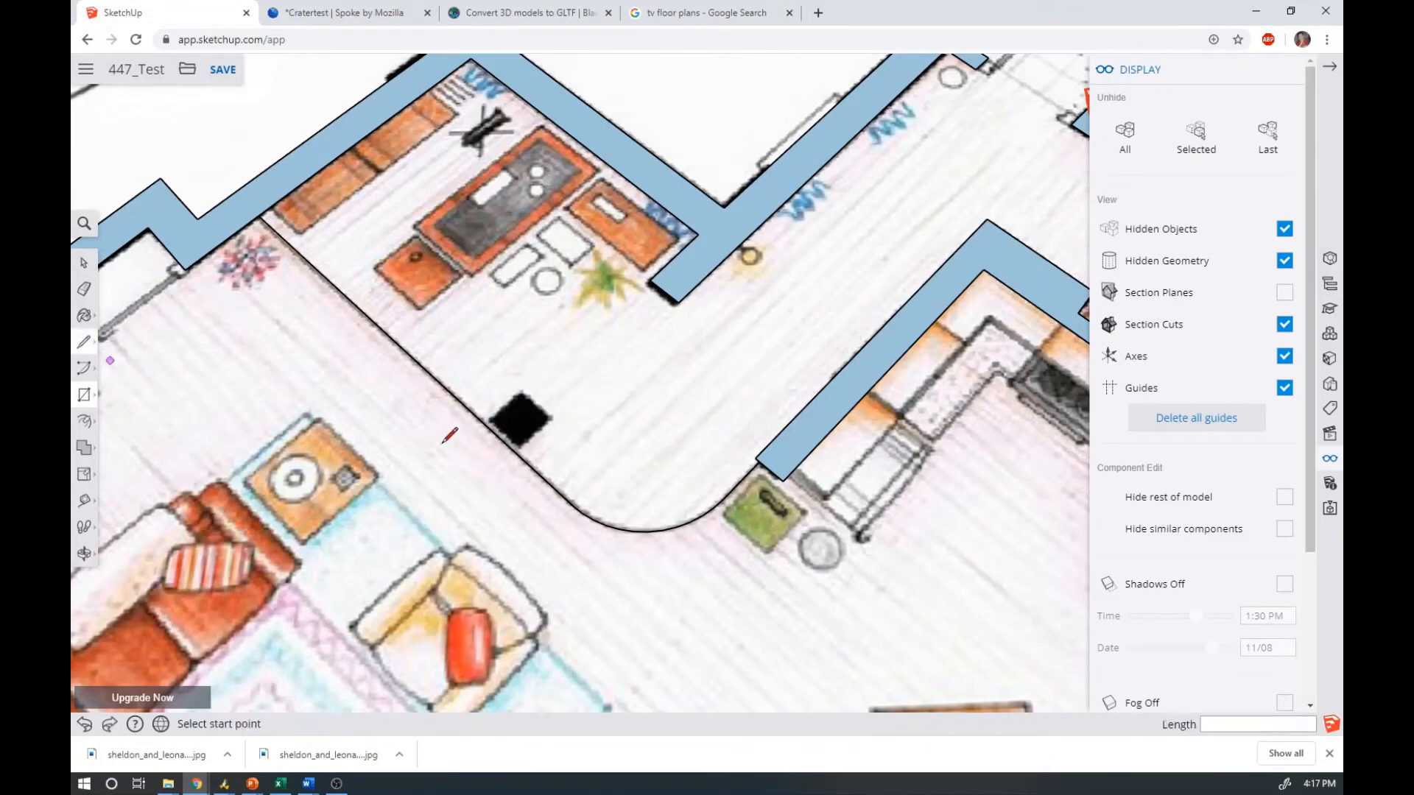
pyautogui.scroll(5, 491, 417)
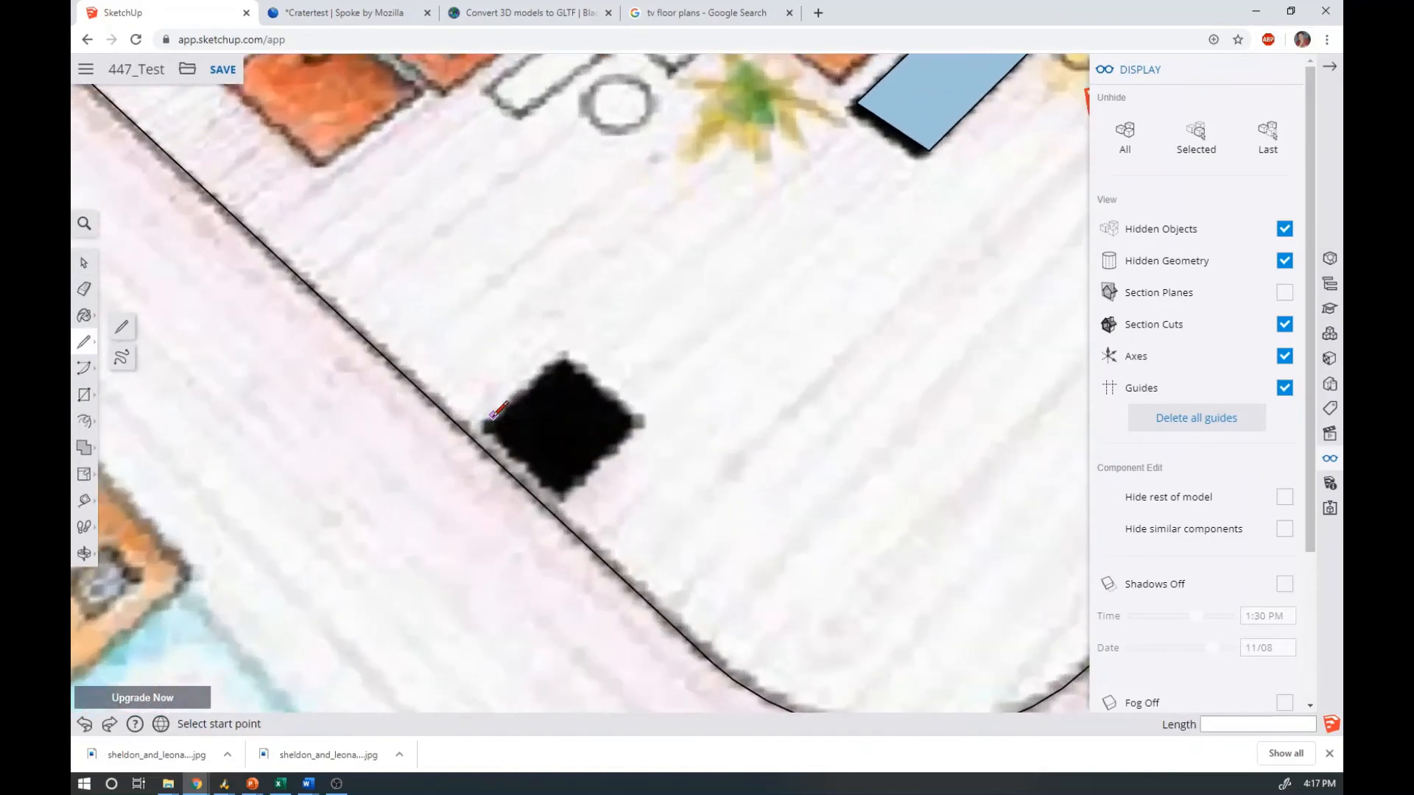
pyautogui.click(488, 428)
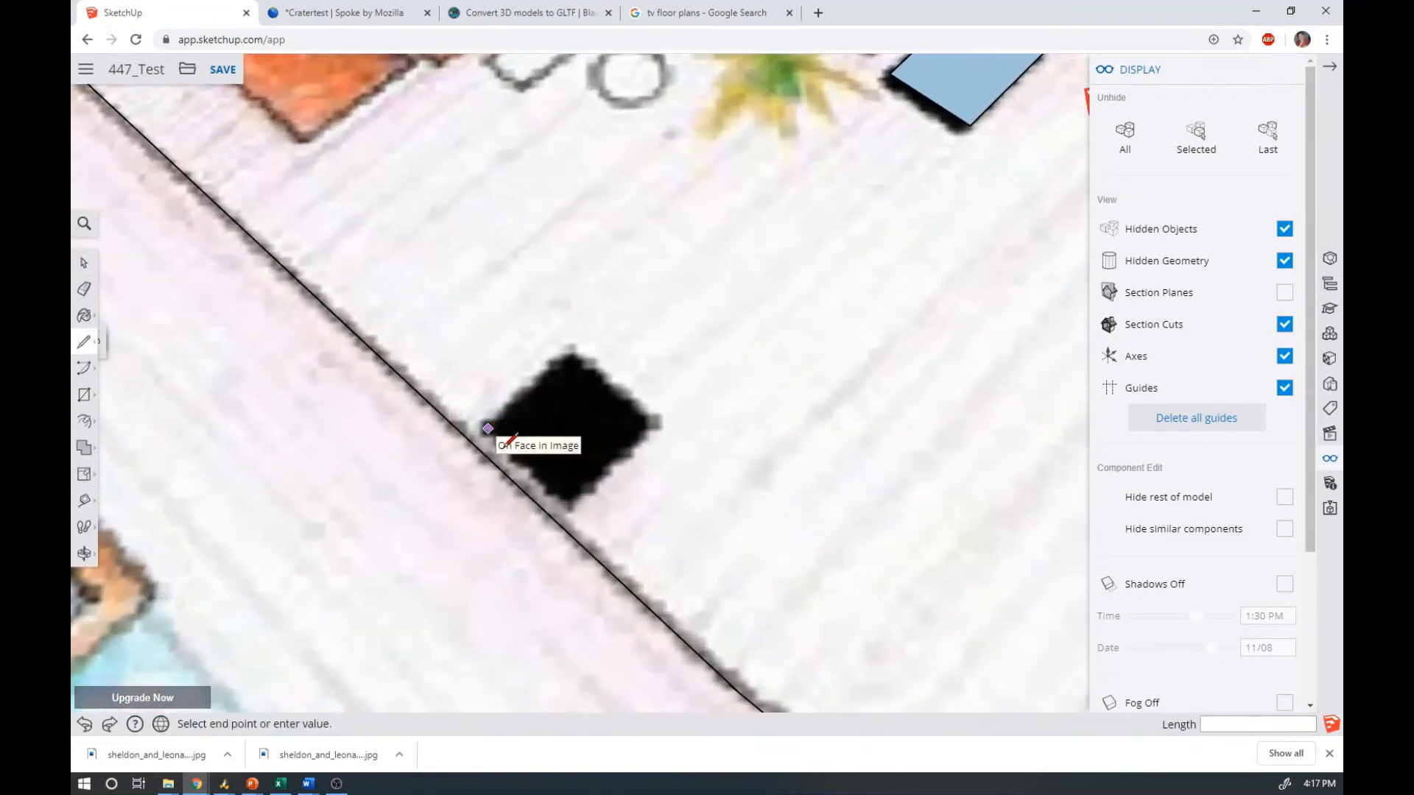
pyautogui.click(571, 503)
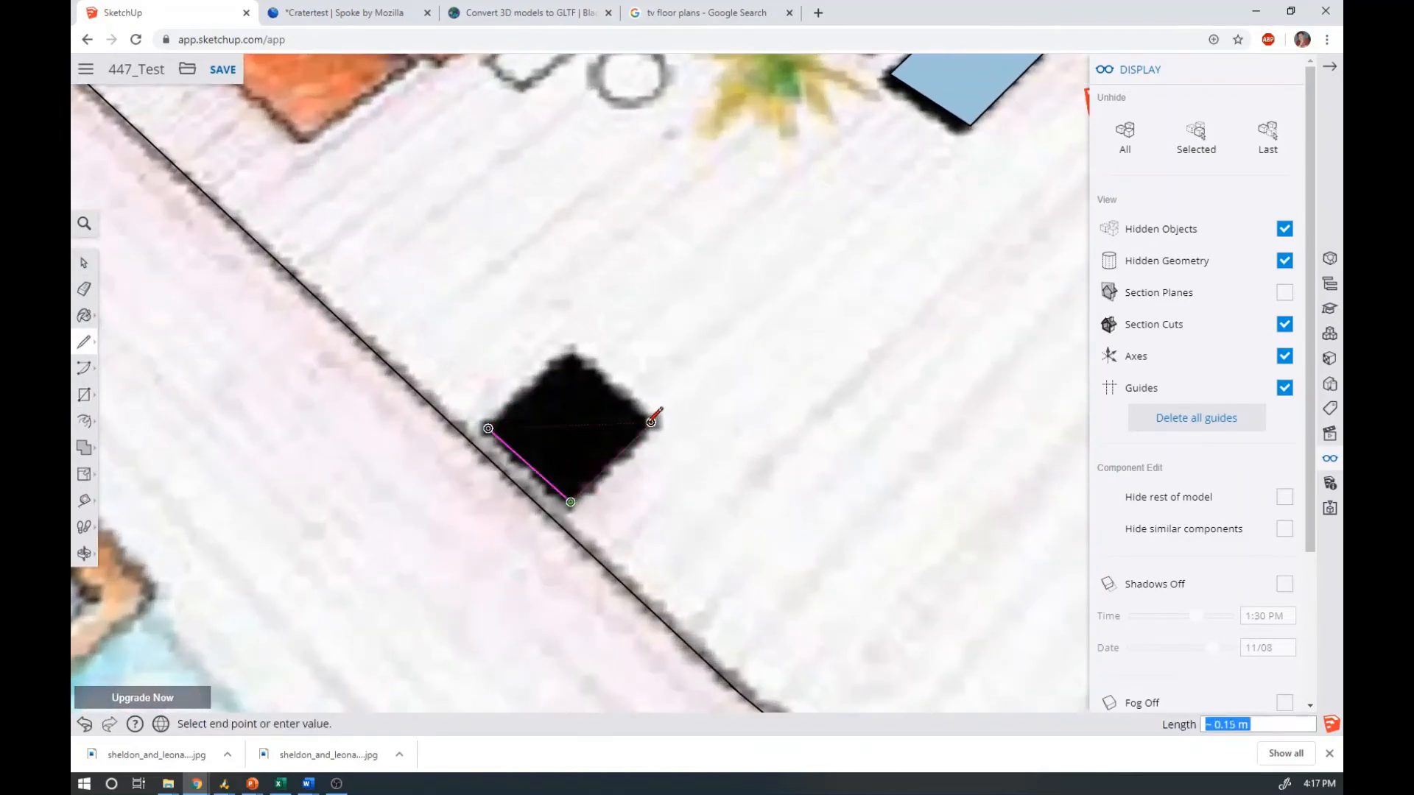
pyautogui.click(651, 422)
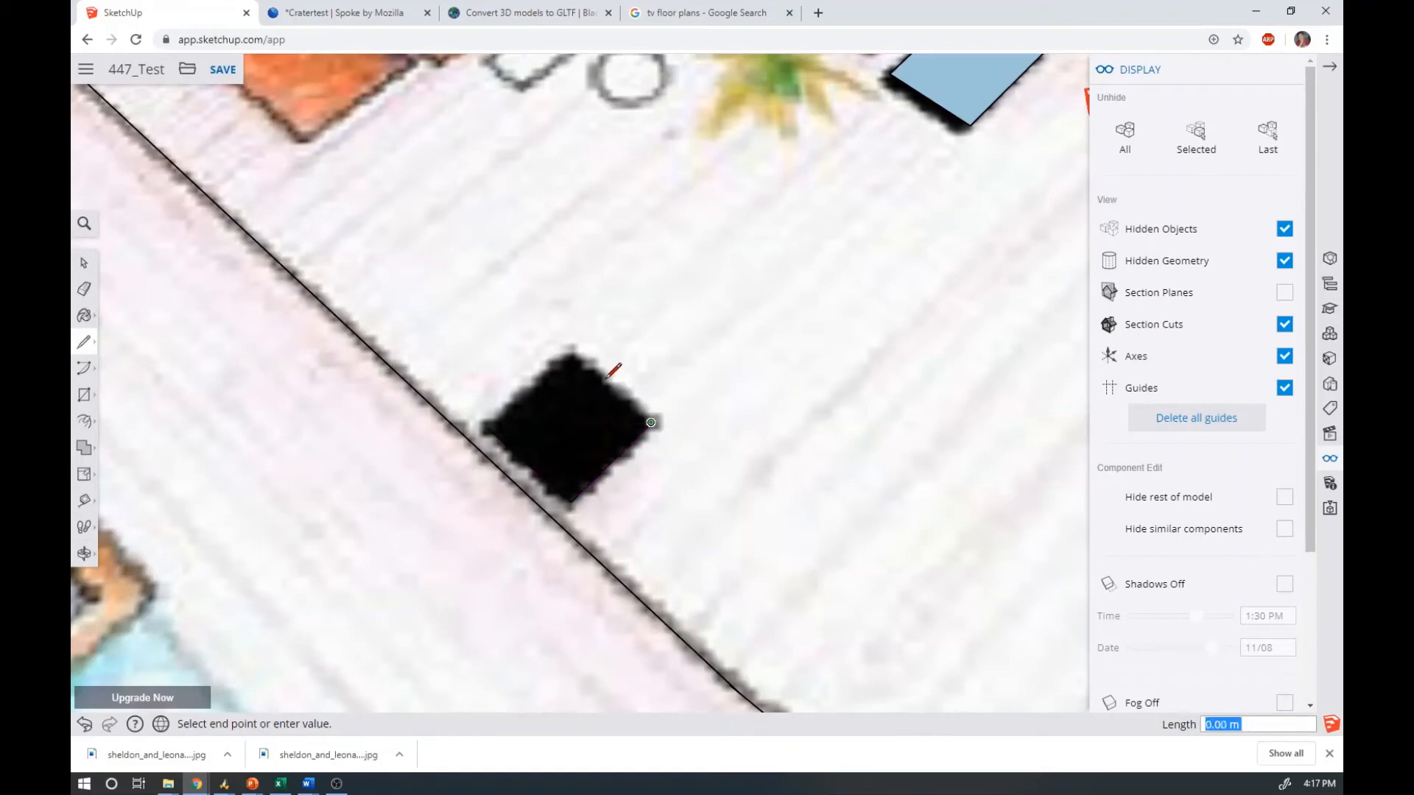
pyautogui.click(573, 358)
pyautogui.click(488, 429)
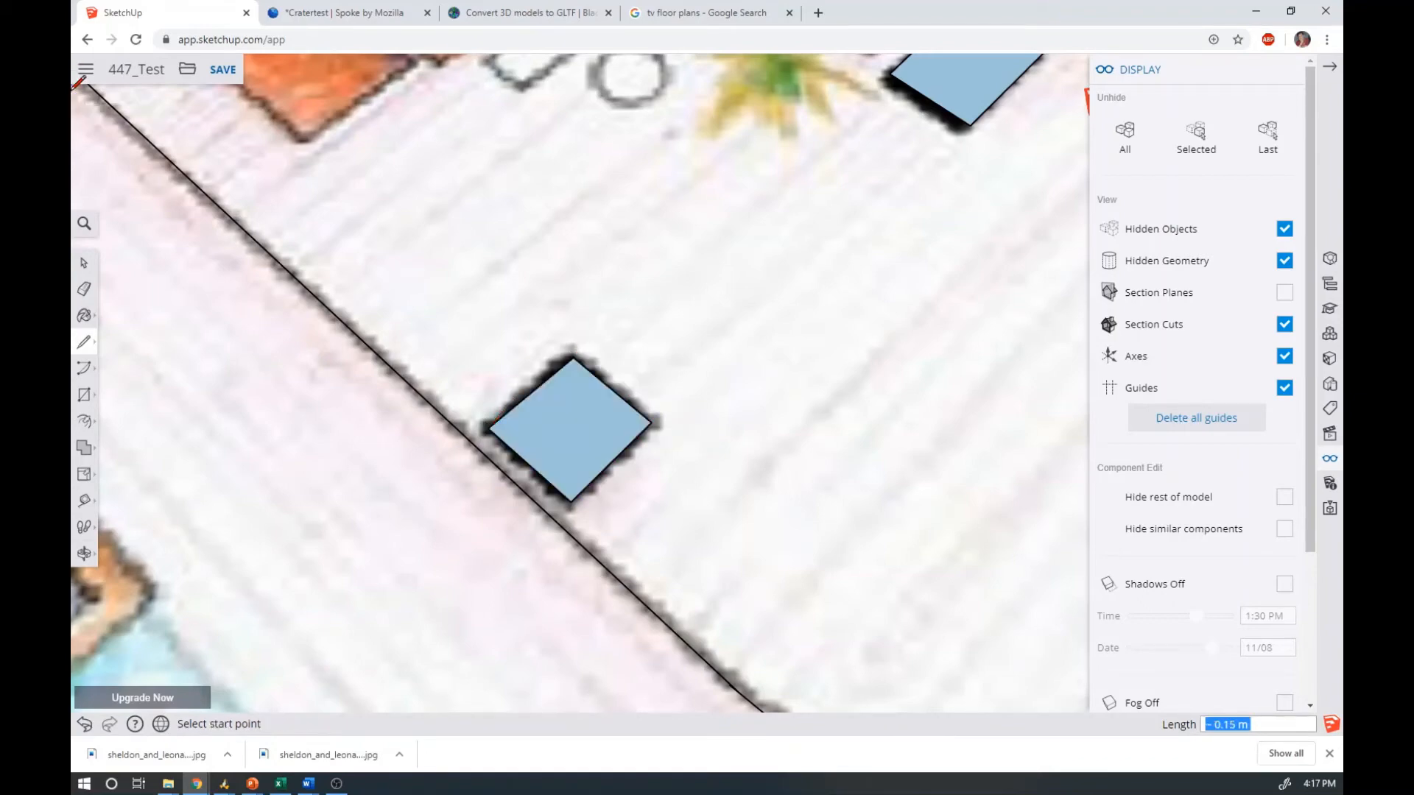
# Redraw the 0.05 m end edge and the cabinet-side edge of the short wall stub between the wooden cabinet and the window recess
pyautogui.scroll(-5, 440, 175)
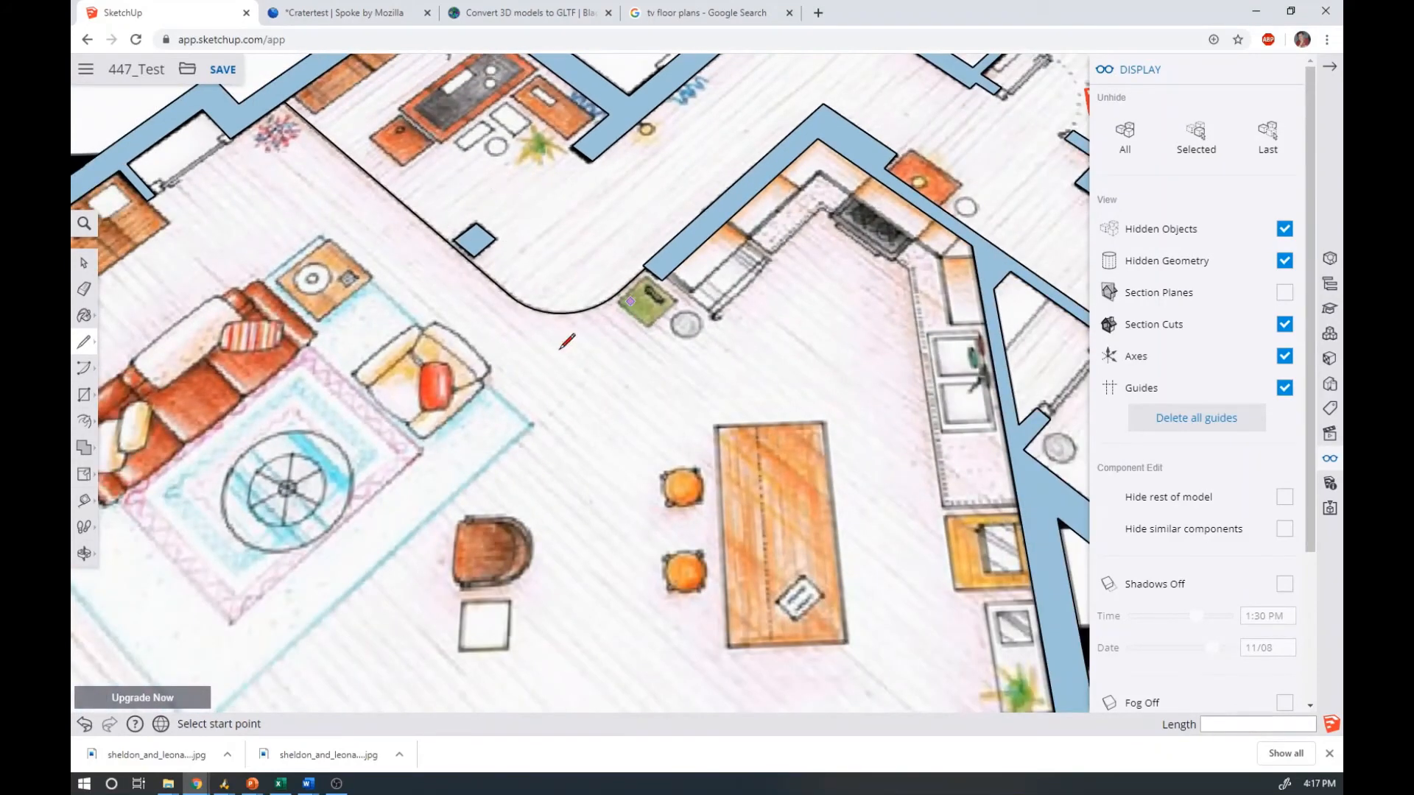
pyautogui.scroll(-3, 531, 364)
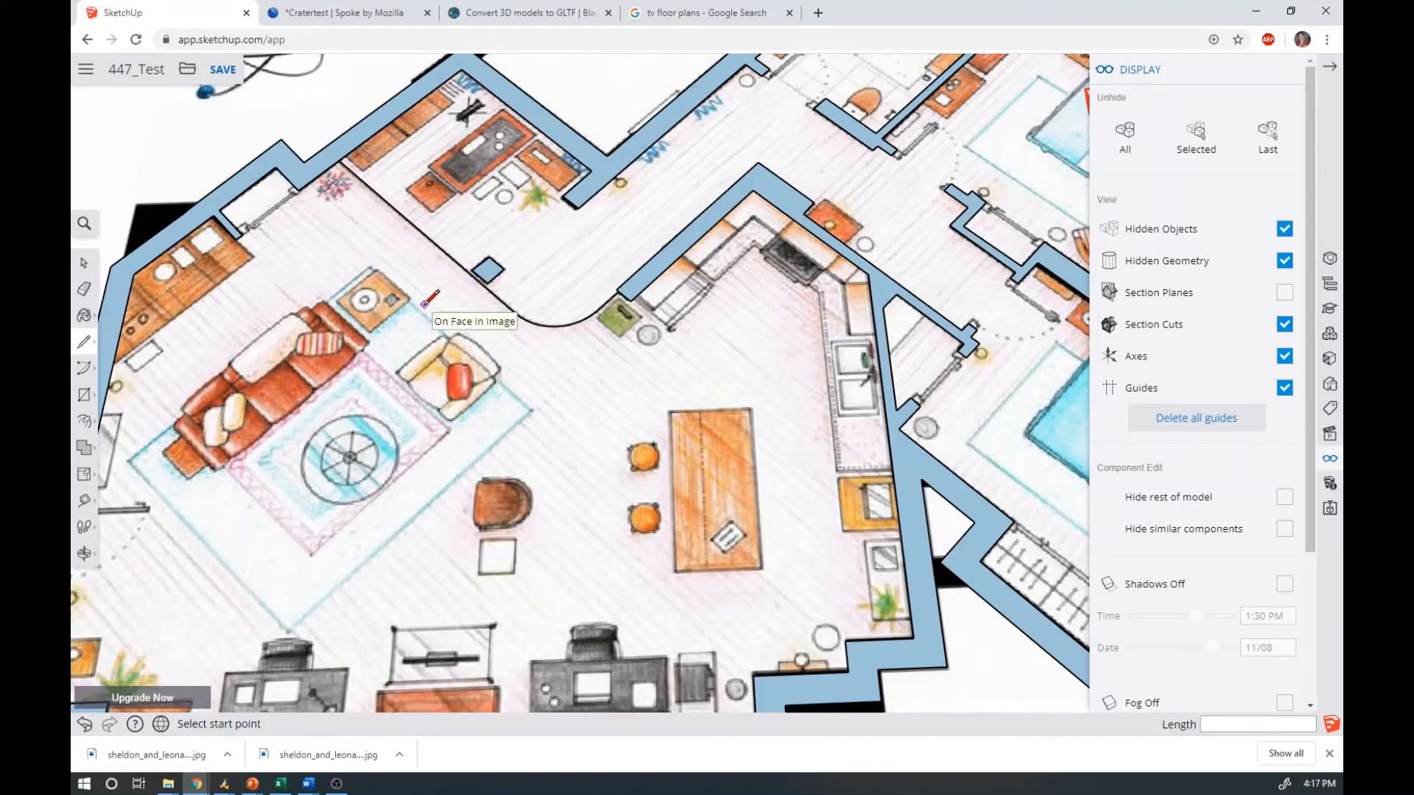
pyautogui.scroll(5, 273, 243)
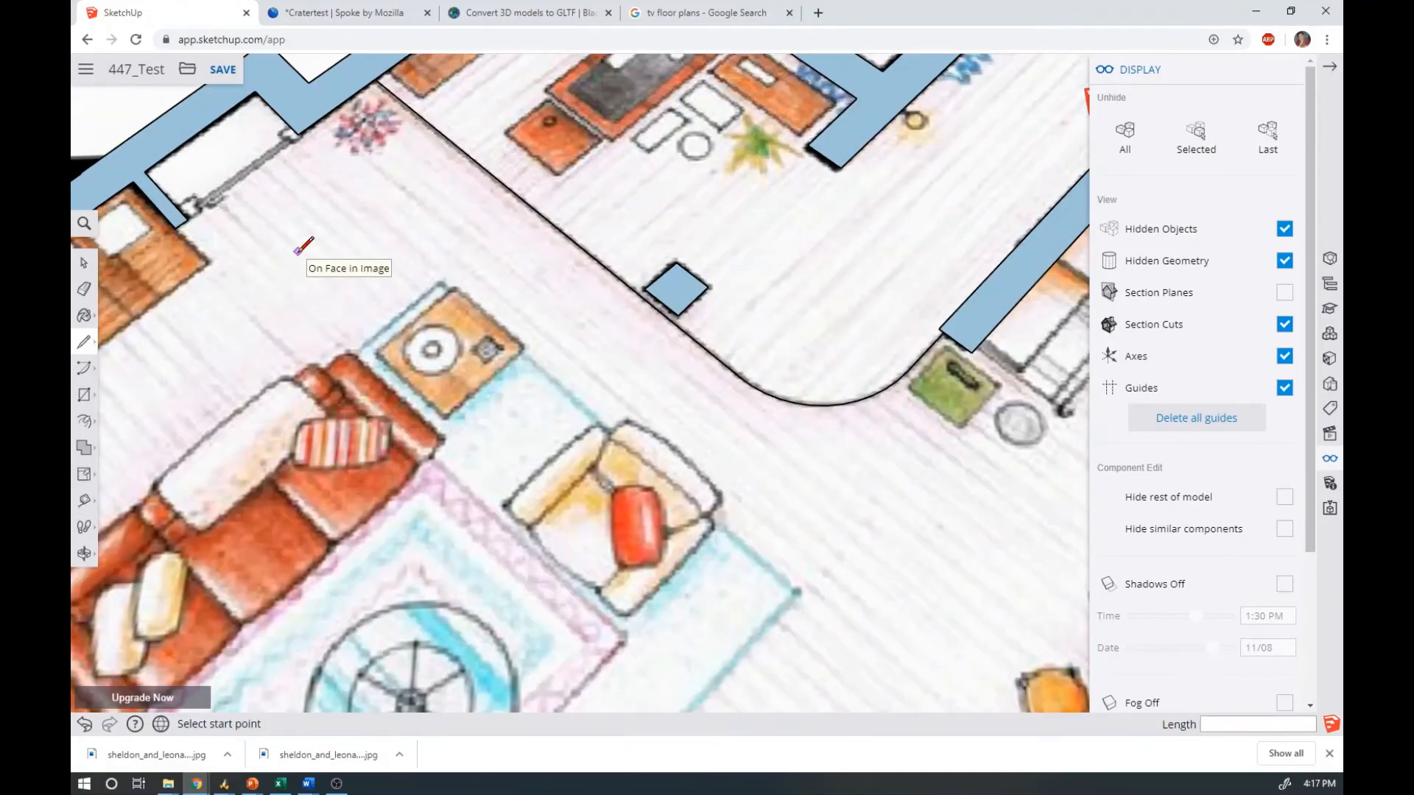
pyautogui.scroll(4, 145, 249)
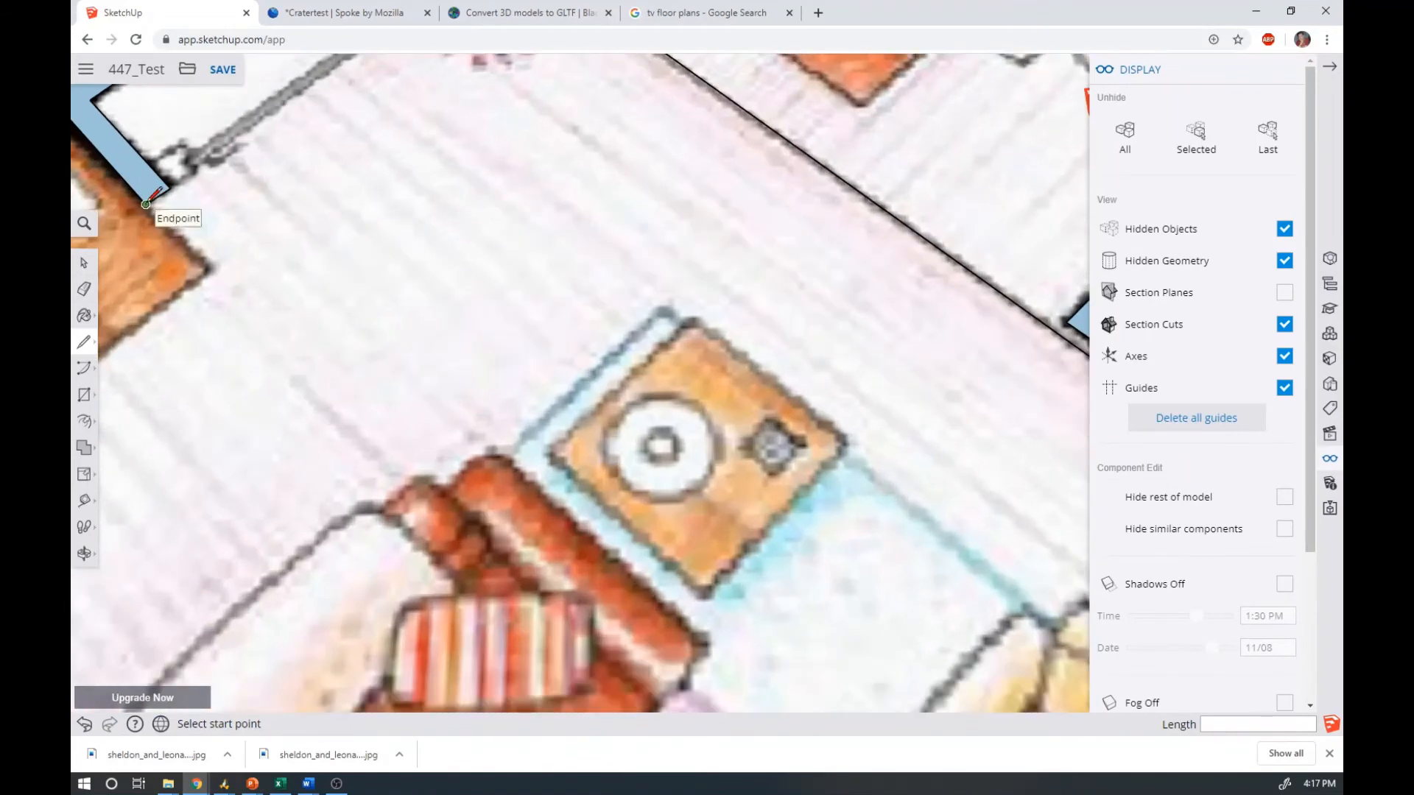
pyautogui.scroll(2, 170, 189)
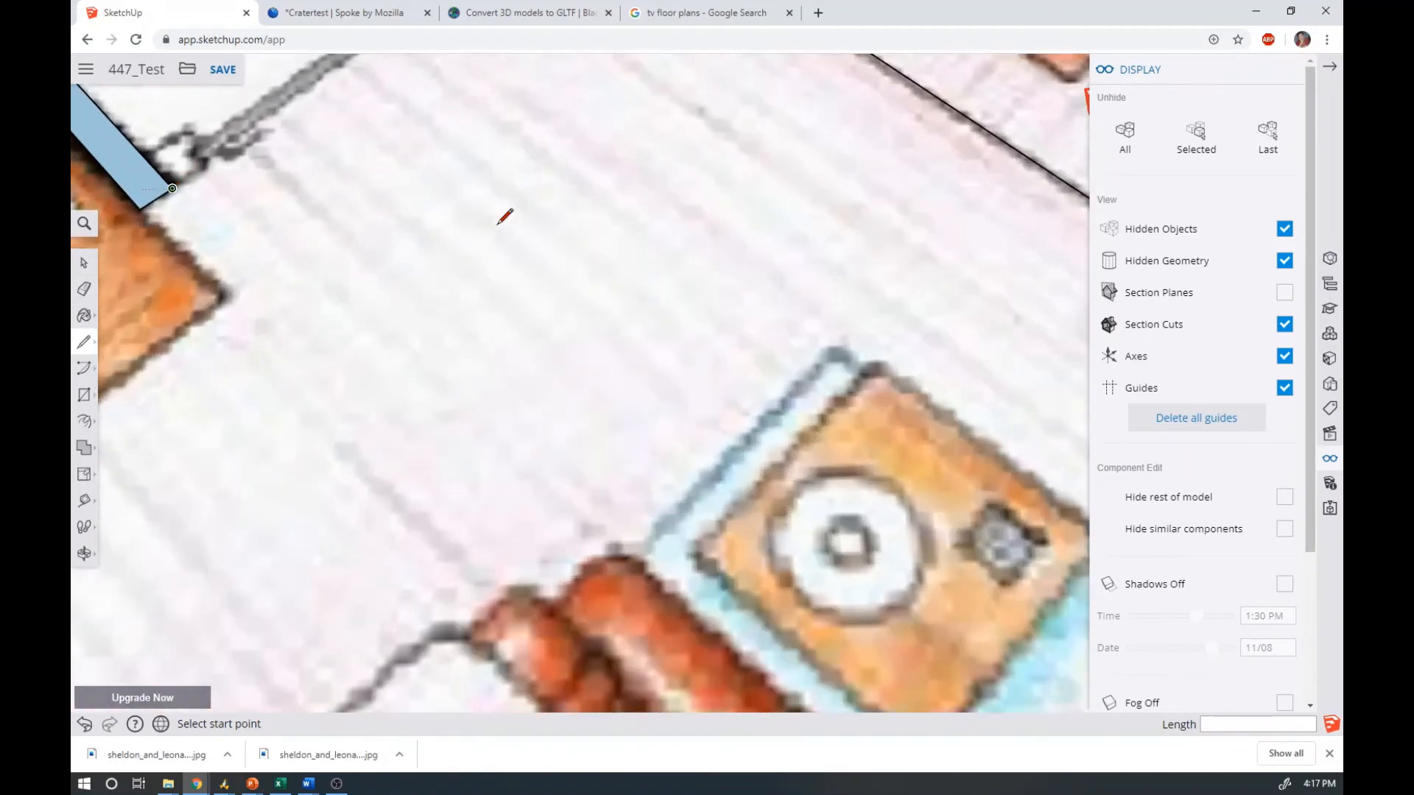
pyautogui.scroll(-5, 690, 226)
pyautogui.scroll(3, 318, 184)
pyautogui.scroll(2, 344, 168)
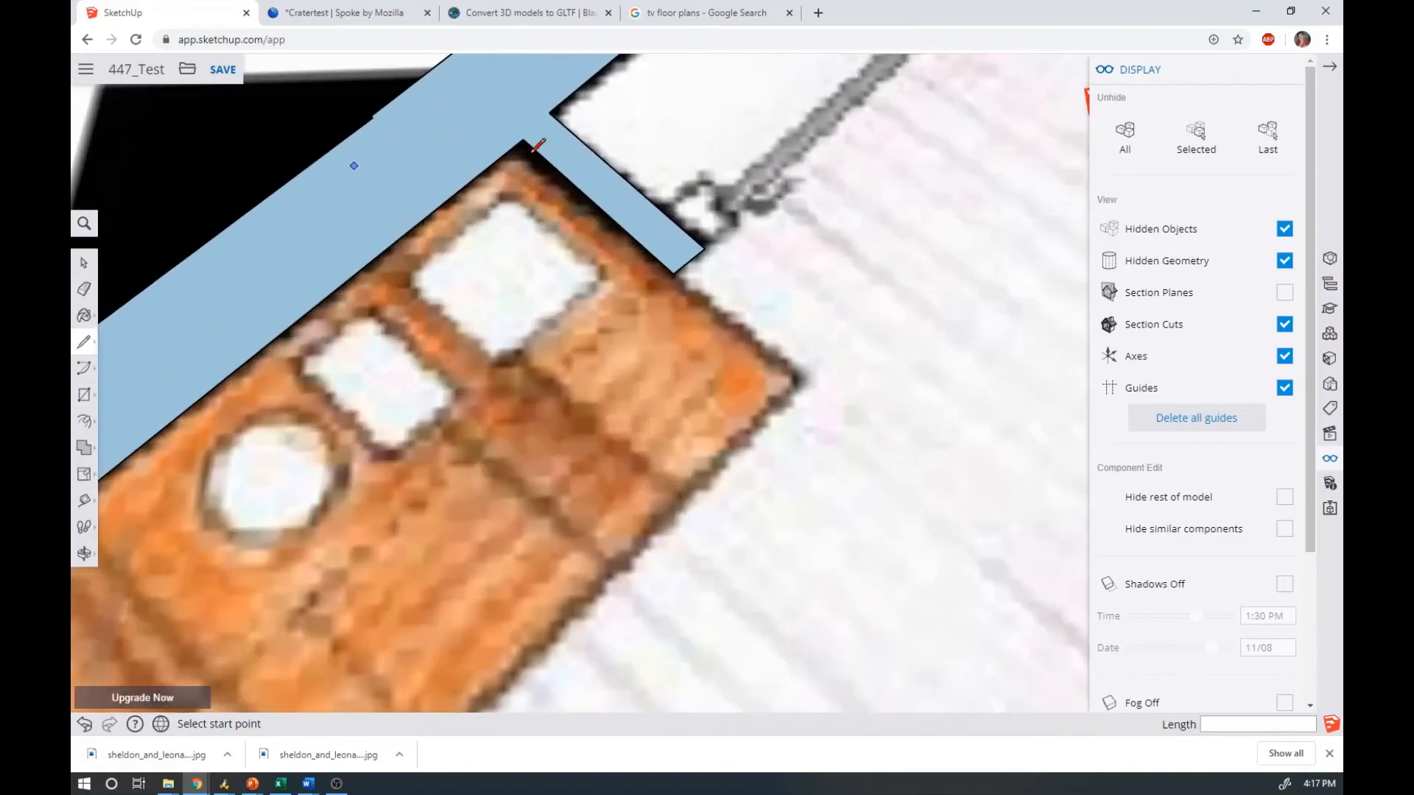
pyautogui.click(705, 248)
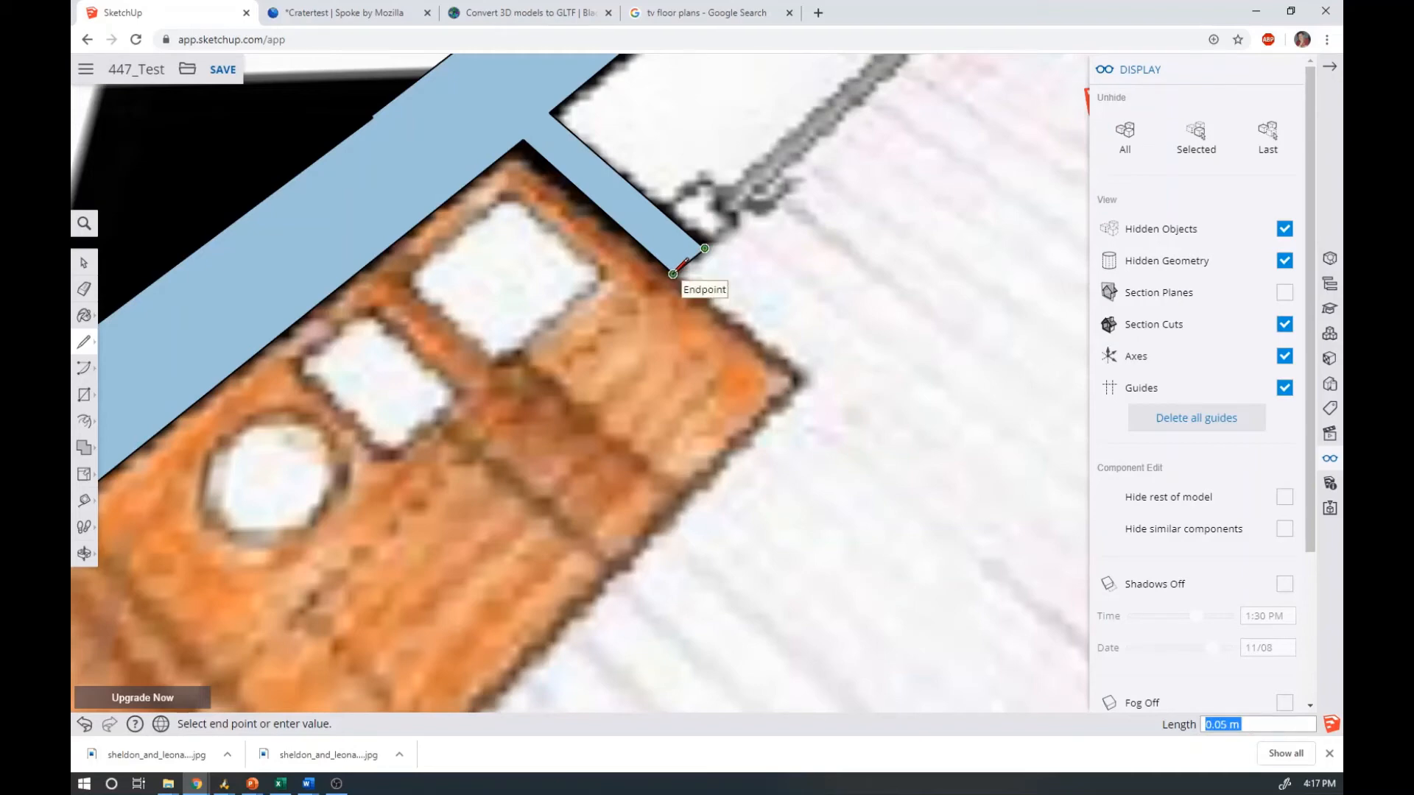
pyautogui.click(672, 273)
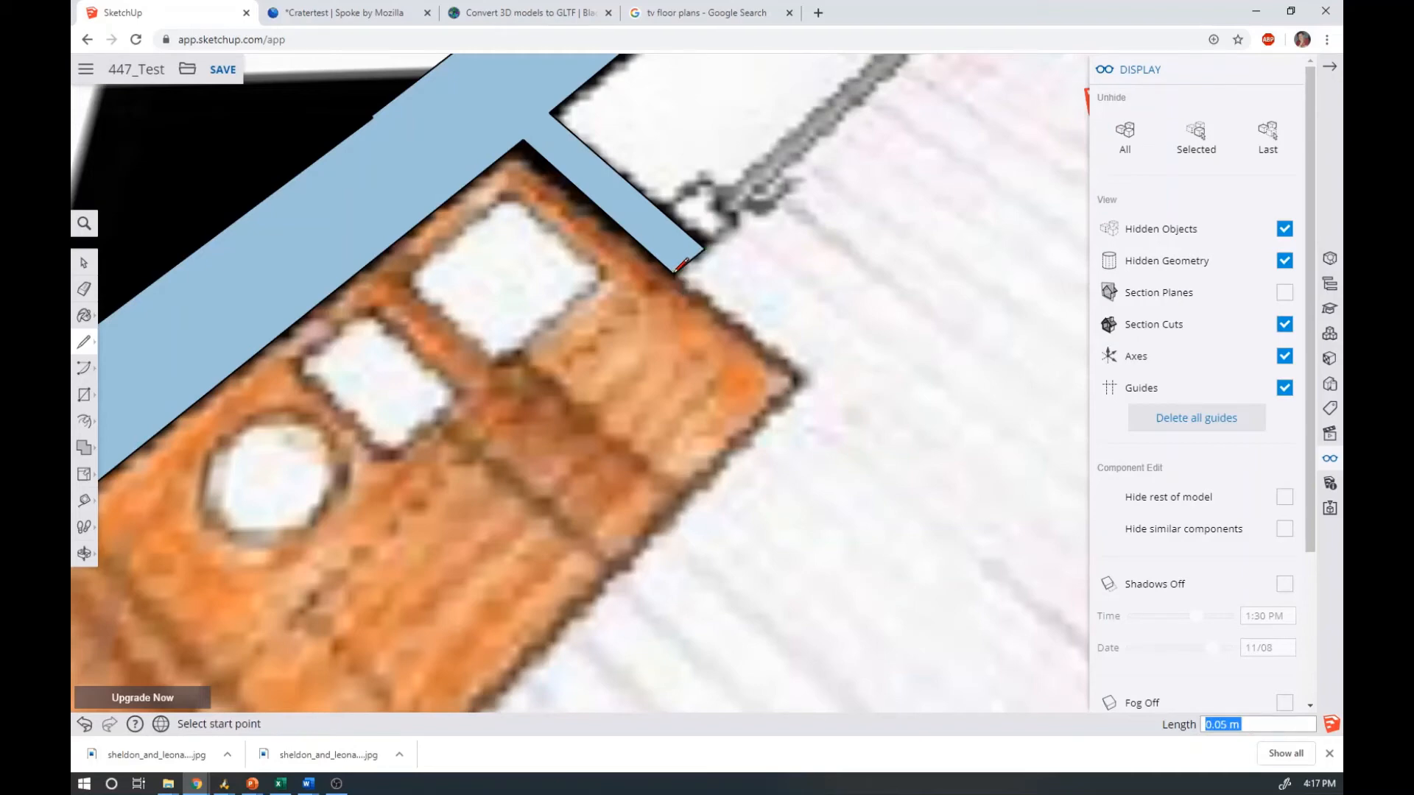
pyautogui.click(523, 138)
pyautogui.click(673, 272)
# Draw a line about 0.19 m long from the kitchen wall's end corner along the curved boundary to fill the enclosed floor with a face
pyautogui.scroll(-10, 769, 266)
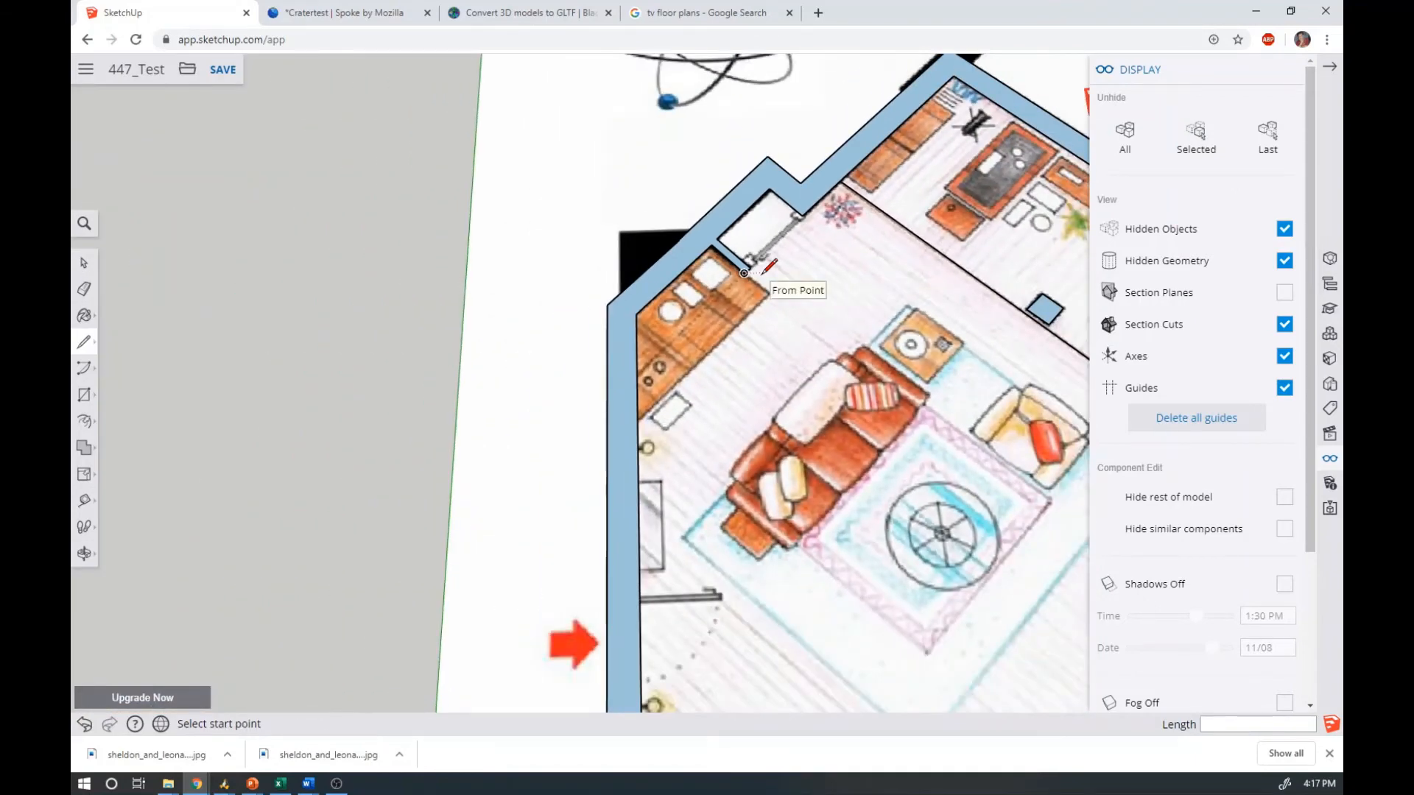
pyautogui.scroll(-4, 747, 272)
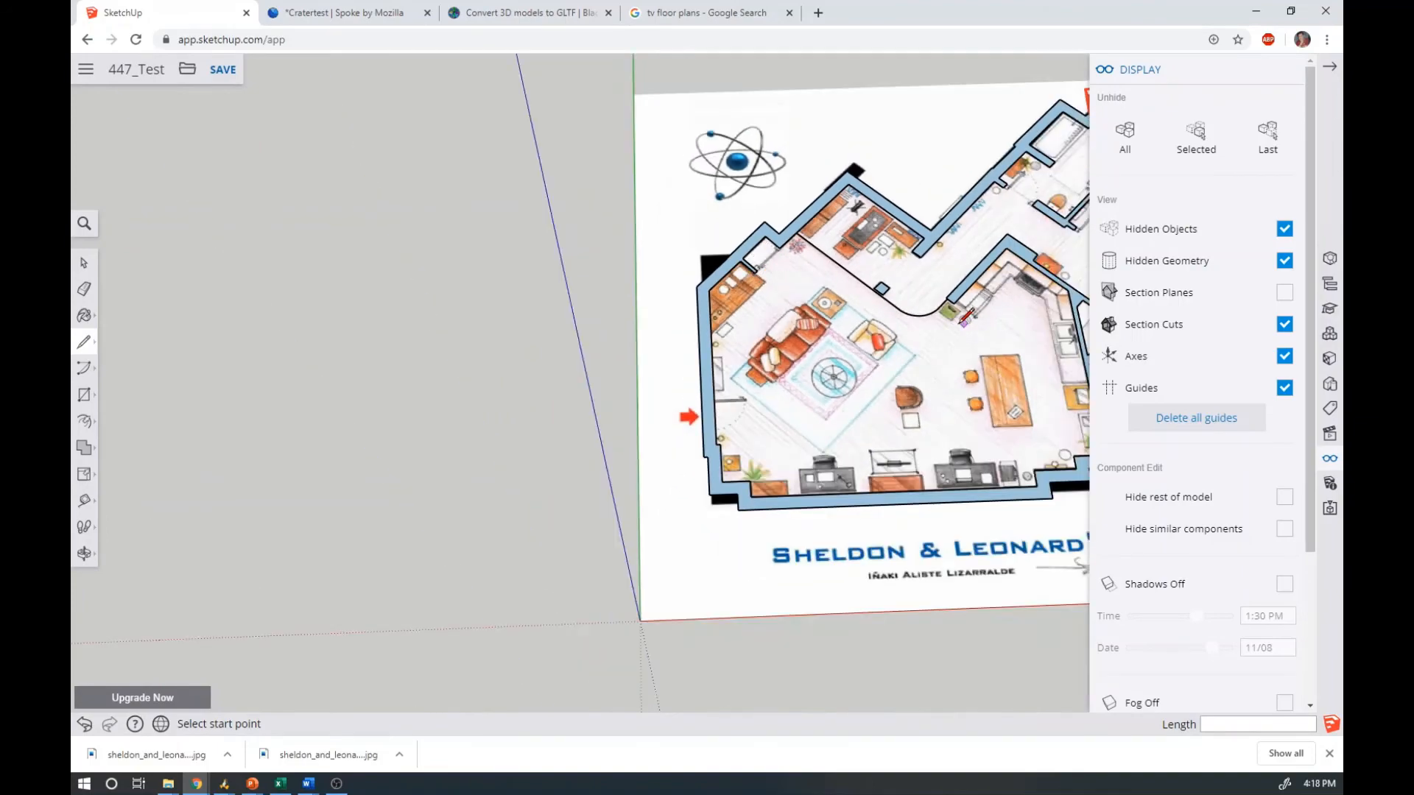
pyautogui.scroll(10, 964, 318)
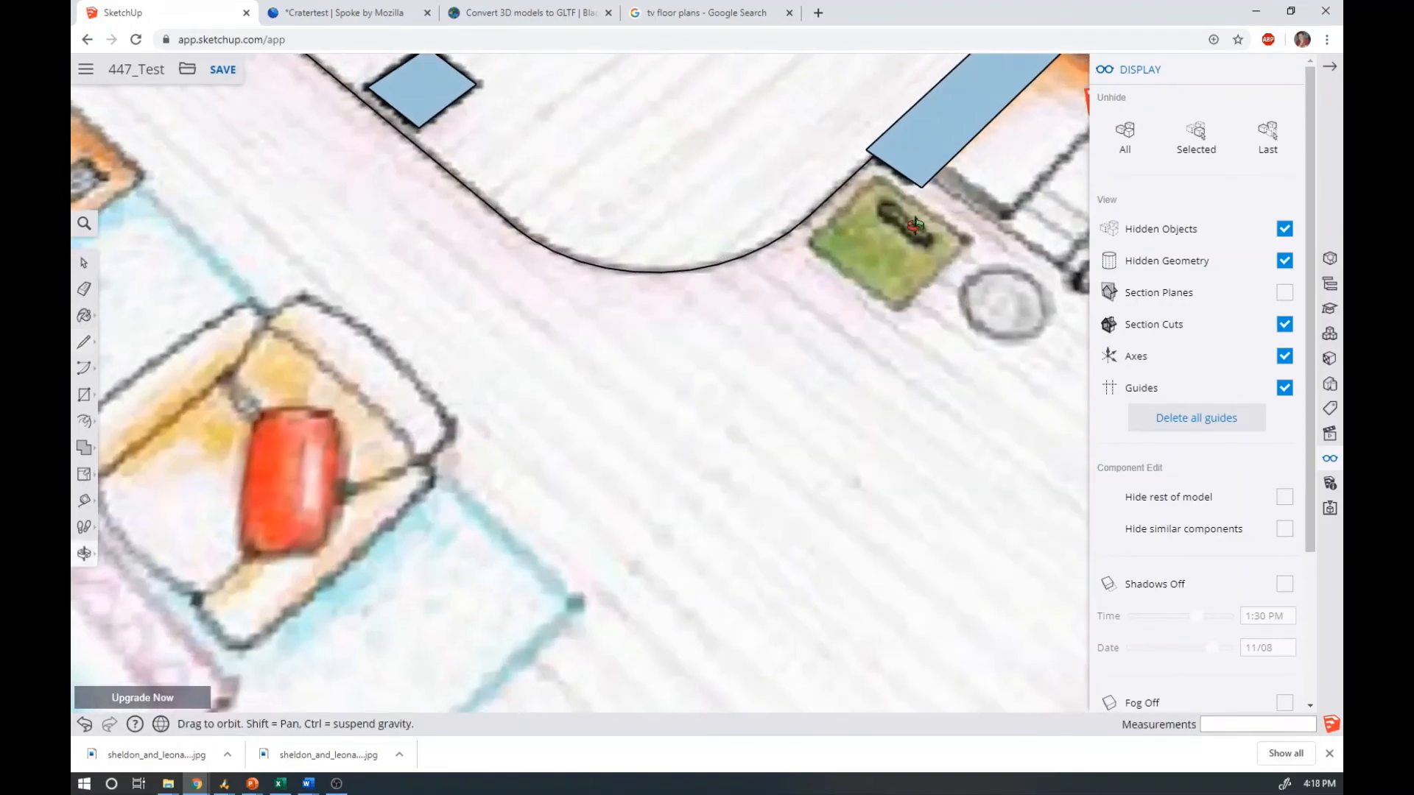
pyautogui.moveTo(915, 226); pyautogui.dragTo(913, 81, button='middle')
pyautogui.moveTo(767, 373)
pyautogui.mouseDown(button='middle')
pyautogui.moveTo(855, 188)
pyautogui.moveTo(830, 386)
pyautogui.moveTo(868, 208)
pyautogui.mouseUp(button='middle')
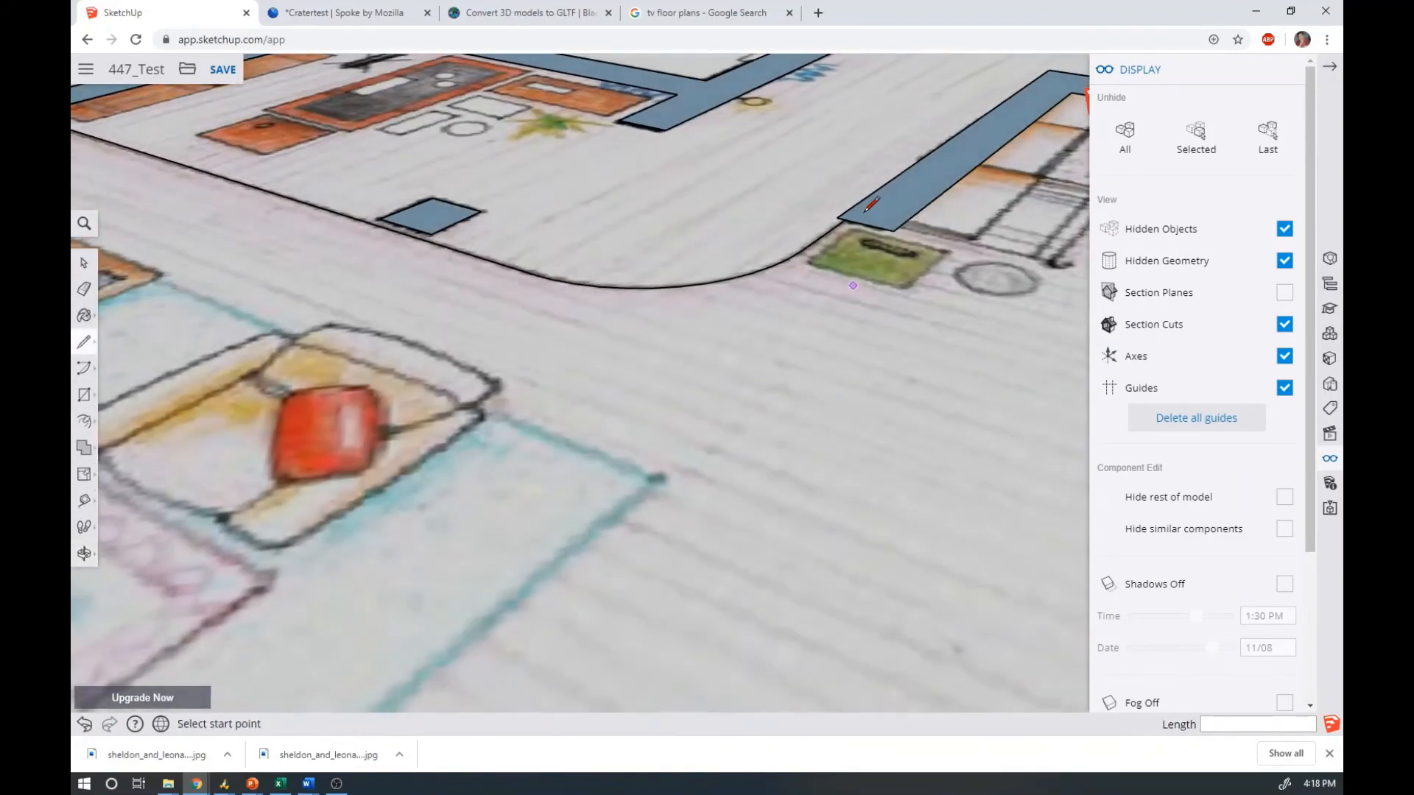
pyautogui.click(844, 219)
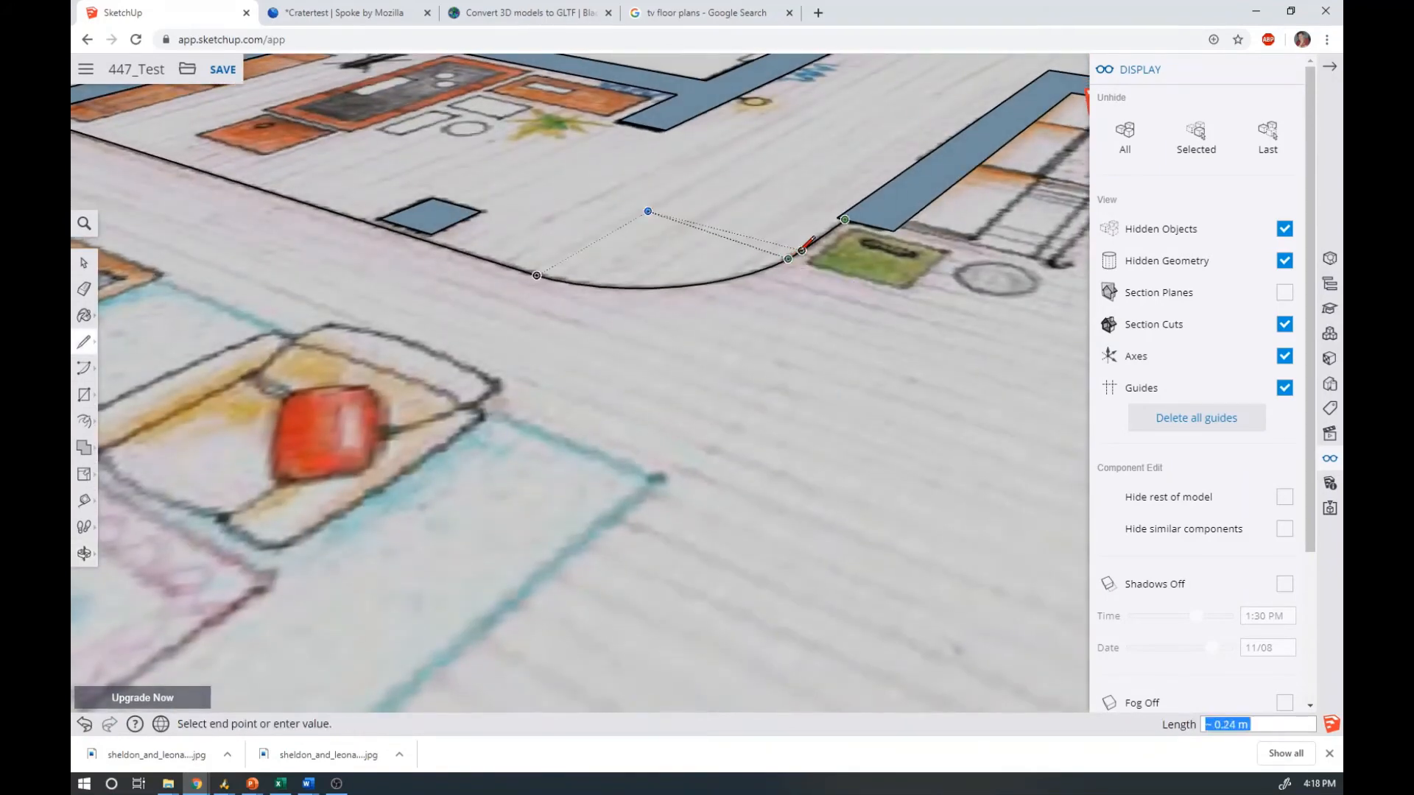
pyautogui.click(803, 248)
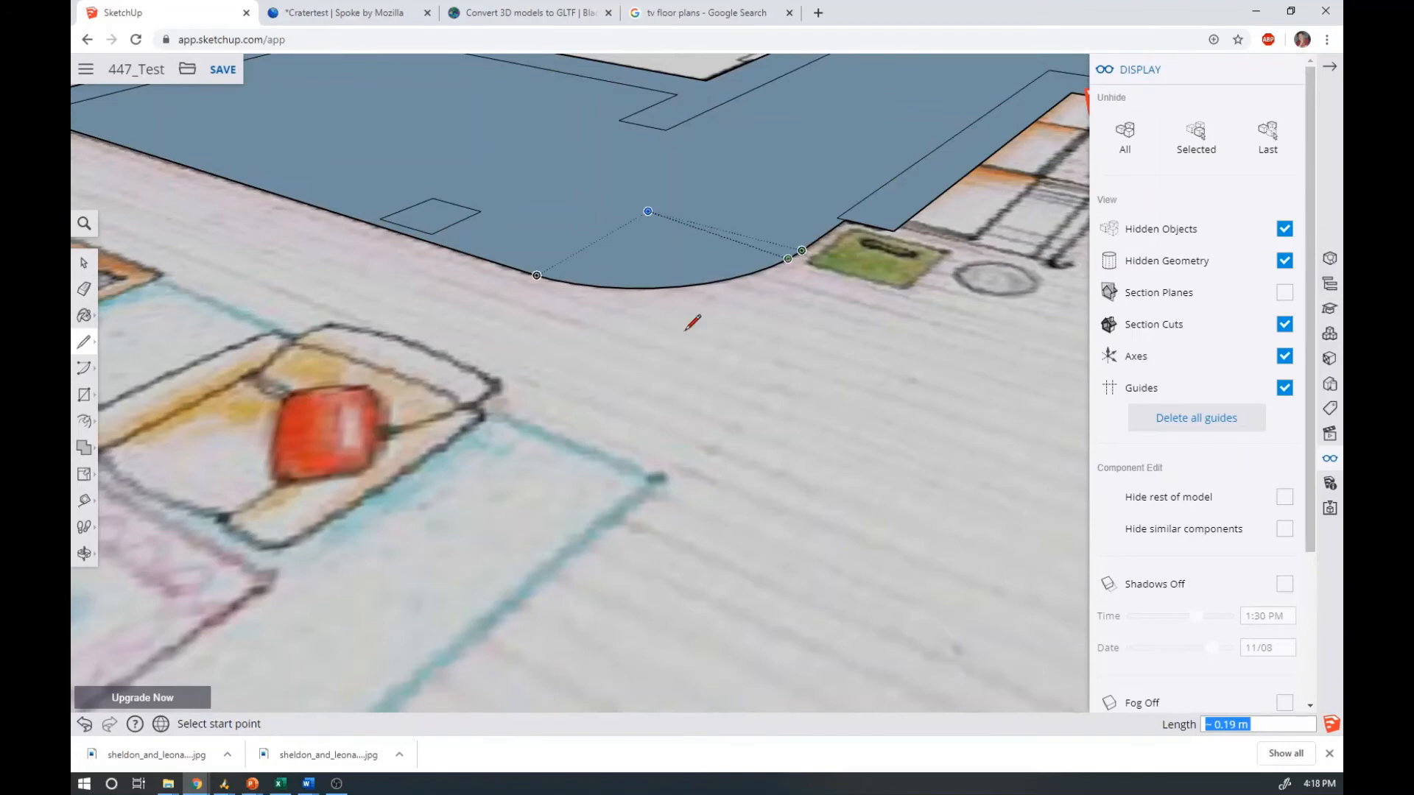
# Try to close the living room floor with a 0.48 m line across the window recess and a line about 4.41 m to the far wall corner
pyautogui.scroll(-5, 529, 397)
pyautogui.scroll(-4, 412, 368)
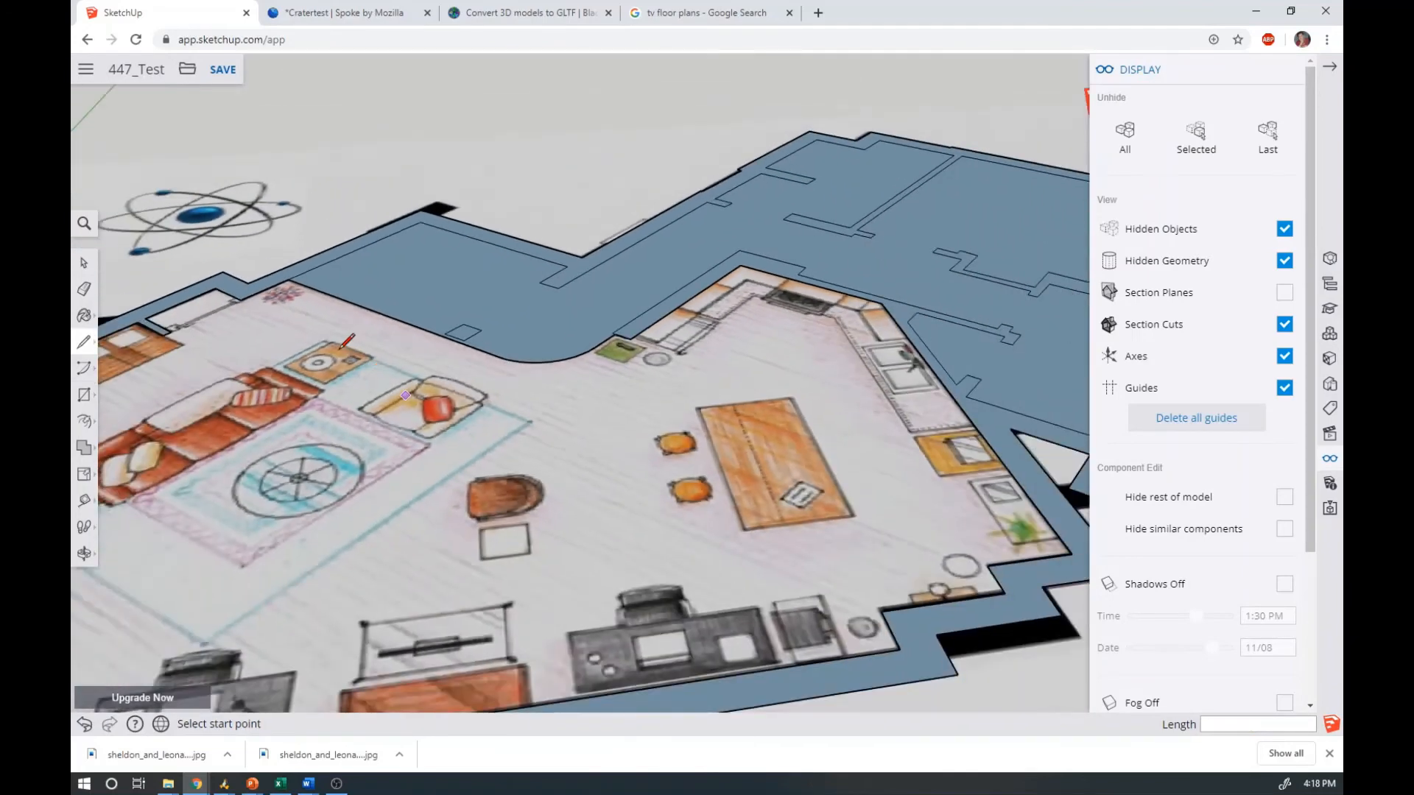
pyautogui.click(253, 307)
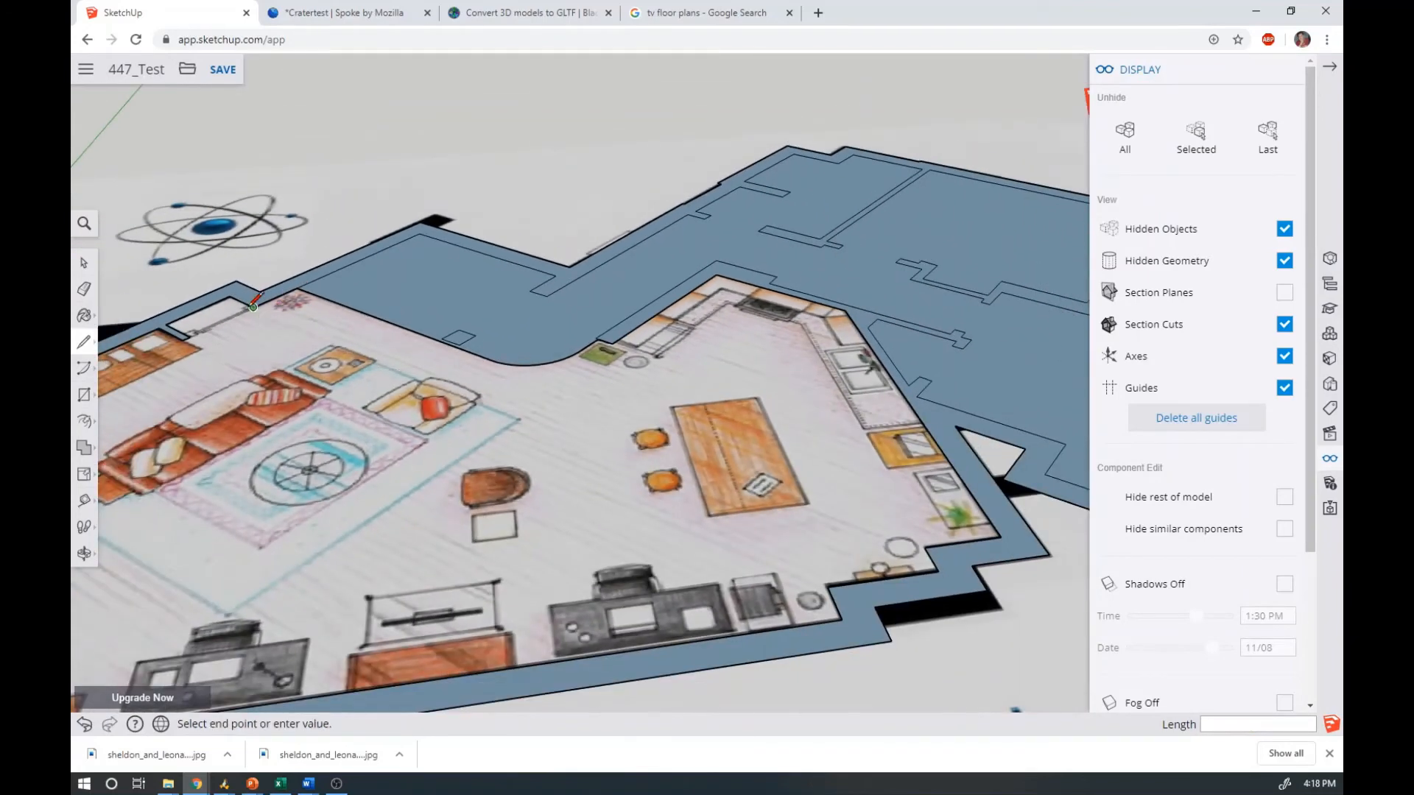
pyautogui.click(191, 335)
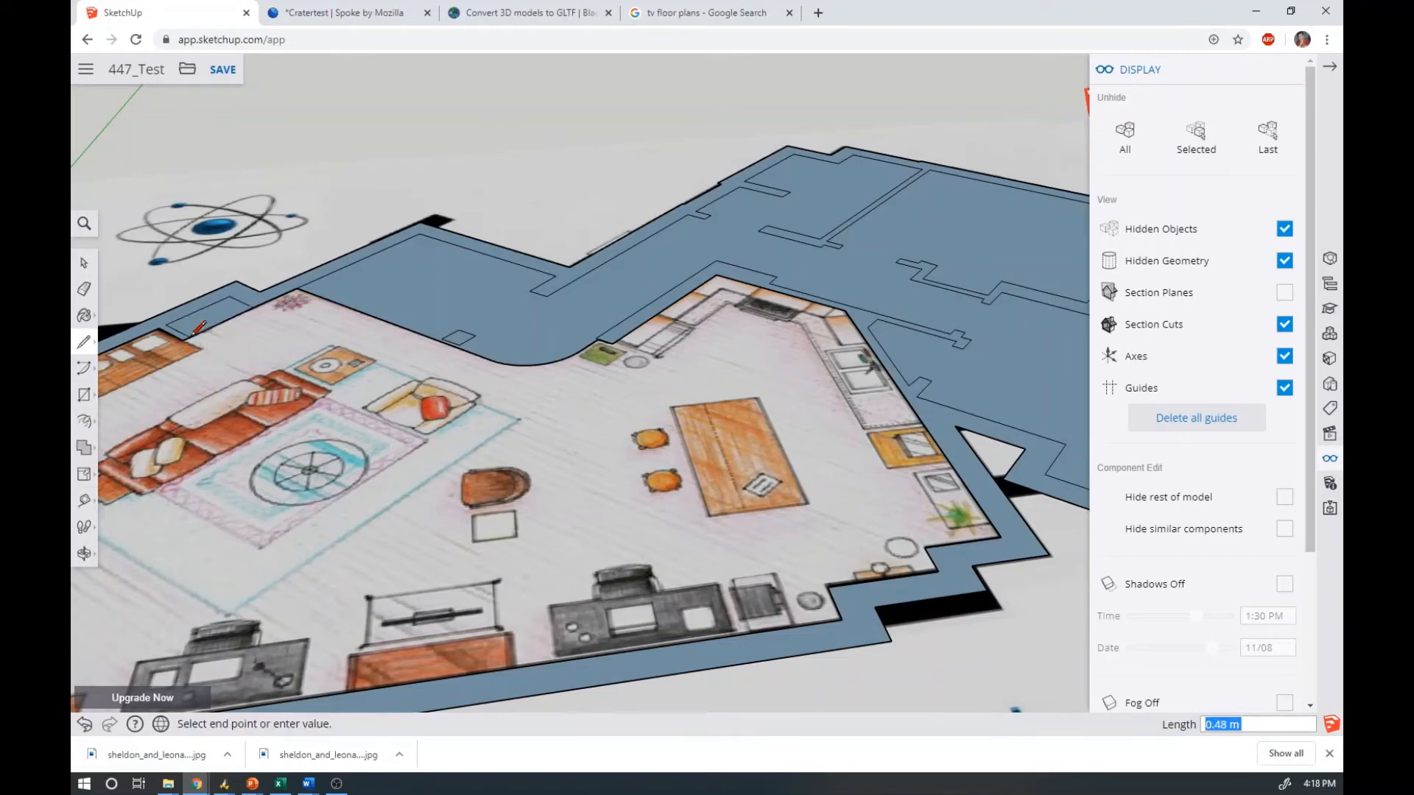
pyautogui.click(828, 585)
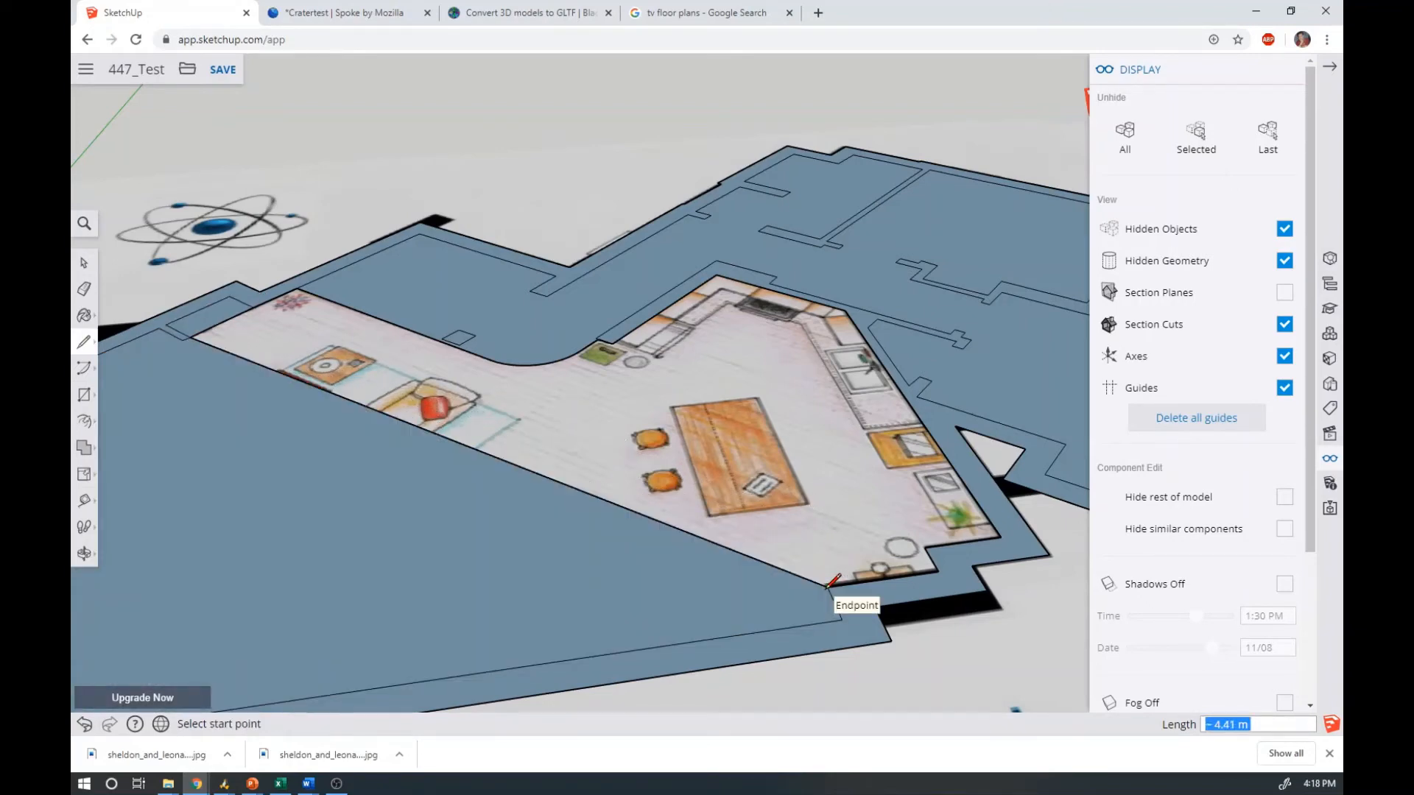
pyautogui.hotkey('ctrl', 'z')
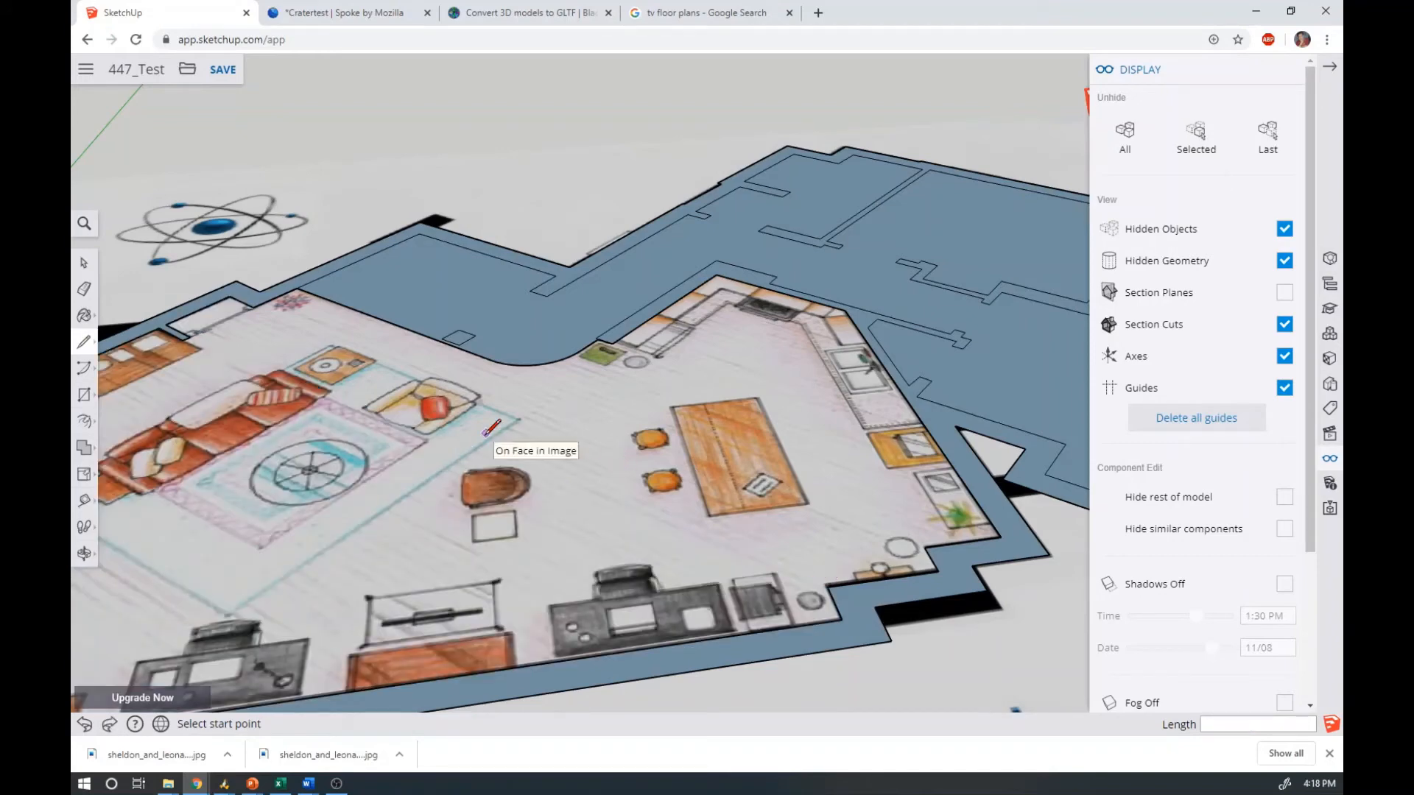
# Inspect the traced plan from below and above for the gap that leaves the living room floor open
pyautogui.scroll(6, 486, 429)
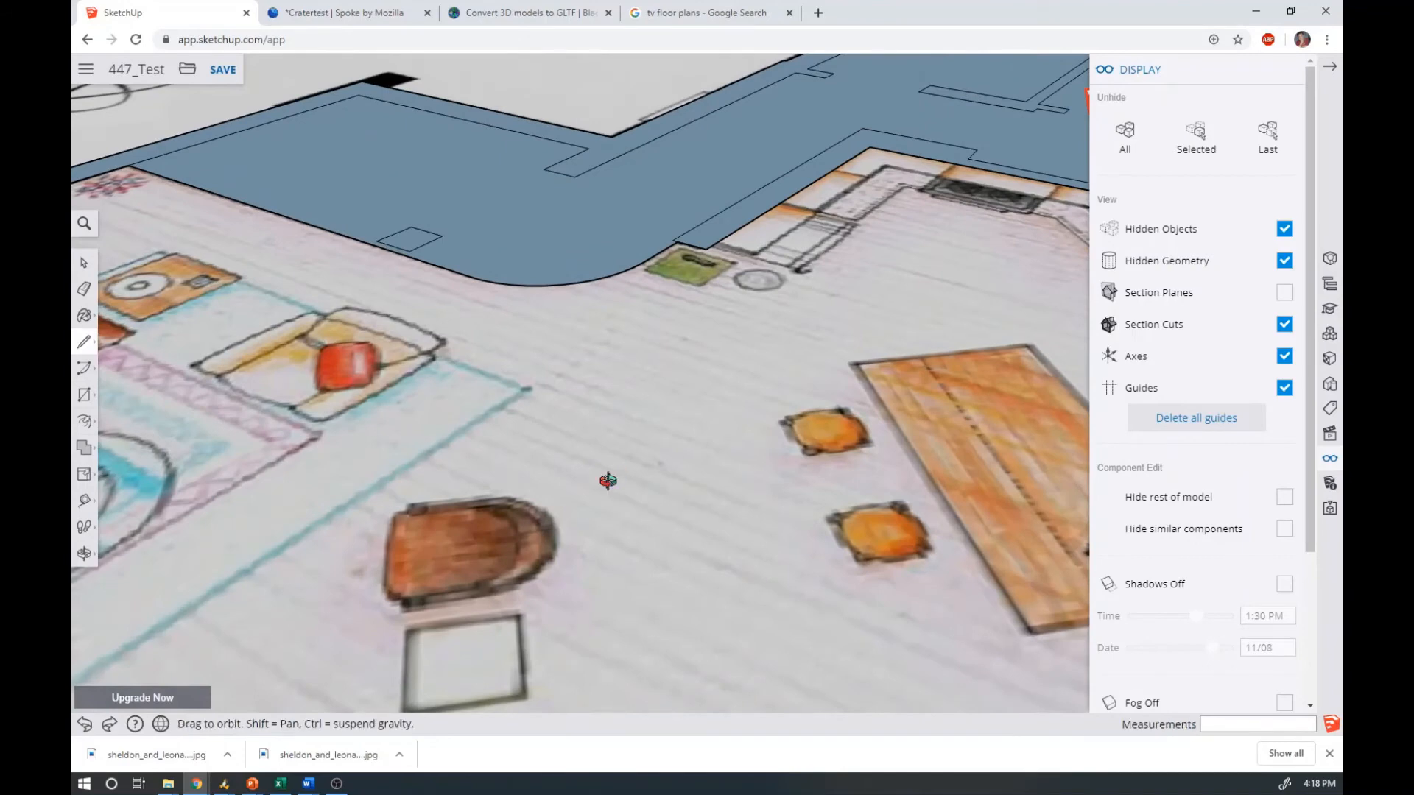
pyautogui.moveTo(607, 480); pyautogui.dragTo(666, 236, button='middle')
pyautogui.press('l')
pyautogui.scroll(-4, 670, 238)
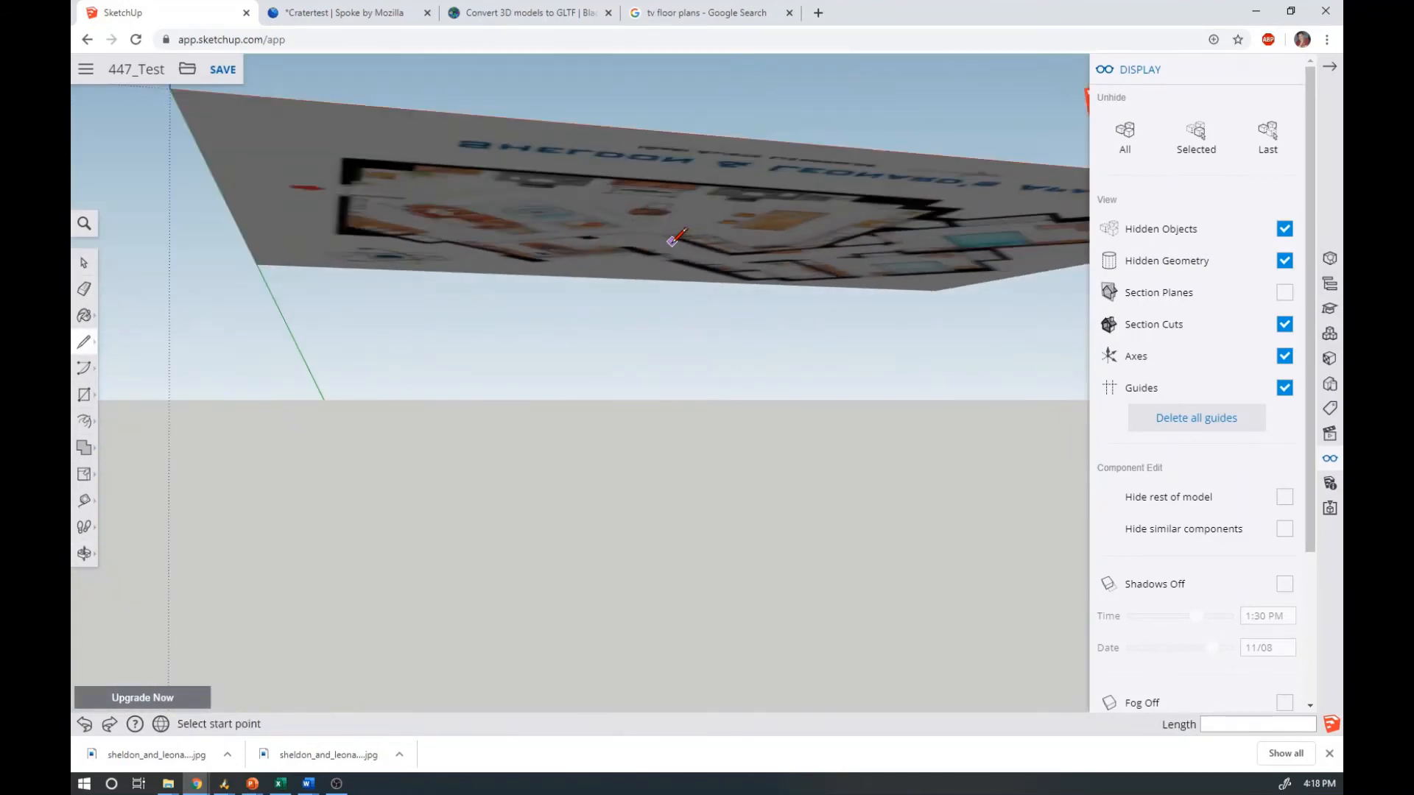
pyautogui.scroll(-3, 672, 241)
pyautogui.scroll(9, 671, 240)
pyautogui.moveTo(655, 241); pyautogui.dragTo(691, 400, button='middle')
pyautogui.scroll(5, 700, 442)
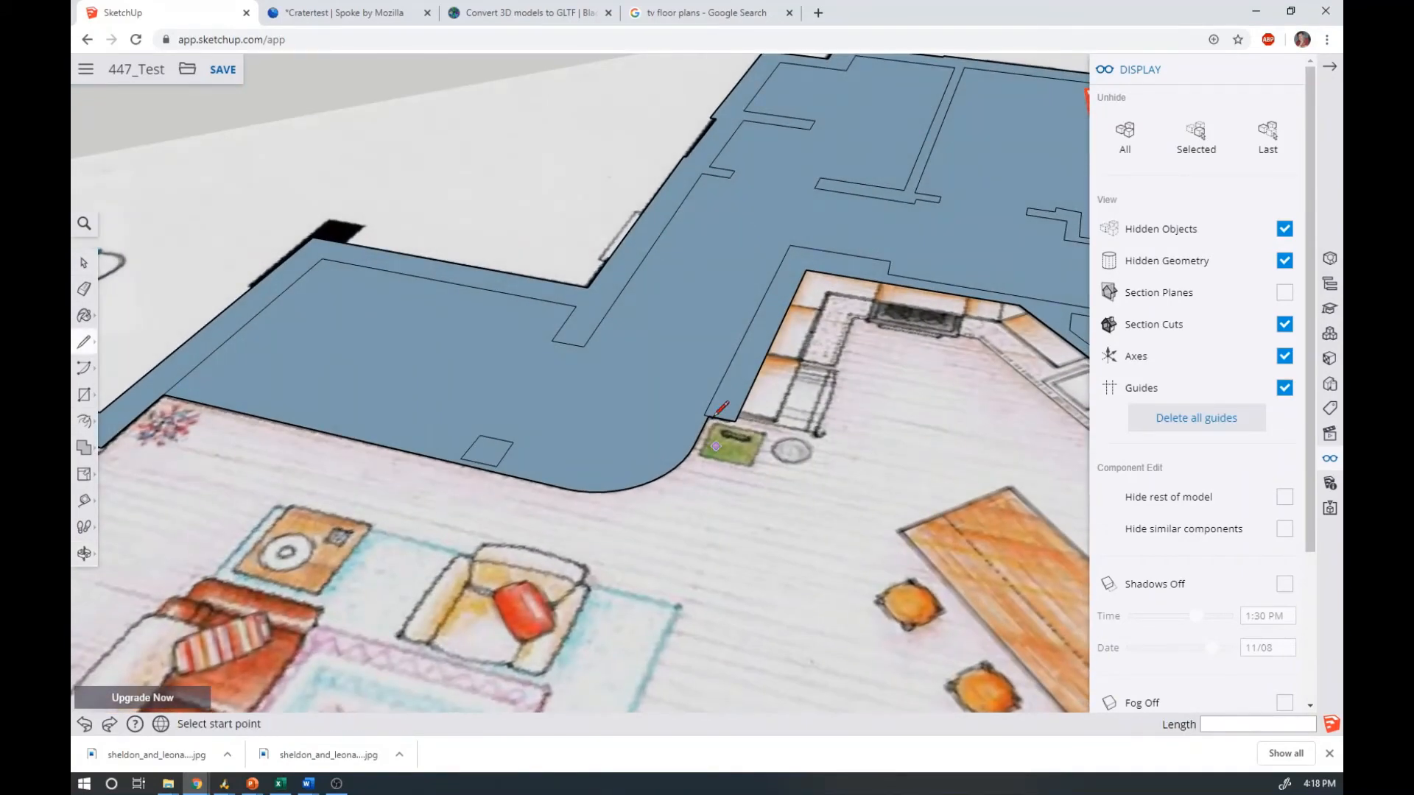
# Try to close the living room floor with a line about 0.11 m long along the kitchen wall's end edge
pyautogui.scroll(10, 716, 413)
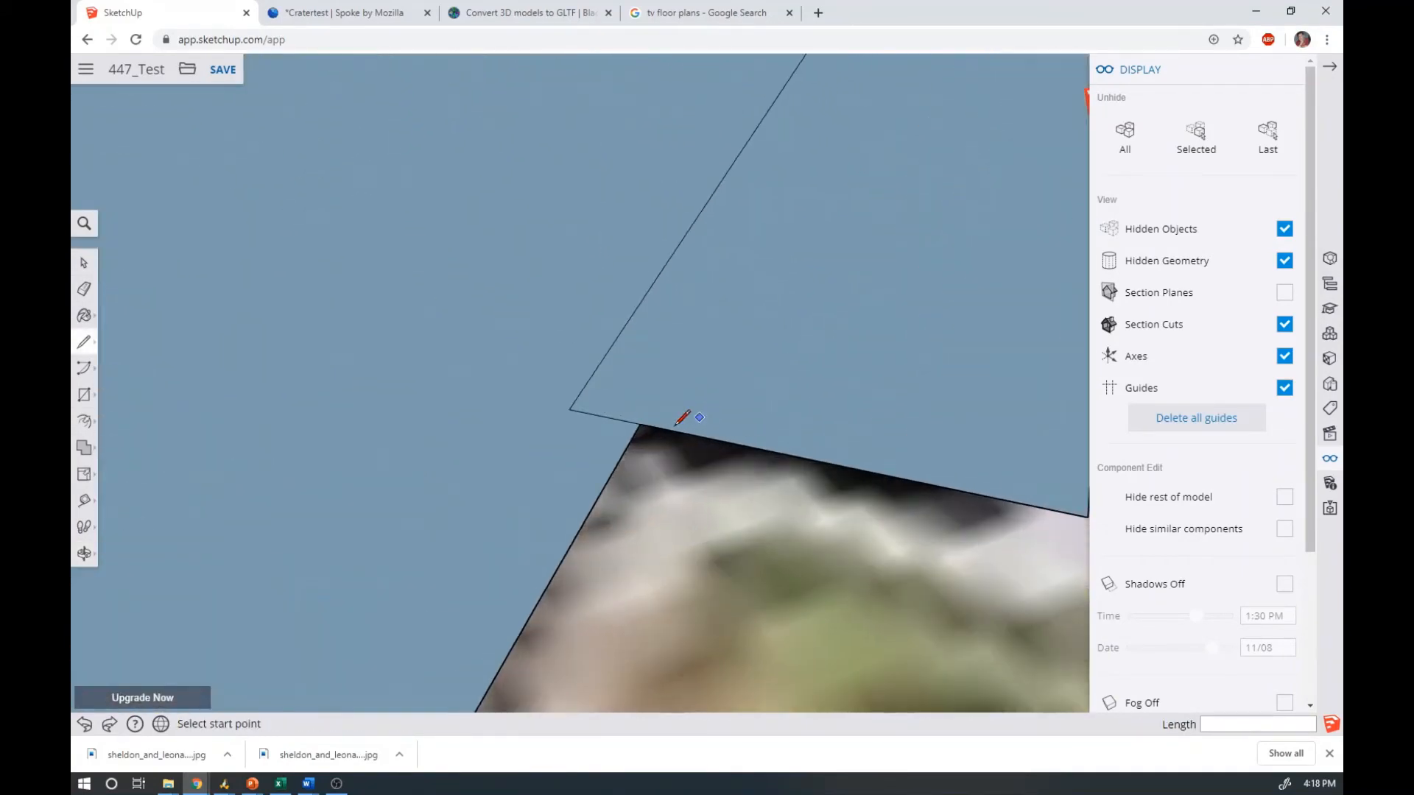
pyautogui.scroll(1, 676, 425)
pyautogui.click(609, 427)
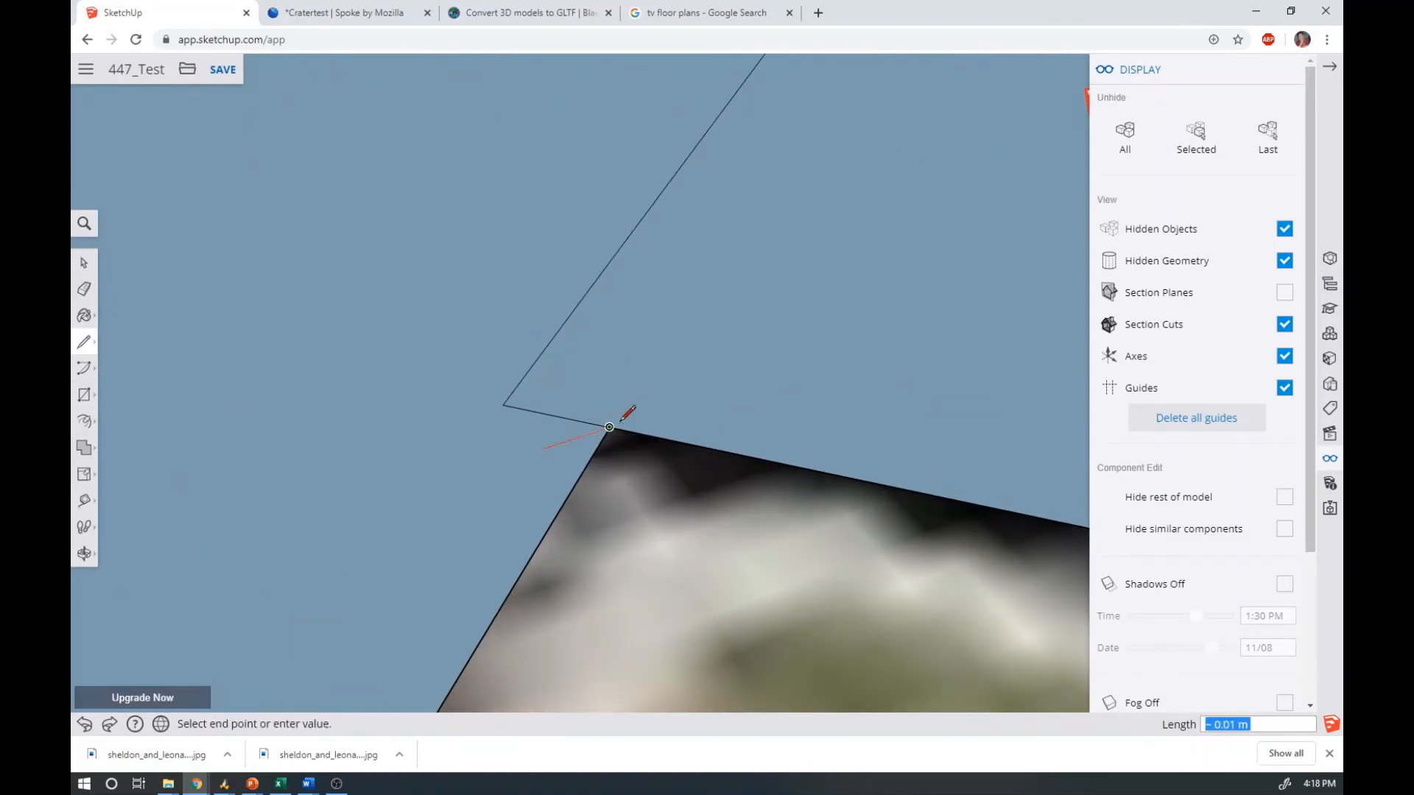
pyautogui.scroll(-5, 388, 520)
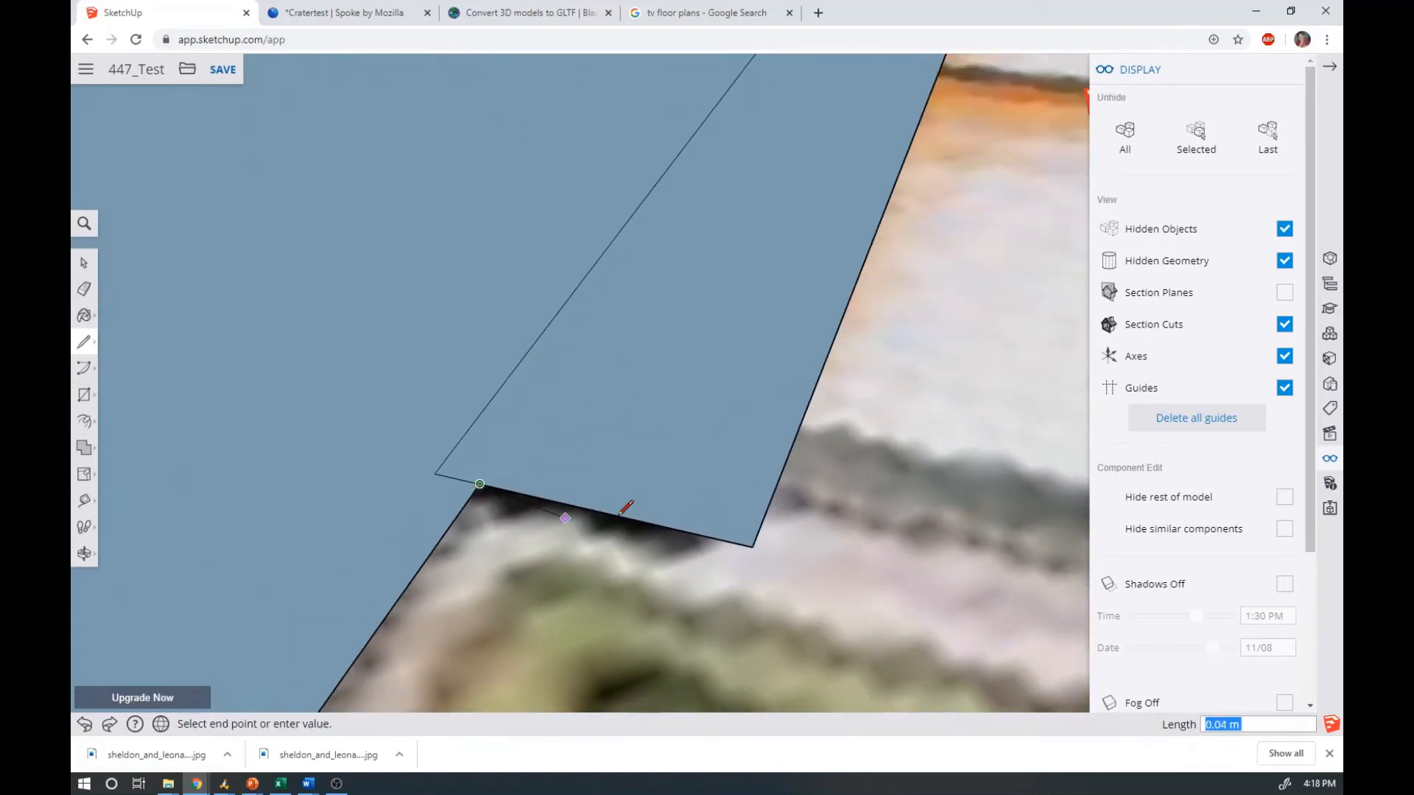
pyautogui.click(736, 542)
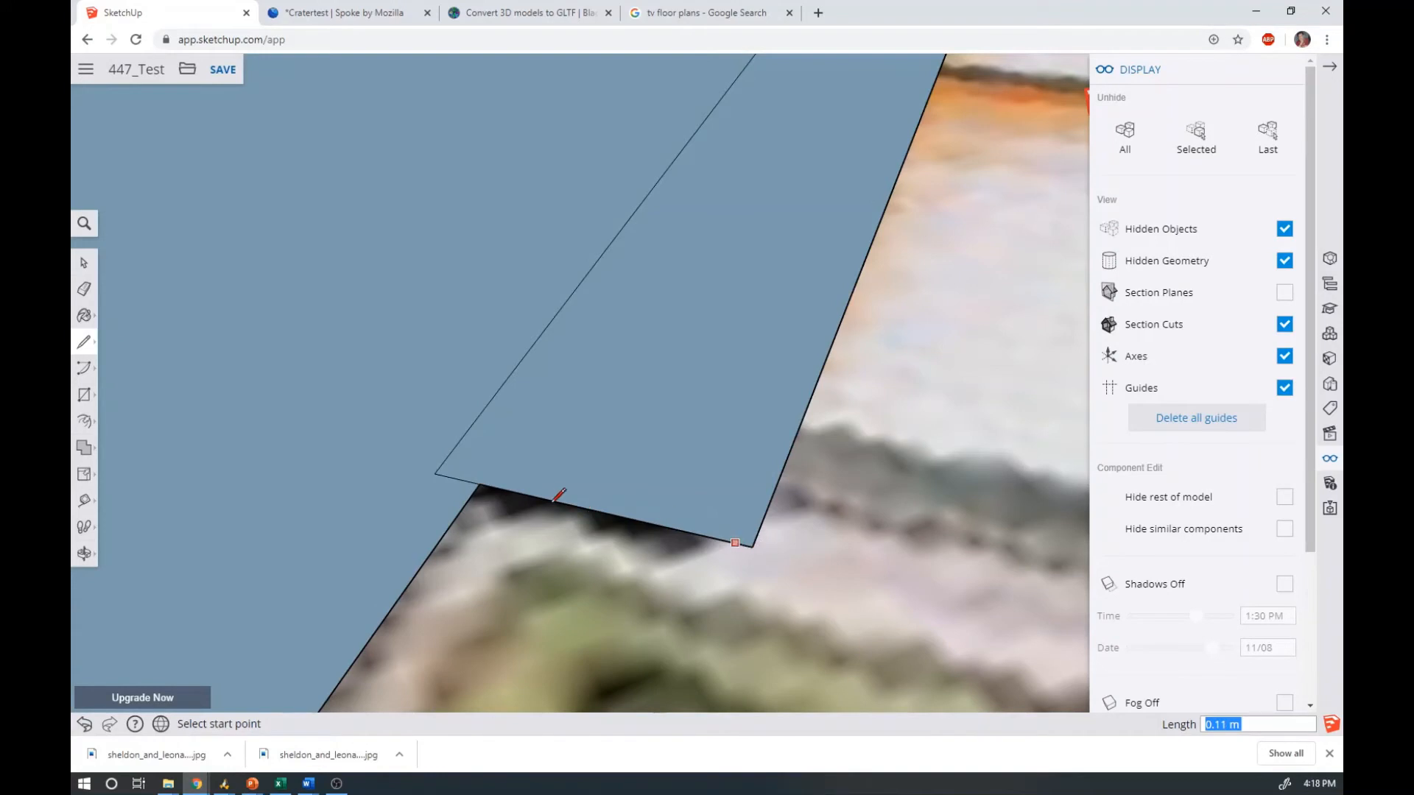
# Delete the stray line segment sticking out where the study's straight boundary meets the curve
pyautogui.scroll(-6, 761, 312)
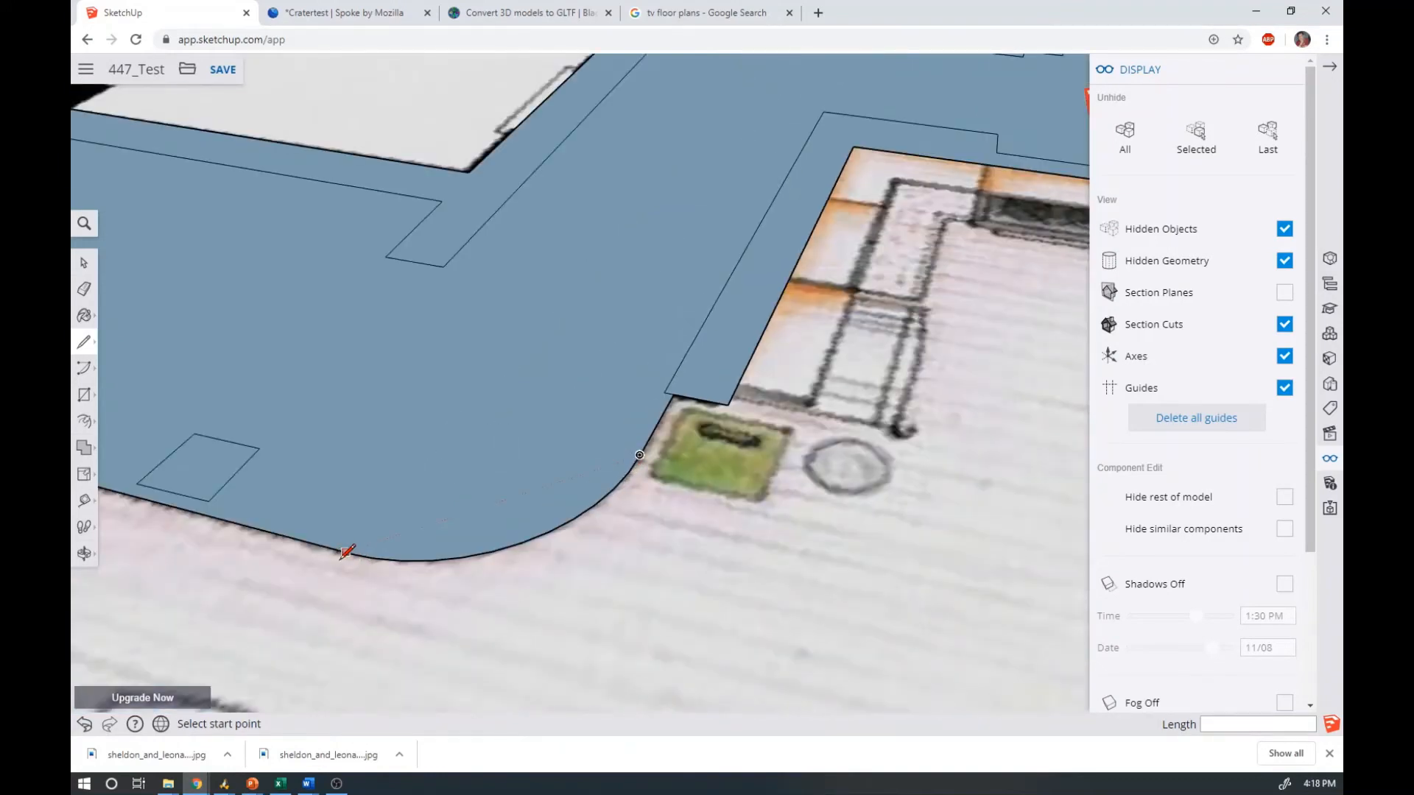
pyautogui.scroll(3, 347, 551)
pyautogui.scroll(3, 343, 554)
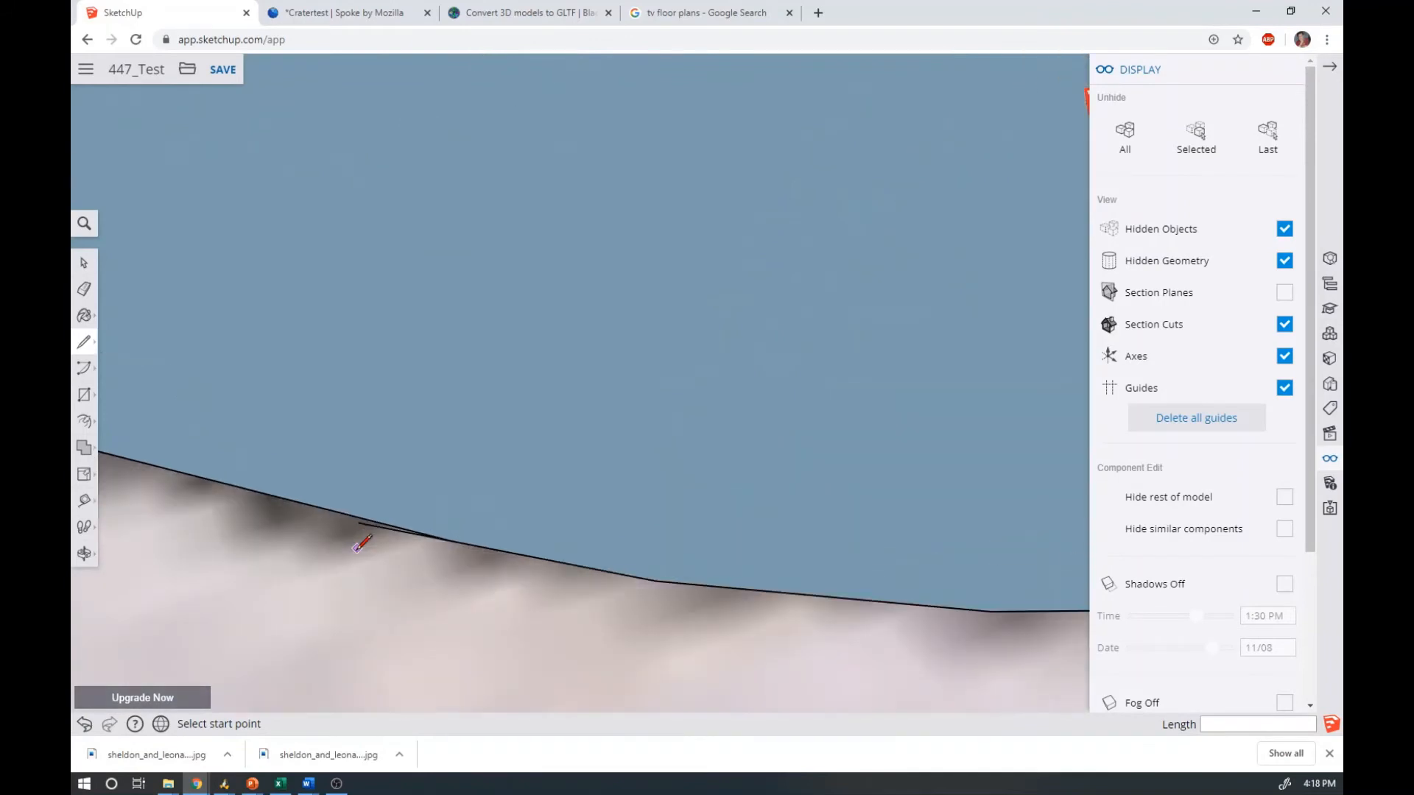
pyautogui.scroll(2, 361, 545)
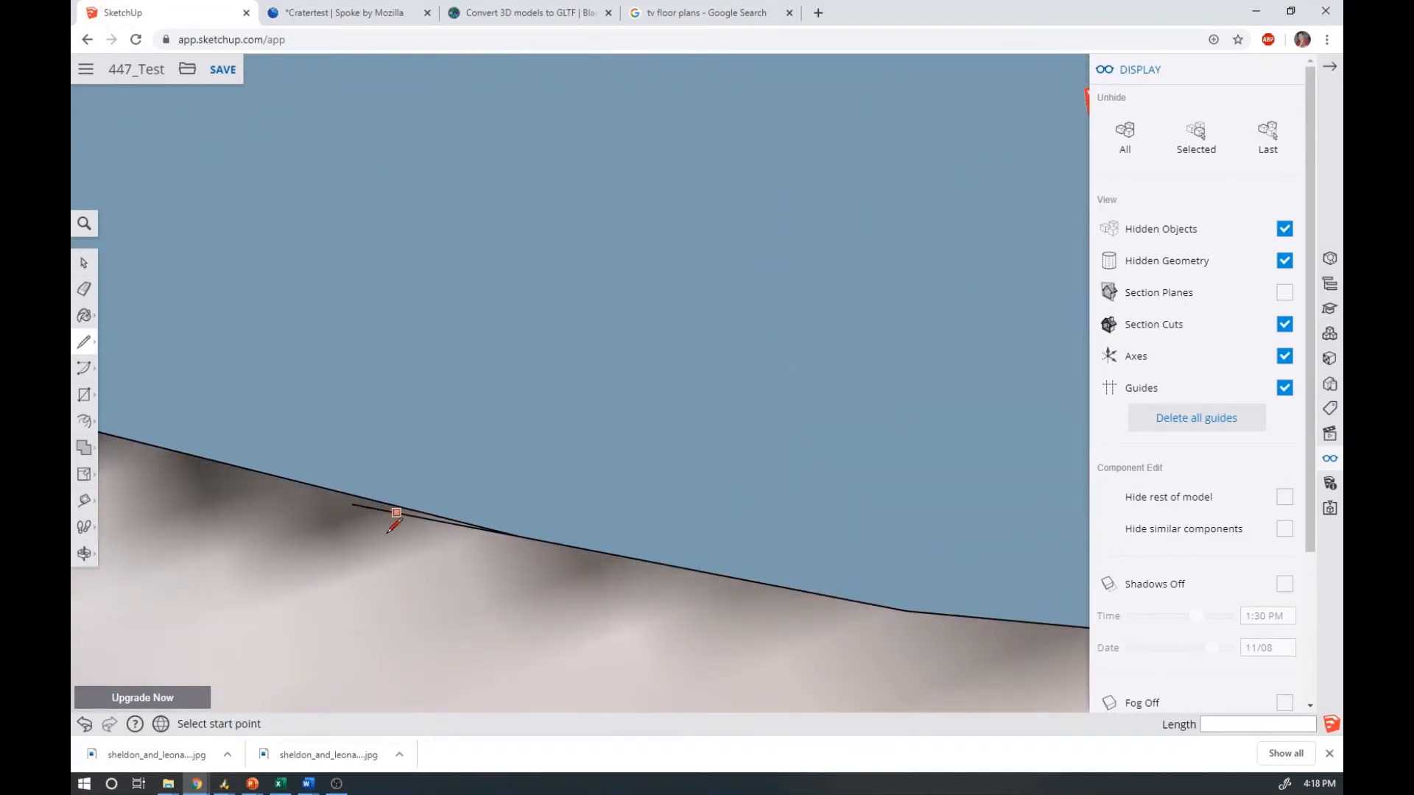
pyautogui.click(84, 263)
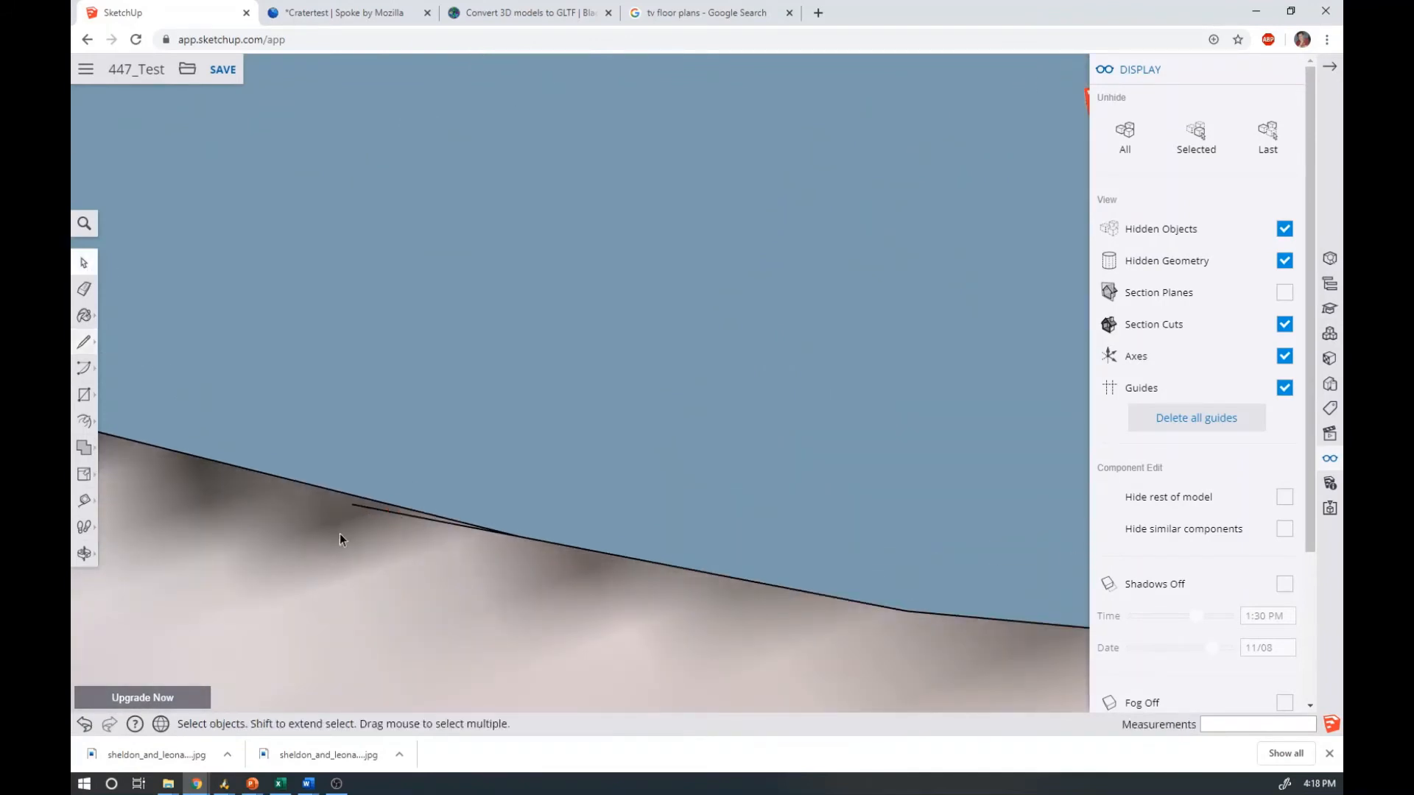
pyautogui.click(369, 510)
pyautogui.press('Delete')
pyautogui.scroll(-10, 365, 510)
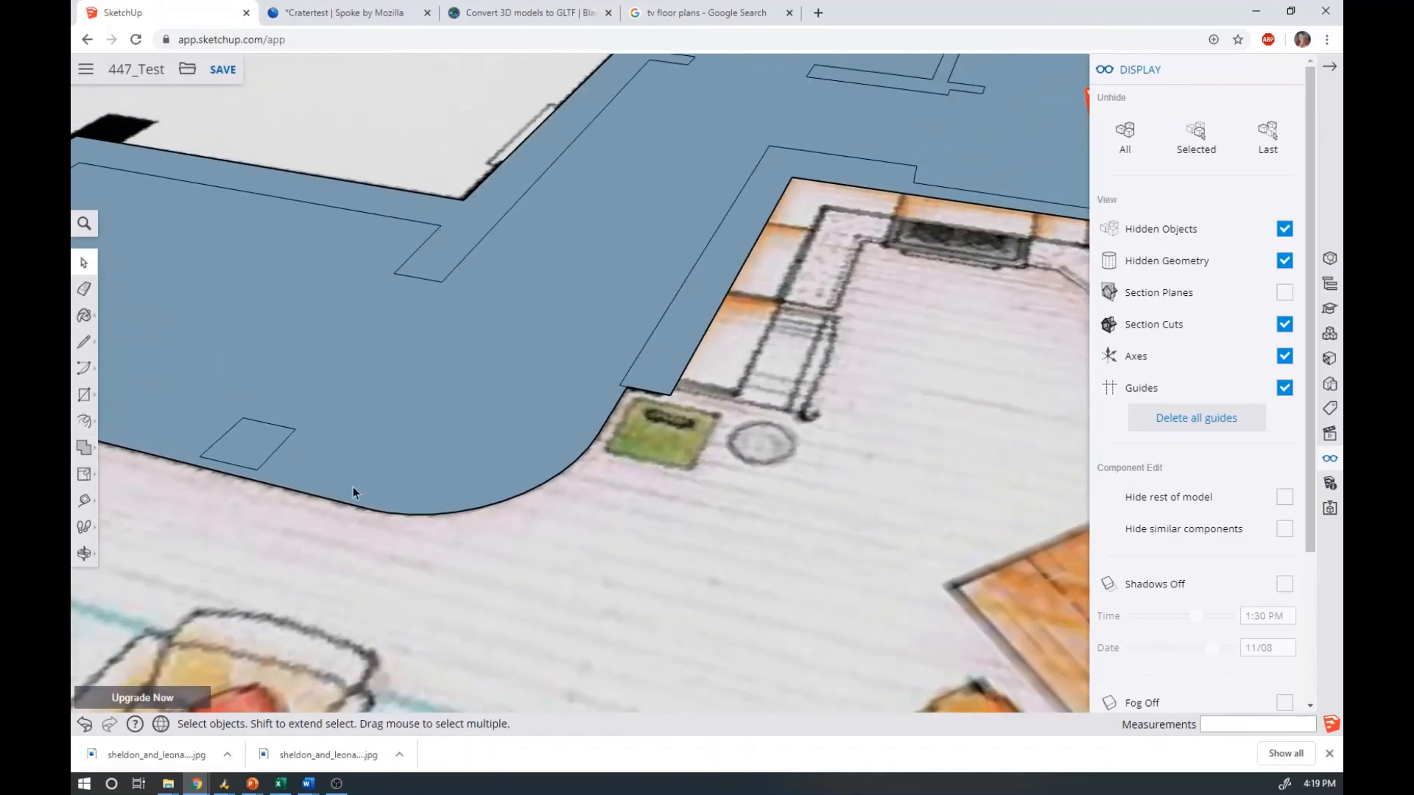
# Redraw the kitchen wall's end edge from the curve's endpoint to the wall corner to fill the living room floor with a face
pyautogui.click(84, 341)
pyautogui.scroll(5, 683, 366)
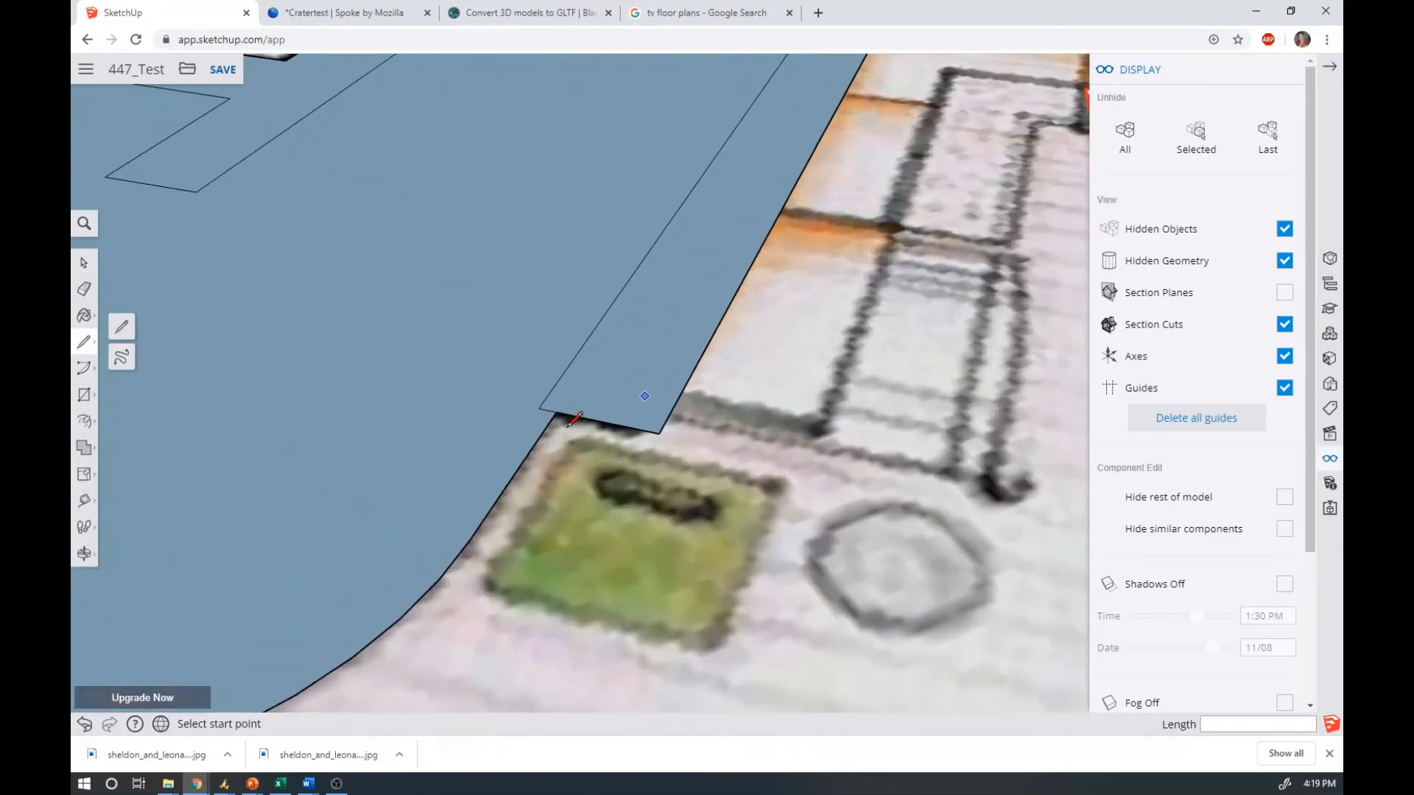
pyautogui.click(627, 386)
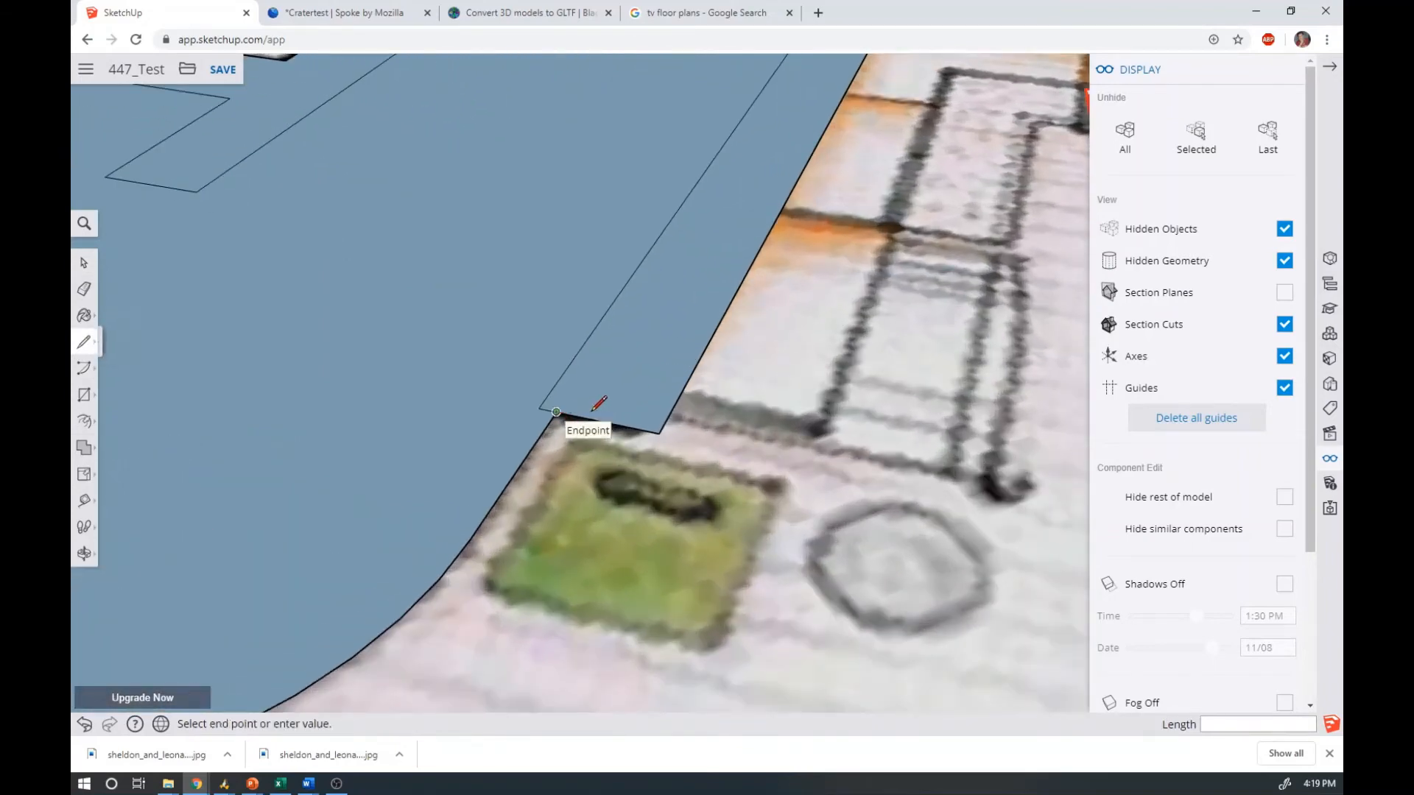
pyautogui.click(659, 433)
pyautogui.scroll(-6, 622, 514)
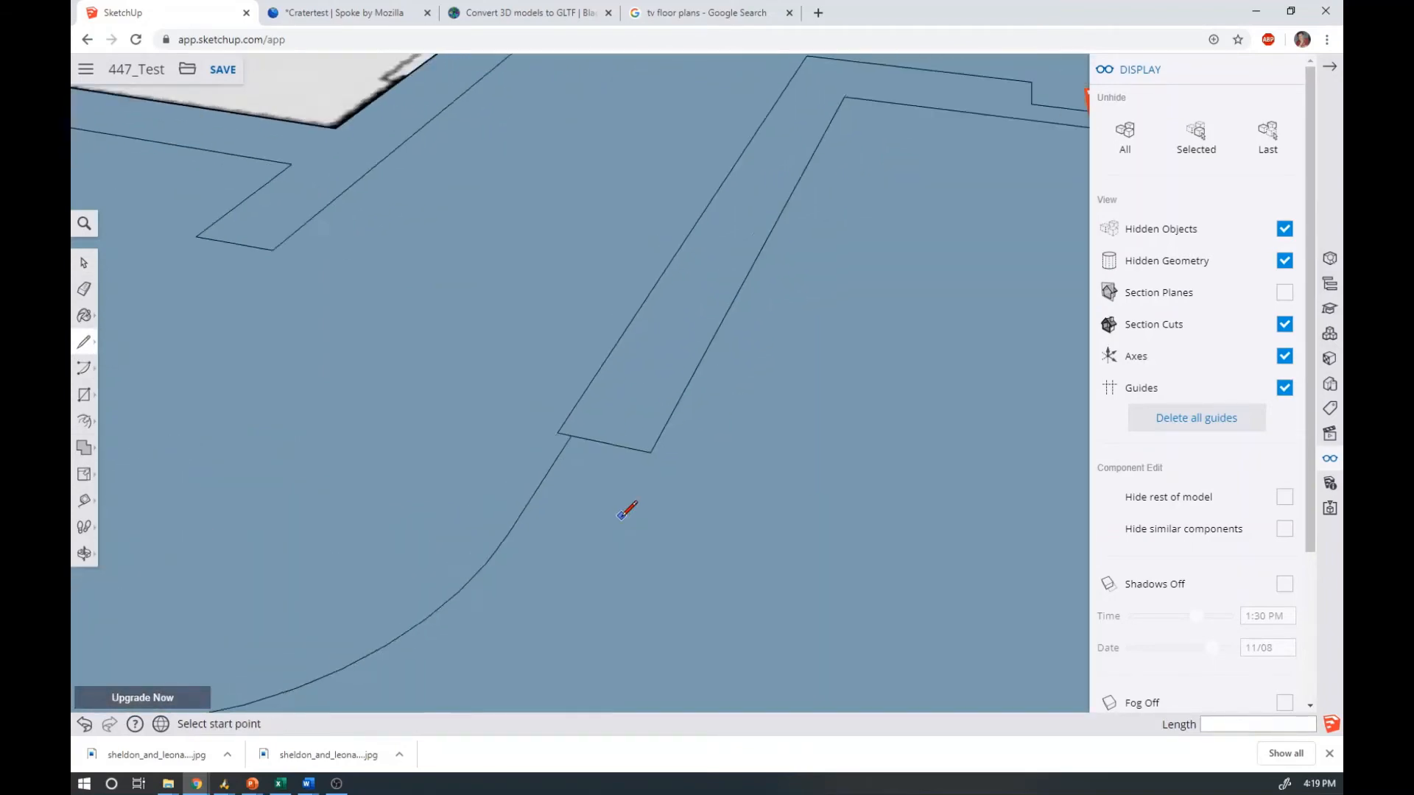
pyautogui.scroll(-2, 626, 509)
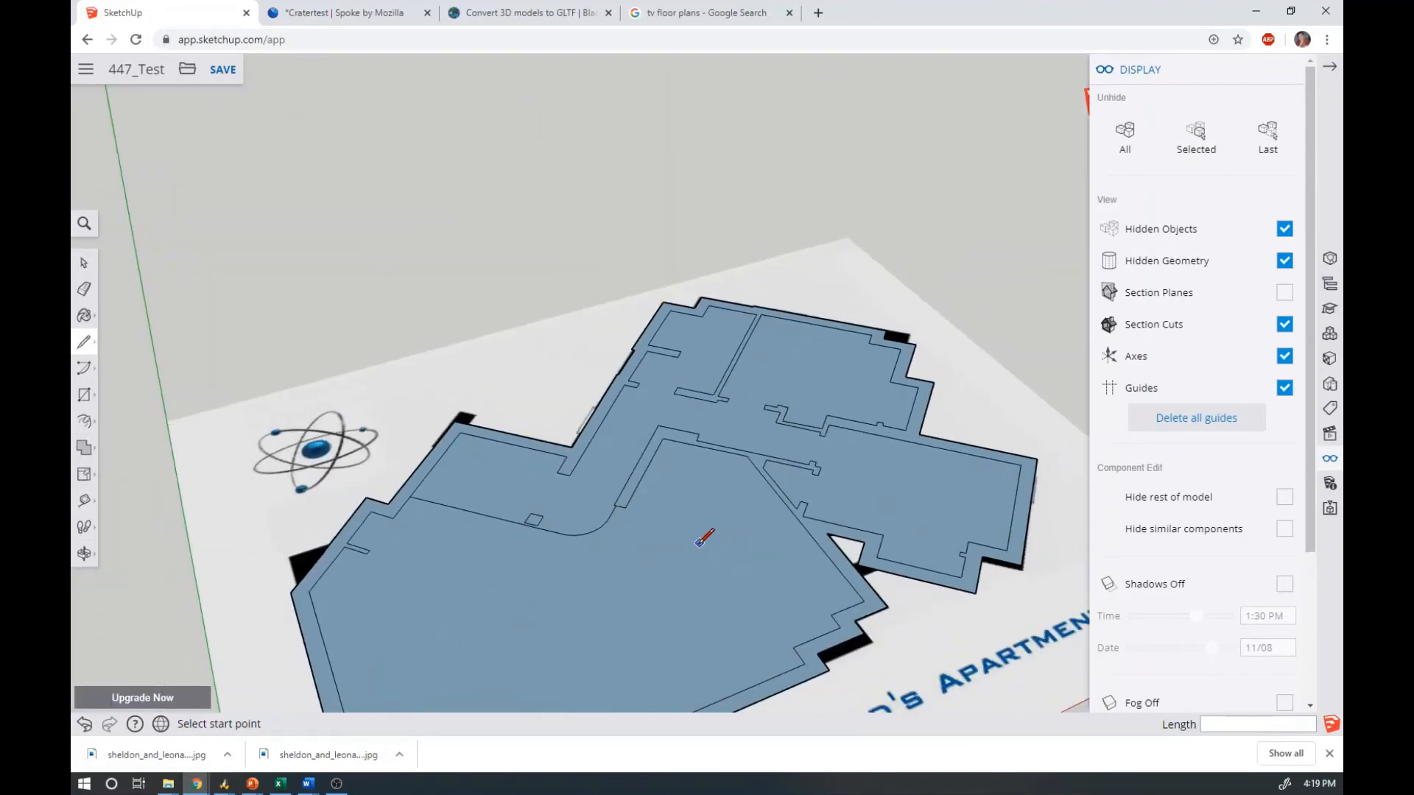
pyautogui.scroll(-3, 703, 539)
# Select the connected wall outline face and extrude it upward about 1.70 m with Push/Pull
pyautogui.moveTo(630, 577); pyautogui.dragTo(505, 590, button='middle')
pyautogui.press('l')
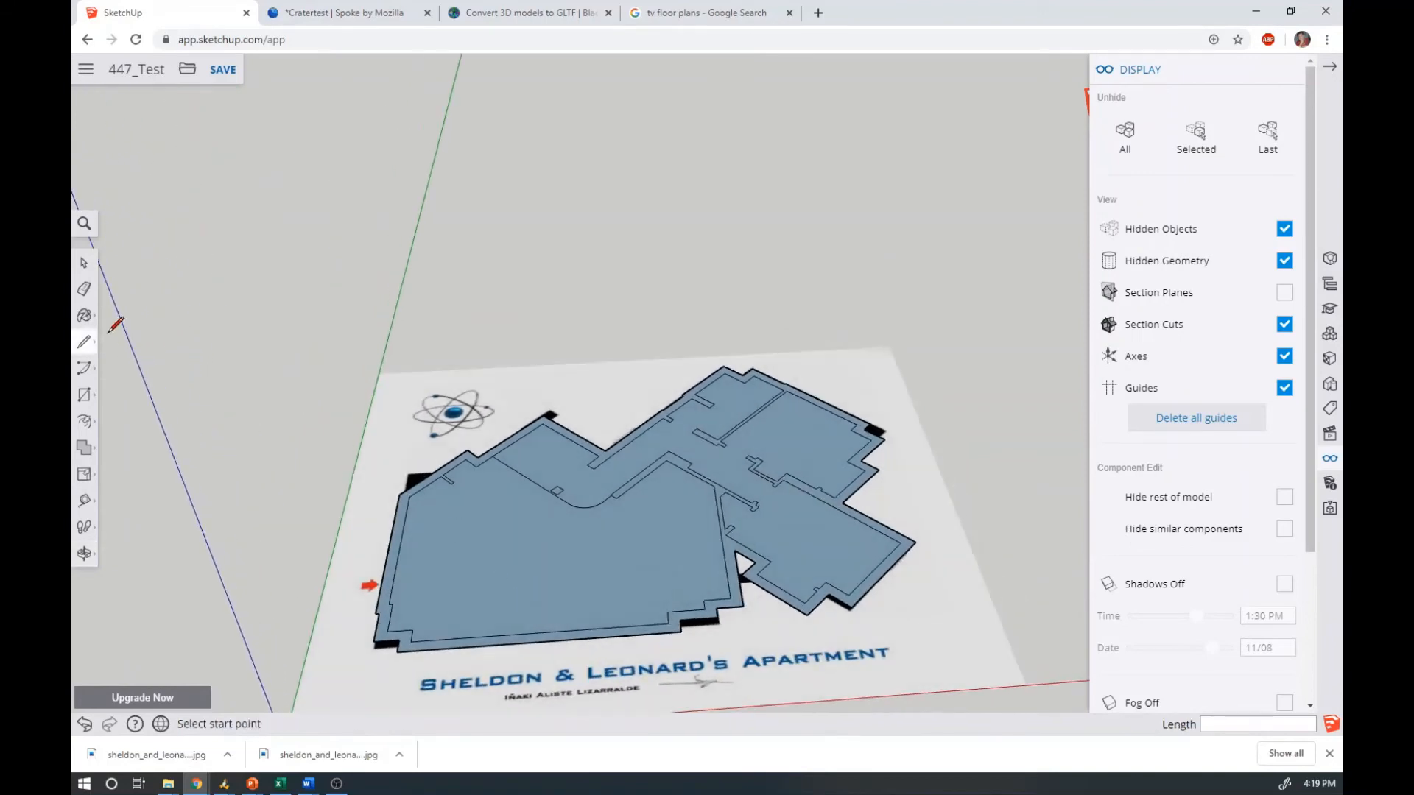
pyautogui.click(84, 262)
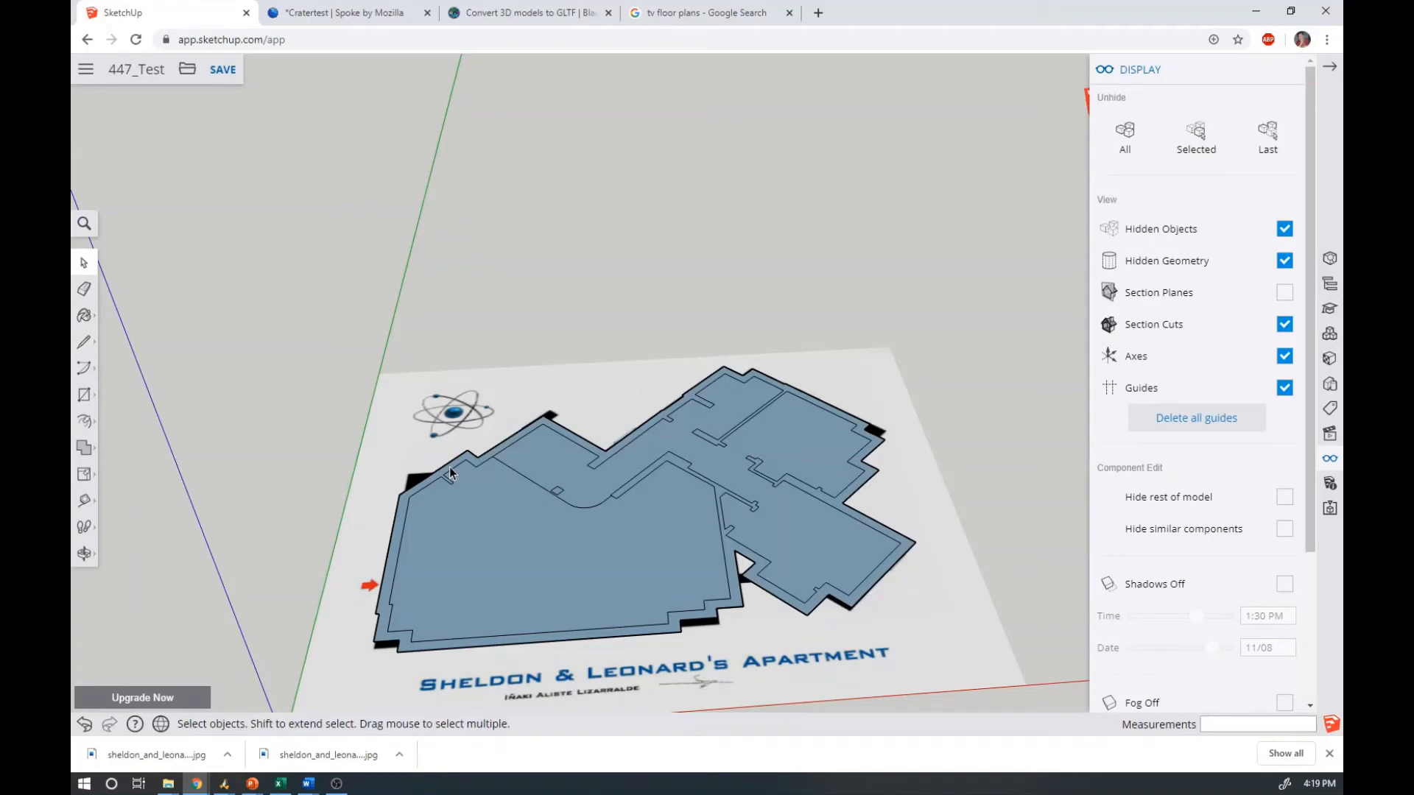
pyautogui.scroll(5, 450, 472)
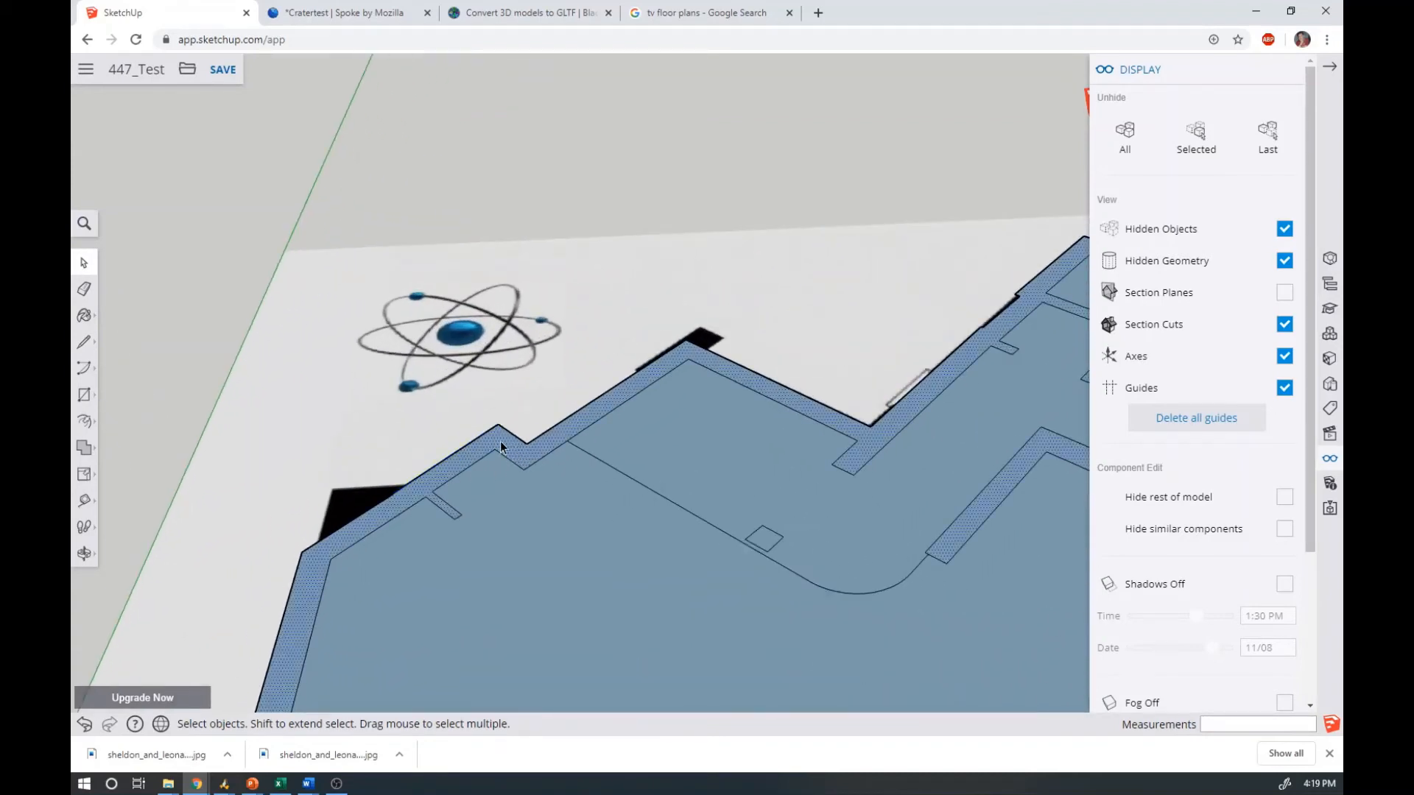
pyautogui.scroll(-5, 674, 534)
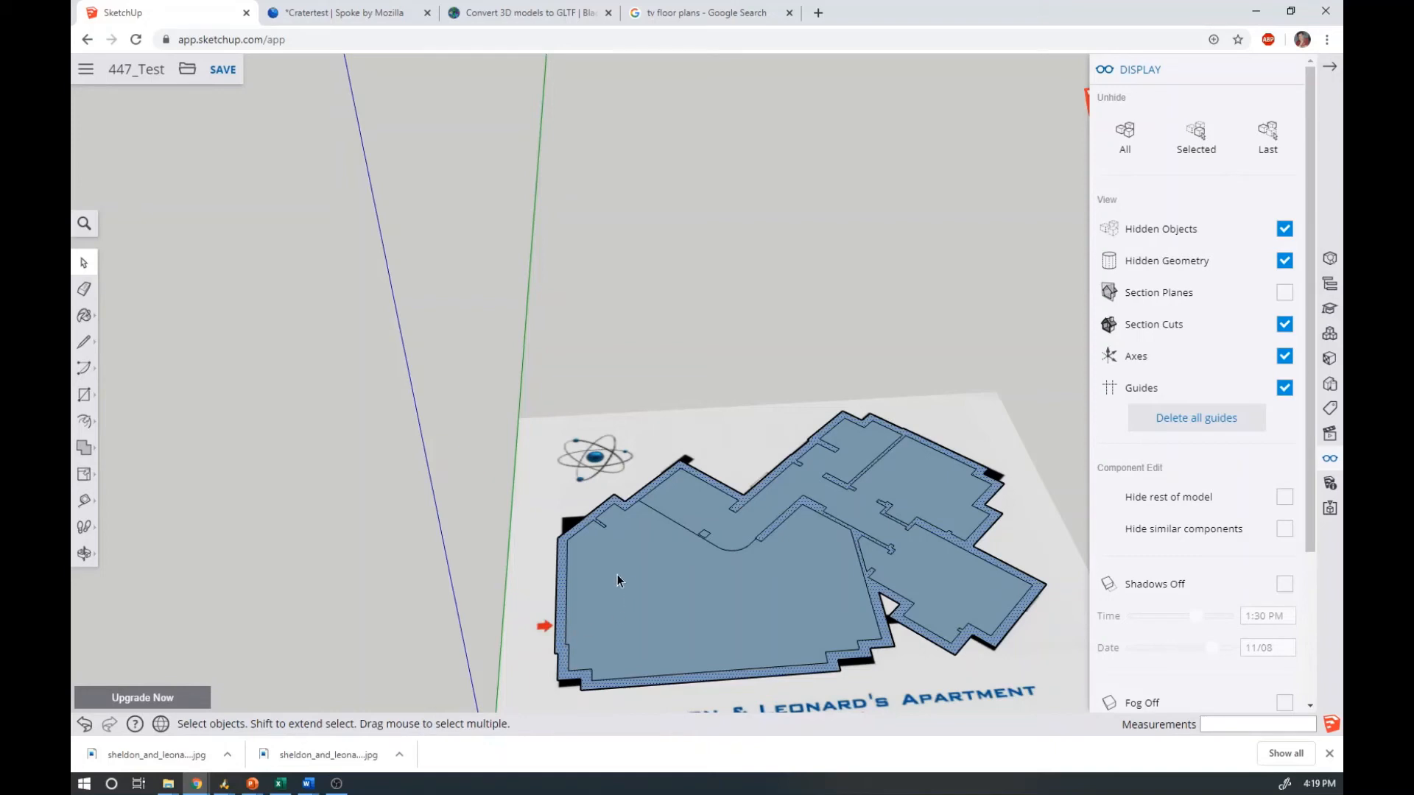
pyautogui.click(93, 473)
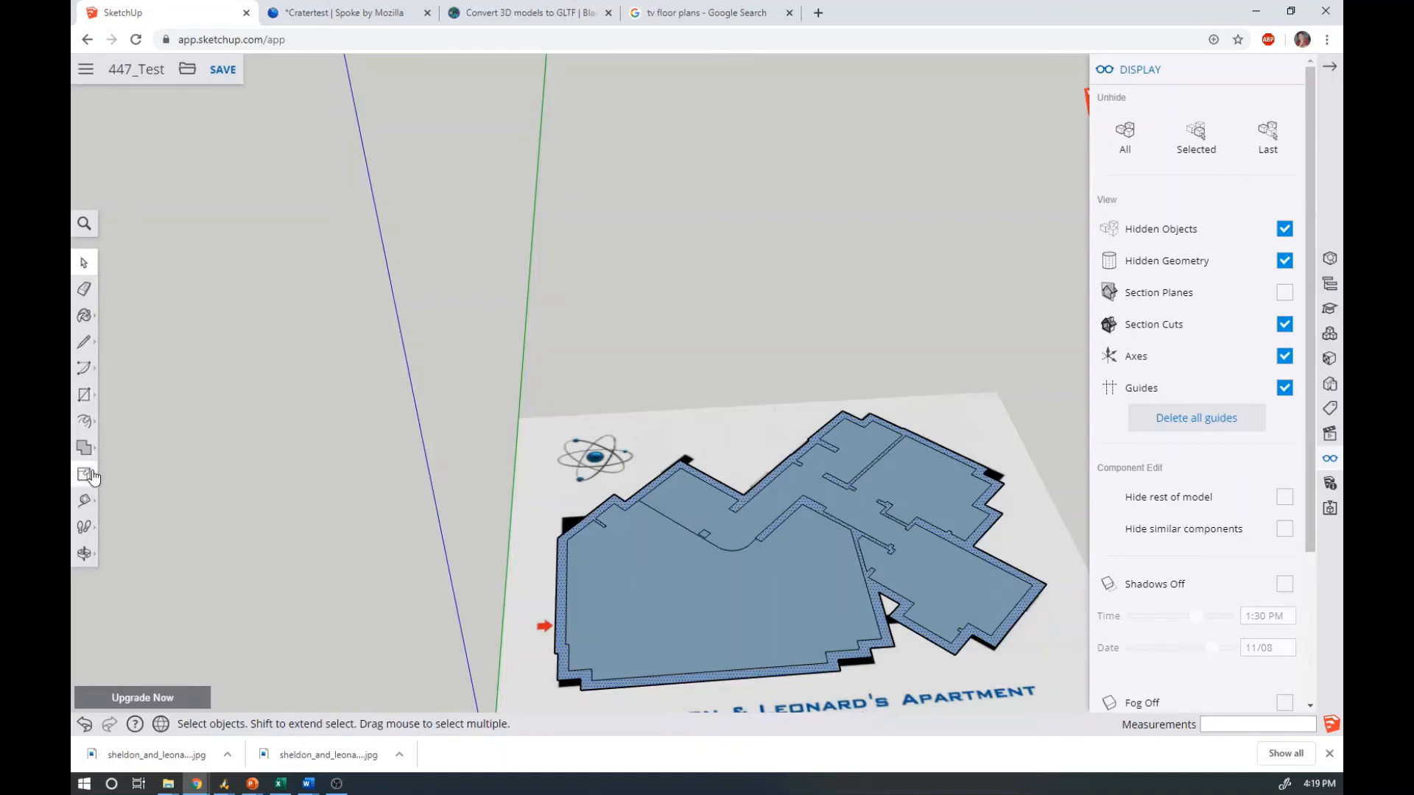
pyautogui.click(95, 424)
pyautogui.click(122, 391)
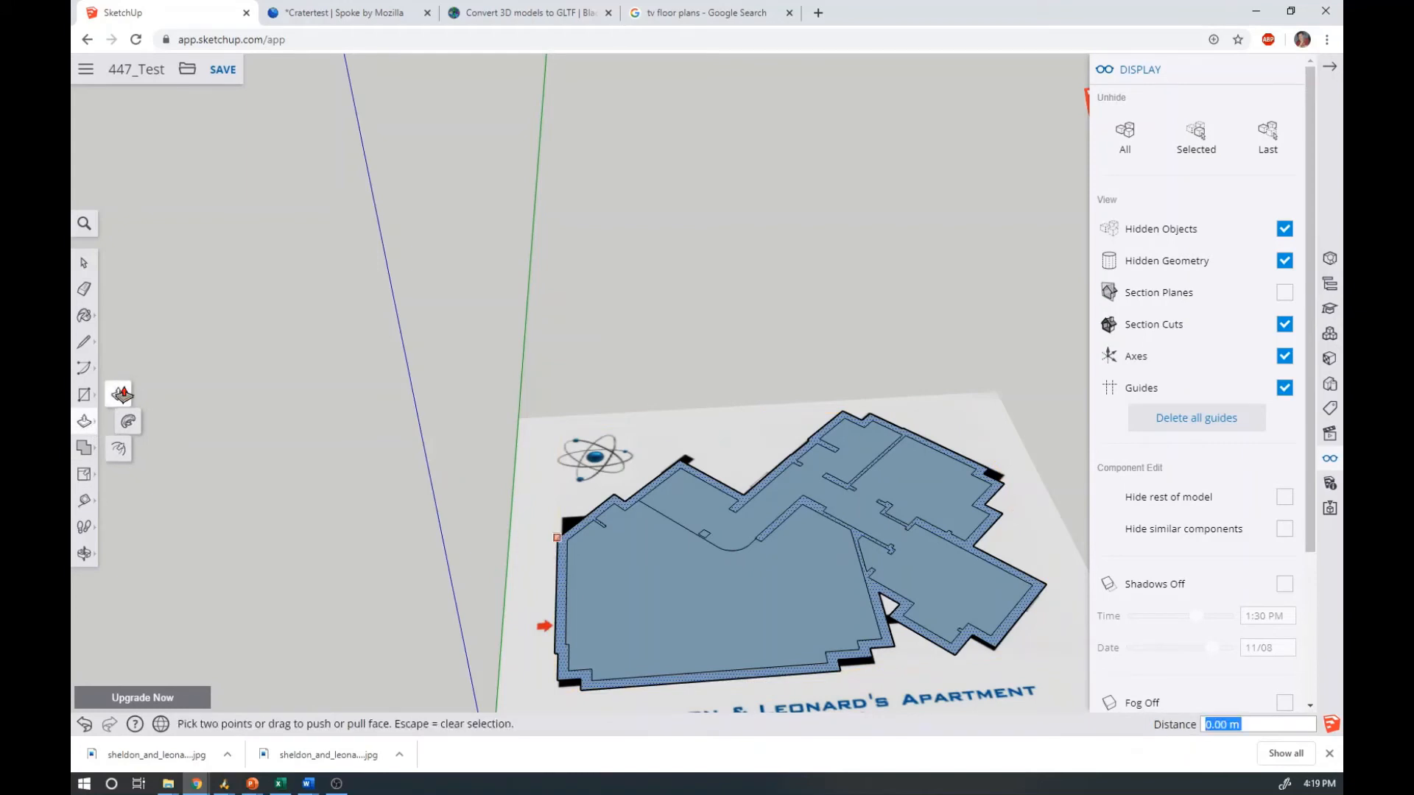
pyautogui.scroll(5, 641, 500)
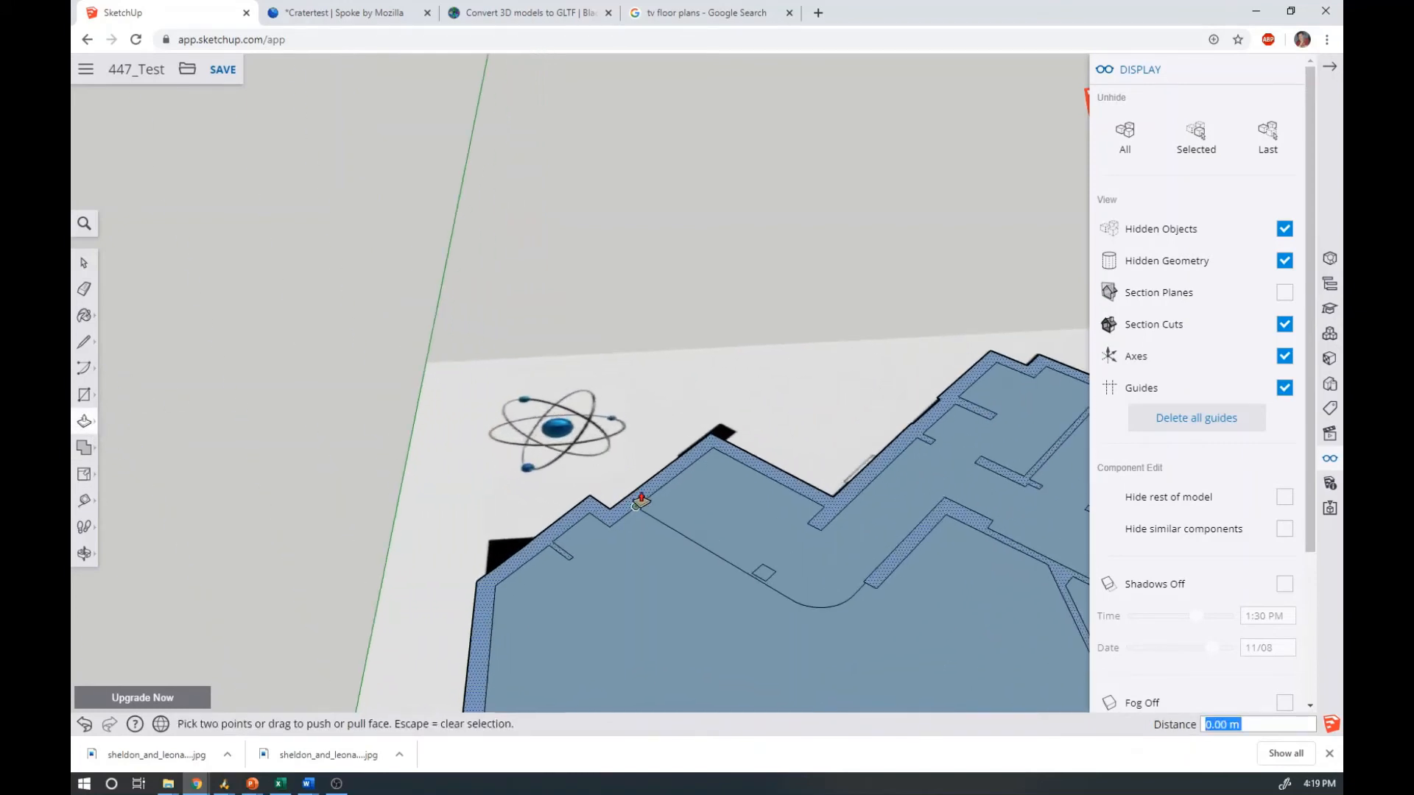
pyautogui.click(643, 499)
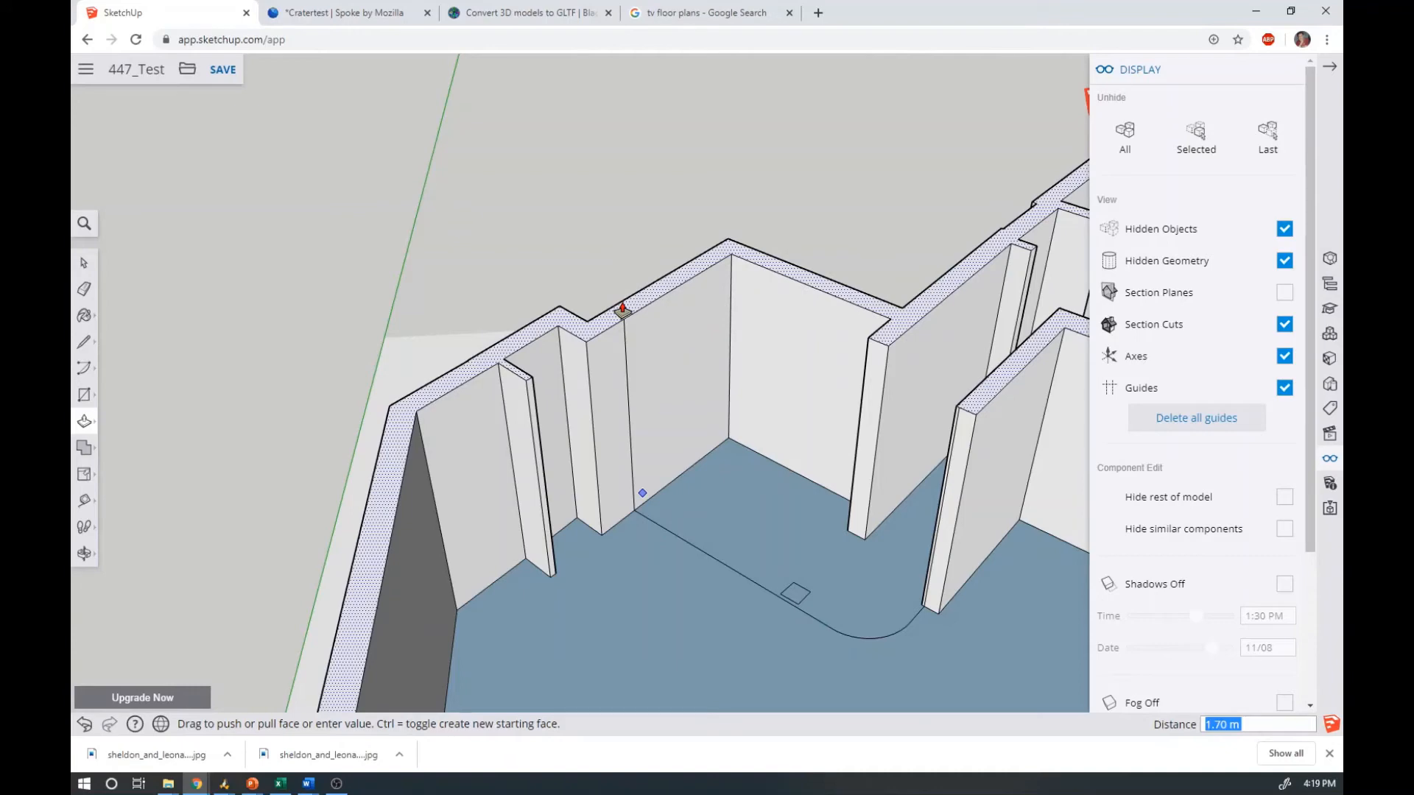
pyautogui.click(622, 310)
# Push/Pull the square column face beside the study boundary up 1.70 m, level with the top corner of the kitchen wall
pyautogui.scroll(-4, 352, 497)
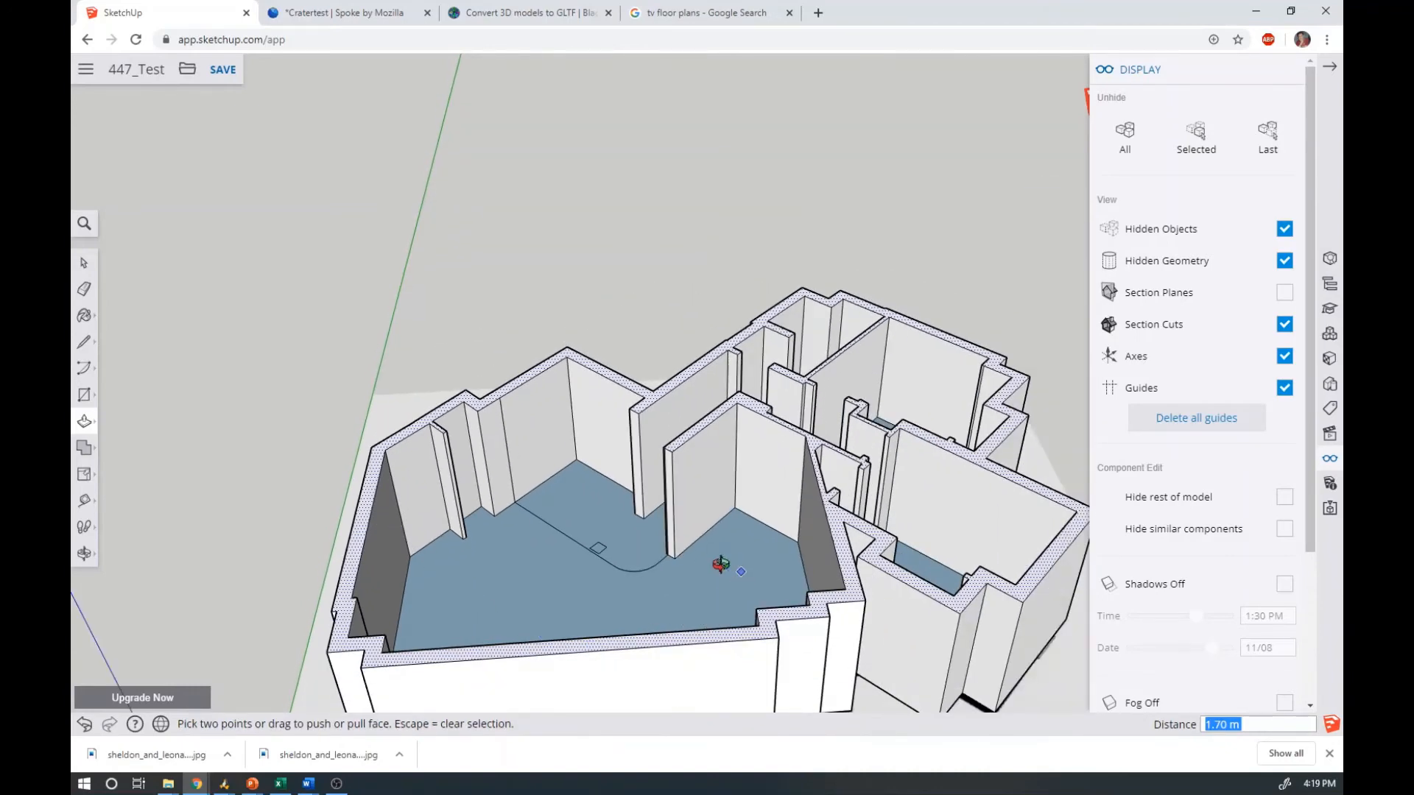
pyautogui.moveTo(720, 565); pyautogui.dragTo(812, 656, button='middle')
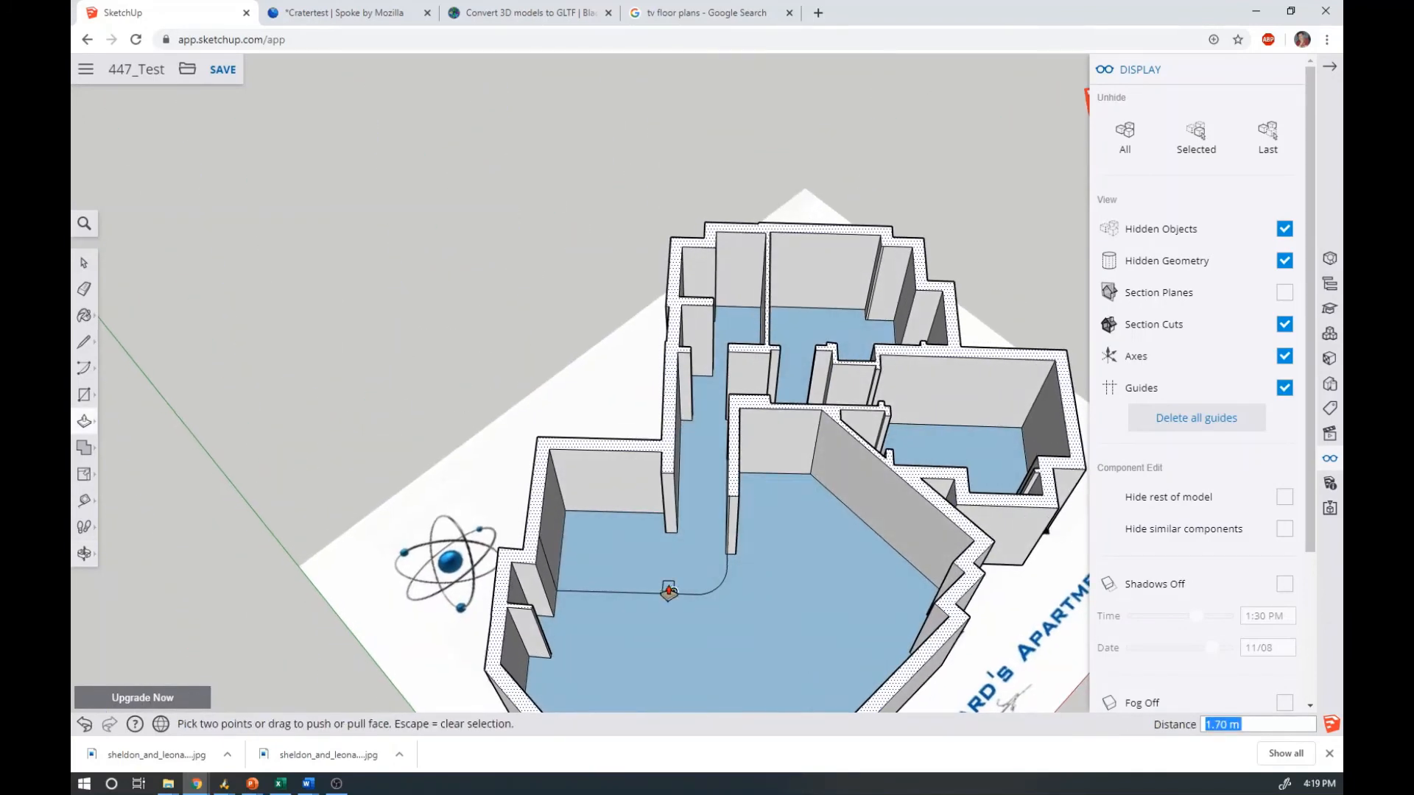
pyautogui.scroll(5, 668, 590)
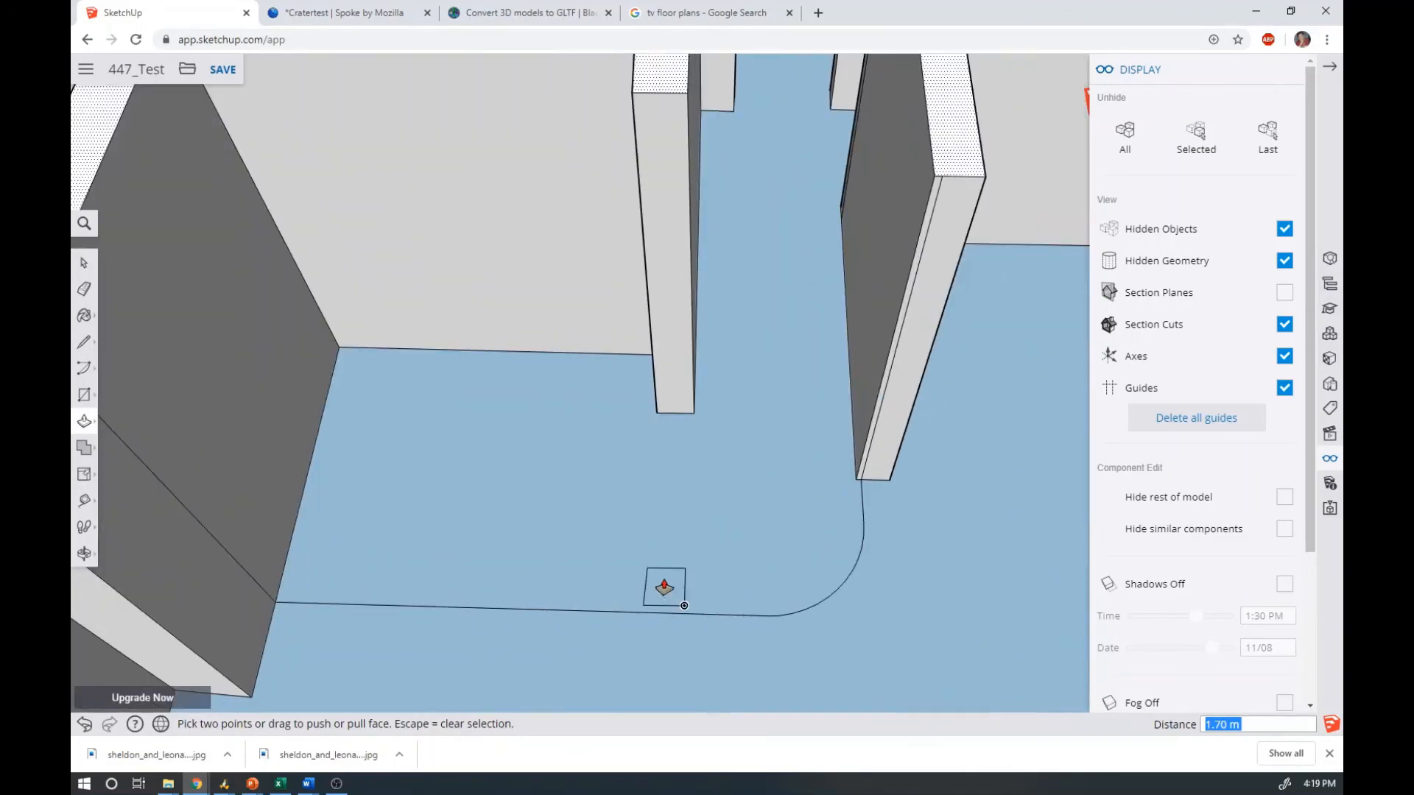
pyautogui.scroll(-3, 926, 524)
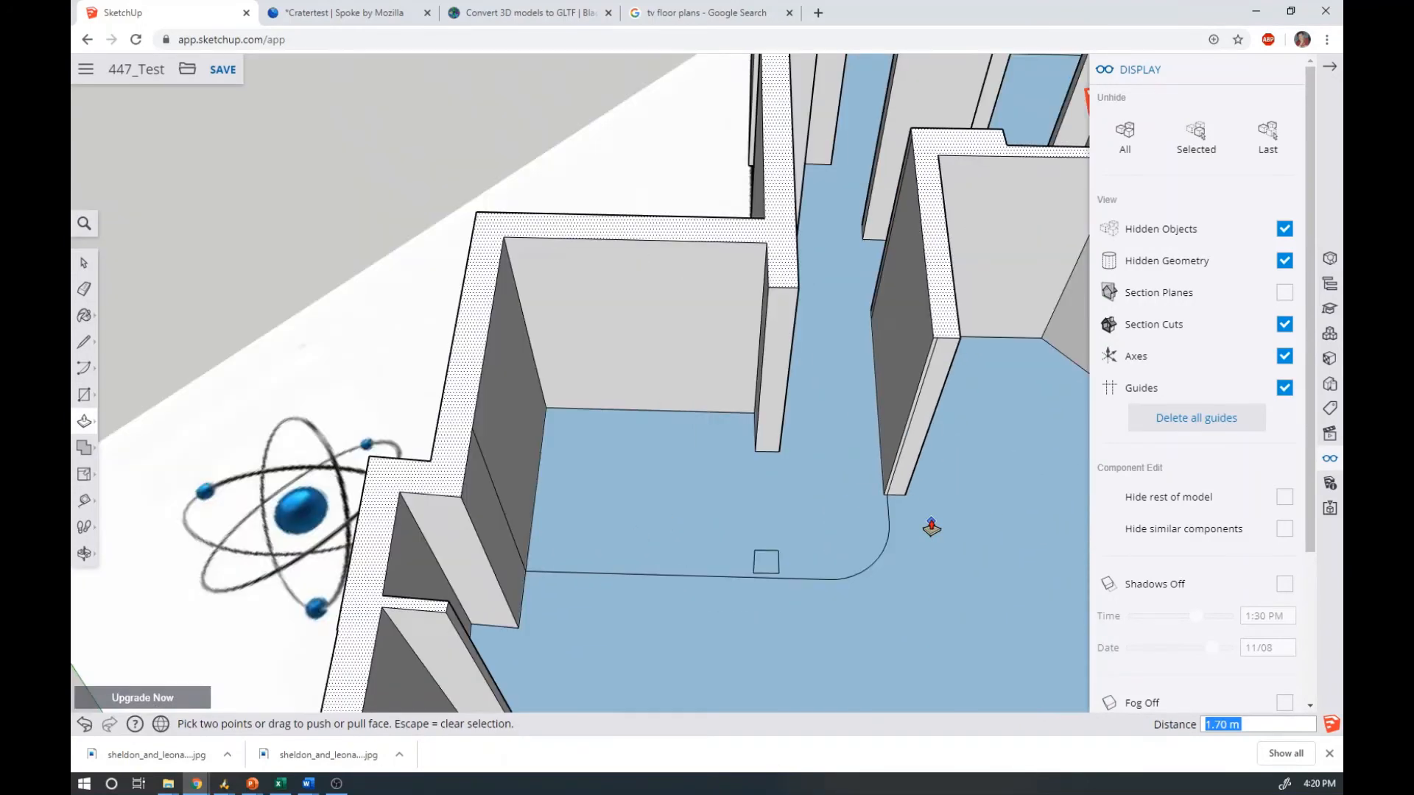
pyautogui.moveTo(935, 580); pyautogui.dragTo(714, 574, button='middle')
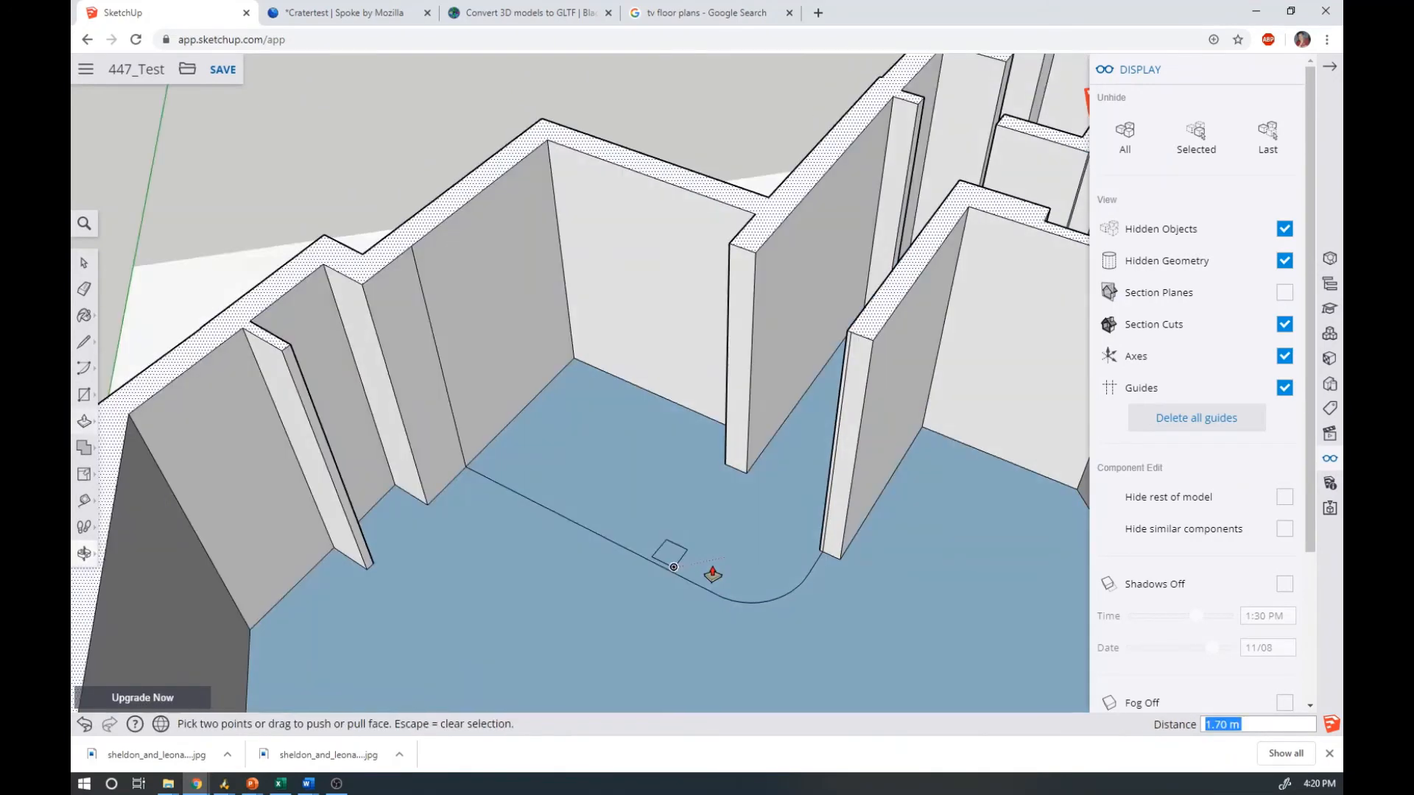
pyautogui.click(672, 561)
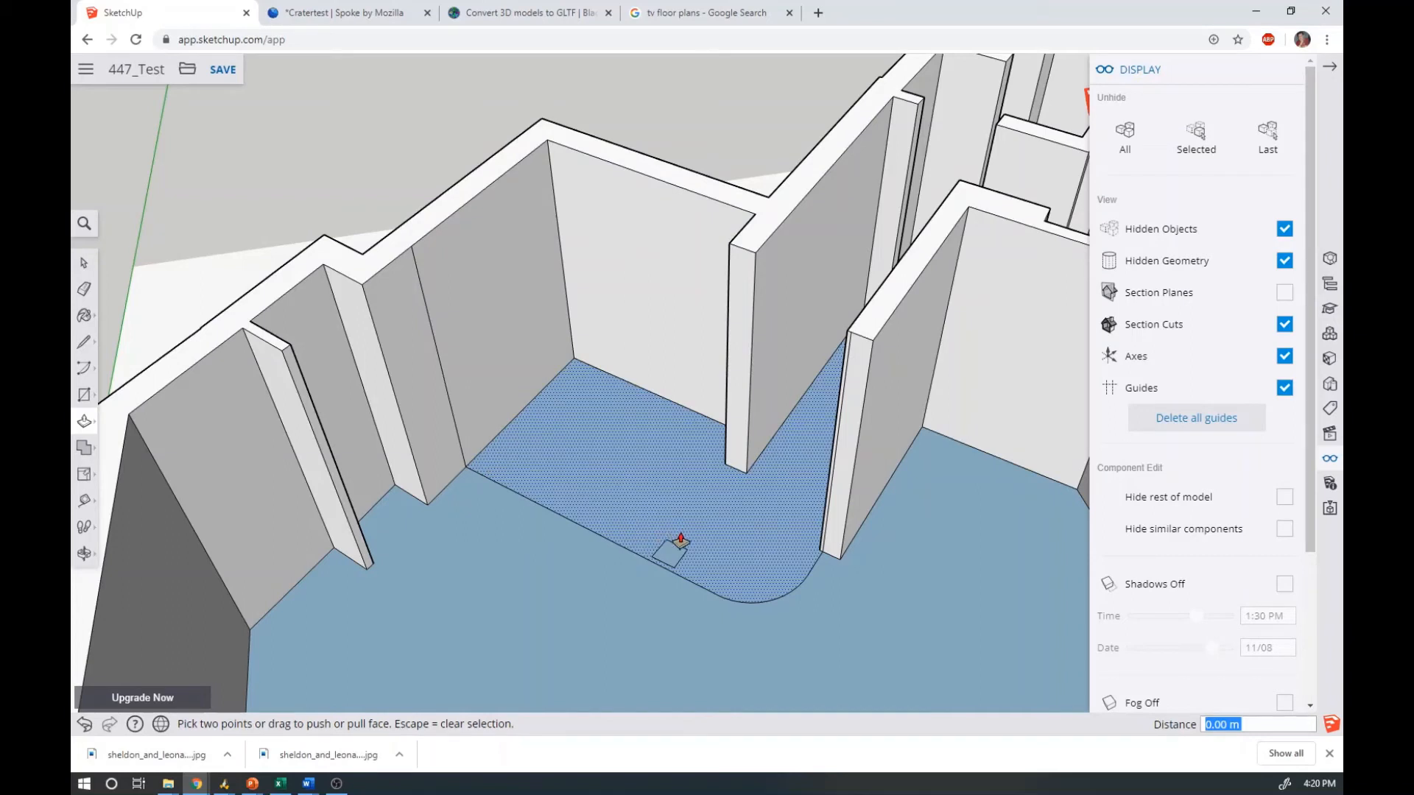
pyautogui.click(668, 561)
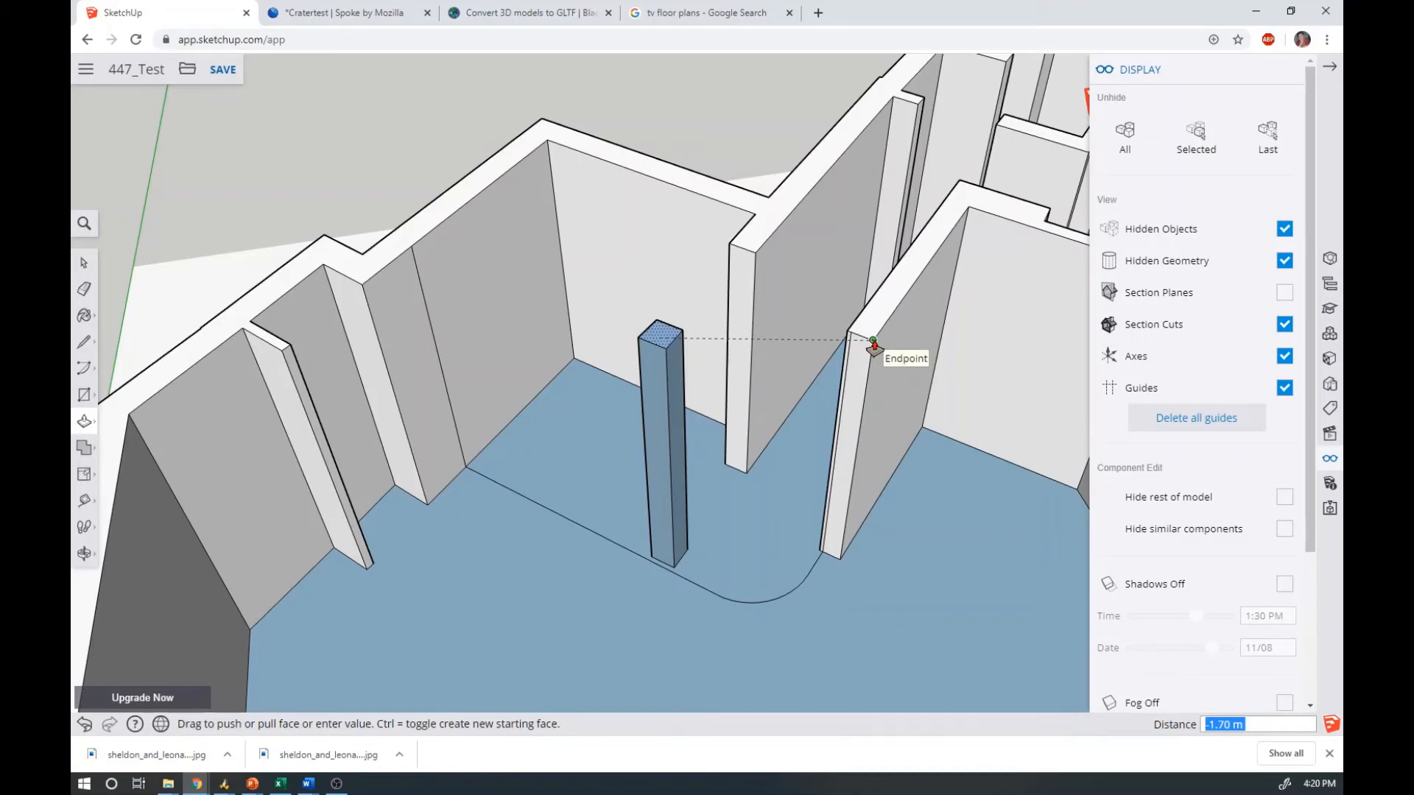
pyautogui.click(873, 342)
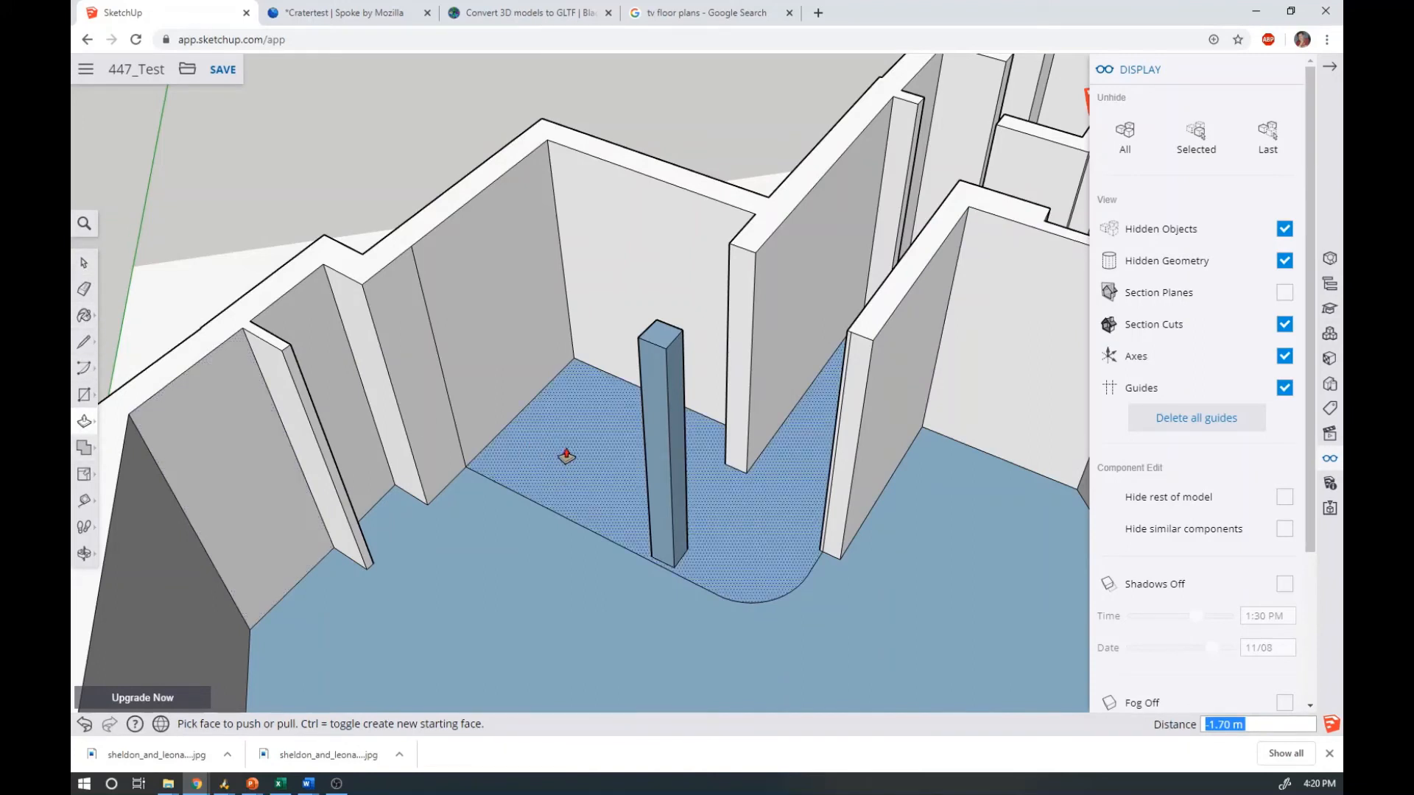
# Raise the study floor face behind the curved boundary about 0.23 m with Push/Pull to form a platform
pyautogui.click(507, 457)
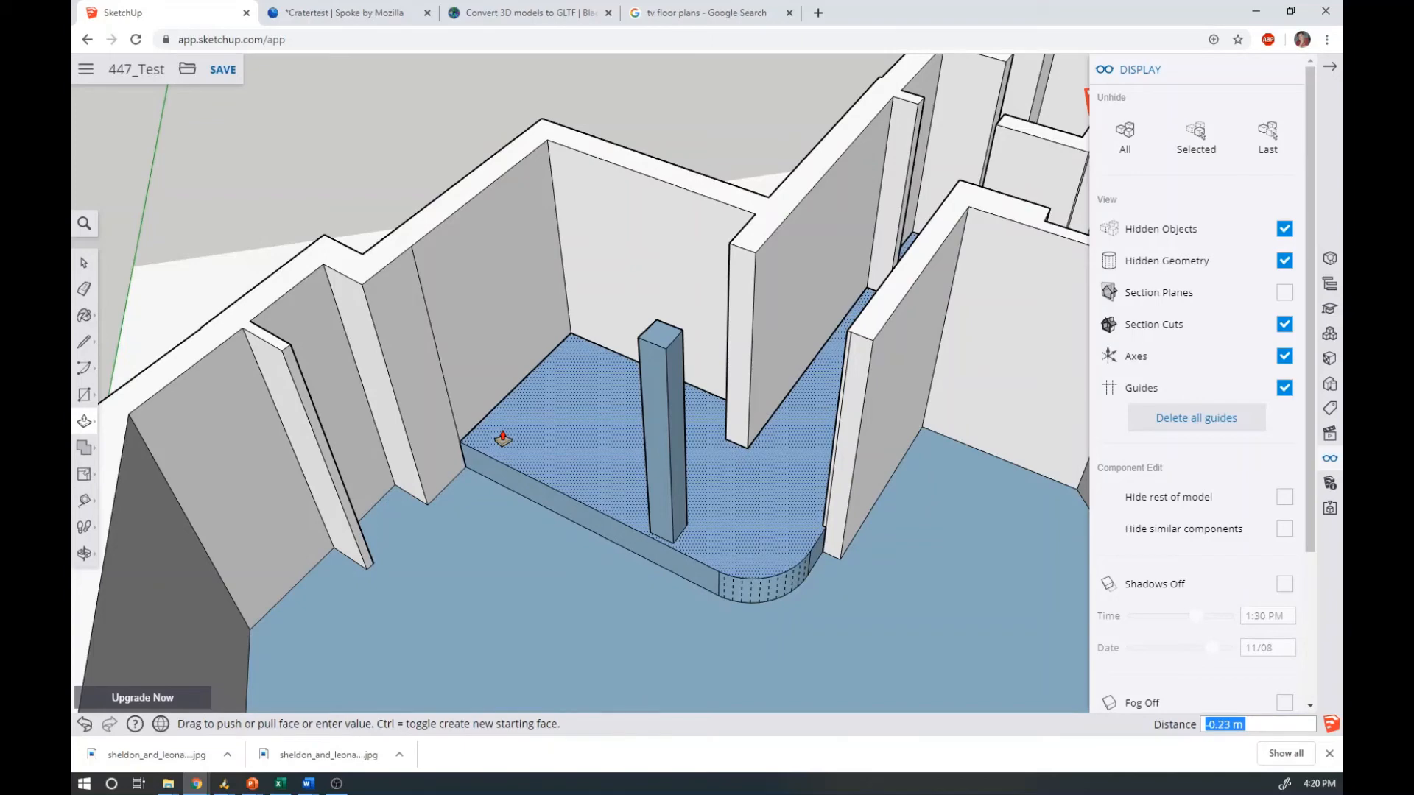
pyautogui.click(521, 495)
pyautogui.moveTo(732, 628); pyautogui.dragTo(643, 508, button='middle')
pyautogui.press('p')
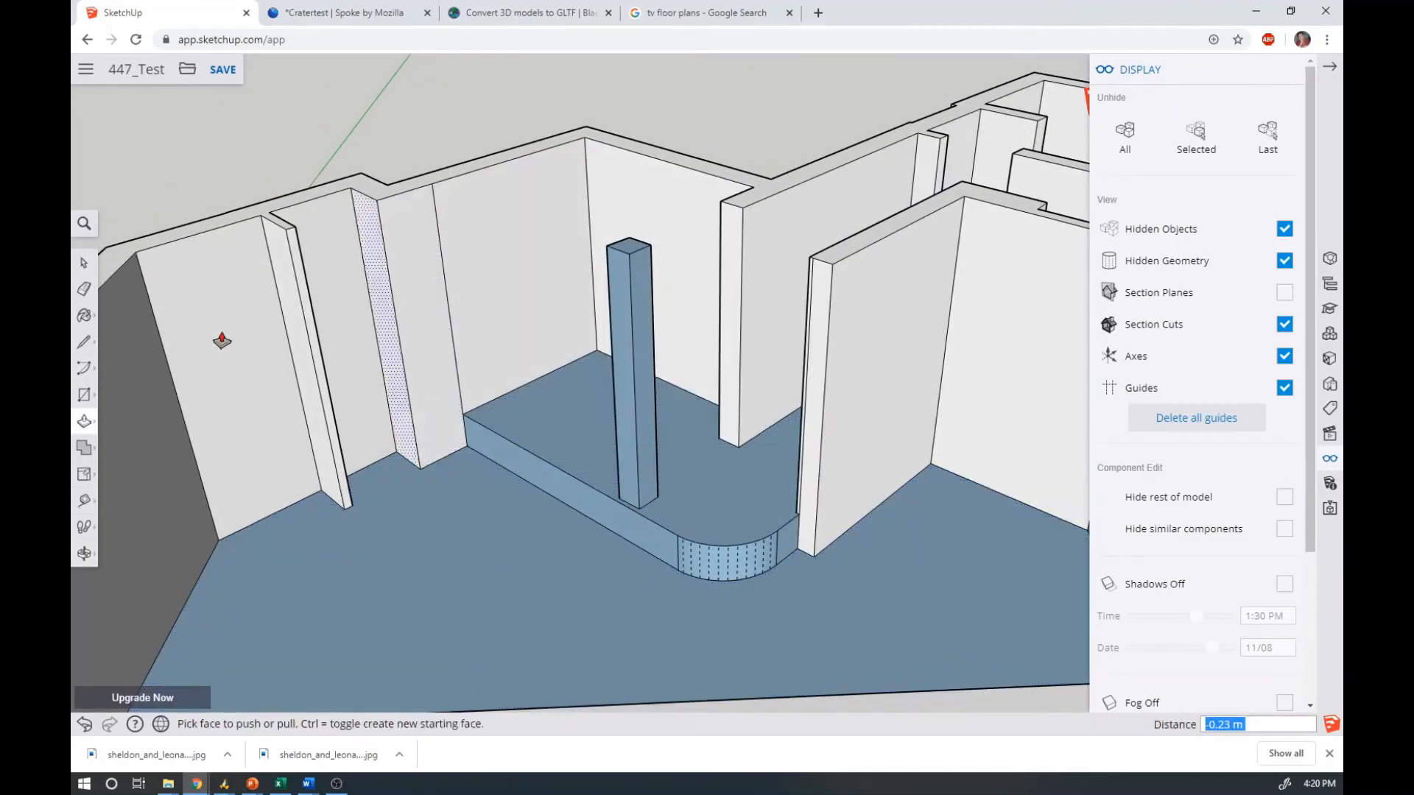
pyautogui.click(84, 263)
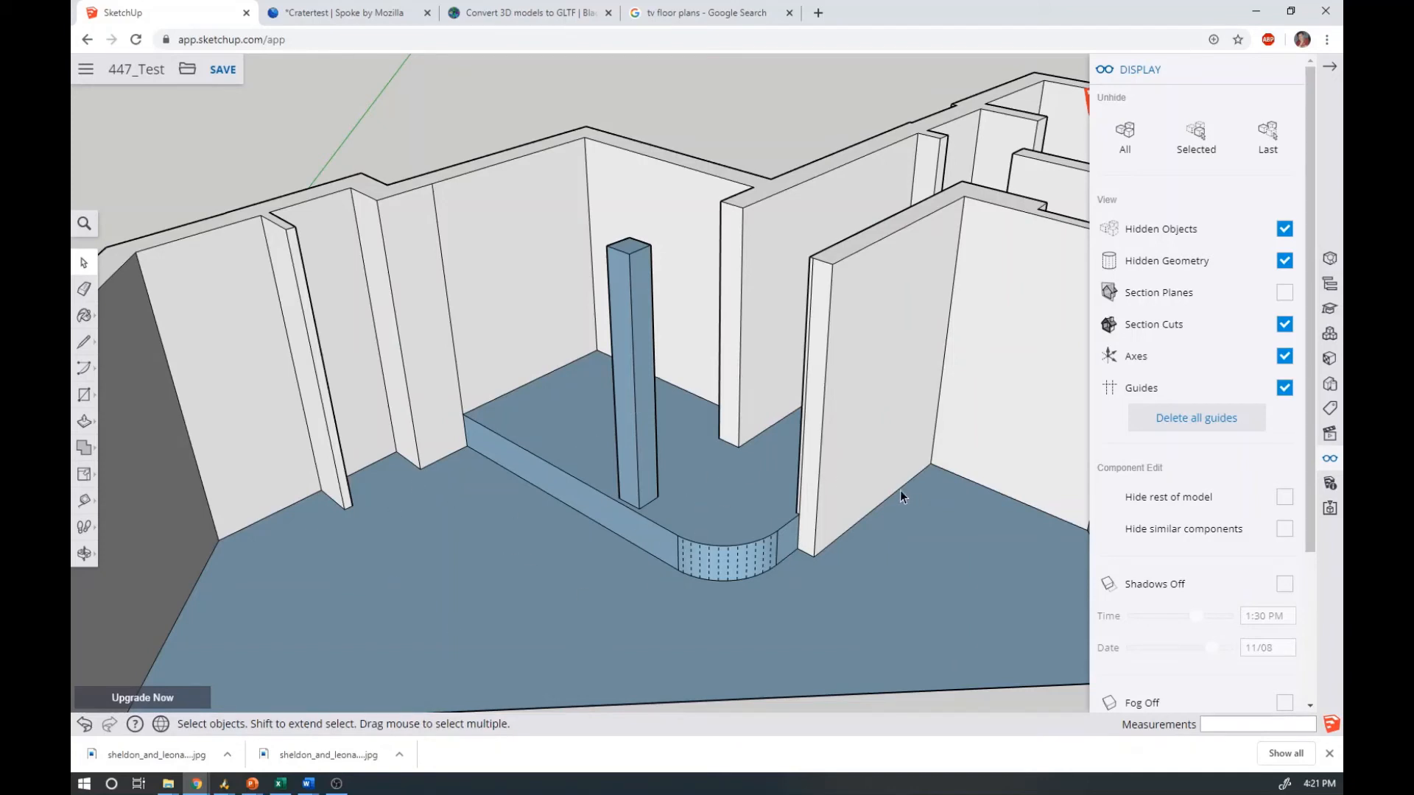
# Save the model and reverse the living room floor face so its front side points up
pyautogui.scroll(-3, 876, 488)
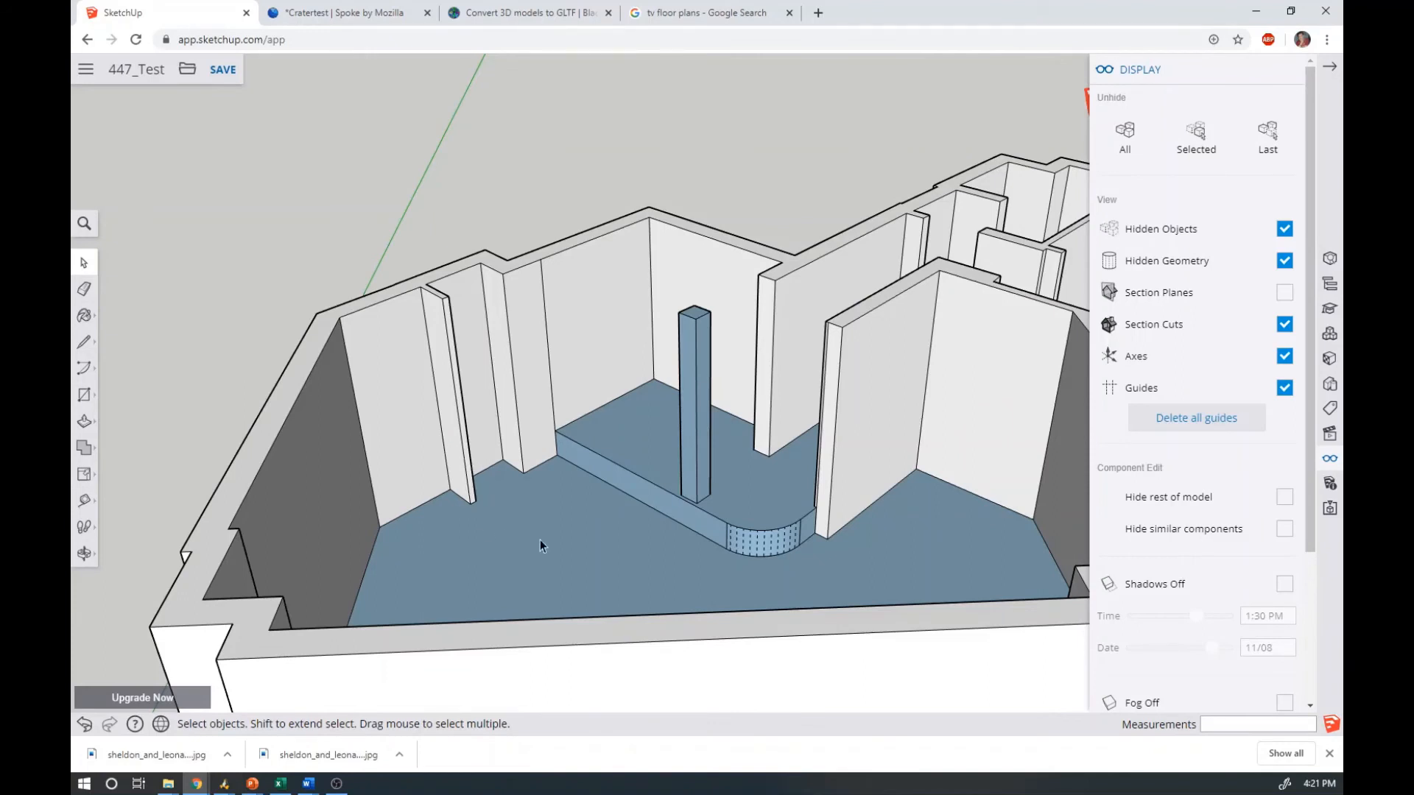
pyautogui.hotkey('ctrl', 's')
pyautogui.click(582, 513)
pyautogui.rightClick(546, 530)
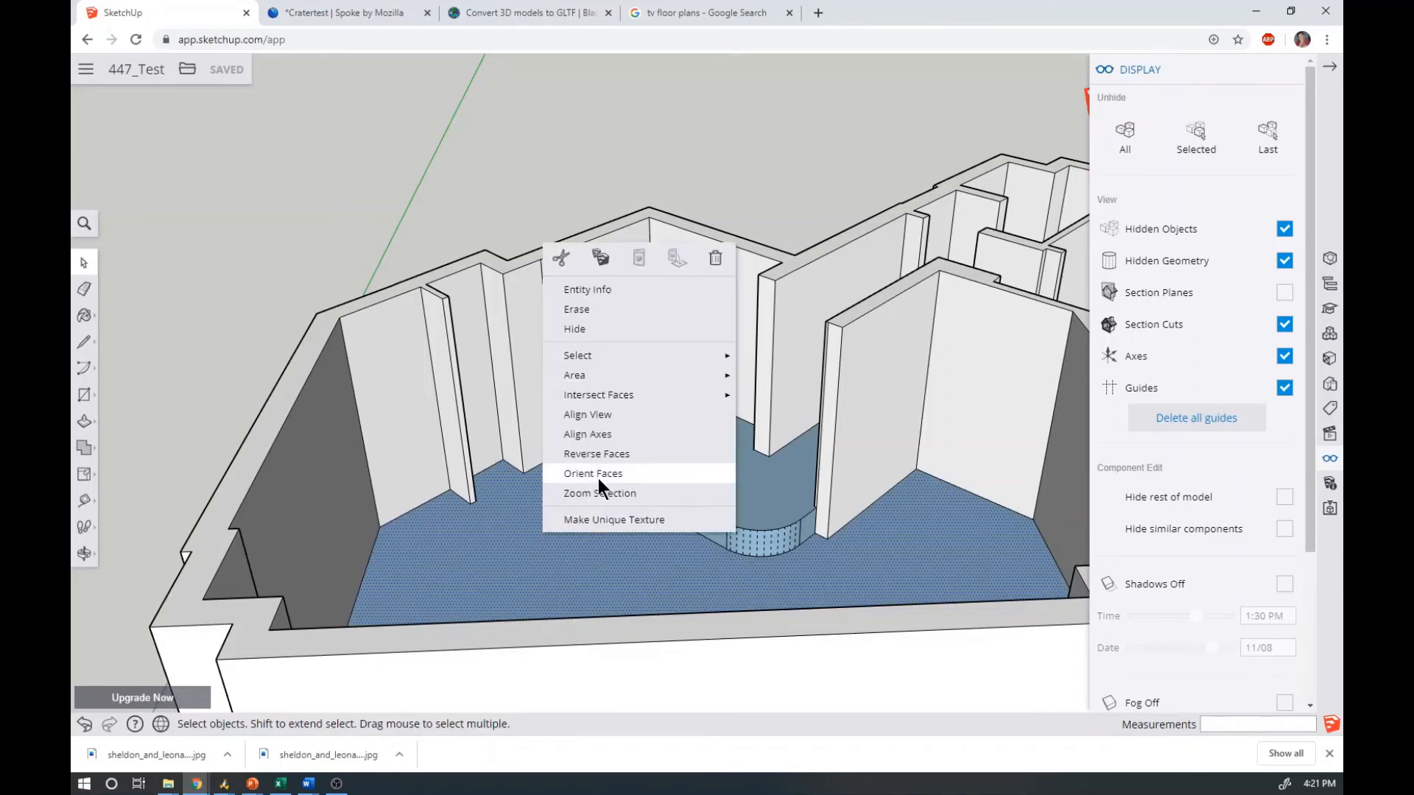
pyautogui.click(639, 453)
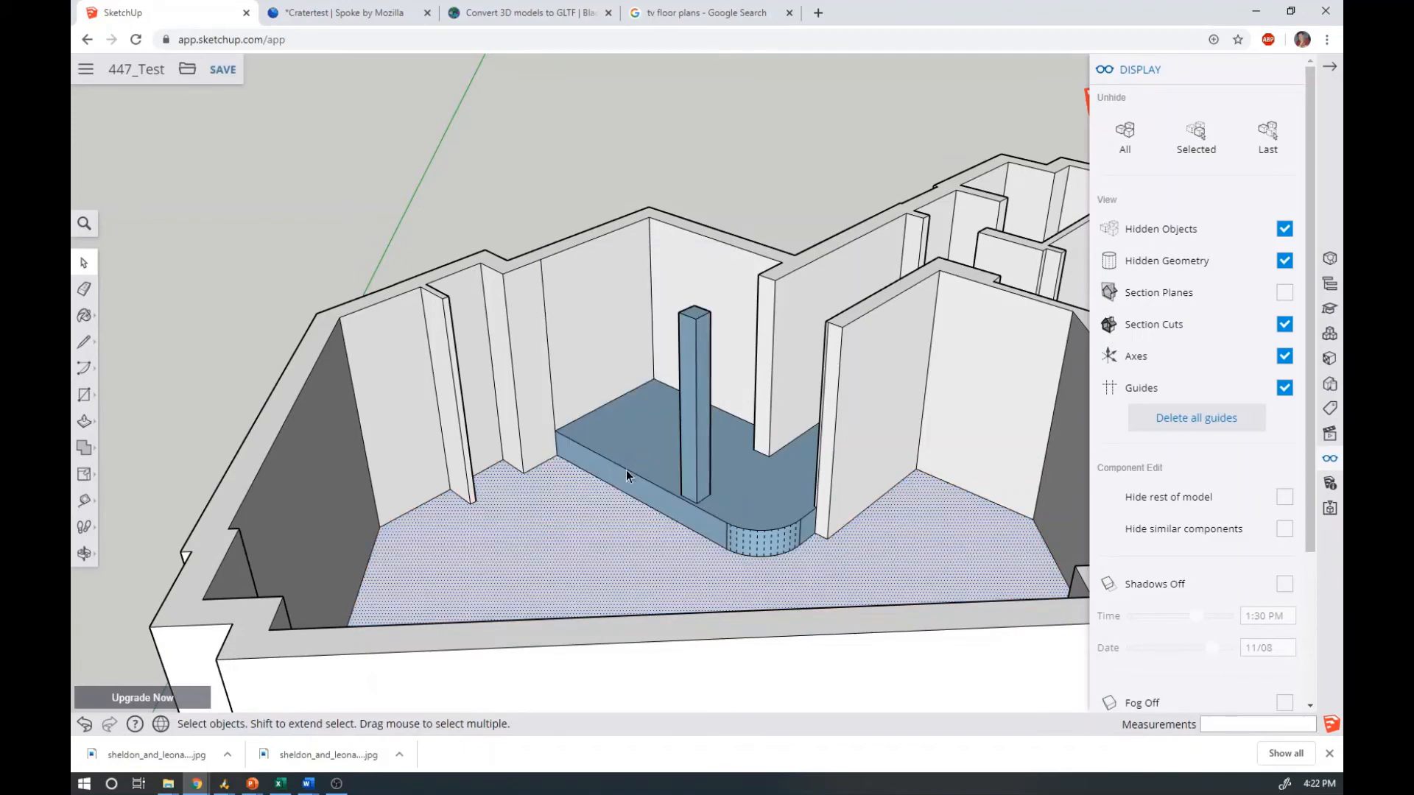
# Reverse the raised study floor face and the straight front face of its platform
pyautogui.click(754, 491)
pyautogui.rightClick(754, 491)
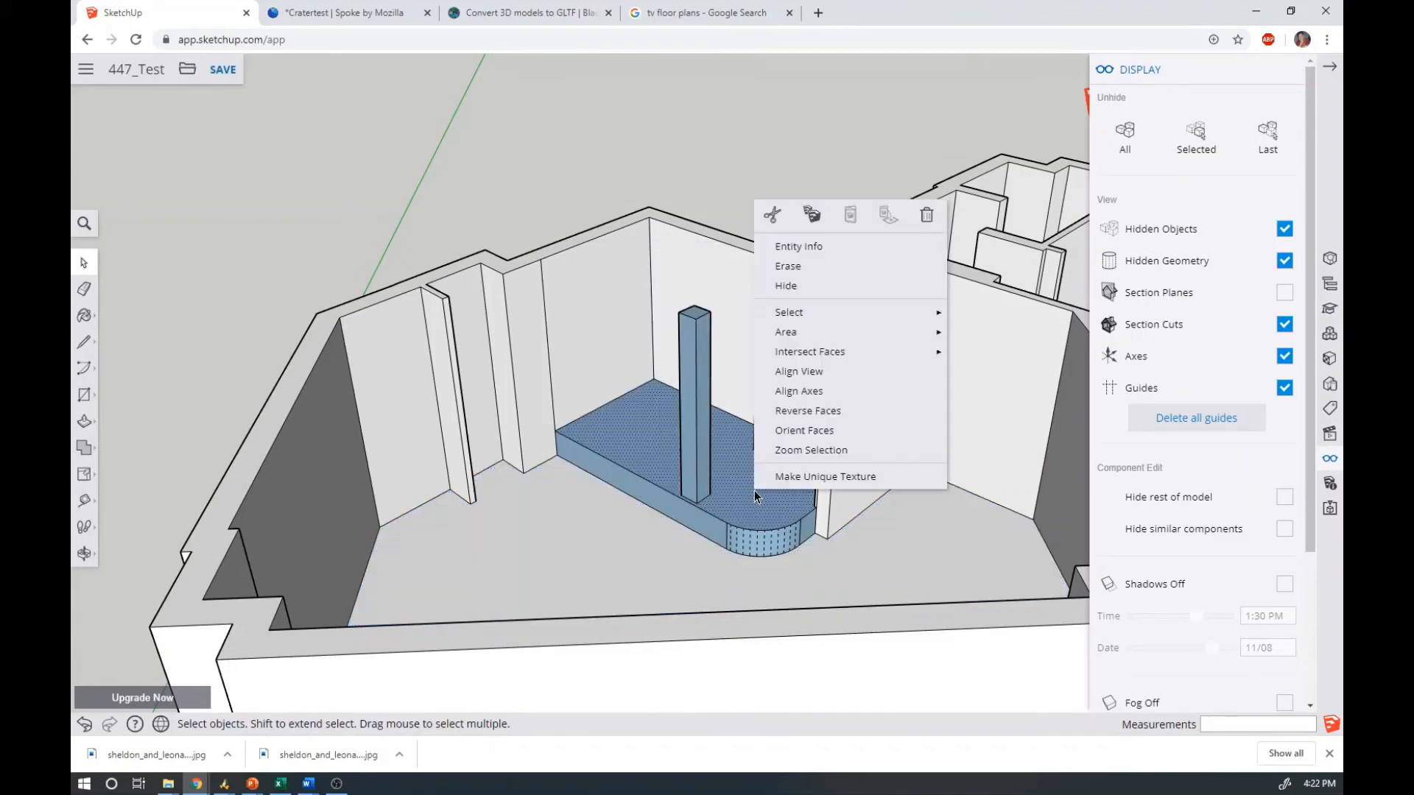
pyautogui.click(807, 411)
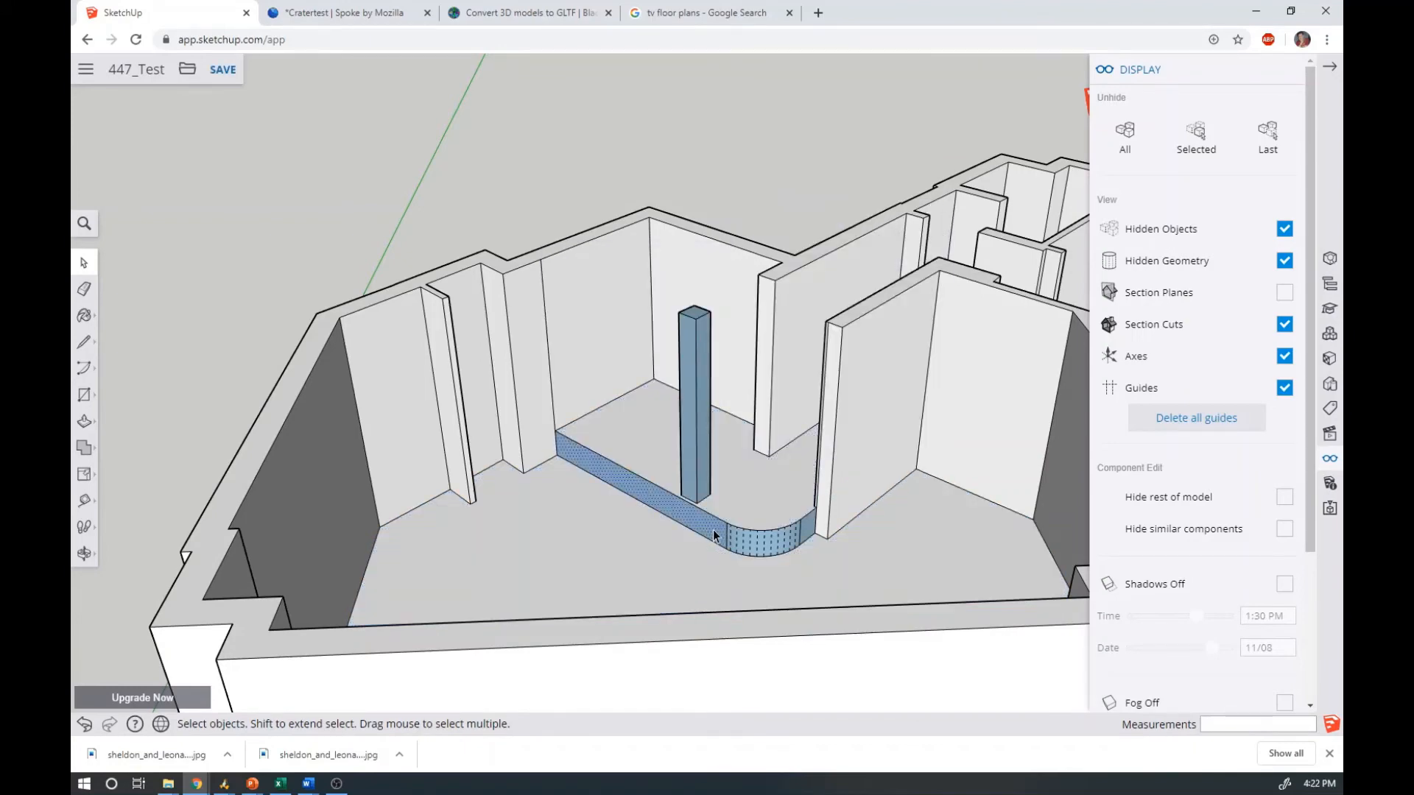
pyautogui.rightClick(714, 535)
pyautogui.click(759, 452)
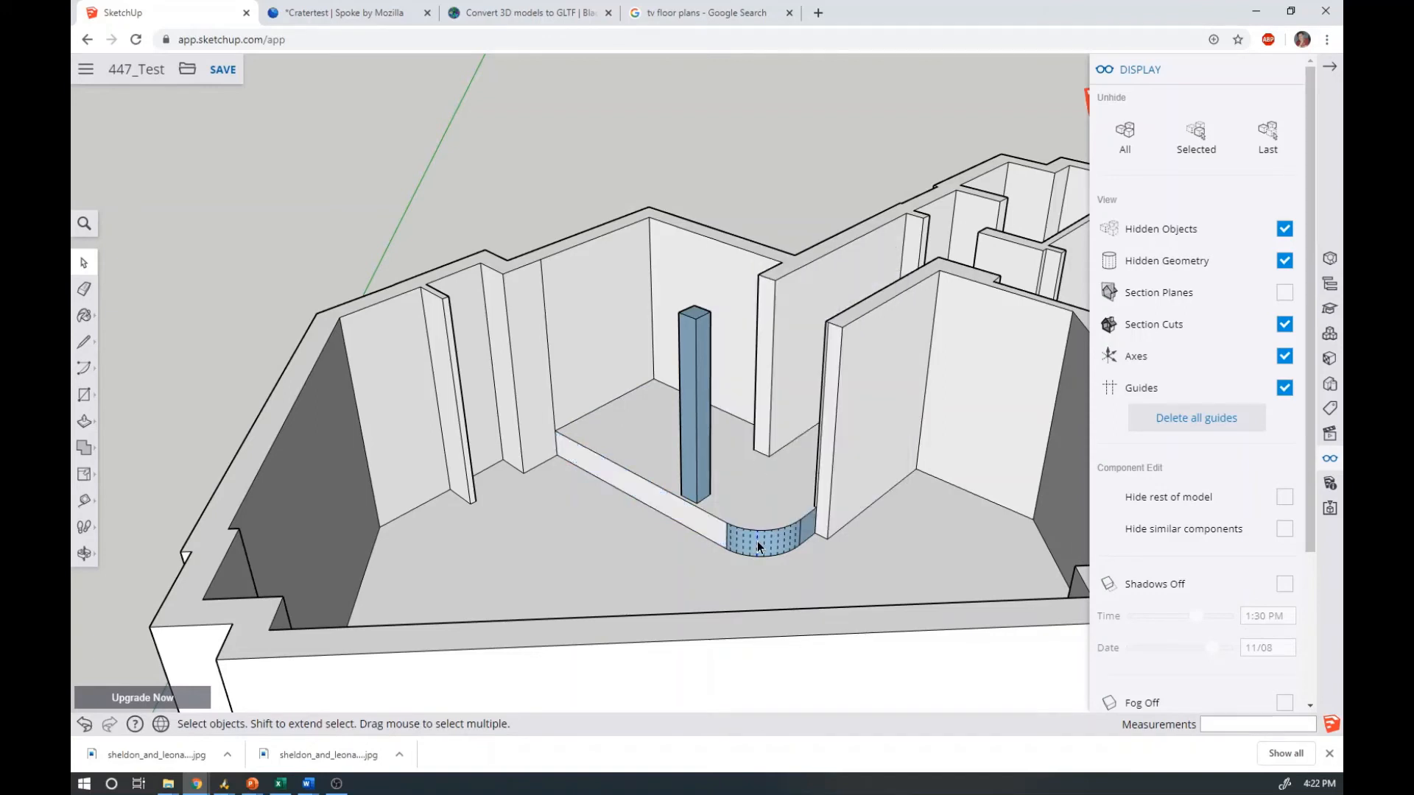
# Select the curved platform face together with the short face beside the kitchen wall and reverse both
pyautogui.rightClick(757, 545)
pyautogui.click(760, 545)
pyautogui.scroll(3, 761, 545)
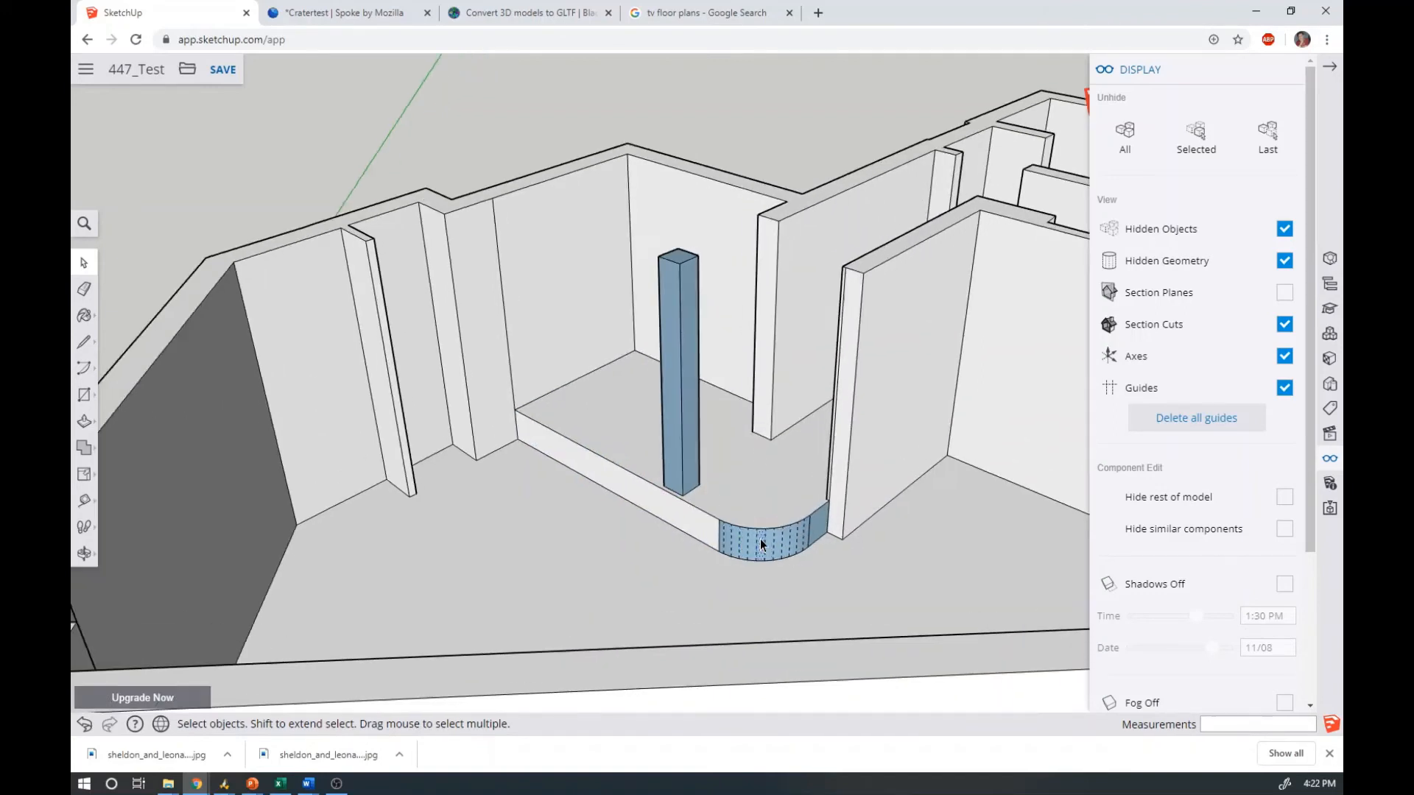
pyautogui.moveTo(748, 593)
pyautogui.mouseDown()
pyautogui.moveTo(852, 598)
pyautogui.moveTo(878, 583)
pyautogui.moveTo(857, 581)
pyautogui.mouseUp()
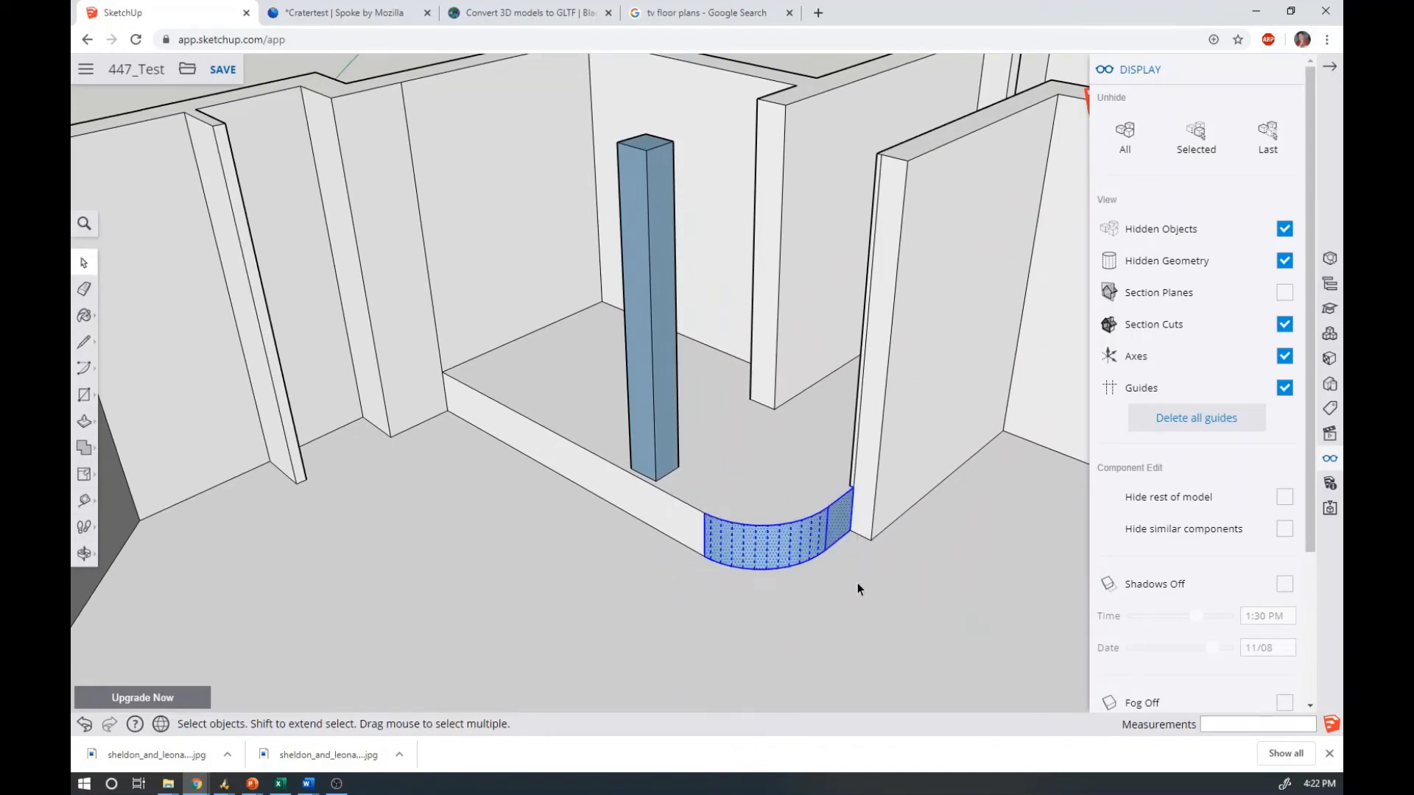
pyautogui.rightClick(835, 522)
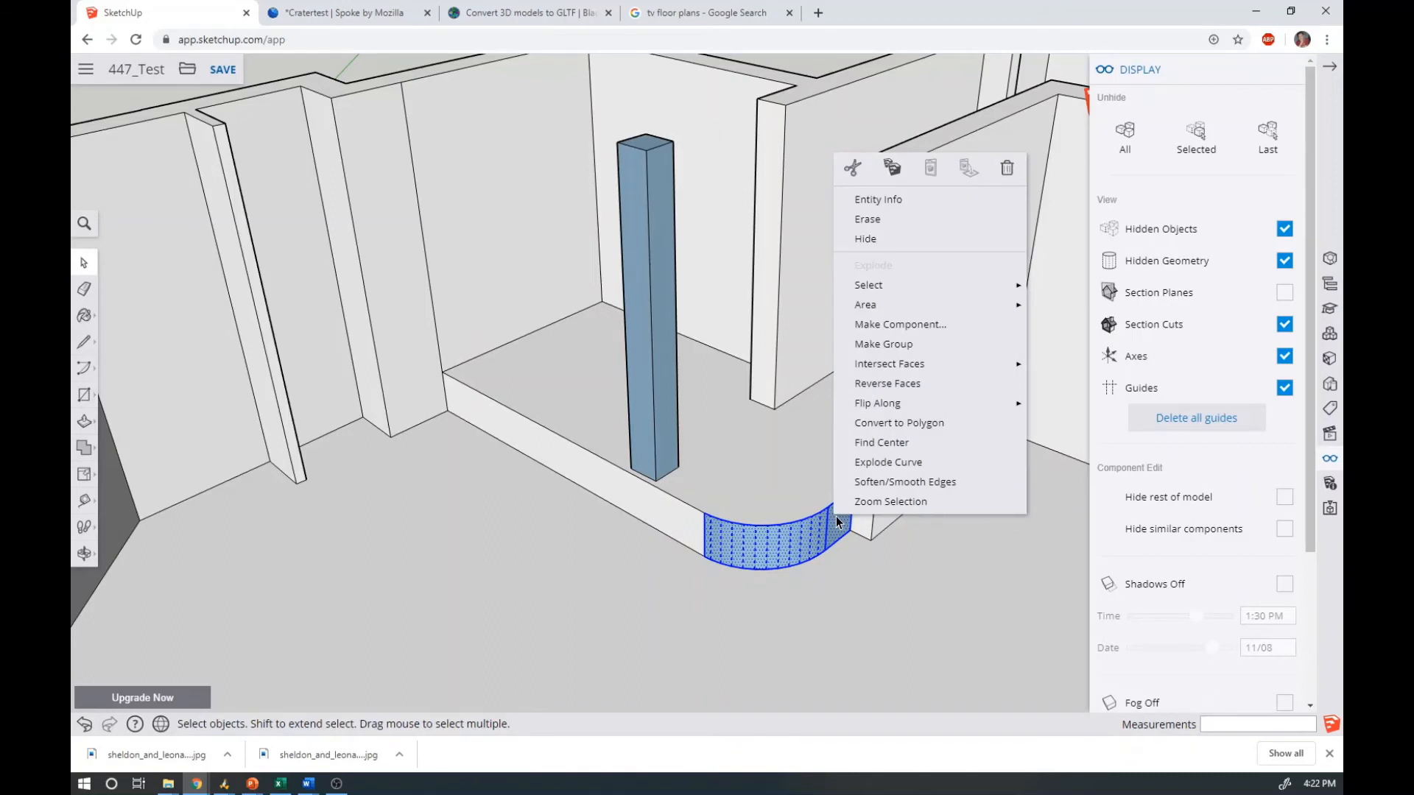
pyautogui.click(886, 389)
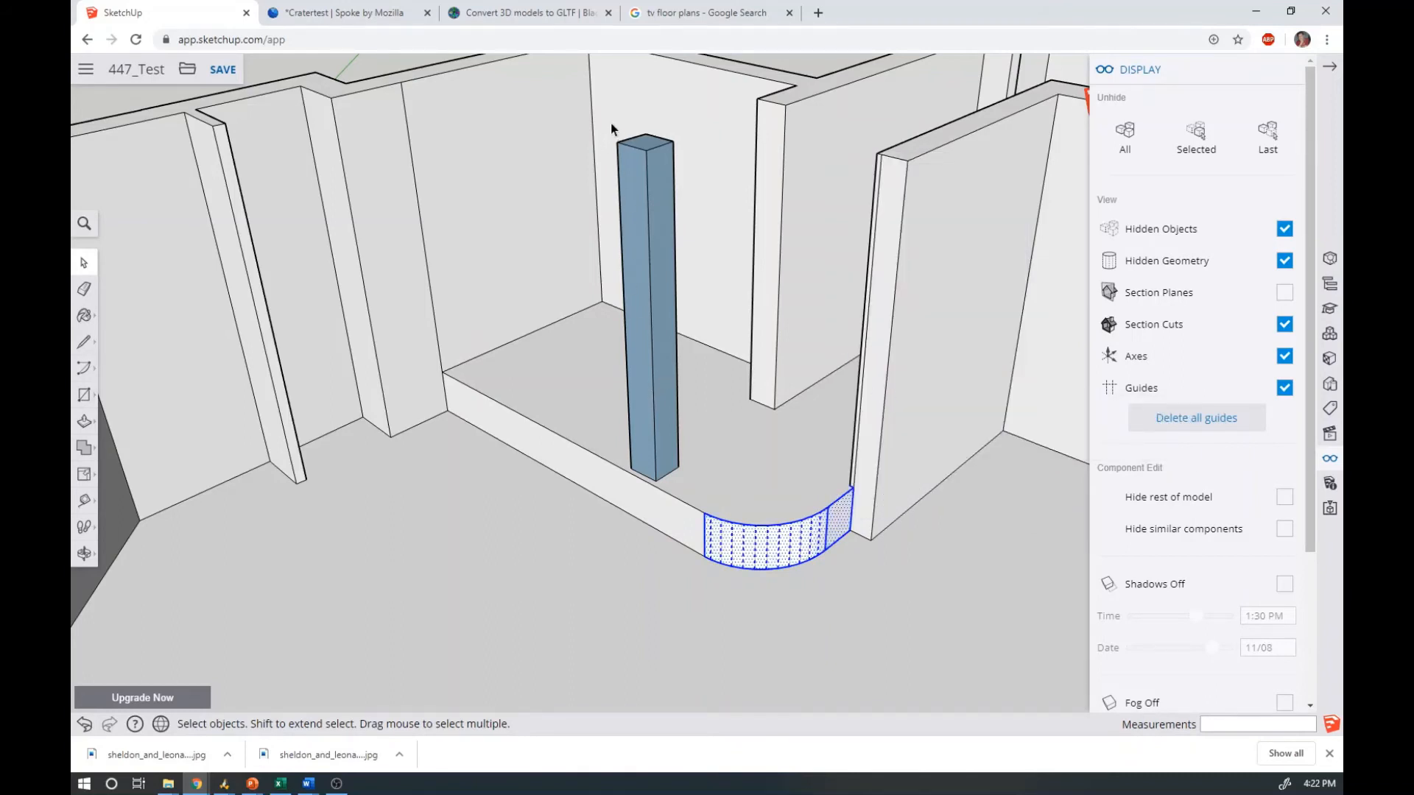
# Select the whole square column in the study and reverse its faces
pyautogui.moveTo(605, 111); pyautogui.dragTo(710, 494)
pyautogui.rightClick(655, 371)
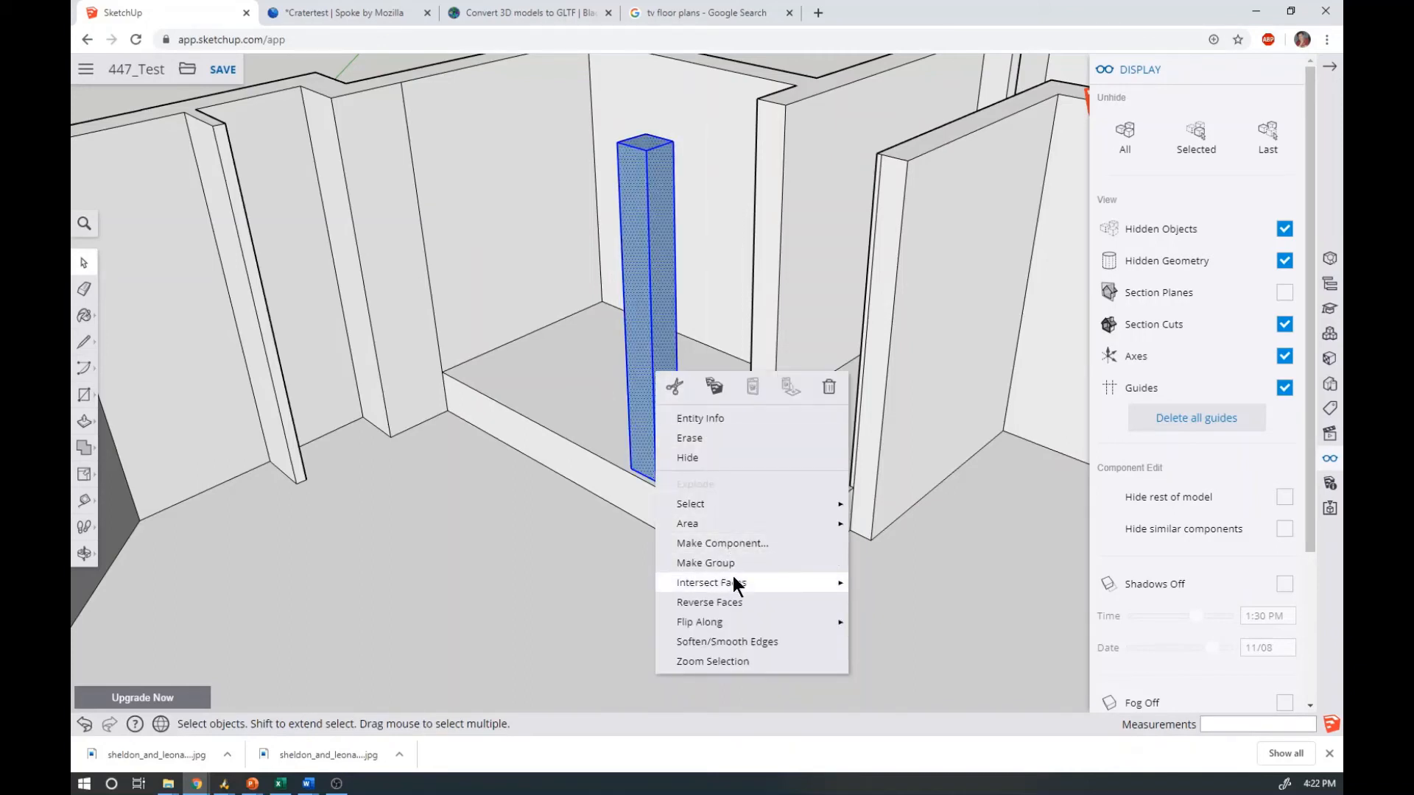
pyautogui.click(734, 595)
# Examine the walls, column and study platform from several sides for faces that are still reversed
pyautogui.moveTo(737, 462); pyautogui.dragTo(204, 514, button='middle')
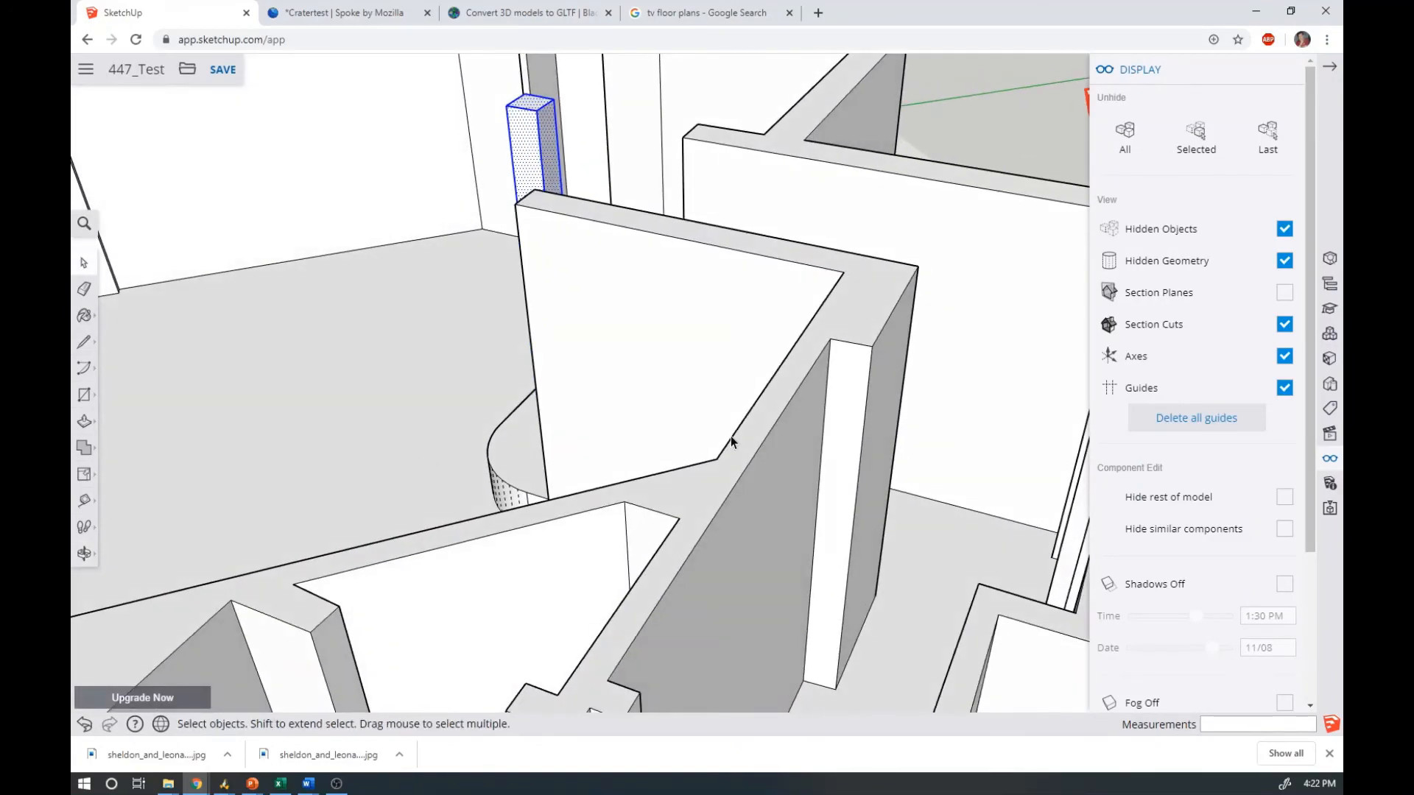
pyautogui.scroll(-4, 685, 460)
pyautogui.scroll(-3, 669, 479)
pyautogui.moveTo(572, 570); pyautogui.dragTo(1016, 380, button='middle')
pyautogui.moveTo(726, 514); pyautogui.dragTo(506, 543, button='middle')
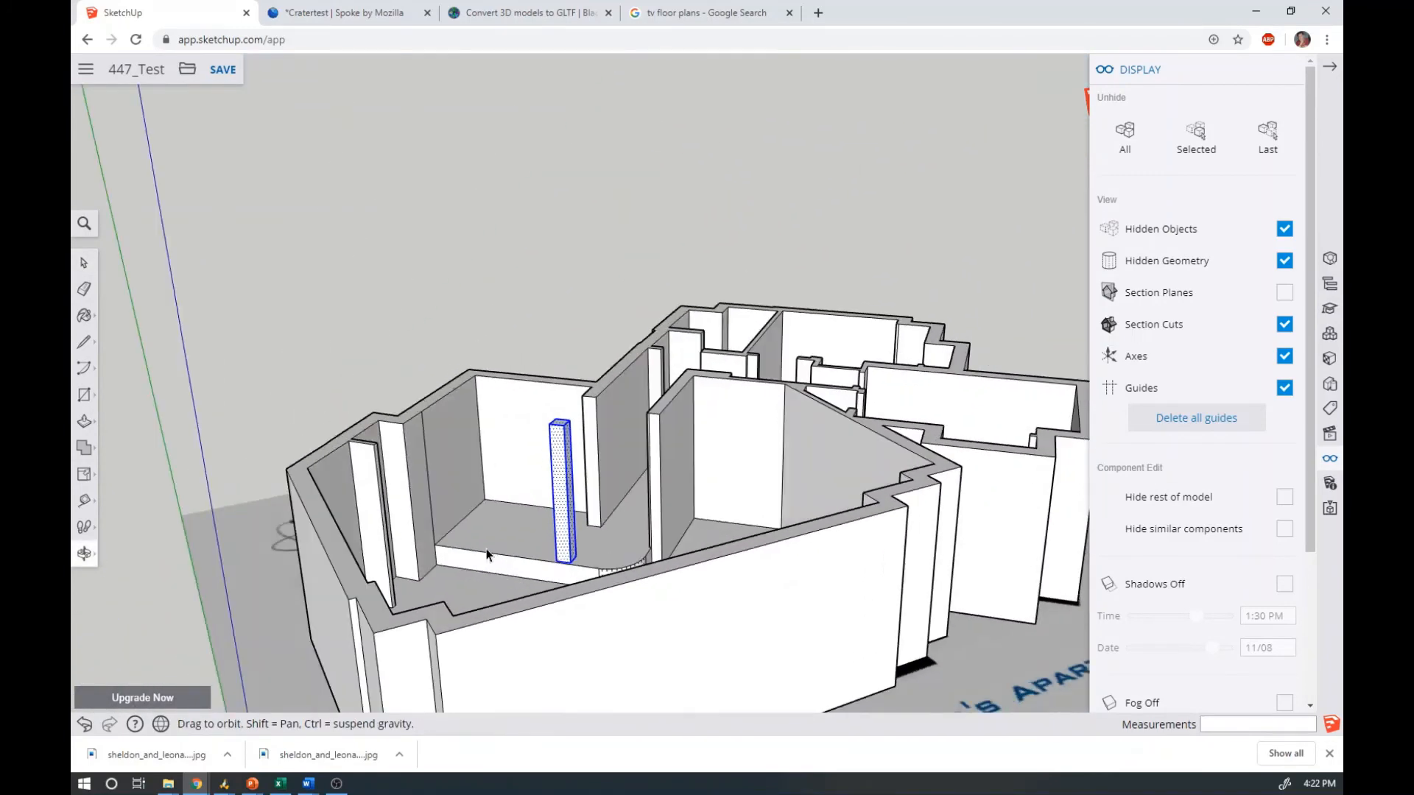
pyautogui.click(385, 345)
pyautogui.moveTo(380, 577); pyautogui.dragTo(1067, 464, button='middle')
pyautogui.moveTo(498, 396); pyautogui.dragTo(560, 461, button='middle')
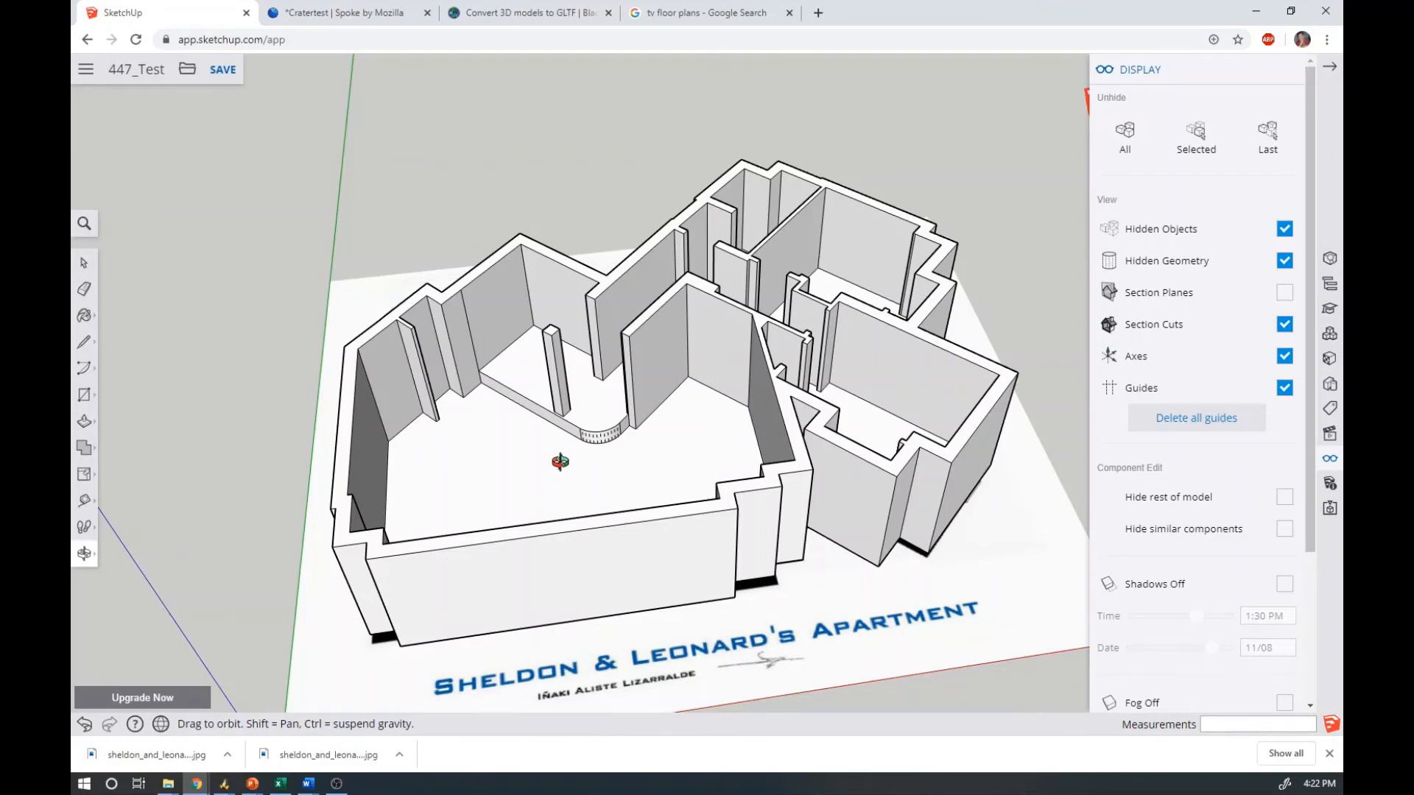
pyautogui.moveTo(559, 461); pyautogui.dragTo(554, 471, button='middle')
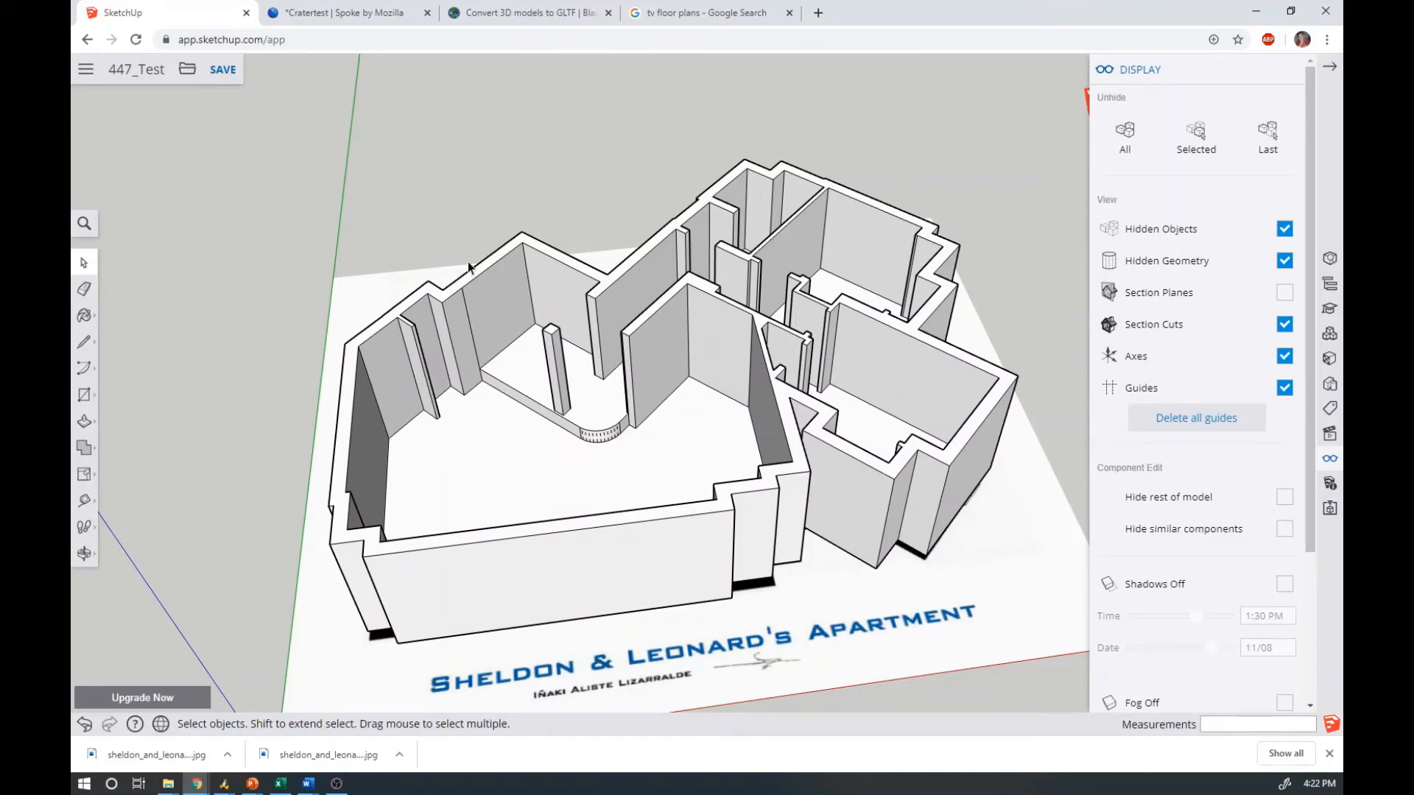
# Delete the floor plan image underneath the apartment model
pyautogui.scroll(-4, 621, 360)
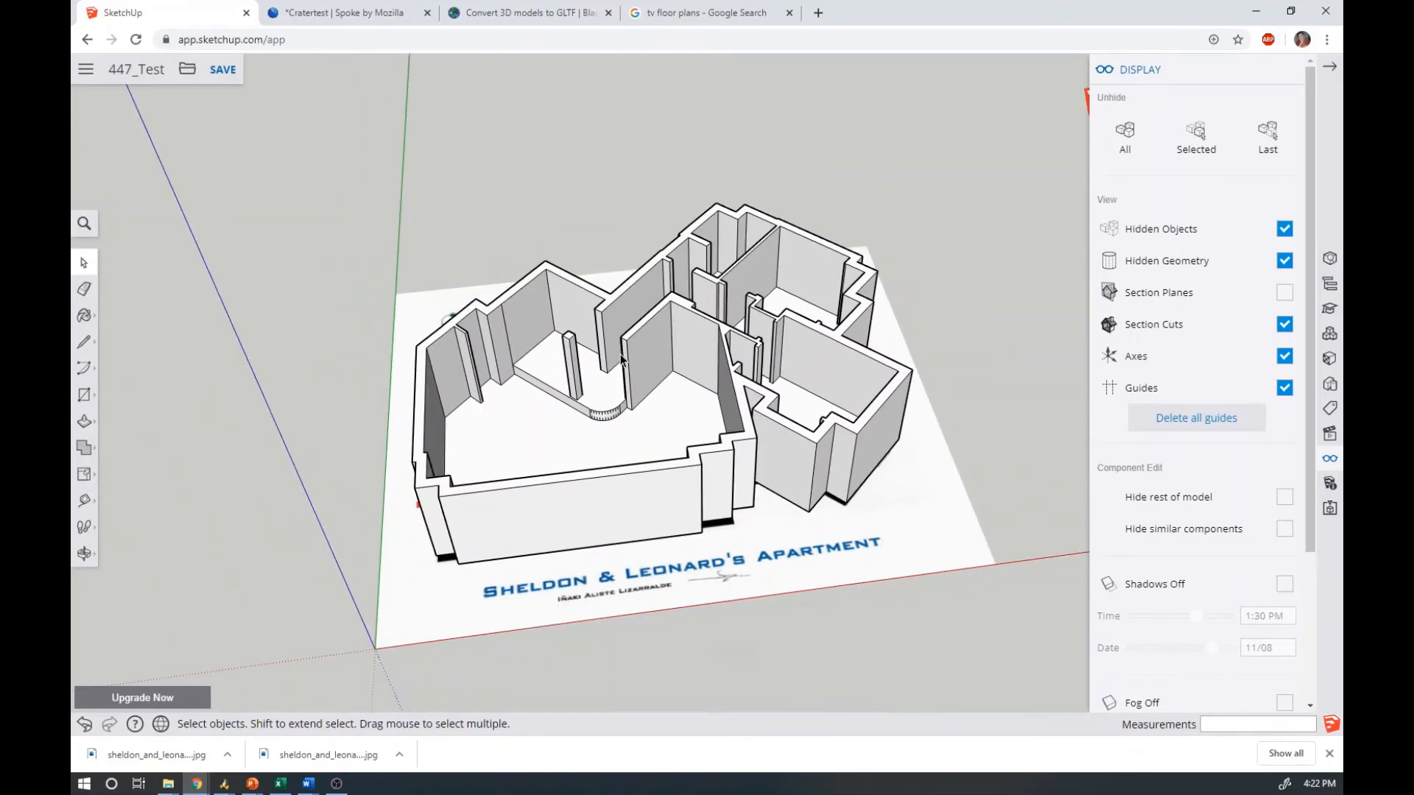
pyautogui.moveTo(631, 347); pyautogui.dragTo(477, 375, button='middle')
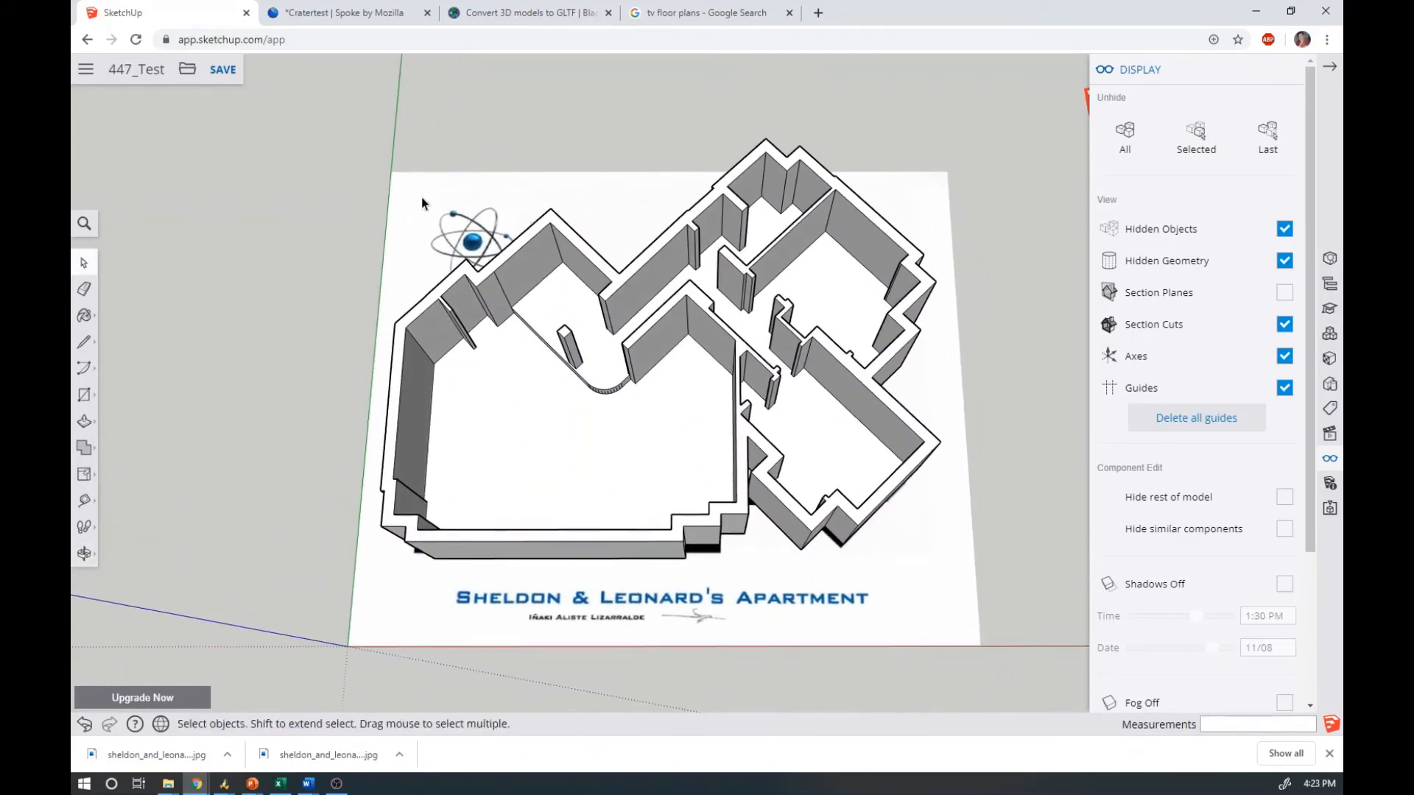
pyautogui.click(440, 205)
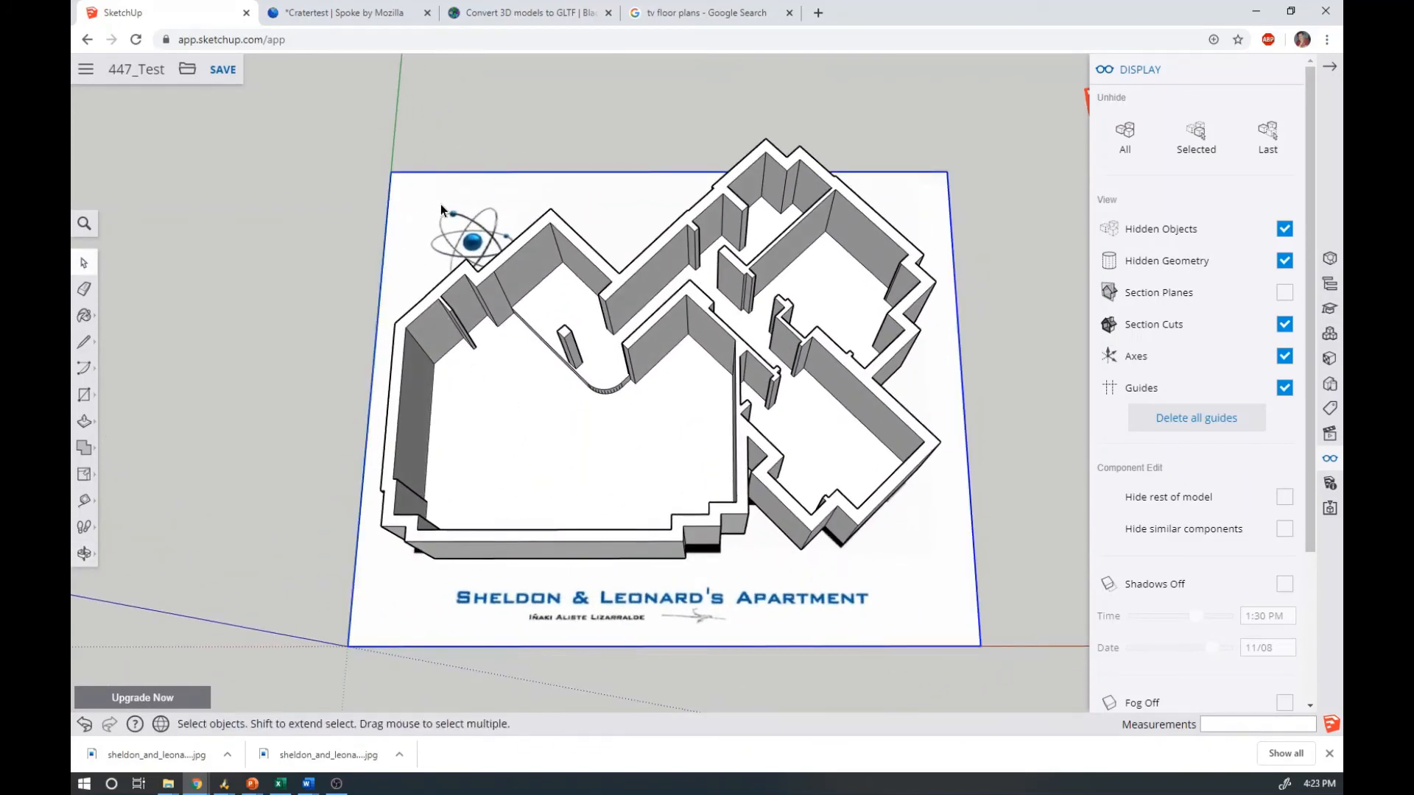
pyautogui.press('Delete')
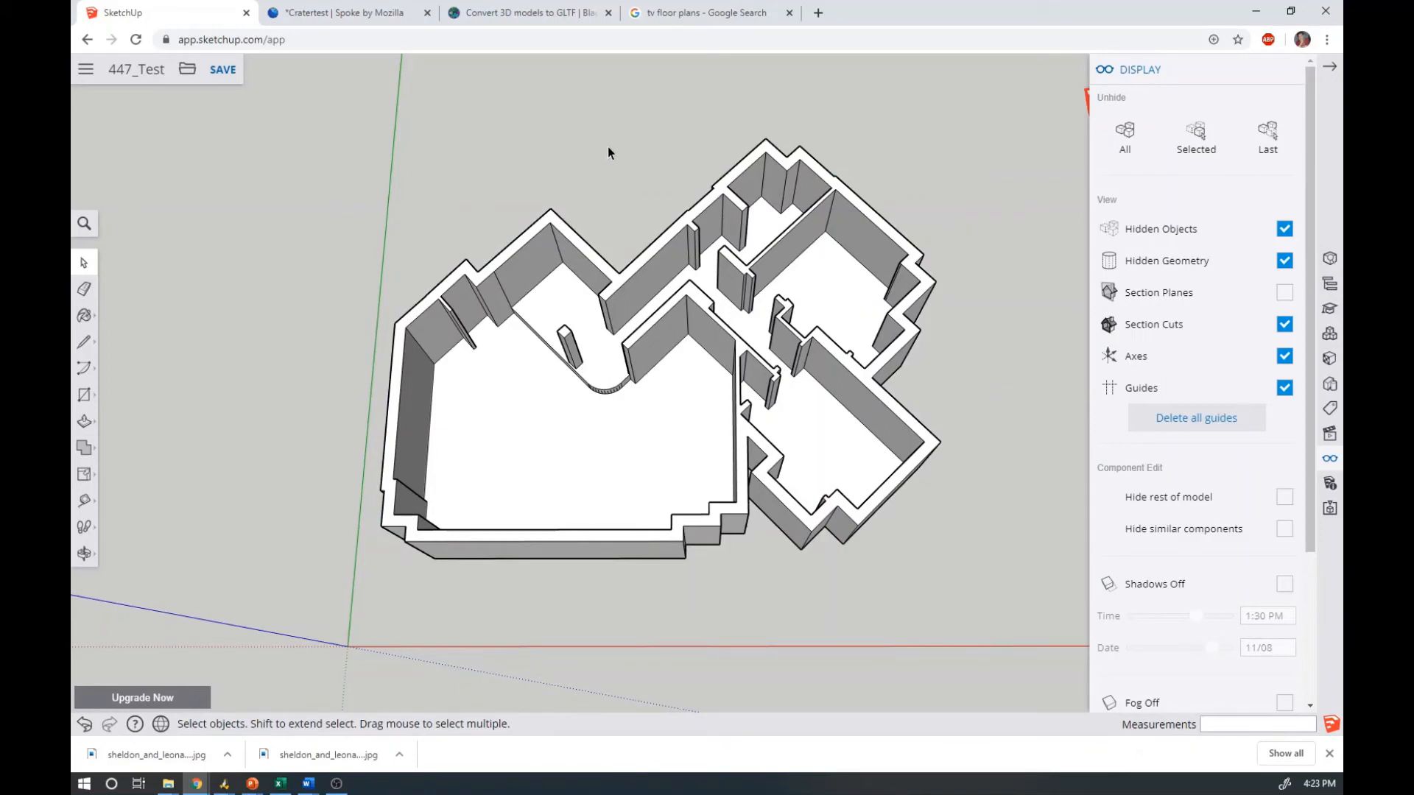
# Review the apartment model from above and look up the file's export and download options
pyautogui.moveTo(601, 188); pyautogui.dragTo(653, 112, button='middle')
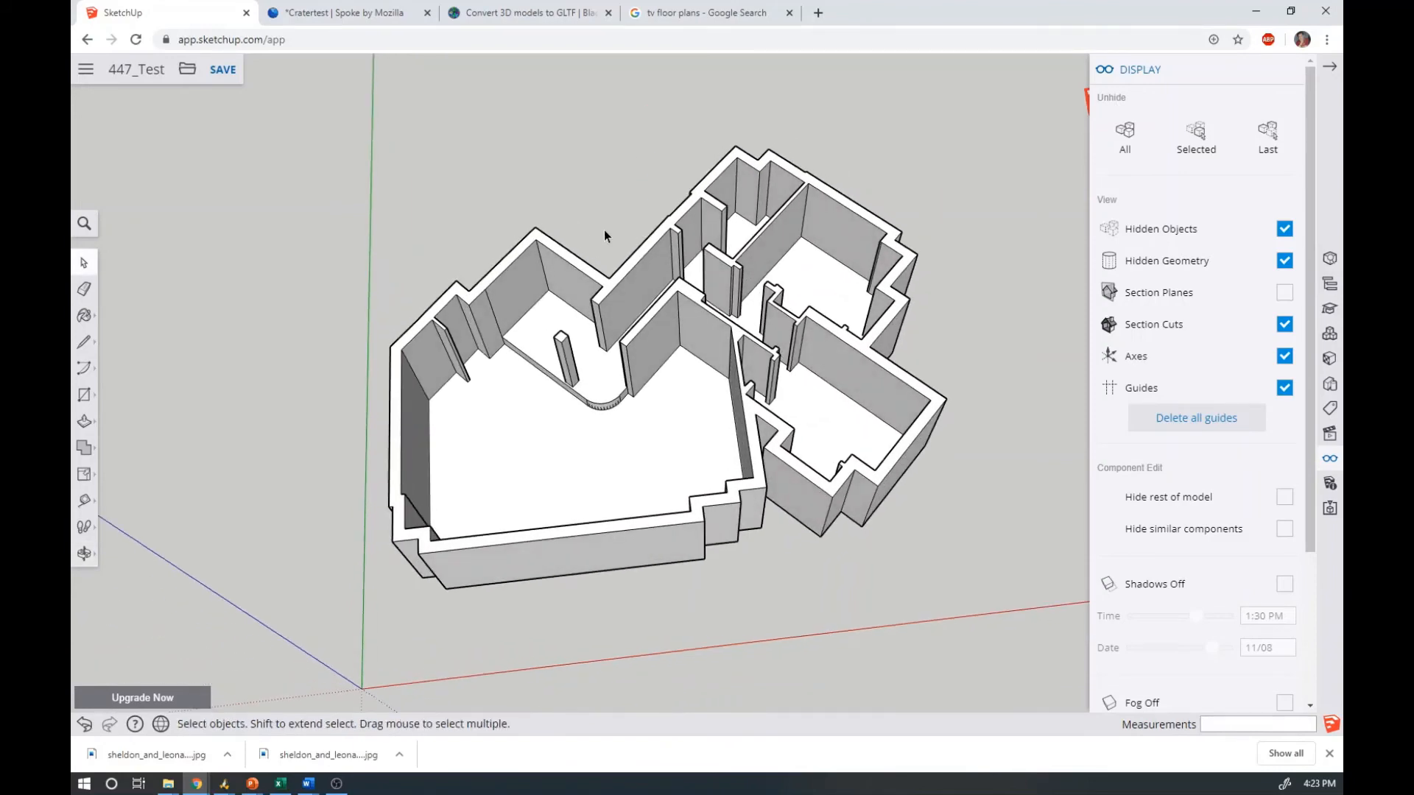
pyautogui.moveTo(604, 235); pyautogui.dragTo(601, 152, button='middle')
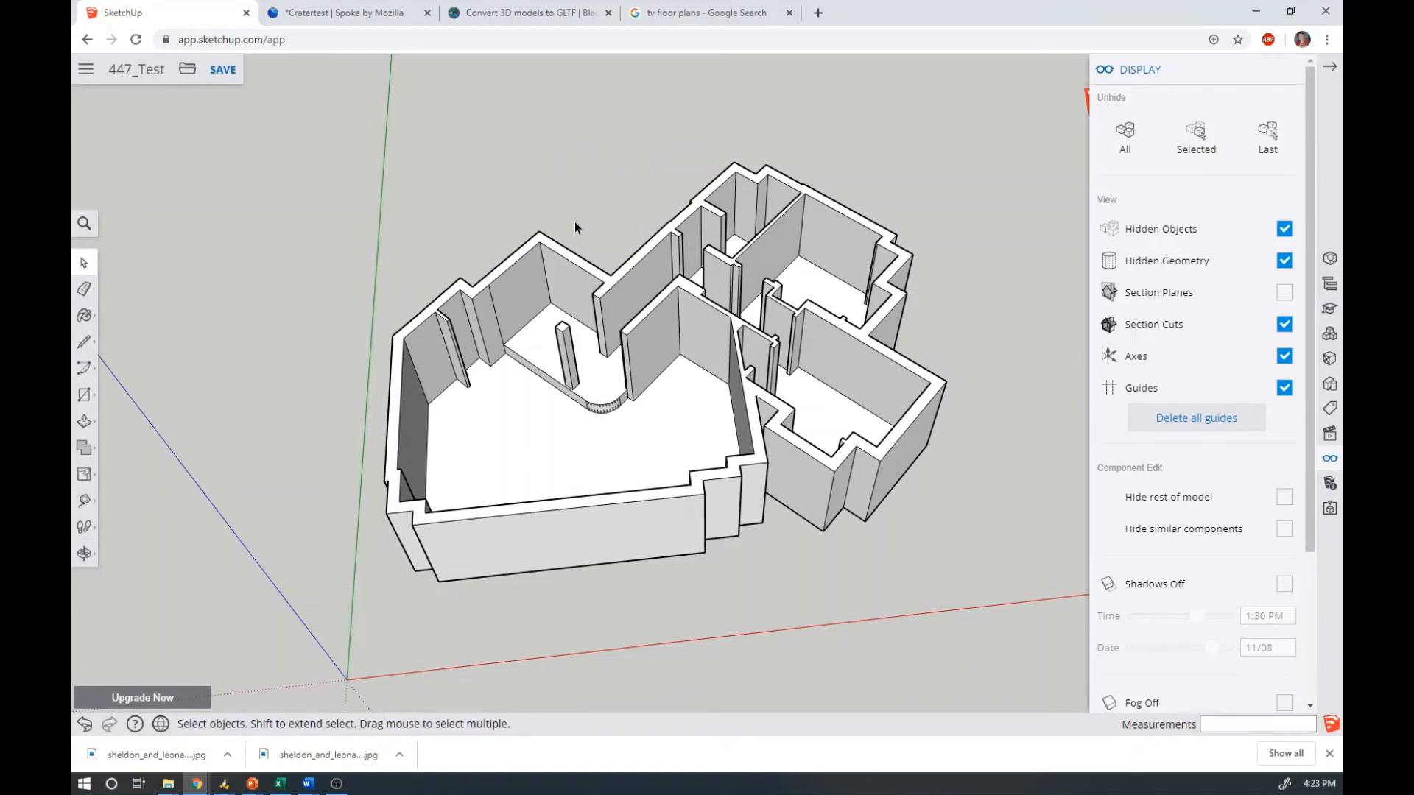
pyautogui.moveTo(574, 222); pyautogui.dragTo(563, 180, button='middle')
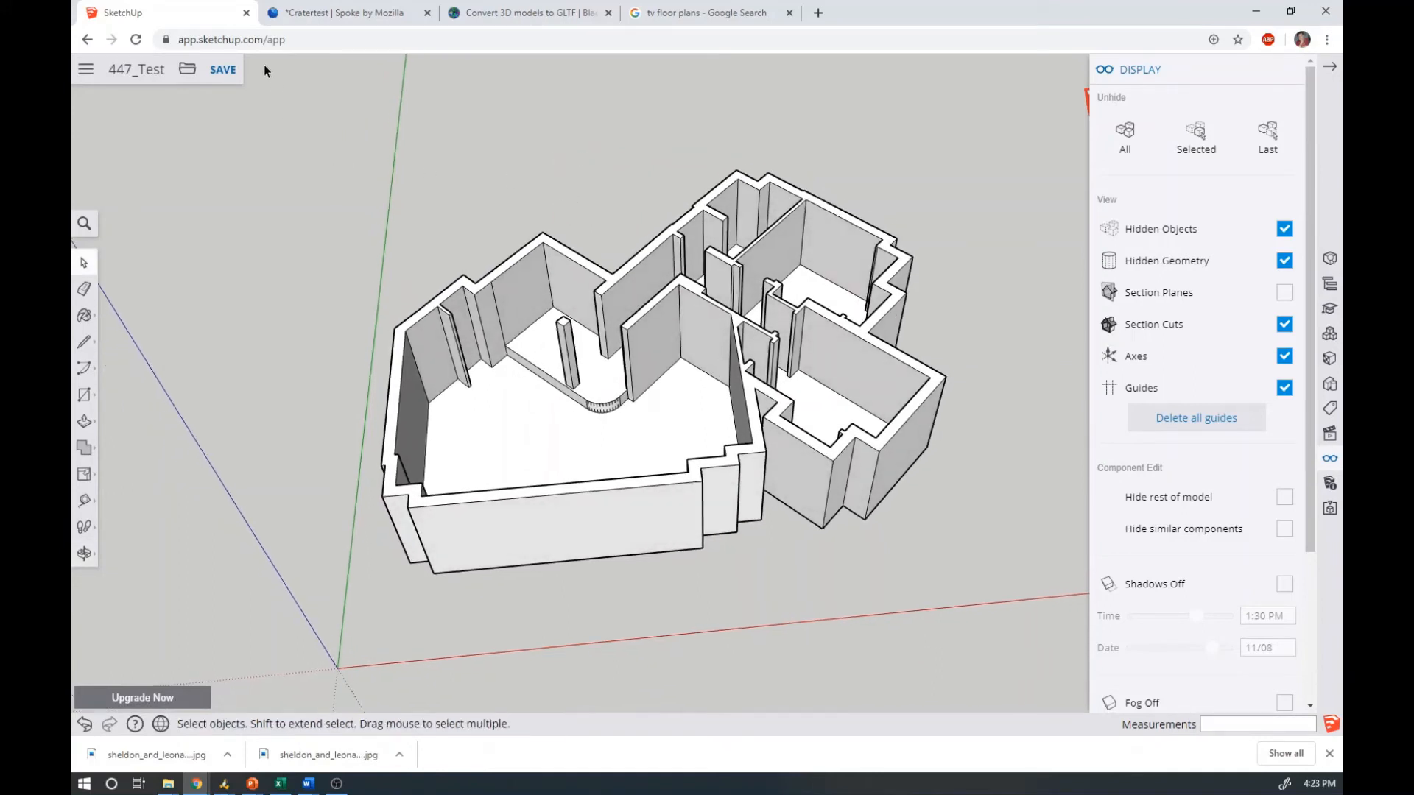
pyautogui.click(186, 73)
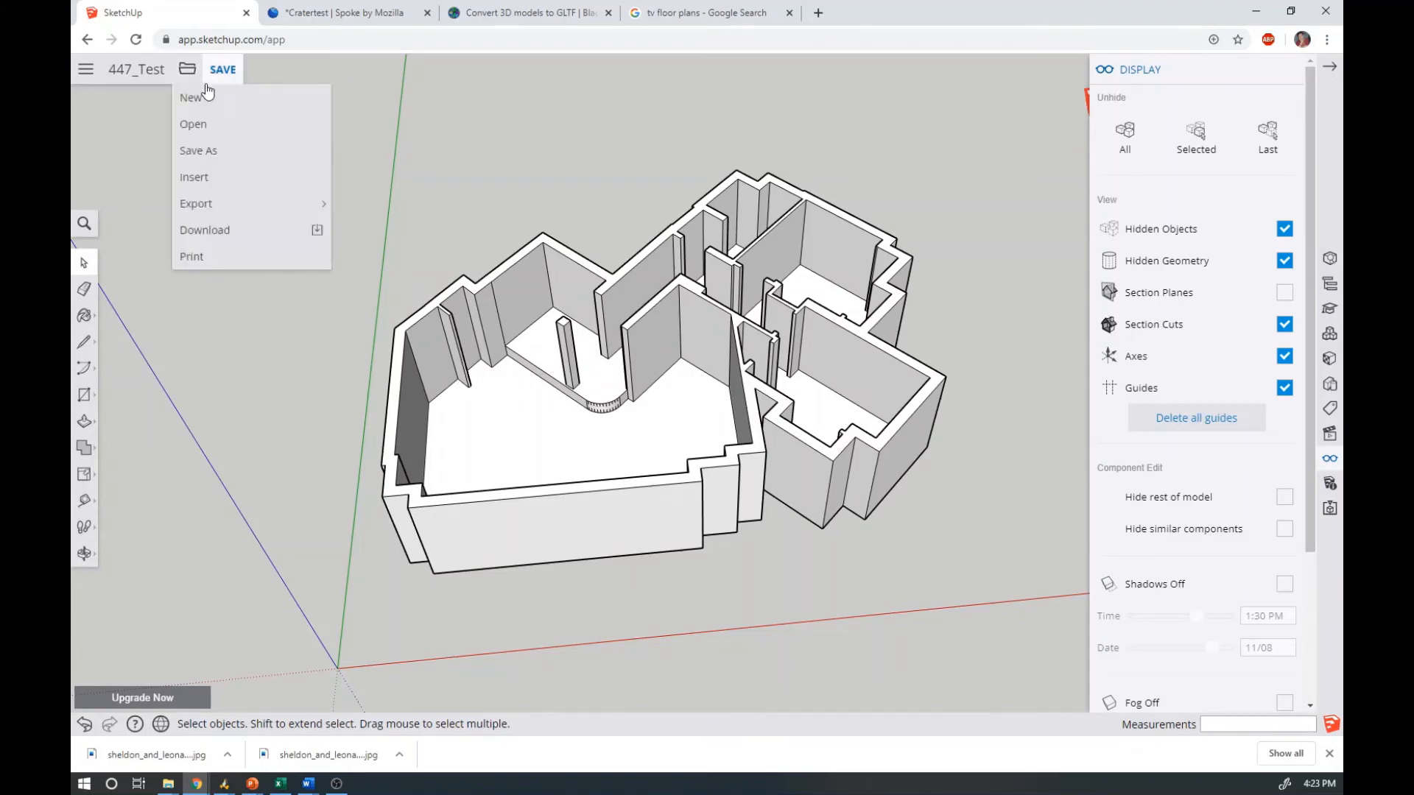
pyautogui.moveTo(241, 200)
pyautogui.moveTo(313, 209)
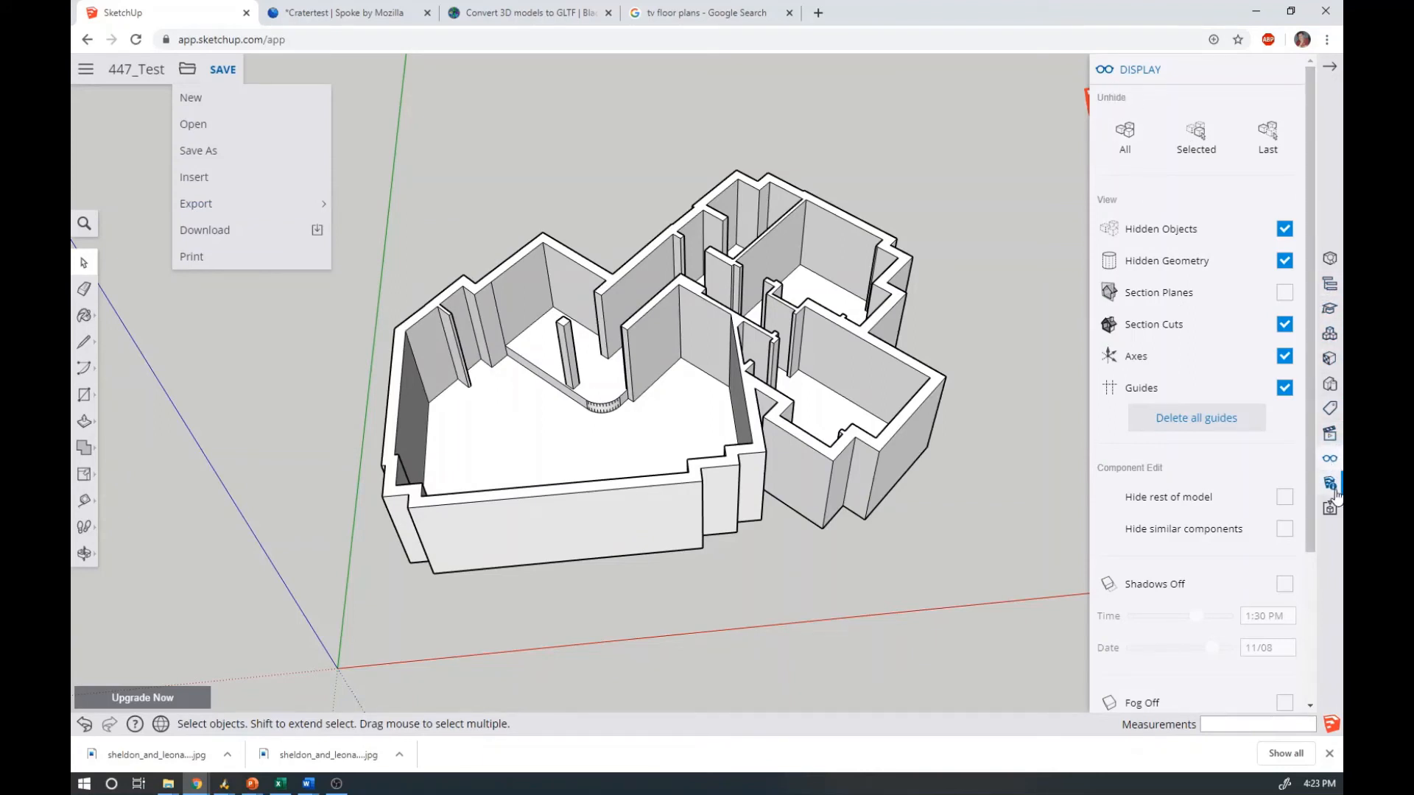
# Look through the model's side tools, from Entity Info and Outliner down to Materials
pyautogui.click(1328, 260)
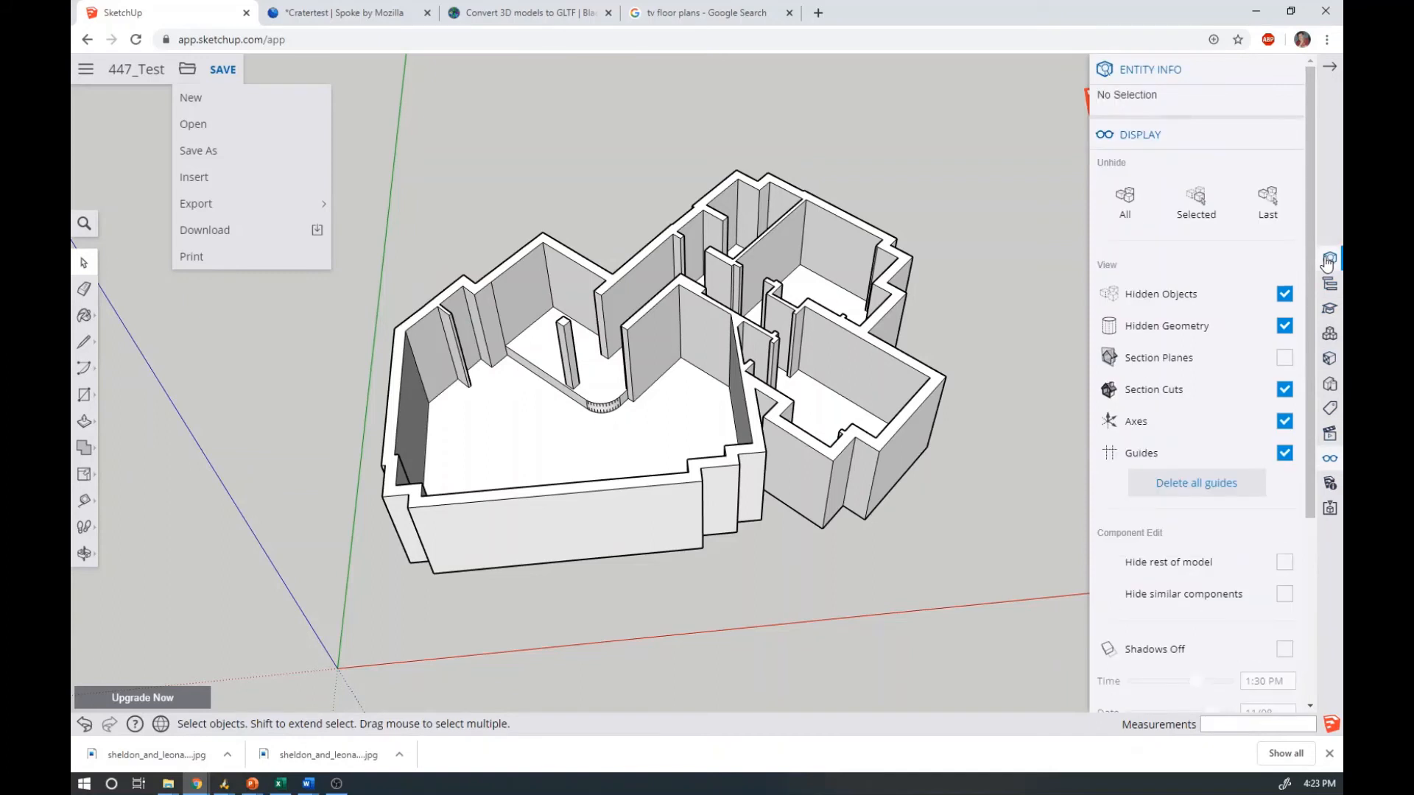
pyautogui.click(1333, 291)
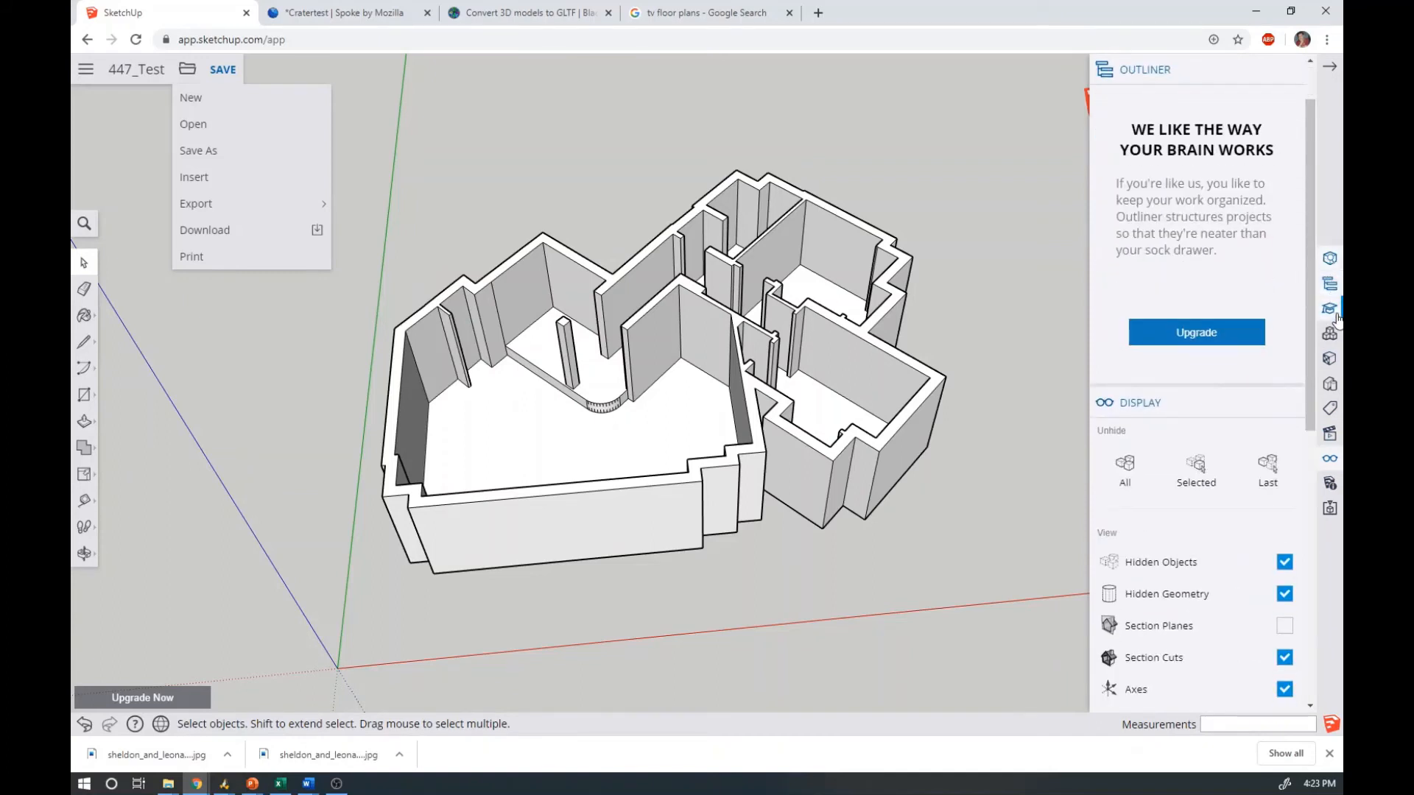
pyautogui.click(1330, 307)
pyautogui.click(1329, 333)
pyautogui.click(1326, 360)
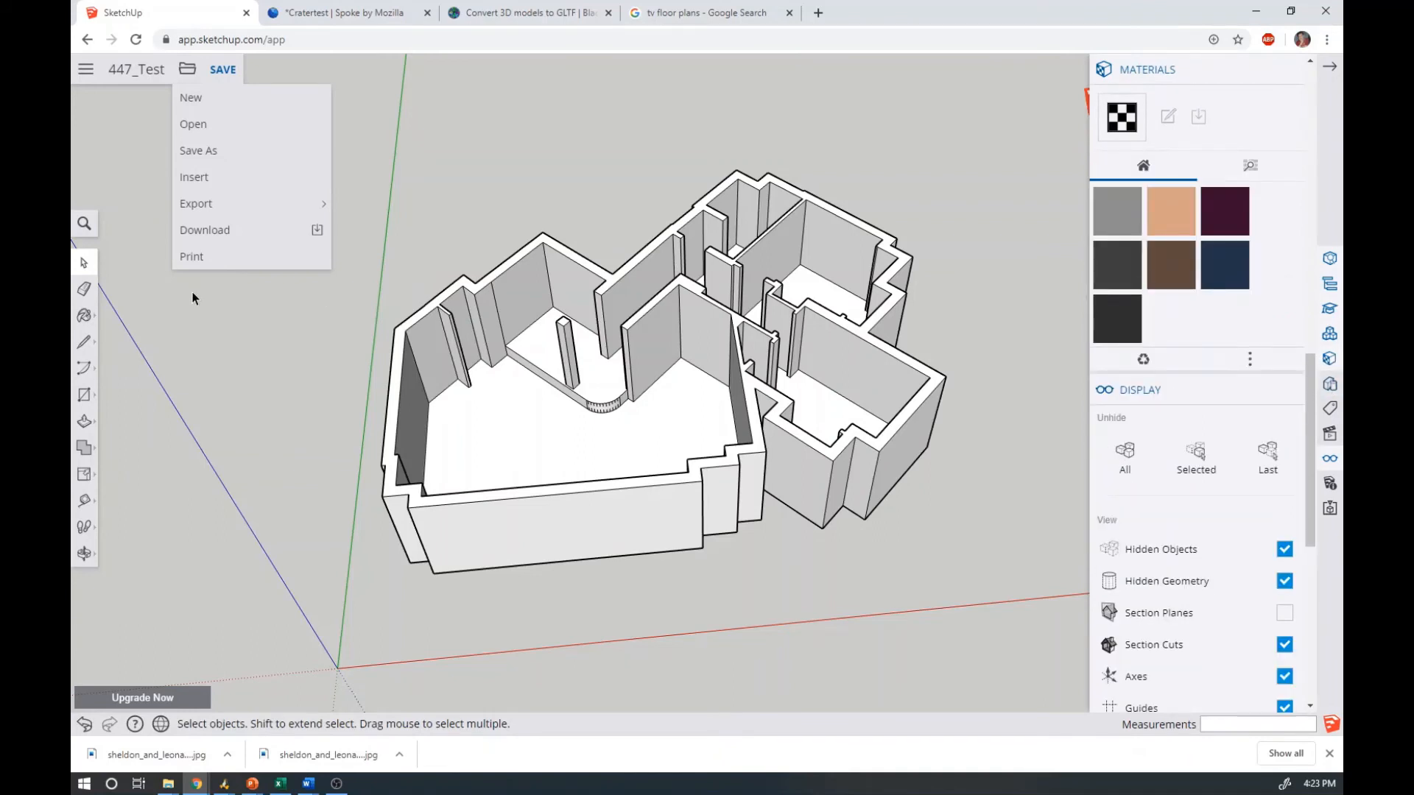
# Paint the living room floor and the long front outer wall with the Roofing Scalloped Ornate material
pyautogui.click(88, 314)
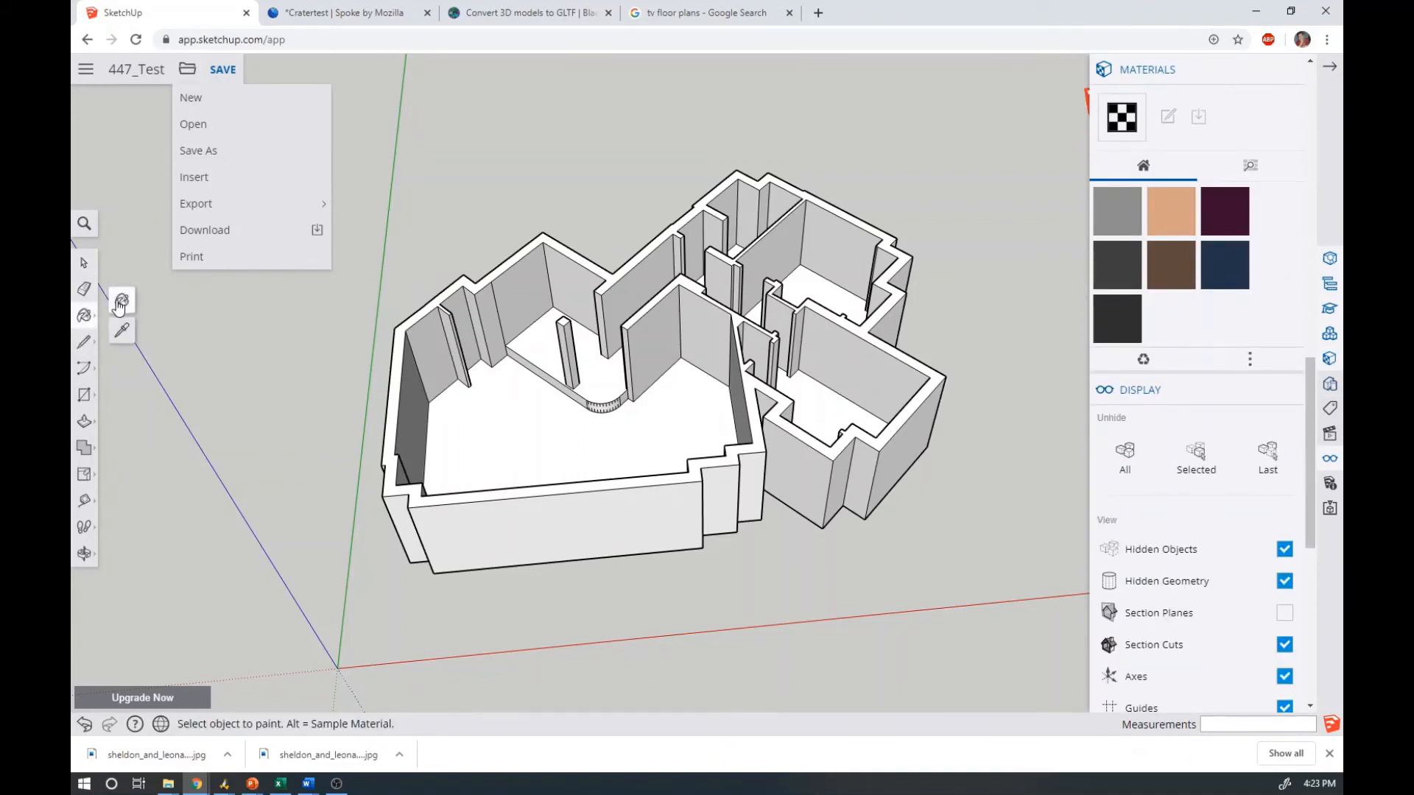
pyautogui.click(1251, 168)
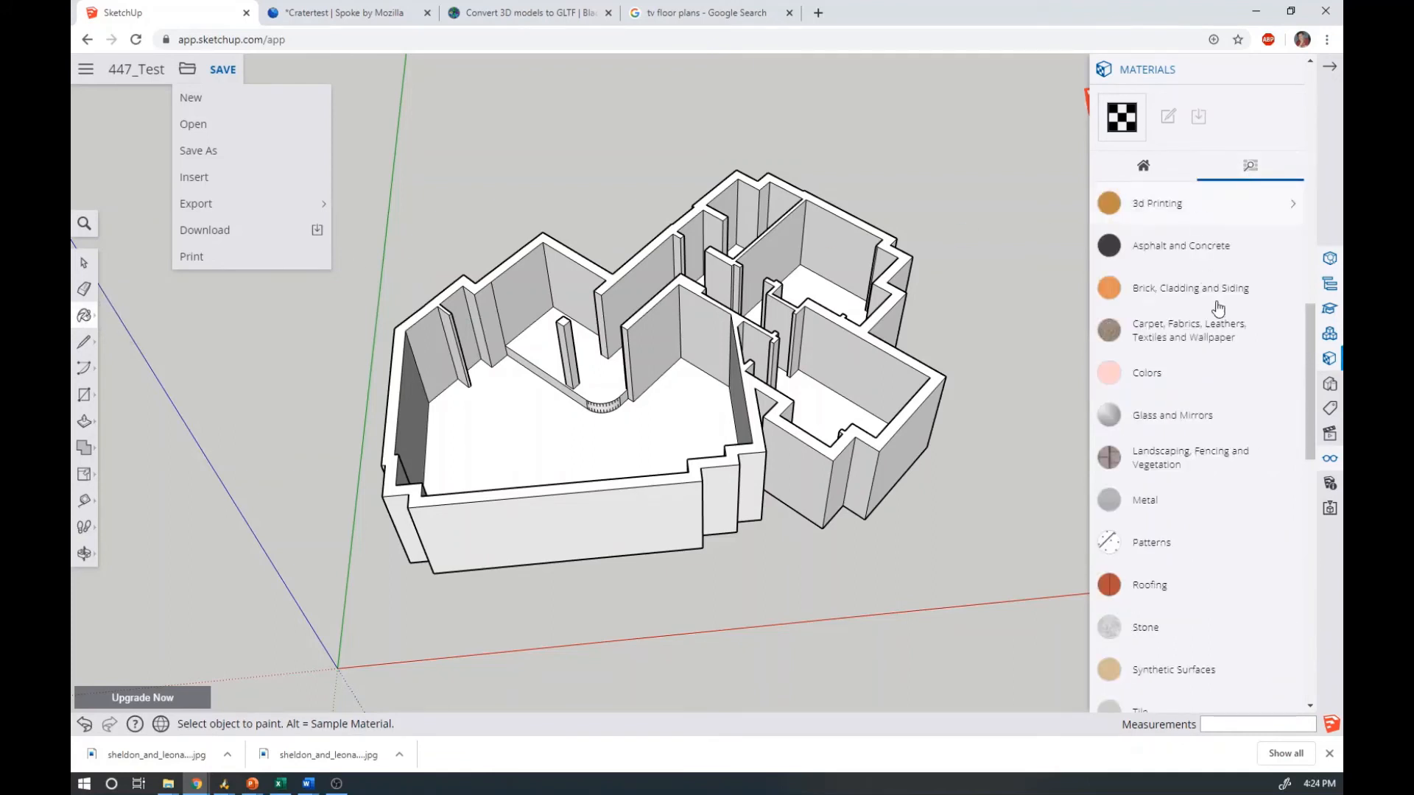
pyautogui.click(1150, 585)
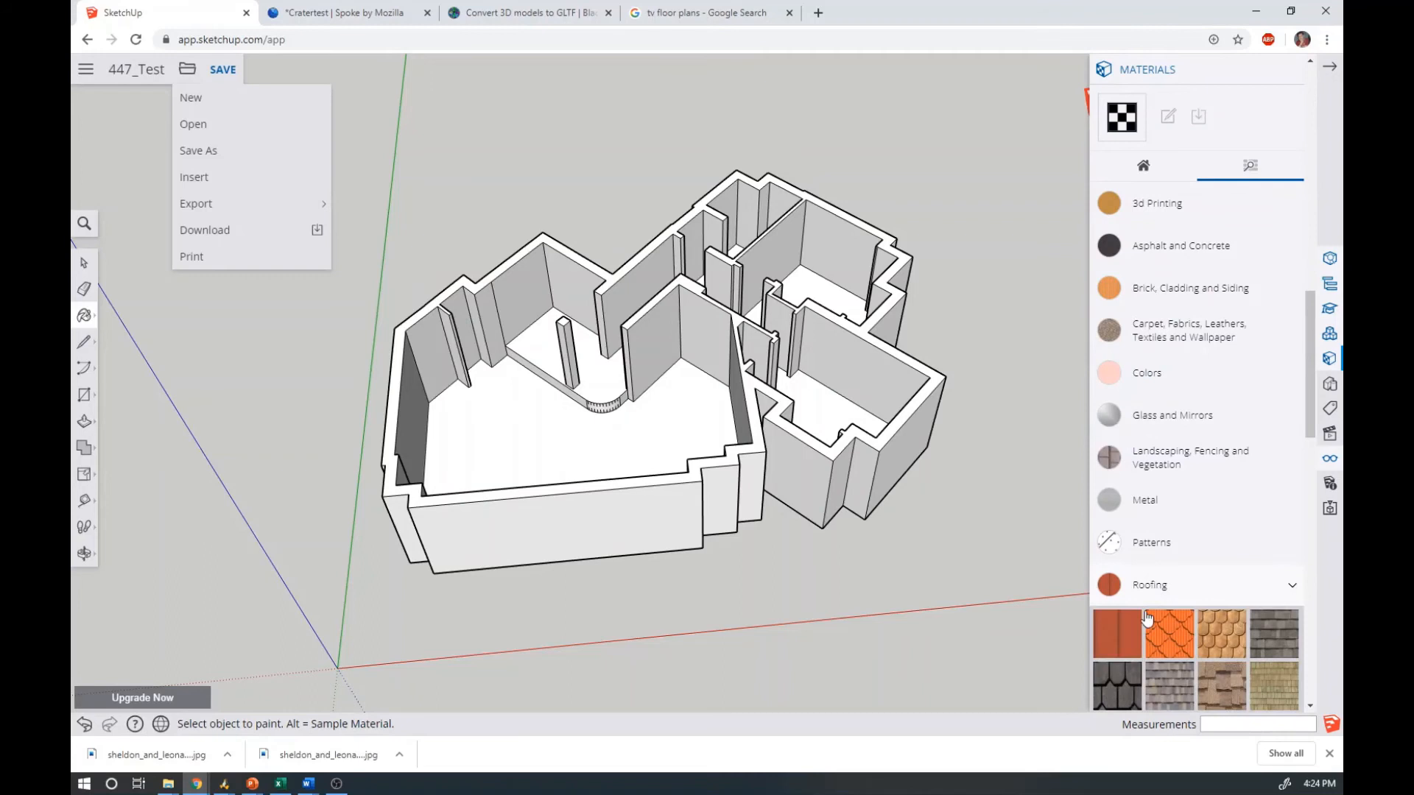
pyautogui.click(1171, 638)
pyautogui.click(493, 418)
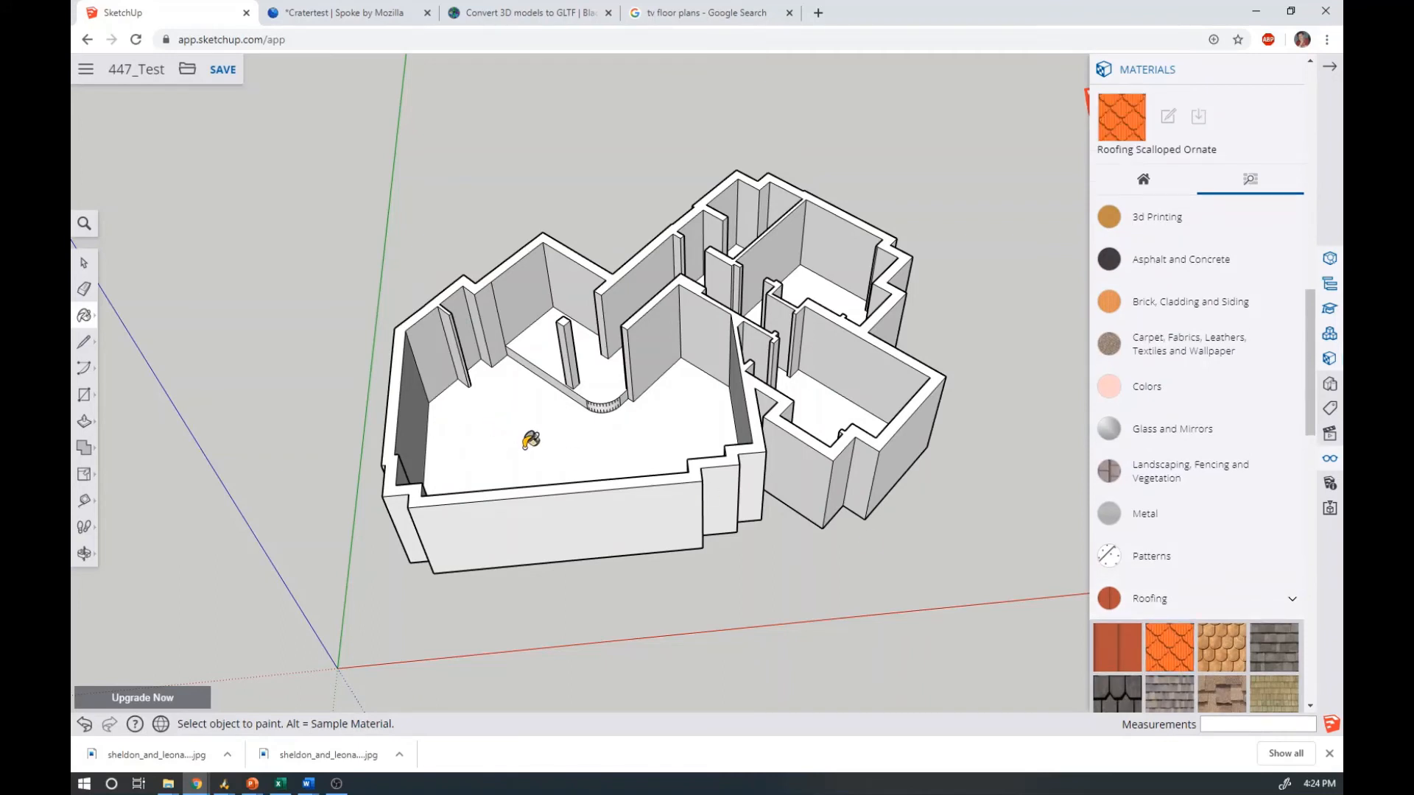
pyautogui.click(692, 436)
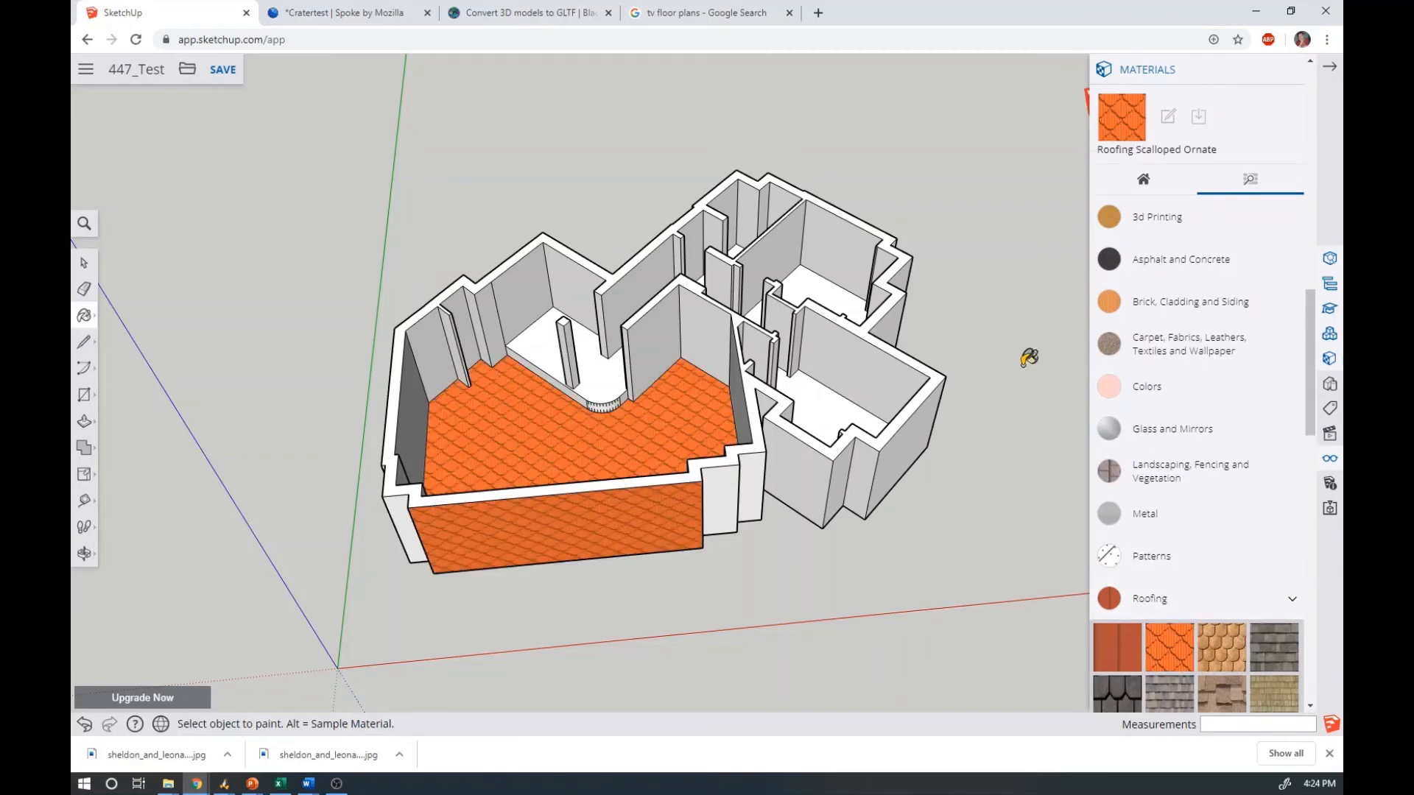
# Paint the short outer wall section beside the front wall and both kitchen corner walls with Roofing Scalloped Ornate
pyautogui.click(729, 490)
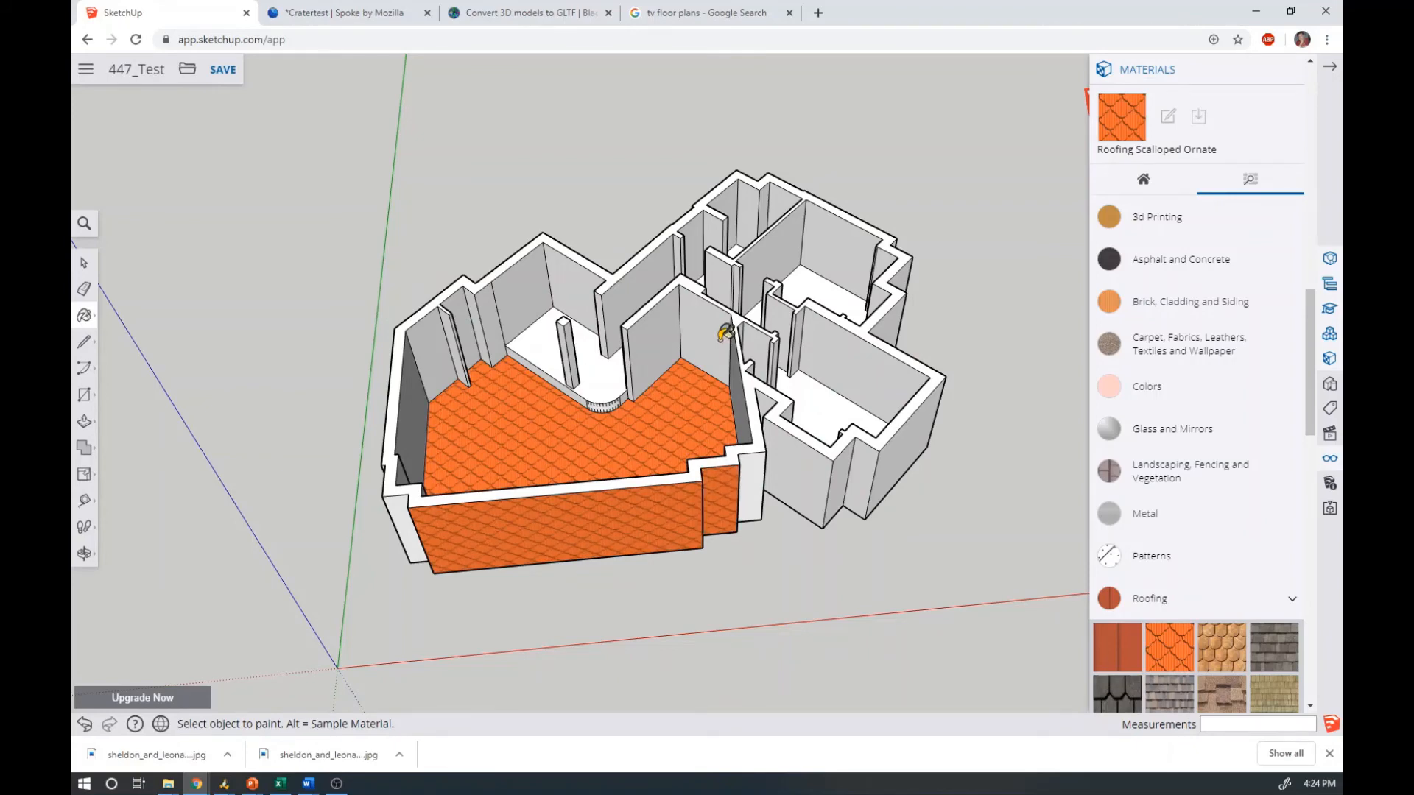
pyautogui.click(689, 324)
pyautogui.click(684, 326)
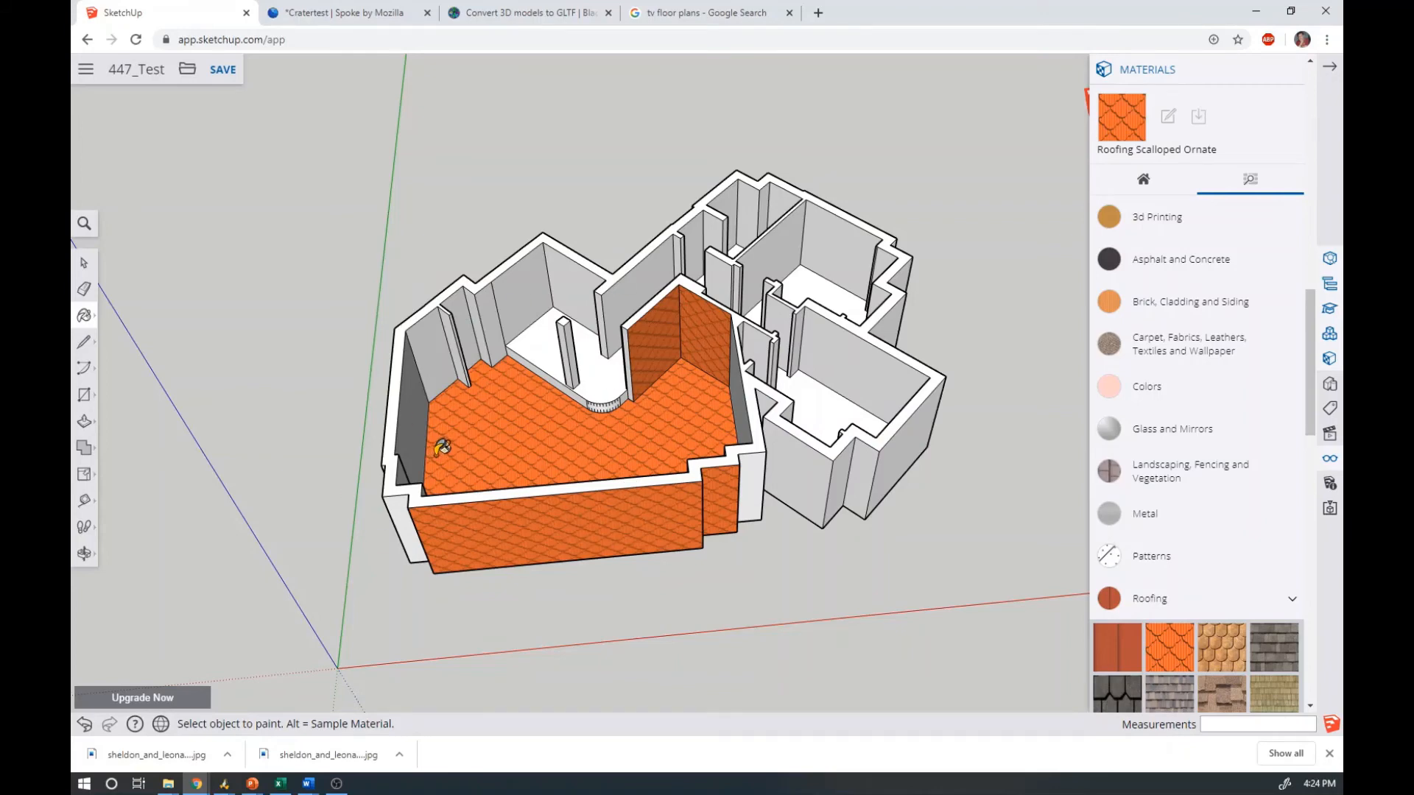
pyautogui.press('ctrl')
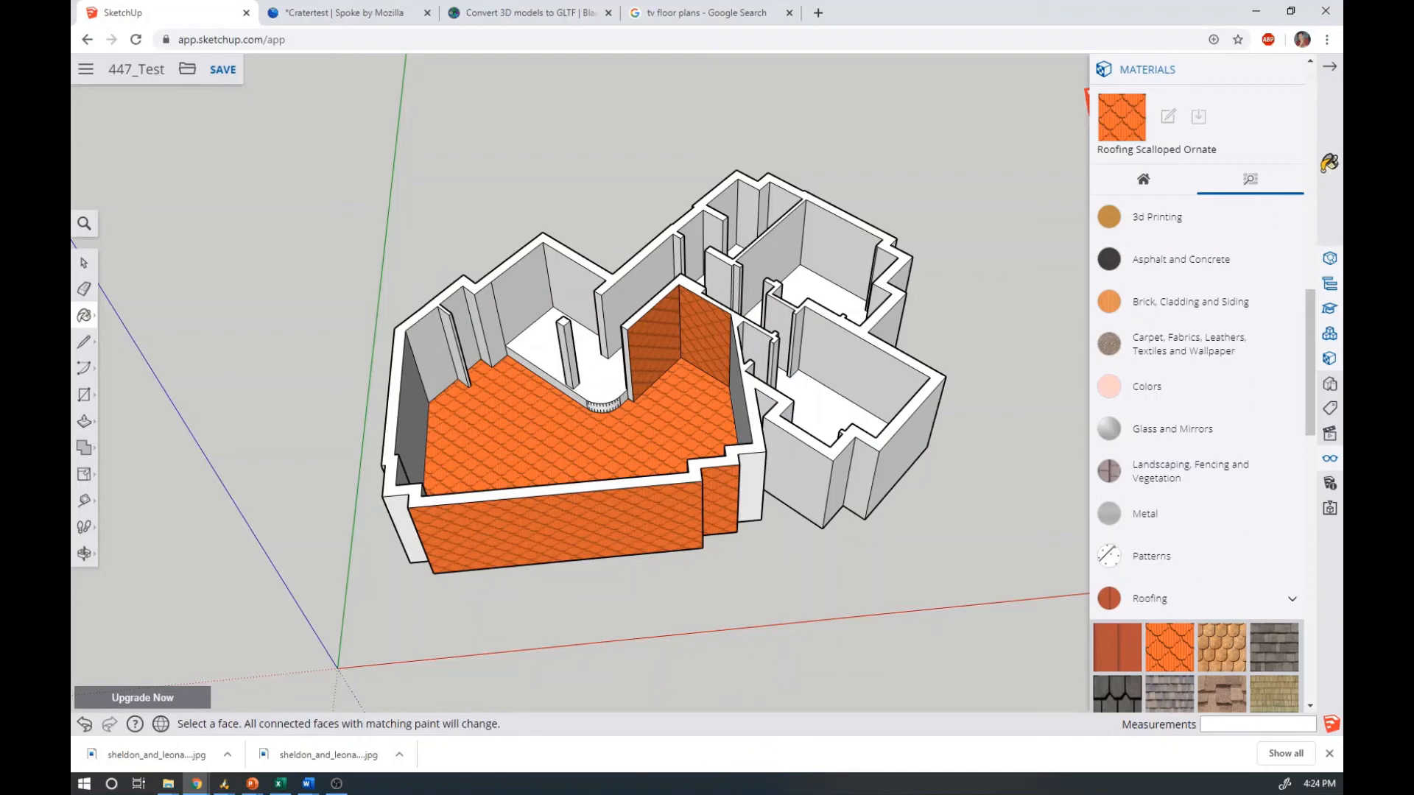
# Undo all the Roofing Scalloped Ornate painting on the apartment's floor and walls
pyautogui.hotkey('ctrl', 'z')
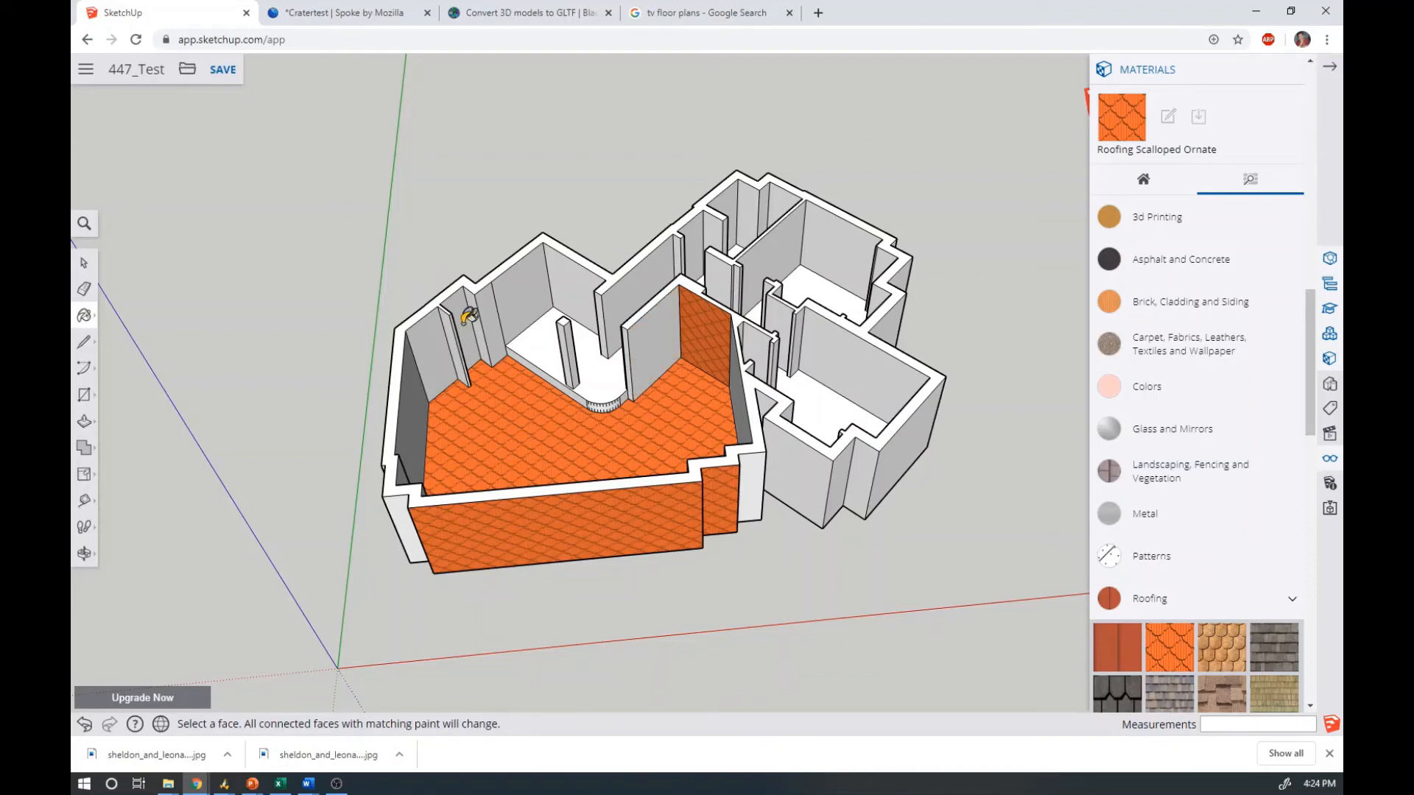
pyautogui.hotkey('ctrl', 'z')
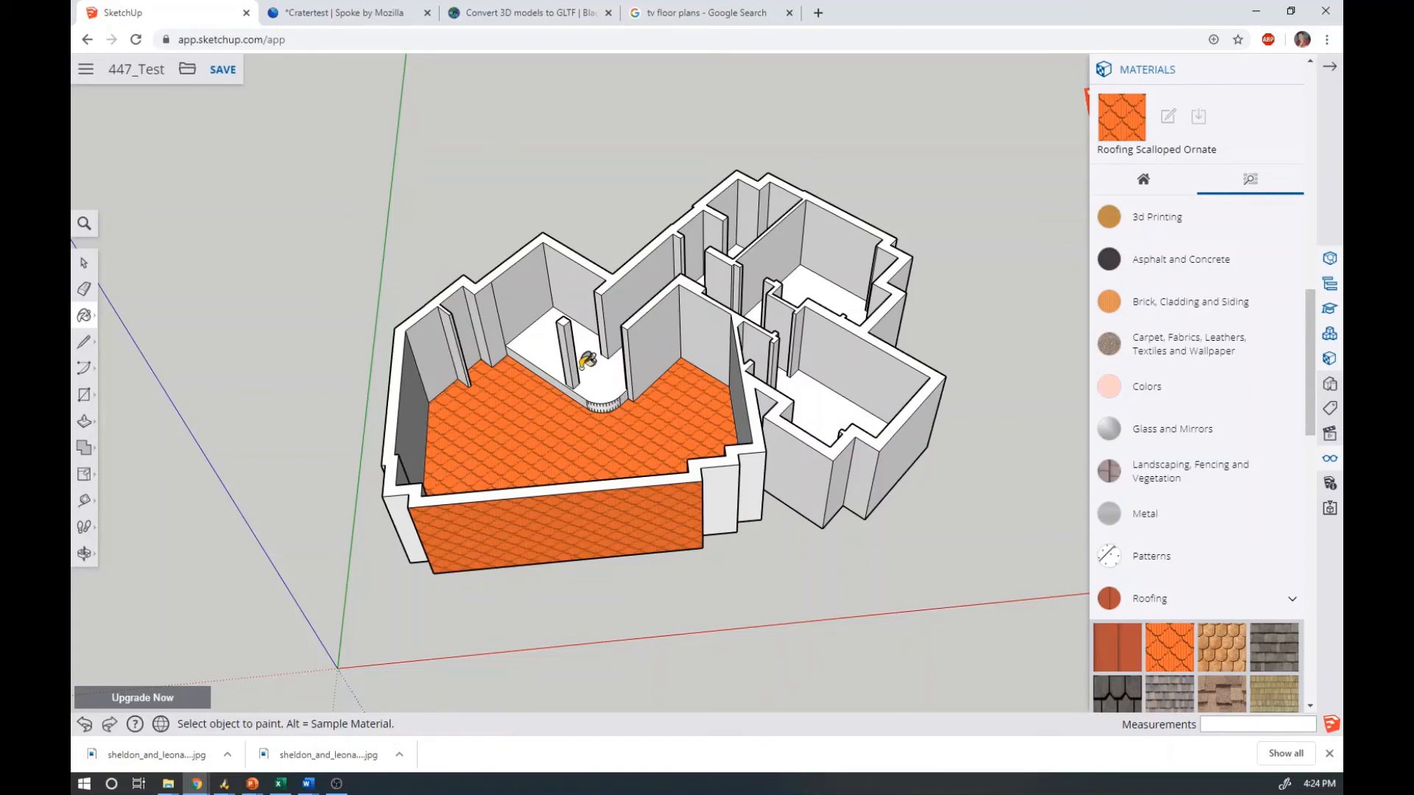
pyautogui.hotkey('ctrl', 'z')
pyautogui.hotkey('ctrl', 'z')
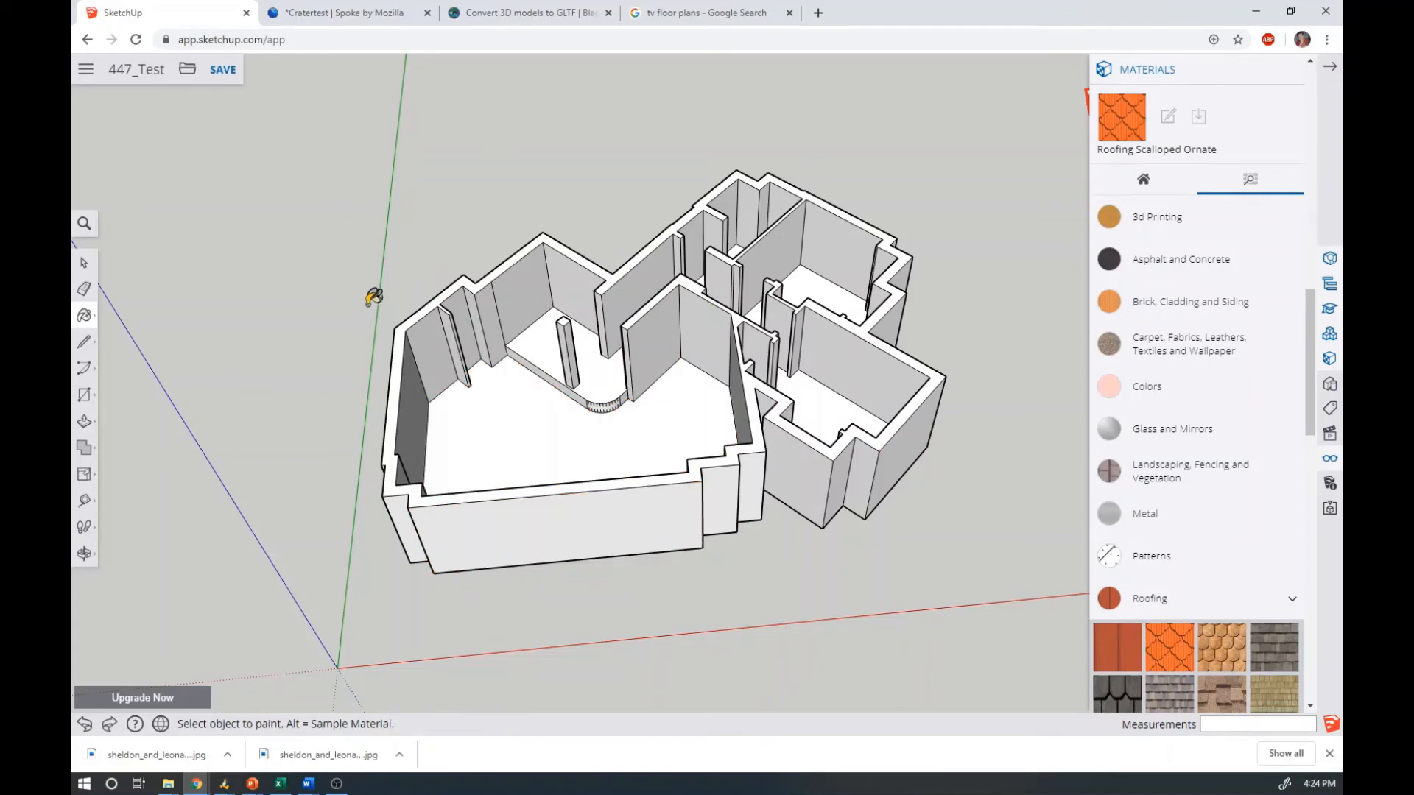
pyautogui.click(84, 262)
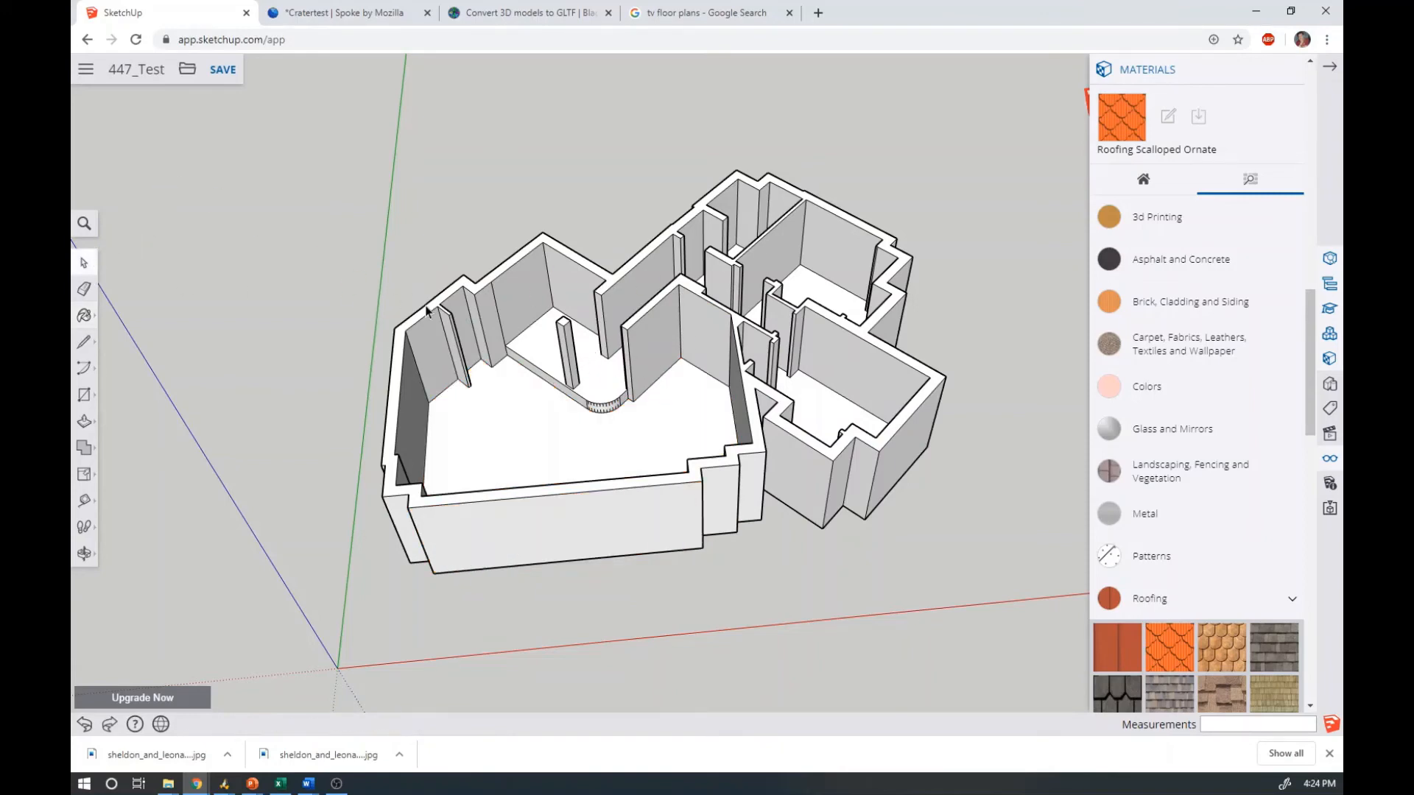
# Select the whole apartment and move it so the lower corner of its front outer wall sits on the origin
pyautogui.moveTo(925, 356); pyautogui.dragTo(921, 447, button='middle')
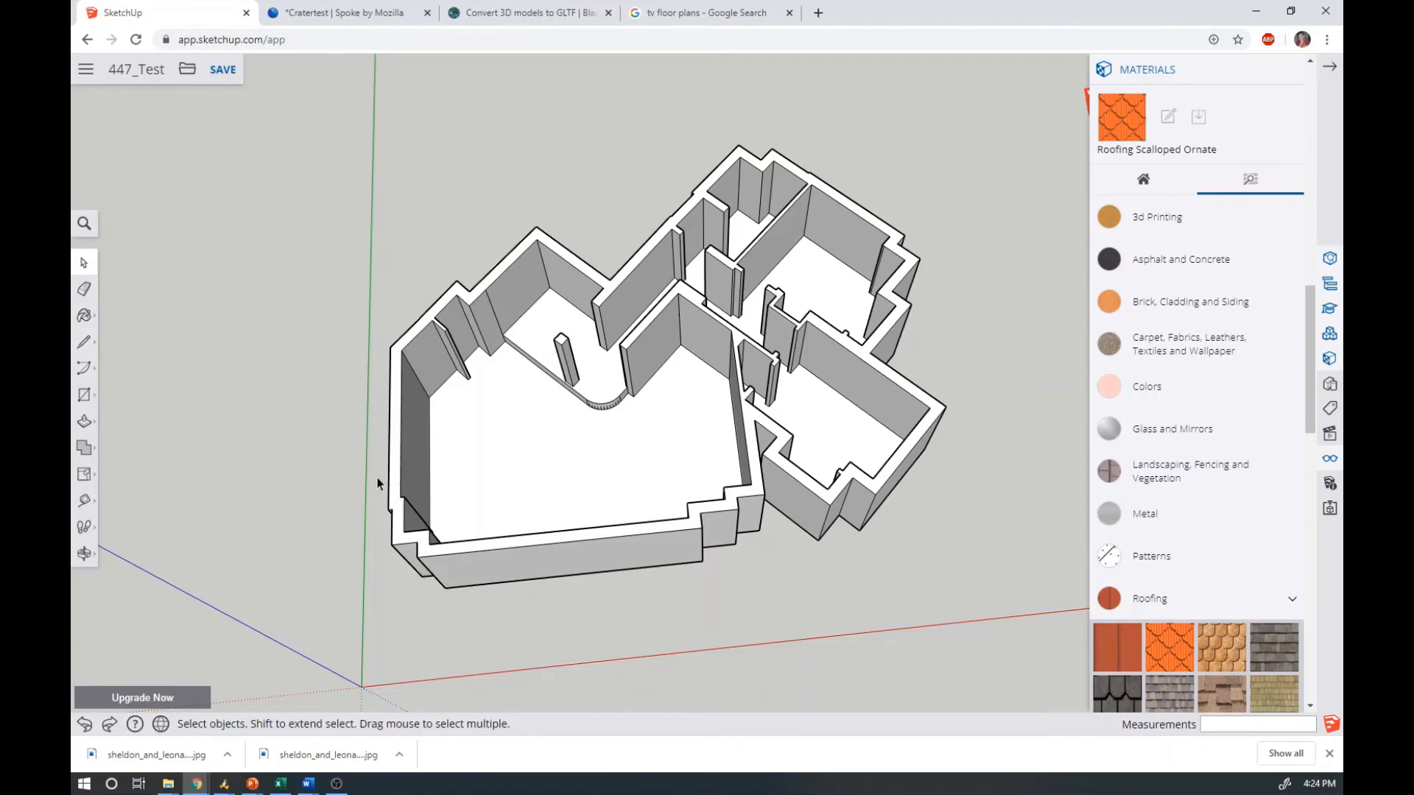
pyautogui.tripleClick(484, 508)
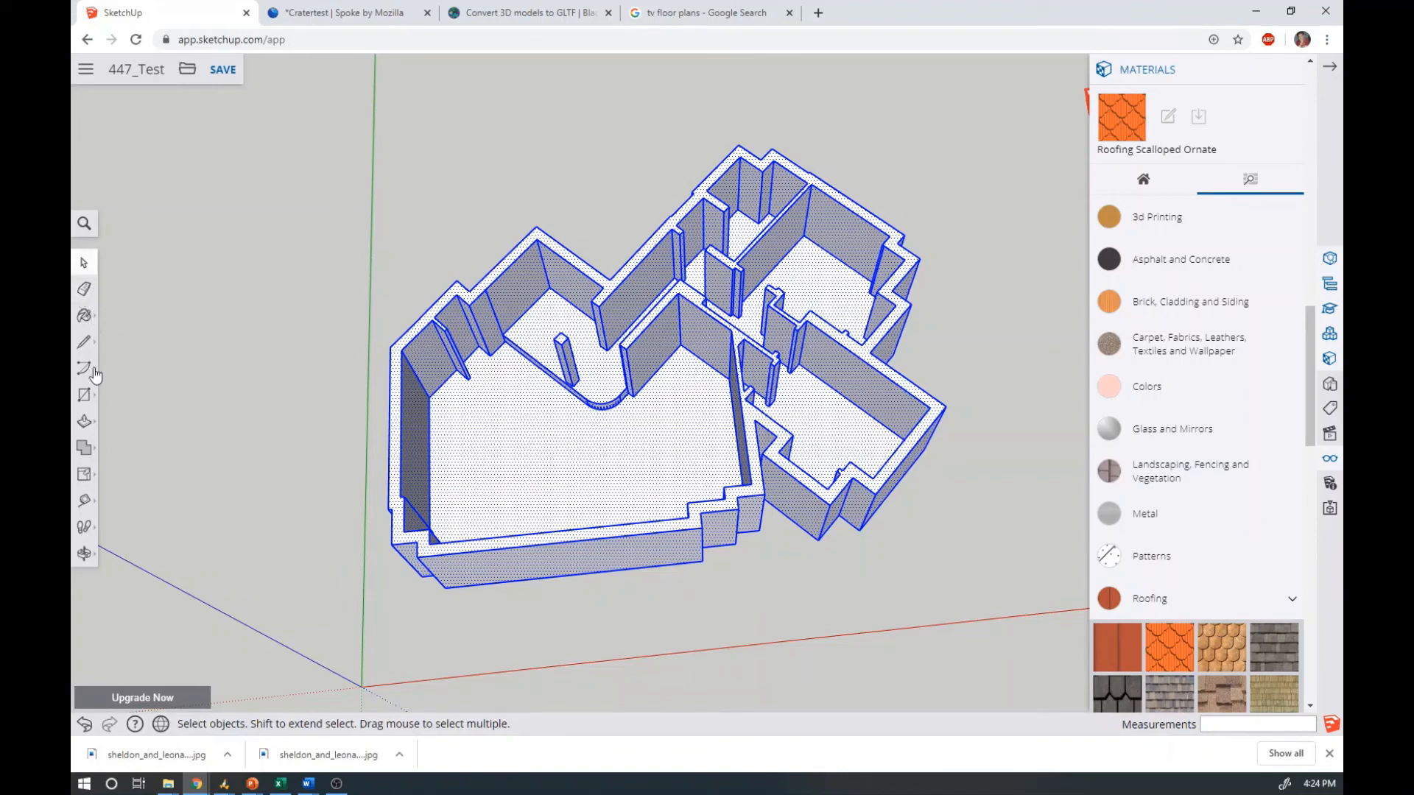
pyautogui.click(85, 473)
pyautogui.click(121, 444)
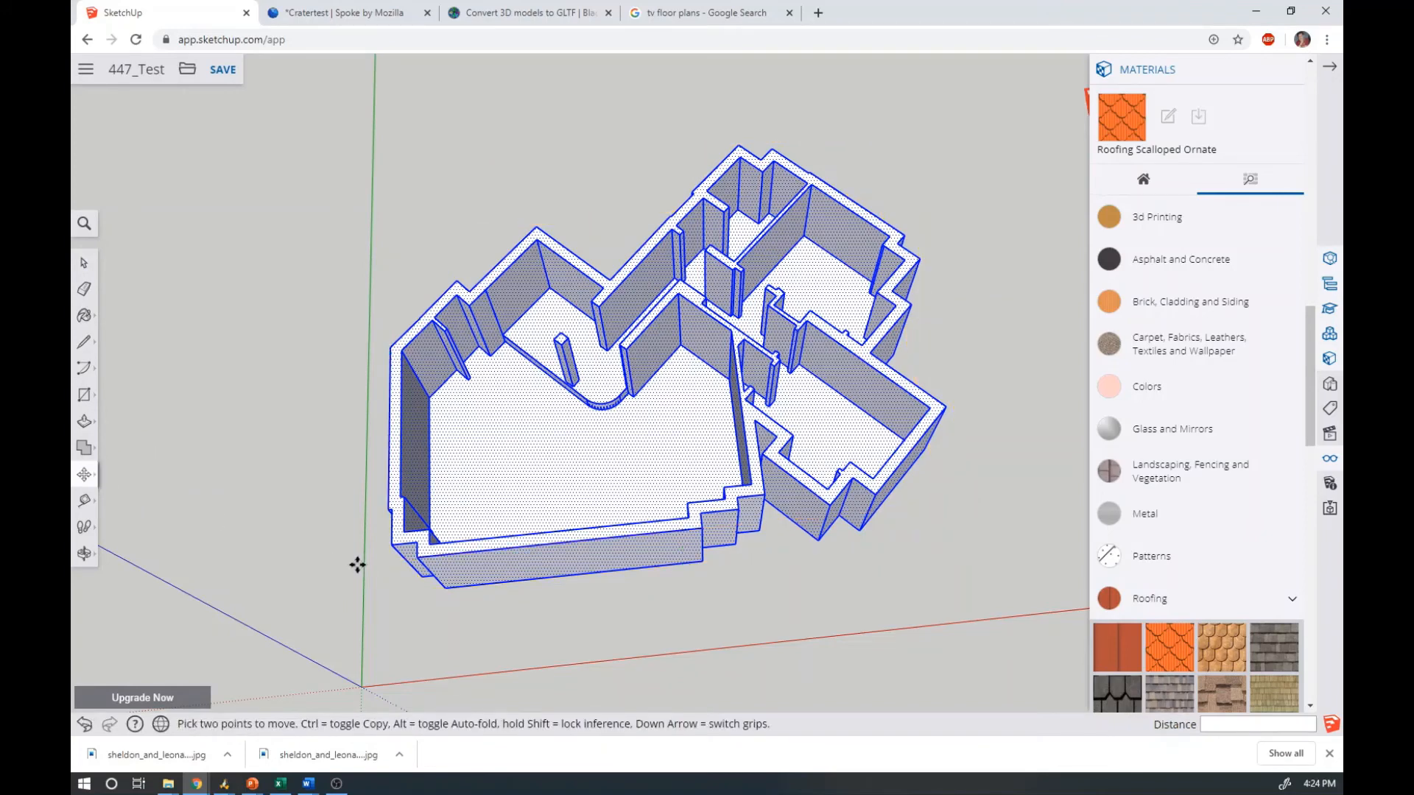
pyautogui.moveTo(356, 562); pyautogui.dragTo(377, 337, button='middle')
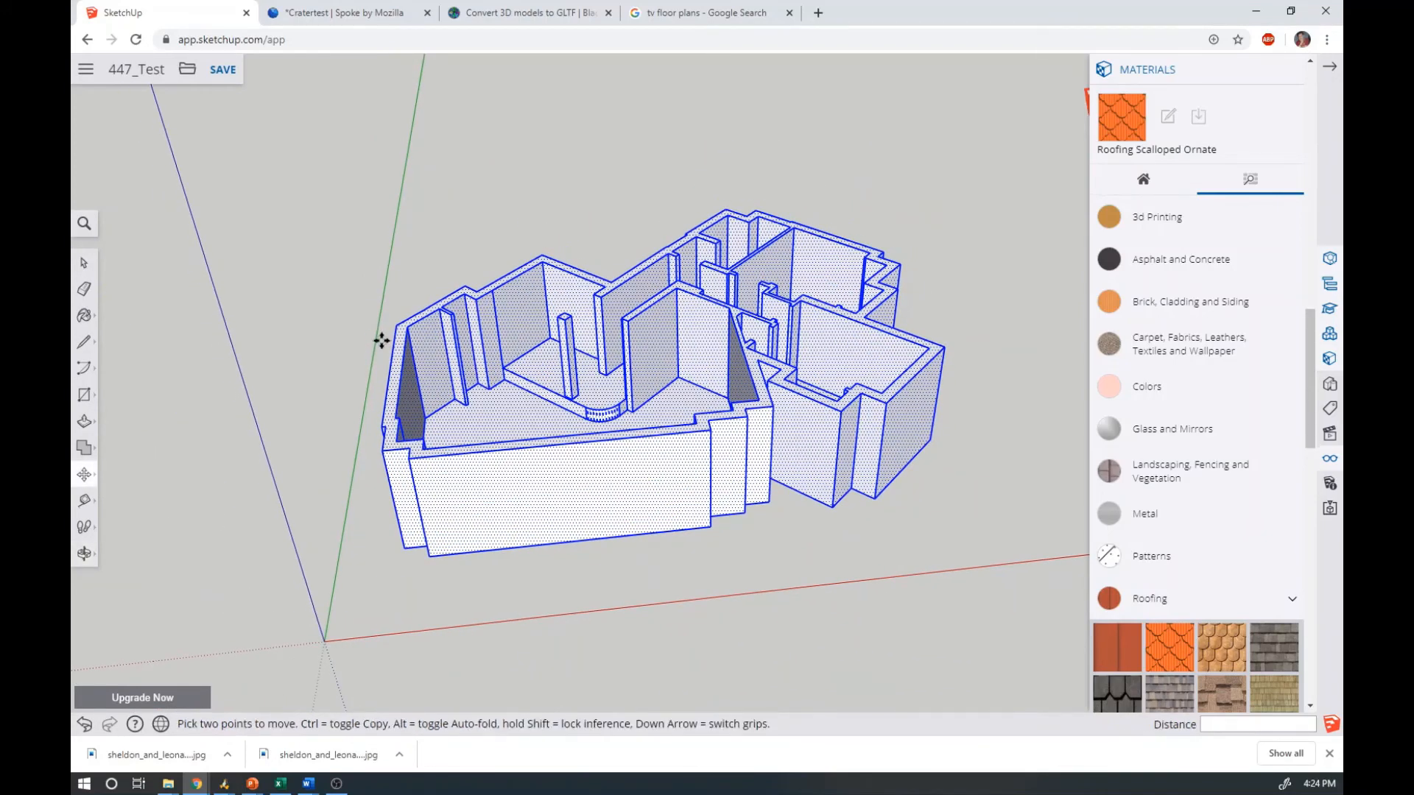
pyautogui.click(405, 547)
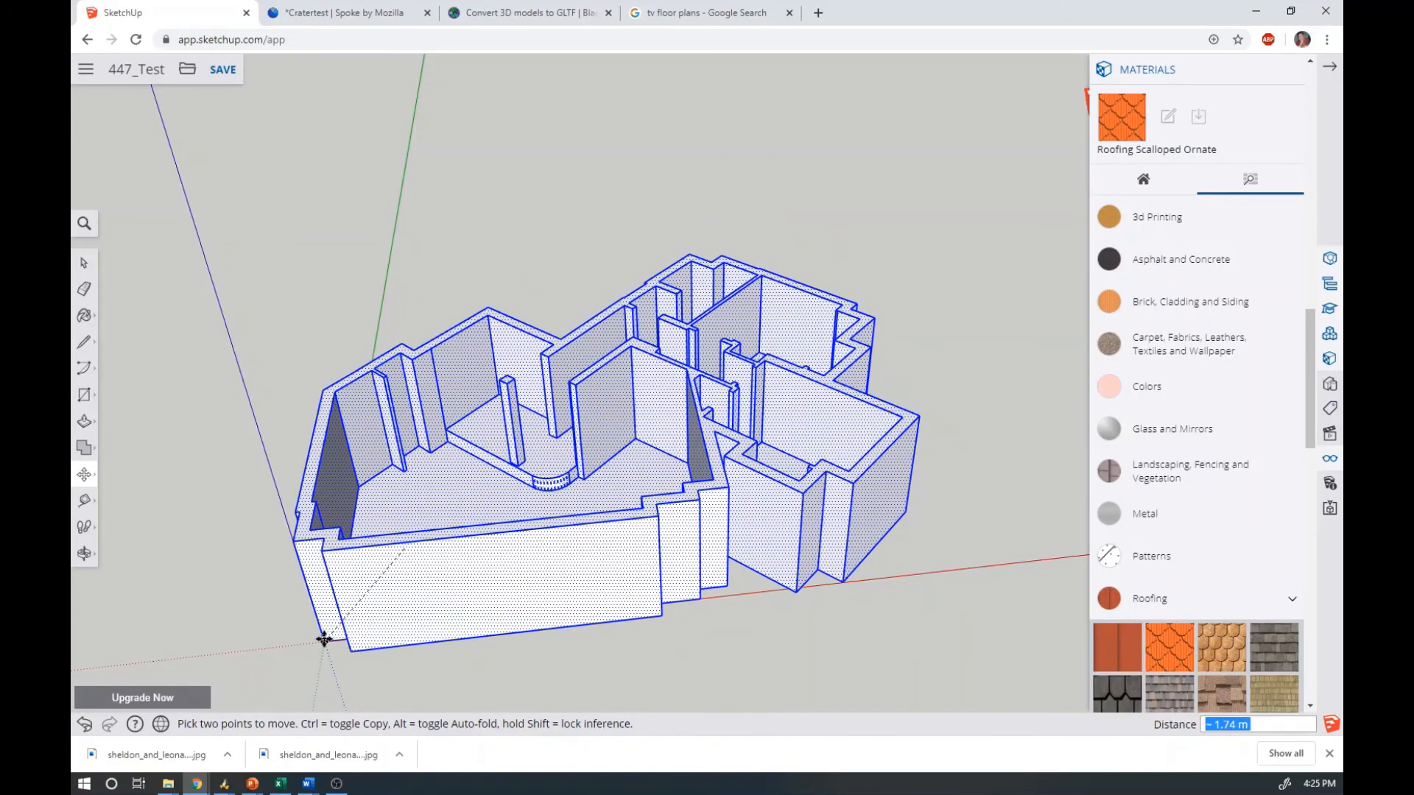
pyautogui.click(321, 640)
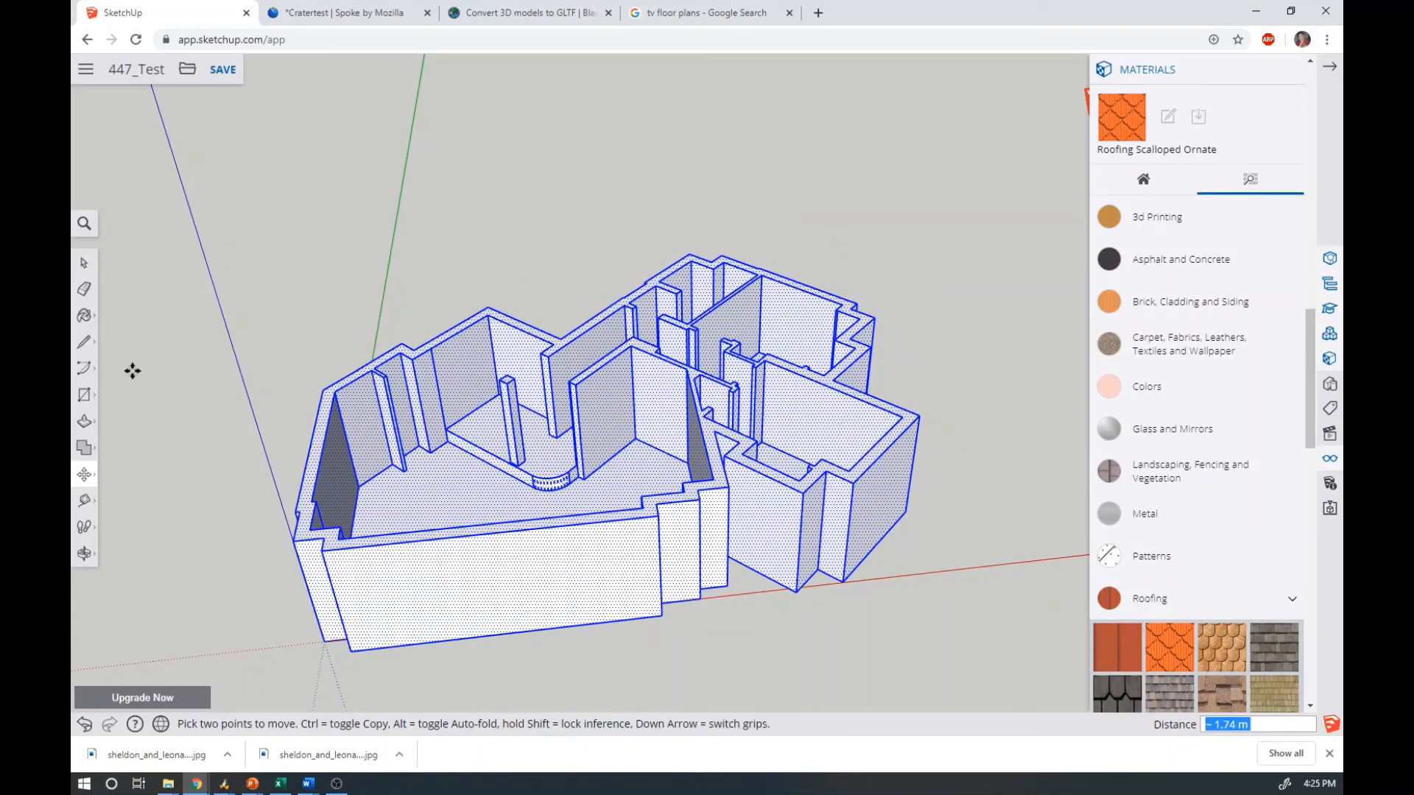
pyautogui.click(84, 263)
pyautogui.click(131, 353)
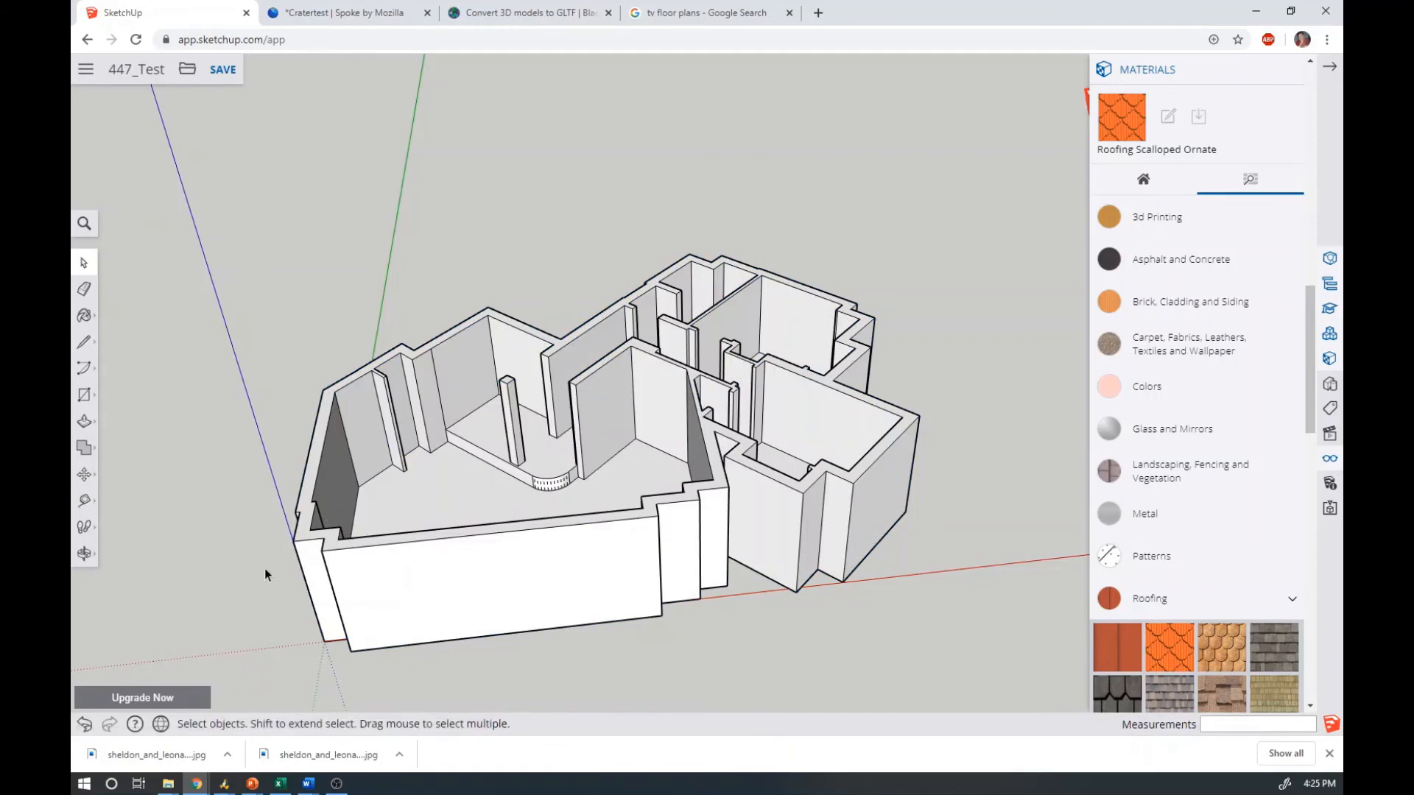
# Save the model and export it as an STL file
pyautogui.moveTo(402, 531); pyautogui.dragTo(404, 647, button='middle')
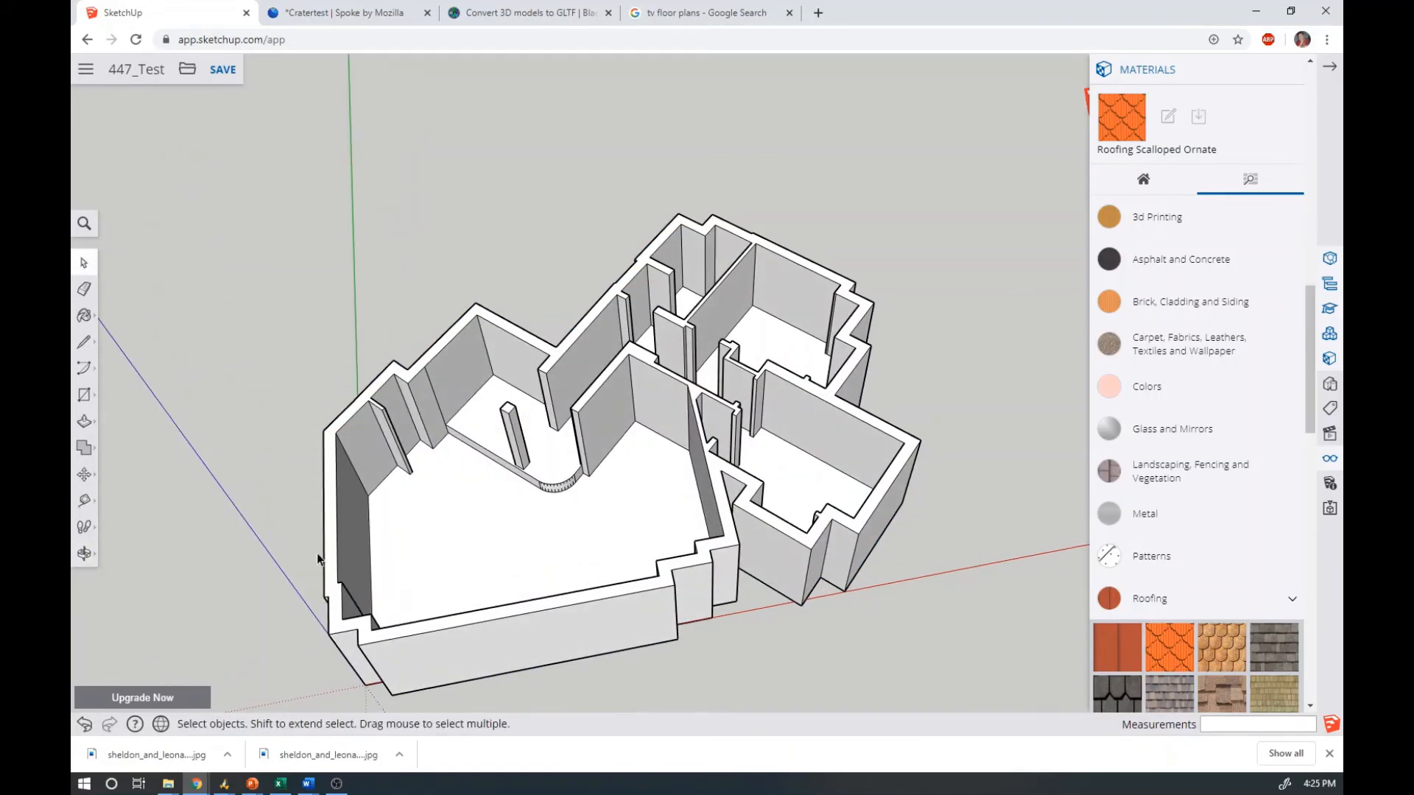
pyautogui.moveTo(980, 485); pyautogui.dragTo(831, 353, button='middle')
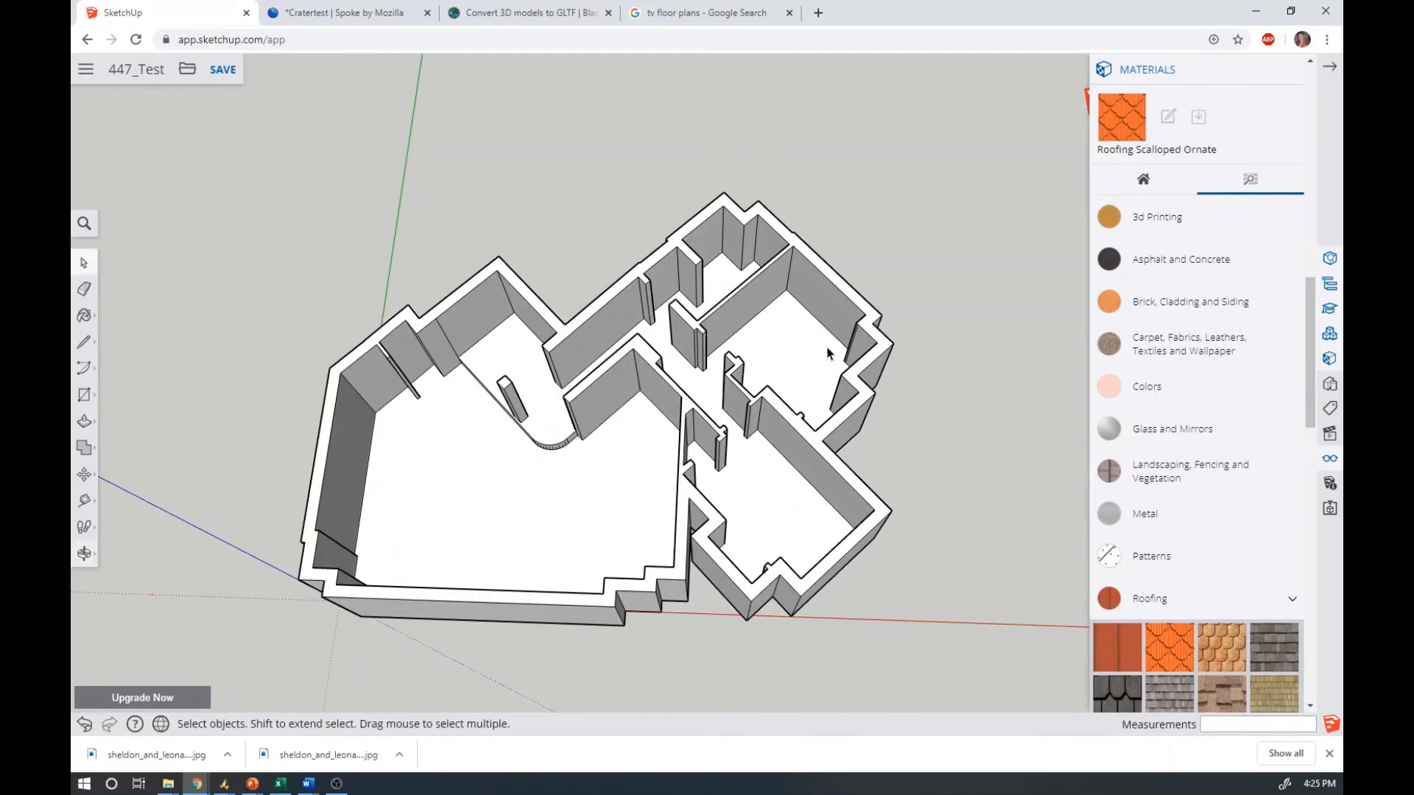
pyautogui.moveTo(848, 487); pyautogui.dragTo(864, 375, button='middle')
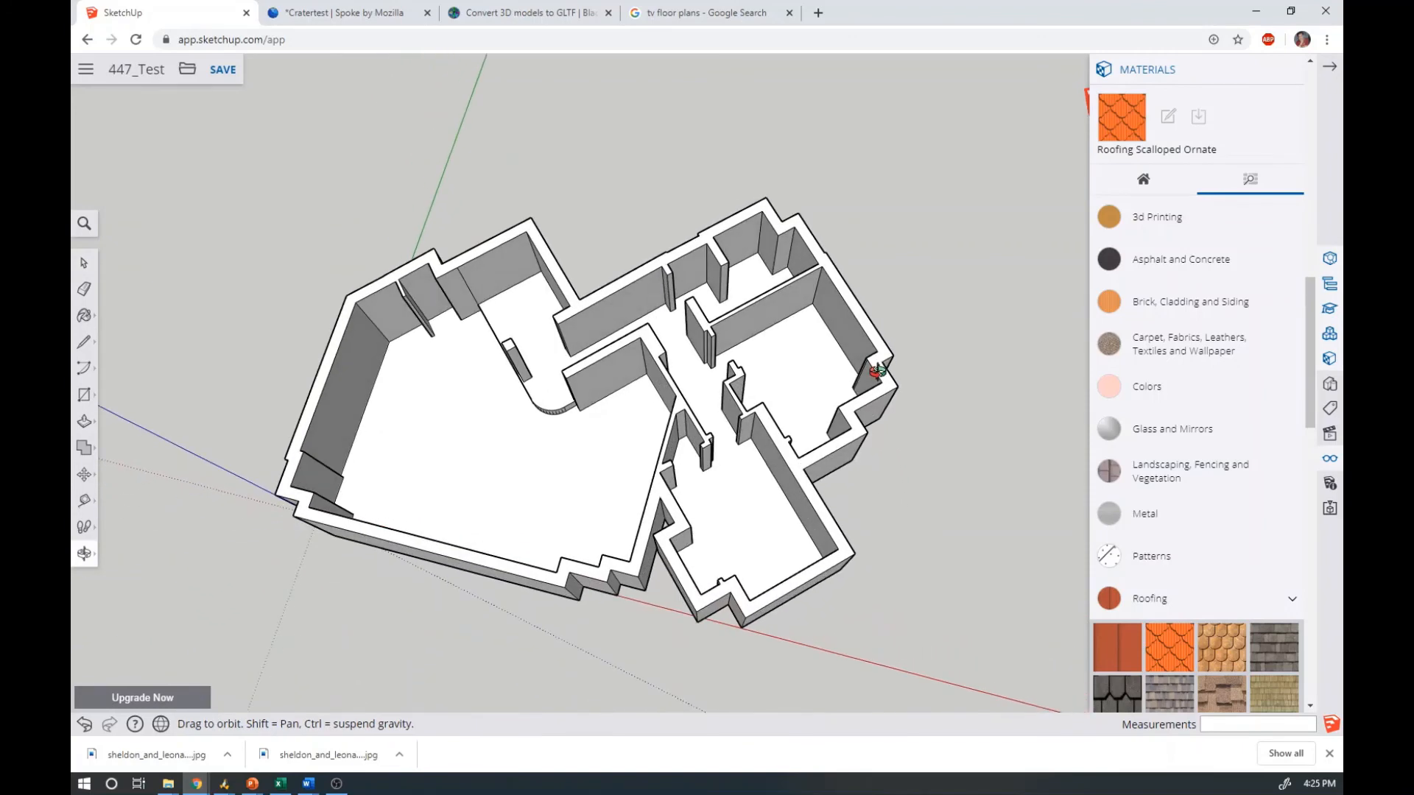
pyautogui.click(220, 70)
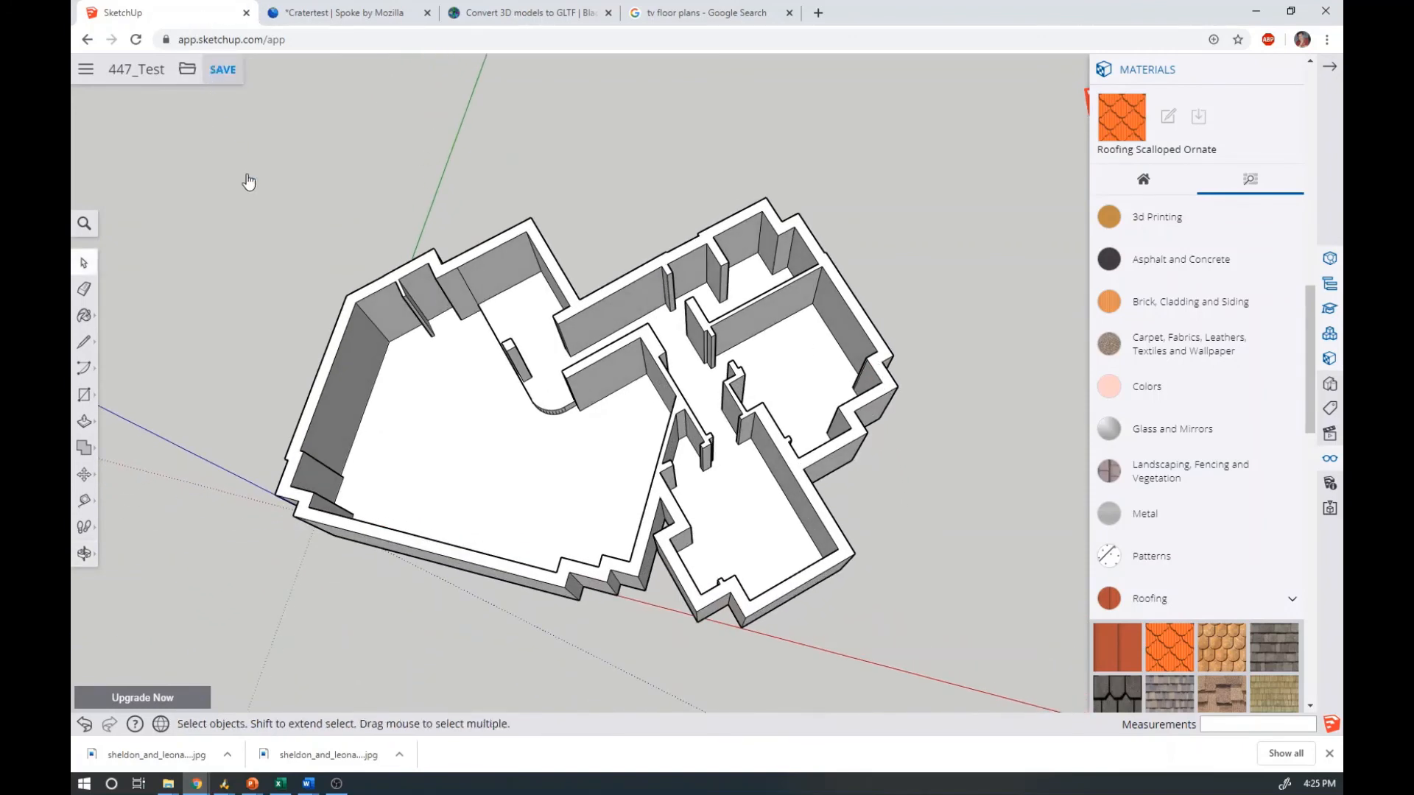
pyautogui.click(184, 74)
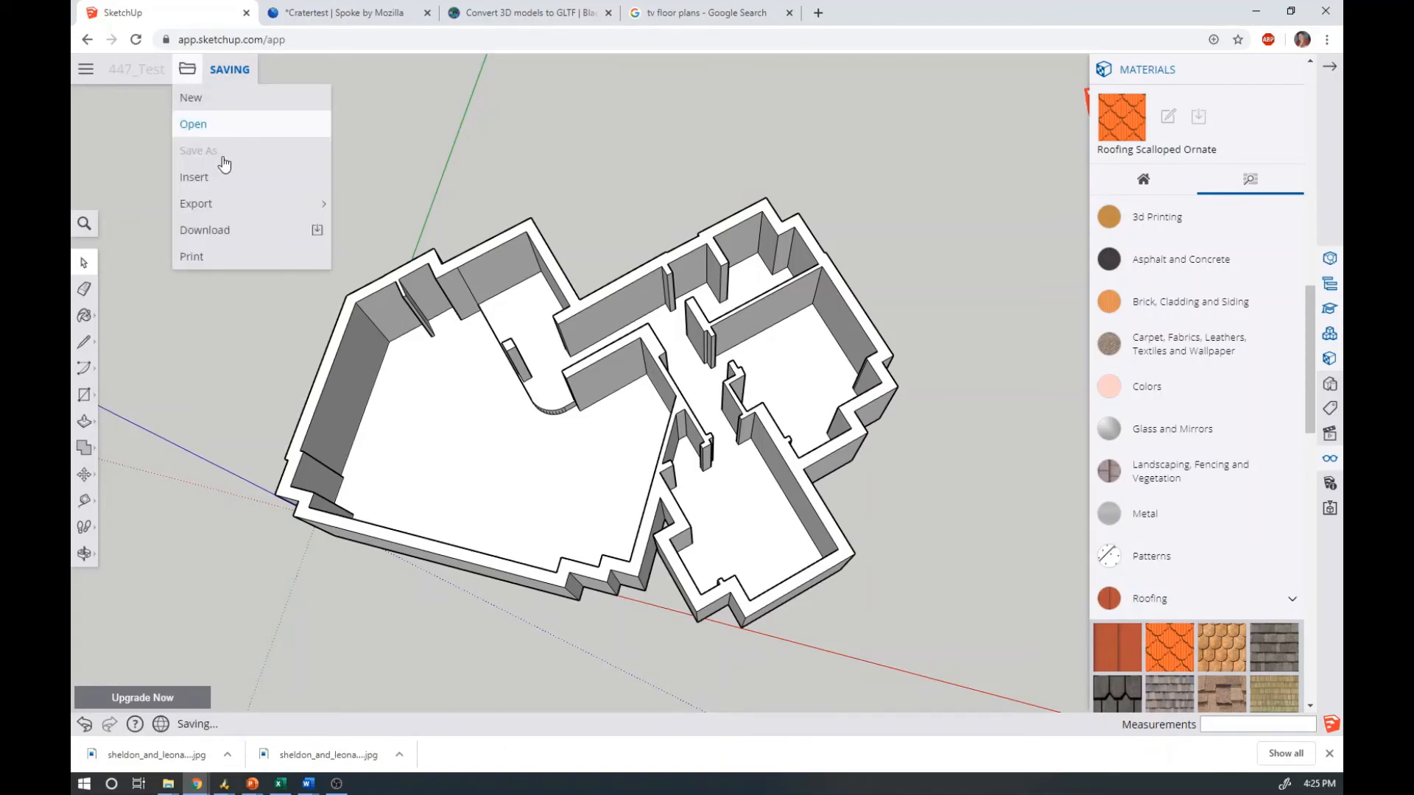
pyautogui.moveTo(234, 213)
pyautogui.click(381, 255)
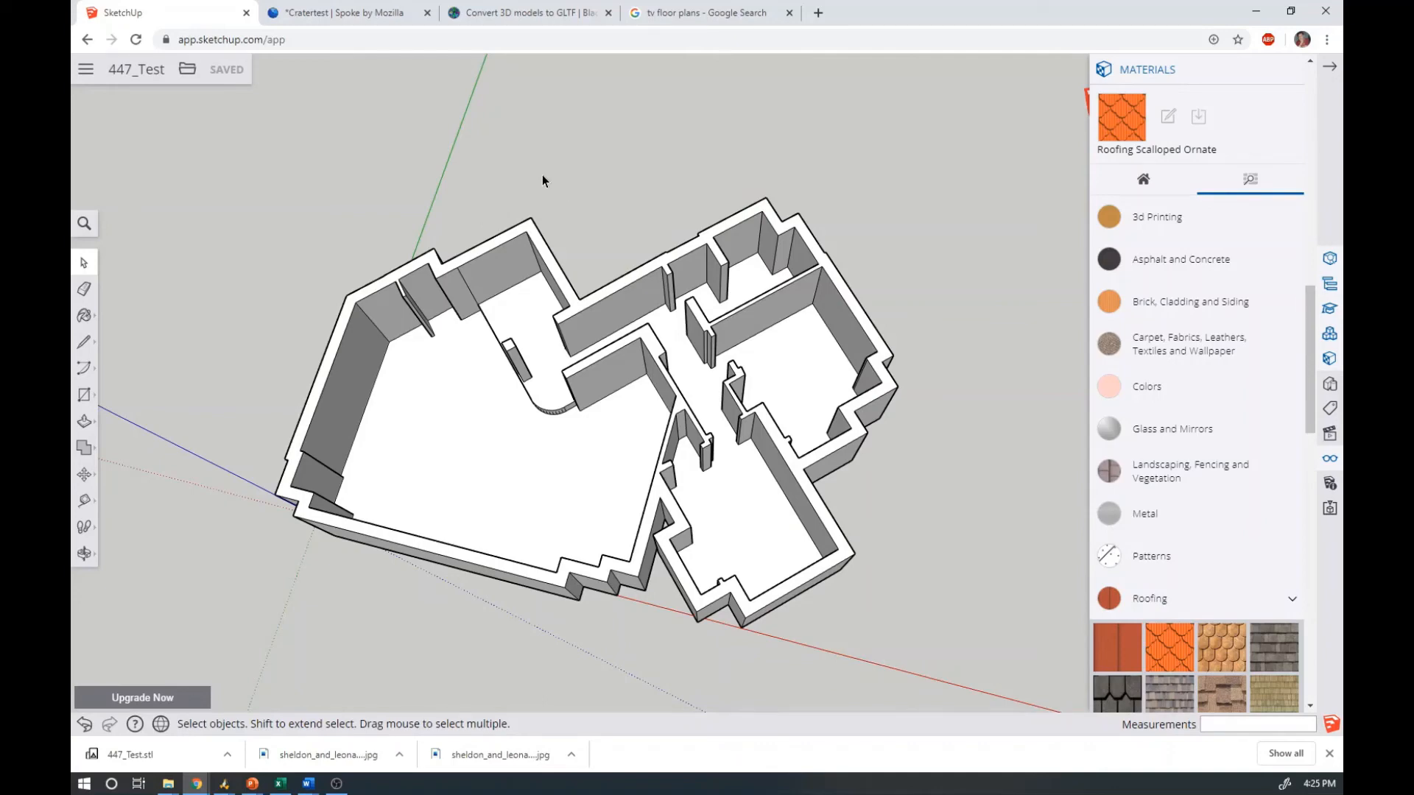
# Switch to the BlackThread.io glTF converter, load 447_Test.stl from Downloads and export it as GLB
pyautogui.click(517, 13)
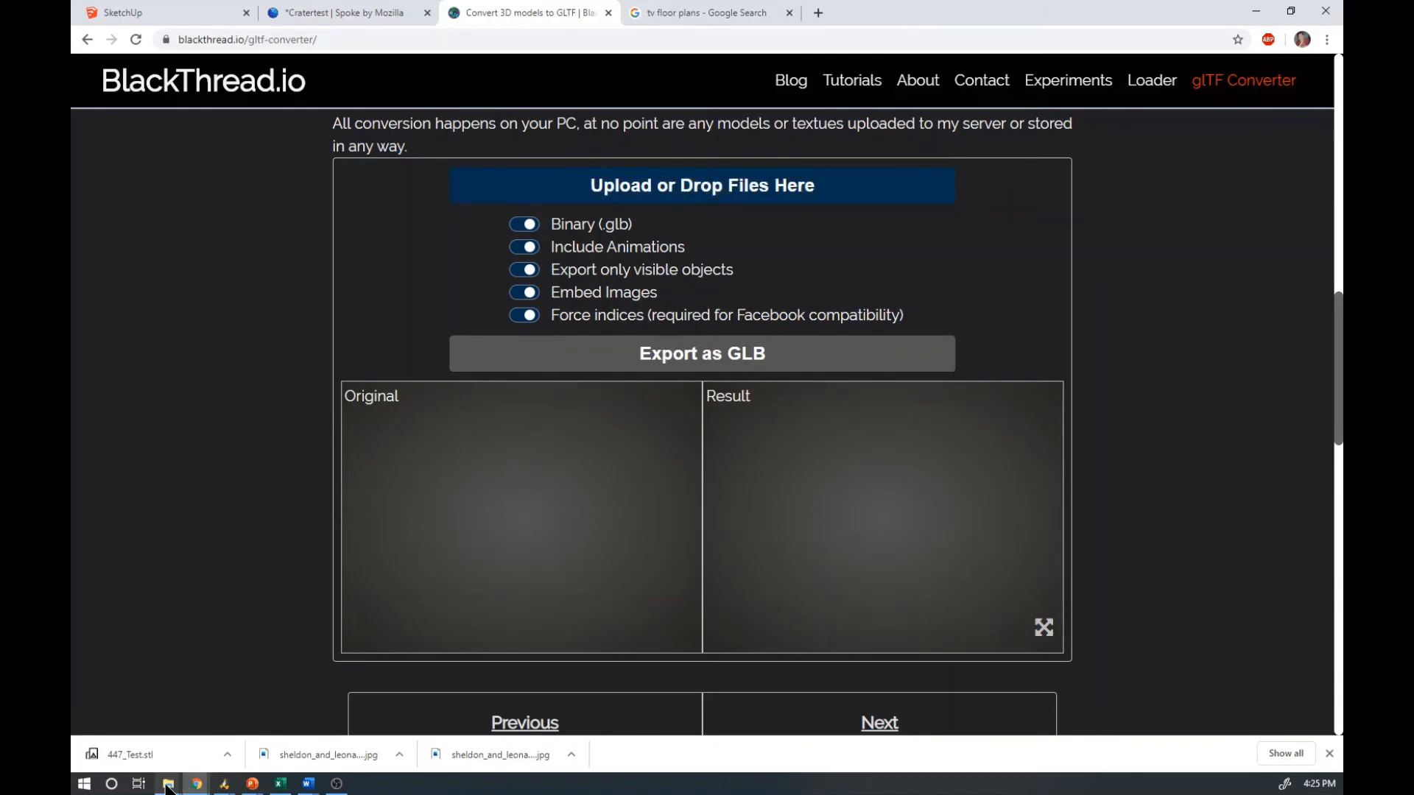
pyautogui.moveTo(168, 785)
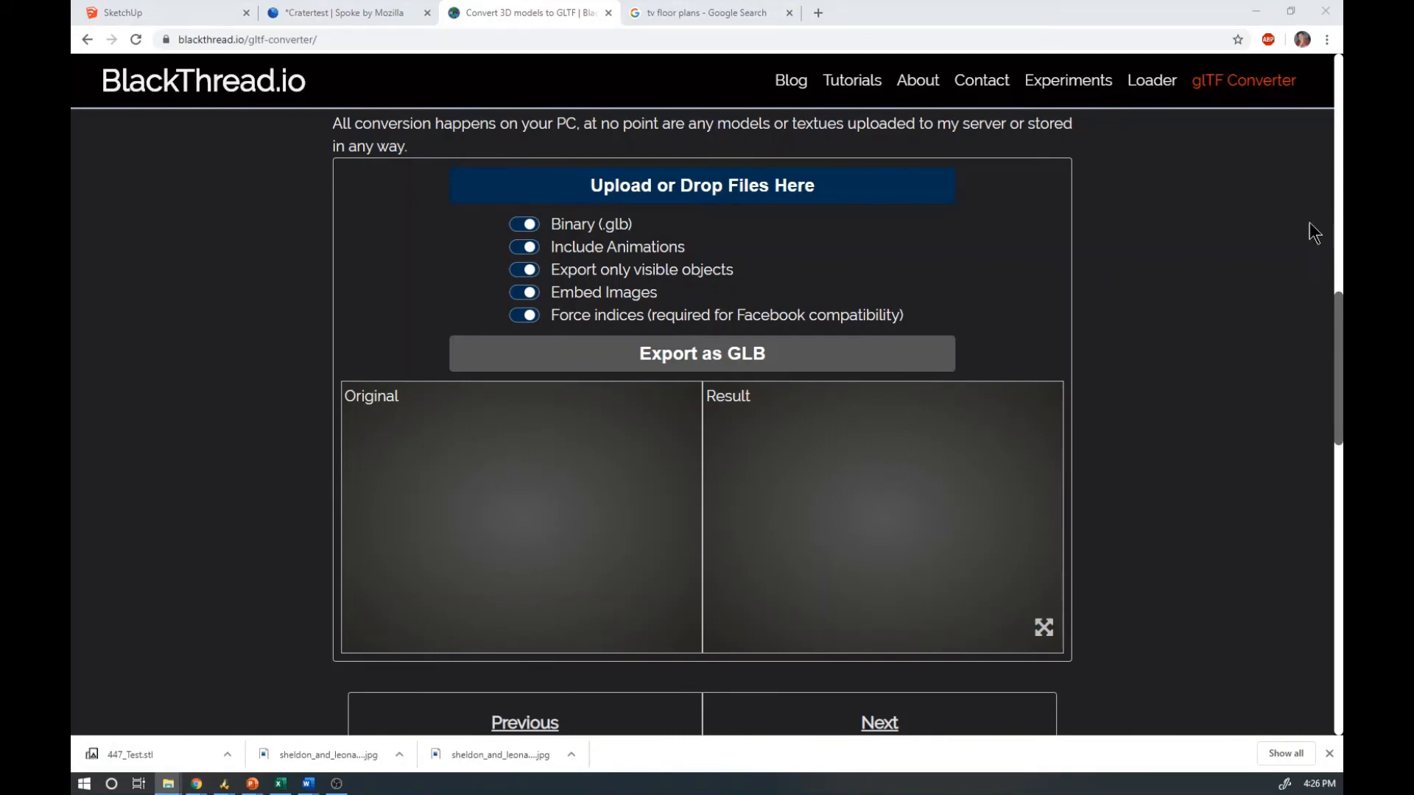
pyautogui.moveTo(1313, 229); pyautogui.dragTo(735, 189)
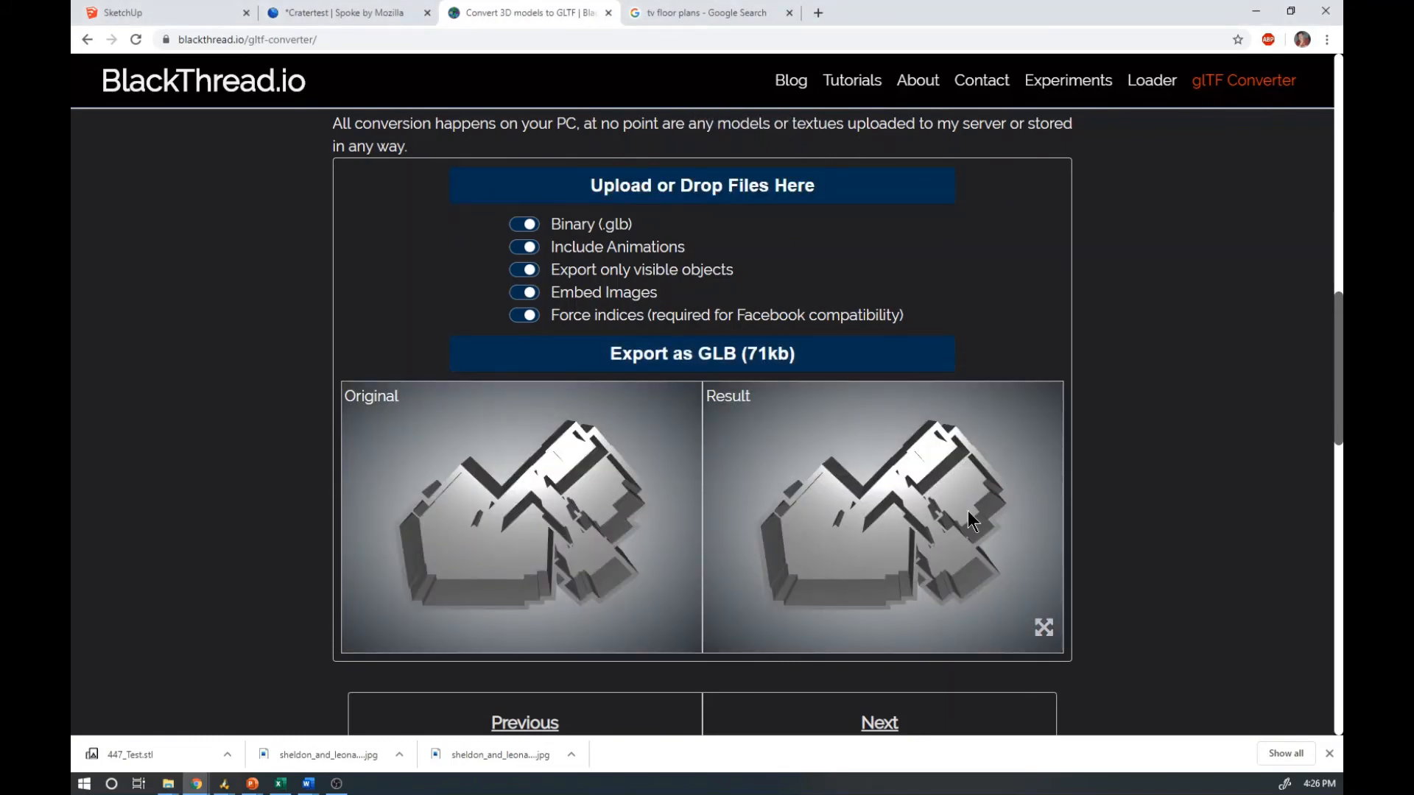
pyautogui.click(686, 357)
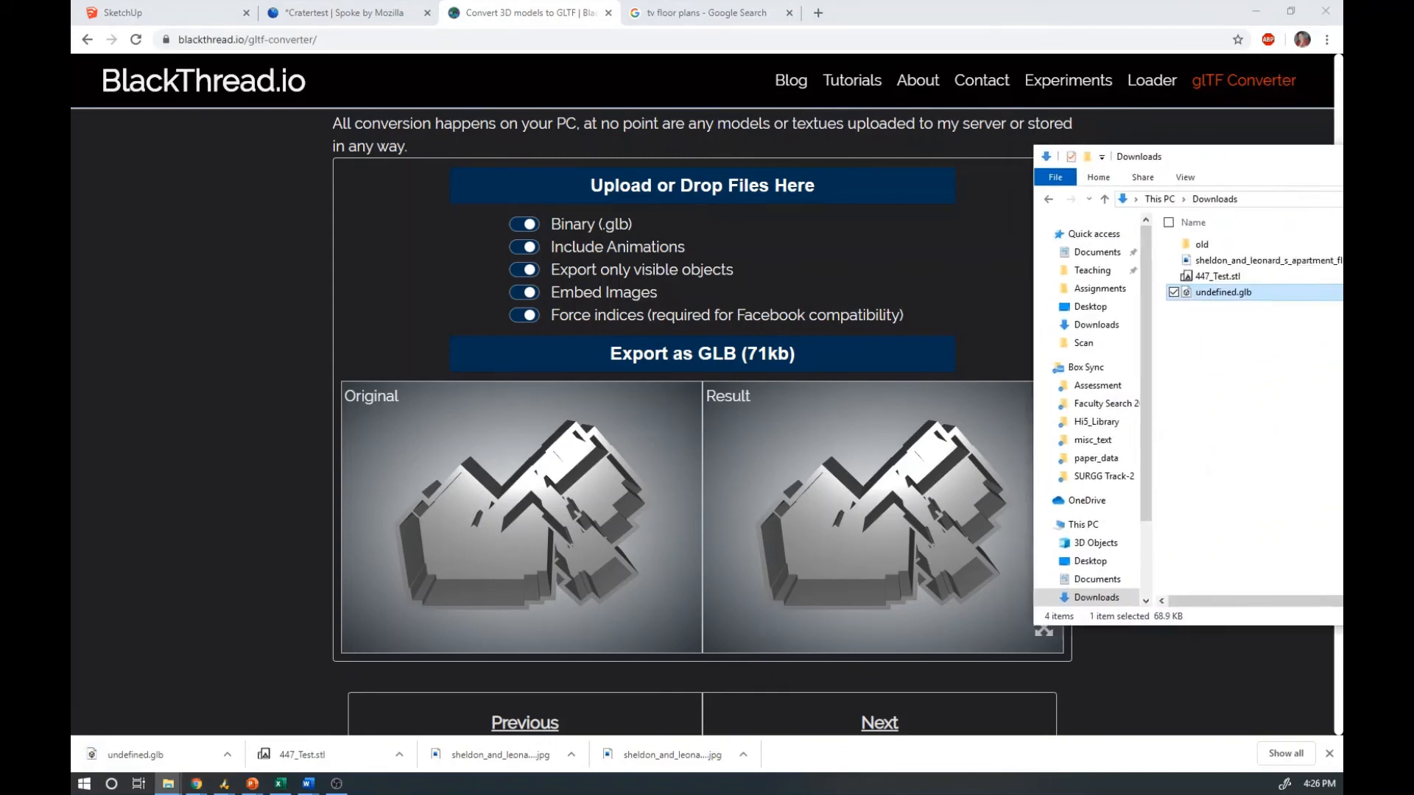
# Place the Downloads folder beside the converter and load 447_Test.stl into it again
pyautogui.moveTo(1342, 148); pyautogui.dragTo(1341, 224)
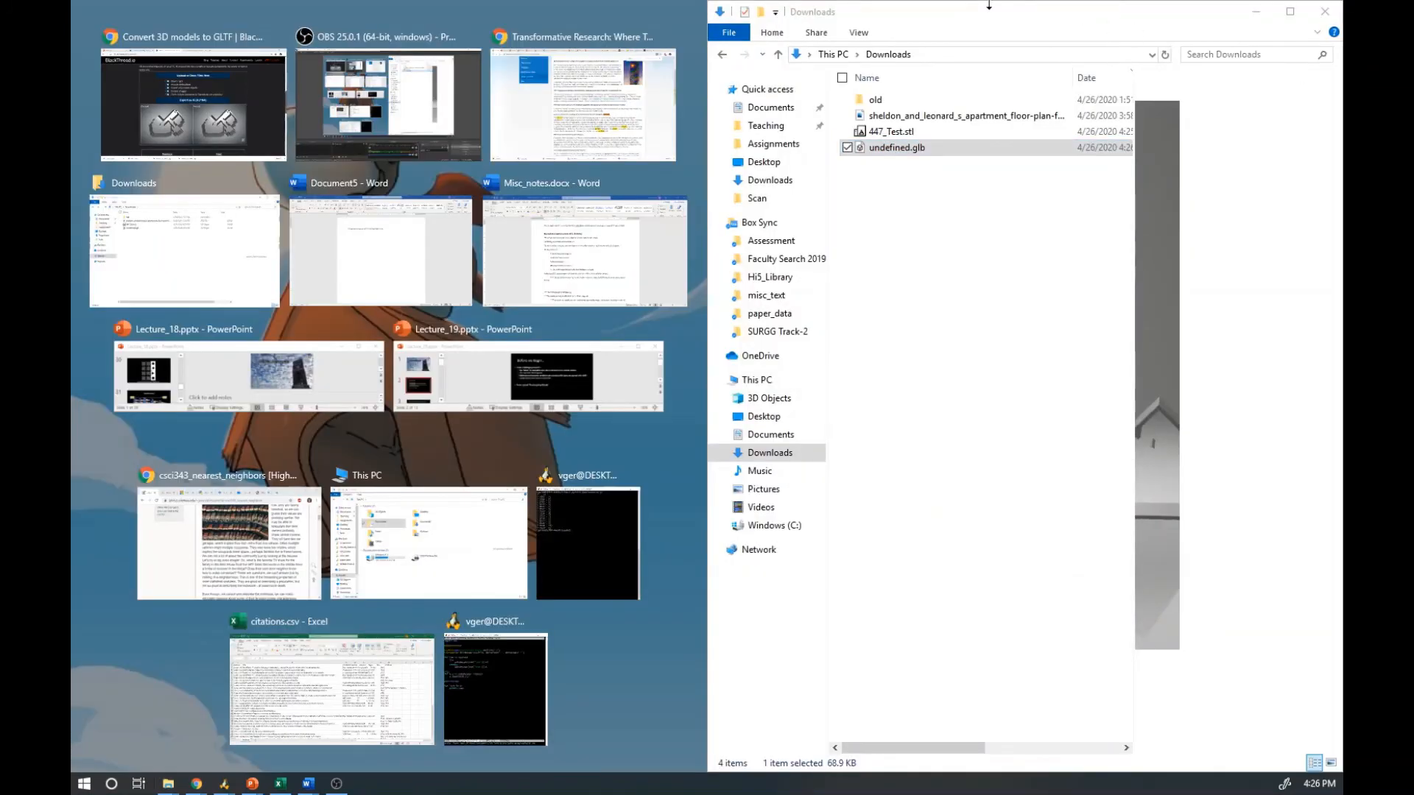
pyautogui.click(1097, 20)
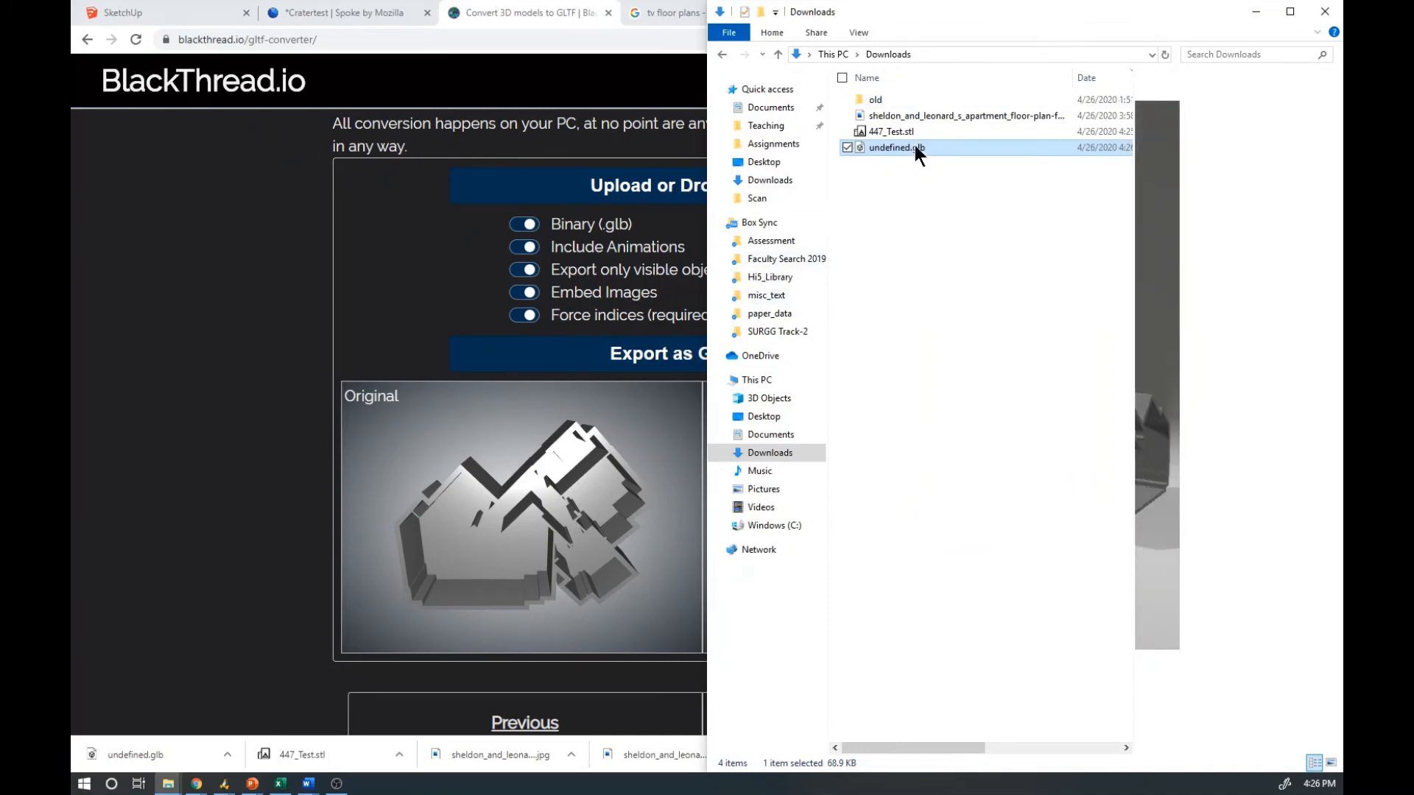
pyautogui.moveTo(915, 144); pyautogui.dragTo(590, 215)
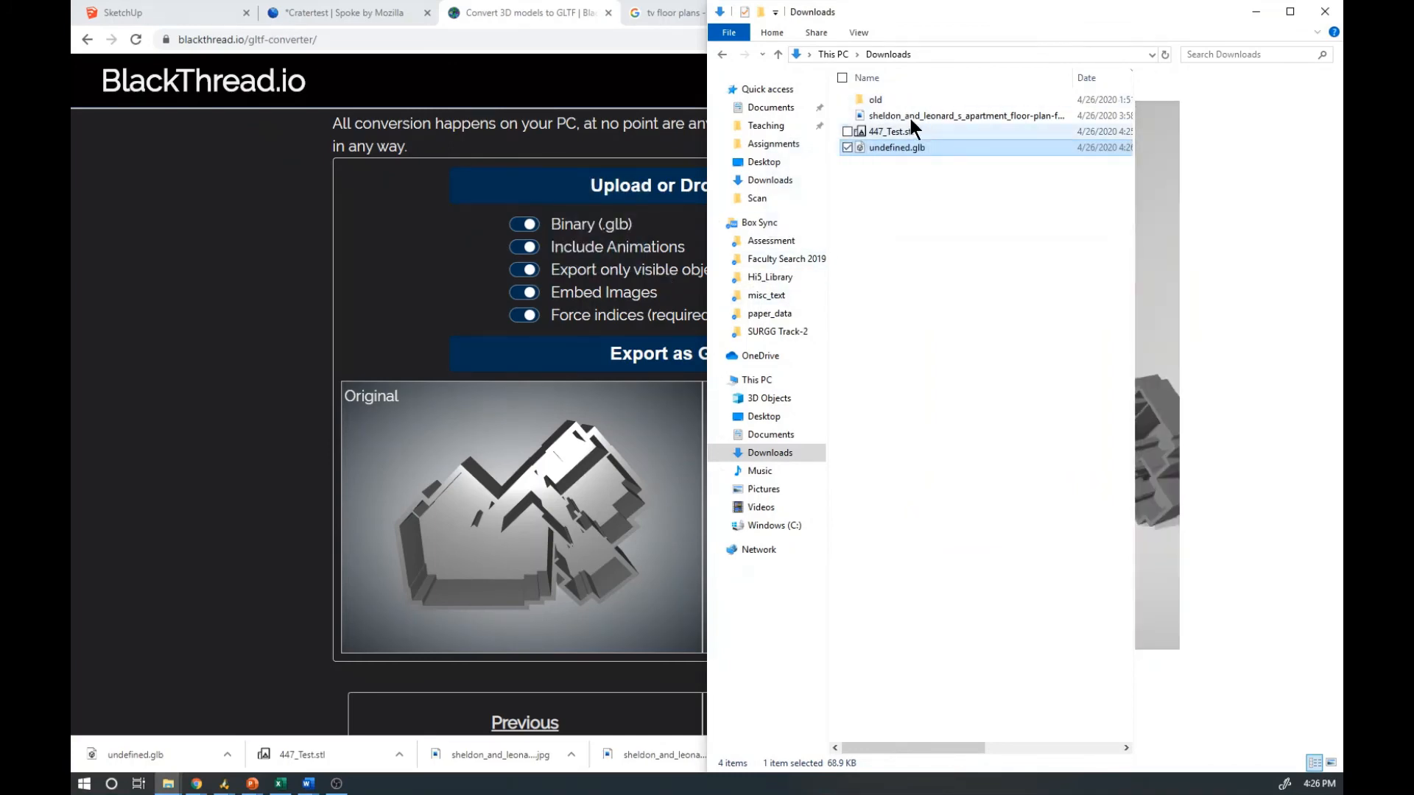
pyautogui.moveTo(901, 129); pyautogui.dragTo(565, 184)
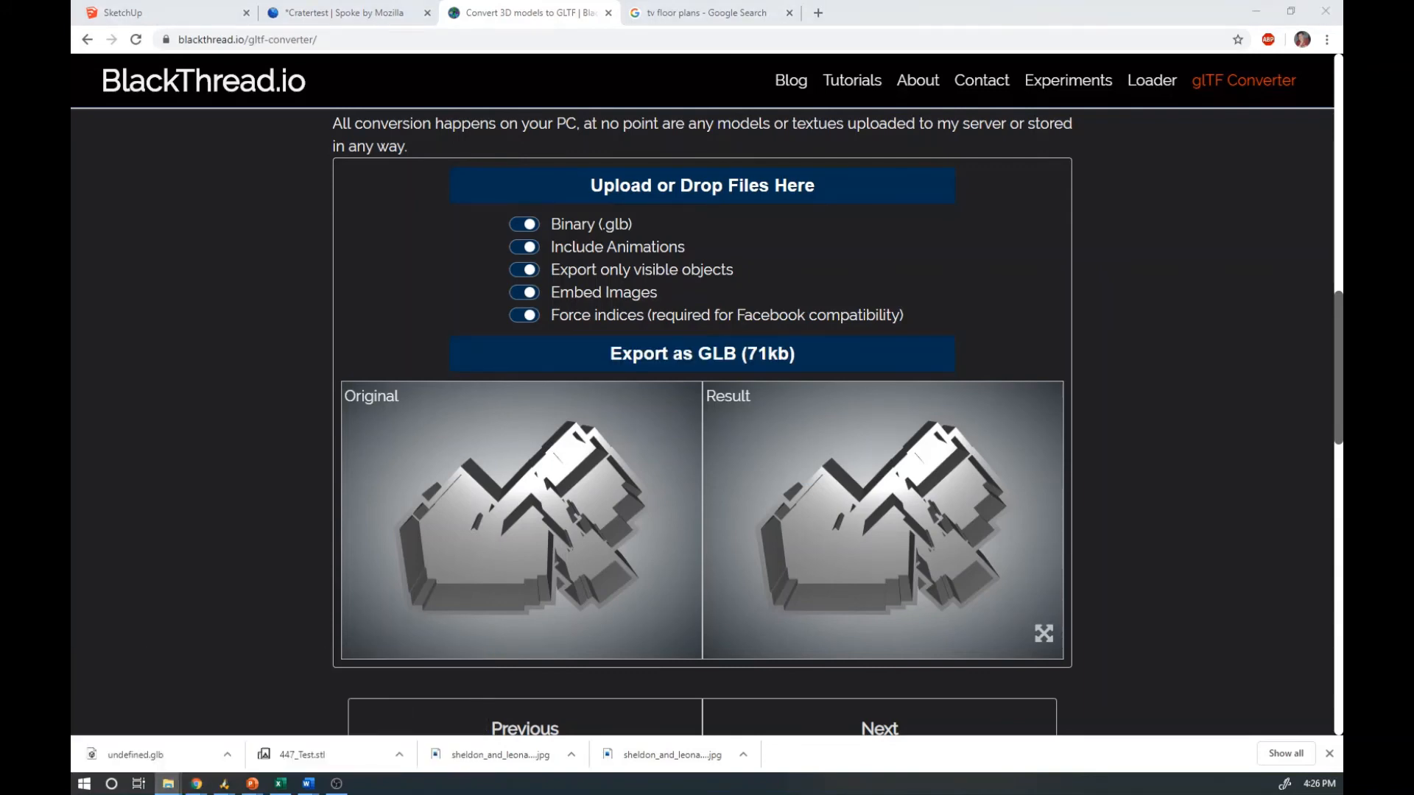
# Rename undefined.glb in the Downloads folder to 447_test.glb and move the folder window out of the way
pyautogui.moveTo(1342, 151); pyautogui.dragTo(630, 132)
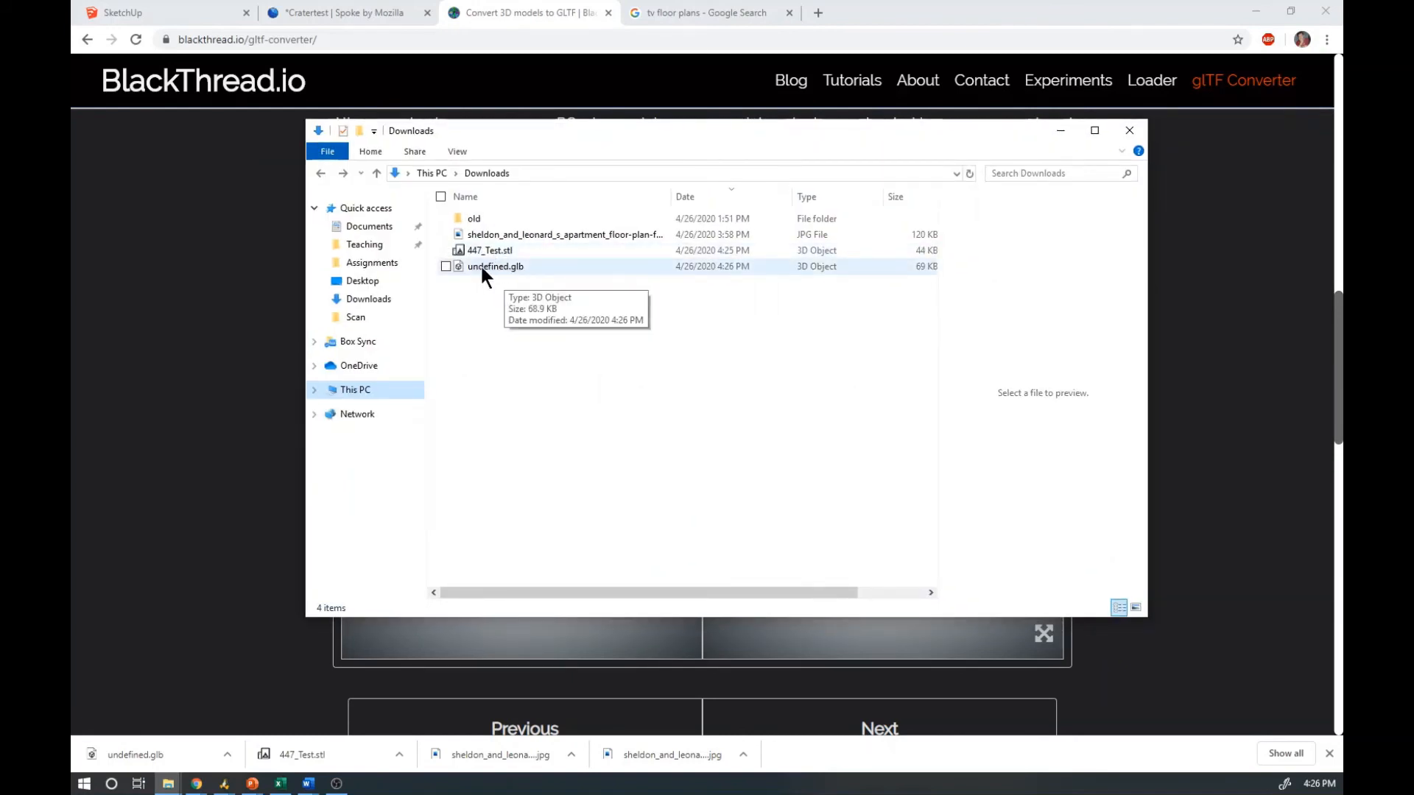
pyautogui.click(482, 269)
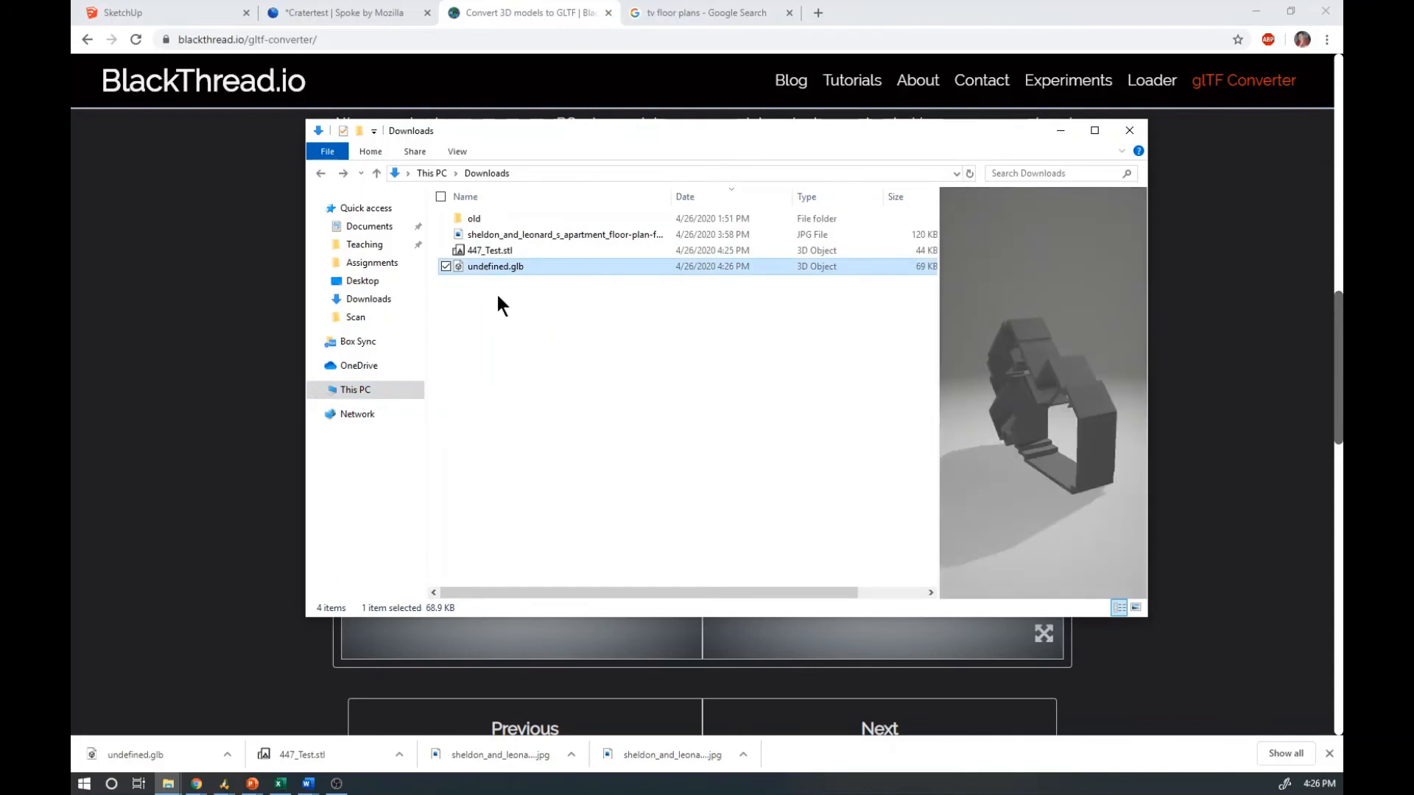
pyautogui.click(490, 265)
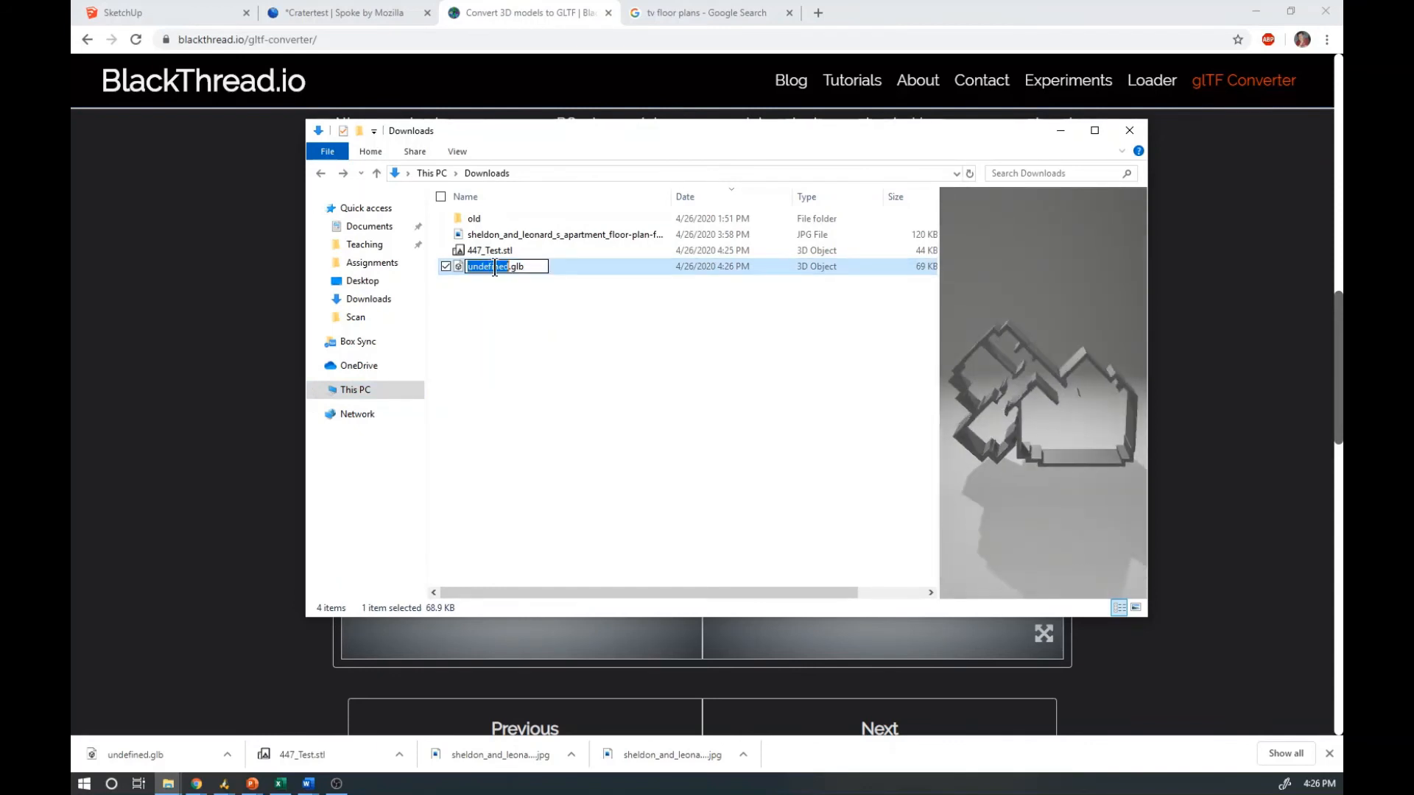
pyautogui.write('447')
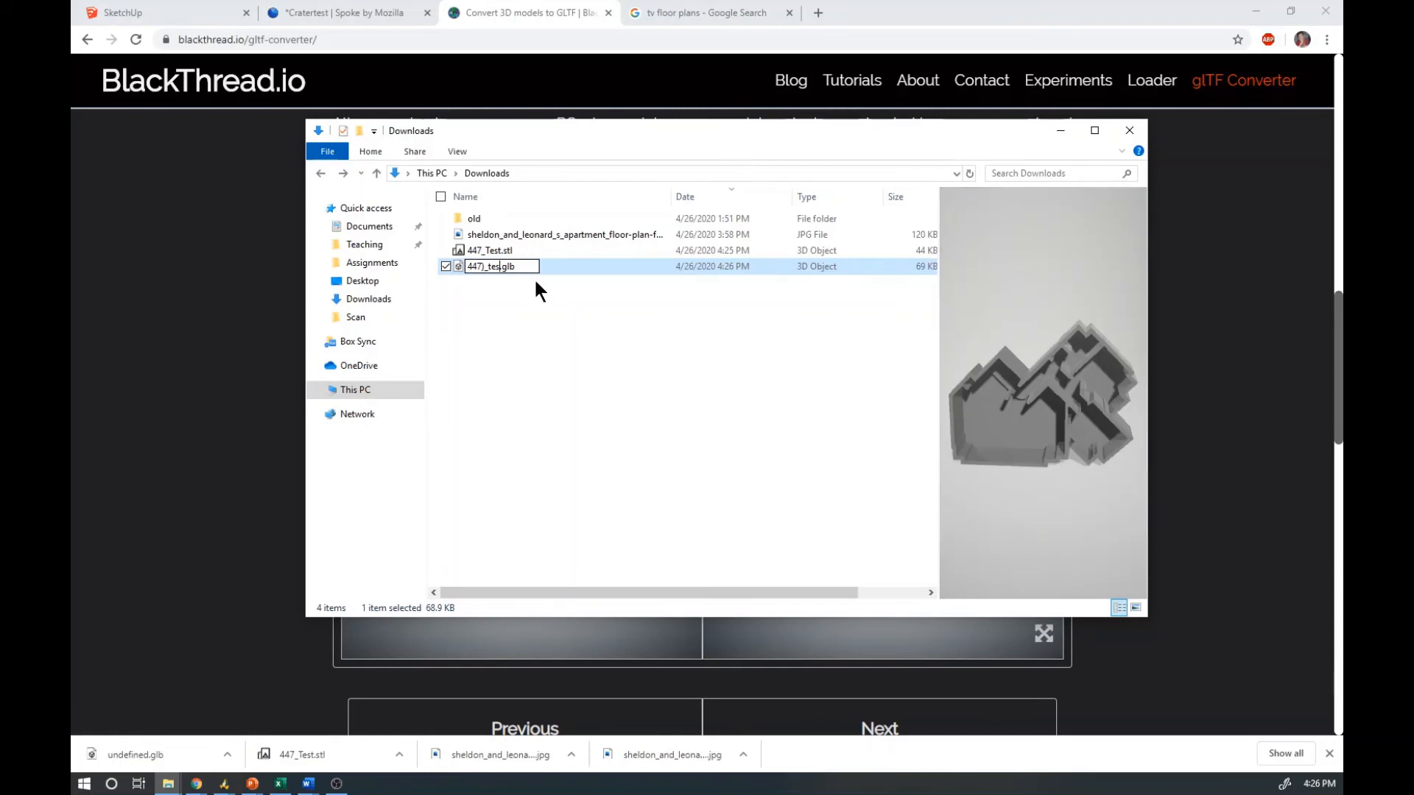
pyautogui.write('_test')
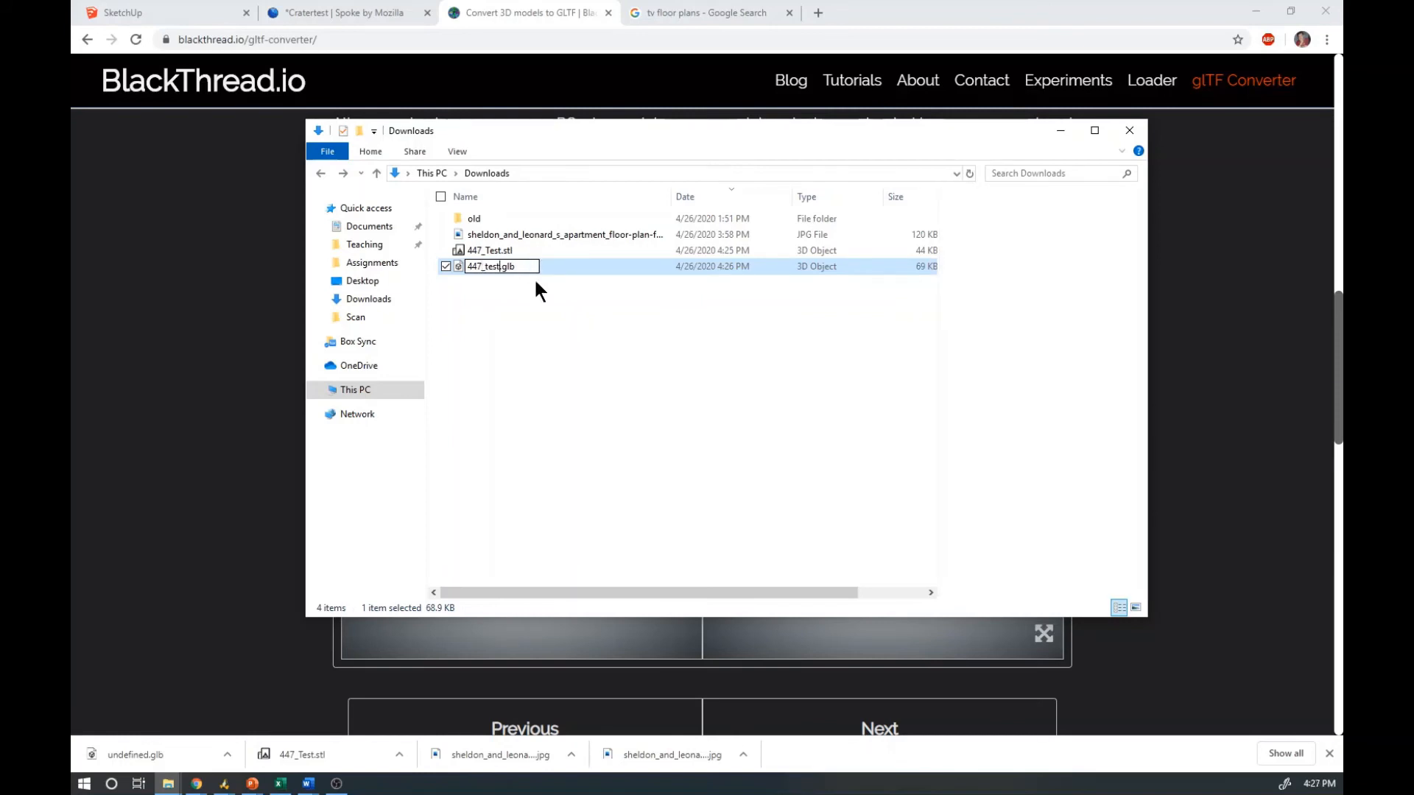
pyautogui.press('Return')
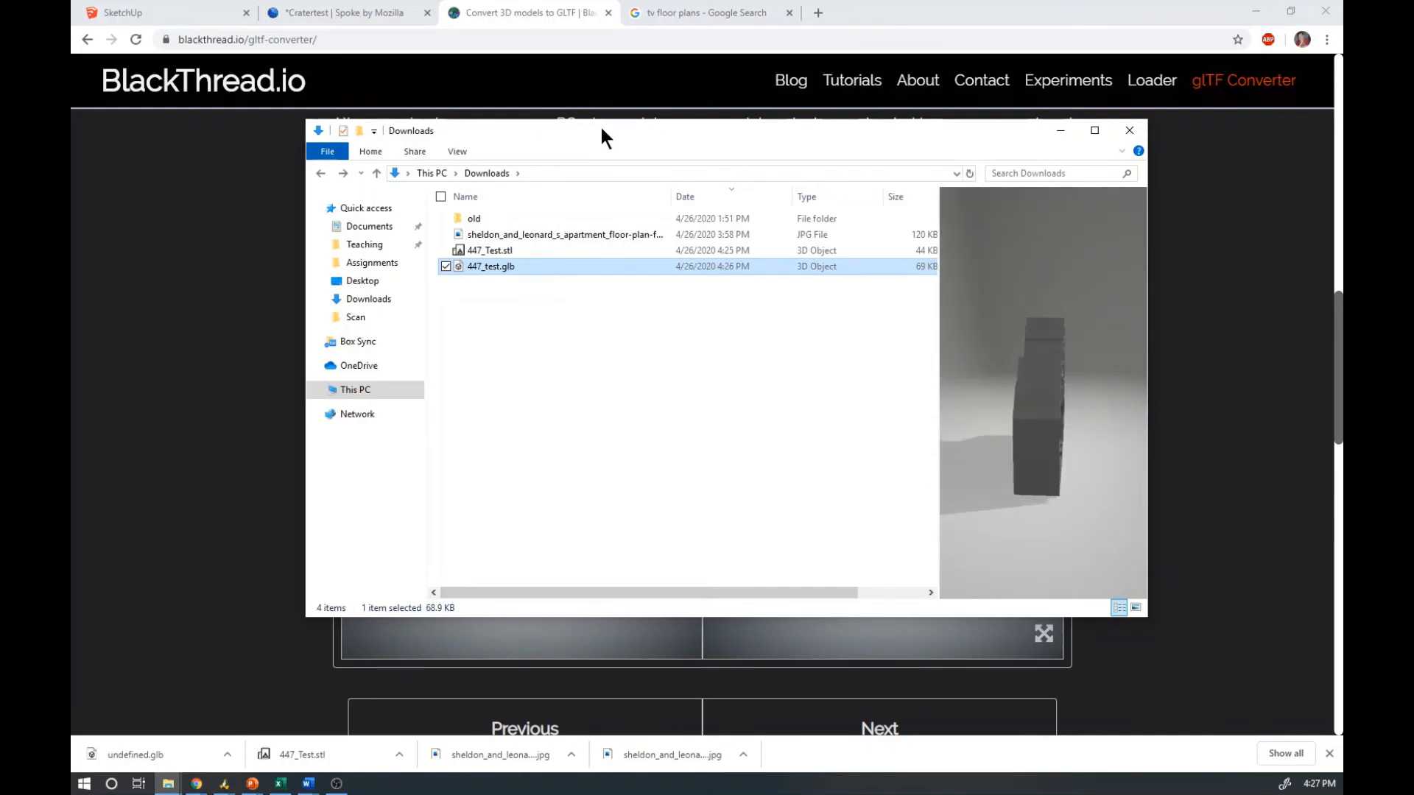
pyautogui.moveTo(601, 127); pyautogui.dragTo(1341, 132)
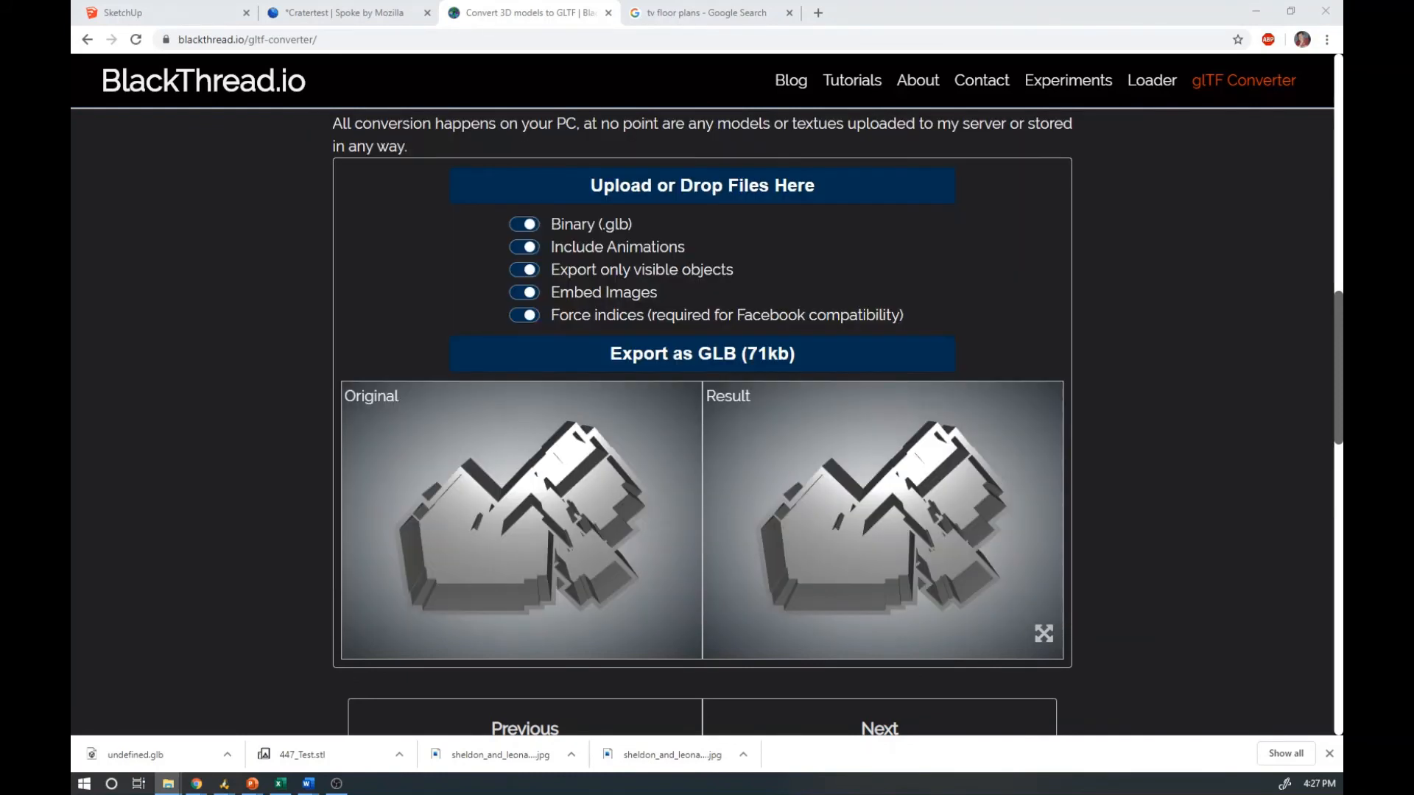
# Switch to Spoke by Mozilla, create a new project from the Crater scene and select its Spawn Point
pyautogui.click(335, 14)
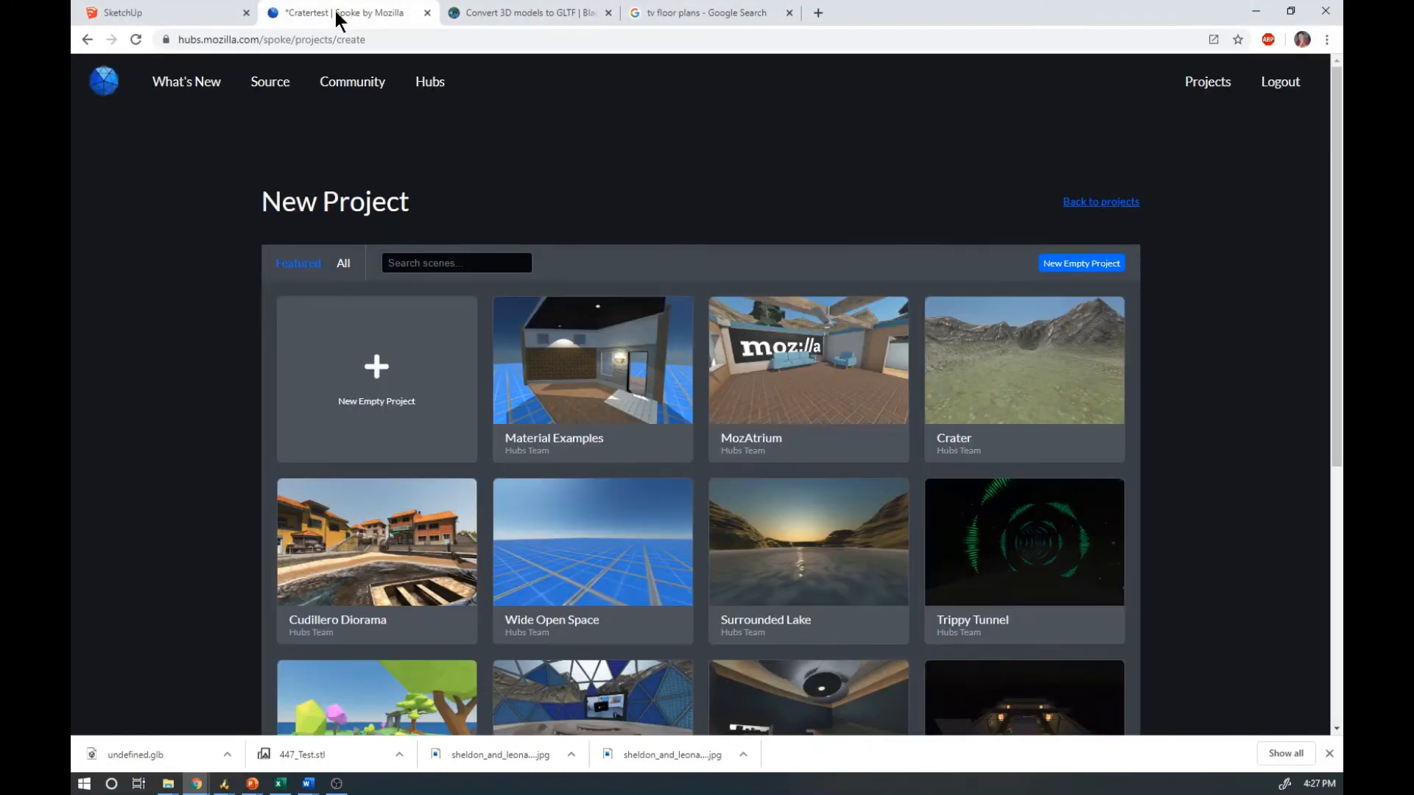
pyautogui.click(376, 368)
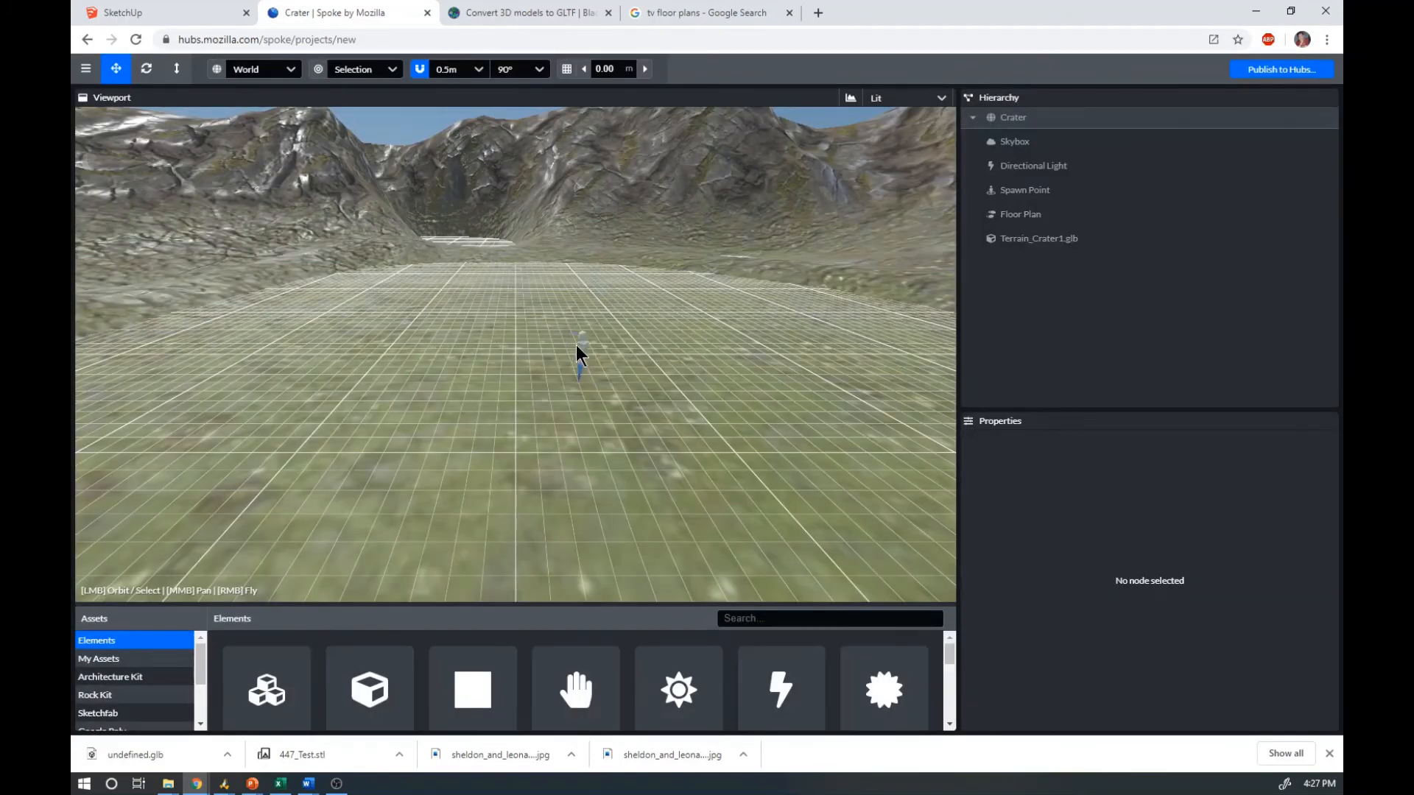
pyautogui.click(581, 337)
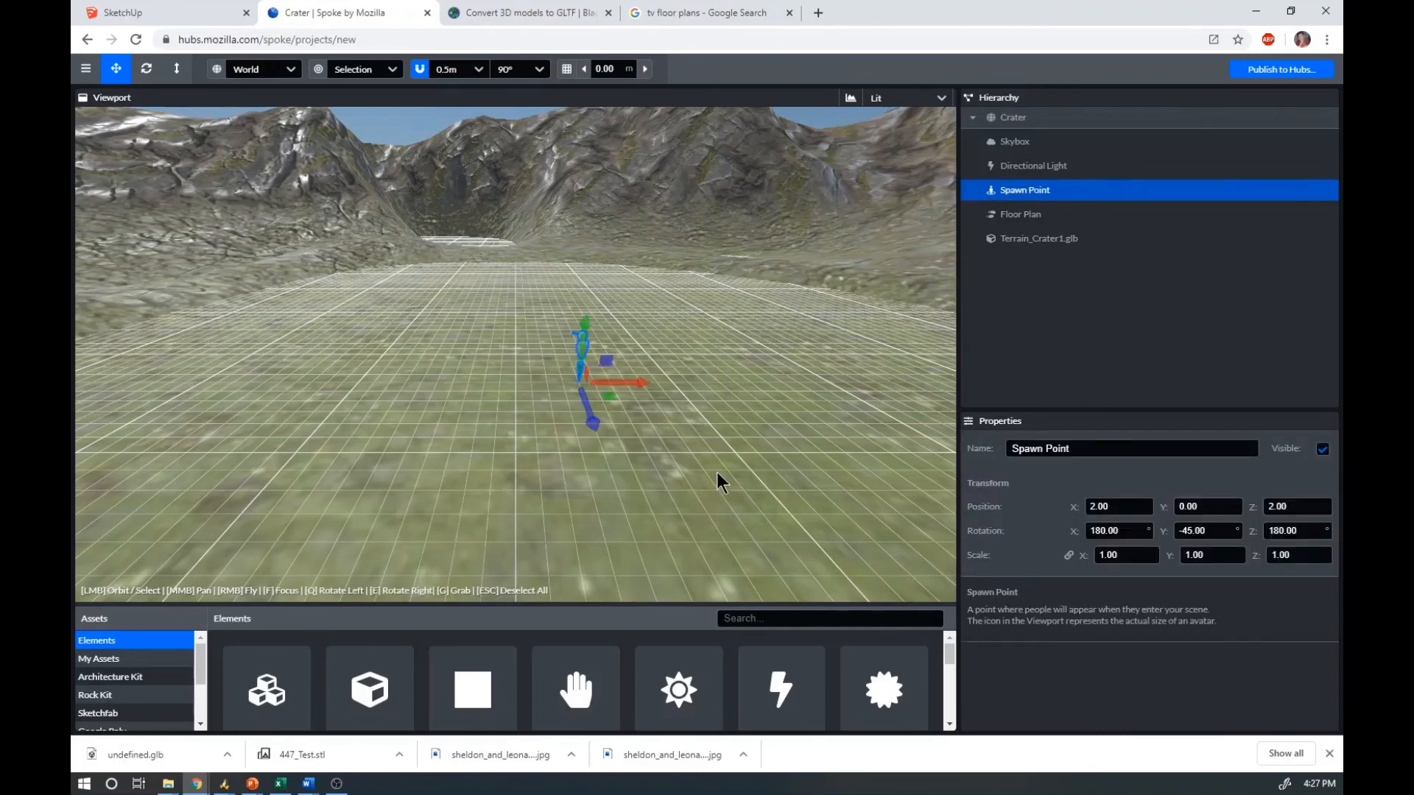
# Enlarge the assets area and look through the available Elements
pyautogui.scroll(1, 717, 482)
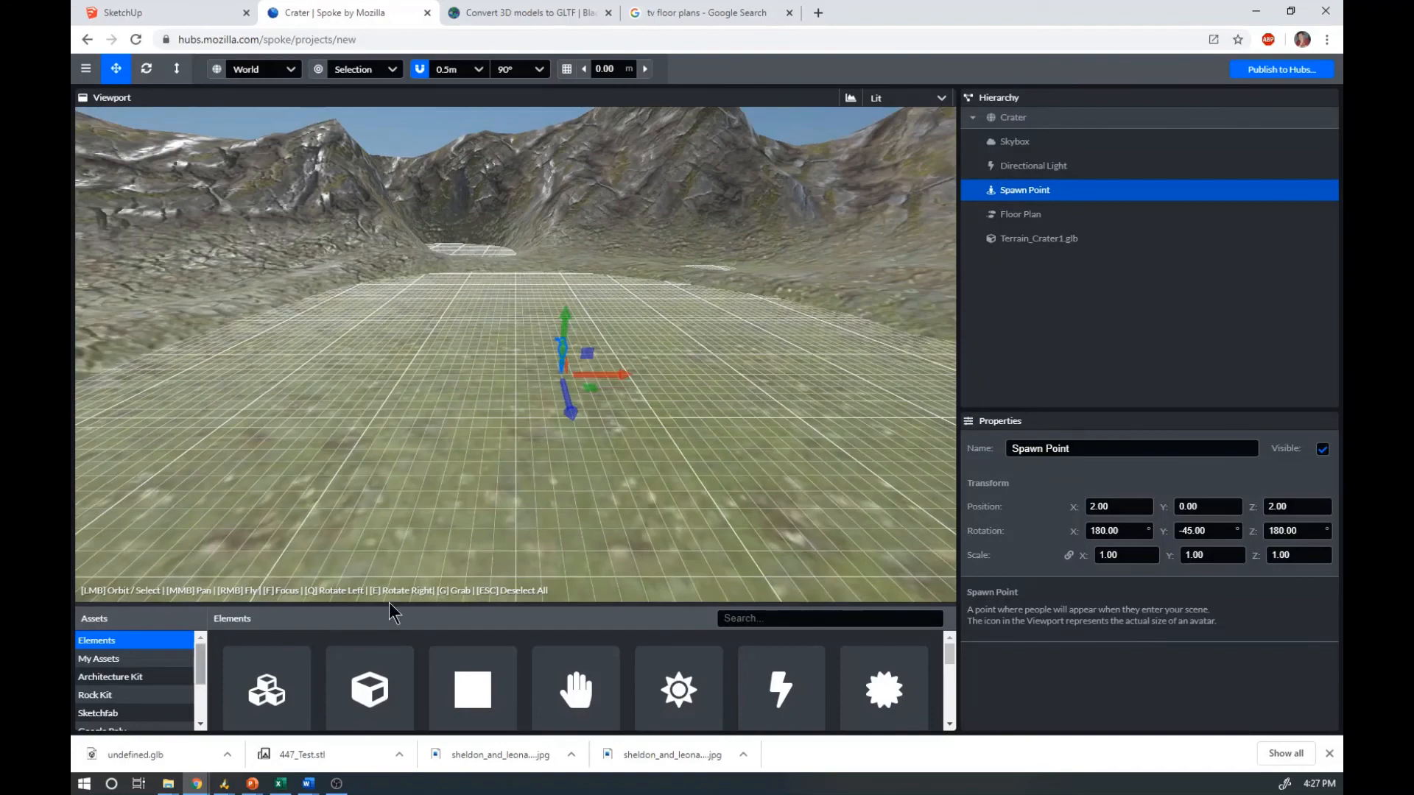
pyautogui.moveTo(397, 605); pyautogui.dragTo(403, 489)
pyautogui.scroll(-2, 736, 648)
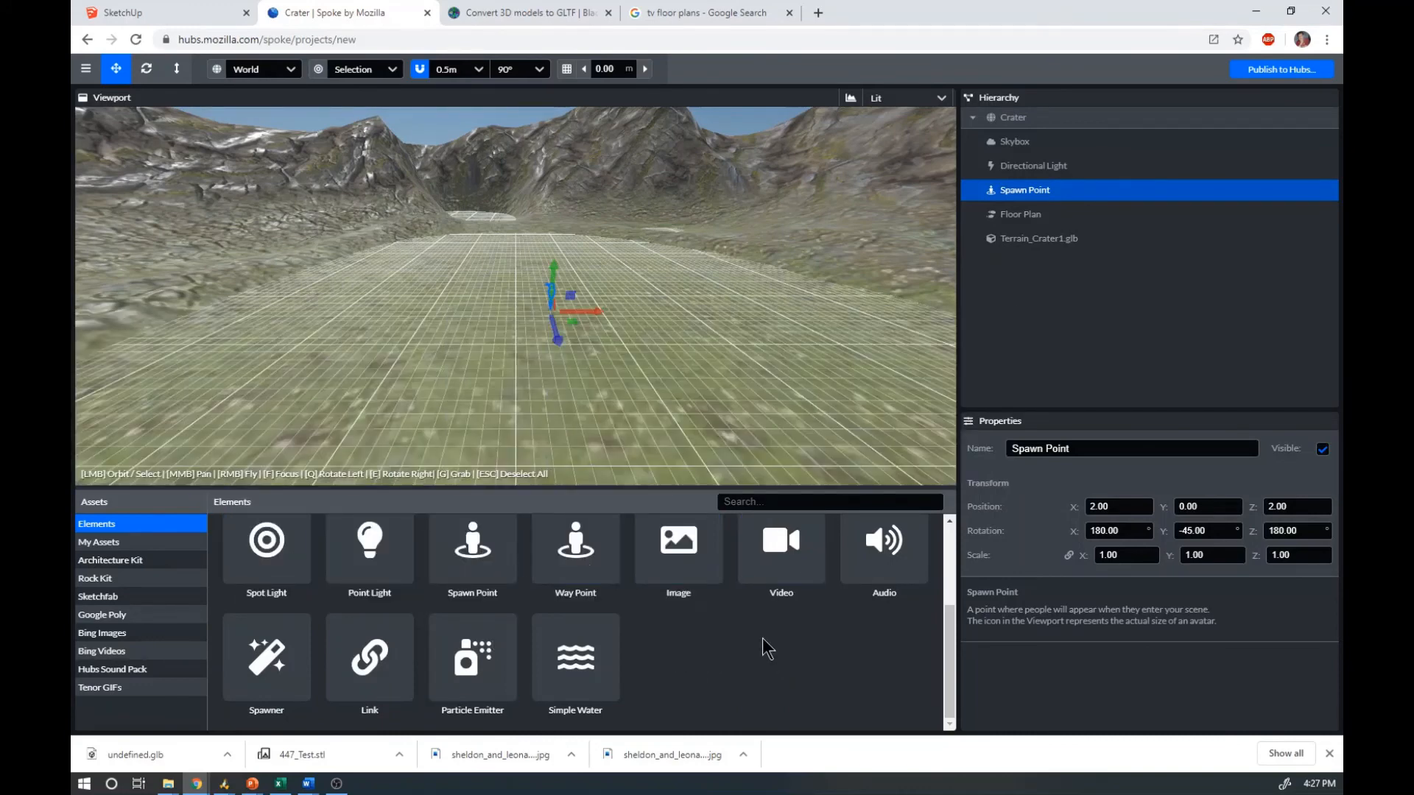
pyautogui.click(950, 572)
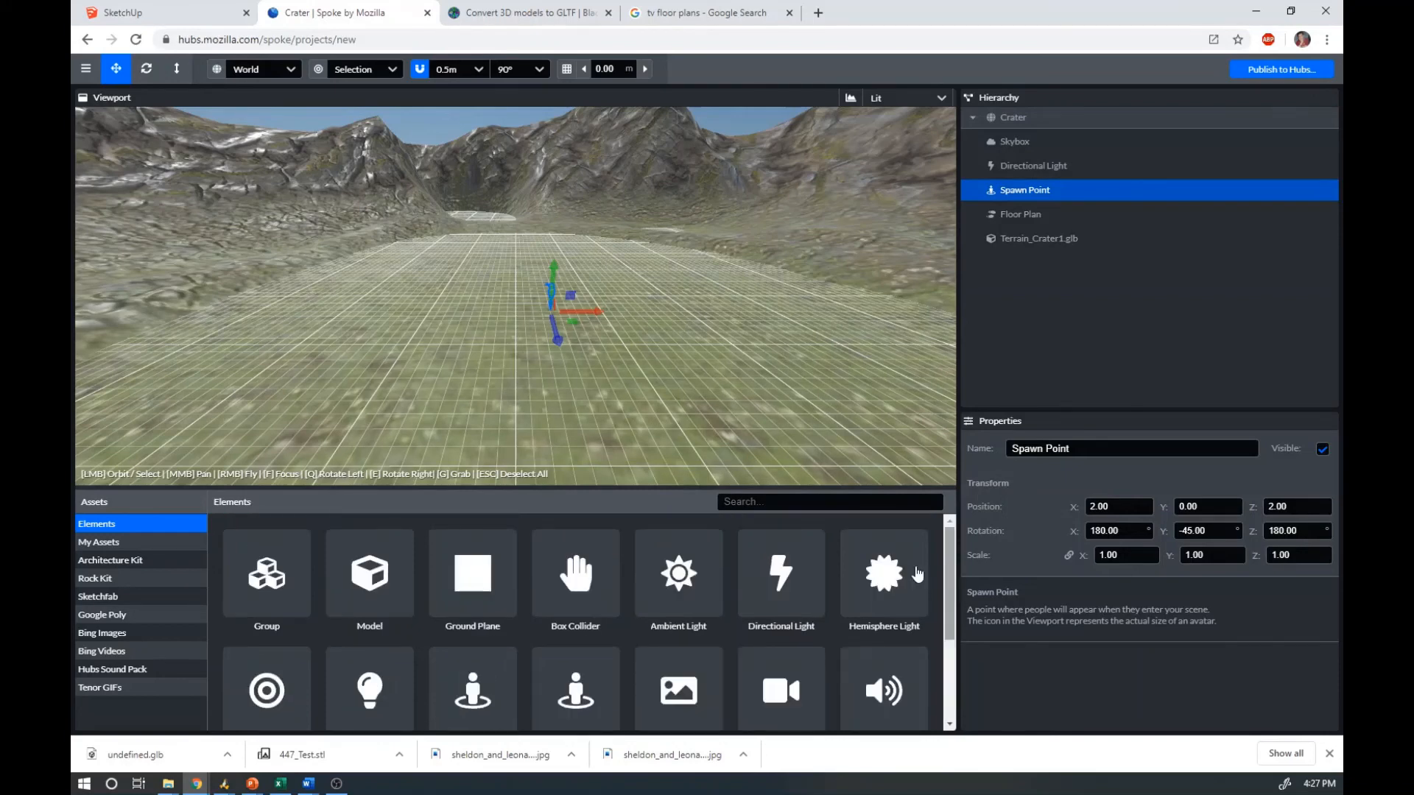
# Place a Model element on the crater floor at X -5.00, Z 5.00, and delete the second Model added after it
pyautogui.moveTo(376, 584)
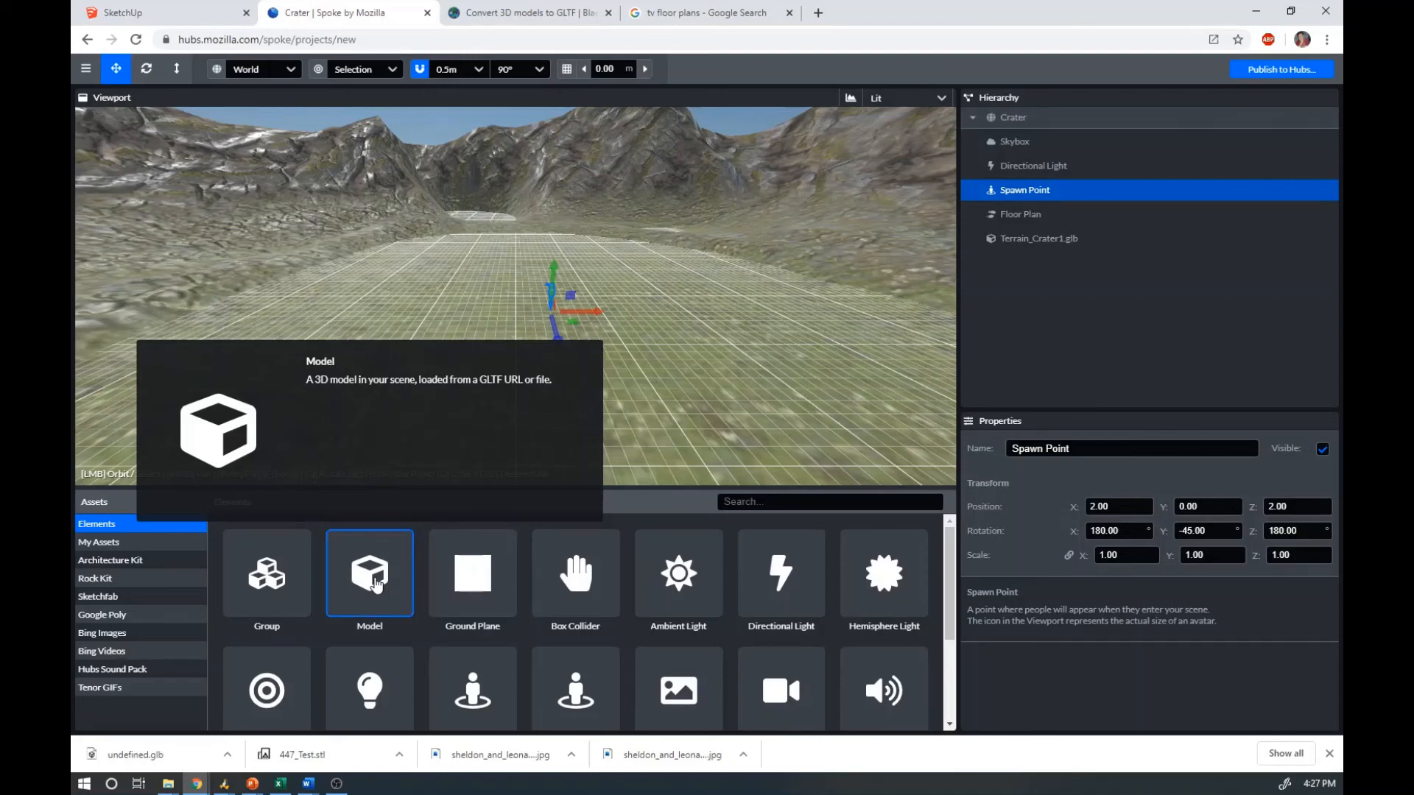
pyautogui.click(375, 584)
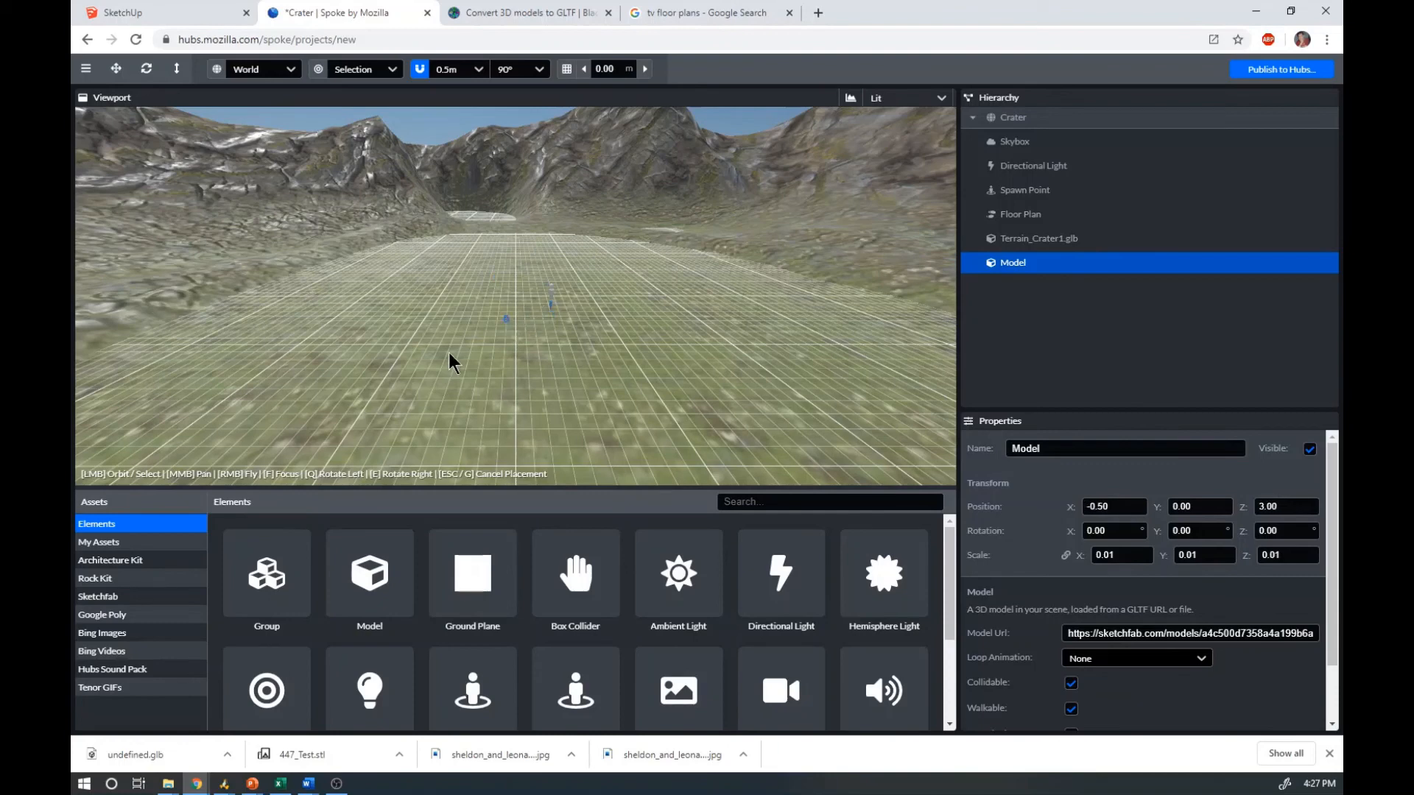
pyautogui.click(406, 346)
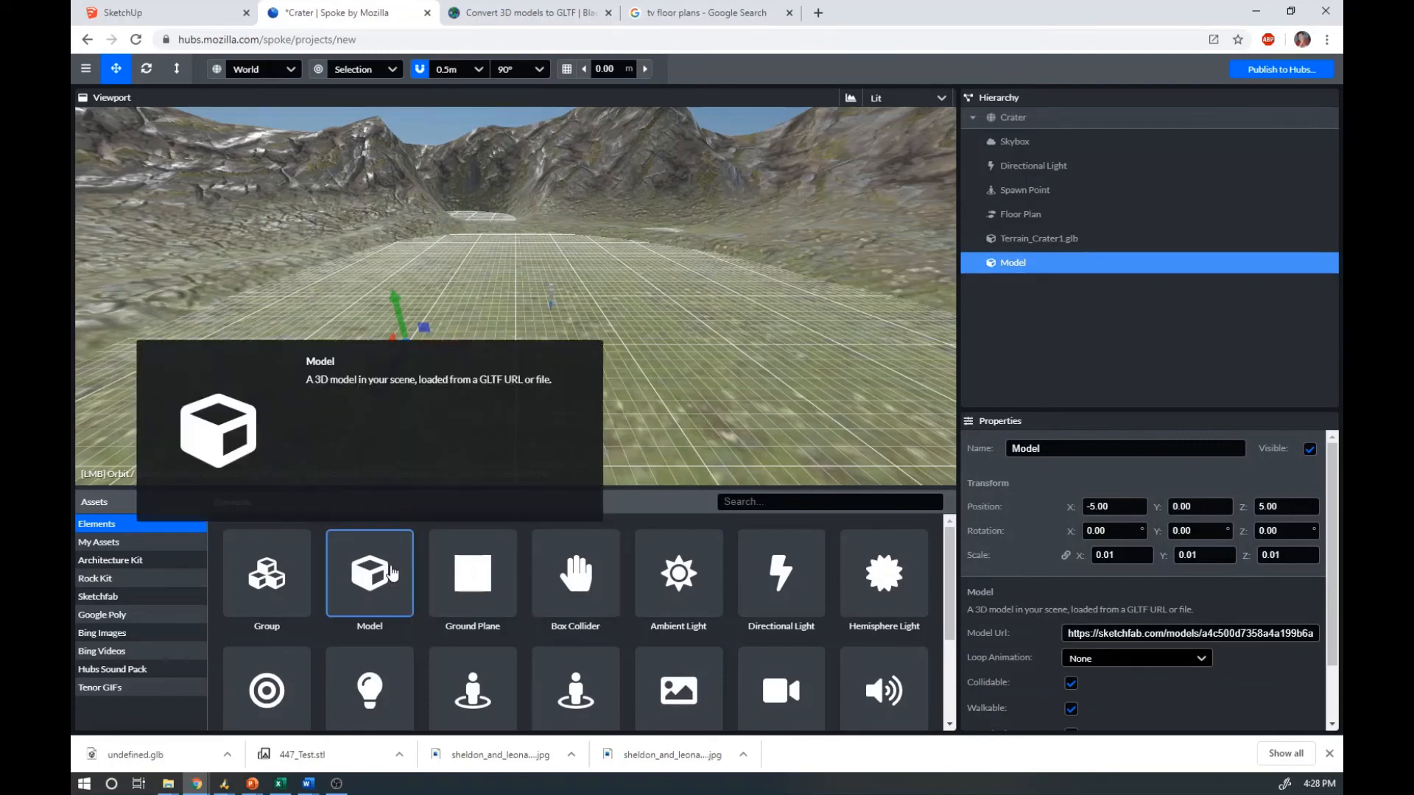
pyautogui.click(393, 573)
pyautogui.click(390, 573)
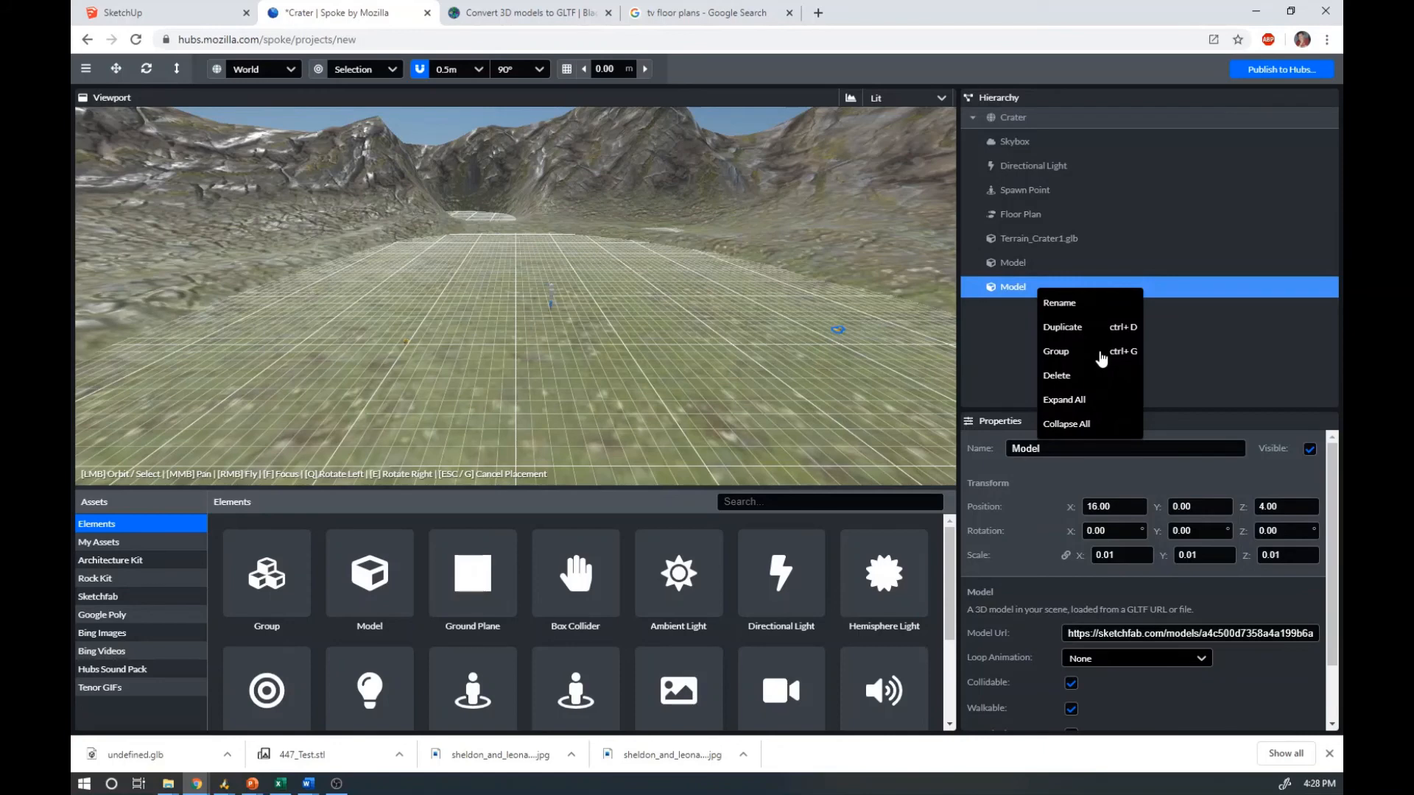
pyautogui.click(1103, 376)
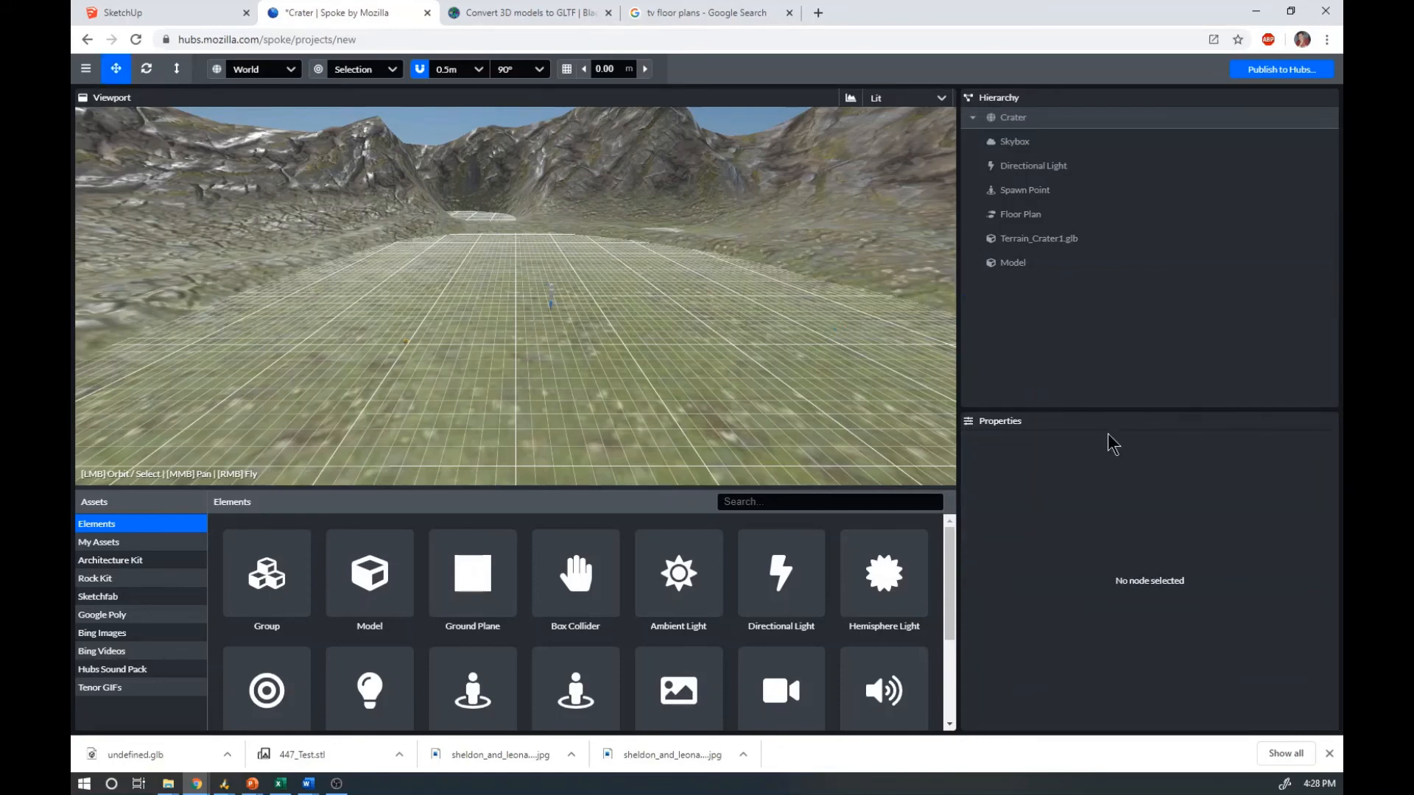
# Check the remaining Model element's properties and the uploaded assets, and delete that Model from the scene
pyautogui.click(1104, 263)
pyautogui.scroll(-2, 1262, 662)
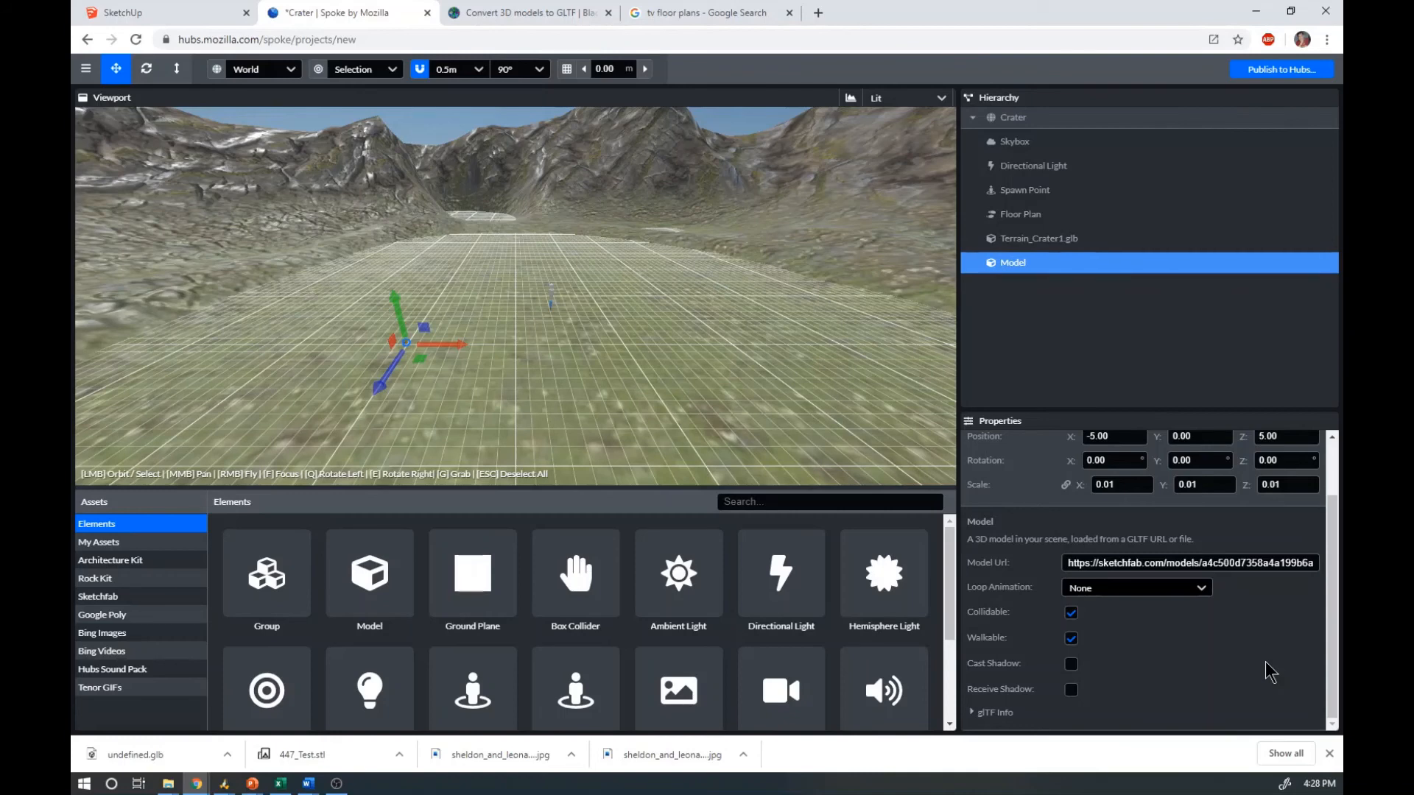
pyautogui.click(145, 548)
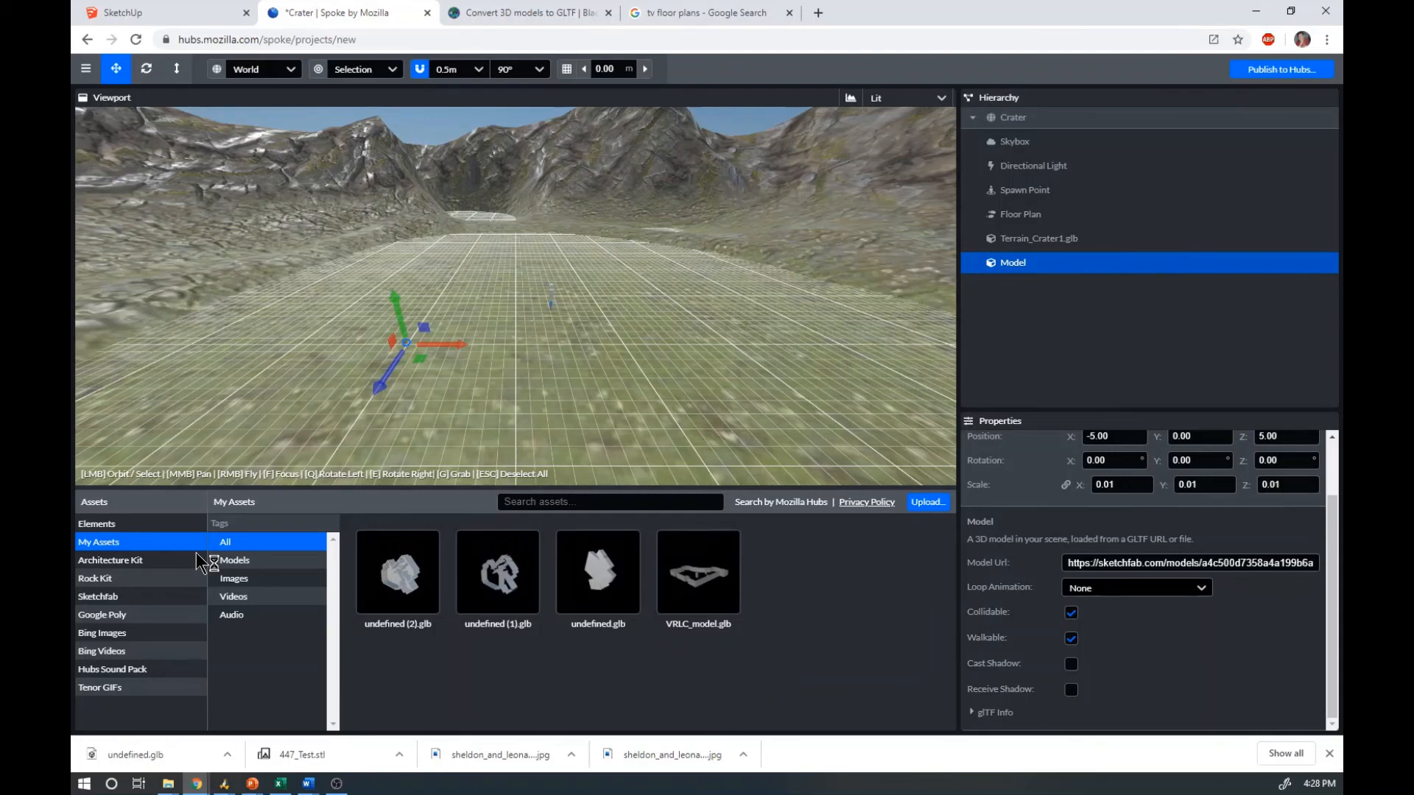
pyautogui.rightClick(1028, 262)
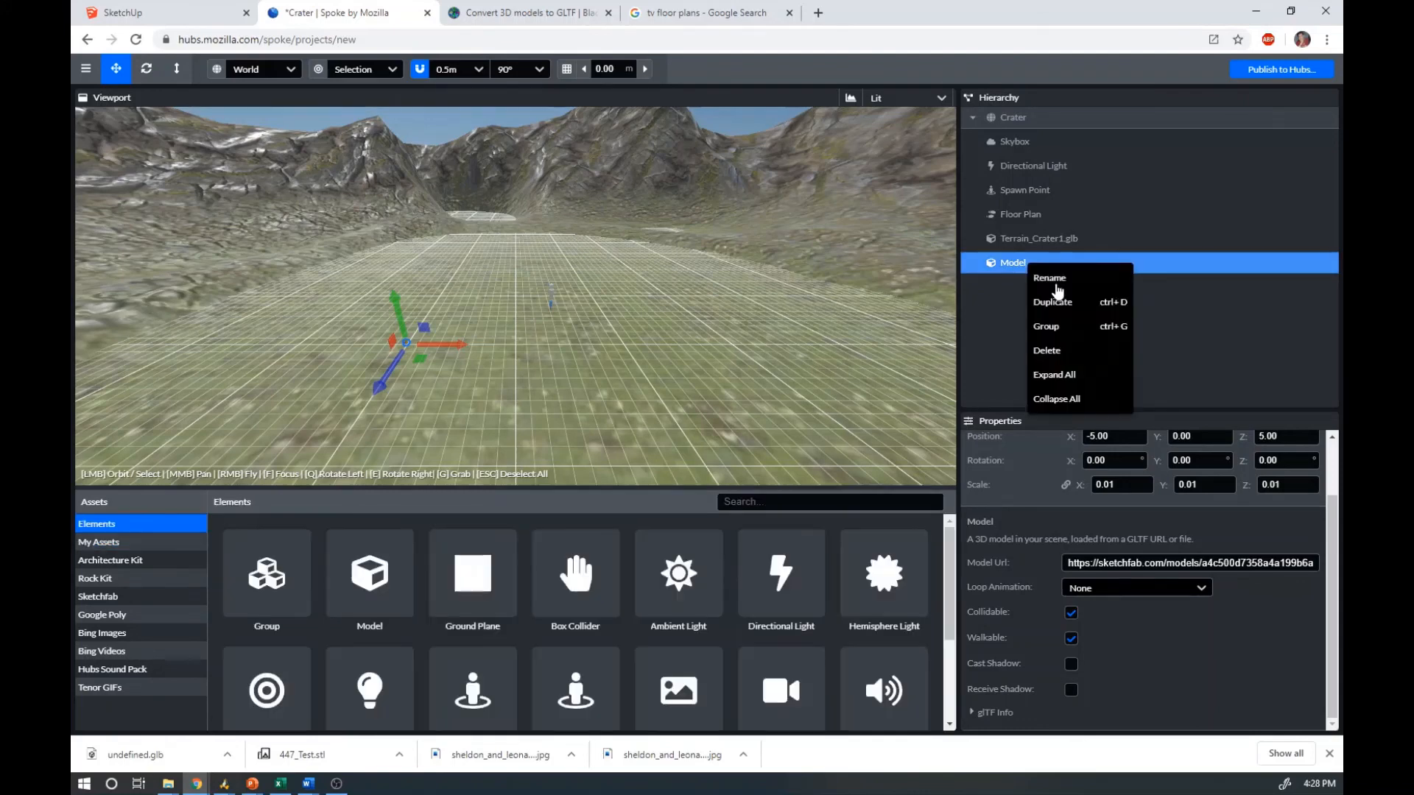
pyautogui.click(1055, 354)
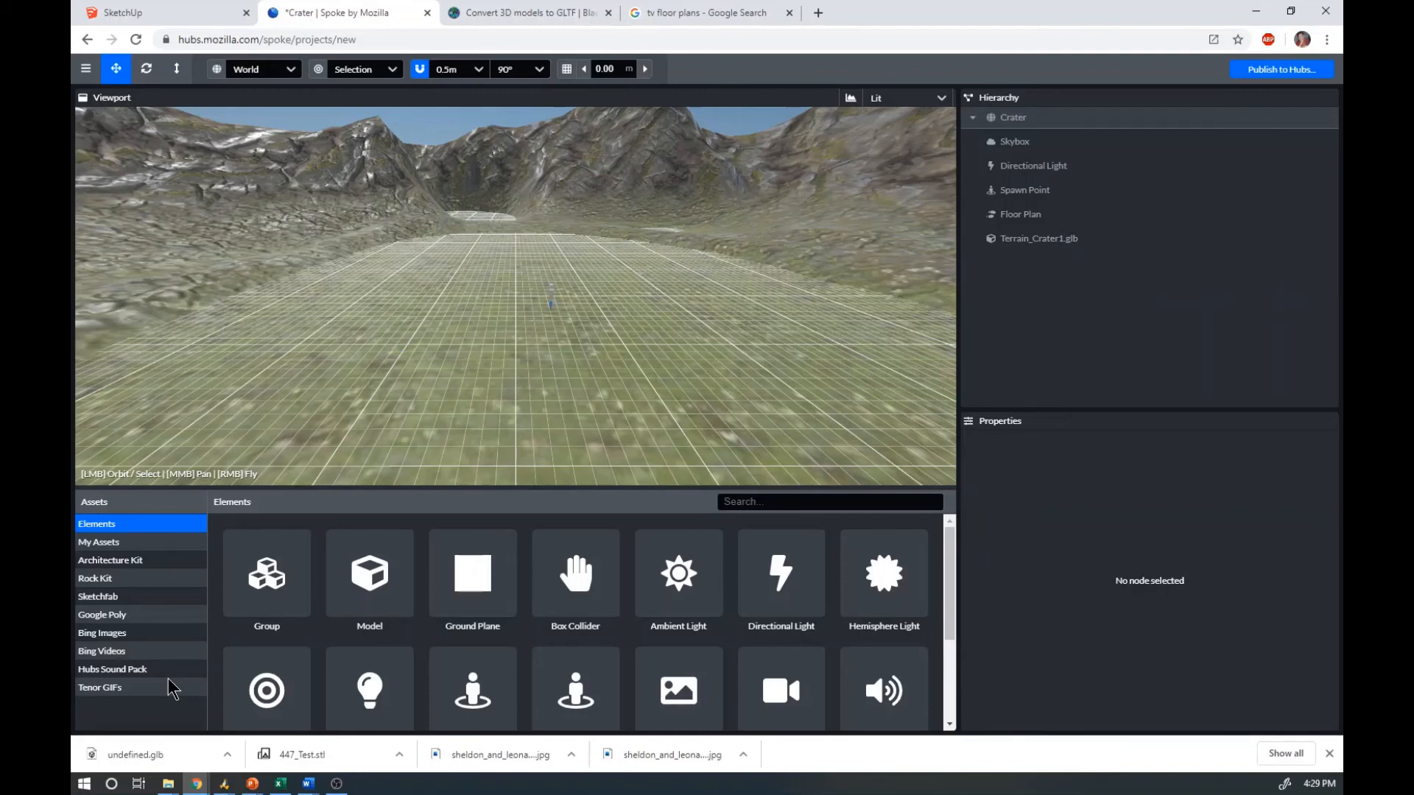
# Upload 447_test.glb from Downloads to My Assets and place it on the crater floor at X -3.50, Z 5.50
pyautogui.click(185, 543)
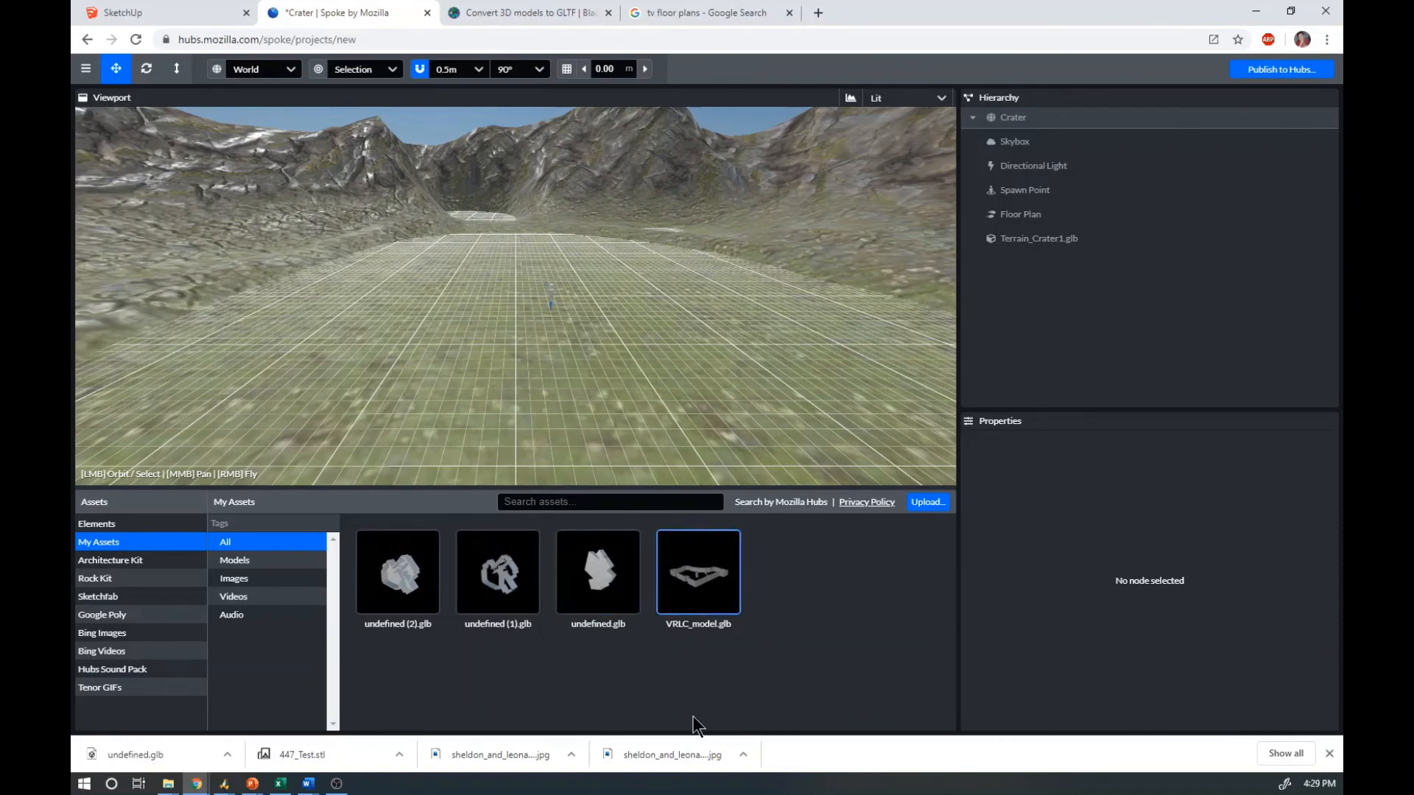
pyautogui.click(936, 504)
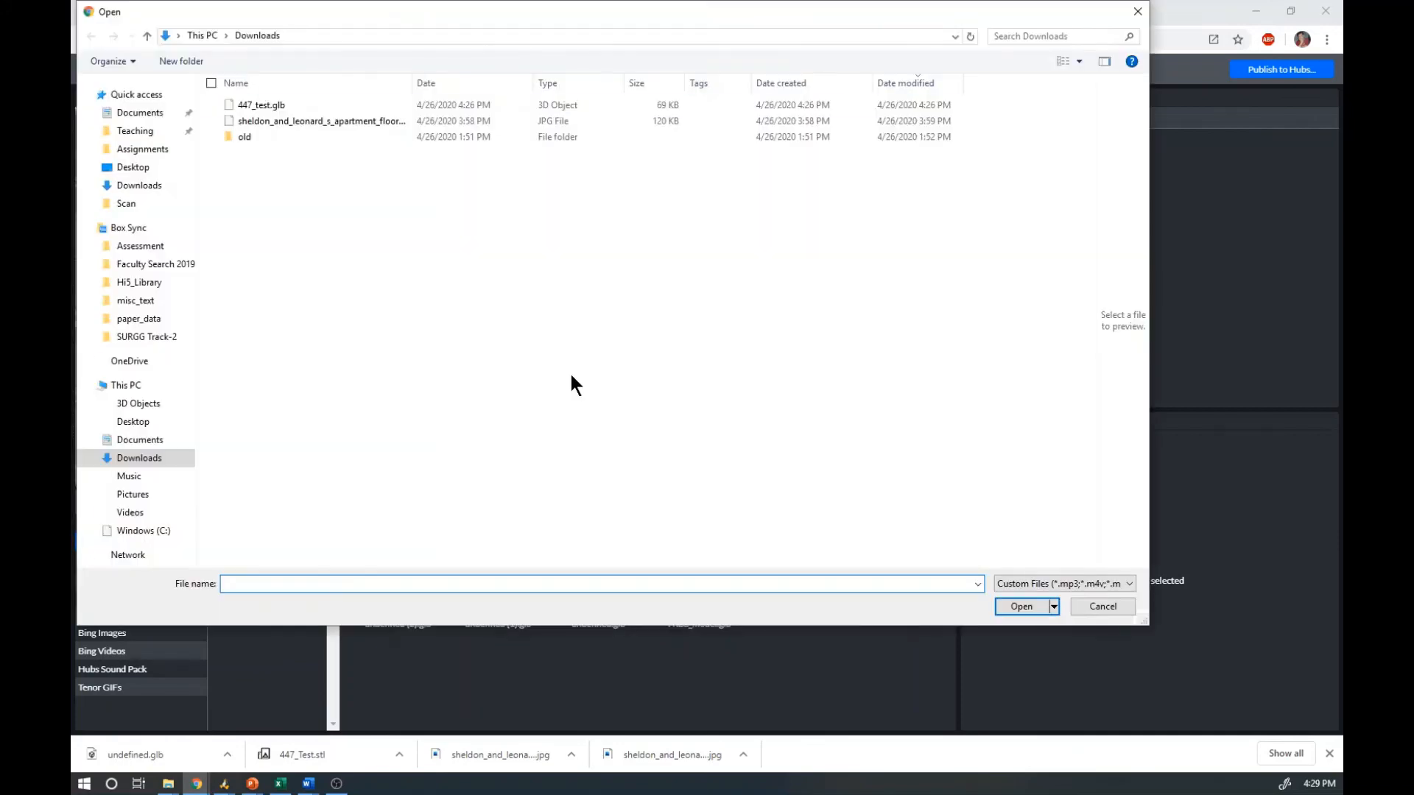
pyautogui.click(274, 105)
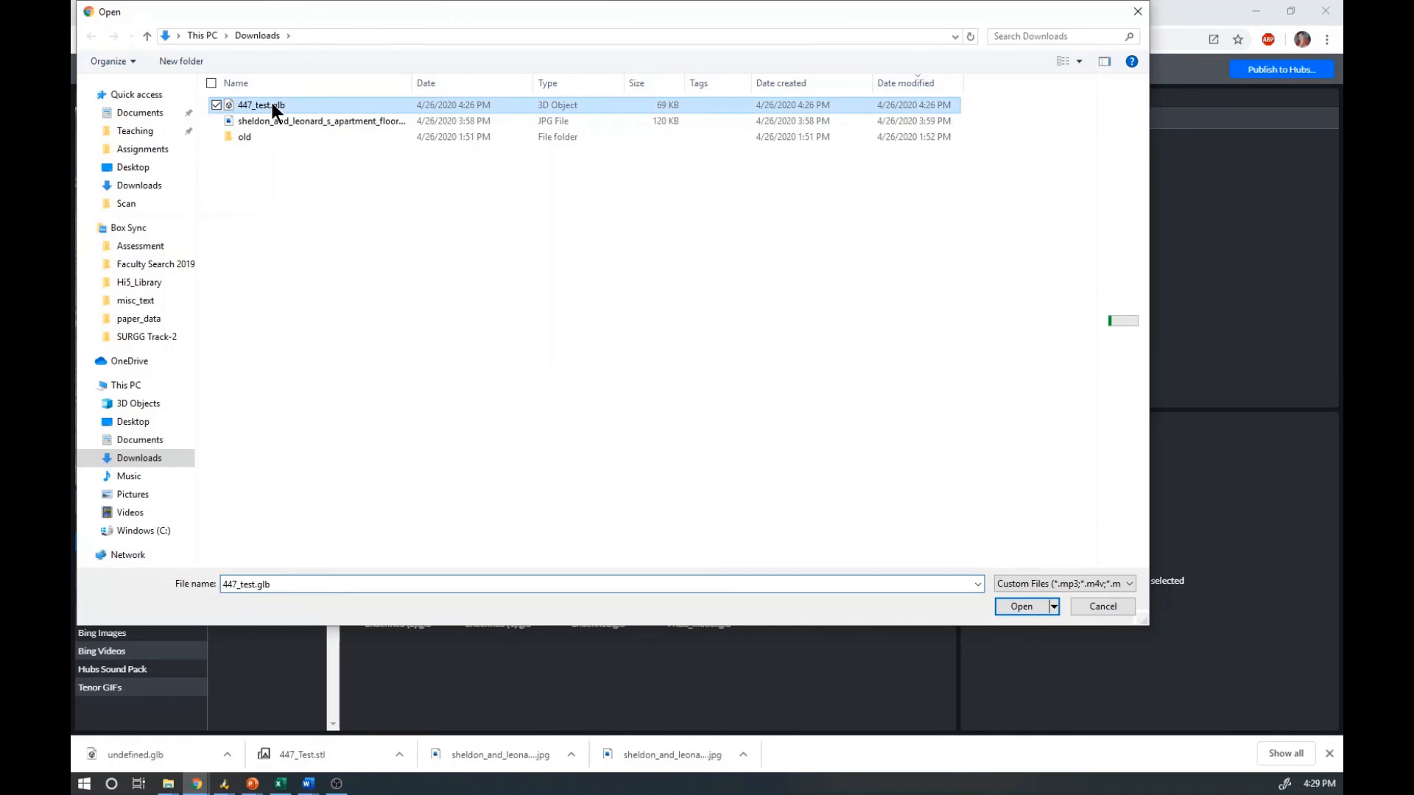
pyautogui.doubleClick(272, 107)
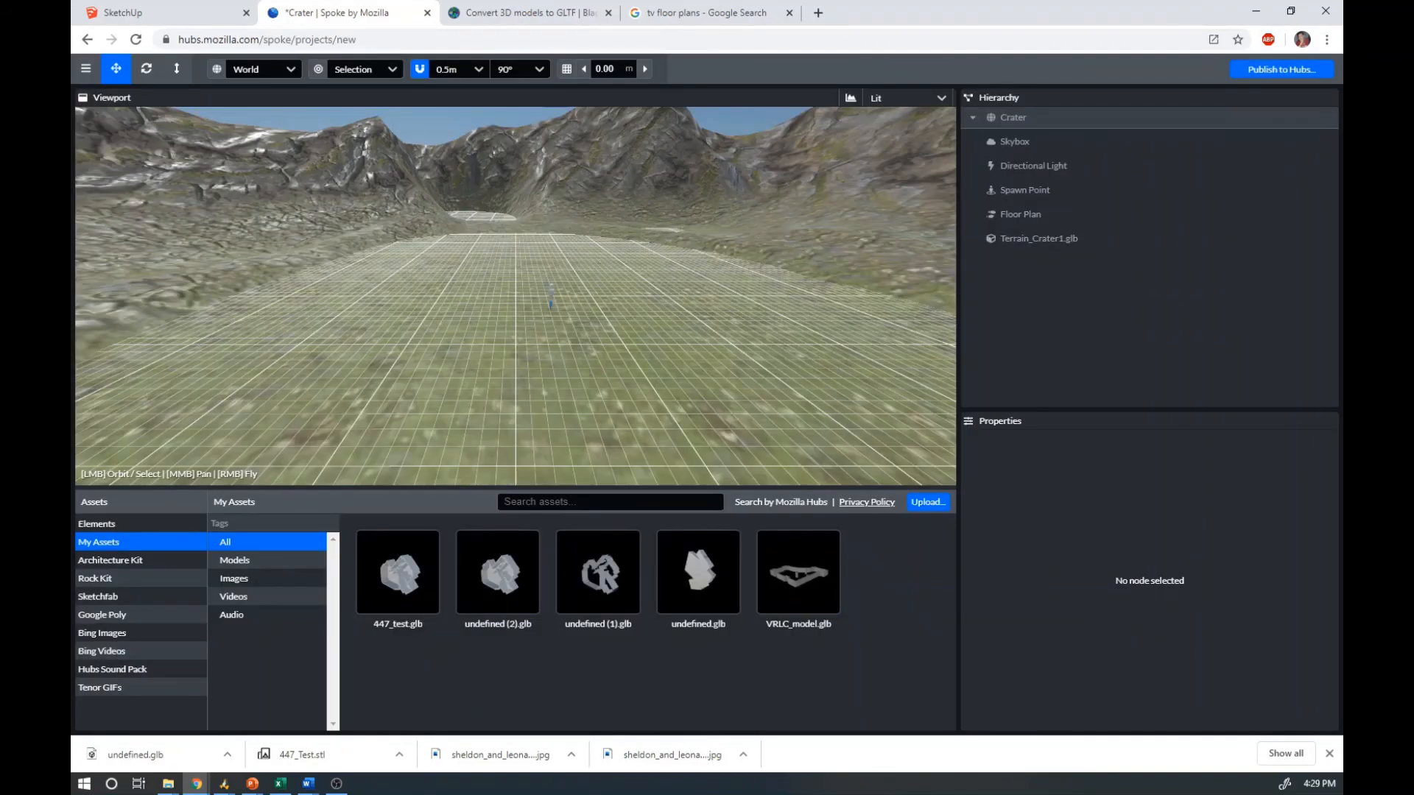
pyautogui.click(431, 583)
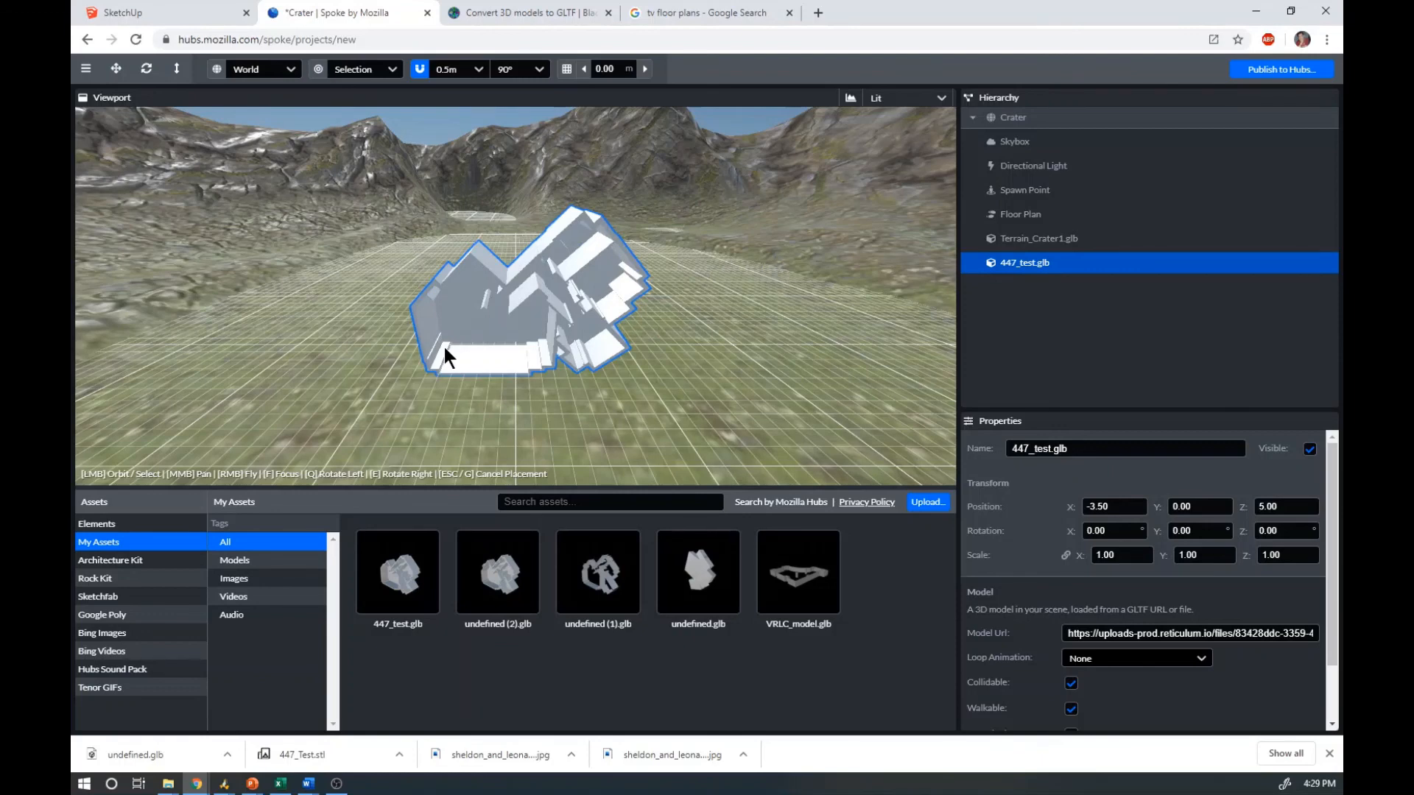
pyautogui.click(444, 348)
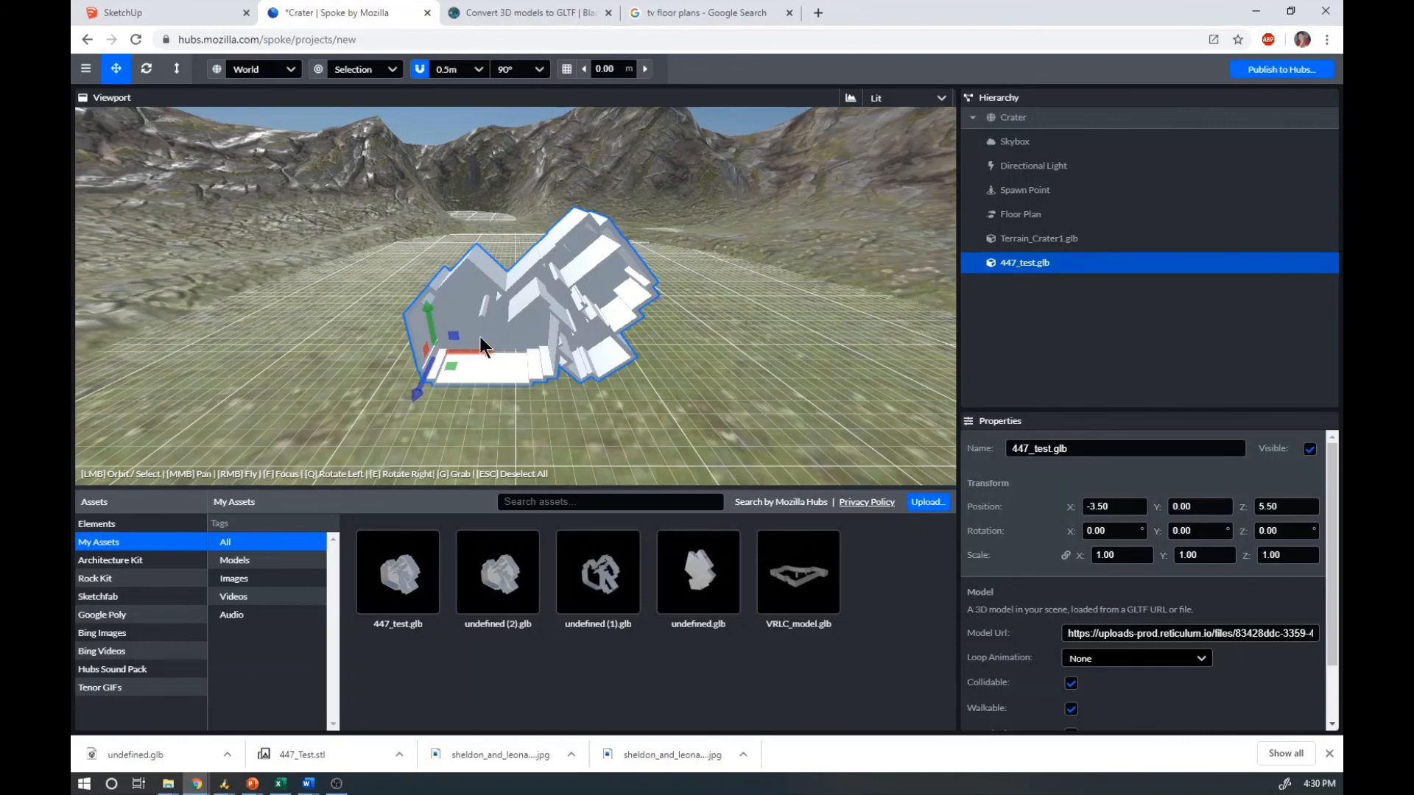
# Set the 447_test.glb model's X rotation to -90° and its uniform scale to 3
pyautogui.doubleClick(1114, 531)
pyautogui.write('-902')
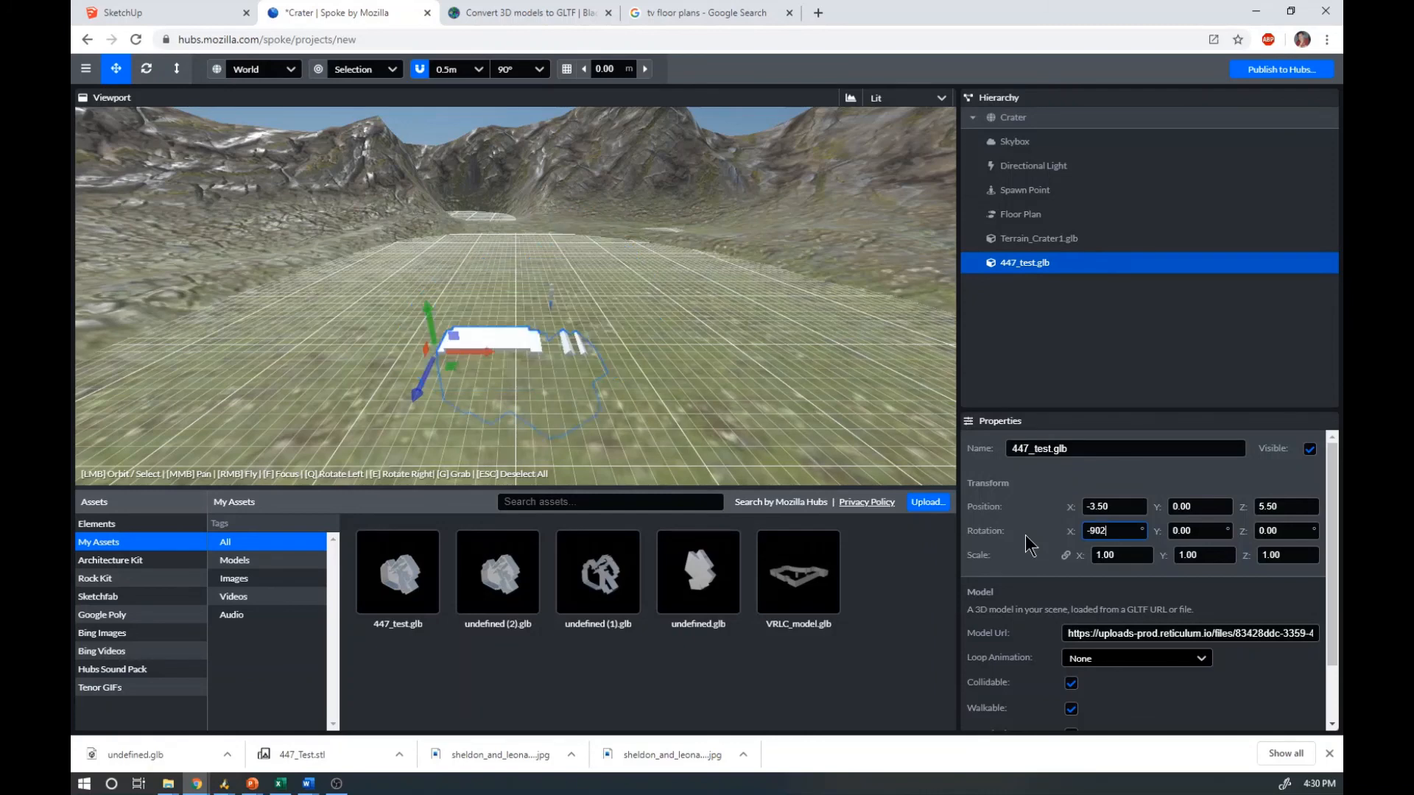
pyautogui.press('BackSpace')
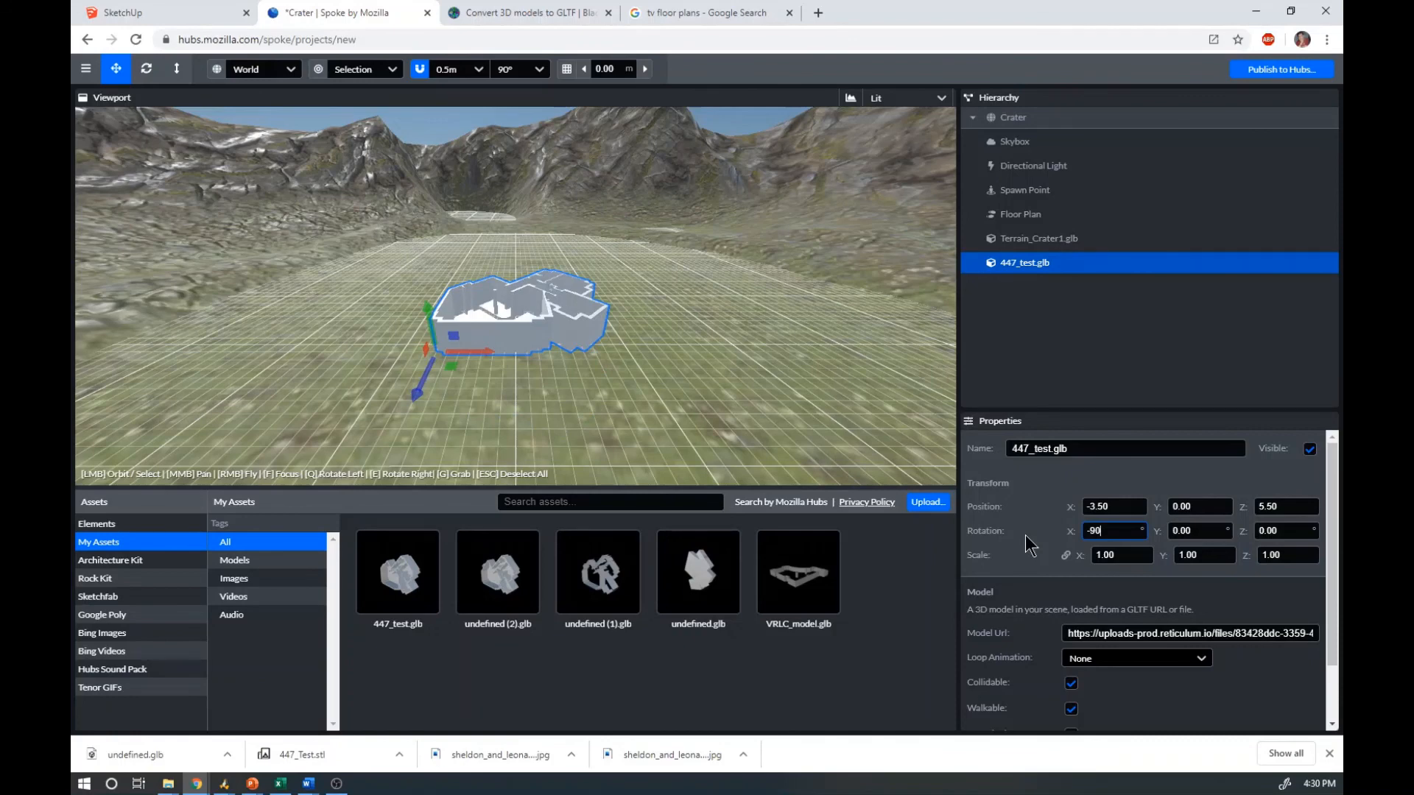
pyautogui.moveTo(1116, 556); pyautogui.dragTo(1020, 568)
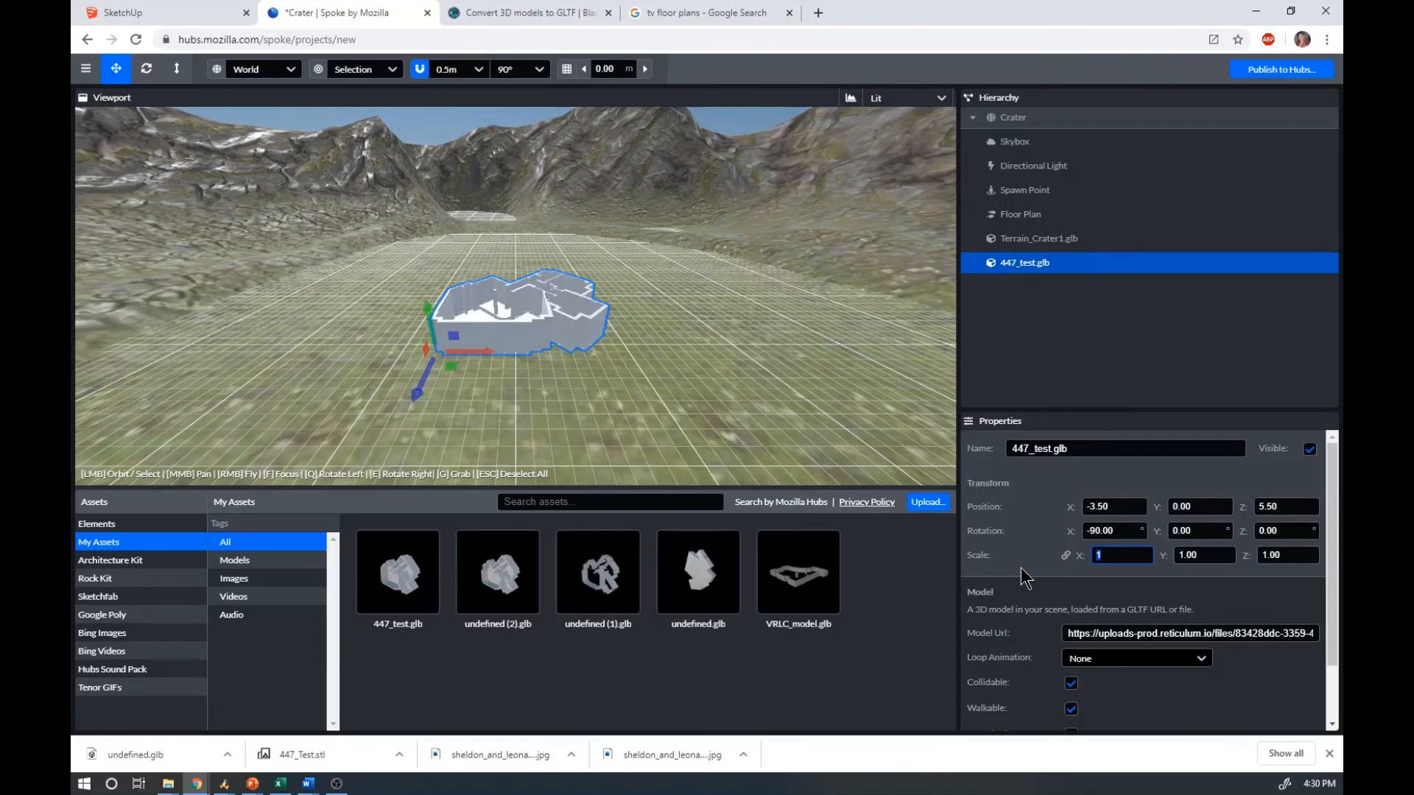
pyautogui.write('3')
# Search Bing Images for persian rug and place the QUM Persian Carpet image inside the apartment at X 2.50, Z 2.00
pyautogui.moveTo(703, 415); pyautogui.dragTo(696, 483, button='right')
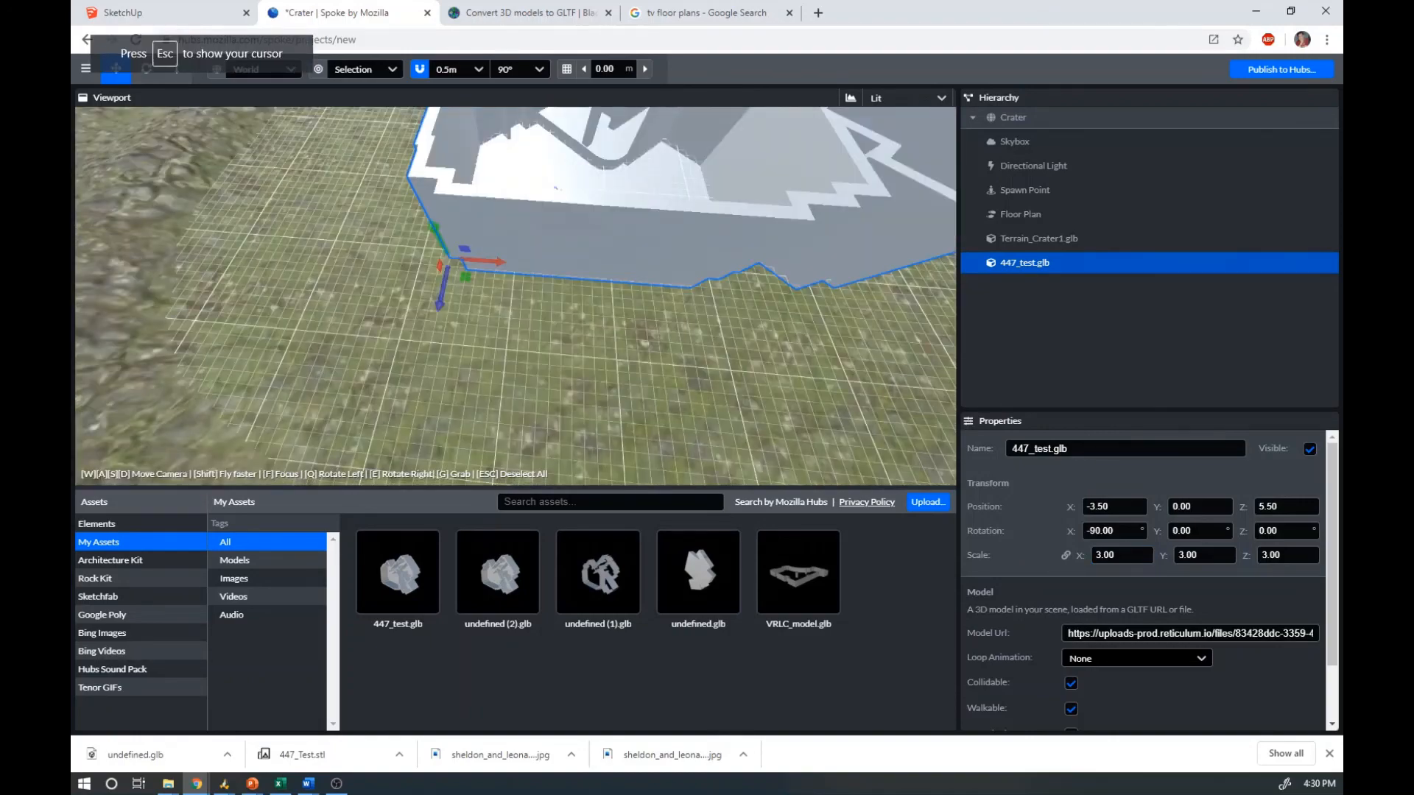
pyautogui.scroll(-5, 639, 216)
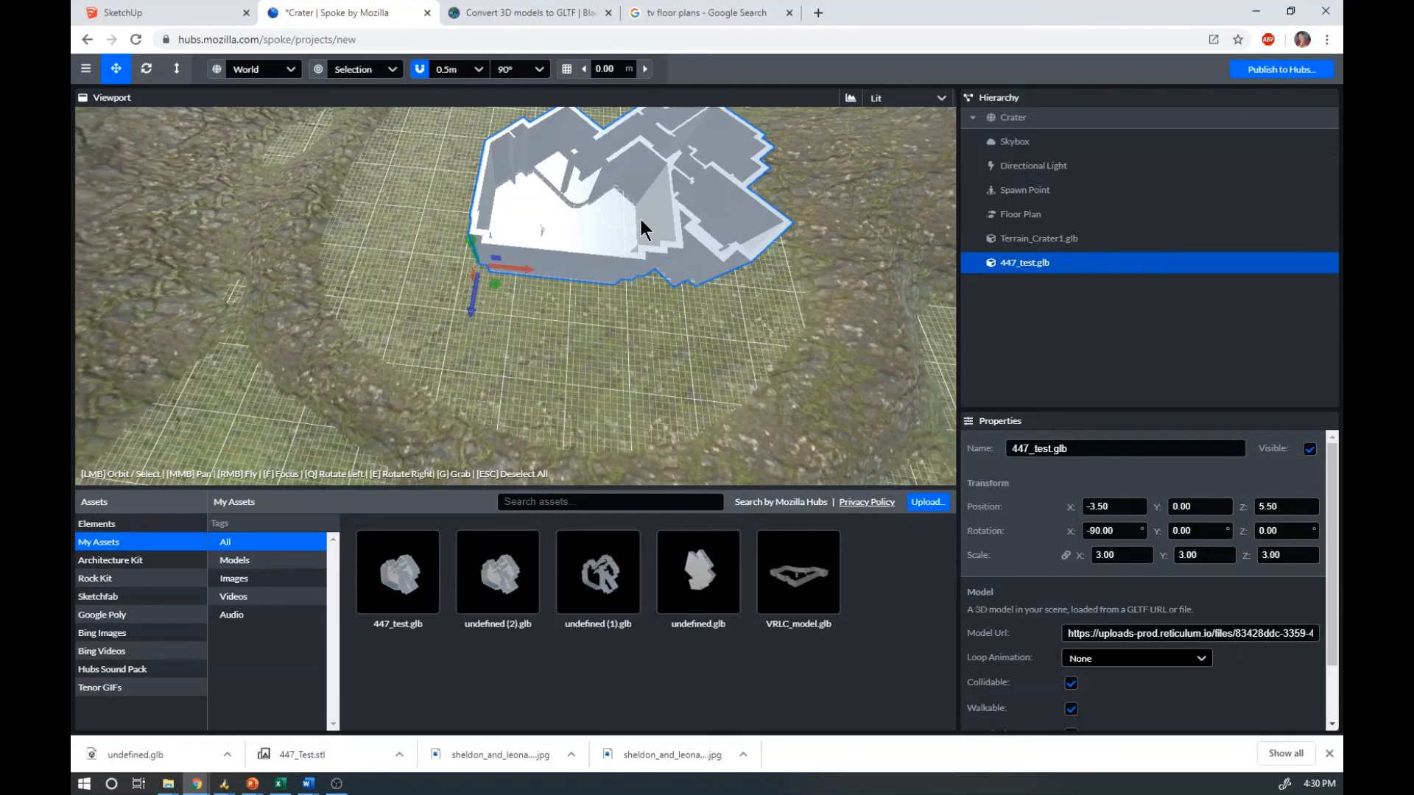
pyautogui.scroll(5, 639, 216)
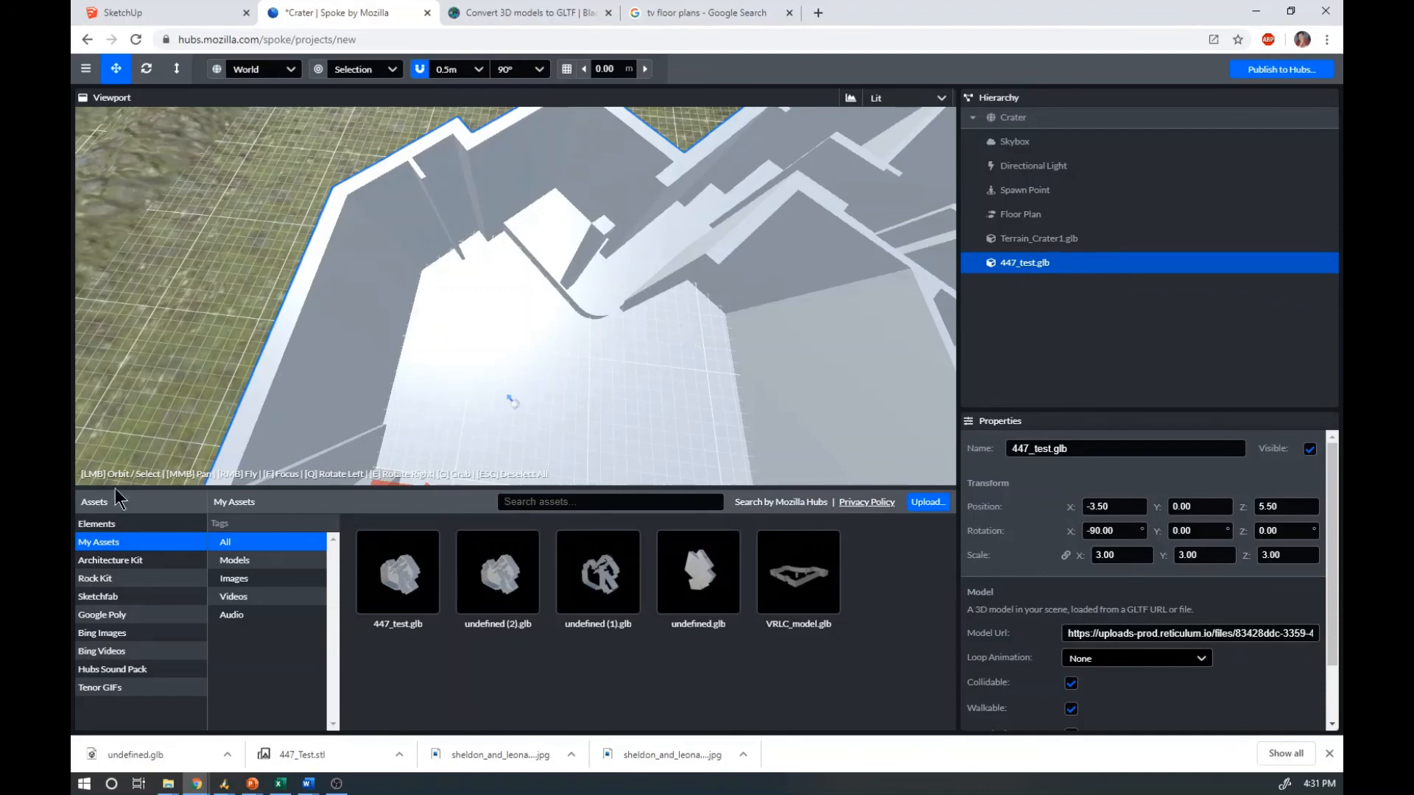
pyautogui.click(127, 632)
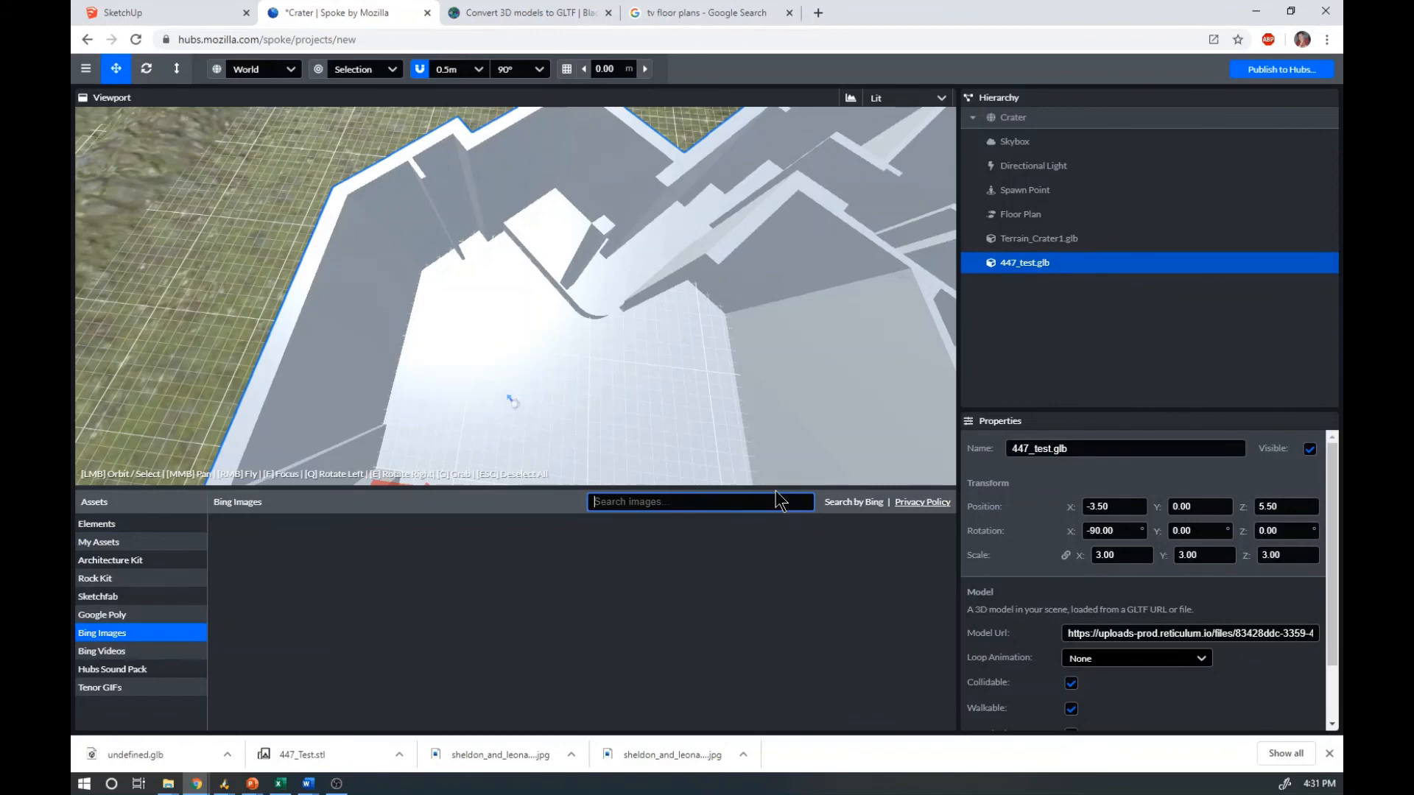
pyautogui.write('per')
pyautogui.click(782, 692)
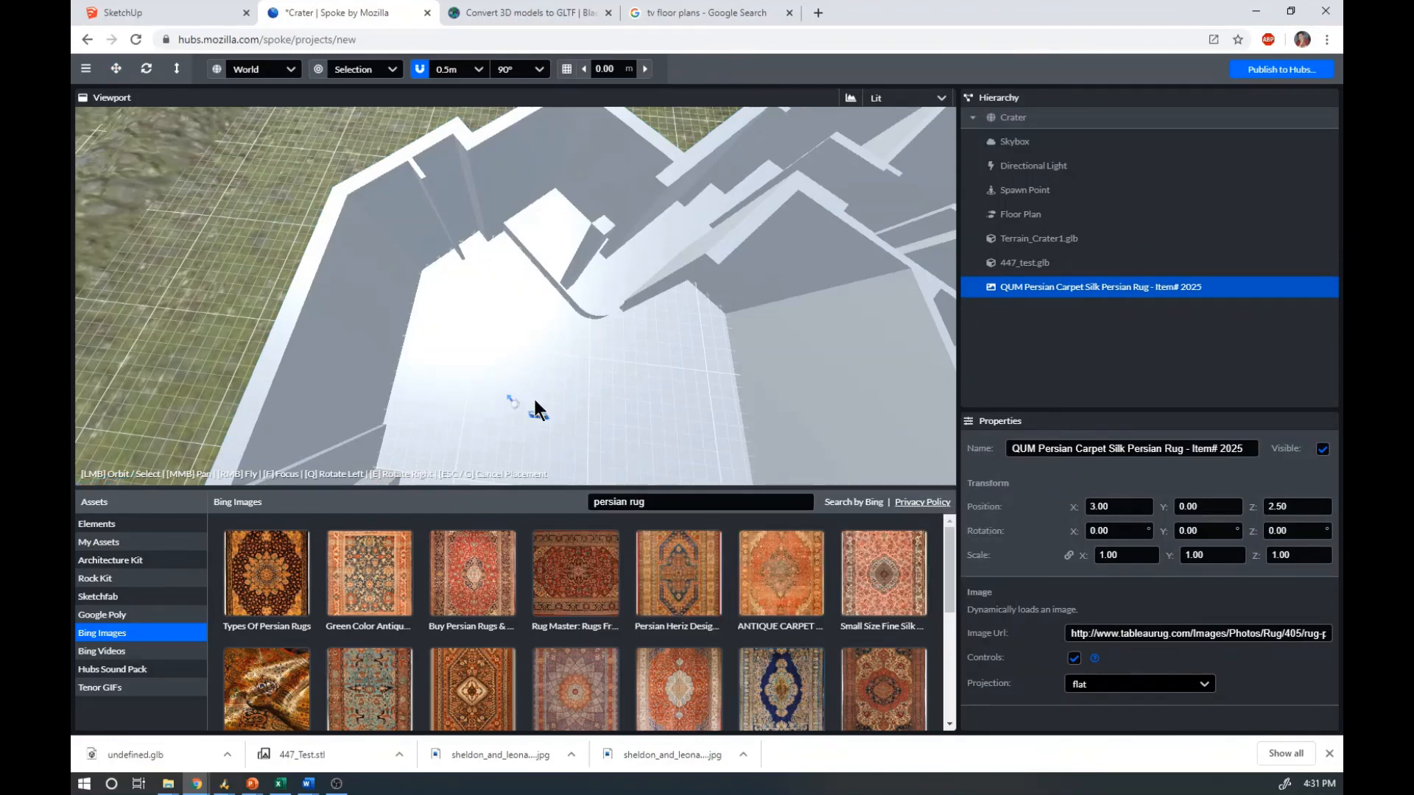
pyautogui.click(535, 400)
# Lay the rug flat with an X rotation of -90°, set its Y position to 0.01 and scale it uniformly to 5
pyautogui.scroll(3, 535, 400)
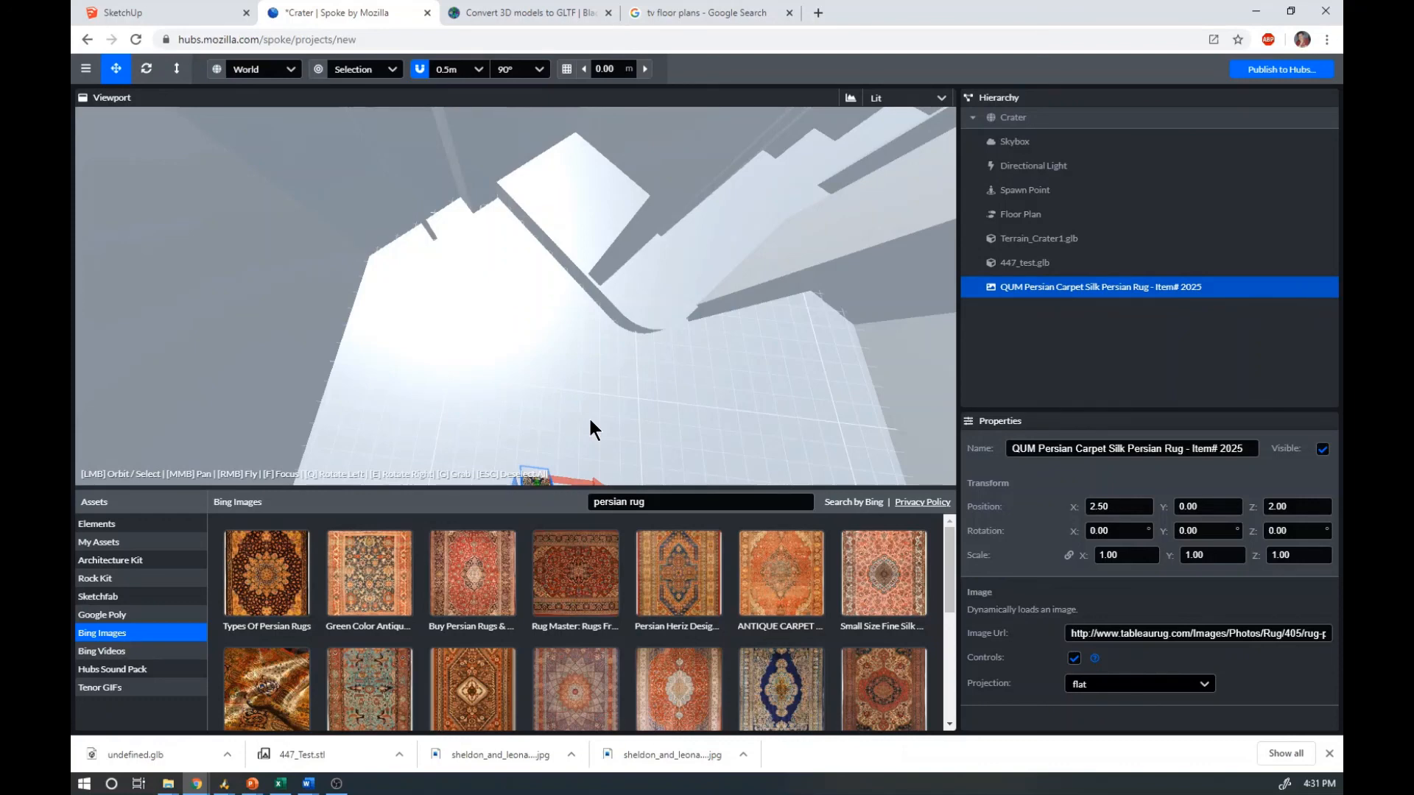
pyautogui.click(1118, 530)
pyautogui.write('-90')
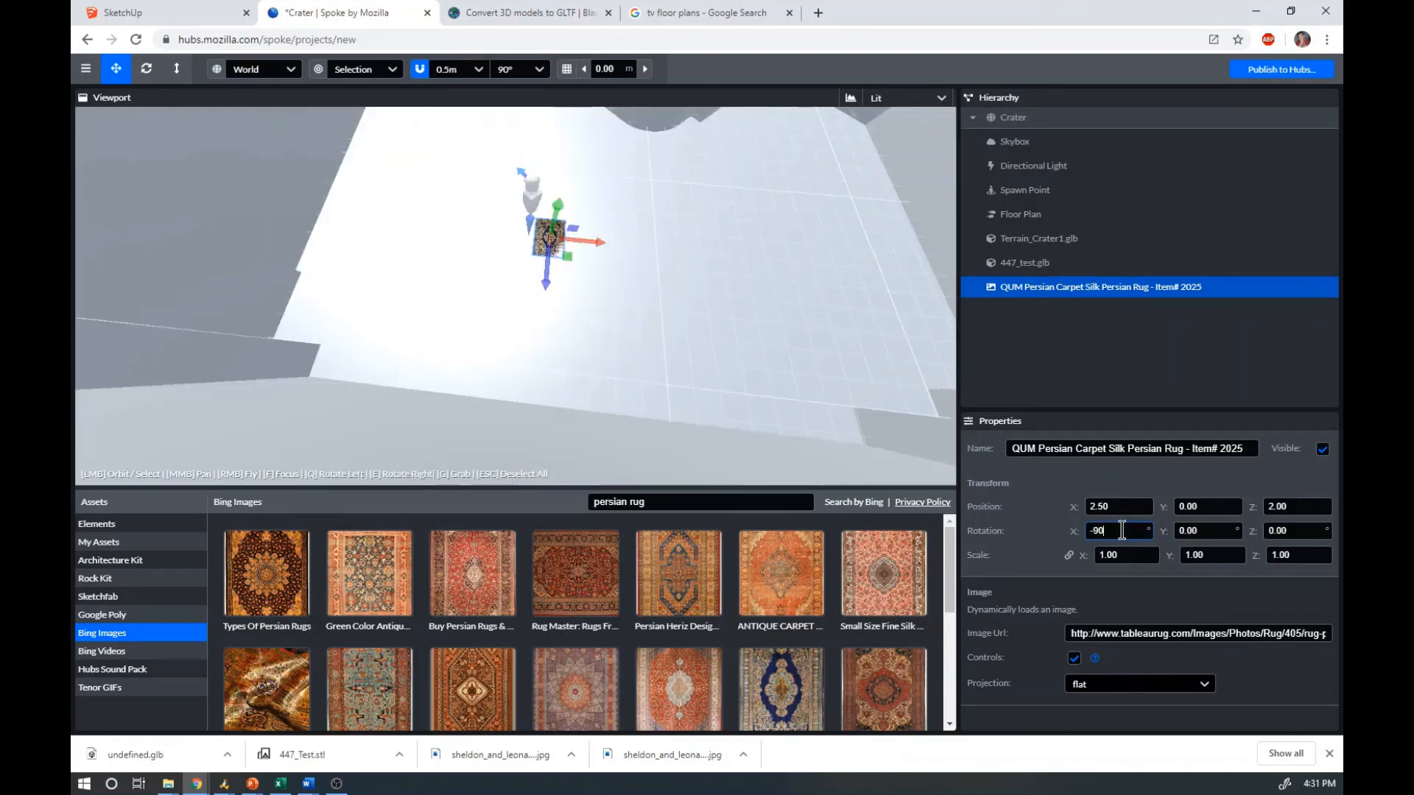
pyautogui.click(1289, 505)
pyautogui.click(1203, 506)
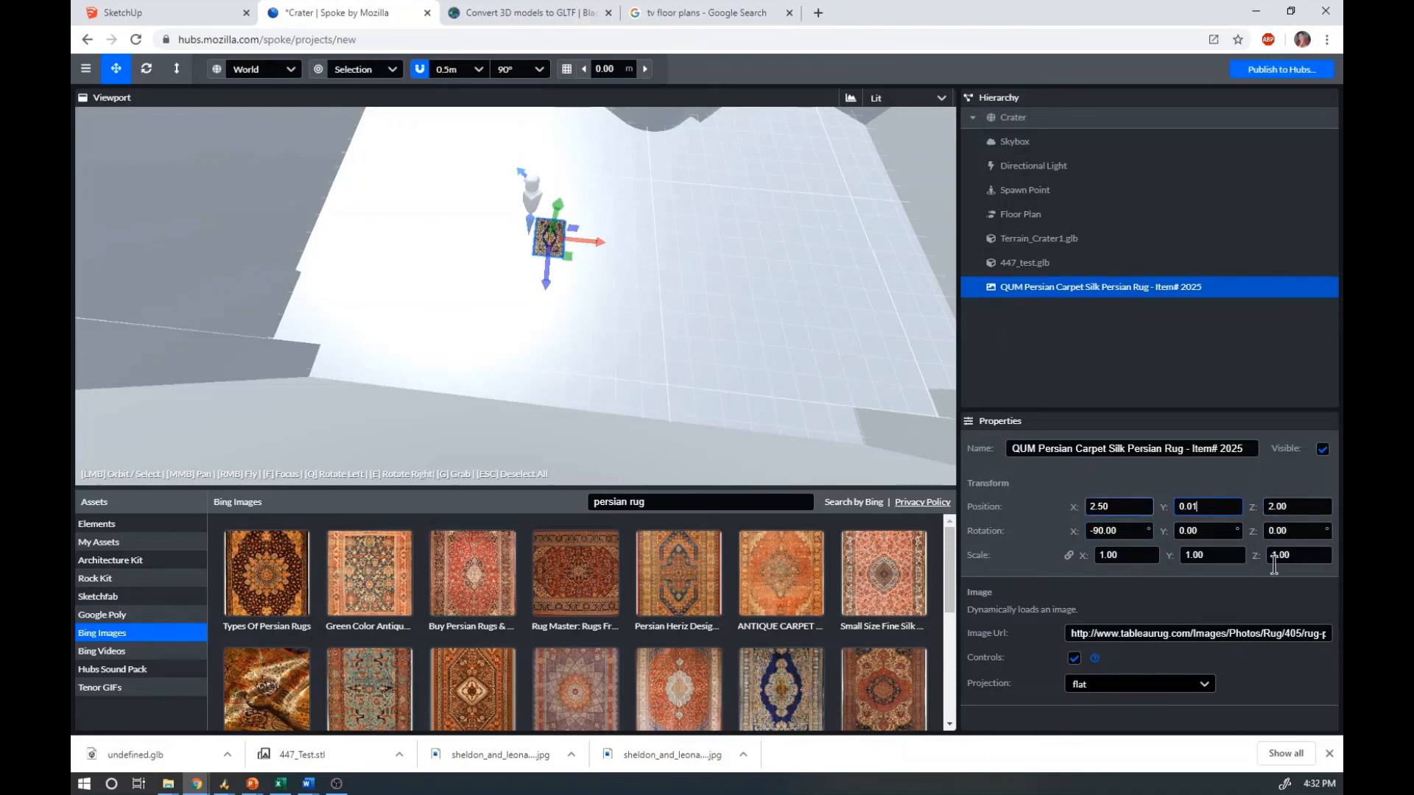
pyautogui.click(1111, 555)
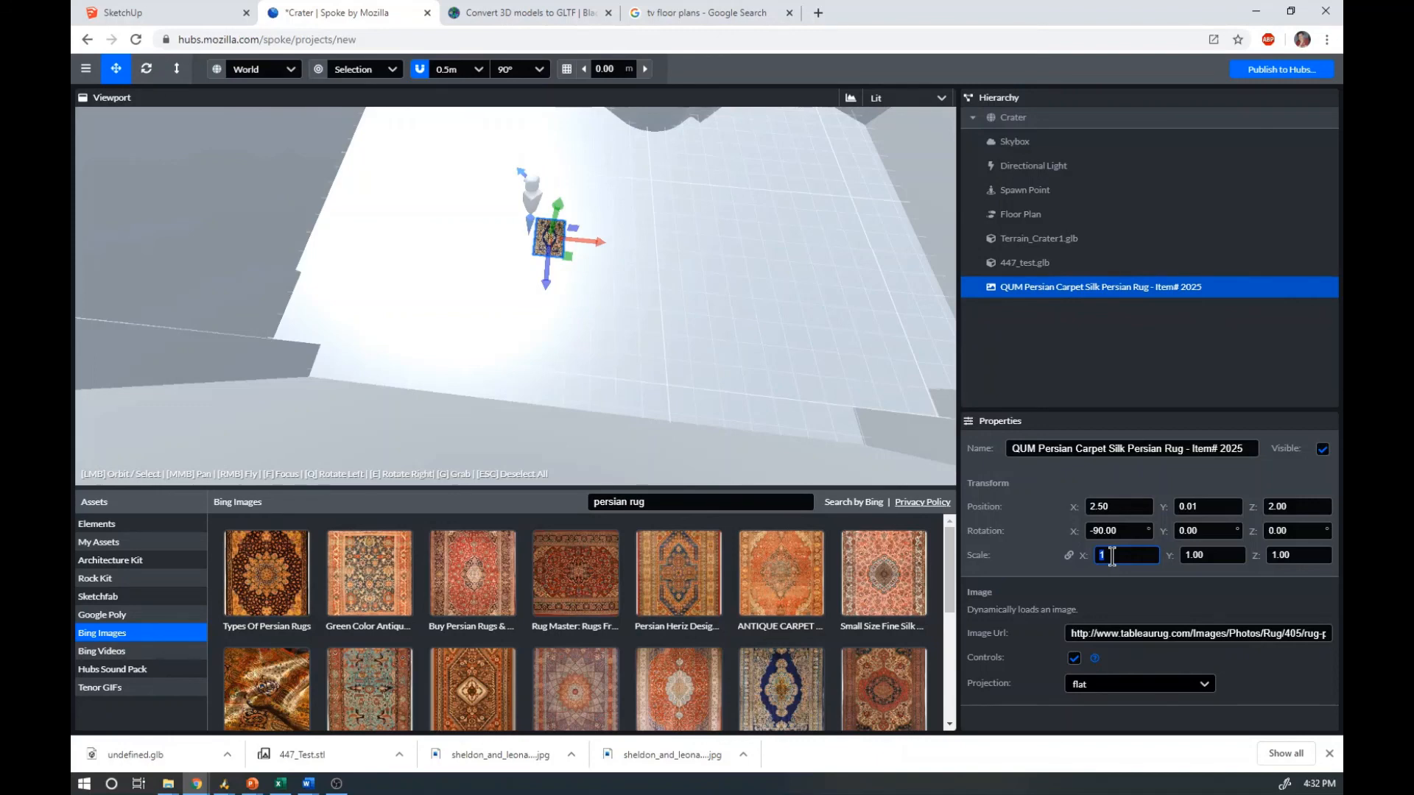
pyautogui.write('5')
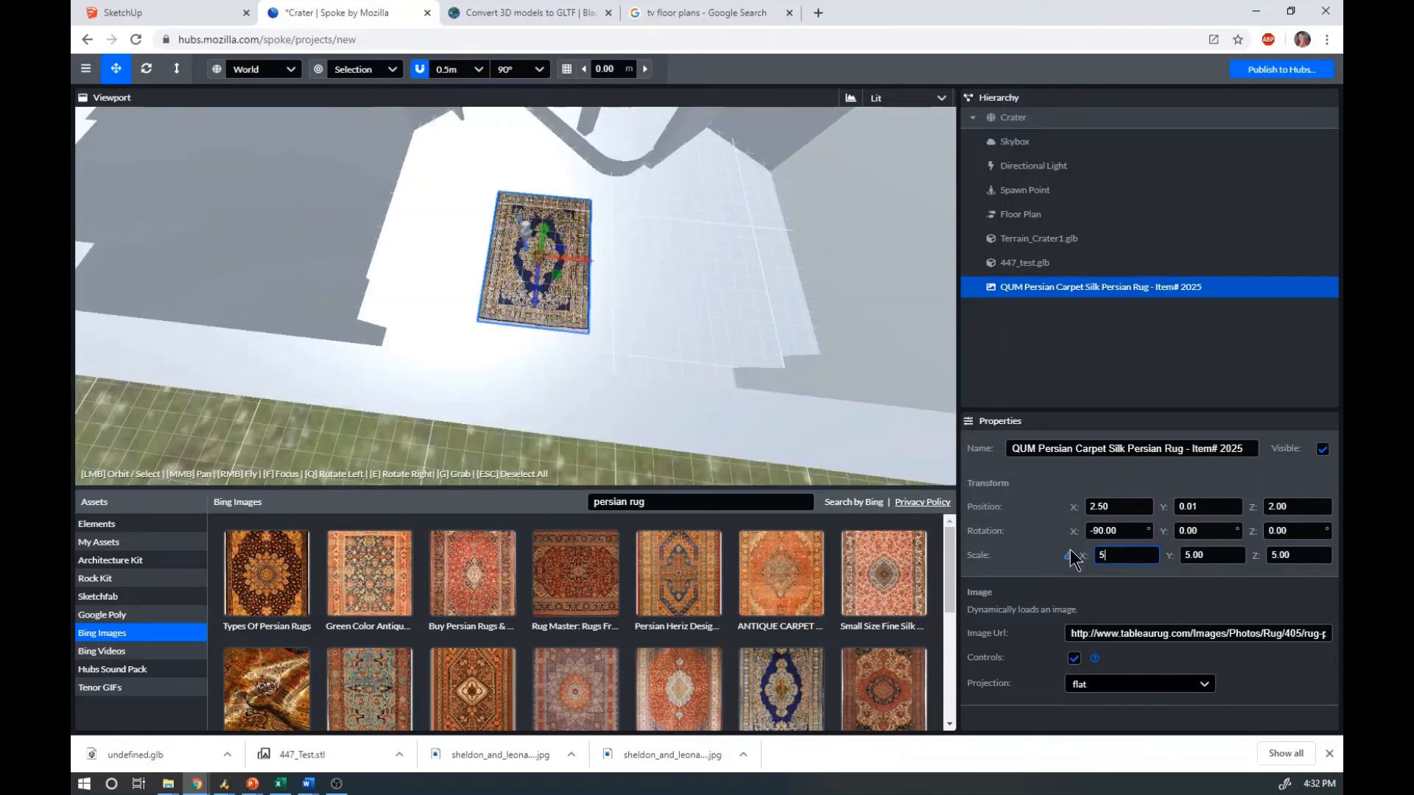
# Search Google Poly for couch and place Couch | Wde beside the rug at X 2.117, rotated 45° about Y and scaled to 2.00
pyautogui.scroll(1, 577, 264)
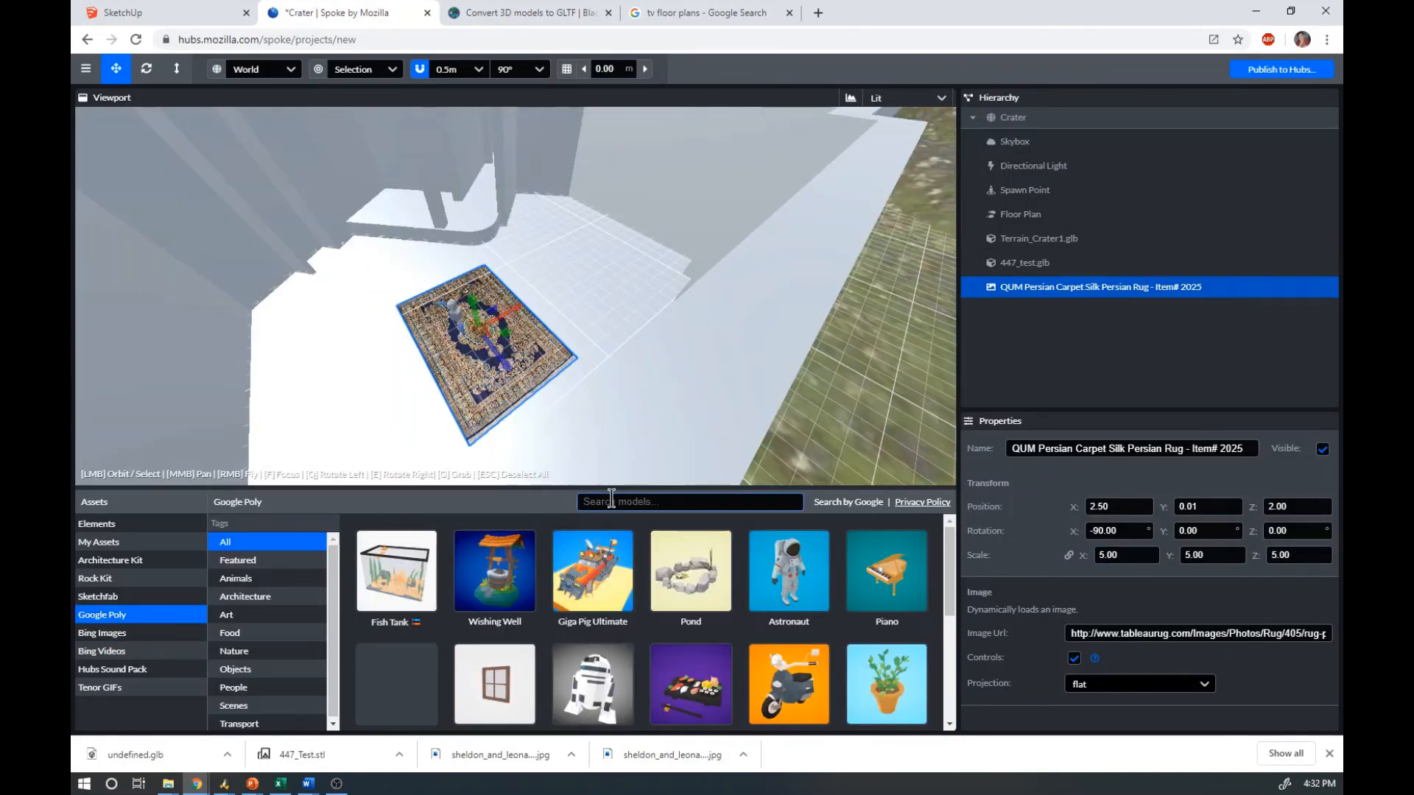
pyautogui.click(652, 499)
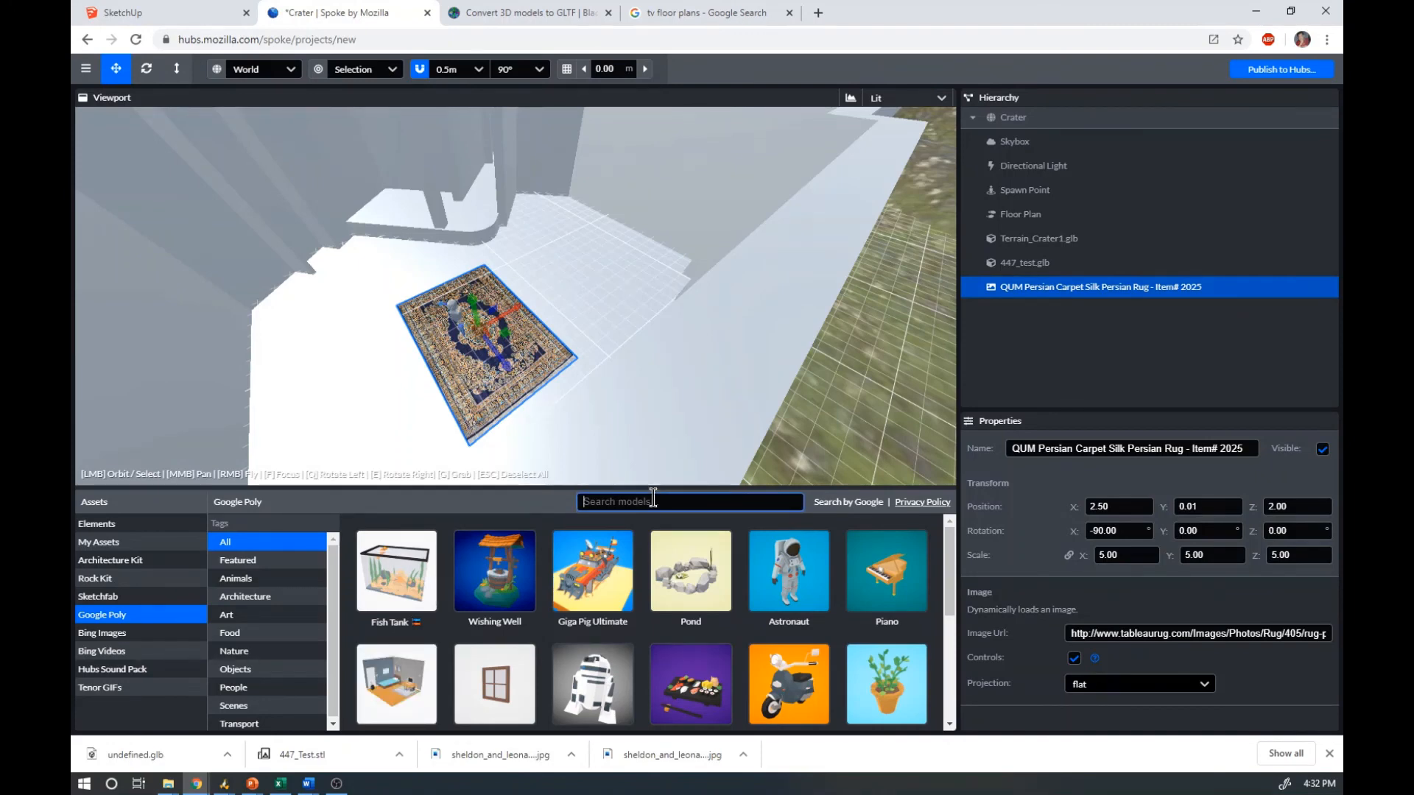
pyautogui.write('couch')
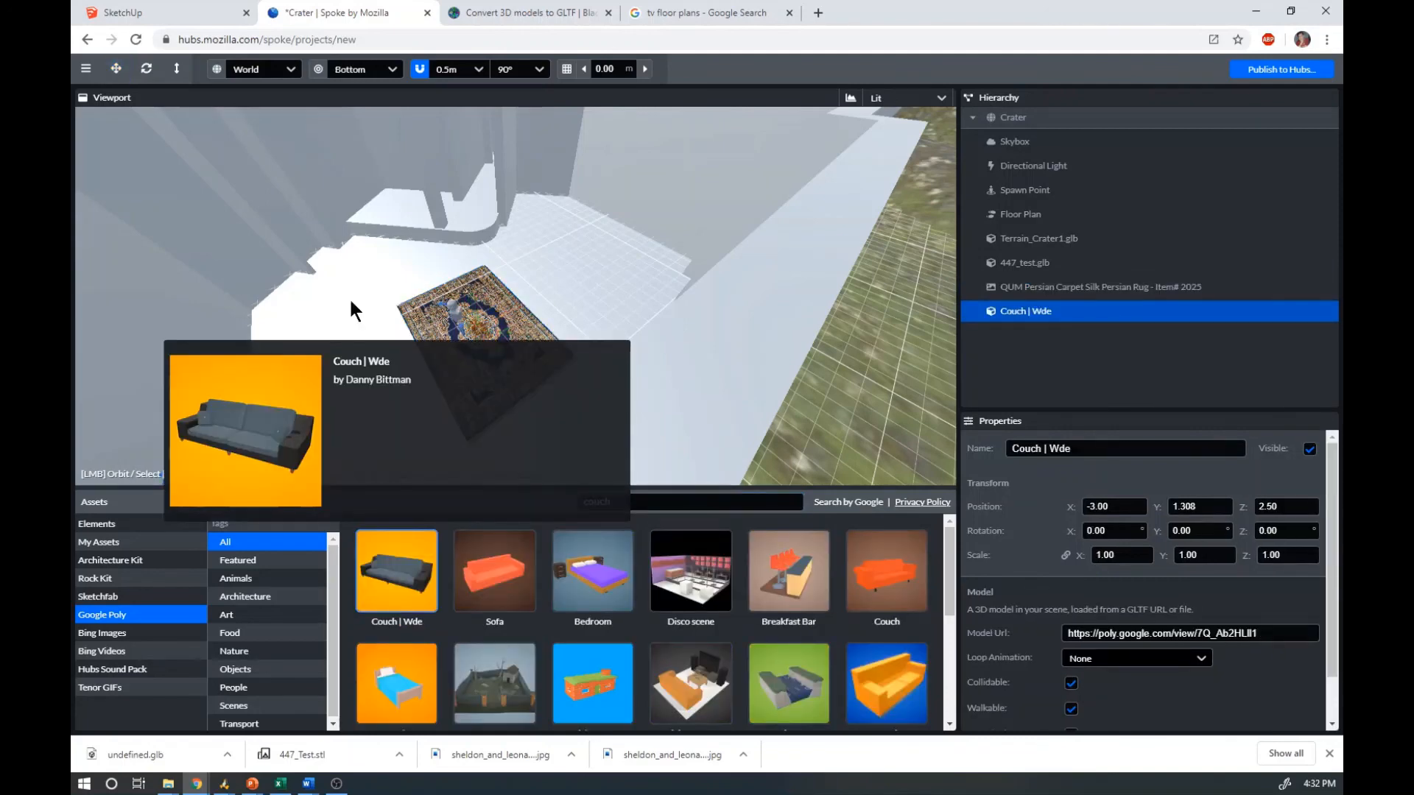
pyautogui.click(374, 313)
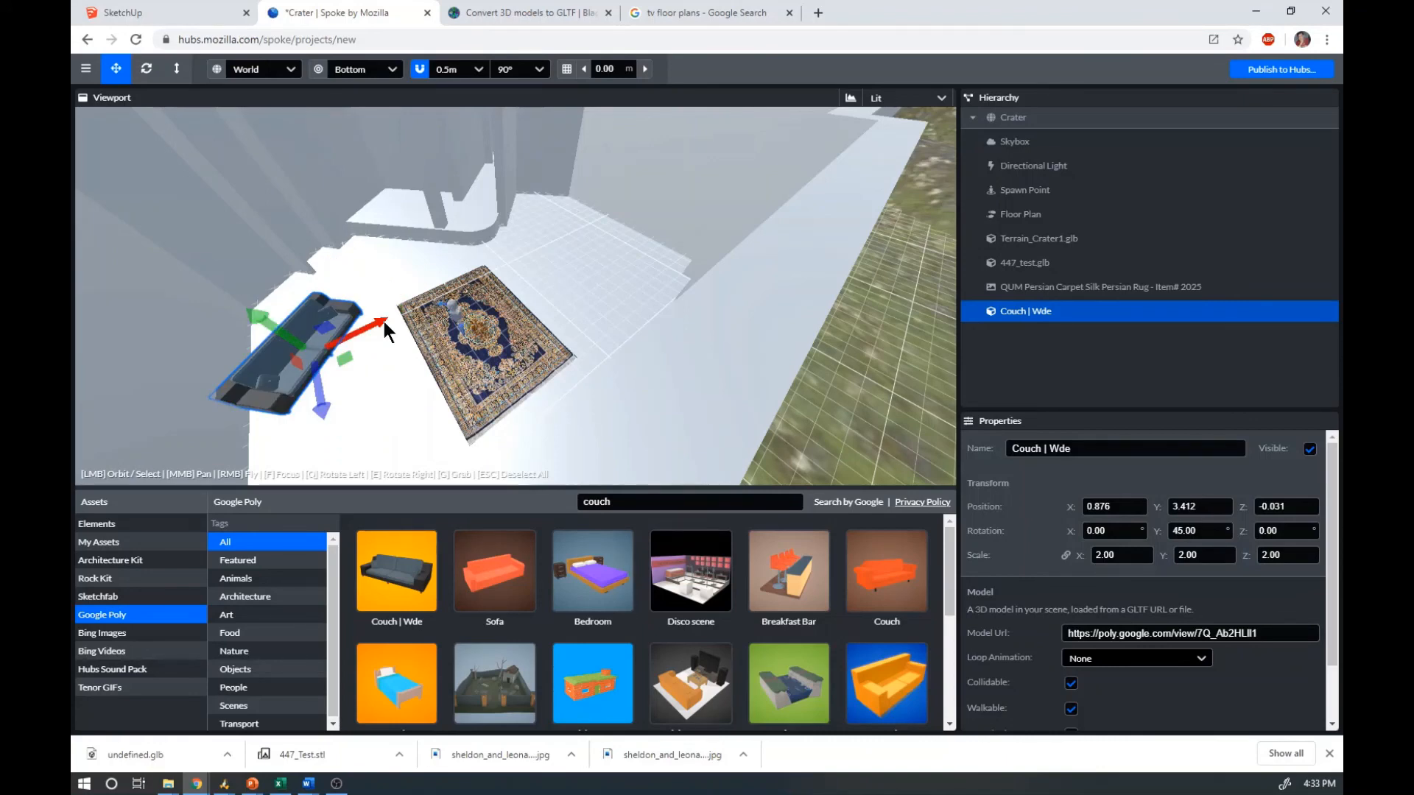
pyautogui.moveTo(383, 321); pyautogui.dragTo(501, 464)
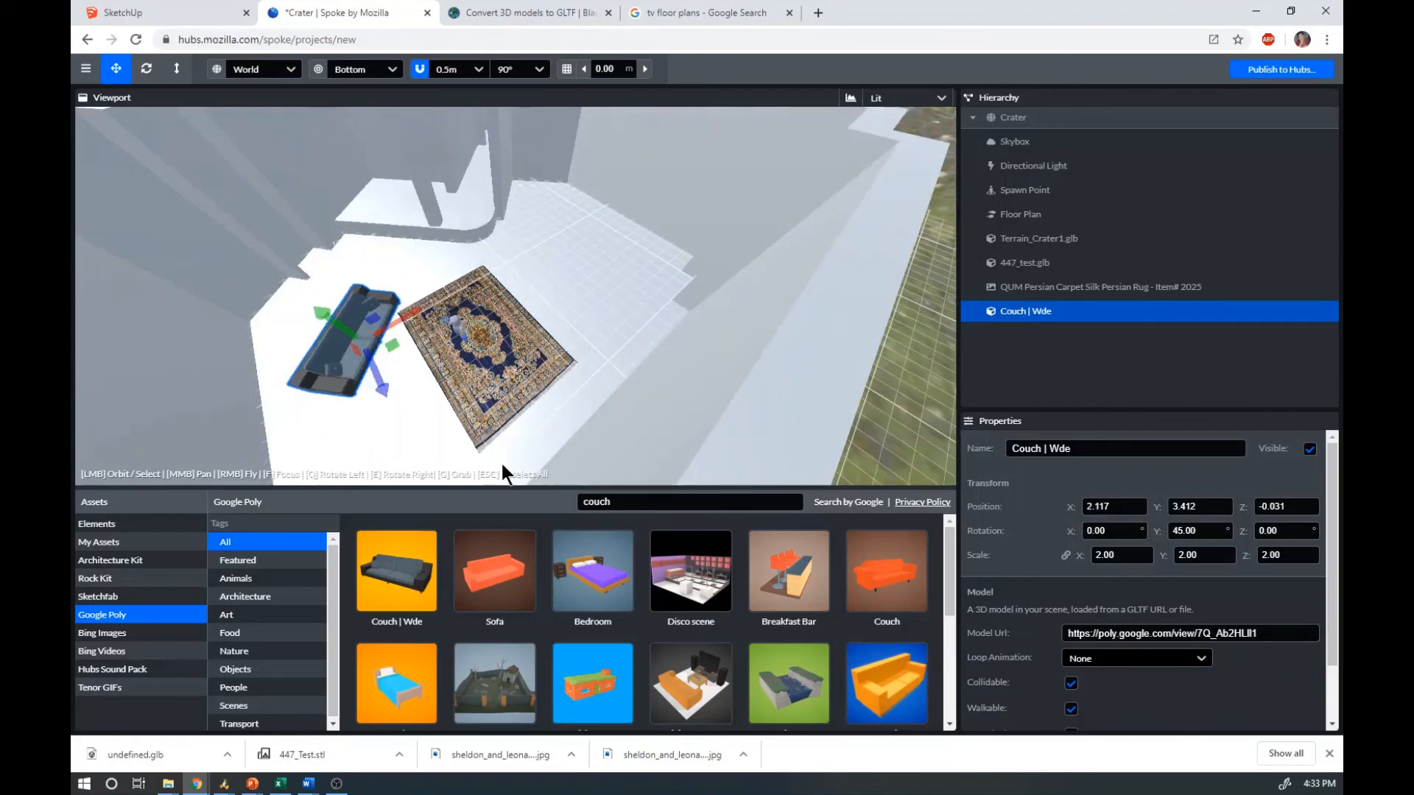